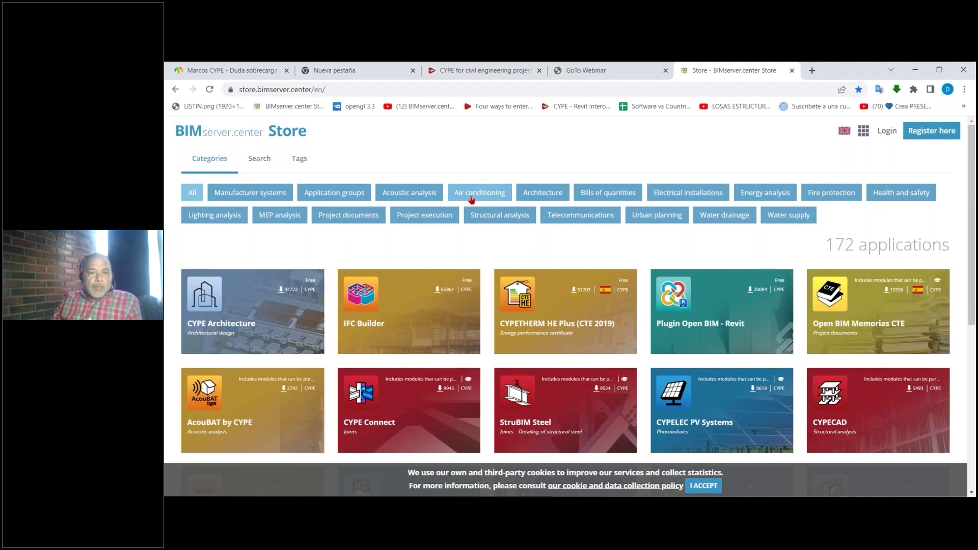
Filter the store's applications to the Structural analysis category and open the StruBIM Box Culverts page.
{"action": "left_click", "coordinate": [491, 218]}
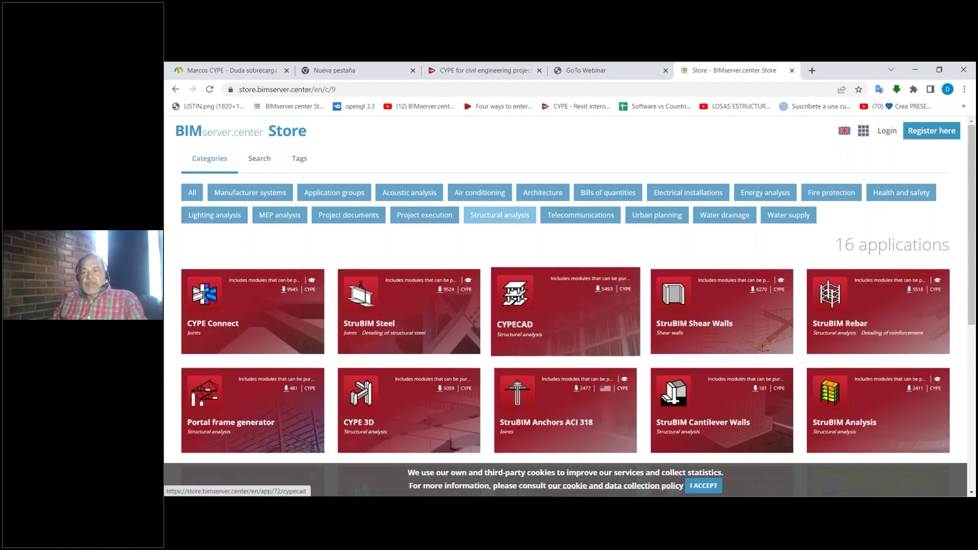
{"action": "scroll", "coordinate": [655, 328], "scroll_direction": "down", "scroll_amount": 2}
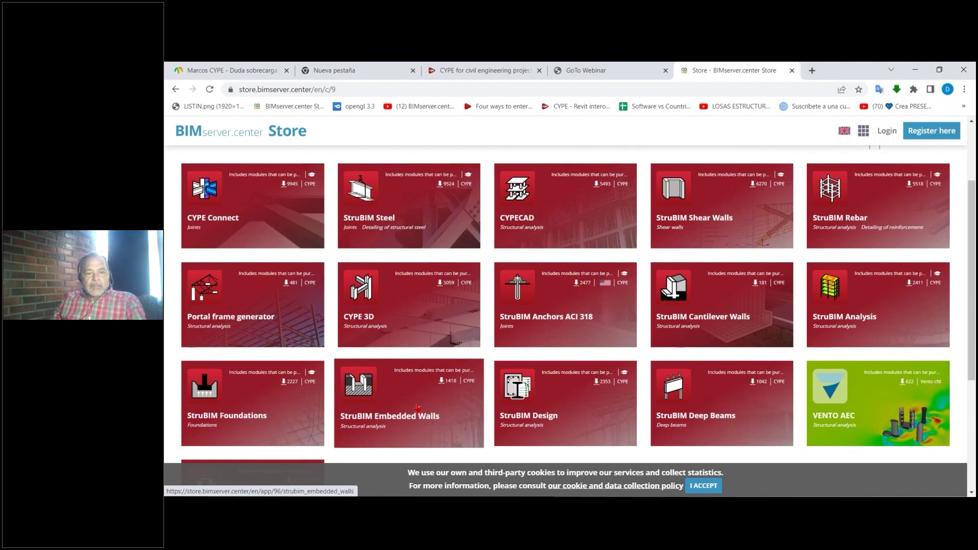
{"action": "scroll", "coordinate": [418, 408], "scroll_direction": "down", "scroll_amount": 2}
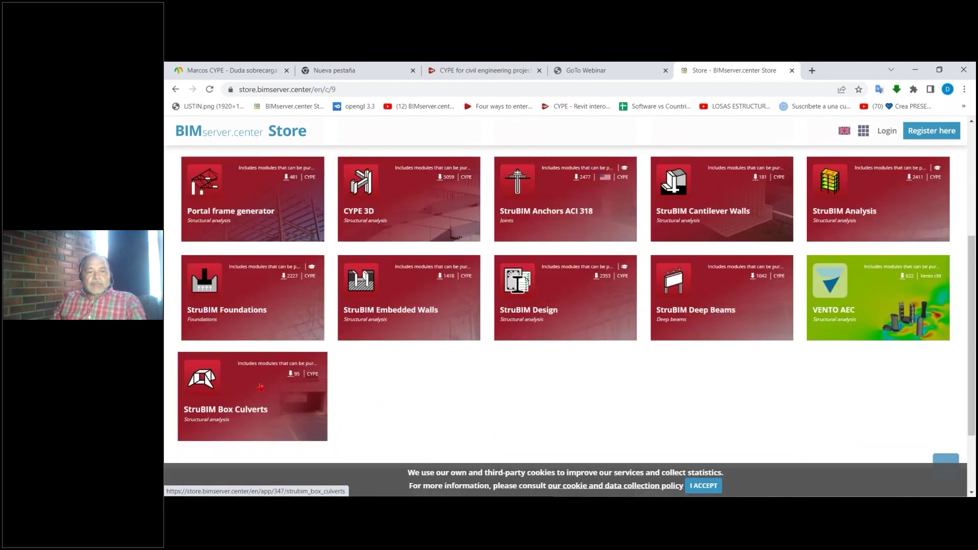
{"action": "left_click", "coordinate": [260, 387]}
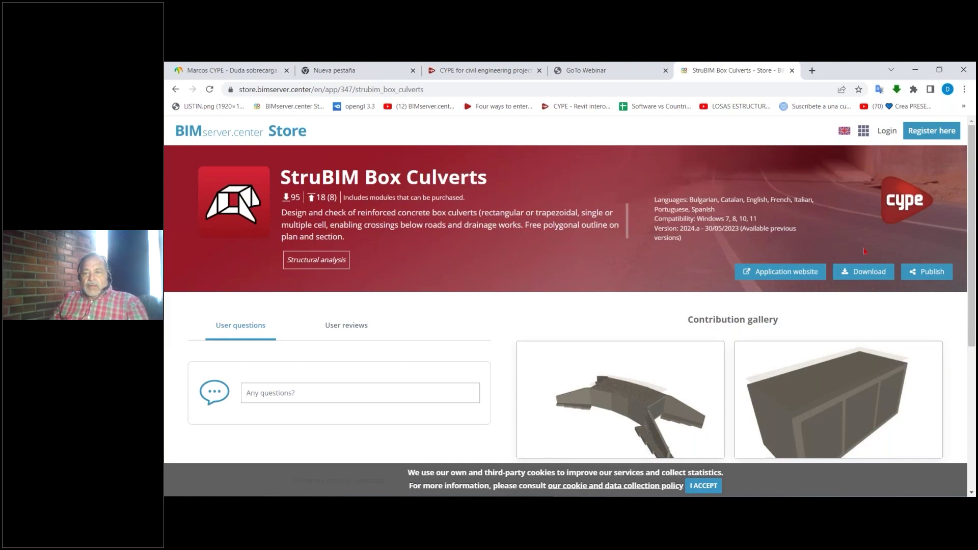
Open the StruBIM Box Culverts application website and go to its detailed information page.
{"action": "left_click", "coordinate": [783, 273]}
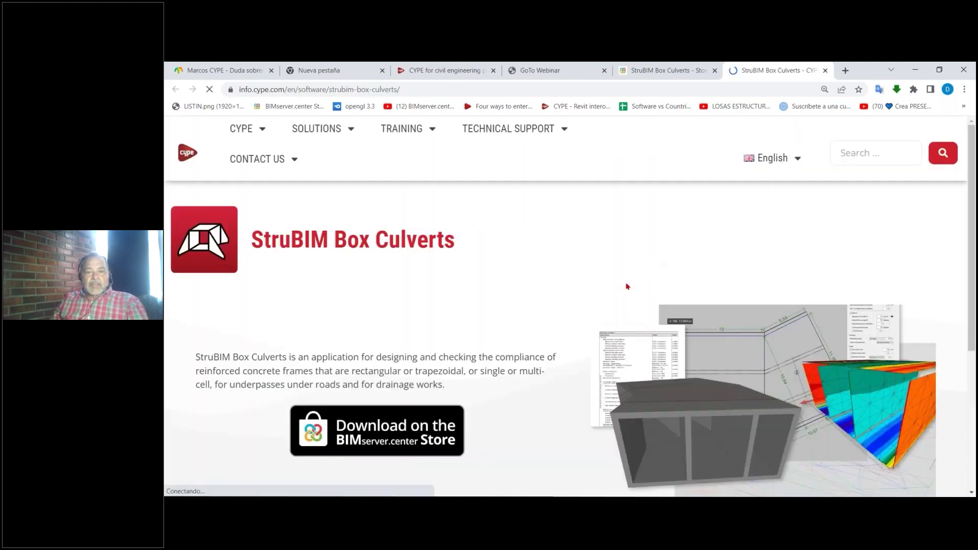
{"action": "scroll", "coordinate": [565, 321], "scroll_direction": "down", "scroll_amount": 1}
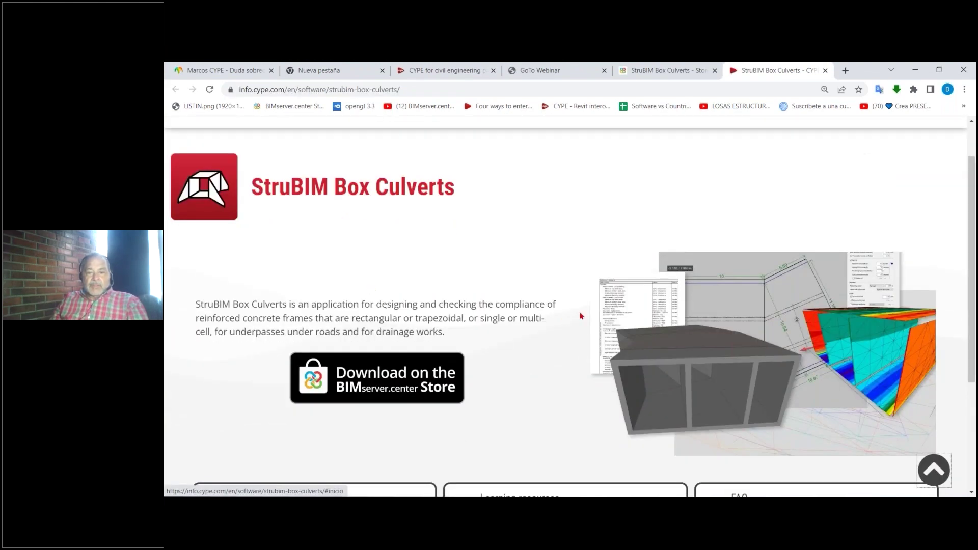
{"action": "scroll", "coordinate": [584, 316], "scroll_direction": "down", "scroll_amount": 2}
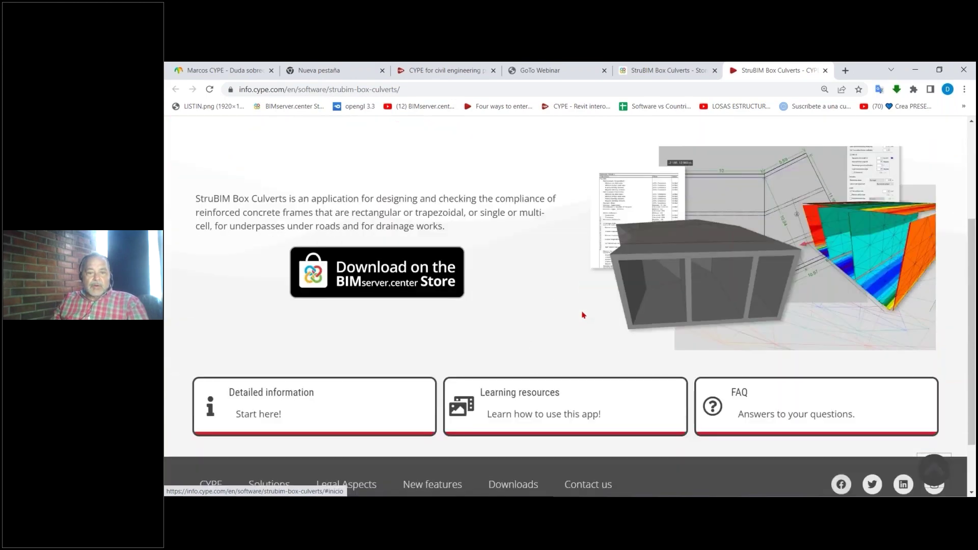
{"action": "left_click", "coordinate": [291, 395]}
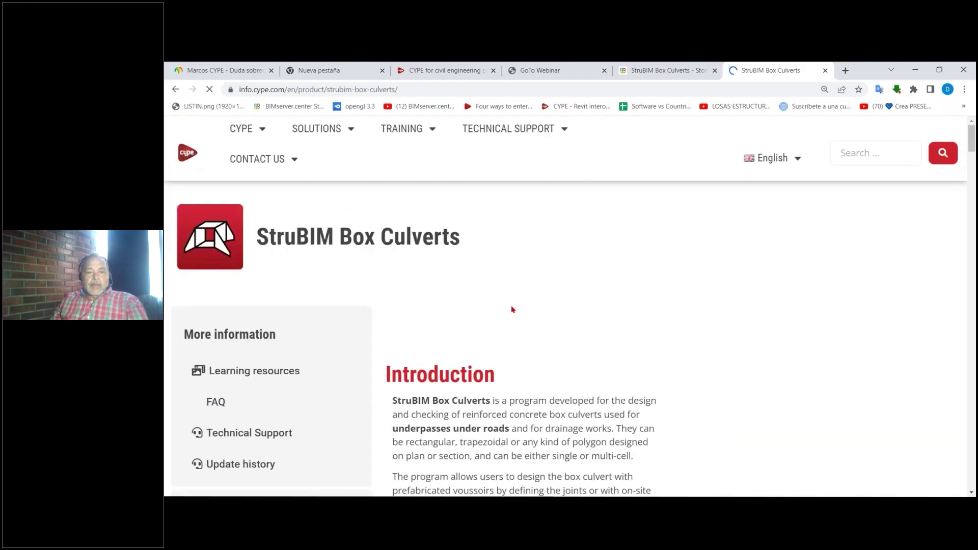
Review the product description, covering the introduction, supported workflow, working environment, assistants, DXF and DWG drawings, module editing and wing walls.
{"action": "scroll", "coordinate": [512, 309], "scroll_direction": "down", "scroll_amount": 3}
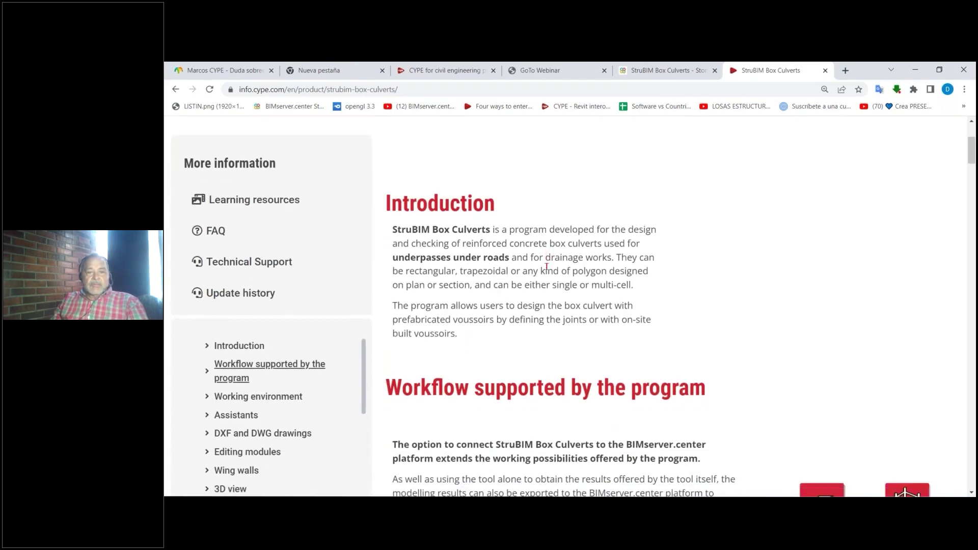
{"action": "scroll", "coordinate": [546, 266], "scroll_direction": "down", "scroll_amount": 4}
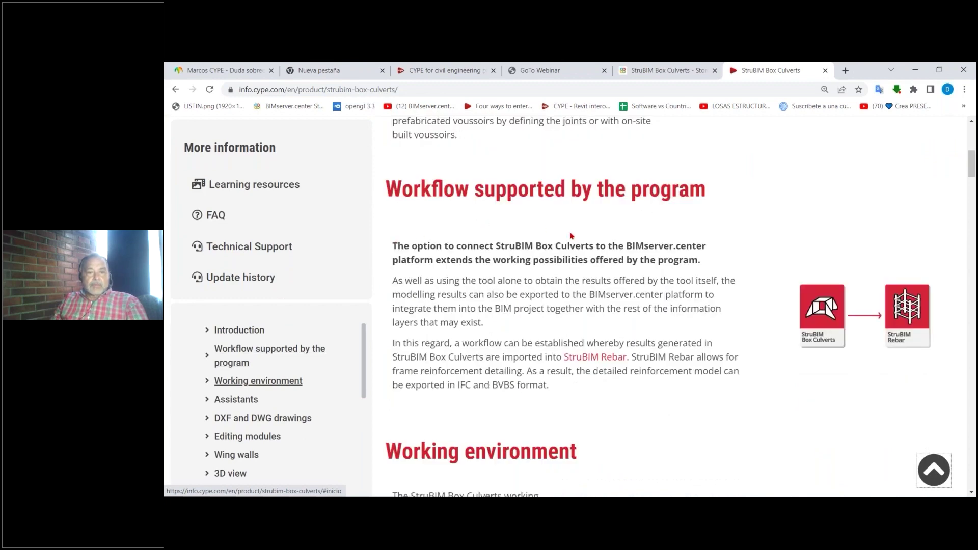
{"action": "scroll", "coordinate": [571, 236], "scroll_direction": "down", "scroll_amount": 5}
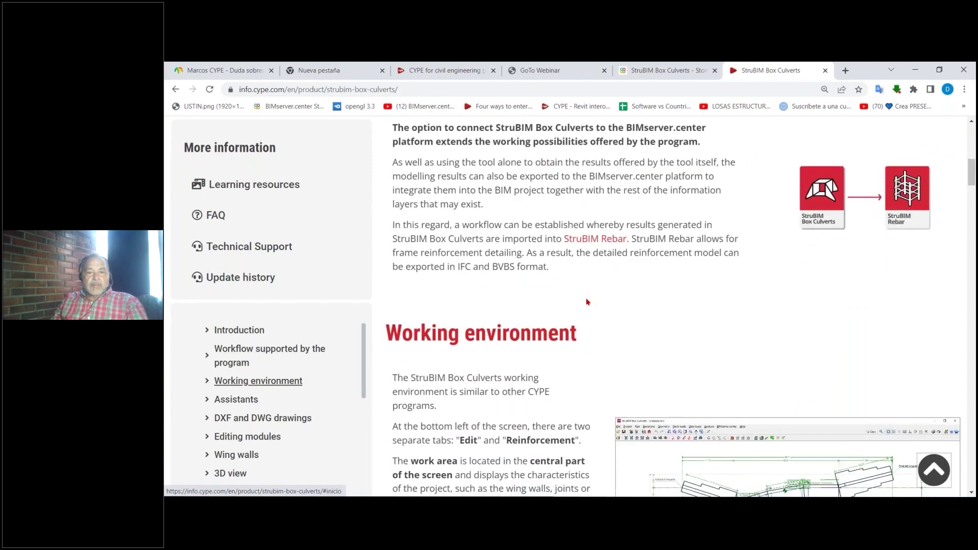
{"action": "scroll", "coordinate": [581, 298], "scroll_direction": "down", "scroll_amount": 5}
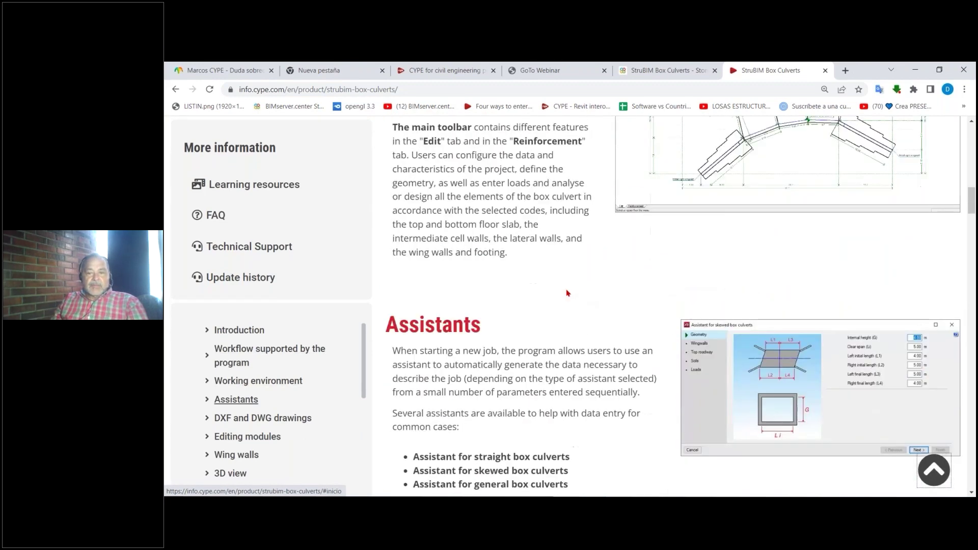
{"action": "scroll", "coordinate": [591, 276], "scroll_direction": "down", "scroll_amount": 6}
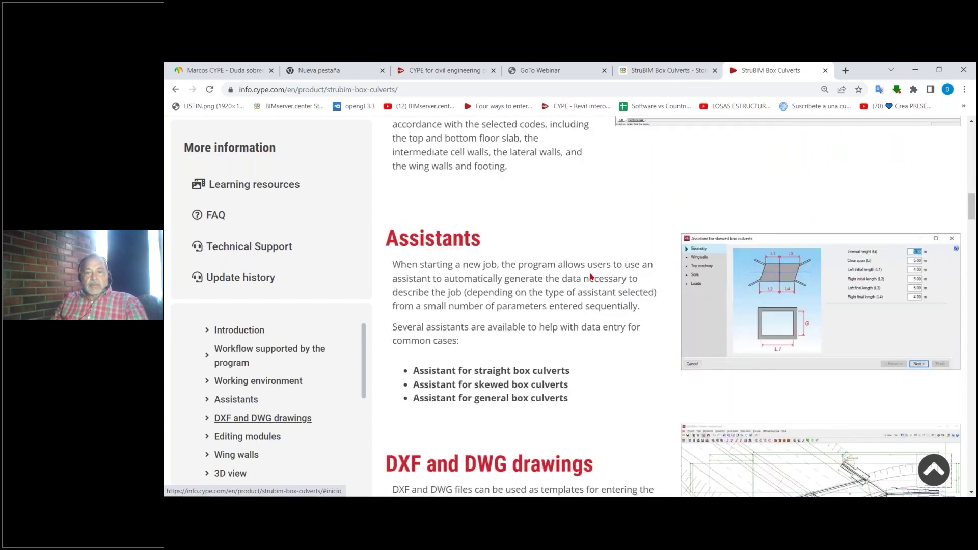
{"action": "scroll", "coordinate": [535, 250], "scroll_direction": "down", "scroll_amount": 3}
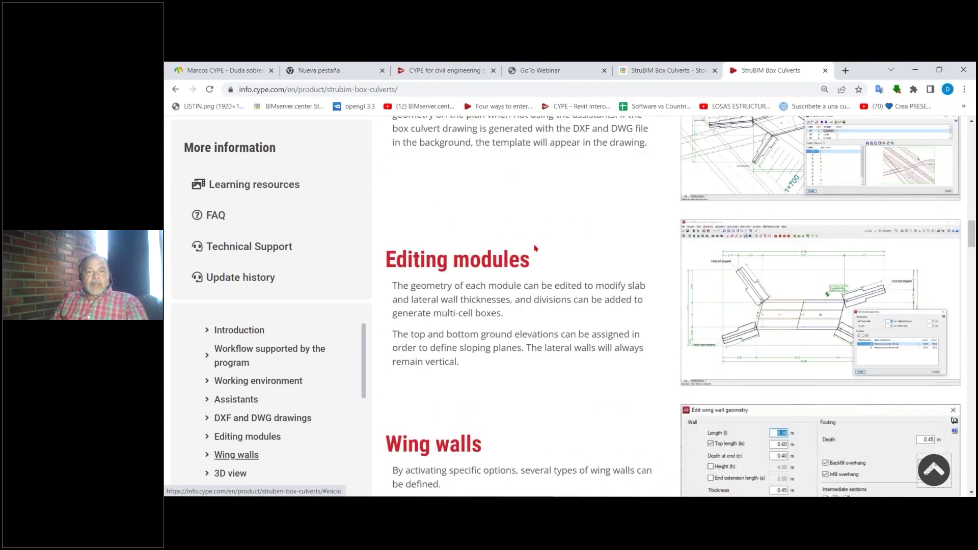
{"action": "scroll", "coordinate": [534, 250], "scroll_direction": "up", "scroll_amount": 8}
{"action": "scroll", "coordinate": [535, 248], "scroll_direction": "up", "scroll_amount": 8}
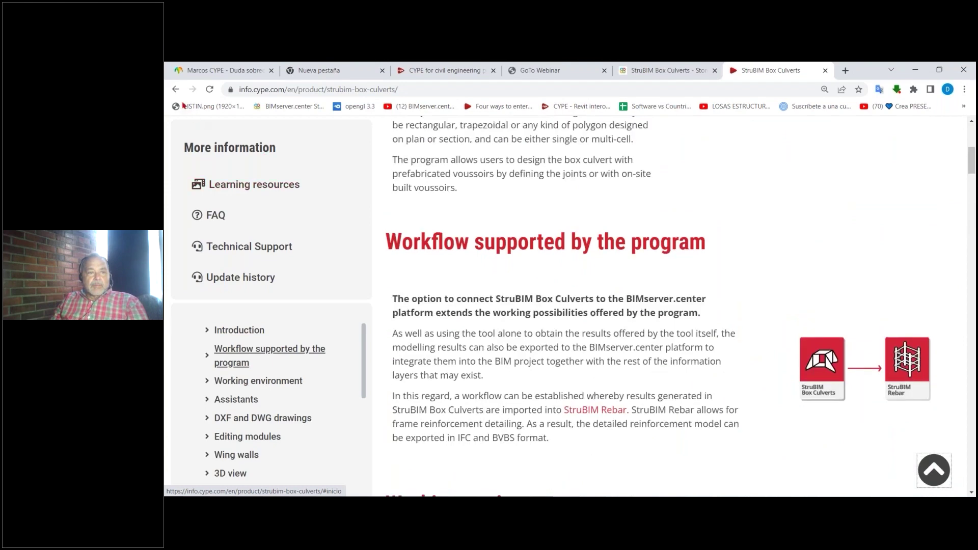
Go back to the application's overview page, view its learning resources page and return to the overview.
{"action": "left_click", "coordinate": [176, 90]}
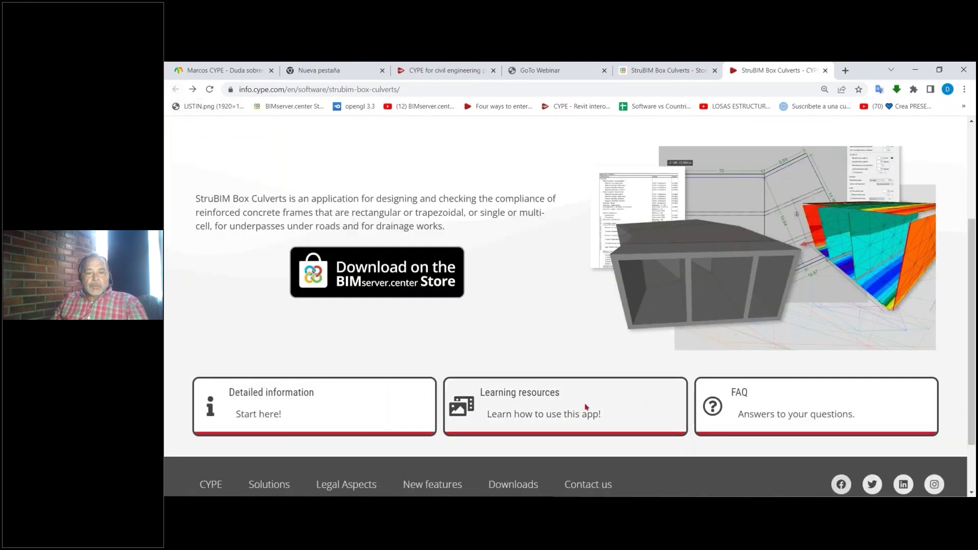
{"action": "left_click", "coordinate": [553, 389]}
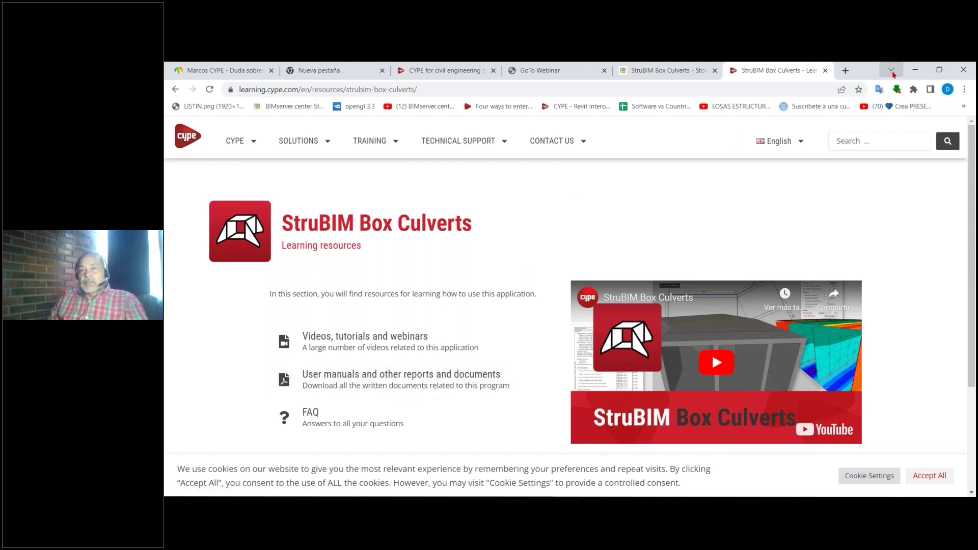
{"action": "left_click", "coordinate": [176, 89]}
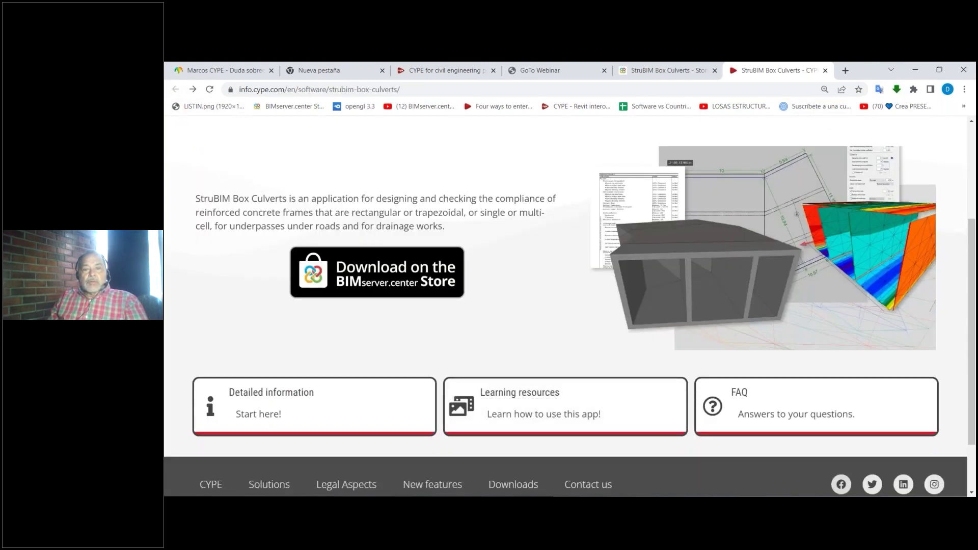
{"action": "scroll", "coordinate": [558, 314], "scroll_direction": "up", "scroll_amount": 3}
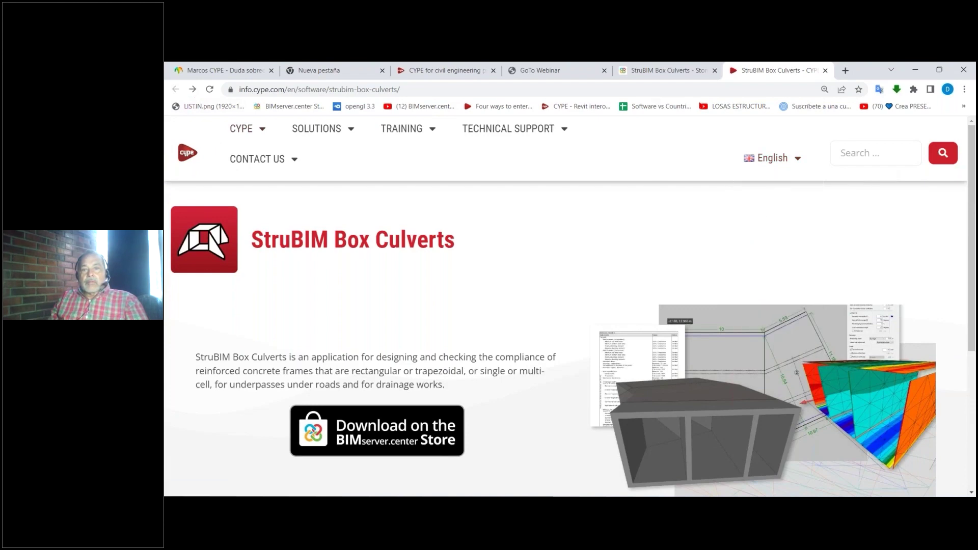
Request the StruBIM Box Culverts download on its store page, log in with the prefilled account, and look through the contribution gallery.
{"action": "left_click", "coordinate": [667, 71]}
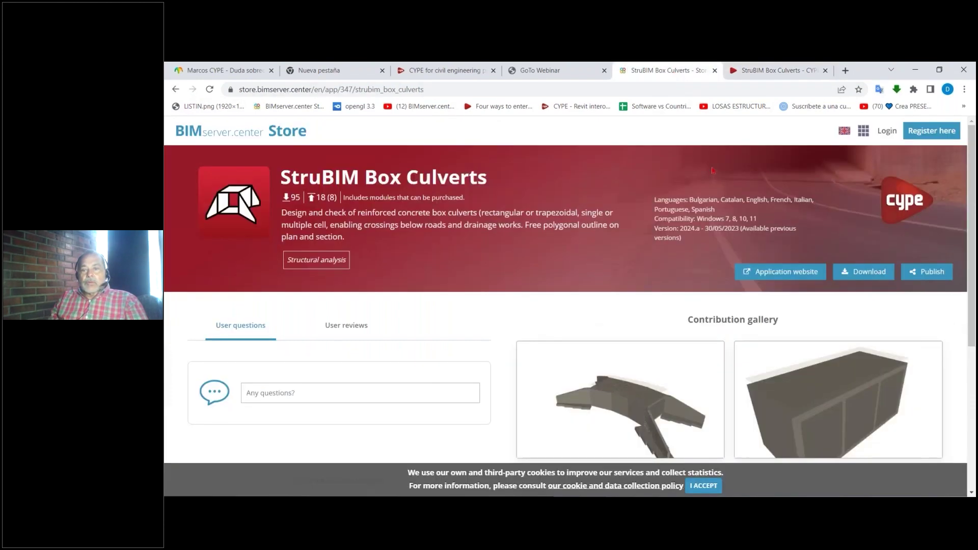
{"action": "left_click", "coordinate": [848, 272]}
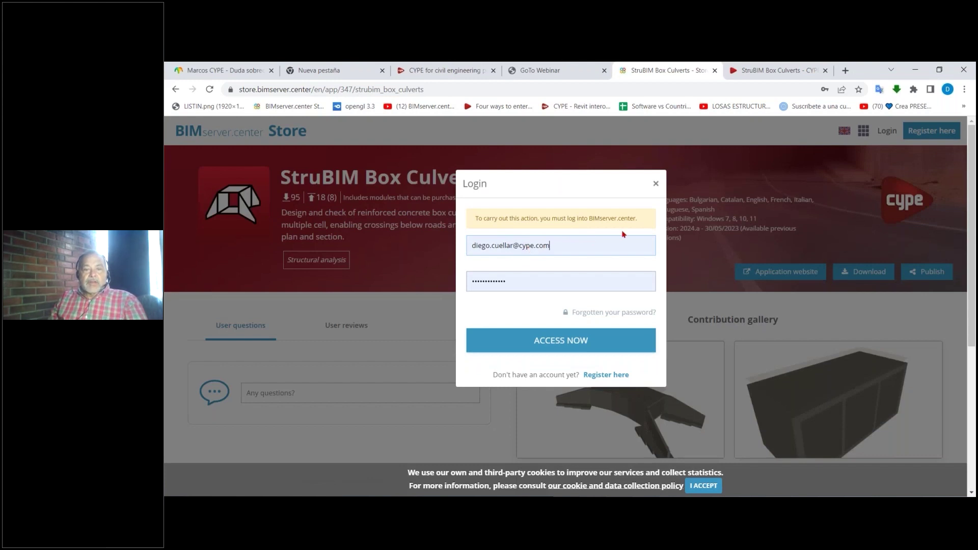
{"action": "left_click", "coordinate": [588, 339]}
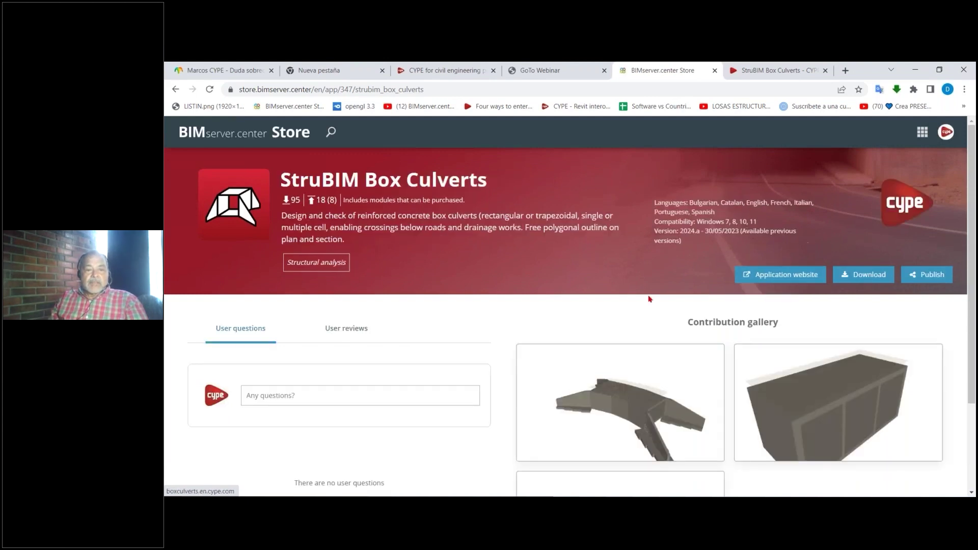
{"action": "scroll", "coordinate": [603, 373], "scroll_direction": "down", "scroll_amount": 2}
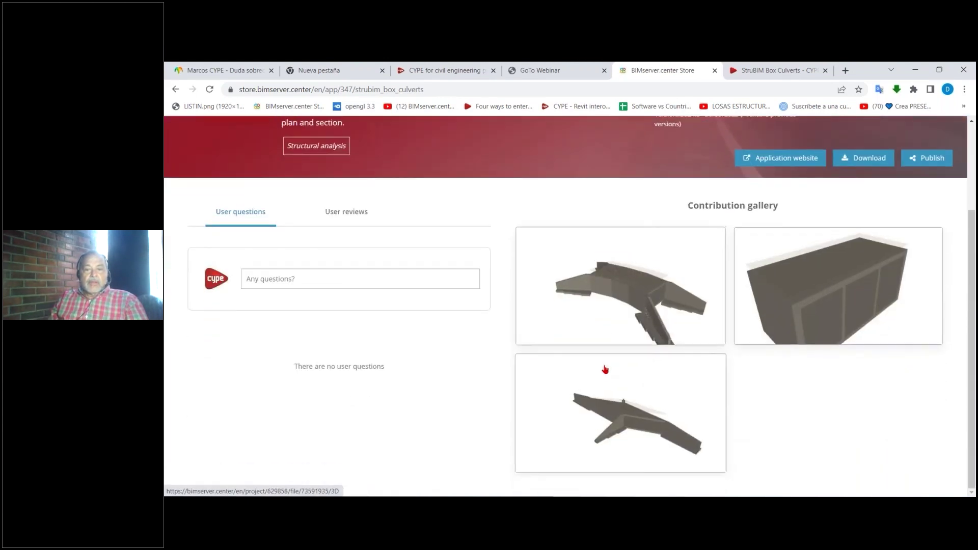
{"action": "scroll", "coordinate": [603, 372], "scroll_direction": "up", "scroll_amount": 2}
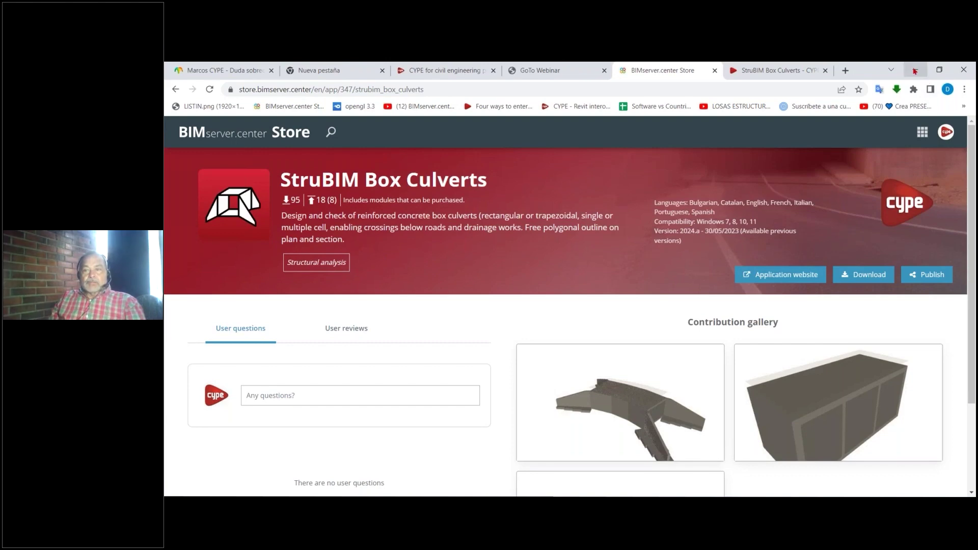
Minimise the browser, switch to the Photos viewer showing box culvert aletas bloques.jpg, and enlarge the photo to 161 %.
{"action": "left_click", "coordinate": [914, 71]}
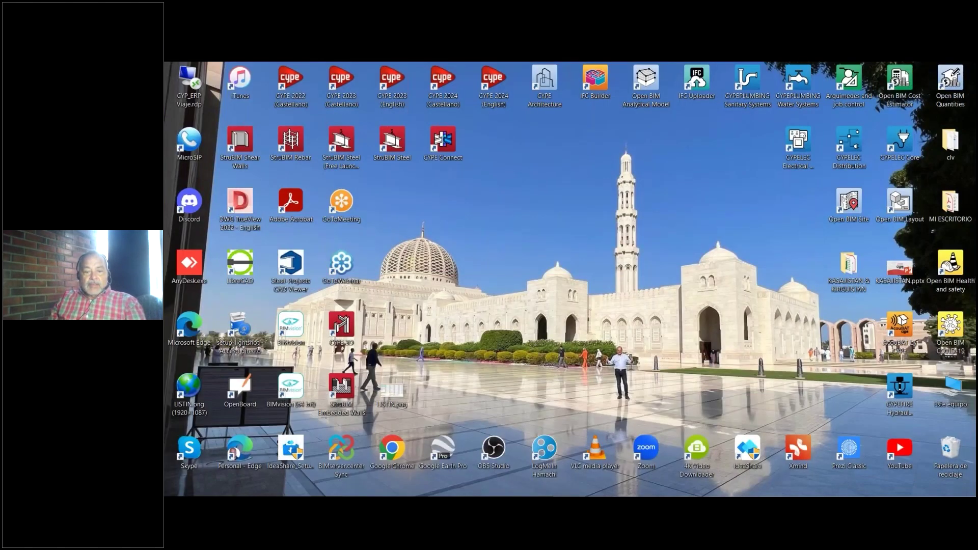
{"action": "mouse_move", "coordinate": [542, 495]}
{"action": "left_click", "coordinate": [608, 446]}
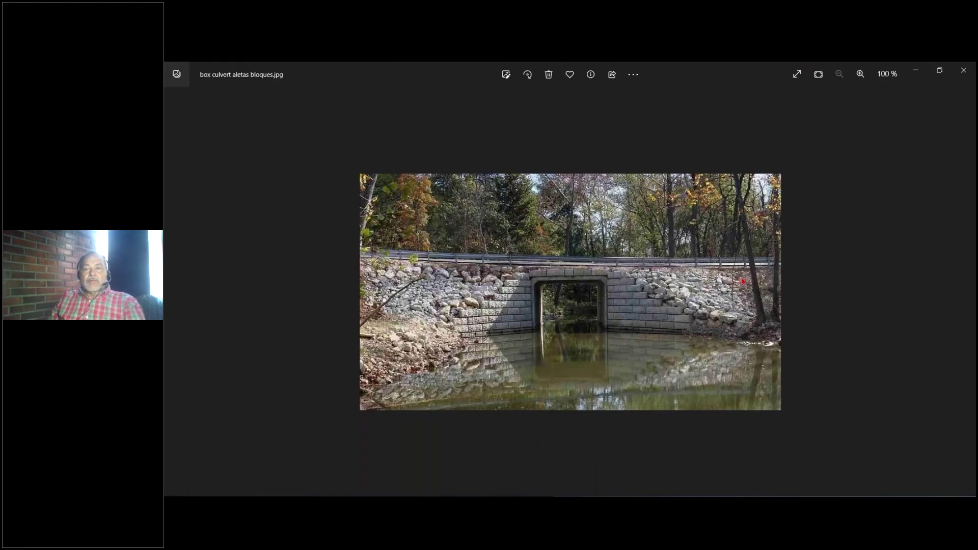
{"action": "left_click", "coordinate": [860, 74]}
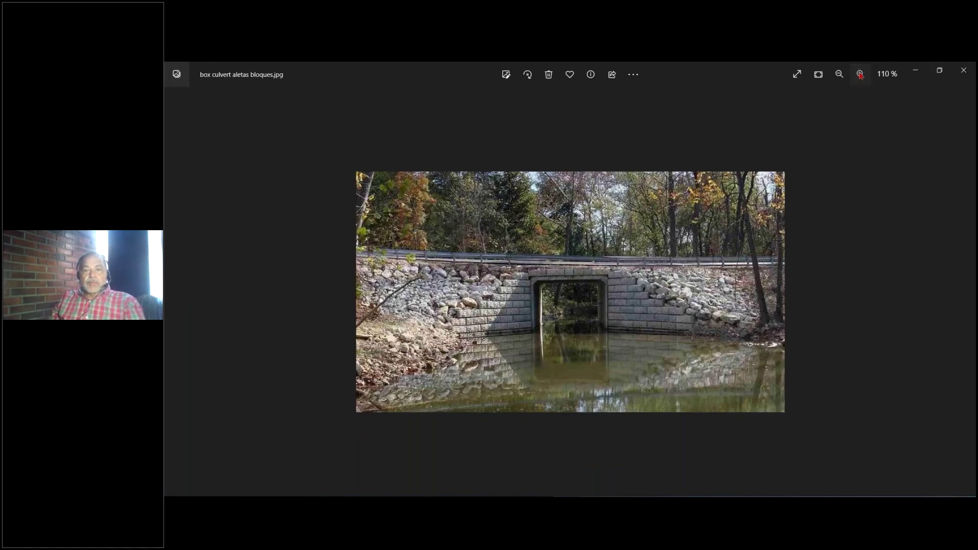
{"action": "left_click", "coordinate": [861, 74]}
{"action": "left_click", "coordinate": [860, 74]}
{"action": "left_click", "coordinate": [860, 75]}
{"action": "left_click", "coordinate": [861, 74]}
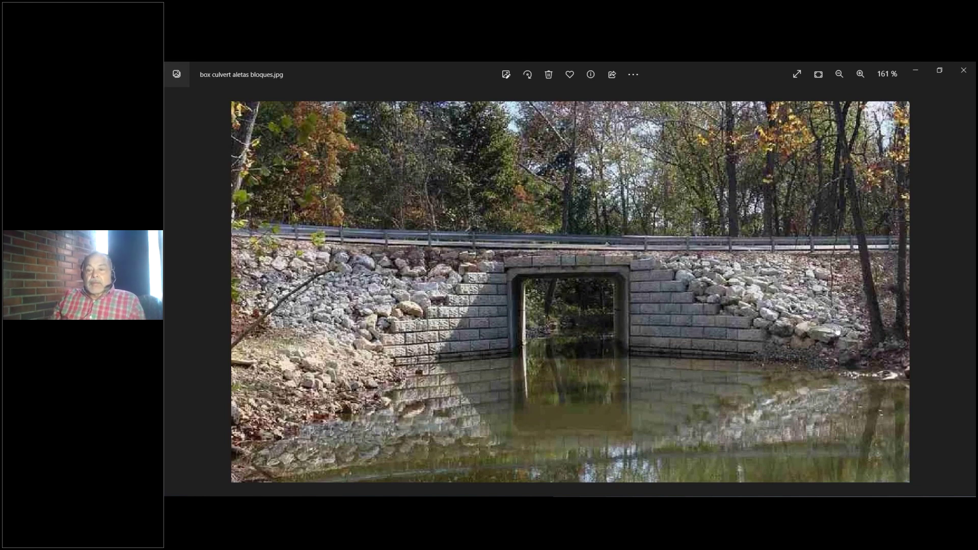
Show the photo box culvert classic.jpg and enlarge it to 161 %.
{"action": "left_click", "coordinate": [966, 292]}
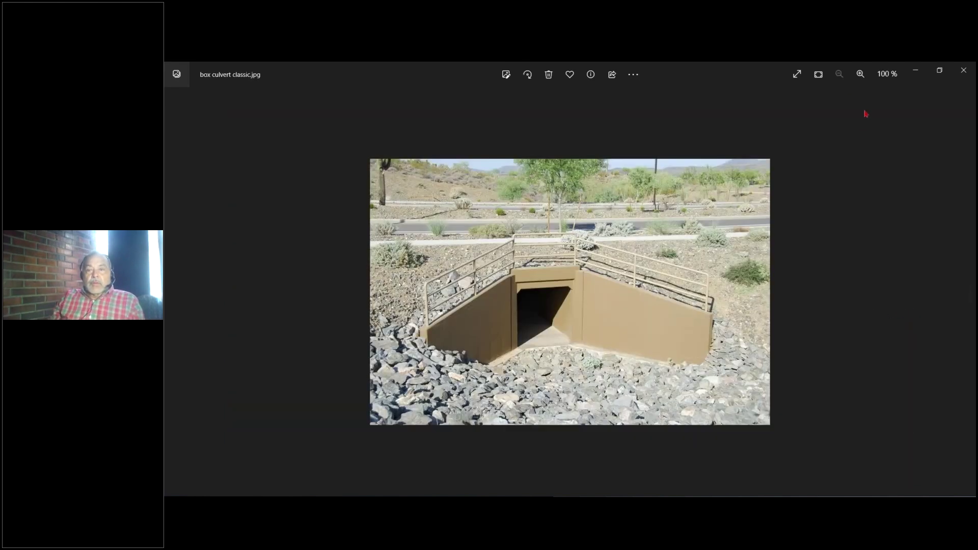
{"action": "left_click", "coordinate": [859, 75]}
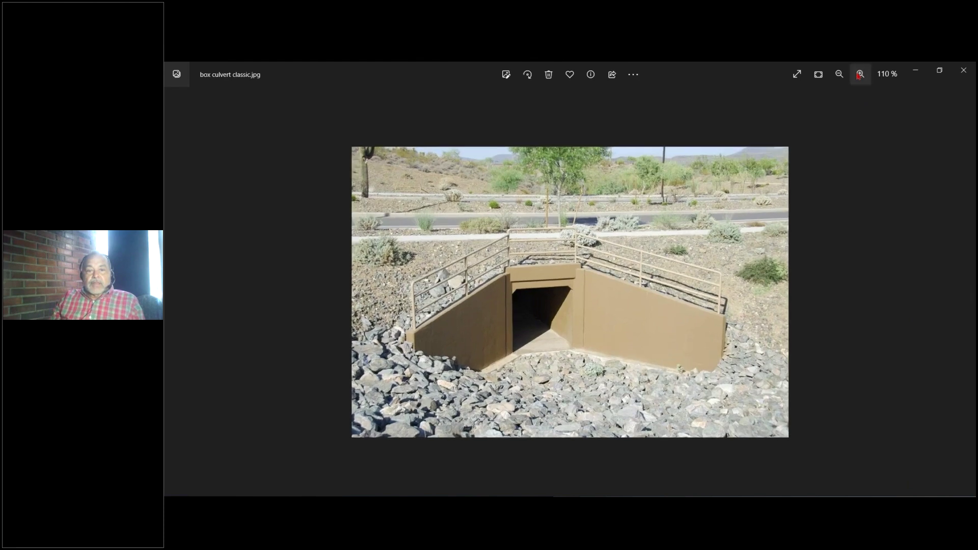
{"action": "left_click", "coordinate": [859, 75]}
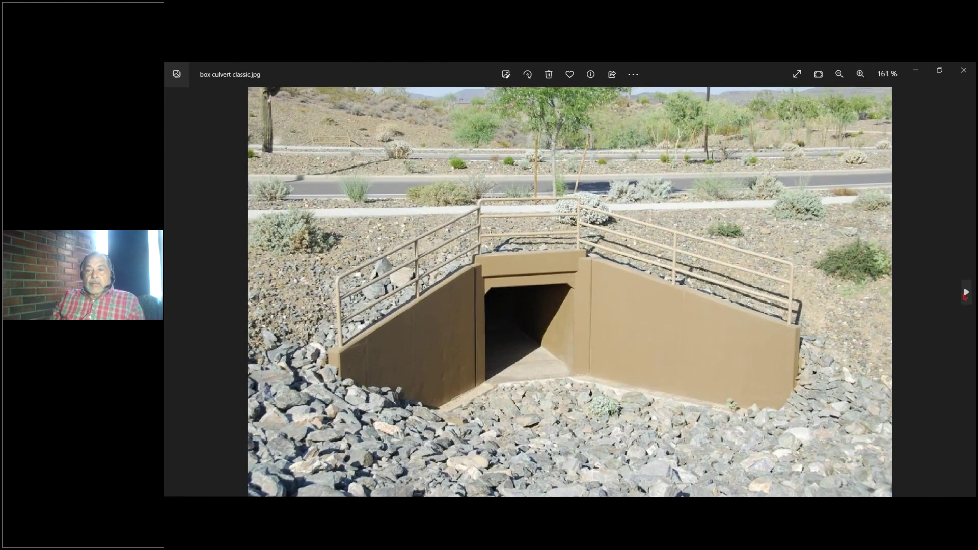
Show the photo box culvert curiosa 2.jpg and enlarge it to 177 %.
{"action": "left_click", "coordinate": [965, 294]}
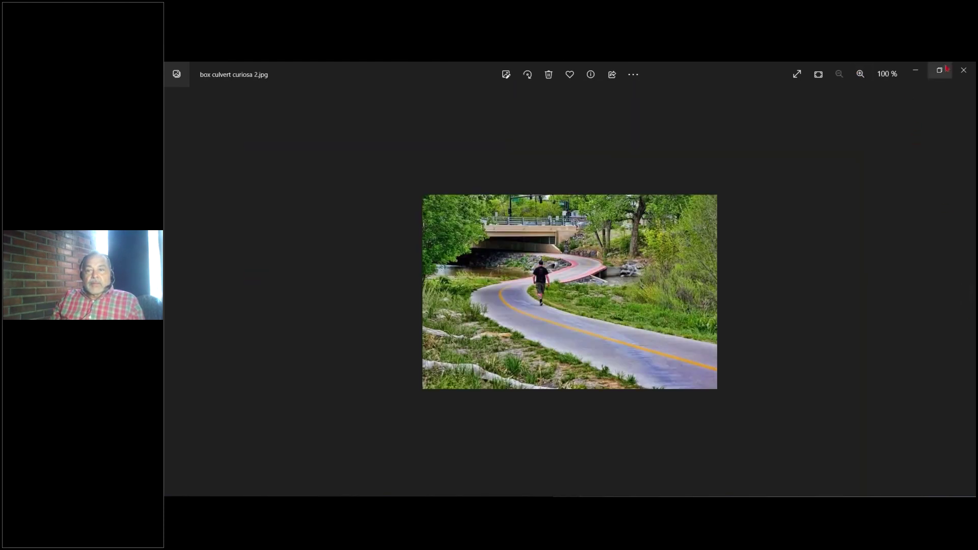
{"action": "left_click", "coordinate": [860, 75]}
{"action": "left_click", "coordinate": [860, 76]}
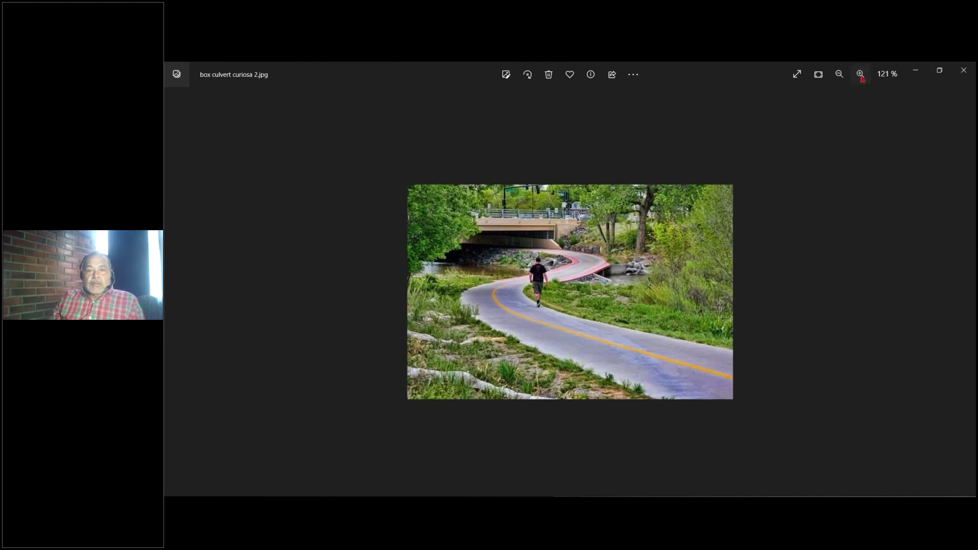
{"action": "left_click", "coordinate": [860, 75]}
{"action": "left_click", "coordinate": [860, 75]}
{"action": "left_click", "coordinate": [860, 75]}
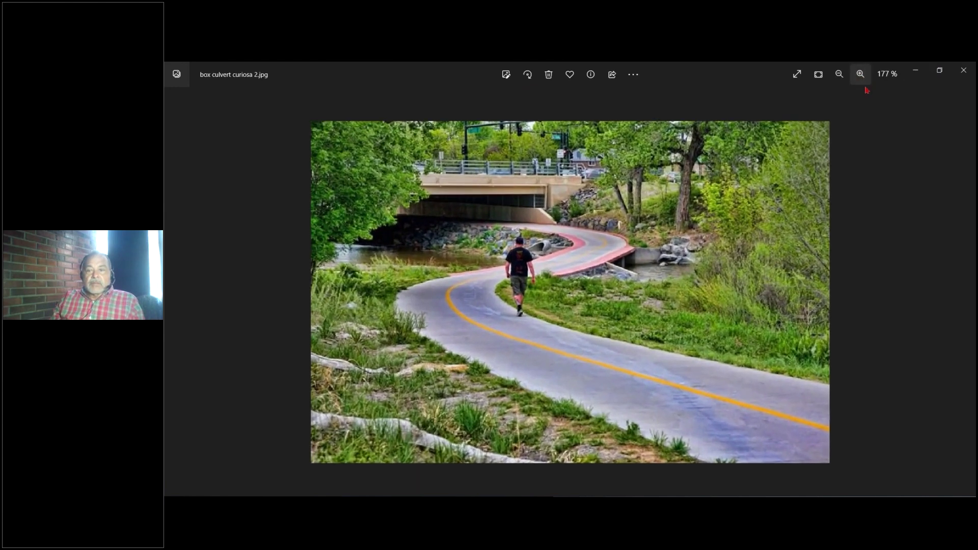
Show the photos box culvert curiosa.jpg and box culvert curvo.jpg, enlarging each to 177 %.
{"action": "left_click", "coordinate": [963, 292]}
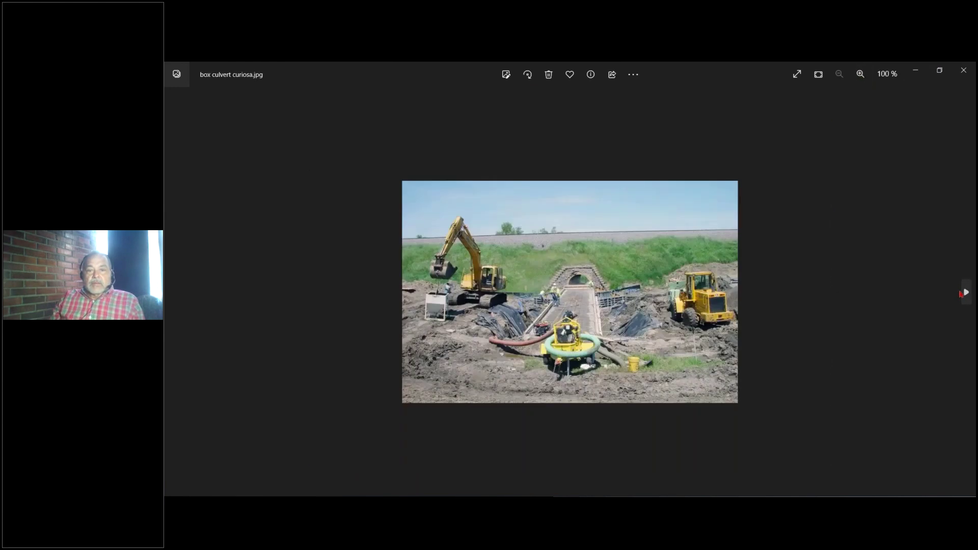
{"action": "left_click", "coordinate": [860, 75]}
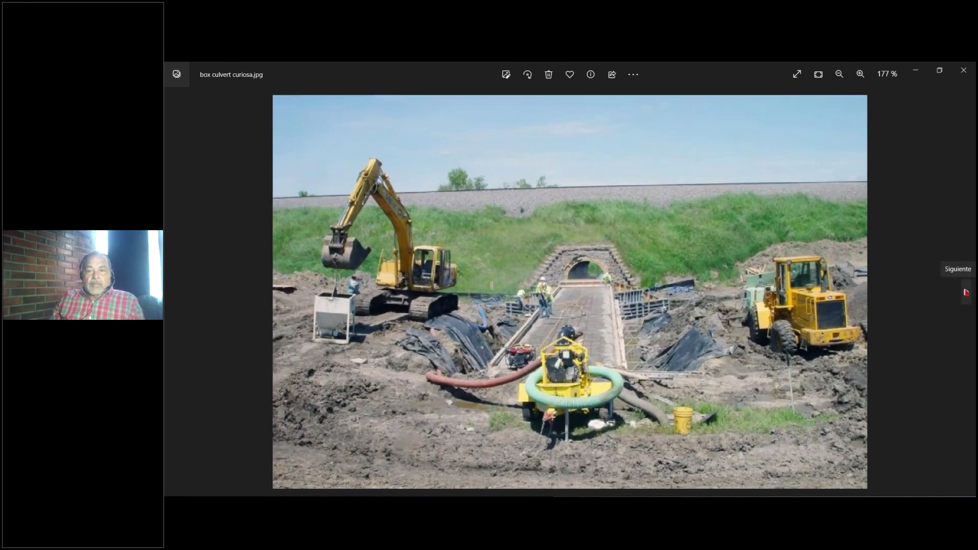
{"action": "left_click", "coordinate": [966, 292]}
{"action": "left_click", "coordinate": [860, 76]}
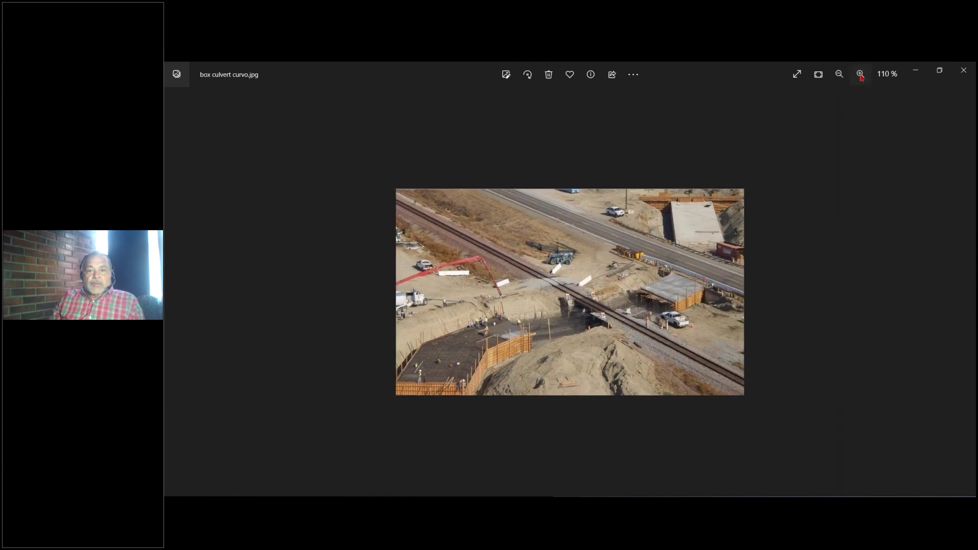
{"action": "left_click", "coordinate": [860, 76]}
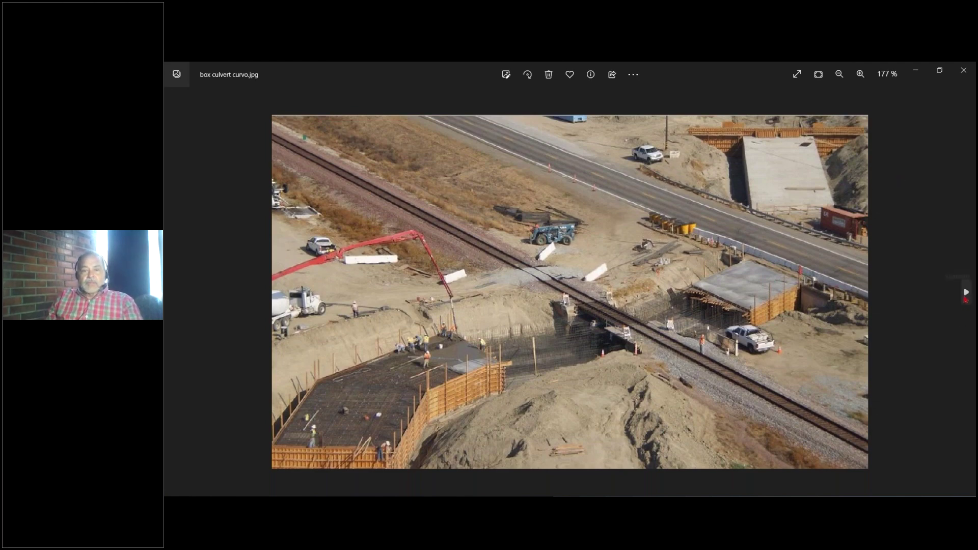
Show the photo box culvert encofrado.jpg and enlarge it to 177 %.
{"action": "left_click", "coordinate": [964, 299]}
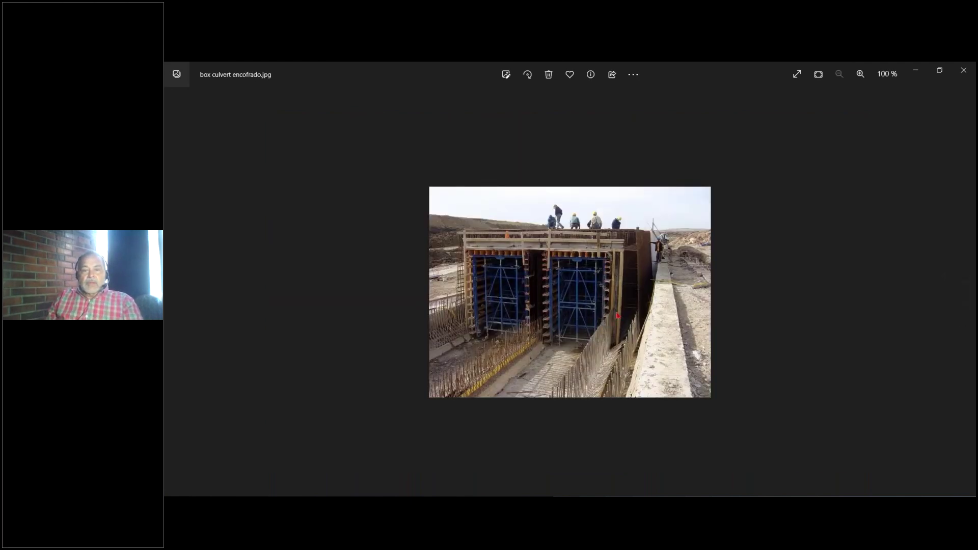
{"action": "left_click", "coordinate": [860, 74]}
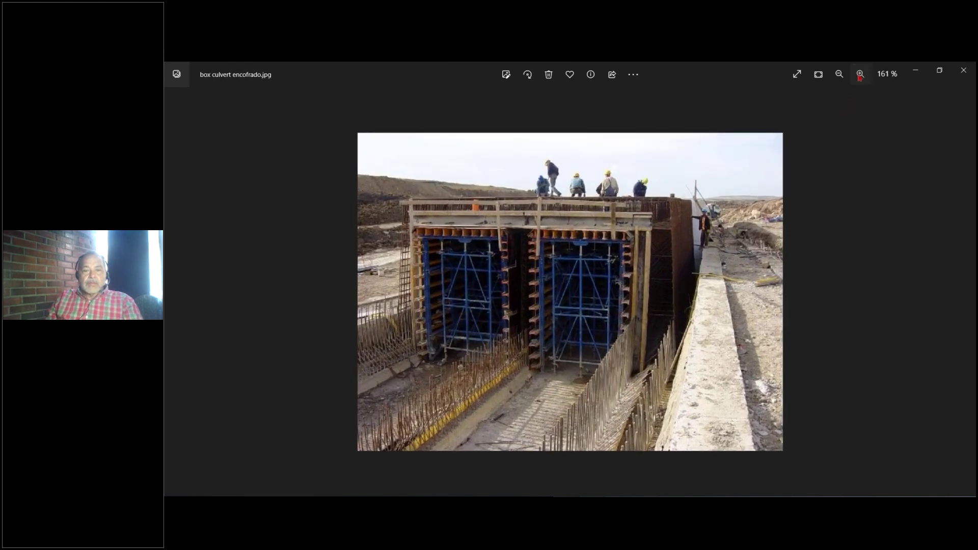
{"action": "left_click", "coordinate": [859, 74]}
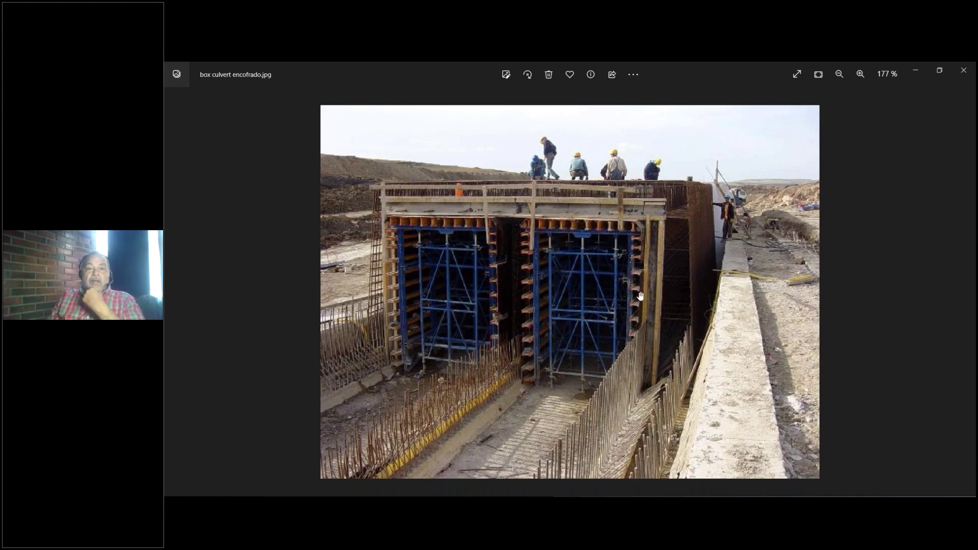
Show the photos box culvert ganado.jpg and box culvert prefabricado.jpg, enlarging each to 161 %.
{"action": "left_click", "coordinate": [965, 294]}
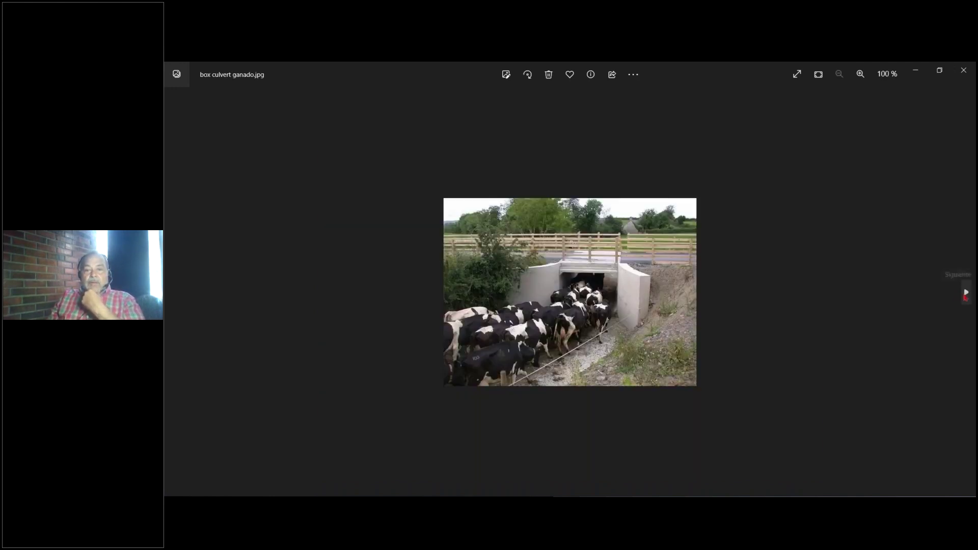
{"action": "left_click", "coordinate": [860, 73]}
{"action": "left_click", "coordinate": [860, 73]}
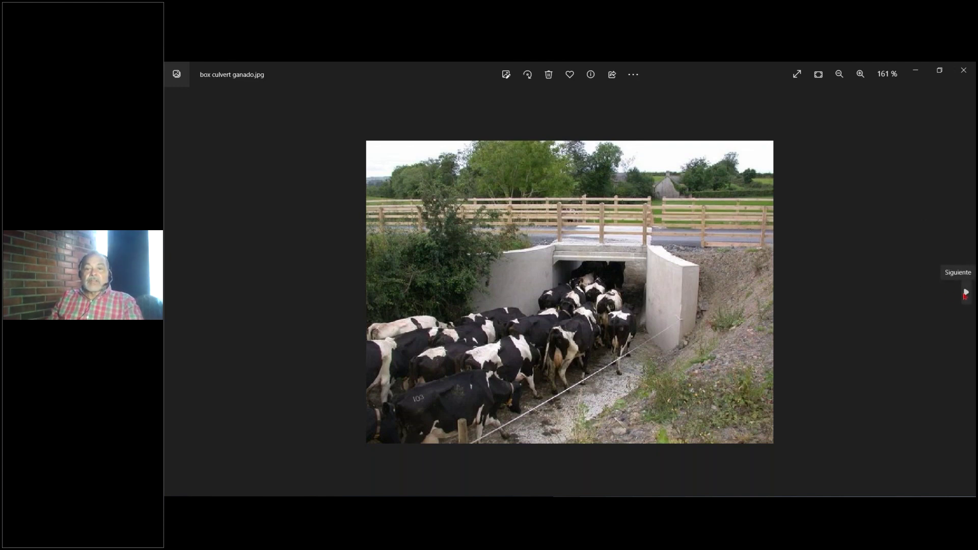
{"action": "left_click", "coordinate": [964, 293]}
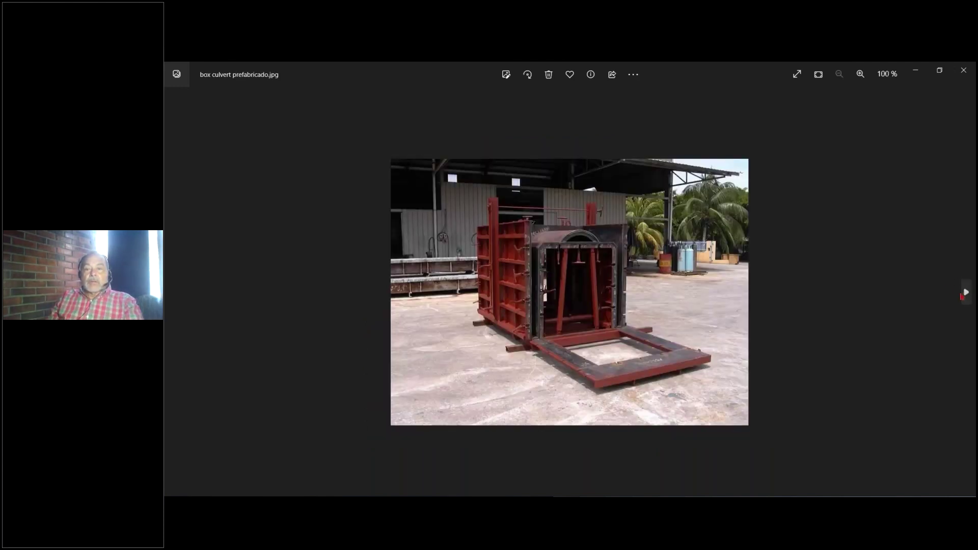
{"action": "left_click", "coordinate": [860, 75]}
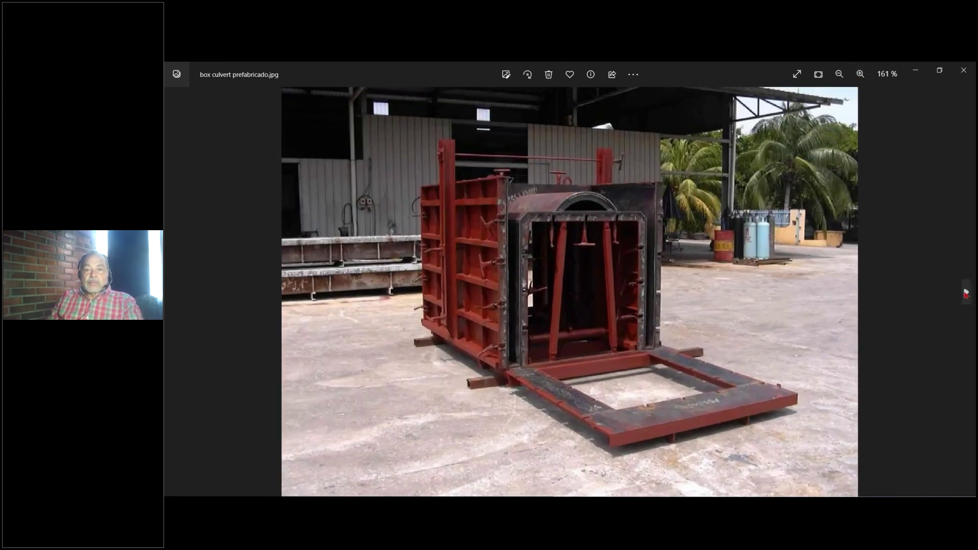
Show the photo box culvert simple.jpg and enlarge it to 235 %.
{"action": "left_click", "coordinate": [963, 294]}
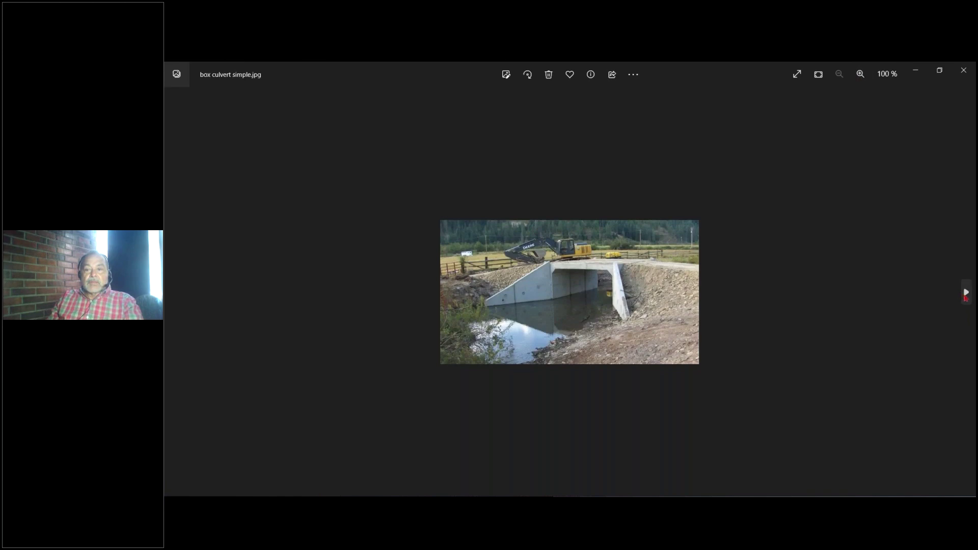
{"action": "left_click", "coordinate": [860, 76]}
{"action": "left_click", "coordinate": [860, 77]}
{"action": "left_click", "coordinate": [859, 77]}
{"action": "left_click", "coordinate": [861, 77]}
{"action": "left_click", "coordinate": [860, 77]}
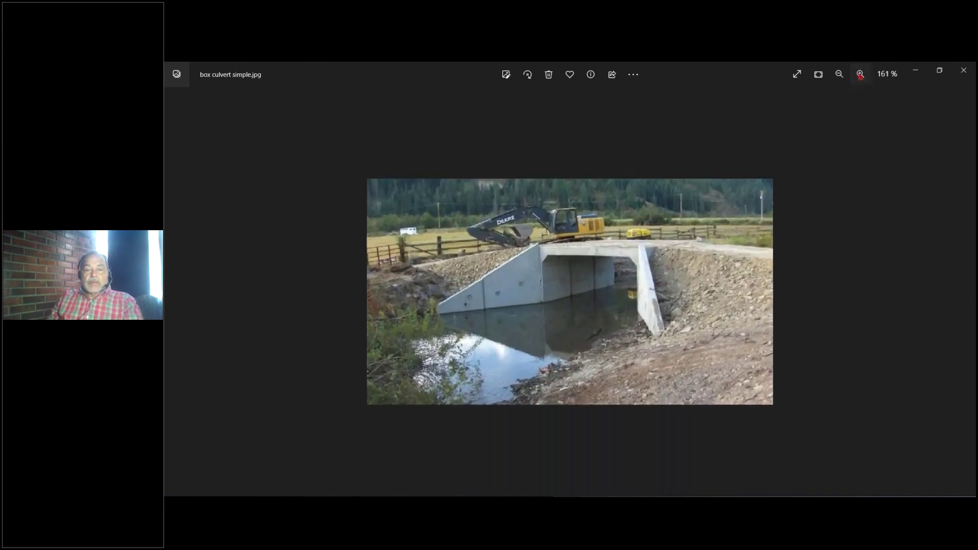
{"action": "left_click", "coordinate": [860, 77]}
{"action": "left_click", "coordinate": [860, 75]}
{"action": "left_click", "coordinate": [860, 75]}
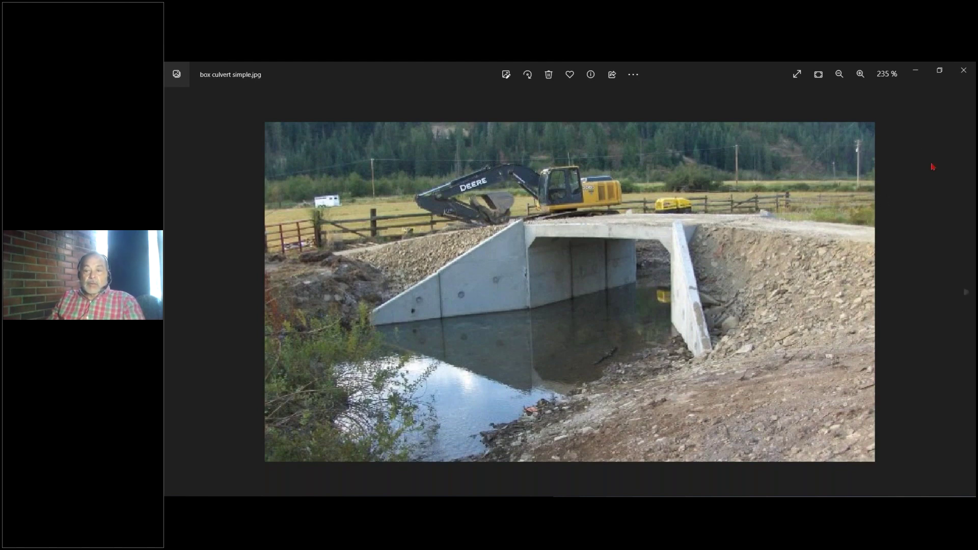
Pass the photo box culvert tren autovia.jpg, show box culvert TREN.jpg and enlarge it to 161 %.
{"action": "left_click", "coordinate": [965, 293]}
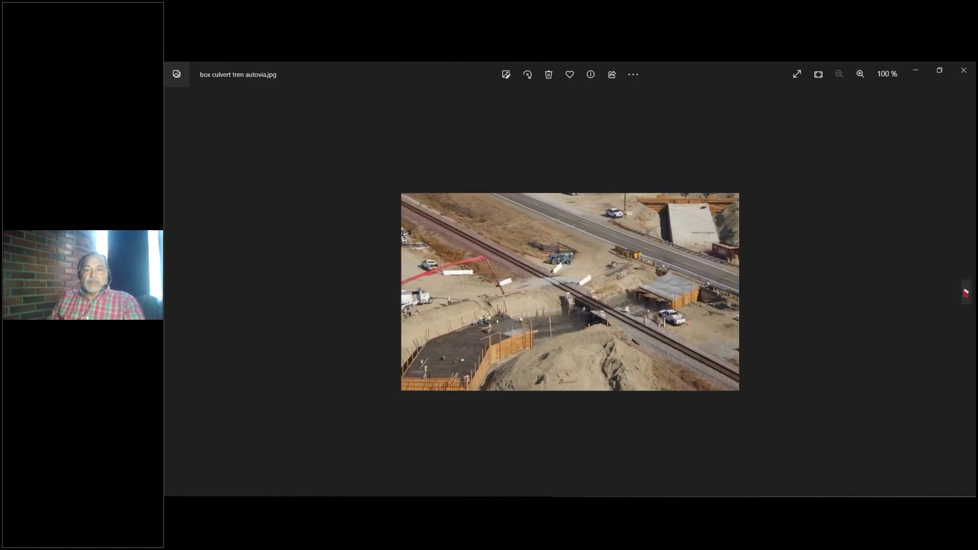
{"action": "left_click", "coordinate": [965, 293]}
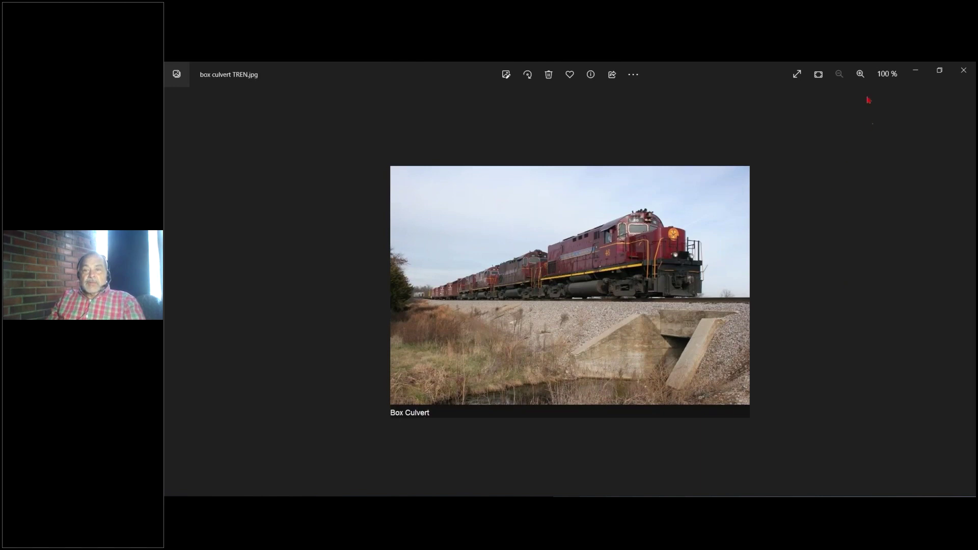
{"action": "left_click", "coordinate": [860, 75]}
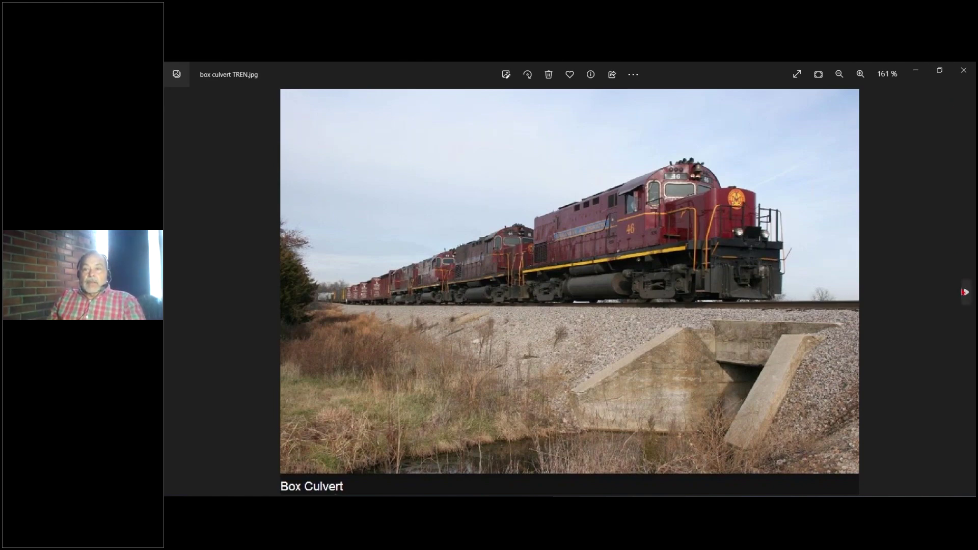
Minimise the photo viewer, switch to Google Earth Pro, fly to the CASO ALBUFERA BOX CULVERT placemark and close its description balloon.
{"action": "left_click", "coordinate": [964, 291]}
{"action": "left_click", "coordinate": [913, 76]}
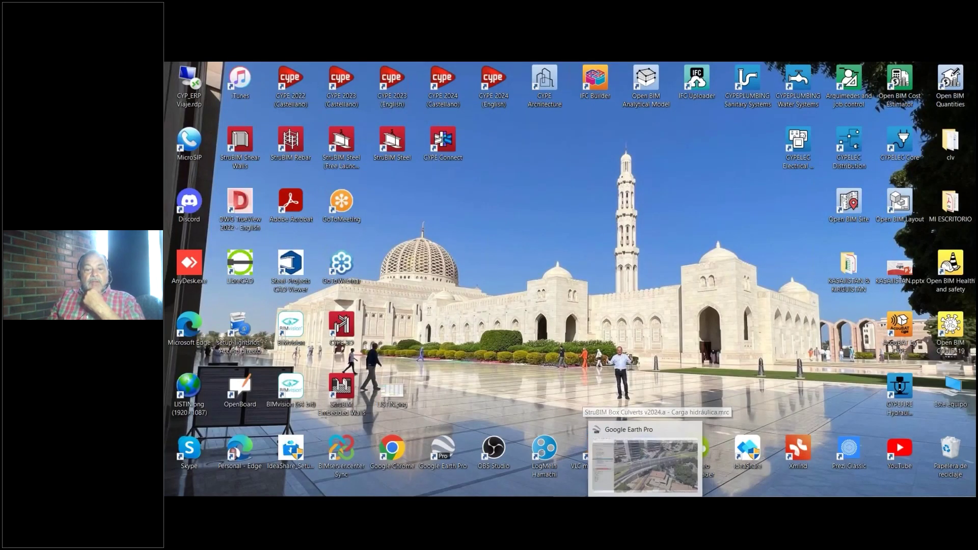
{"action": "left_click", "coordinate": [634, 489]}
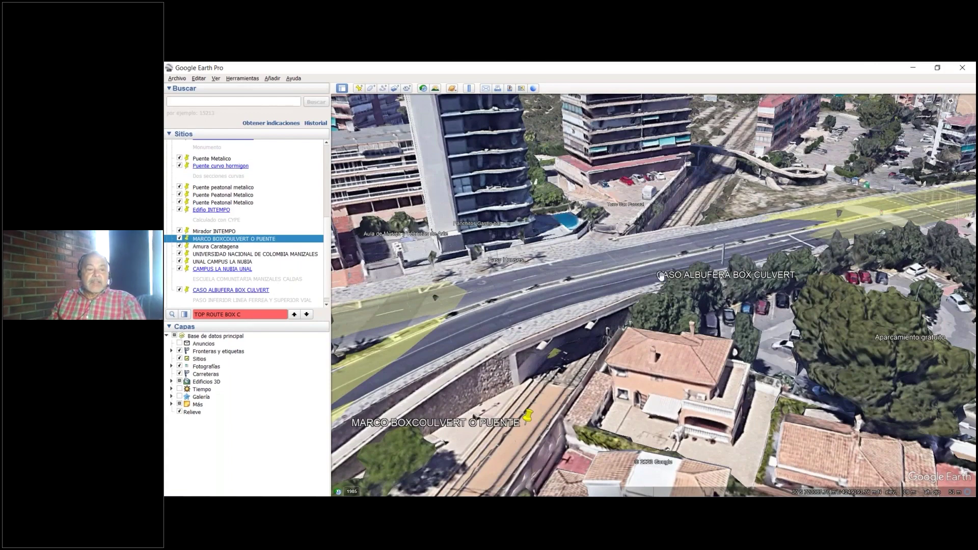
{"action": "left_click", "coordinate": [238, 291]}
{"action": "double_click", "coordinate": [237, 291]}
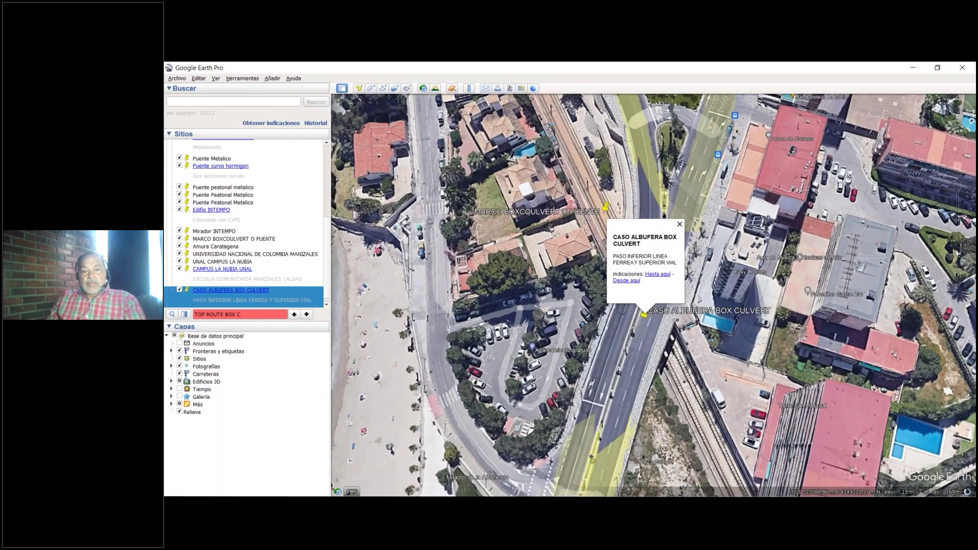
{"action": "left_click", "coordinate": [680, 224]}
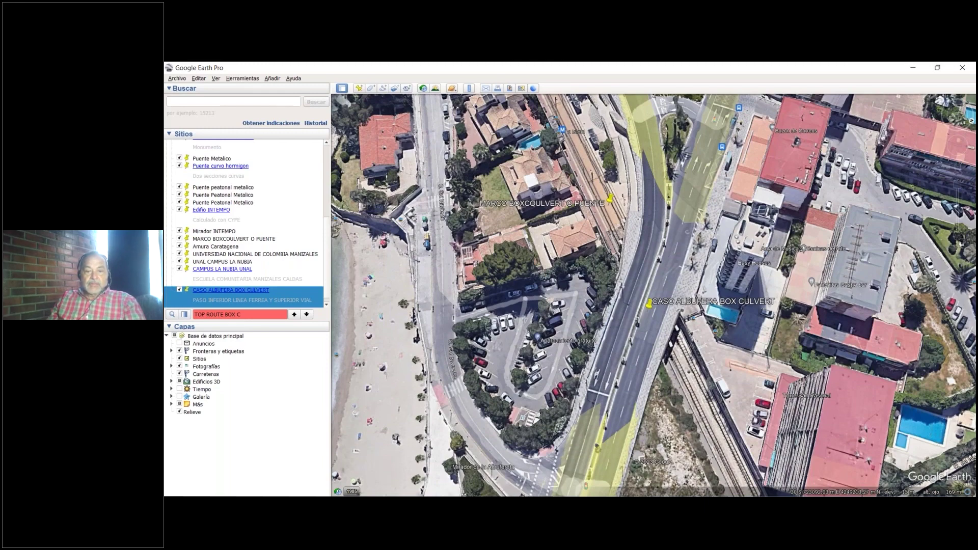
Show the PowerPoint slide of the TRAM underpass in Alicante, and minimise PowerPoint and Google Earth Pro to reach CYPECAD.
{"action": "key", "text": "alt+Tab"}
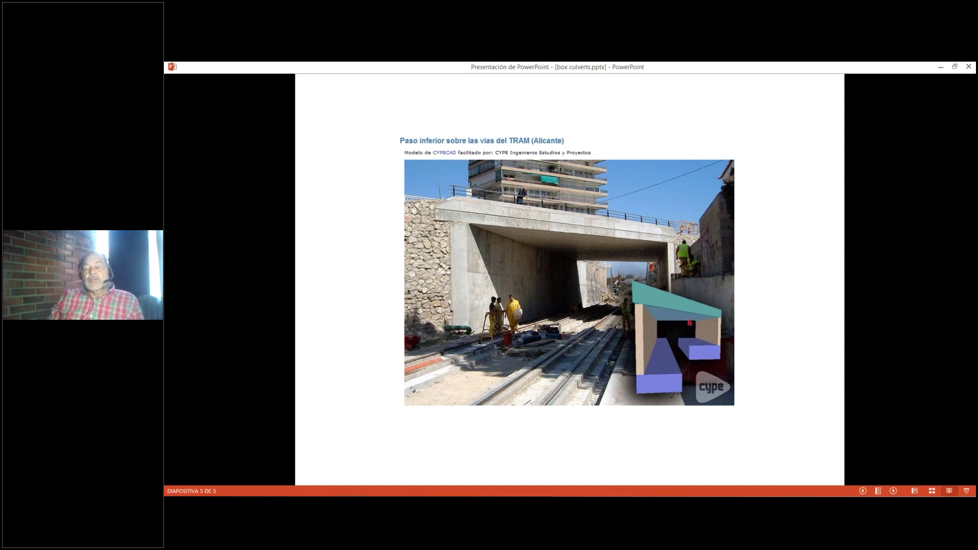
{"action": "left_click", "coordinate": [940, 67]}
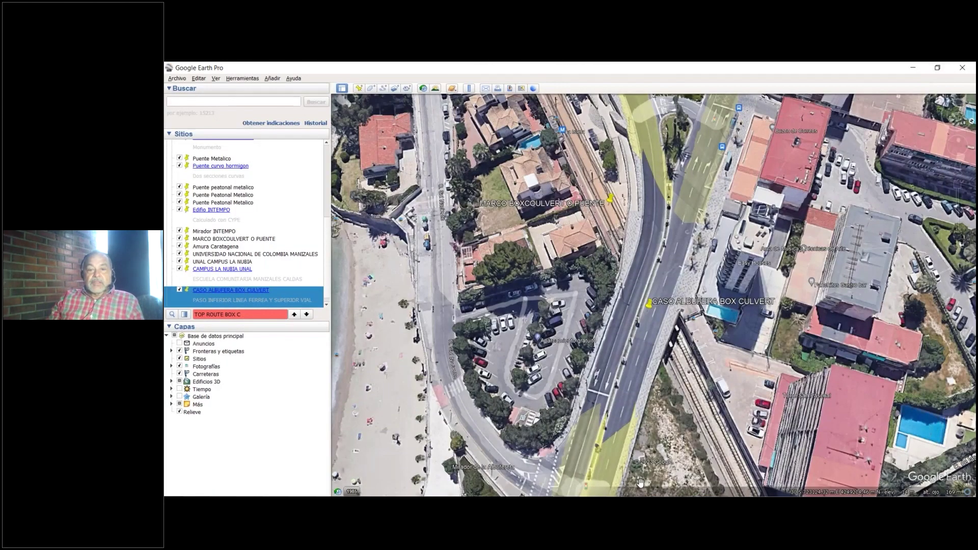
{"action": "left_click", "coordinate": [912, 67]}
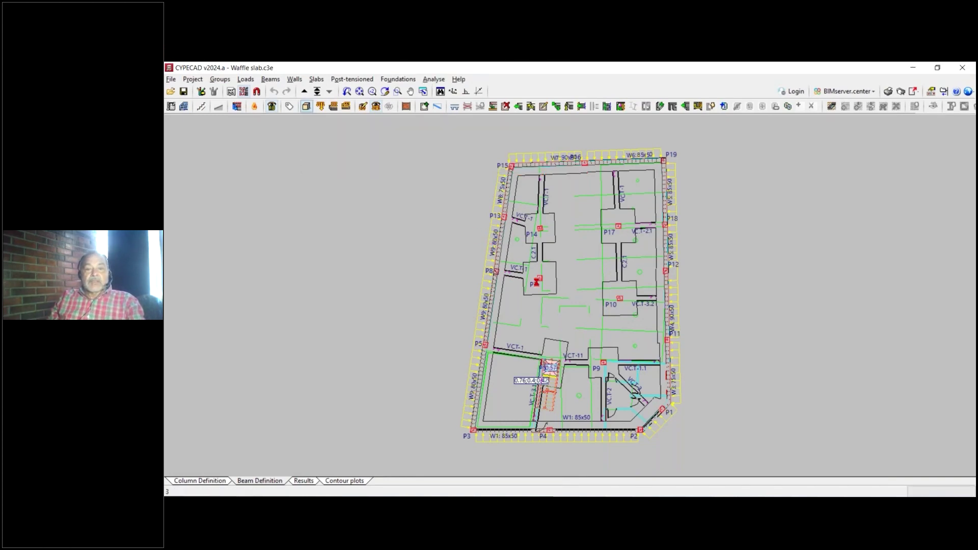
Open the 3D view of the Waffle slab.c3e building and bring its lower floors and basement walls into close view.
{"action": "left_click", "coordinate": [306, 106]}
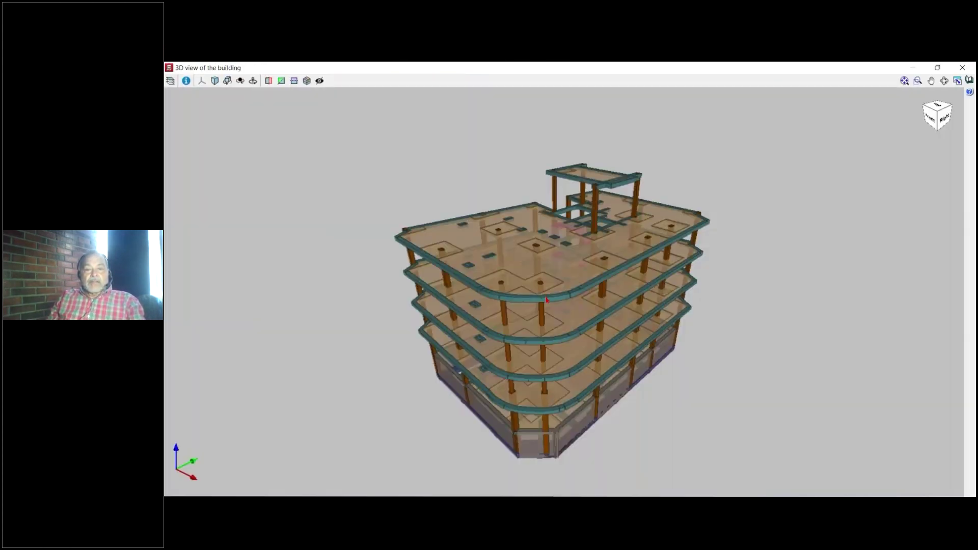
{"action": "left_click_drag", "start_coordinate": [560, 289], "coordinate": [601, 319]}
{"action": "middle_click_drag", "start_coordinate": [600, 319], "coordinate": [629, 216]}
{"action": "scroll", "coordinate": [629, 216], "scroll_direction": "up", "scroll_amount": 4}
Display the ground in the 3D view, look at the building from ground level, and hide the ground again.
{"action": "left_click", "coordinate": [170, 80]}
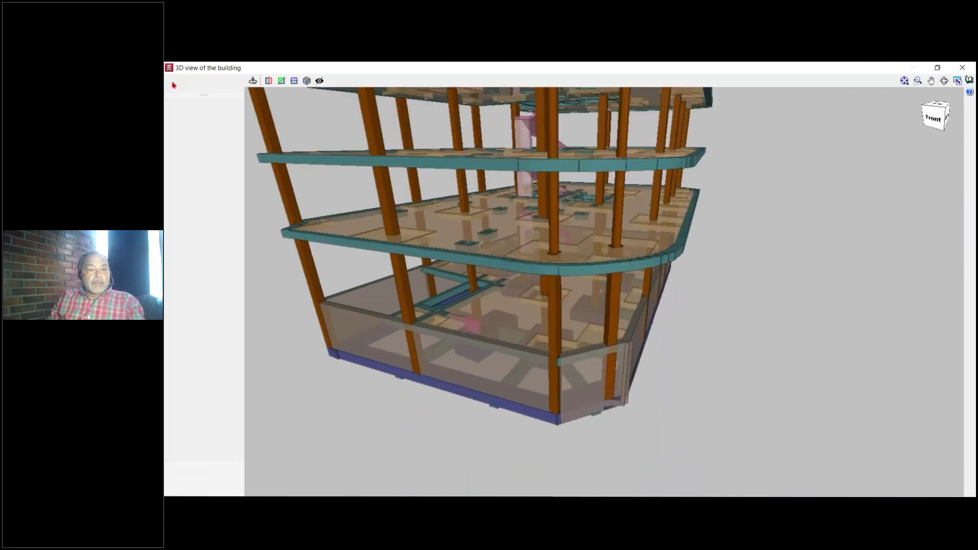
{"action": "left_click", "coordinate": [170, 454]}
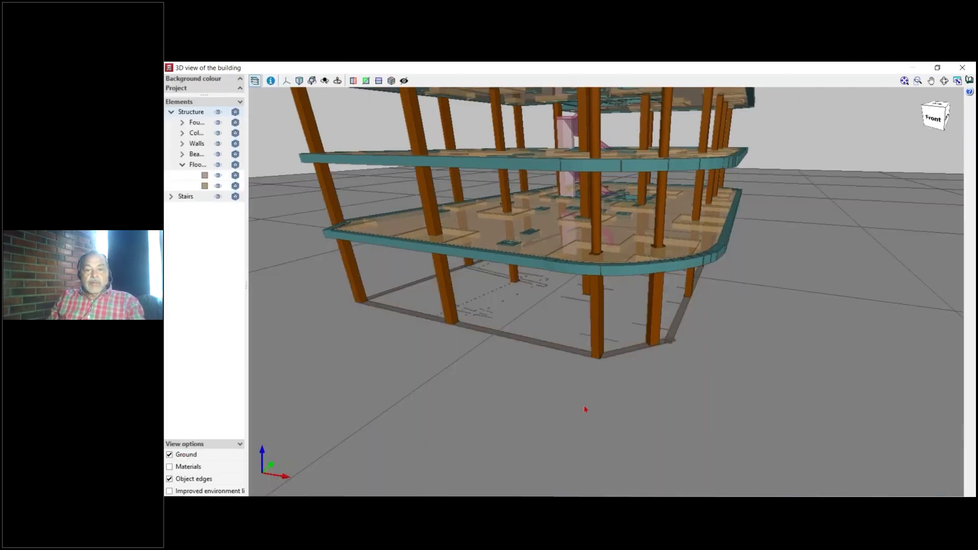
{"action": "left_click_drag", "start_coordinate": [585, 408], "coordinate": [596, 356]}
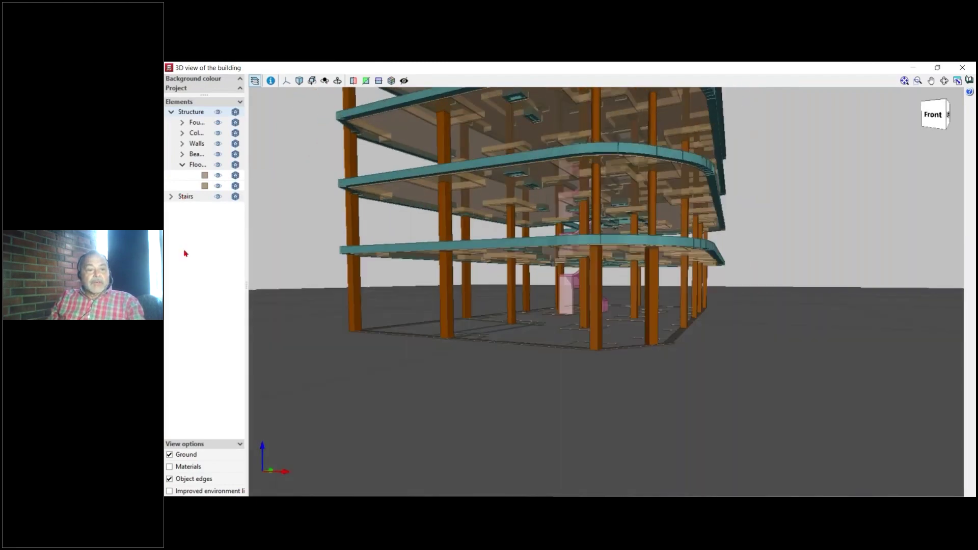
{"action": "left_click", "coordinate": [170, 455]}
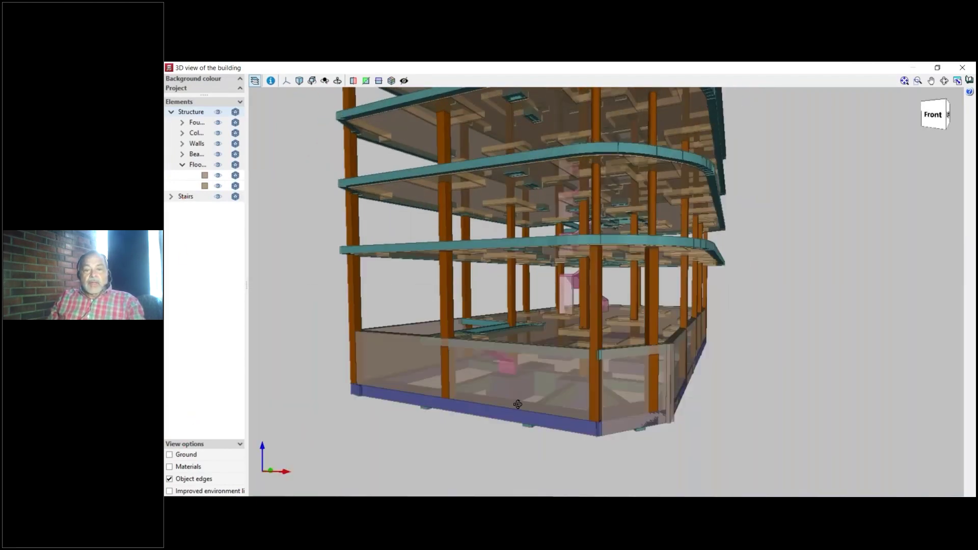
Examine the basement retaining walls around the building's front corner and close the 3D view.
{"action": "left_click_drag", "start_coordinate": [529, 402], "coordinate": [685, 350]}
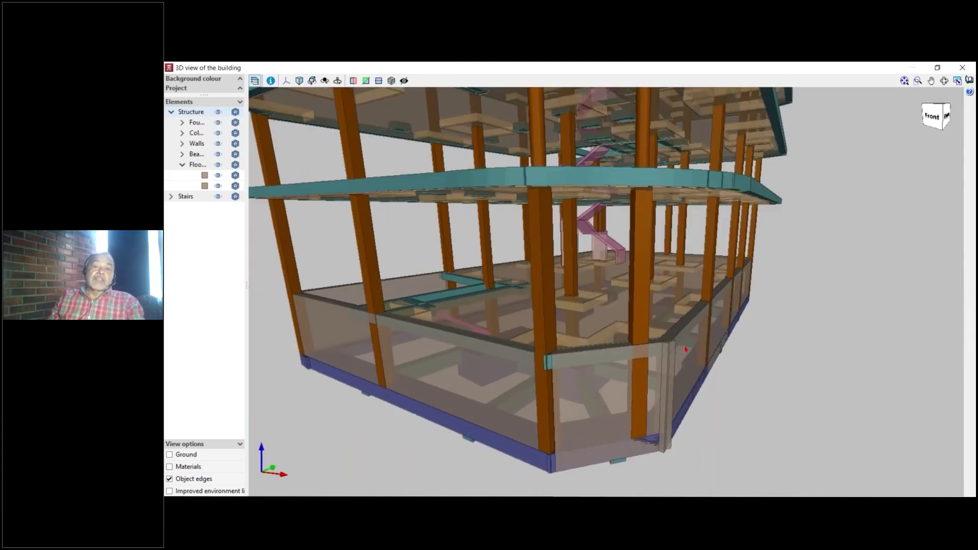
{"action": "scroll", "coordinate": [685, 350], "scroll_direction": "down", "scroll_amount": 2}
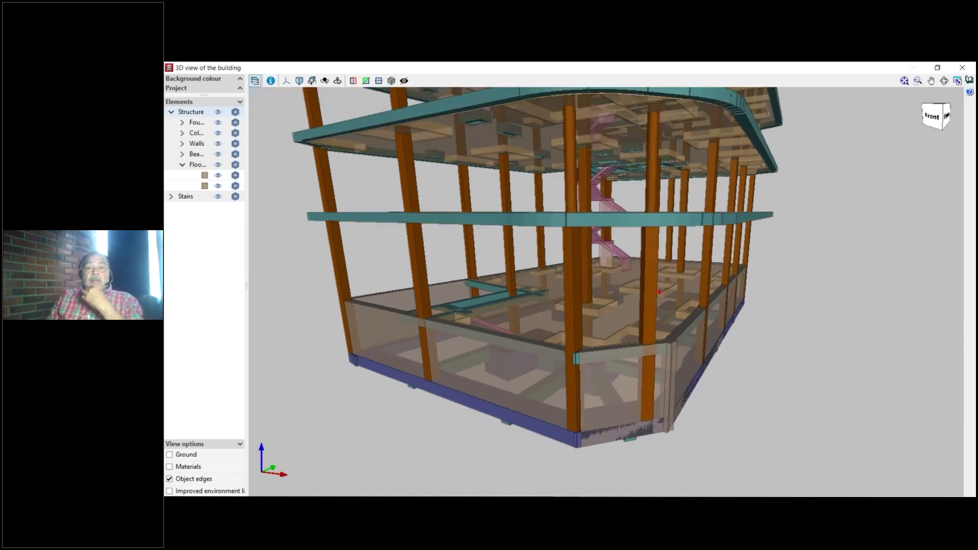
{"action": "left_click", "coordinate": [962, 68]}
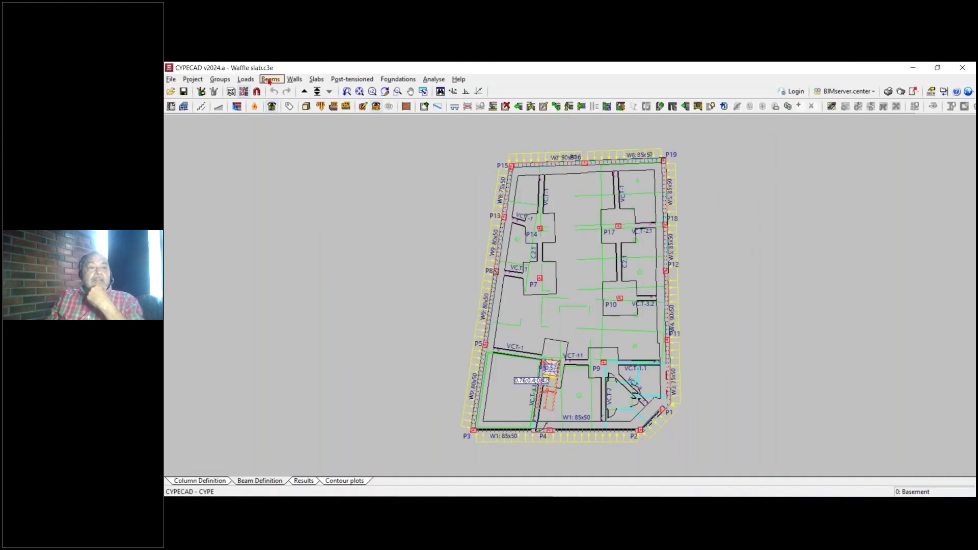
Open the properties of basement wall W4, view the earth pressure diagram acting on it, and close both dialogs.
{"action": "left_click", "coordinate": [295, 80]}
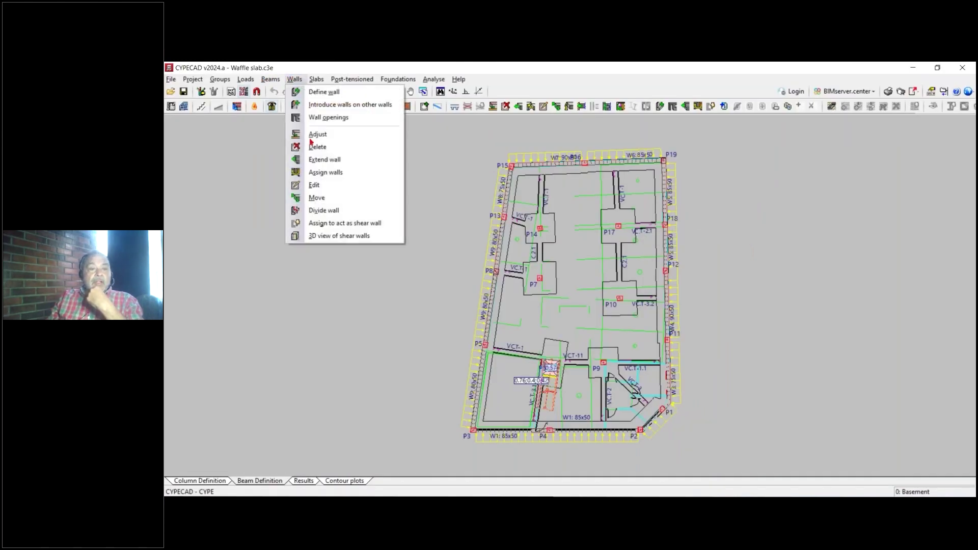
{"action": "left_click", "coordinate": [315, 185]}
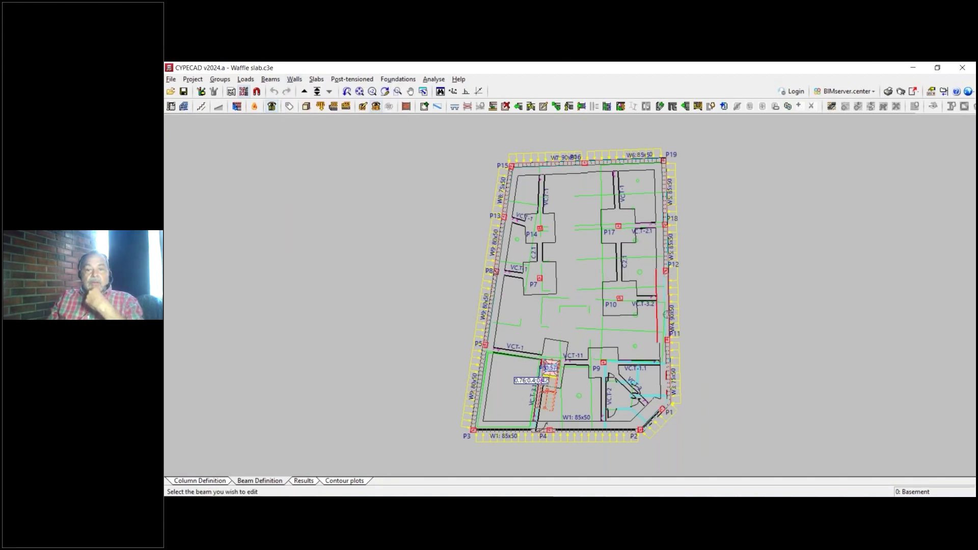
{"action": "left_click", "coordinate": [665, 314]}
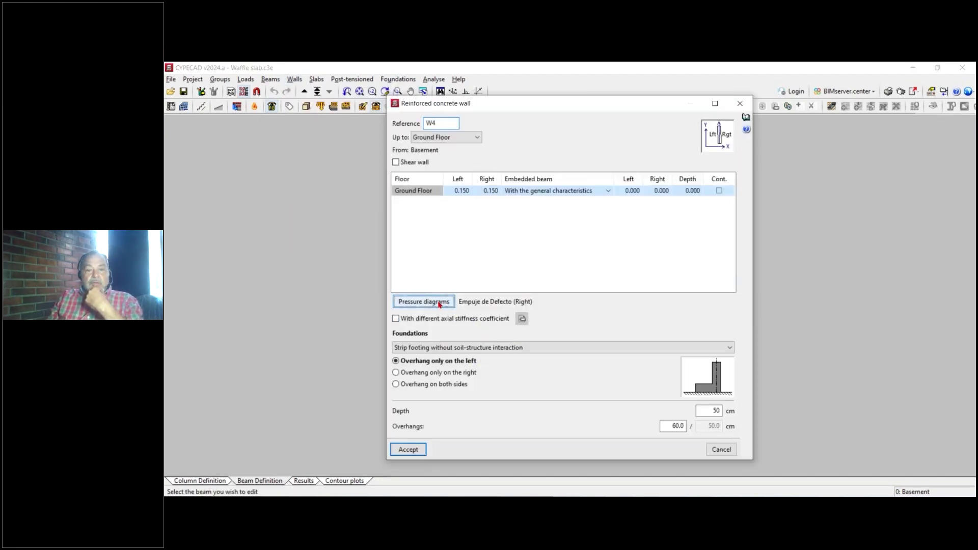
{"action": "left_click", "coordinate": [439, 303]}
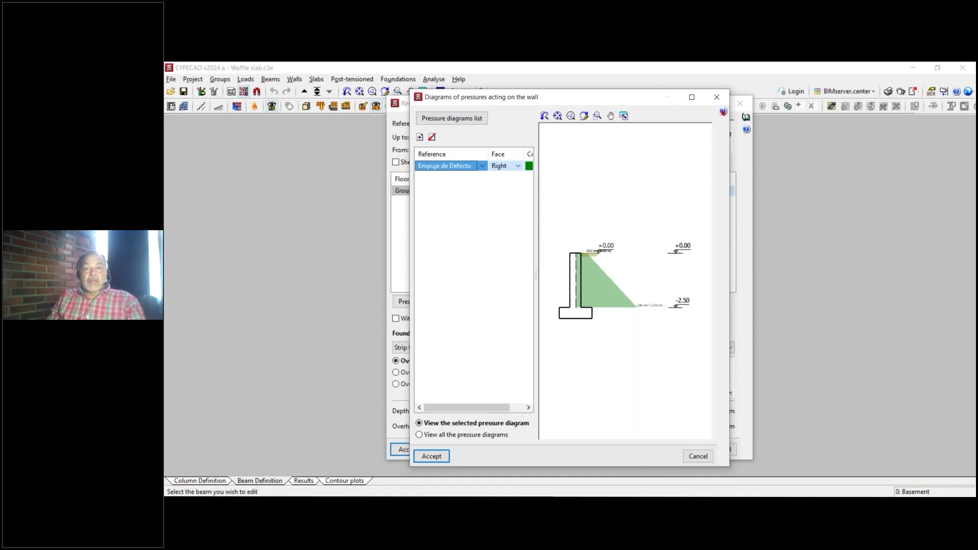
{"action": "left_click", "coordinate": [716, 97]}
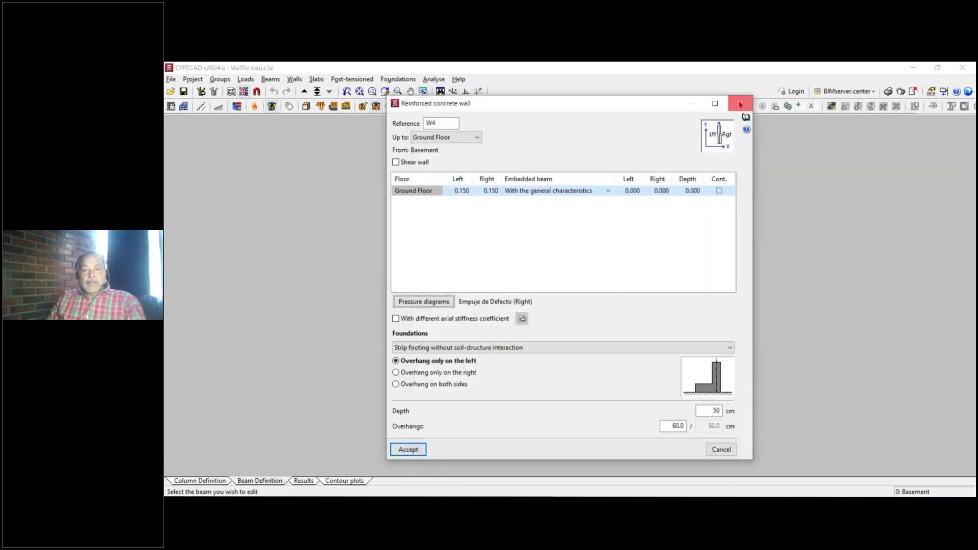
{"action": "left_click", "coordinate": [740, 105]}
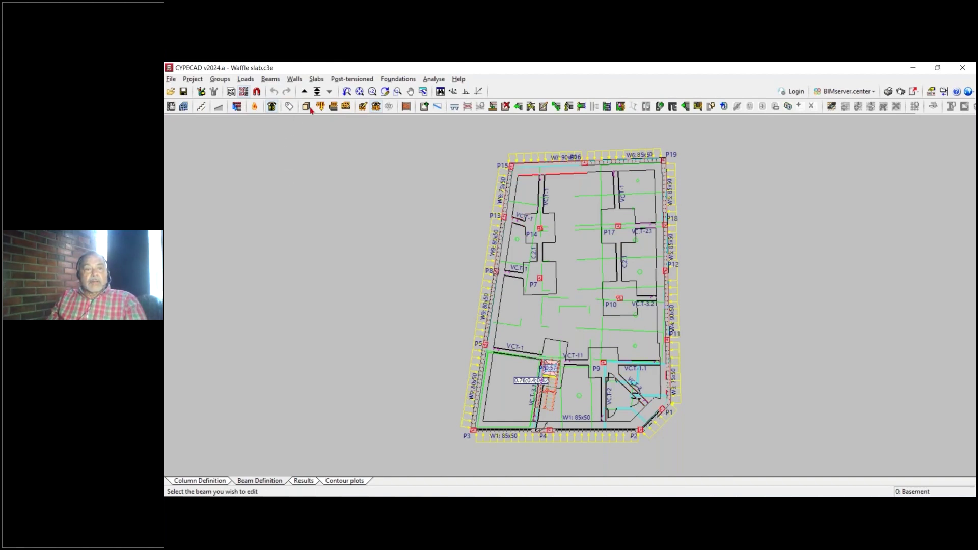
Reopen the properties of basement wall W4 to review its thickness and strip footing data, and close them.
{"action": "left_click", "coordinate": [294, 79]}
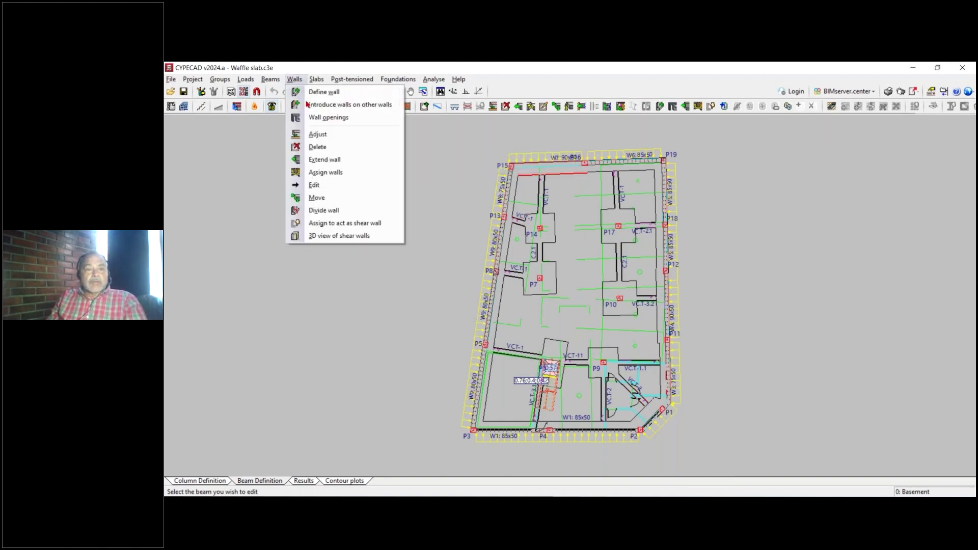
{"action": "left_click", "coordinate": [319, 185]}
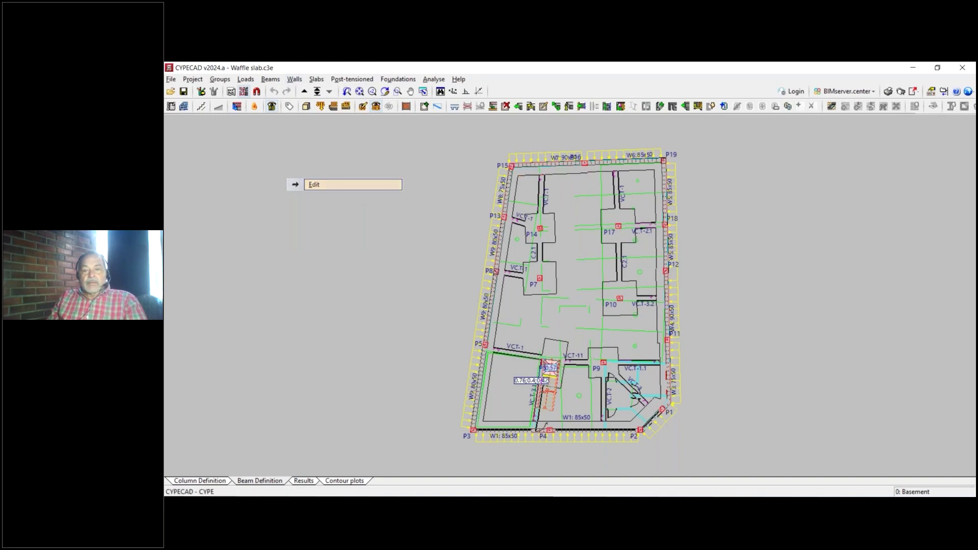
{"action": "left_click", "coordinate": [667, 321]}
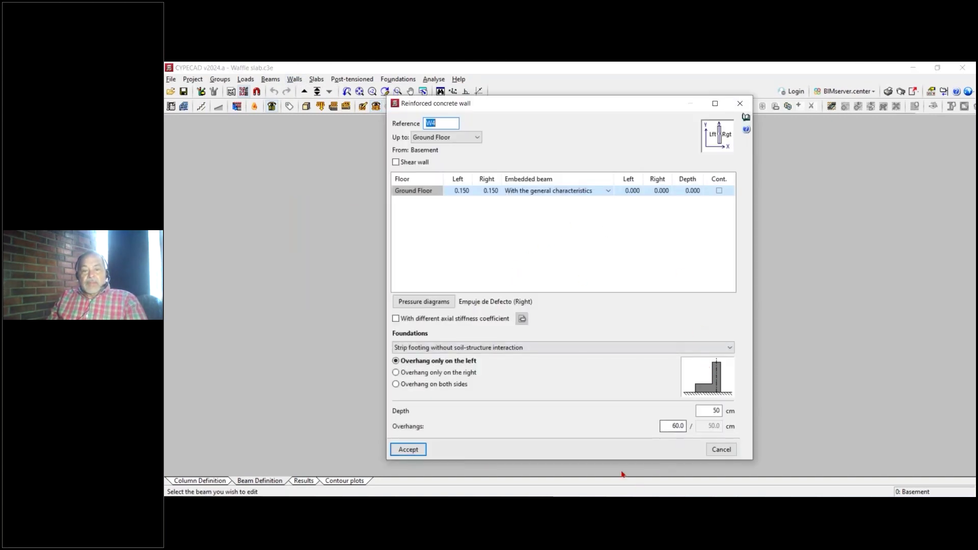
{"action": "left_click", "coordinate": [738, 105]}
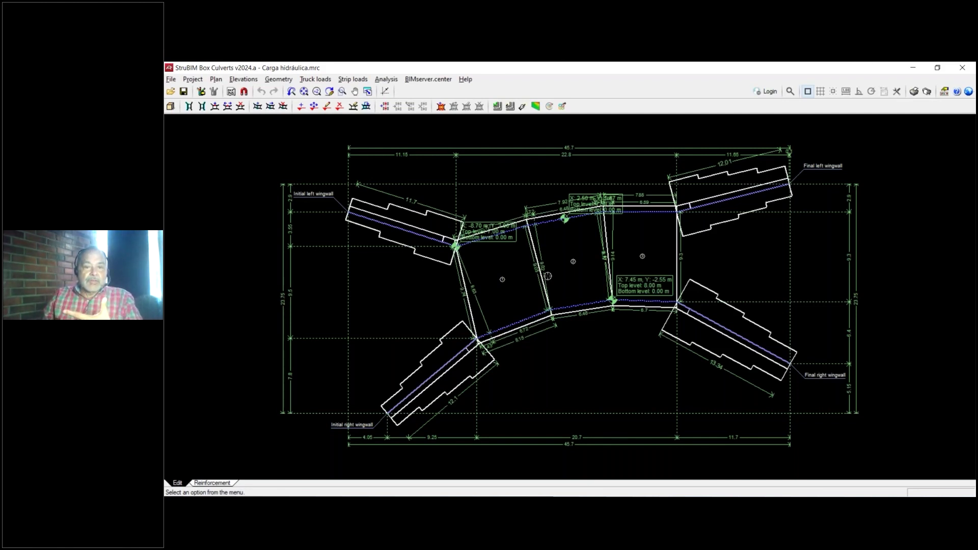
Open the 3D view of the Carga hidráulica culvert in StruBIM Box Culverts, show the view options, and face the culvert's entrance.
{"action": "left_click", "coordinate": [170, 109]}
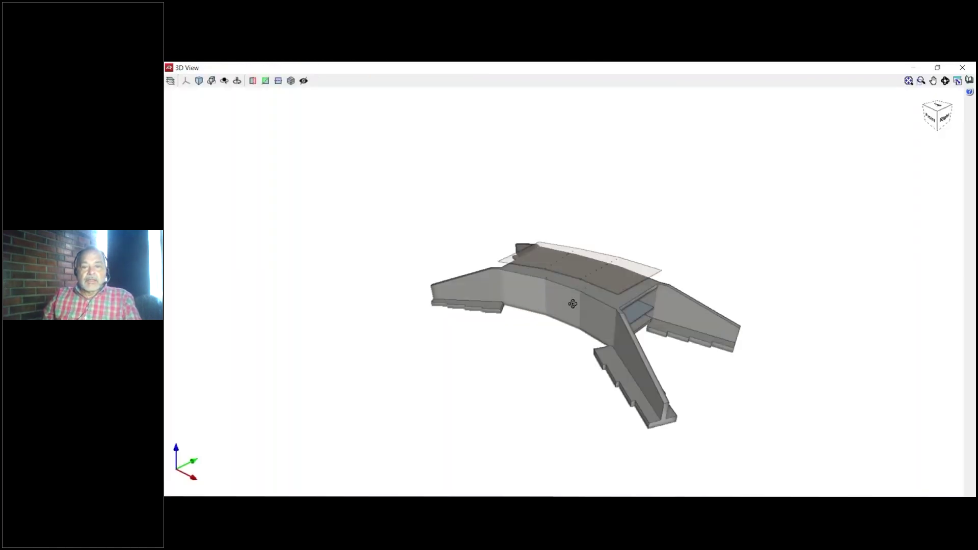
{"action": "middle_click_drag", "start_coordinate": [573, 305], "coordinate": [453, 316]}
{"action": "scroll", "coordinate": [591, 298], "scroll_direction": "up", "scroll_amount": 4}
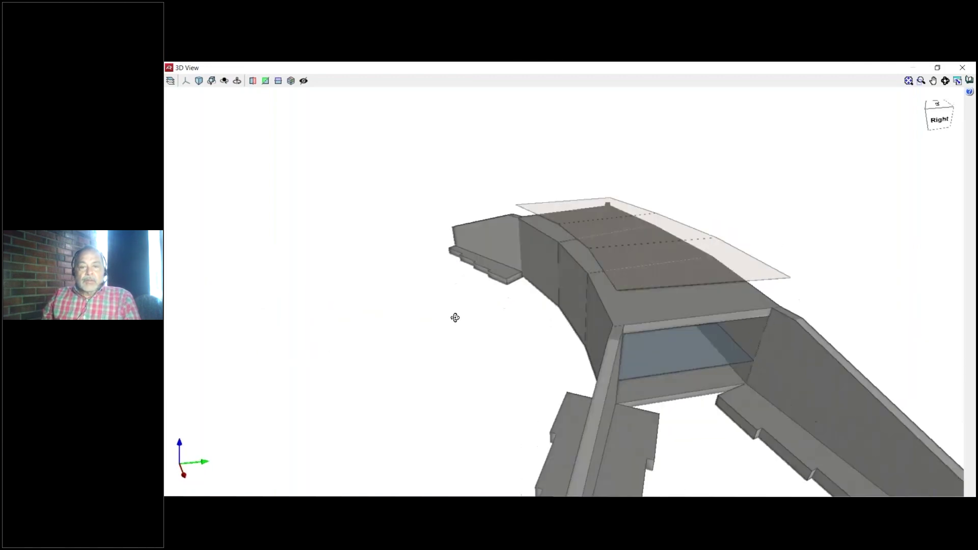
{"action": "left_click", "coordinate": [171, 81]}
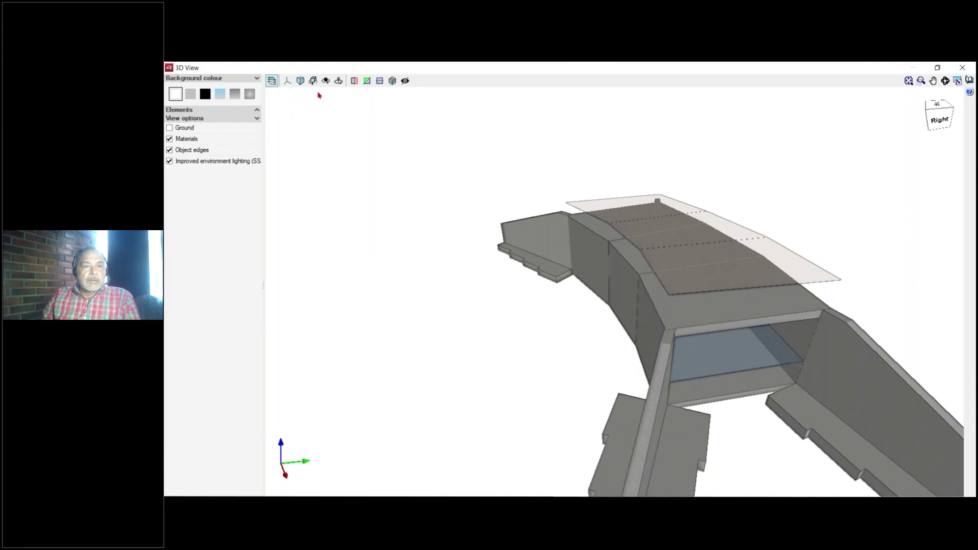
{"action": "scroll", "coordinate": [721, 312], "scroll_direction": "up", "scroll_amount": 1}
{"action": "middle_click_drag", "start_coordinate": [714, 284], "coordinate": [668, 206]}
{"action": "left_click_drag", "start_coordinate": [696, 280], "coordinate": [698, 265]}
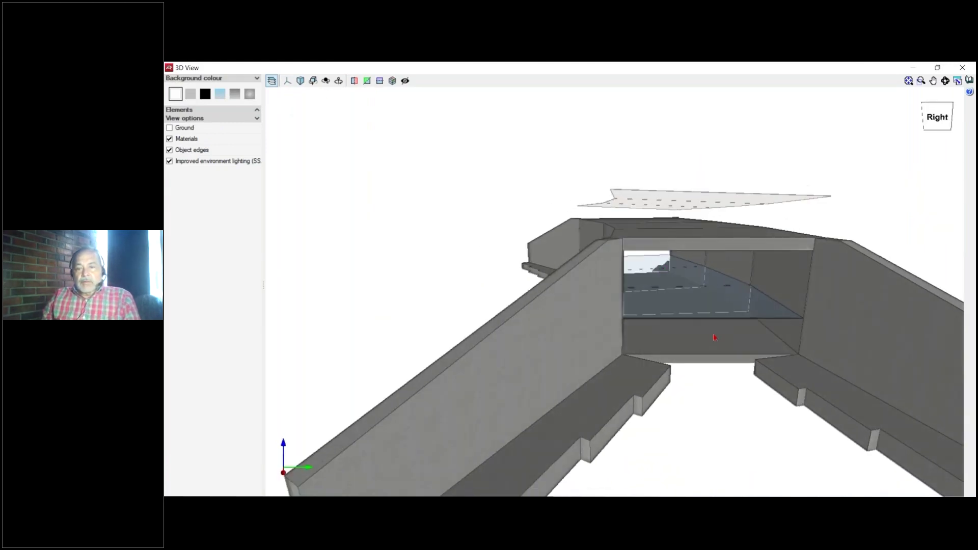
Examine the culvert's interior, water surface and flanking wingwalls through its entrance.
{"action": "scroll", "coordinate": [715, 336], "scroll_direction": "up", "scroll_amount": 2}
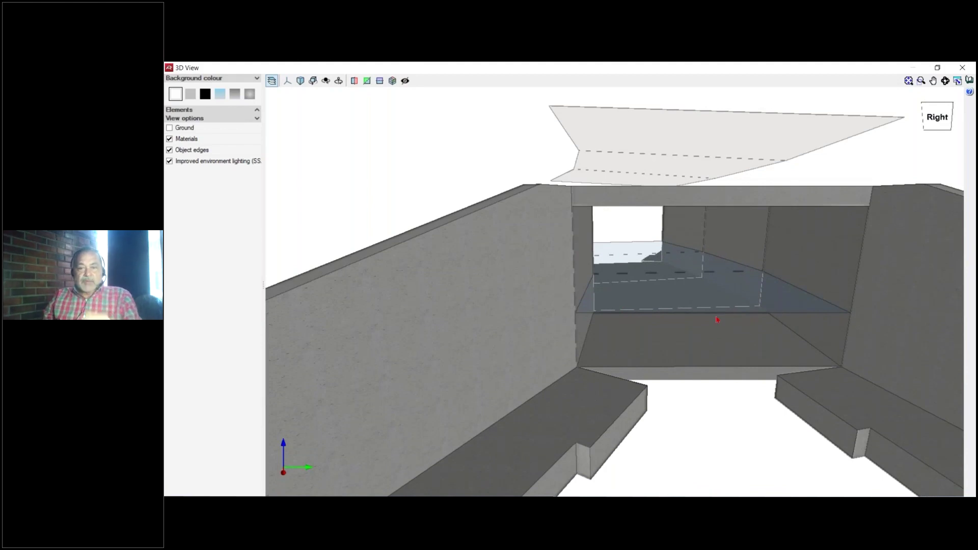
{"action": "scroll", "coordinate": [717, 320], "scroll_direction": "down", "scroll_amount": 1}
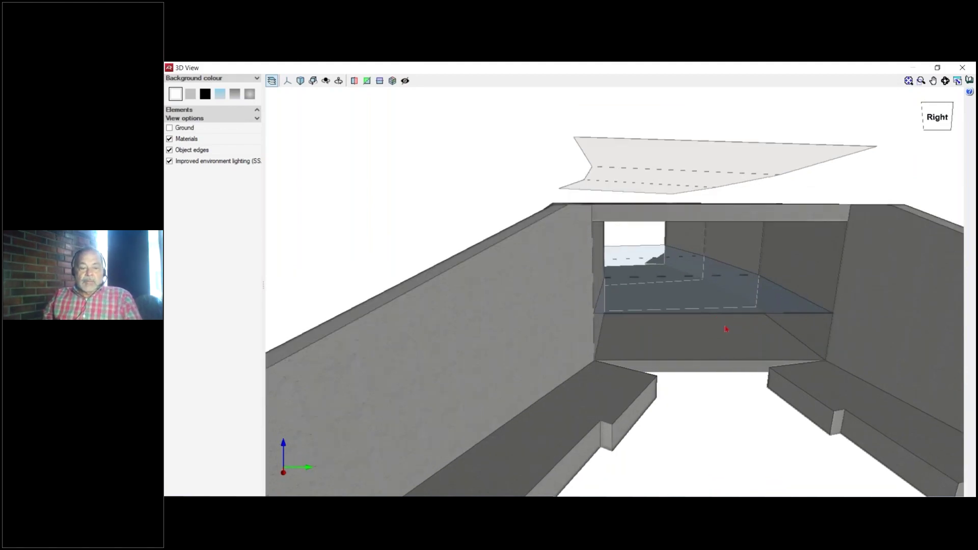
{"action": "scroll", "coordinate": [727, 329], "scroll_direction": "down", "scroll_amount": 1}
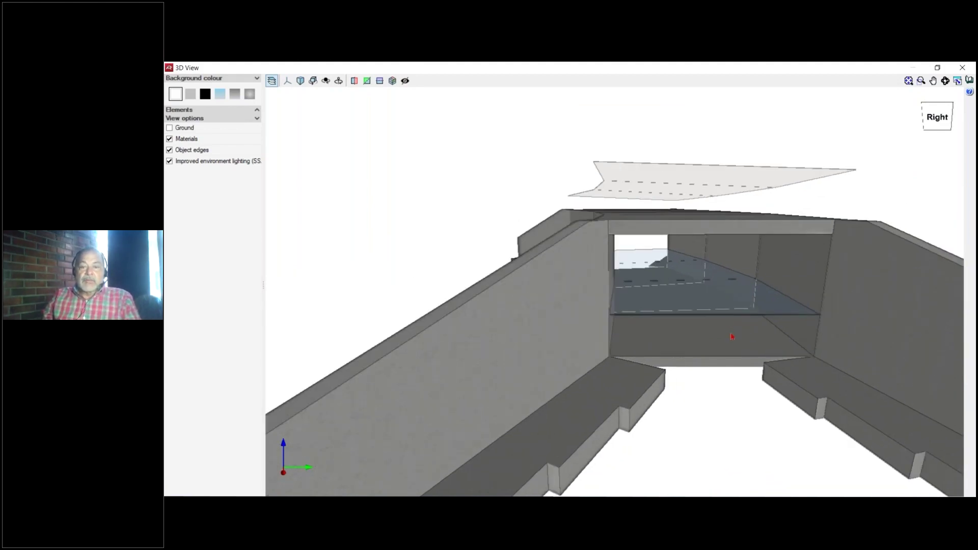
{"action": "scroll", "coordinate": [736, 335], "scroll_direction": "up", "scroll_amount": 3}
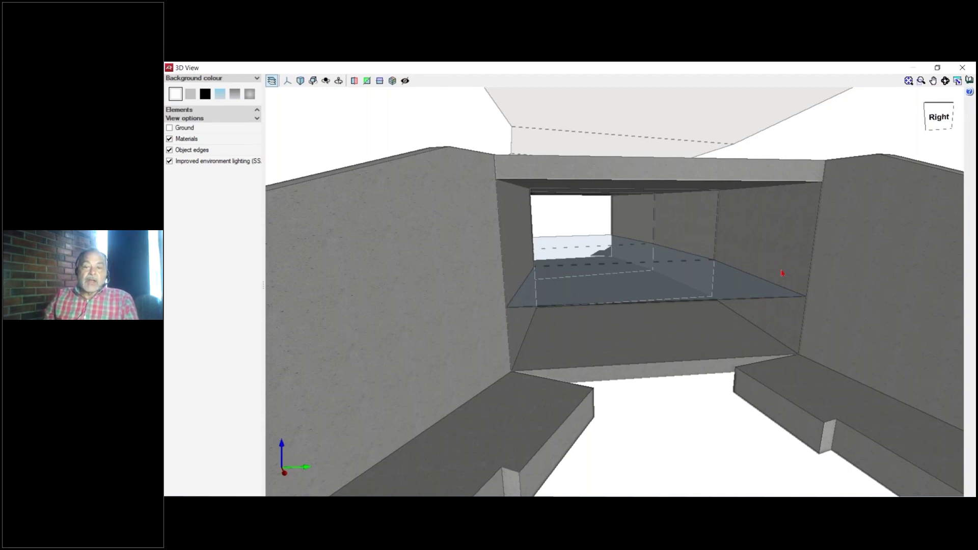
{"action": "scroll", "coordinate": [782, 273], "scroll_direction": "down", "scroll_amount": 1}
{"action": "scroll", "coordinate": [683, 290], "scroll_direction": "down", "scroll_amount": 1}
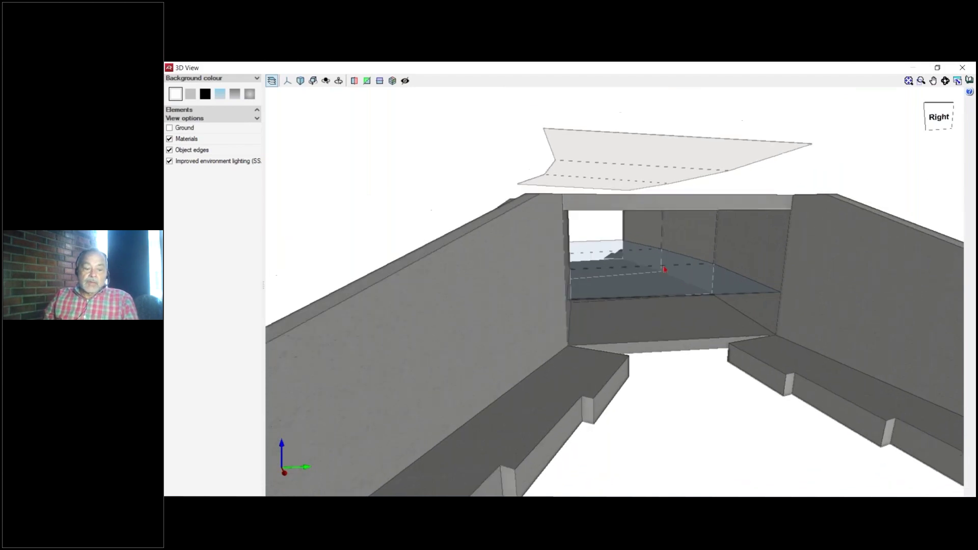
Look at the culvert's curved side walls and wingwalls from the front, and close the 3D view.
{"action": "middle_click_drag", "start_coordinate": [661, 274], "coordinate": [686, 277], "text": "shift"}
{"action": "scroll", "coordinate": [632, 263], "scroll_direction": "down", "scroll_amount": 4}
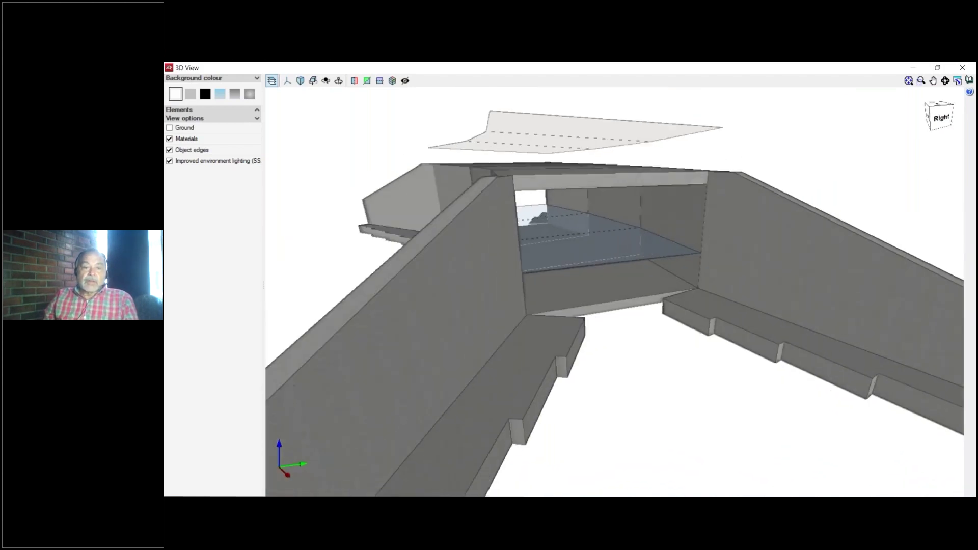
{"action": "middle_click_drag", "start_coordinate": [630, 263], "coordinate": [759, 298]}
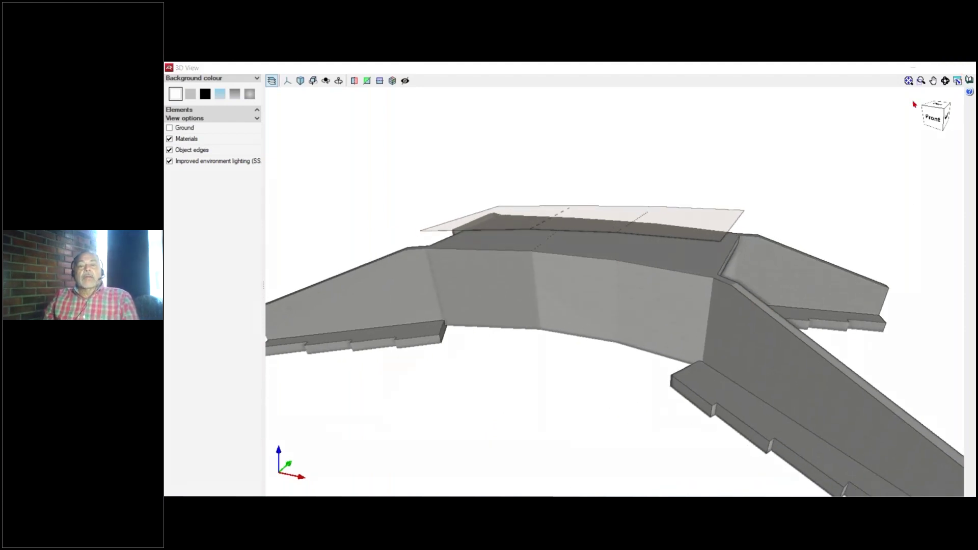
{"action": "left_click", "coordinate": [962, 68]}
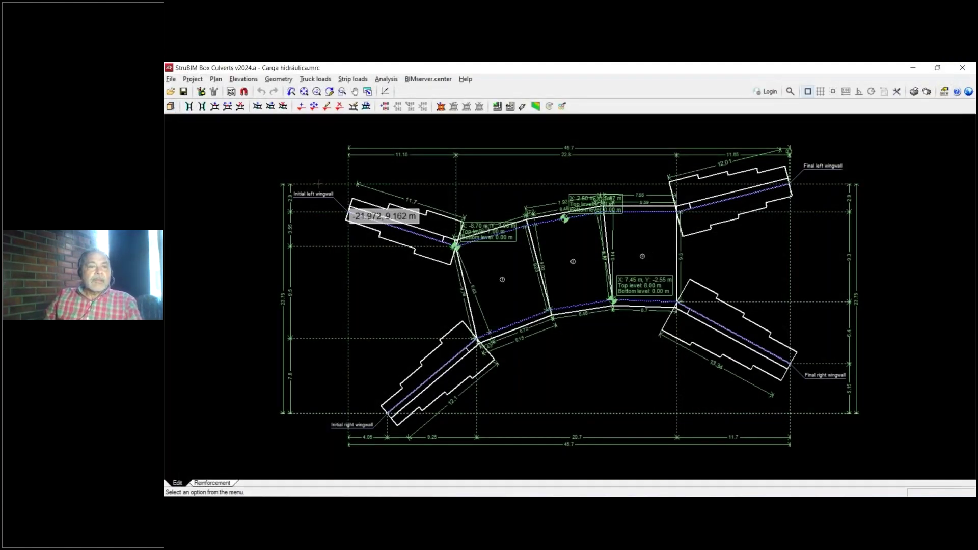
Install the program's example jobs from the file manager, agreeing to recover the original Example 1.
{"action": "left_click", "coordinate": [193, 80]}
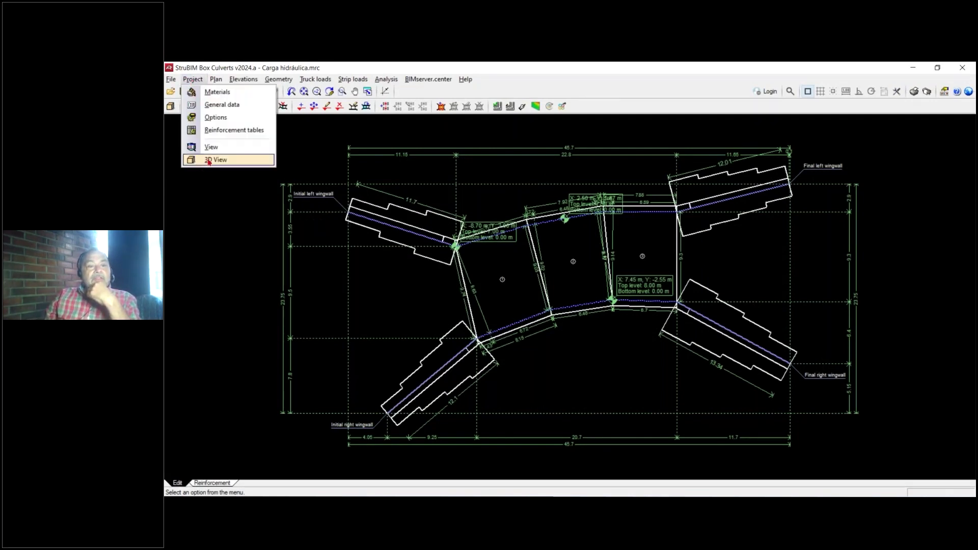
{"action": "mouse_move", "coordinate": [177, 83]}
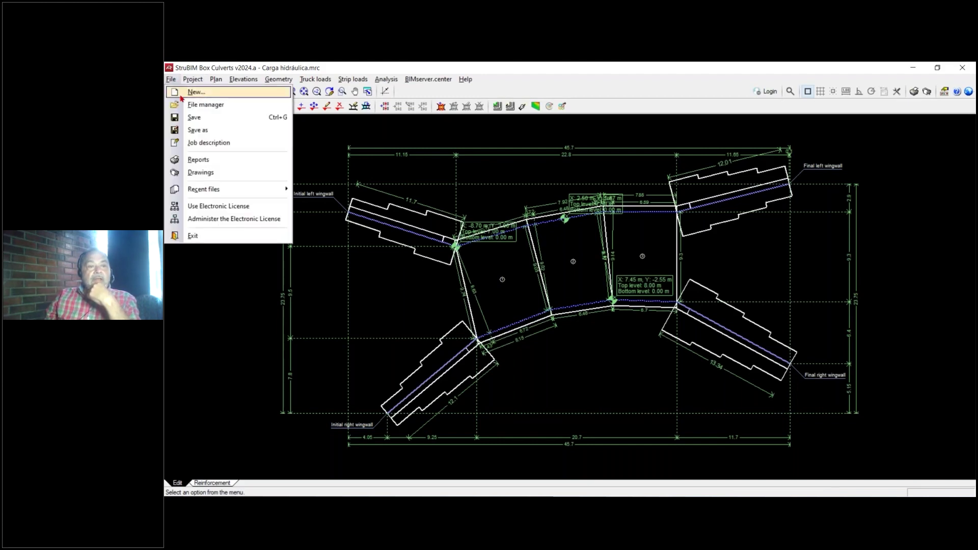
{"action": "left_click", "coordinate": [193, 105]}
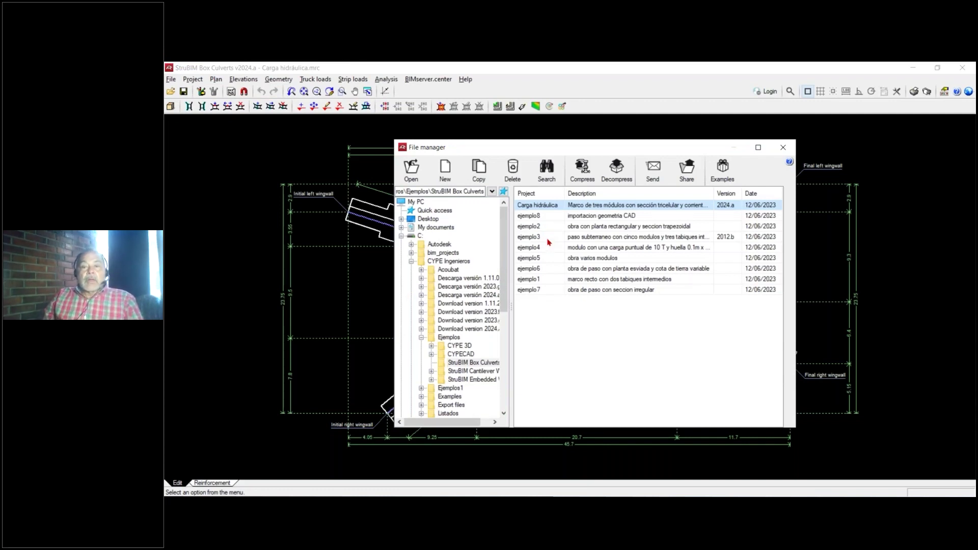
{"action": "left_click", "coordinate": [724, 179]}
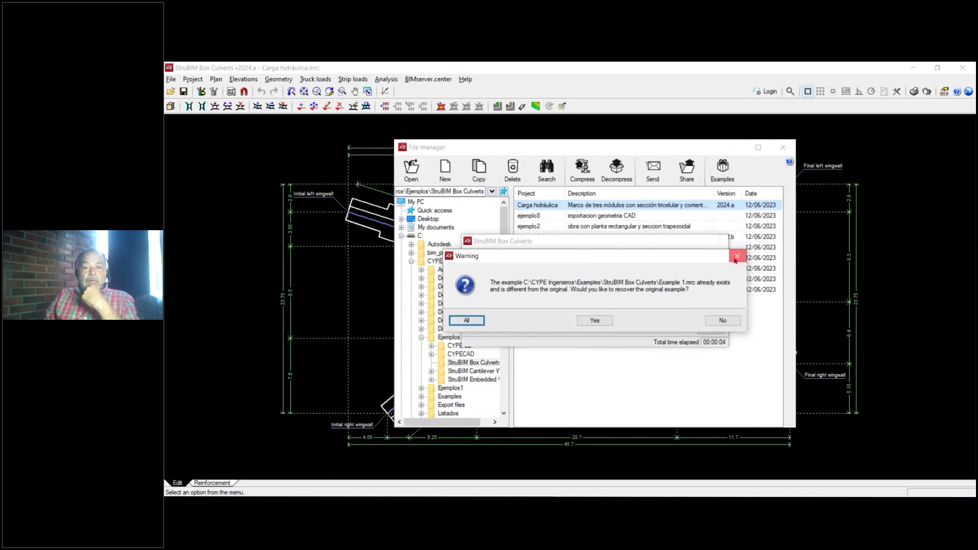
{"action": "left_click", "coordinate": [594, 321]}
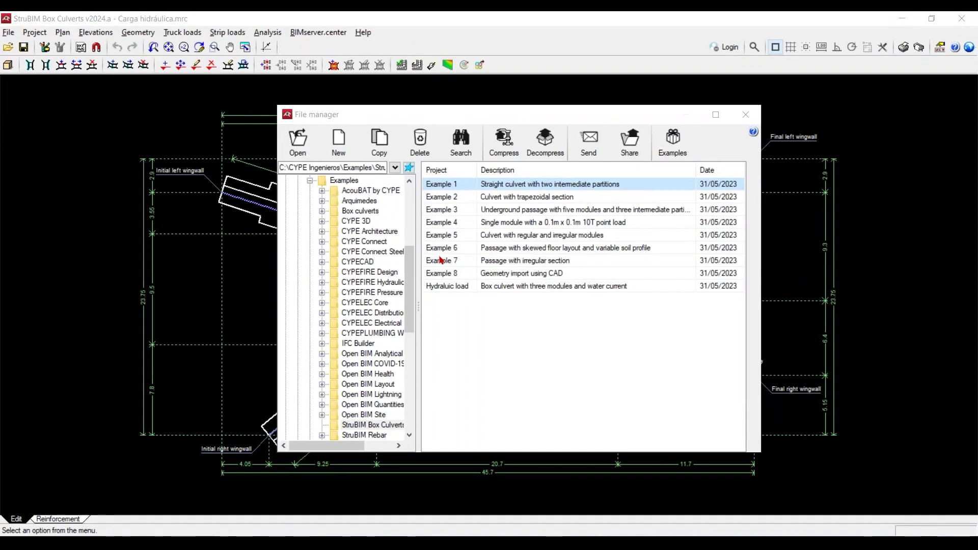
Go through the descriptions of Example 2 to Example 6 in the file manager and close it without opening a job.
{"action": "left_click", "coordinate": [455, 197]}
{"action": "left_click", "coordinate": [456, 210]}
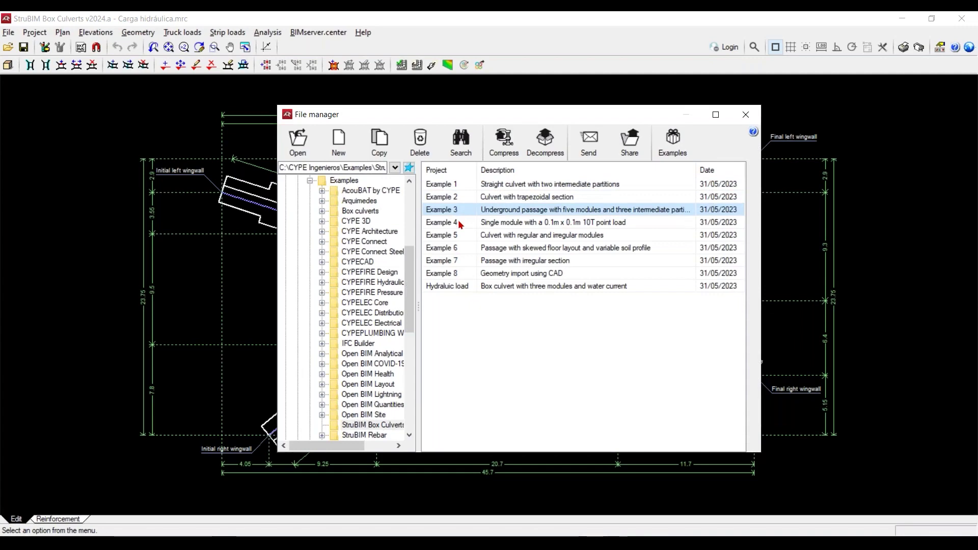
{"action": "left_click", "coordinate": [459, 223]}
{"action": "left_click", "coordinate": [460, 237]}
{"action": "left_click", "coordinate": [461, 249]}
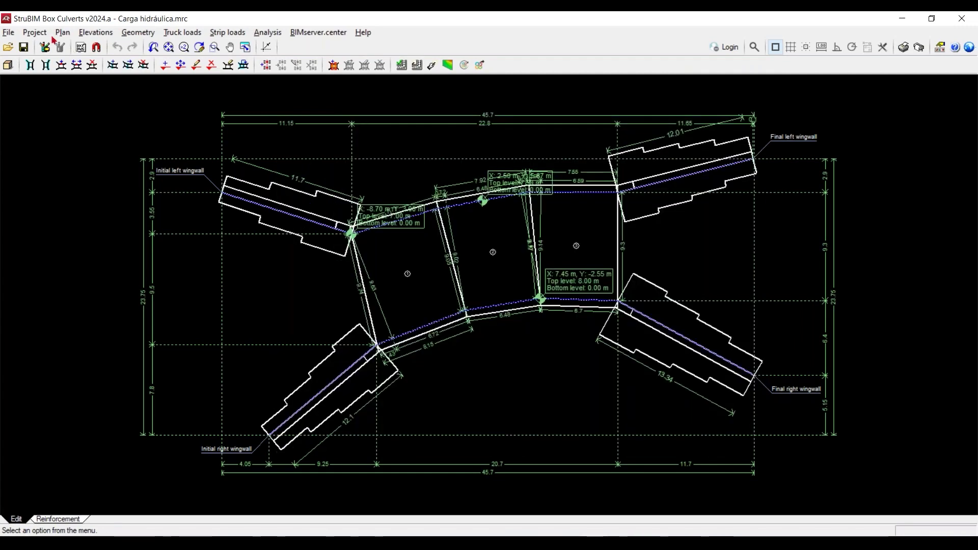
{"action": "left_click", "coordinate": [741, 124]}
Start a new job with the file name XFGNXF in the StruBIM Box Culverts projects folder, continuing to the assistant selection.
{"action": "left_click", "coordinate": [9, 34]}
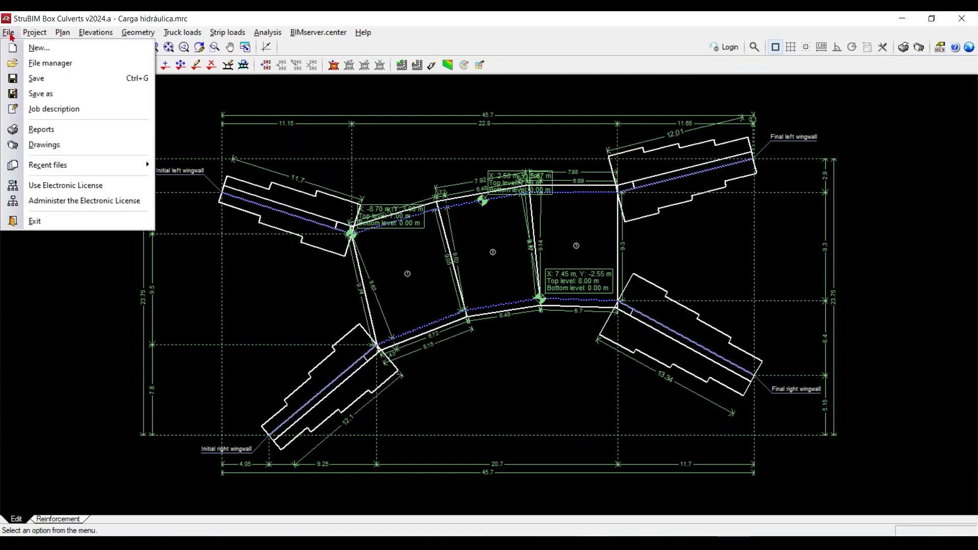
{"action": "left_click", "coordinate": [39, 49]}
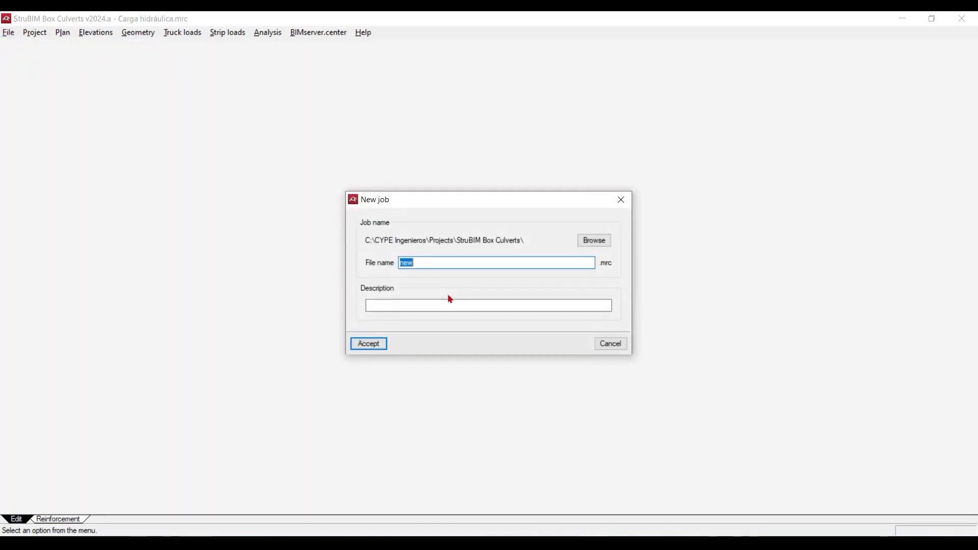
{"action": "type", "text": "XFGNXF"}
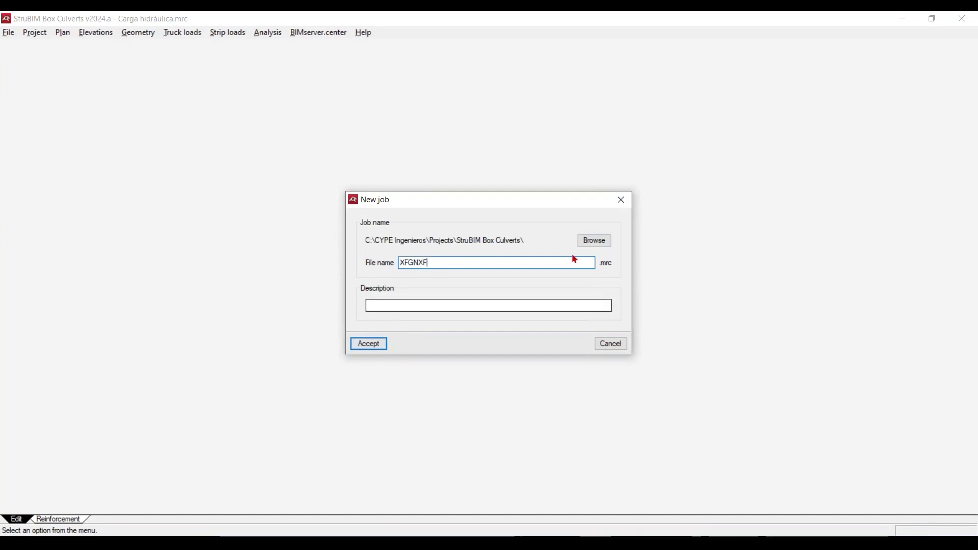
{"action": "left_click", "coordinate": [597, 244]}
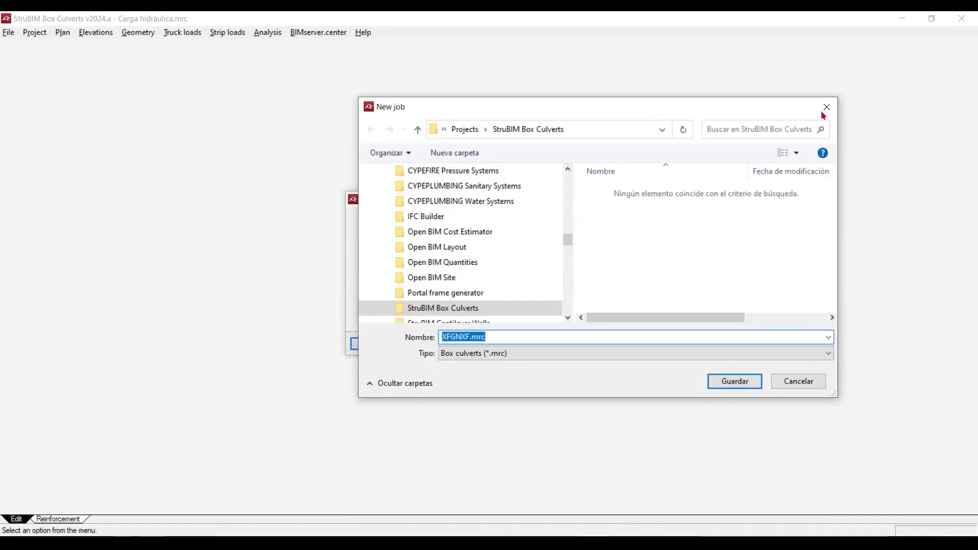
{"action": "left_click", "coordinate": [827, 105]}
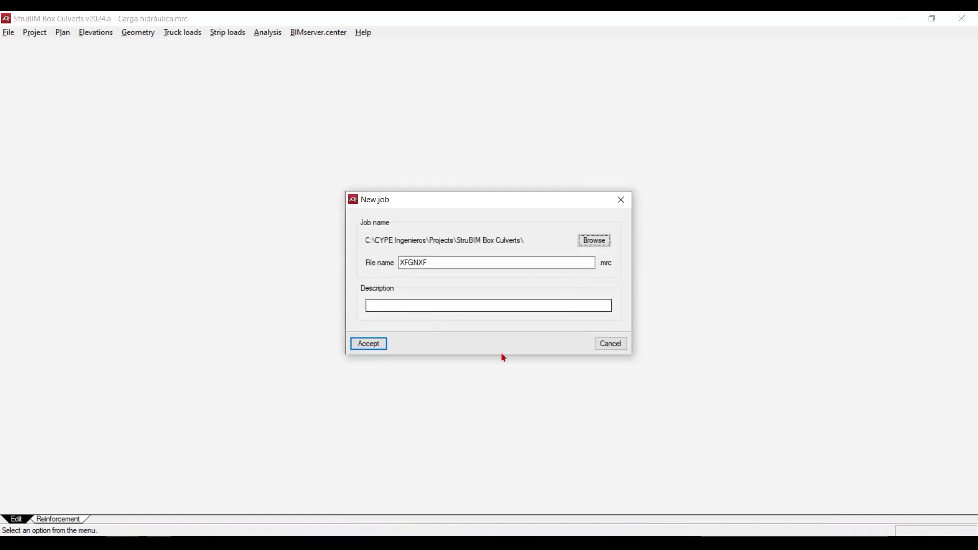
{"action": "left_click", "coordinate": [375, 343]}
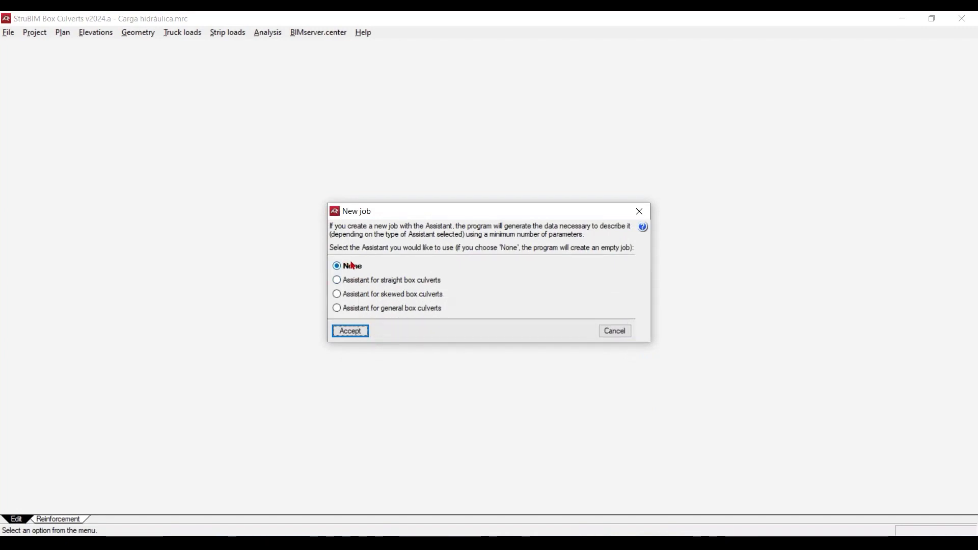
Choose the assistant for straight box culverts and set the internal height to 5 m, clear span to 6 m and axis length to 7 m.
{"action": "left_click", "coordinate": [363, 283]}
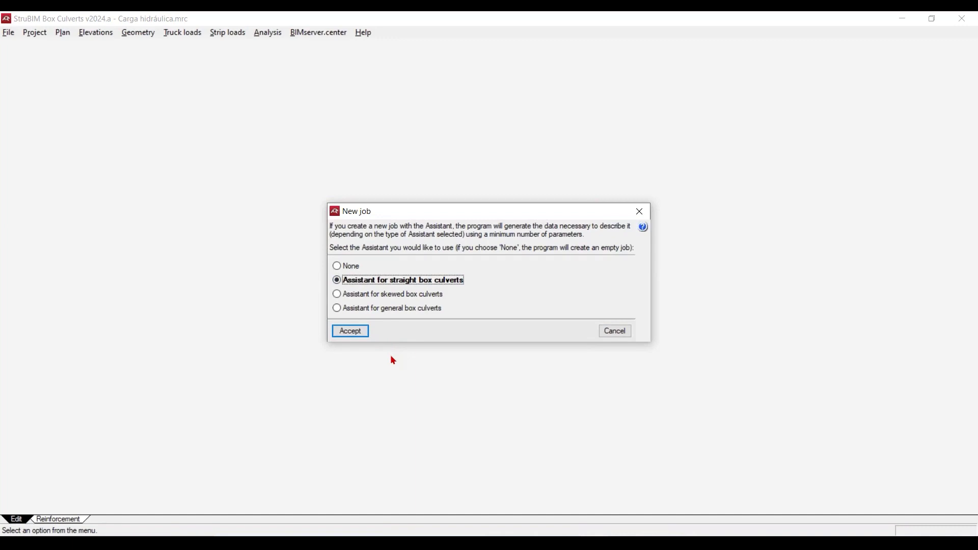
{"action": "left_click", "coordinate": [350, 332]}
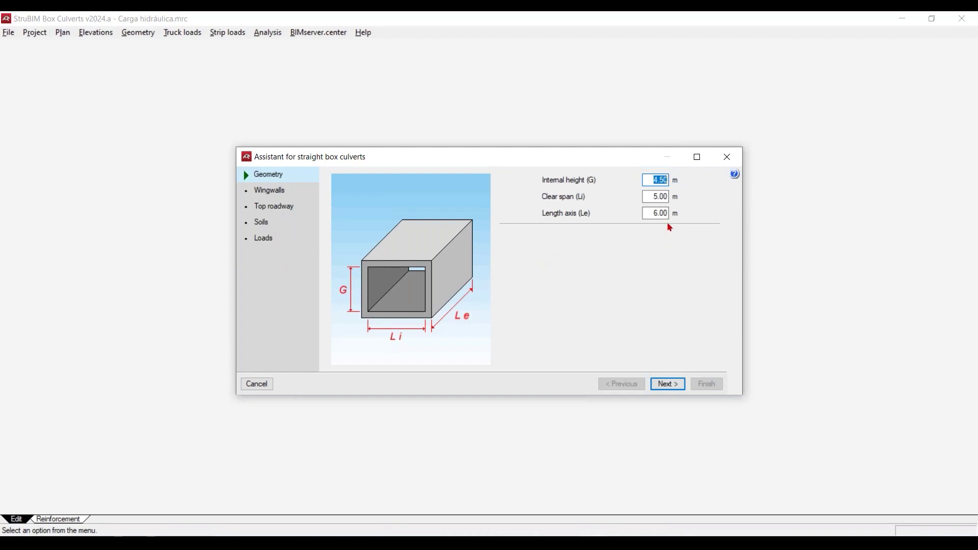
{"action": "type", "text": "5"}
{"action": "key", "text": "Tab"}
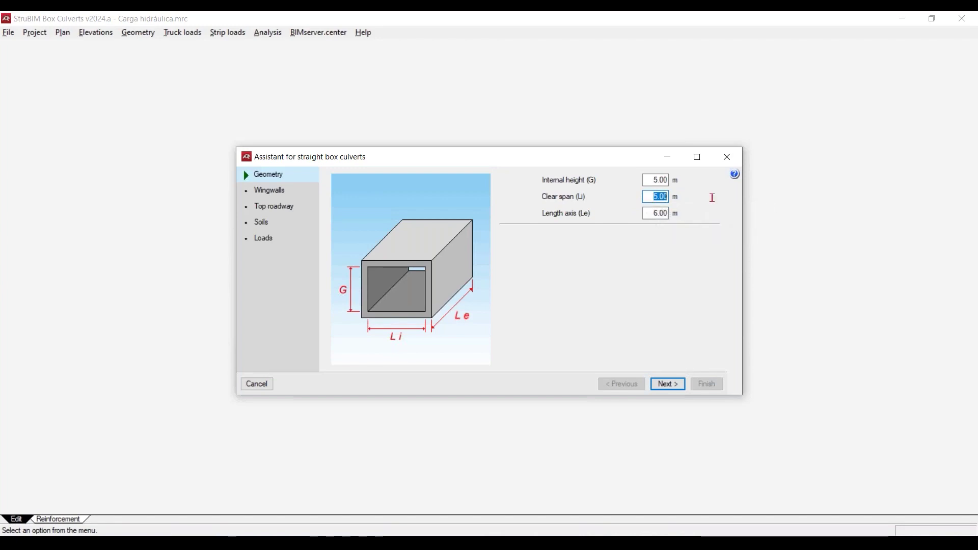
{"action": "key", "text": "Tab"}
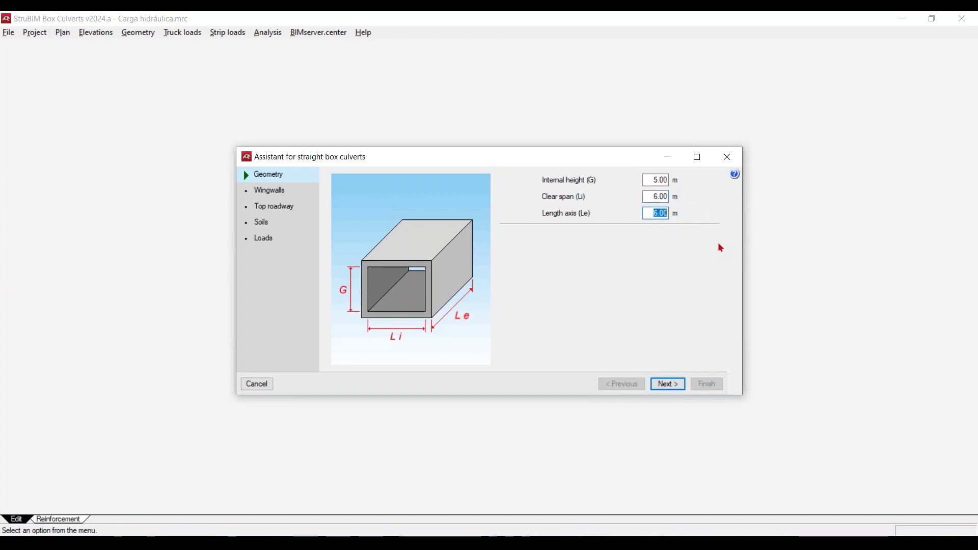
{"action": "type", "text": "7"}
{"action": "key", "text": "Tab"}
{"action": "left_click", "coordinate": [672, 386]}
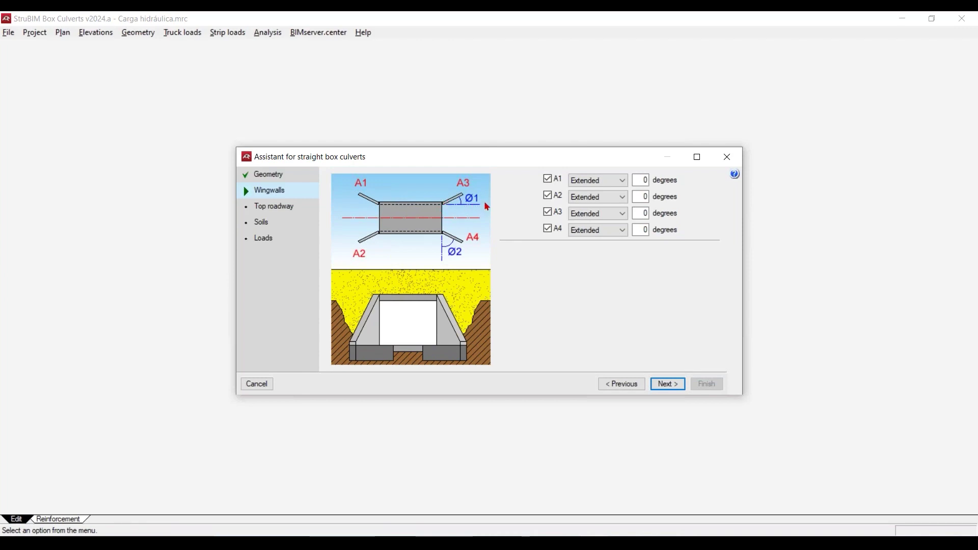
Set the angle of all four extended wingwalls, A1 to A4, to 45 degrees and continue to the top roadway data.
{"action": "left_click", "coordinate": [641, 179]}
{"action": "type", "text": "45"}
{"action": "key", "text": "Tab"}
{"action": "left_click", "coordinate": [640, 197]}
{"action": "type", "text": "45"}
{"action": "key", "text": "Tab"}
{"action": "key", "text": "Tab"}
{"action": "type", "text": "45"}
{"action": "key", "text": "Tab"}
{"action": "left_click", "coordinate": [645, 232]}
{"action": "type", "text": "45"}
{"action": "key", "text": "Tab"}
{"action": "left_click", "coordinate": [669, 384]}
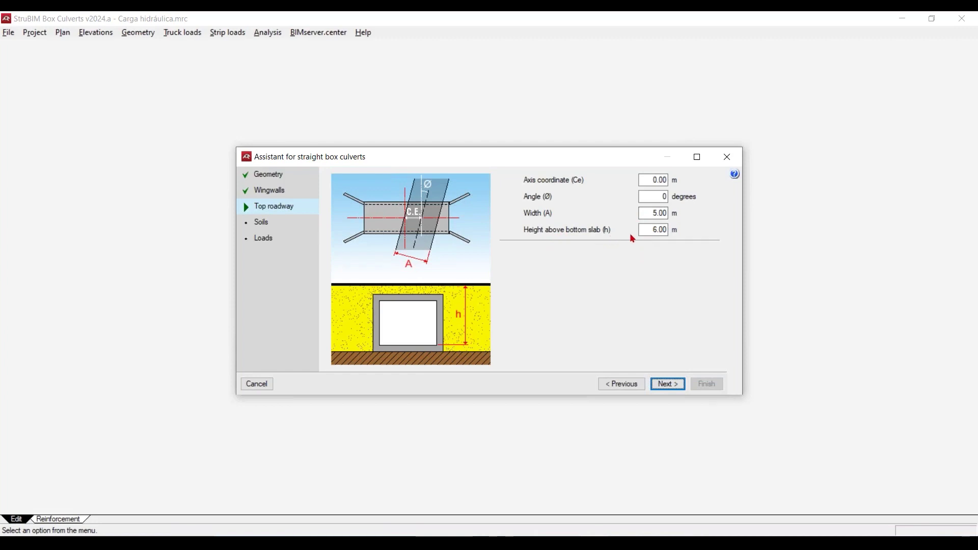
Set the top roadway's height above the bottom slab to 7 m and continue to the soils data.
{"action": "left_click_drag", "start_coordinate": [645, 229], "coordinate": [756, 243]}
{"action": "type", "text": "7"}
{"action": "key", "text": "Tab"}
{"action": "left_click", "coordinate": [667, 383]}
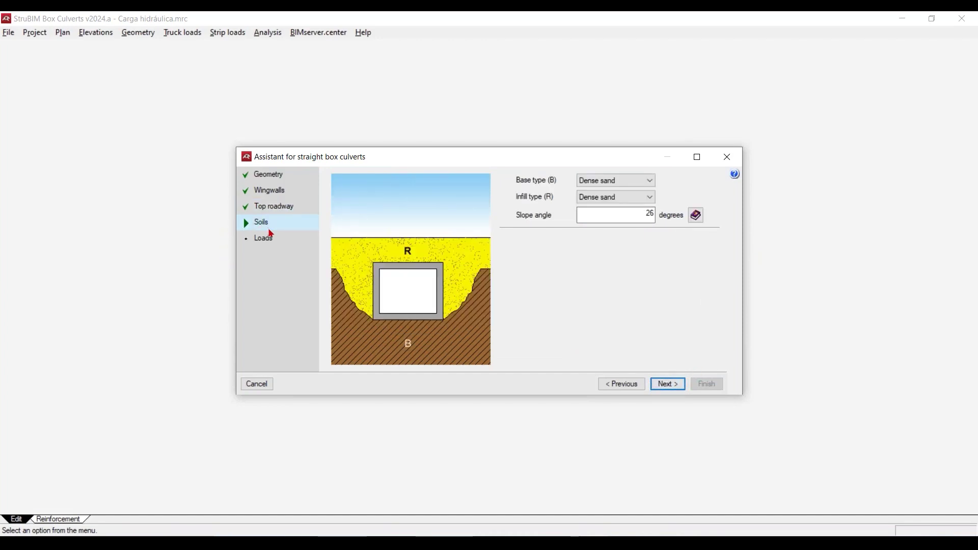
Define dense sand as base and medium dense sand as infill, consult the slope angle explanation, and continue to the loads.
{"action": "left_click", "coordinate": [648, 183]}
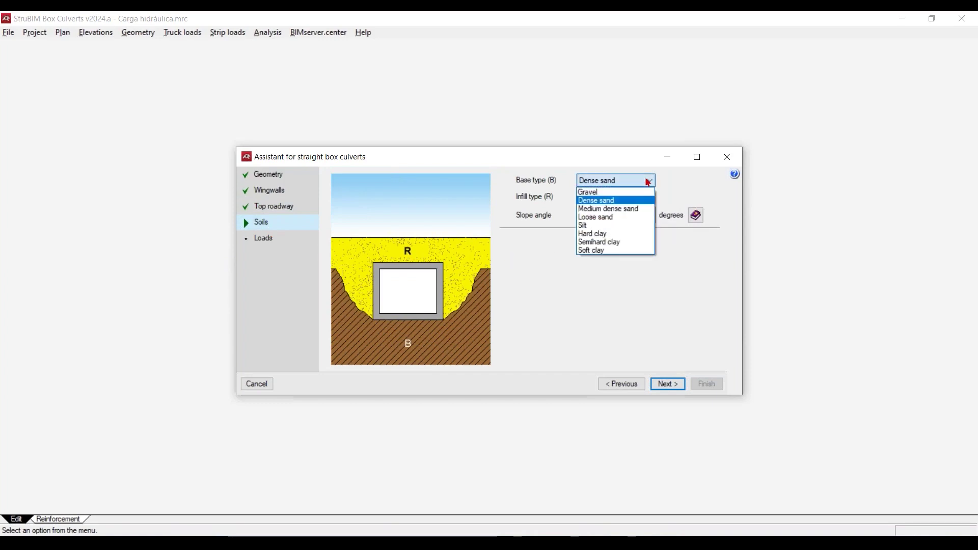
{"action": "left_click", "coordinate": [623, 202]}
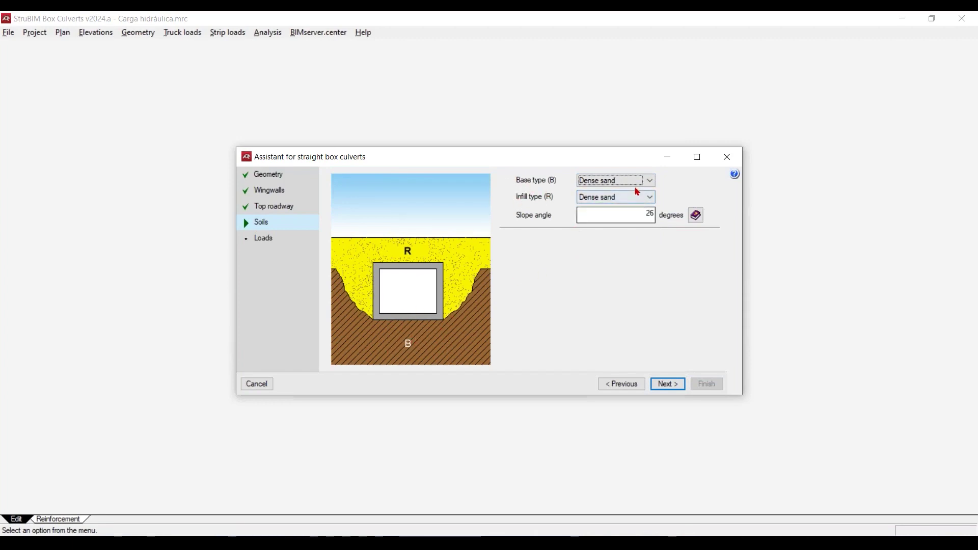
{"action": "left_click", "coordinate": [649, 181]}
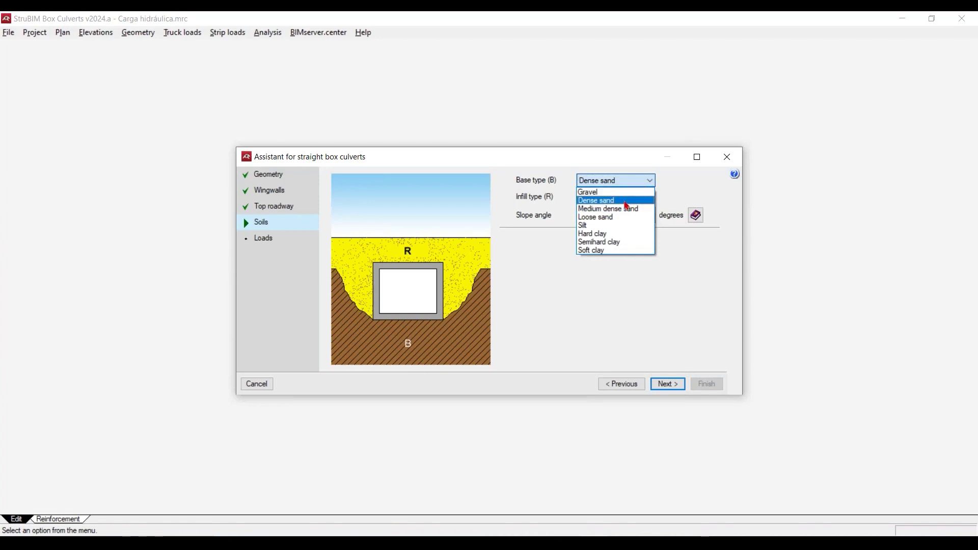
{"action": "left_click", "coordinate": [625, 202]}
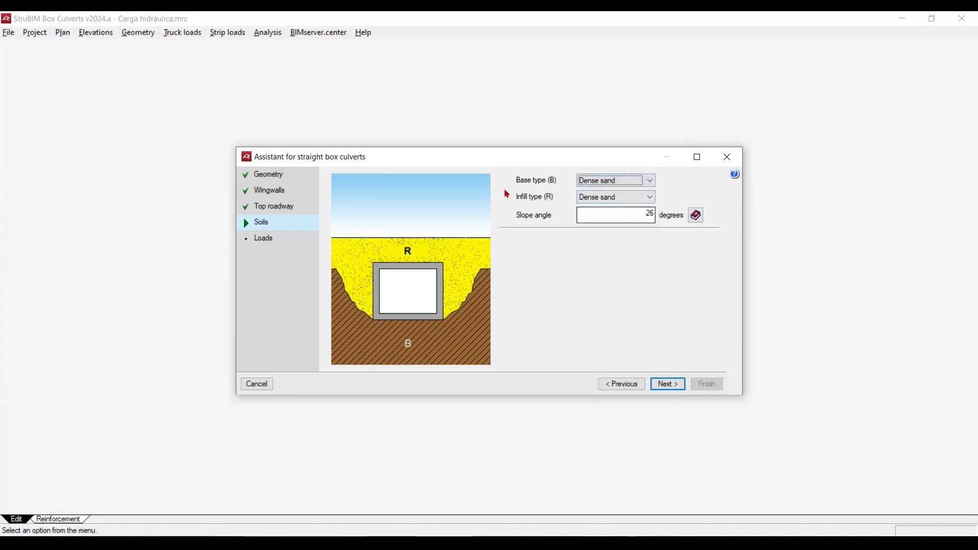
{"action": "left_click", "coordinate": [641, 198]}
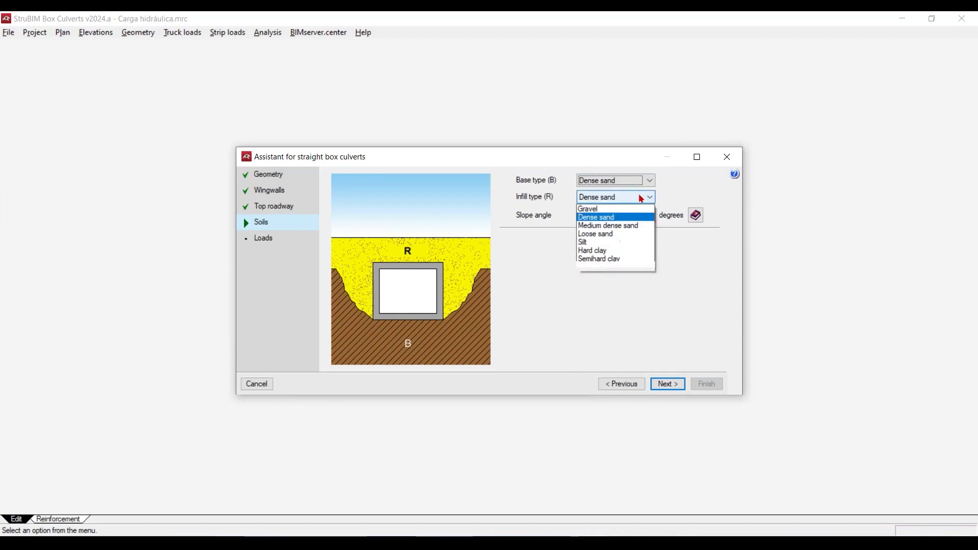
{"action": "left_click", "coordinate": [621, 226]}
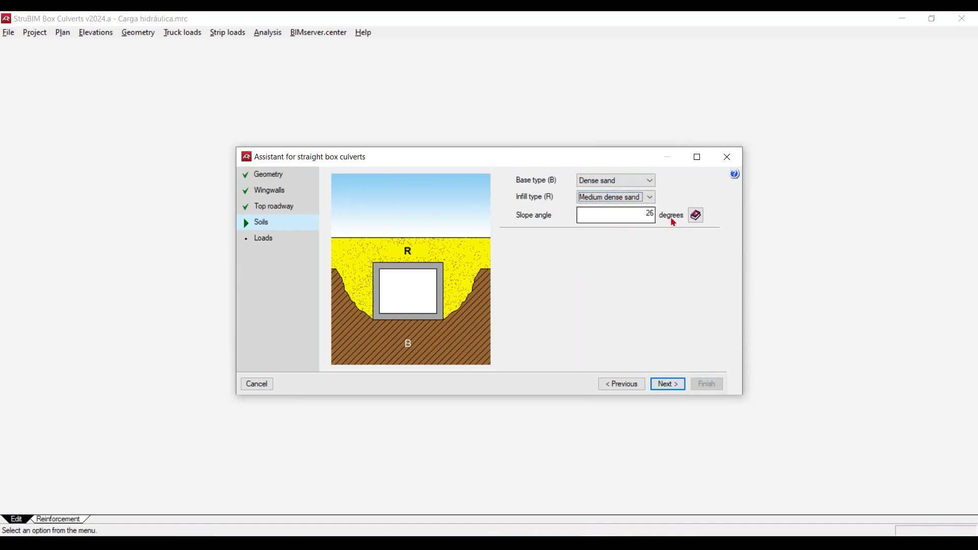
{"action": "left_click", "coordinate": [695, 216]}
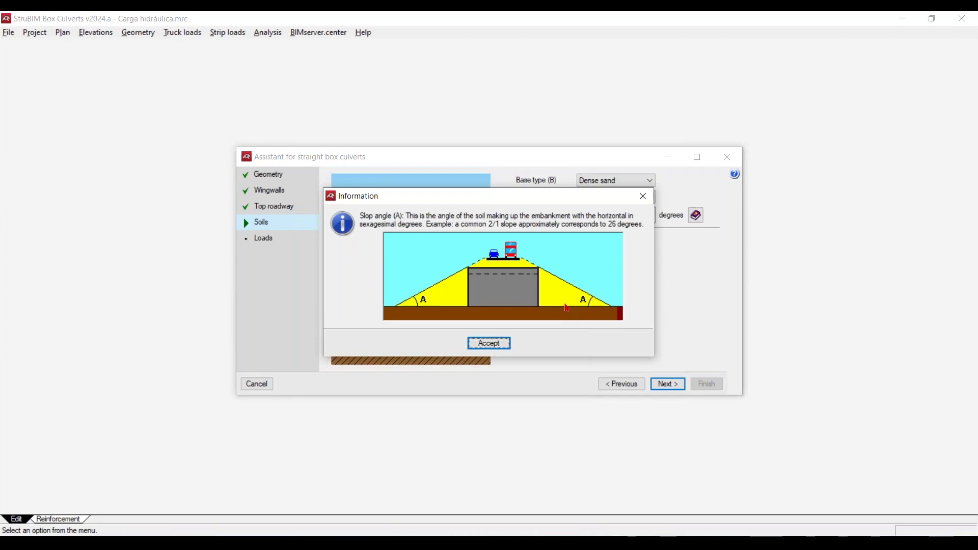
{"action": "left_click", "coordinate": [490, 343]}
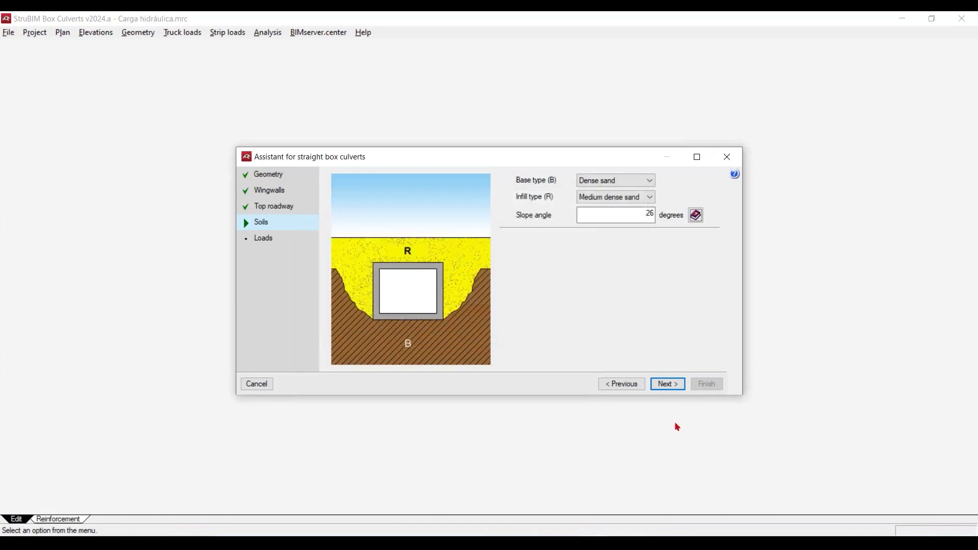
{"action": "left_click", "coordinate": [667, 385]}
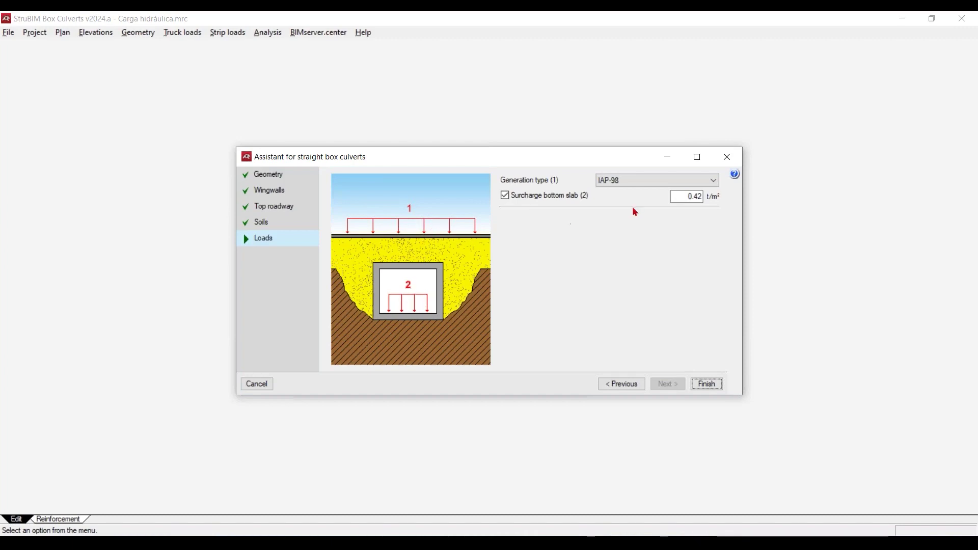
Select IAP-98 as the load generation type, keep the 0.42 t/m² bottom slab surcharge, and finish the assistant.
{"action": "left_click", "coordinate": [697, 181]}
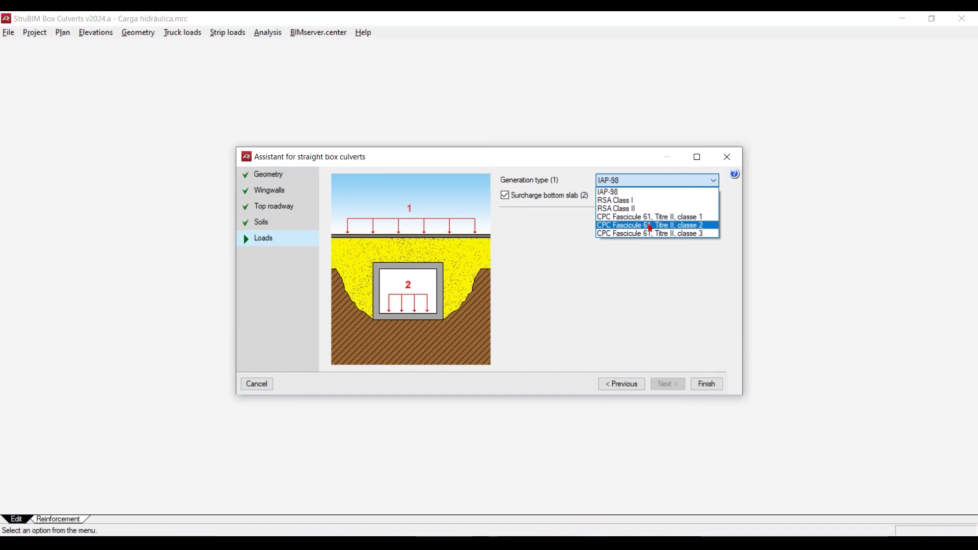
{"action": "left_click", "coordinate": [629, 194]}
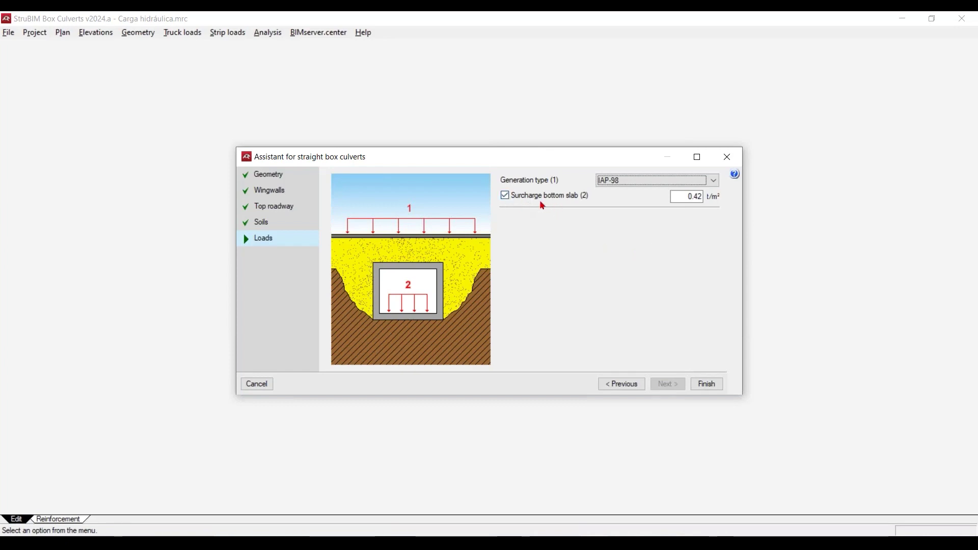
{"action": "left_click", "coordinate": [683, 197]}
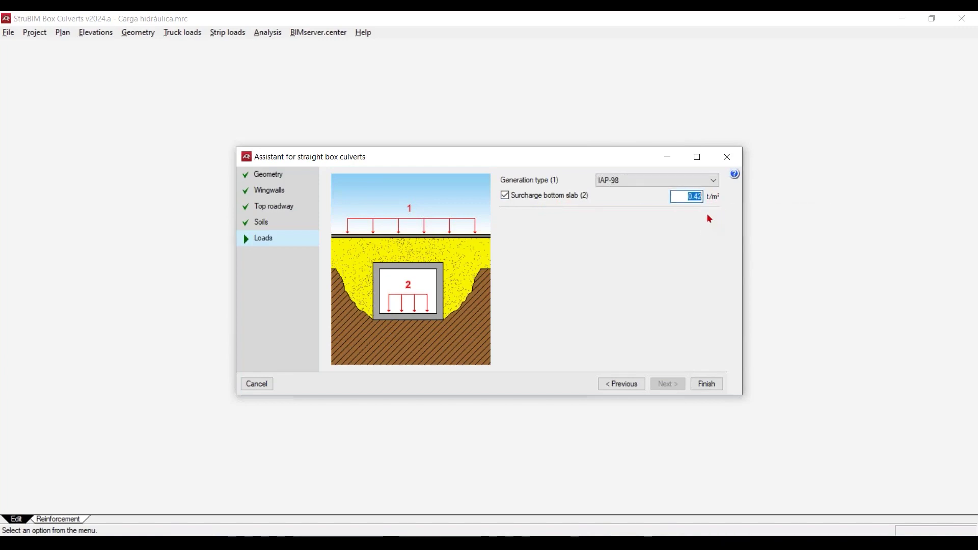
{"action": "left_click", "coordinate": [708, 384]}
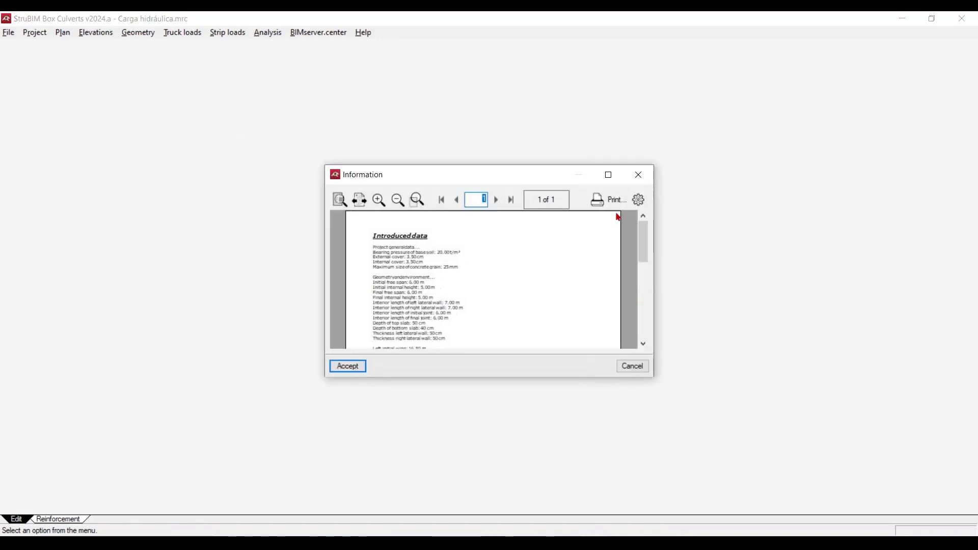
Enlarge the introduced data summary to full page width and read through the general, geometry and soil values.
{"action": "left_click", "coordinate": [609, 175]}
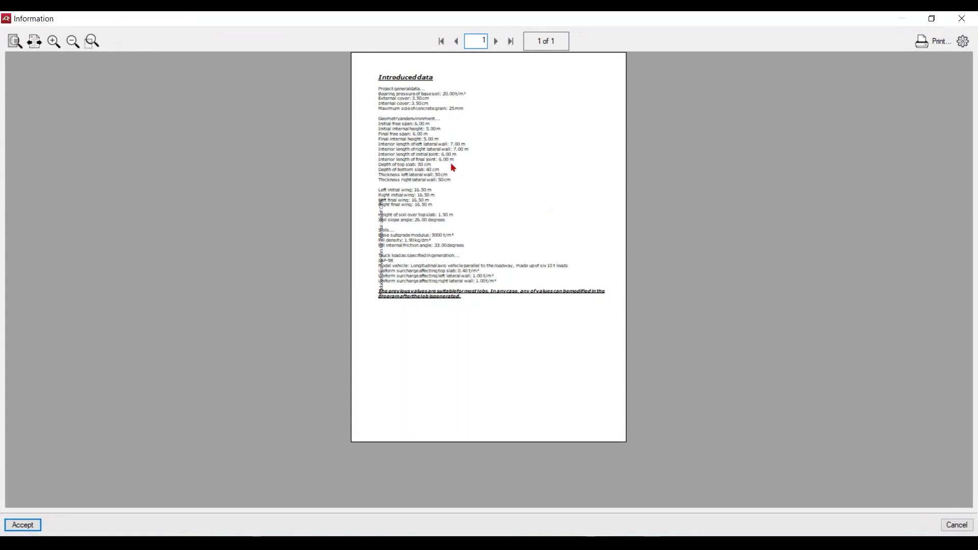
{"action": "left_click", "coordinate": [34, 41]}
{"action": "scroll", "coordinate": [512, 267], "scroll_direction": "down", "scroll_amount": 3}
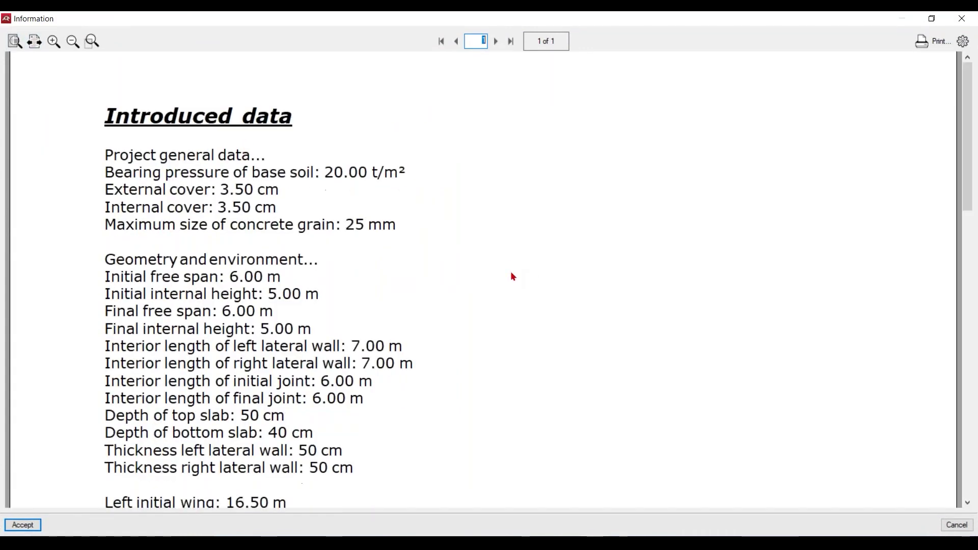
{"action": "scroll", "coordinate": [510, 280], "scroll_direction": "down", "scroll_amount": 18}
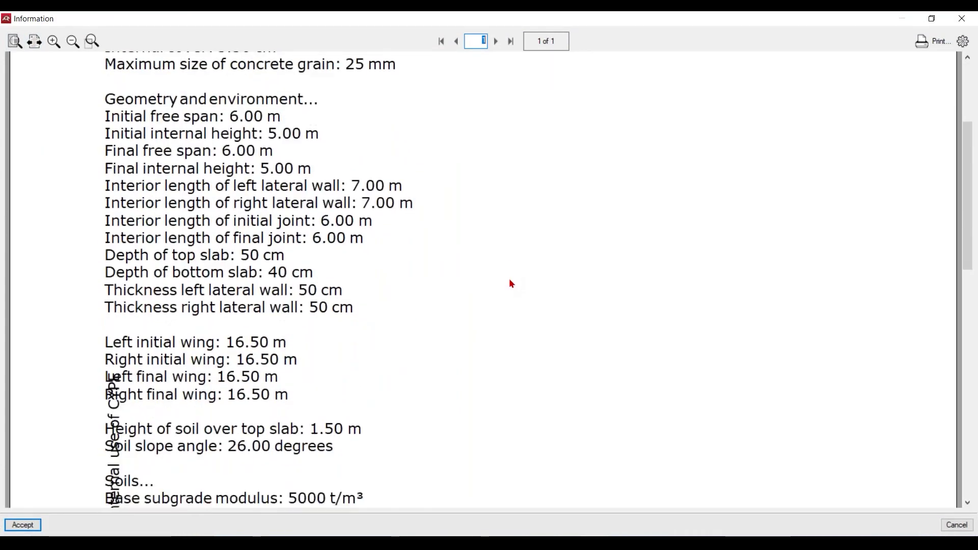
{"action": "scroll", "coordinate": [521, 285], "scroll_direction": "down", "scroll_amount": 1}
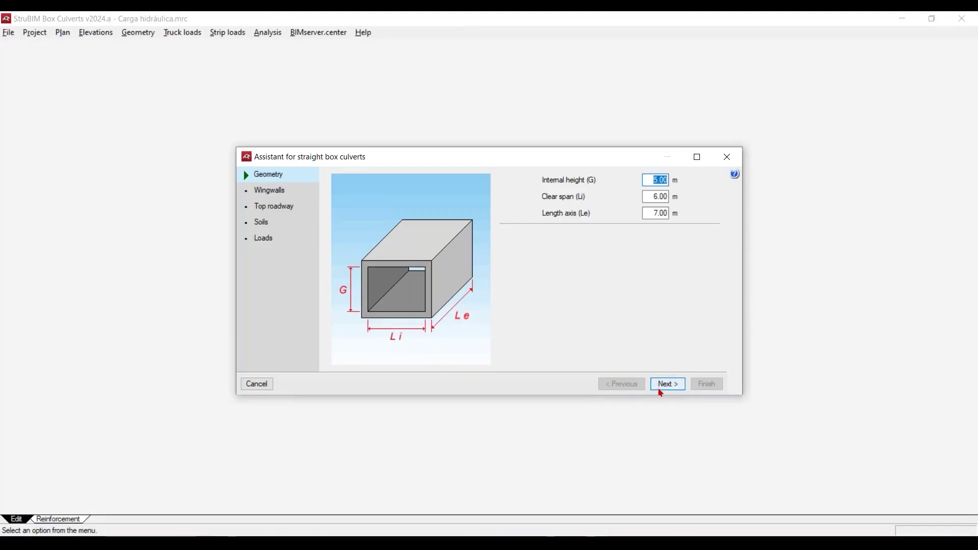
Go through the straight box culvert assistant again with the same data and finish it.
{"action": "left_click", "coordinate": [672, 386]}
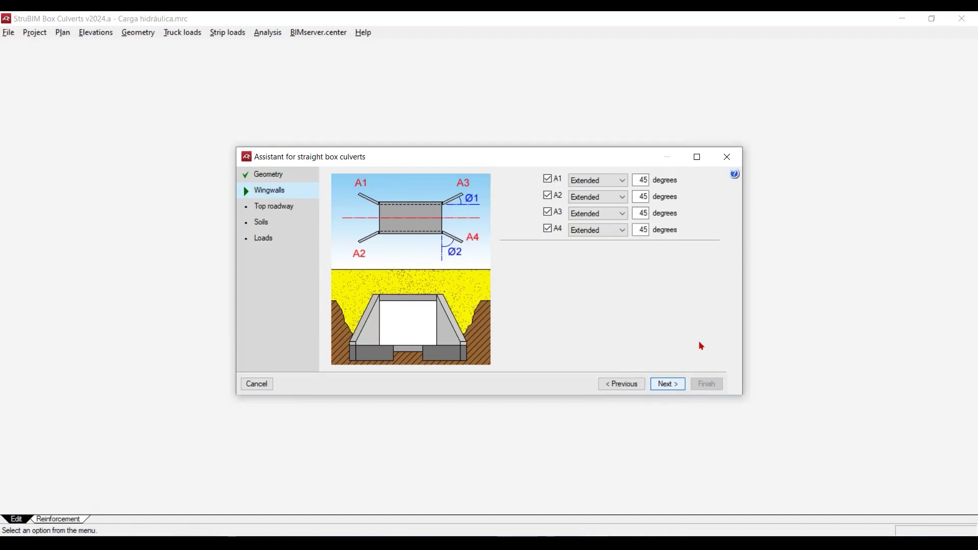
{"action": "left_click", "coordinate": [678, 386]}
{"action": "left_click", "coordinate": [678, 386]}
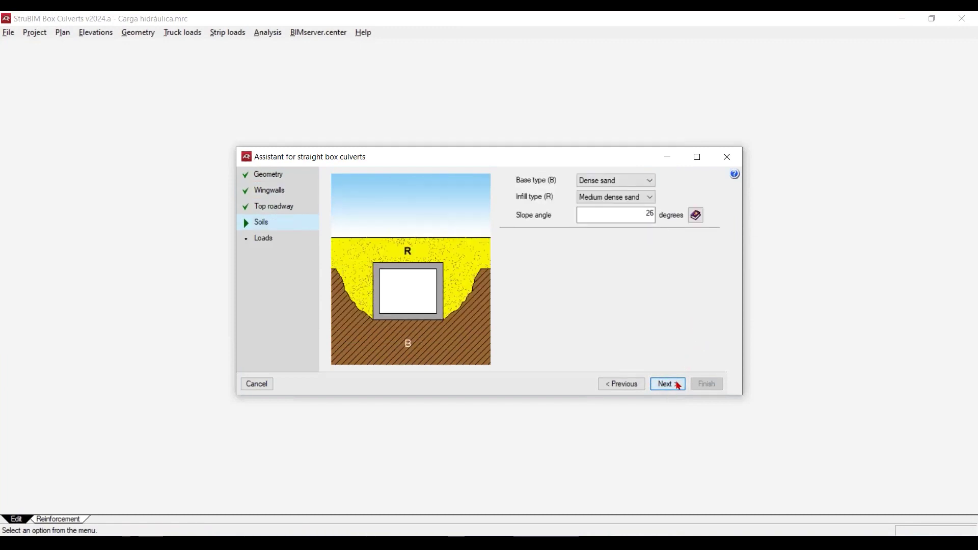
{"action": "left_click", "coordinate": [679, 385]}
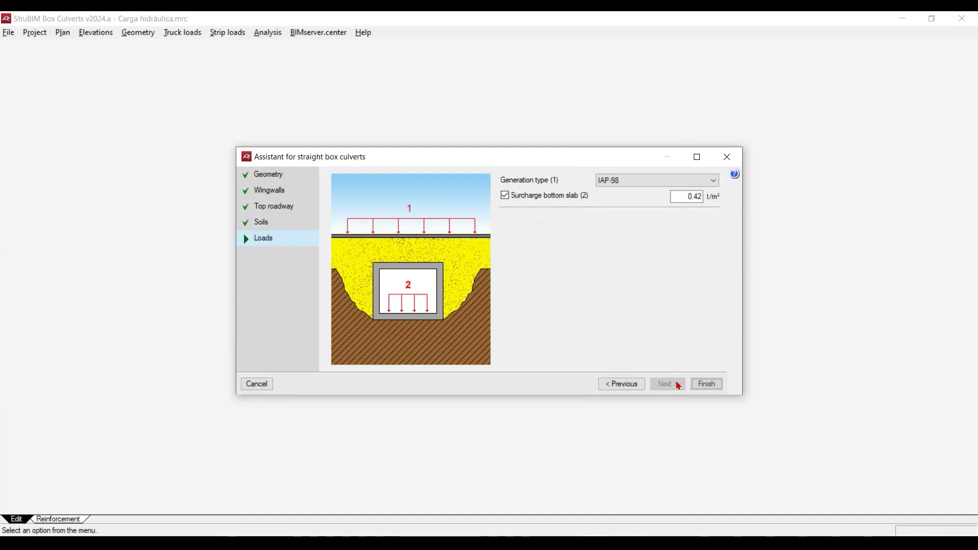
{"action": "left_click", "coordinate": [708, 386]}
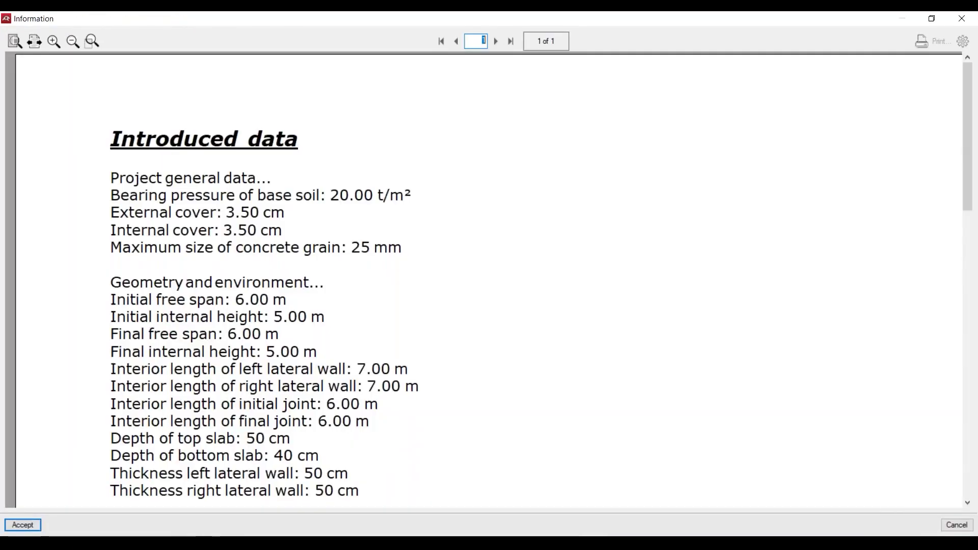
Accept the introduced data summary and generate the job without linking it to a BIMserver.center project.
{"action": "left_click", "coordinate": [22, 525]}
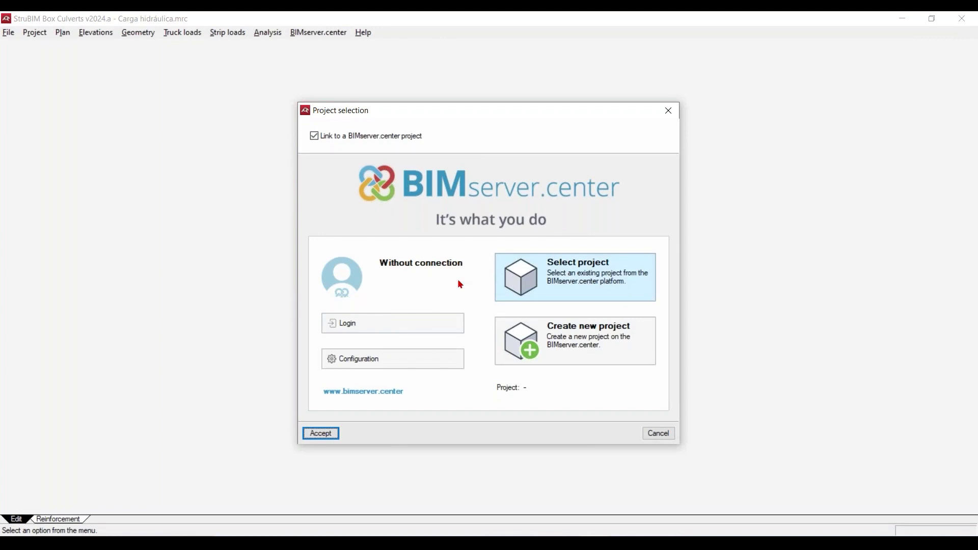
{"action": "left_click", "coordinate": [314, 136]}
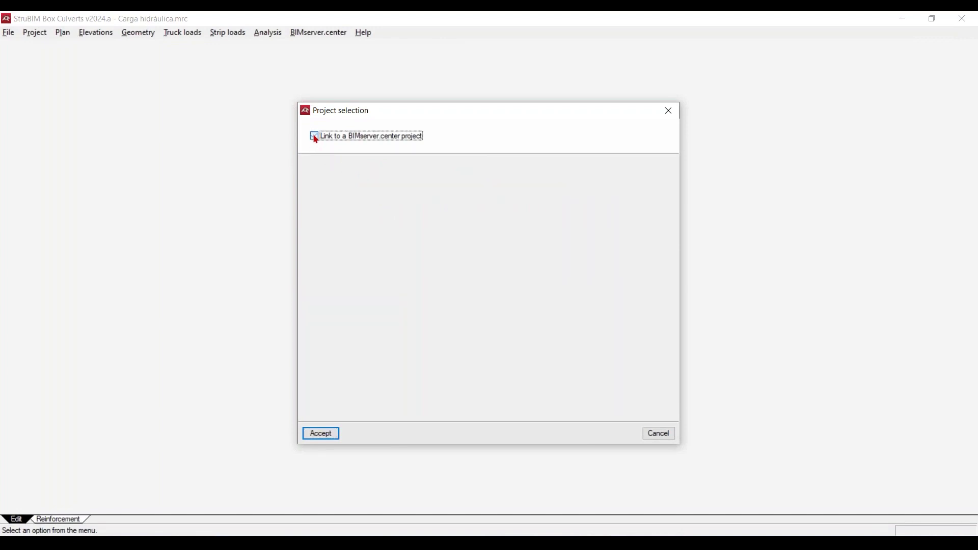
{"action": "left_click", "coordinate": [323, 434]}
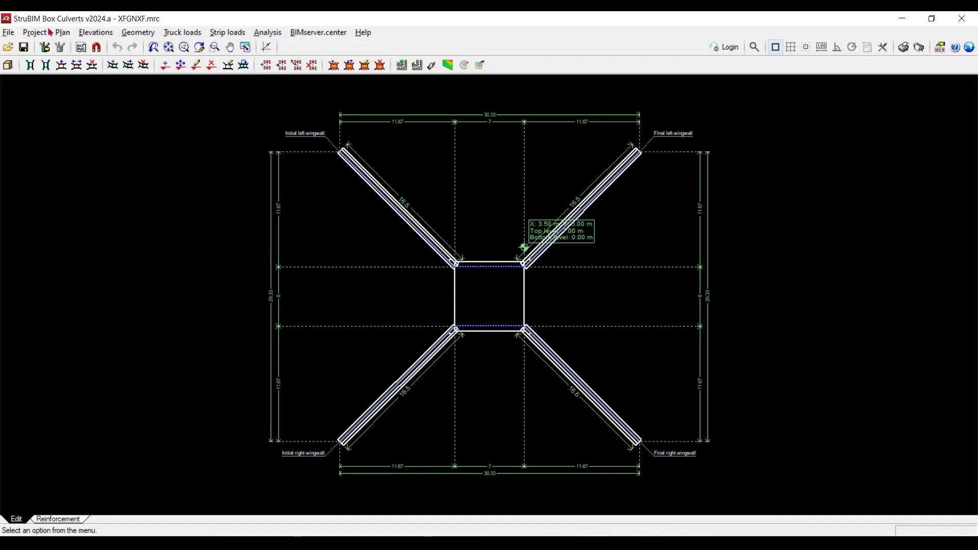
Inspect the generated culvert and its wingwalls in the 3D view from the right side, and close the view.
{"action": "left_click", "coordinate": [8, 65]}
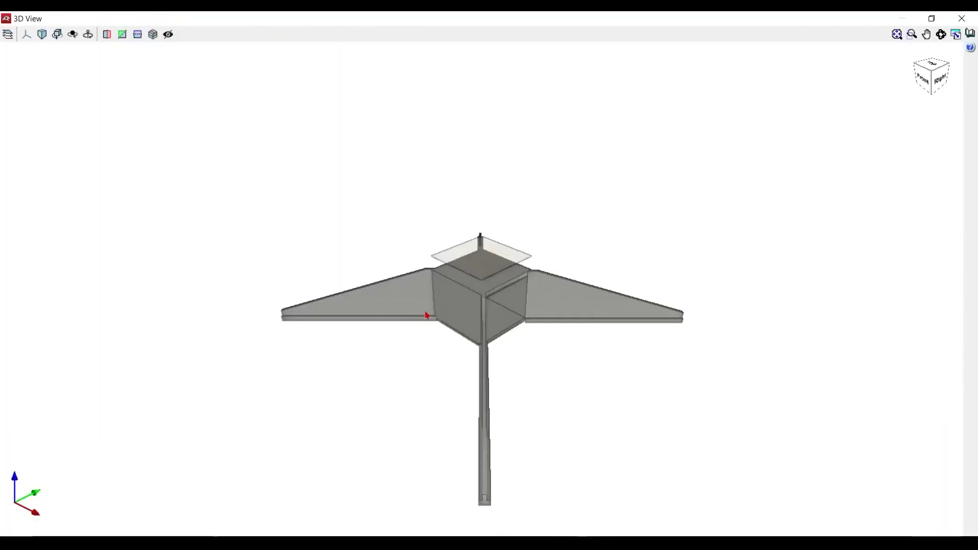
{"action": "middle_click_drag", "start_coordinate": [430, 313], "coordinate": [343, 293]}
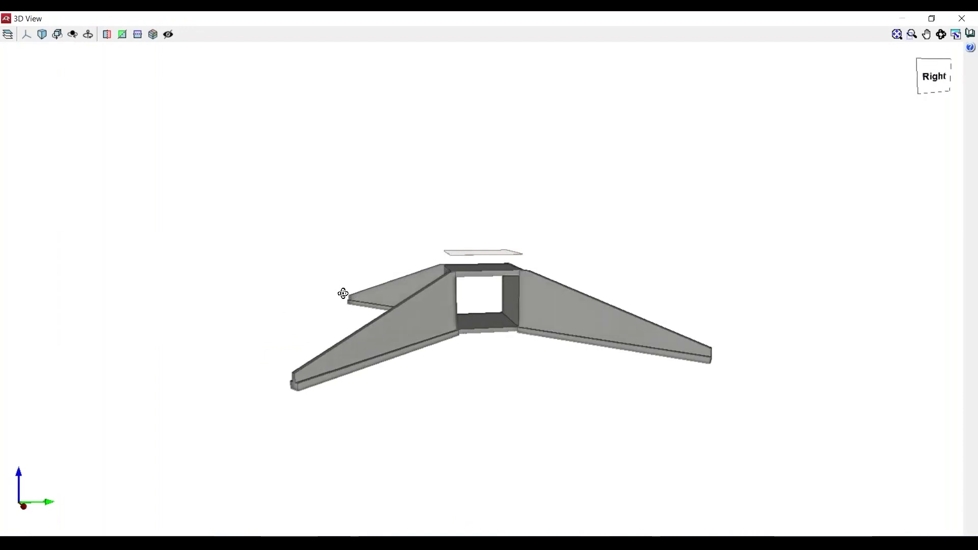
{"action": "left_click", "coordinate": [962, 18]}
Review the concrete, steel grade, exposure class and crack width settings in the project's materials, and close them without changes.
{"action": "left_click", "coordinate": [34, 32]}
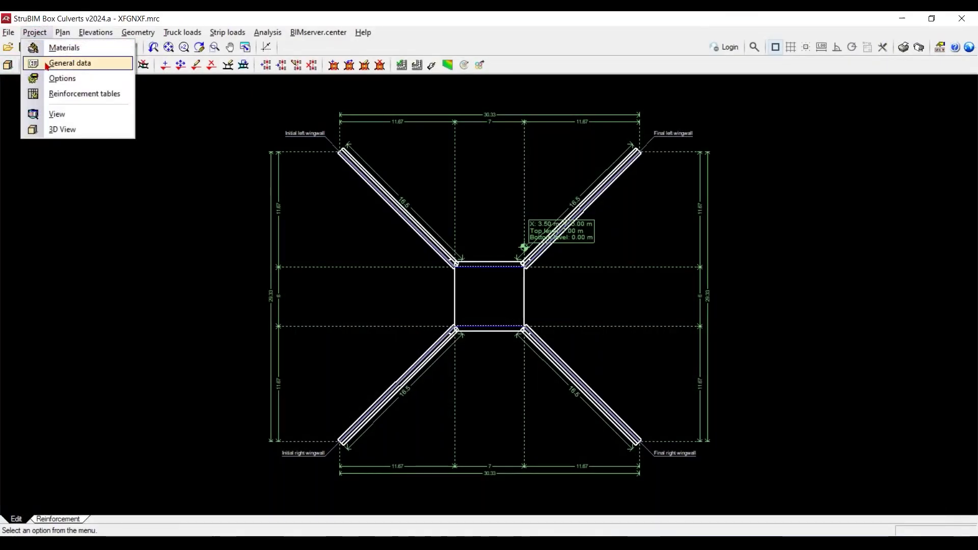
{"action": "left_click", "coordinate": [57, 49]}
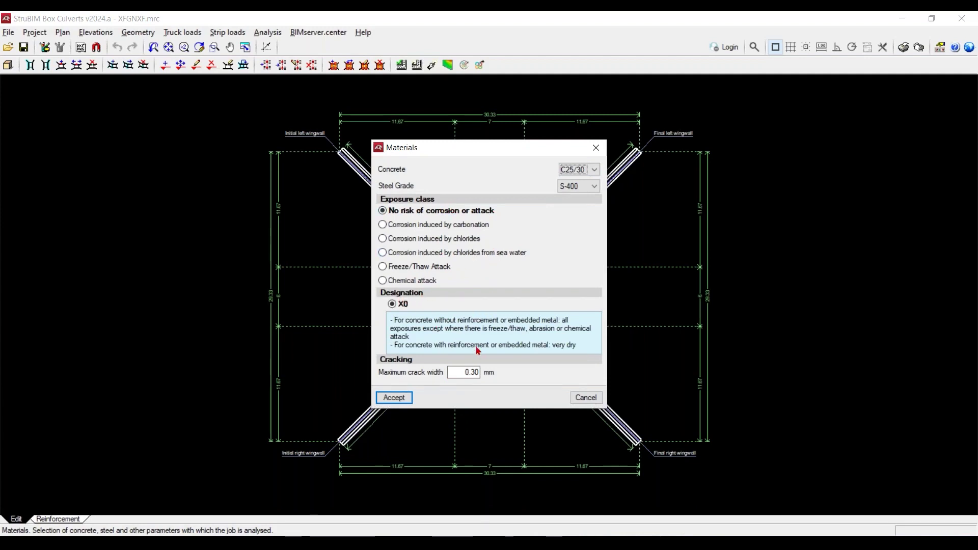
{"action": "left_click", "coordinate": [595, 147]}
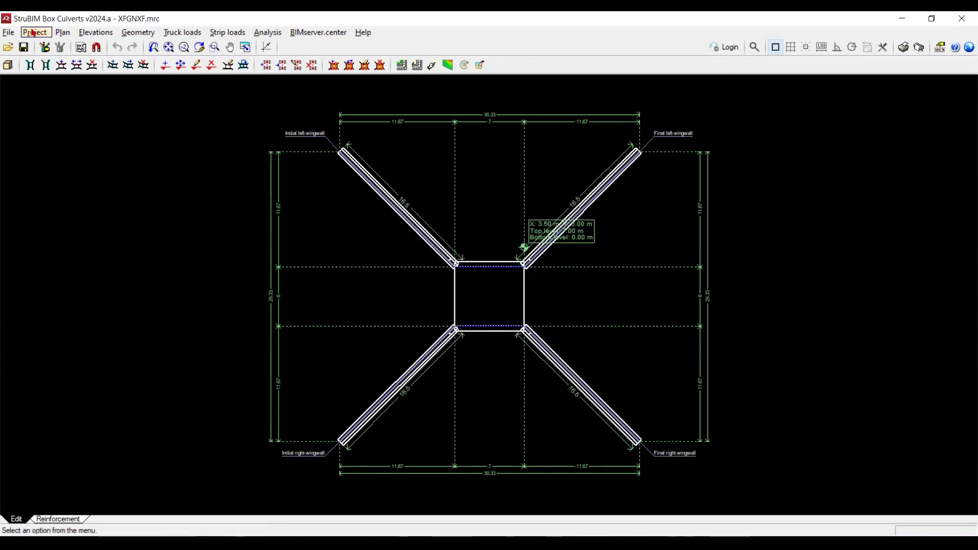
Open the project's general data and examine the lateral wall adjustment and the ground parameters.
{"action": "left_click", "coordinate": [35, 32]}
{"action": "left_click", "coordinate": [66, 62]}
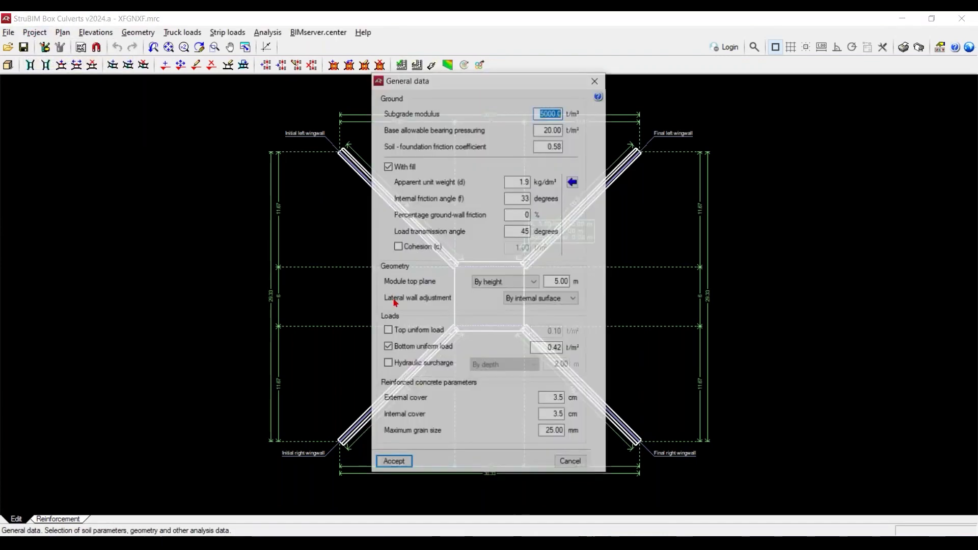
{"action": "mouse_move", "coordinate": [395, 303]}
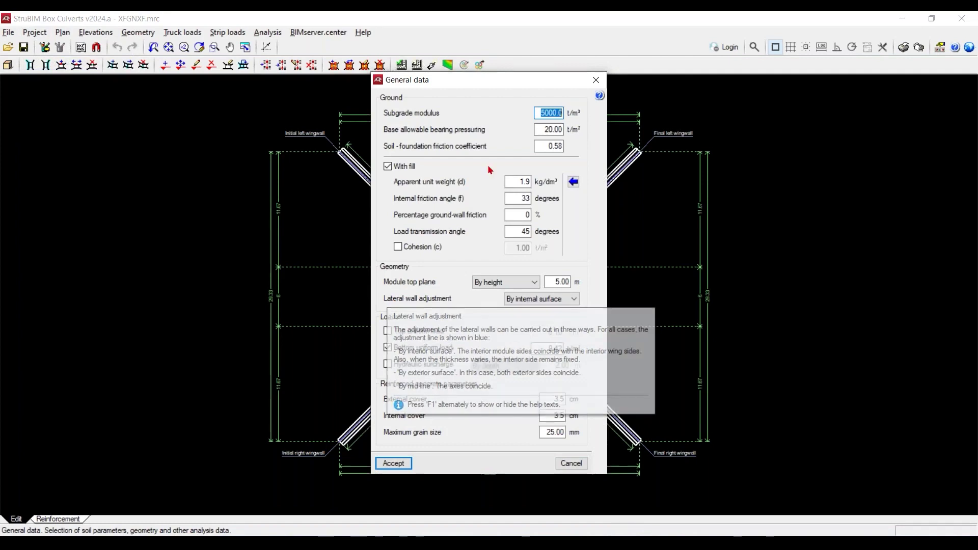
{"action": "mouse_move", "coordinate": [409, 121]}
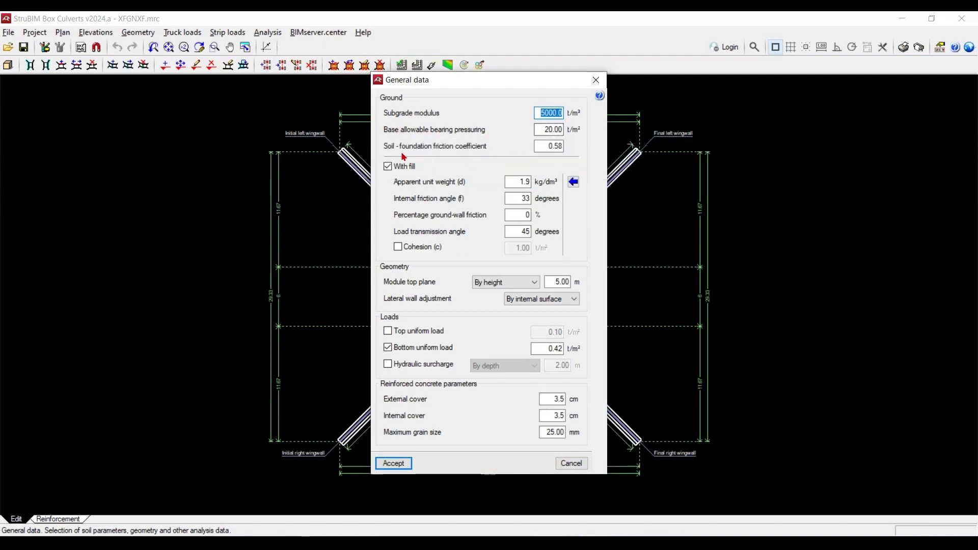
{"action": "mouse_move", "coordinate": [437, 152]}
{"action": "mouse_move", "coordinate": [549, 131]}
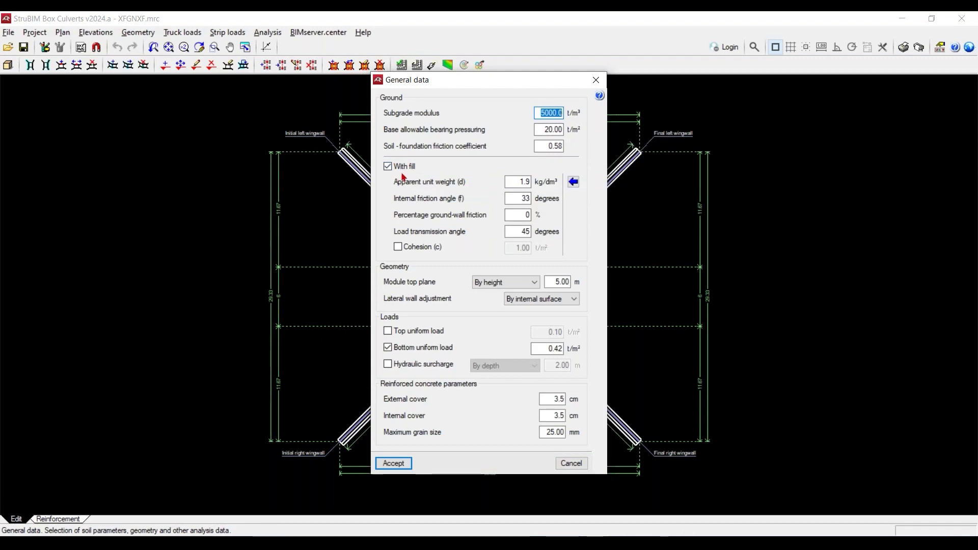
Import the typical soil values for dense sand into the fill data and confirm the assignment.
{"action": "left_click", "coordinate": [574, 183]}
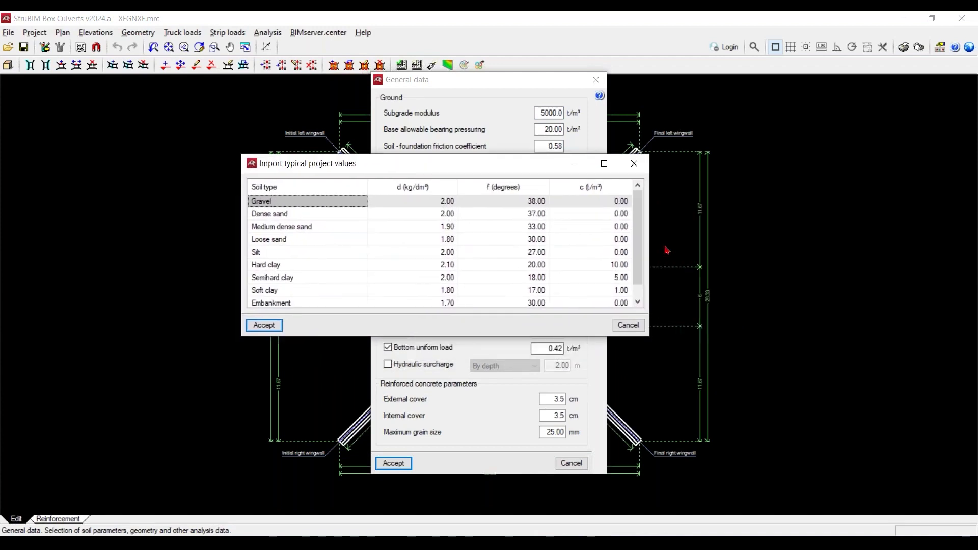
{"action": "left_click_drag", "start_coordinate": [654, 247], "coordinate": [936, 247]}
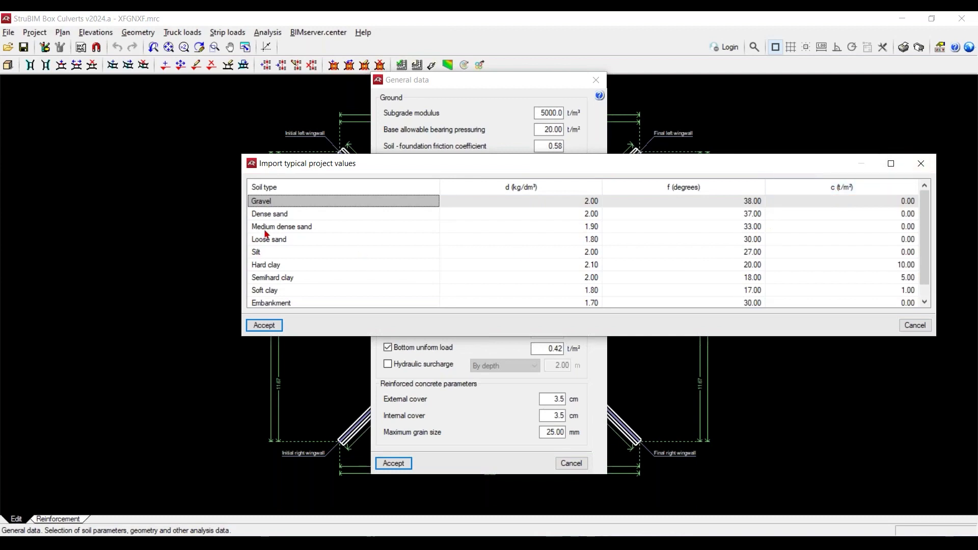
{"action": "left_click", "coordinate": [288, 218]}
{"action": "left_click", "coordinate": [289, 229]}
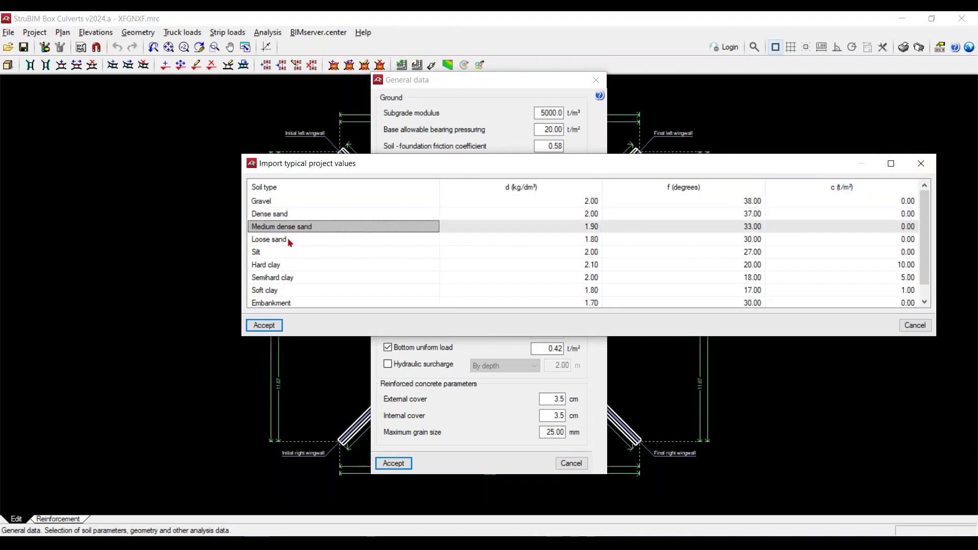
{"action": "left_click", "coordinate": [287, 242]}
{"action": "left_click", "coordinate": [286, 252]}
{"action": "left_click", "coordinate": [295, 265]}
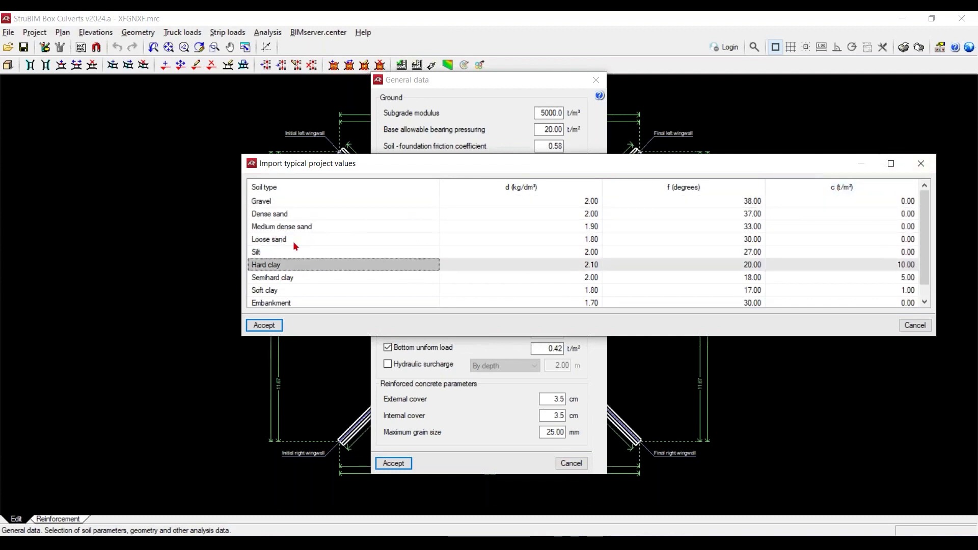
{"action": "left_click", "coordinate": [296, 216]}
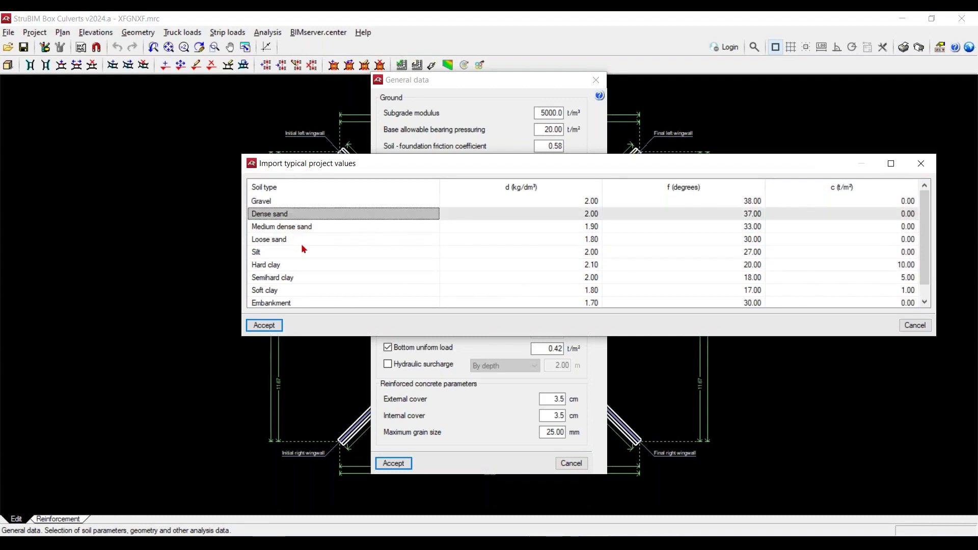
{"action": "left_click", "coordinate": [265, 326]}
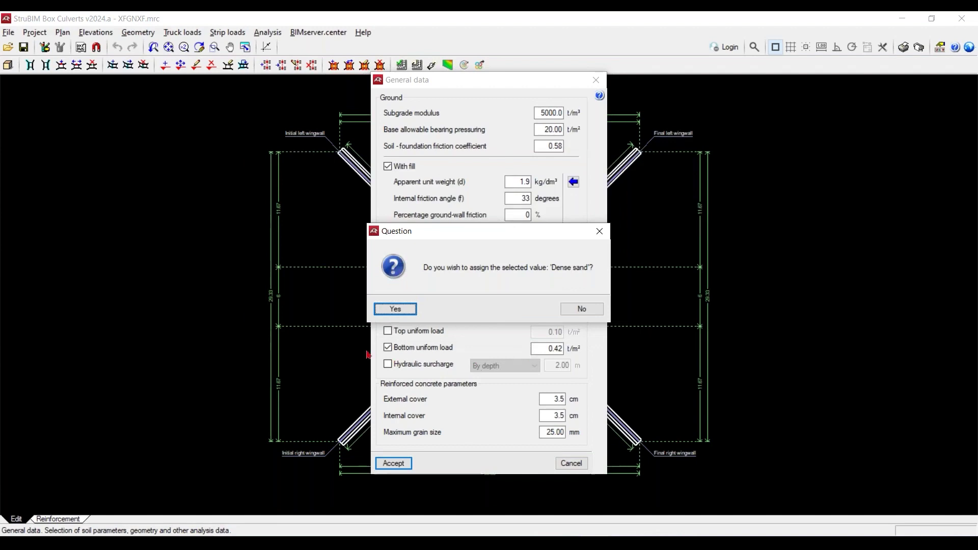
{"action": "left_click", "coordinate": [400, 309]}
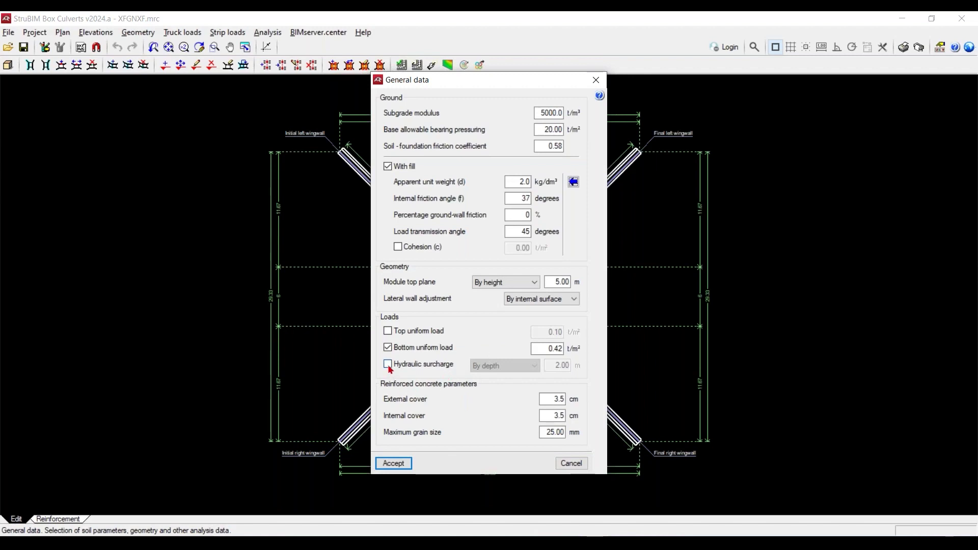
Enable the hydraulic surcharge by depth at 2.00 m, check the concrete covers and maximum grain size, and accept the general data.
{"action": "mouse_move", "coordinate": [388, 368]}
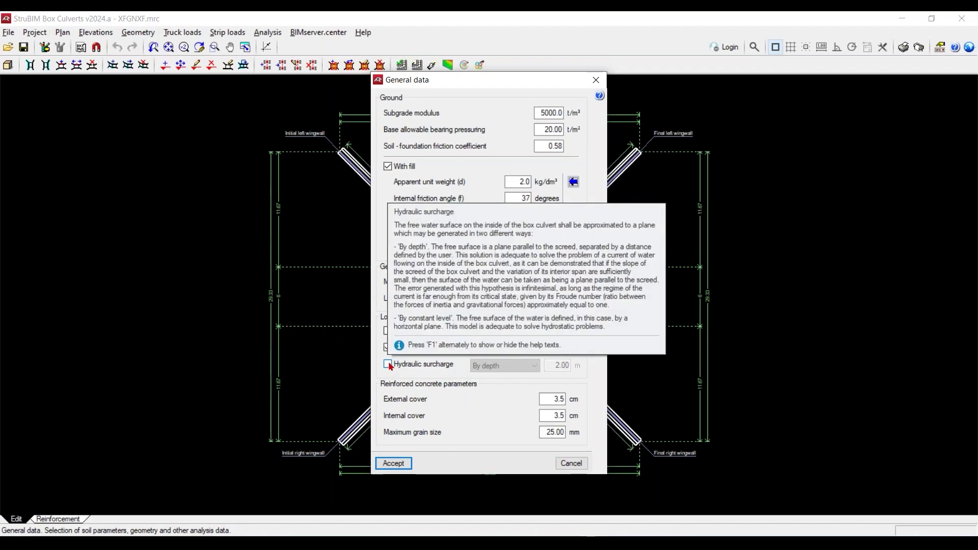
{"action": "left_click", "coordinate": [388, 365]}
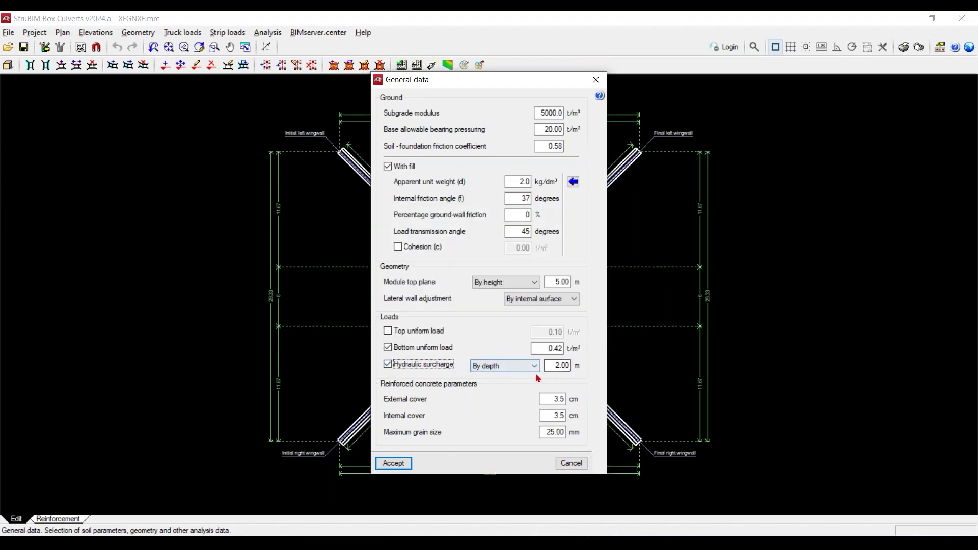
{"action": "left_click_drag", "start_coordinate": [547, 365], "coordinate": [614, 368]}
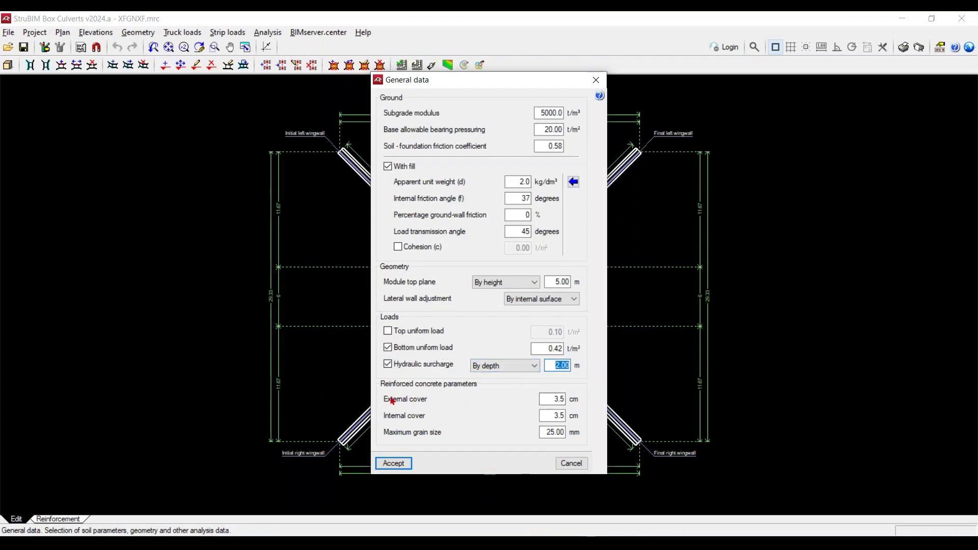
{"action": "mouse_move", "coordinate": [458, 397]}
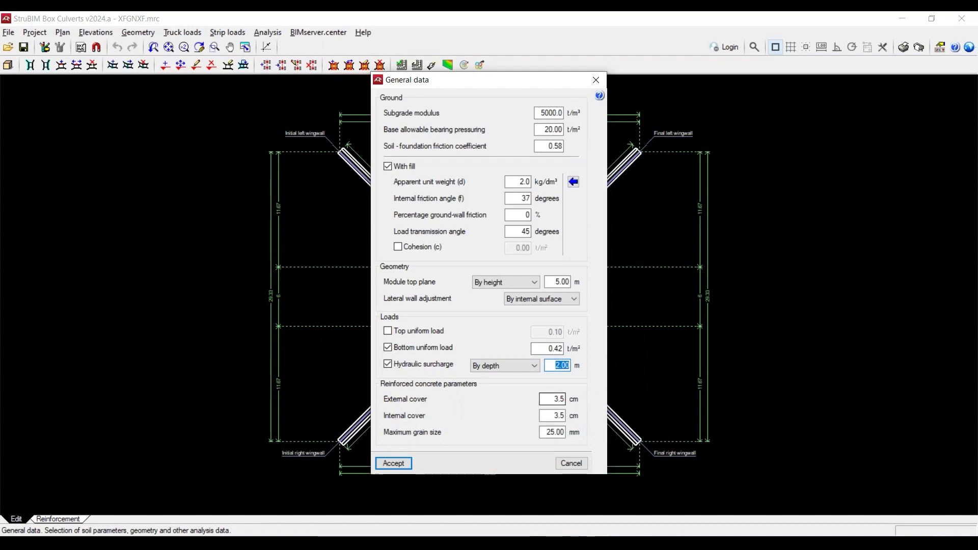
{"action": "mouse_move", "coordinate": [561, 414]}
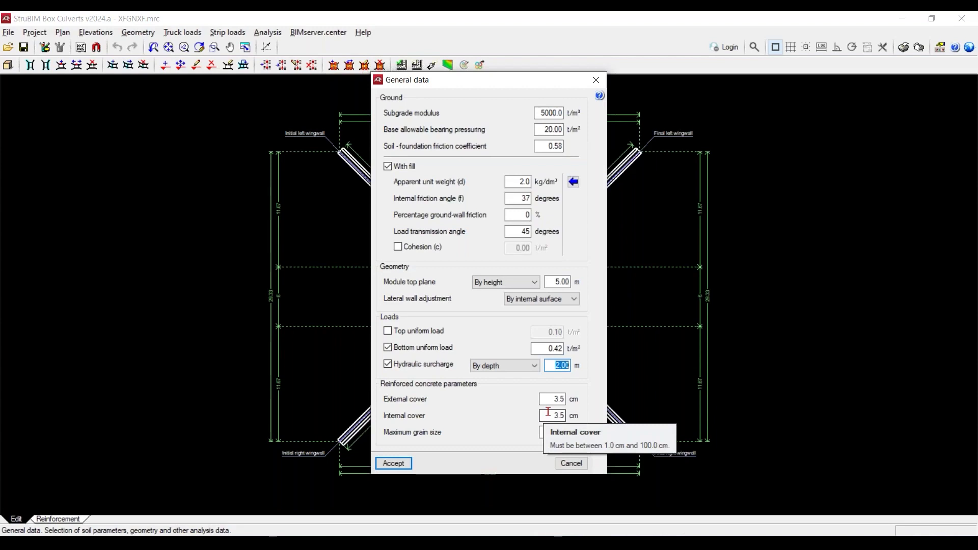
{"action": "mouse_move", "coordinate": [541, 433]}
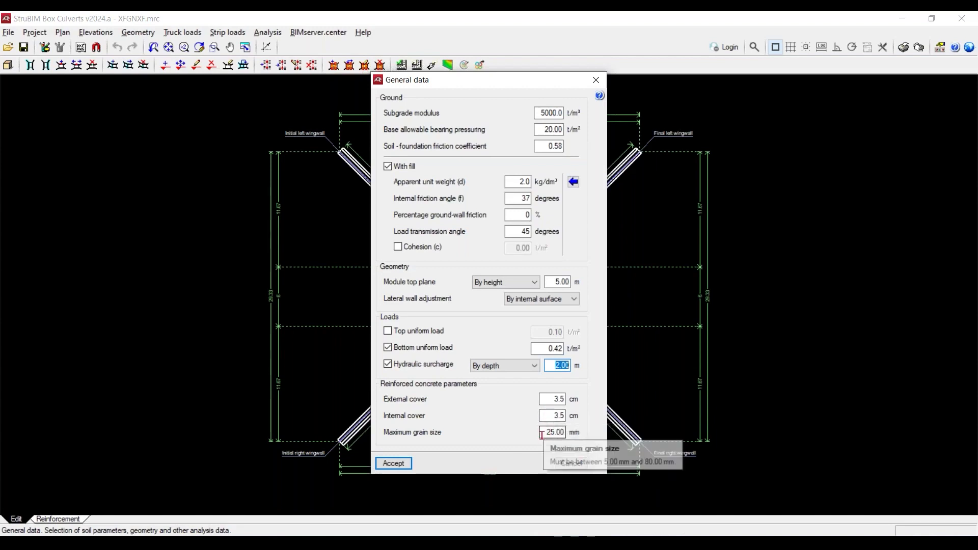
{"action": "left_click", "coordinate": [543, 433]}
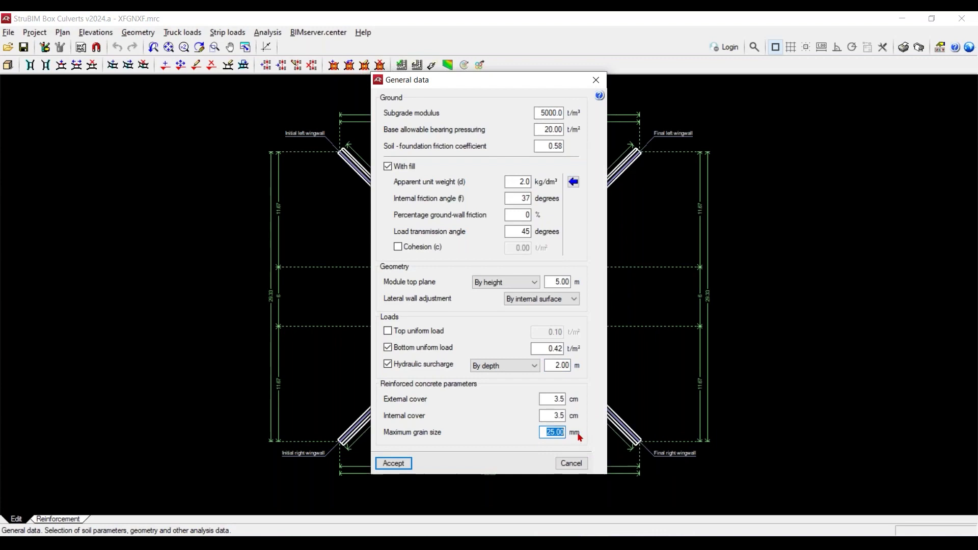
{"action": "left_click", "coordinate": [393, 463]}
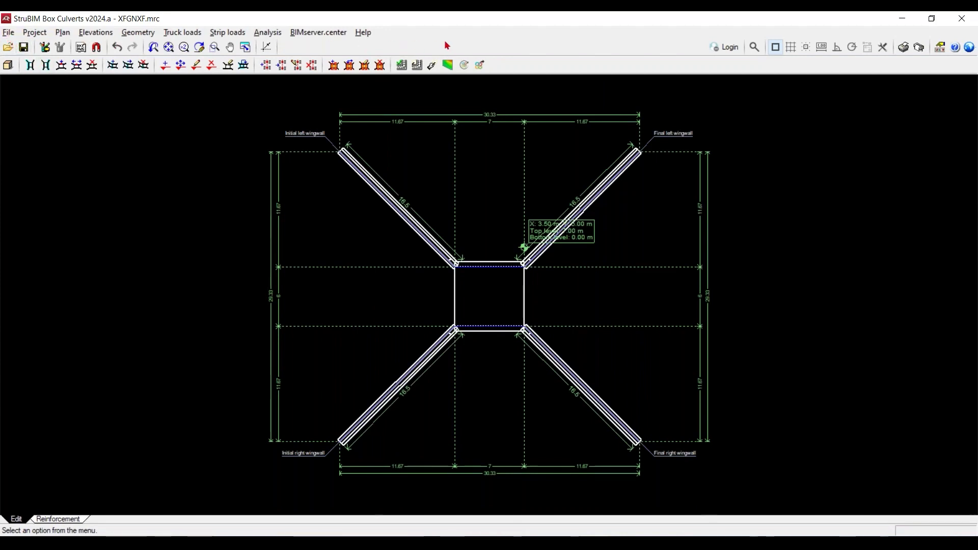
Set the minimum compliance percentage to 90 % for both slabs and walls in the analysis options, and accept.
{"action": "left_click", "coordinate": [36, 32]}
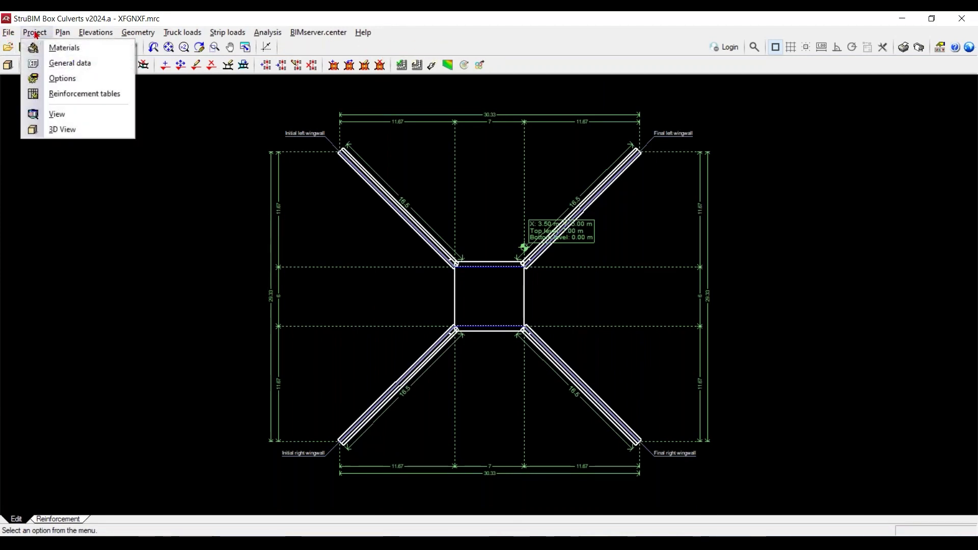
{"action": "left_click", "coordinate": [57, 79]}
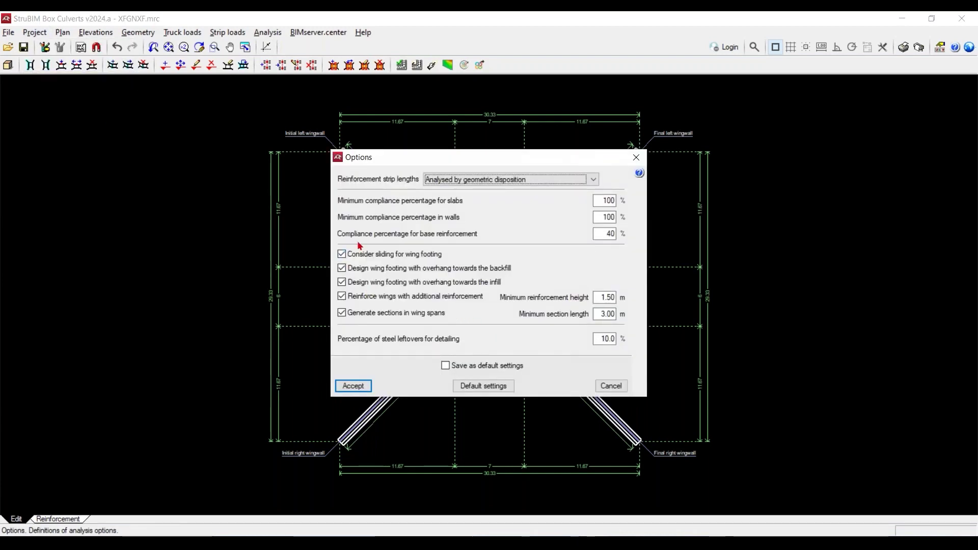
{"action": "mouse_move", "coordinate": [346, 208]}
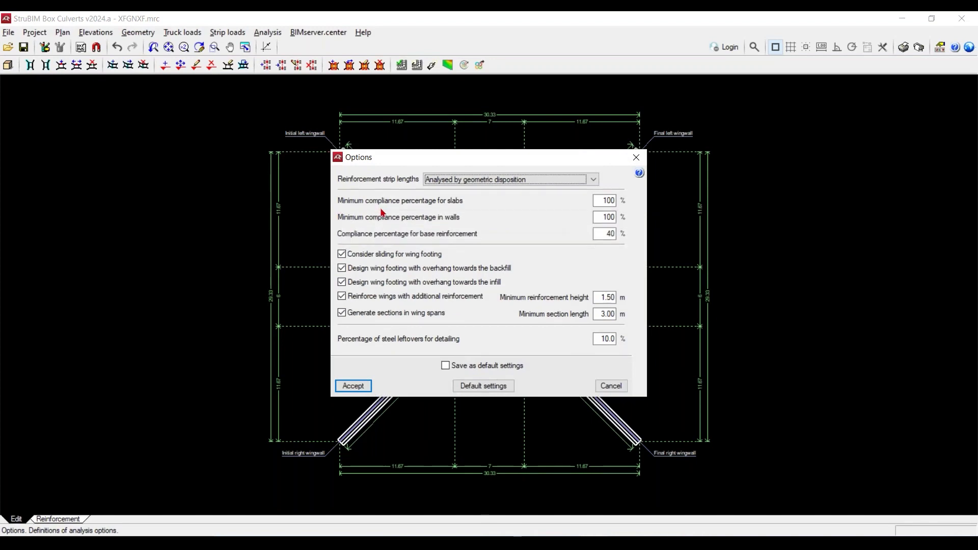
{"action": "mouse_move", "coordinate": [428, 206]}
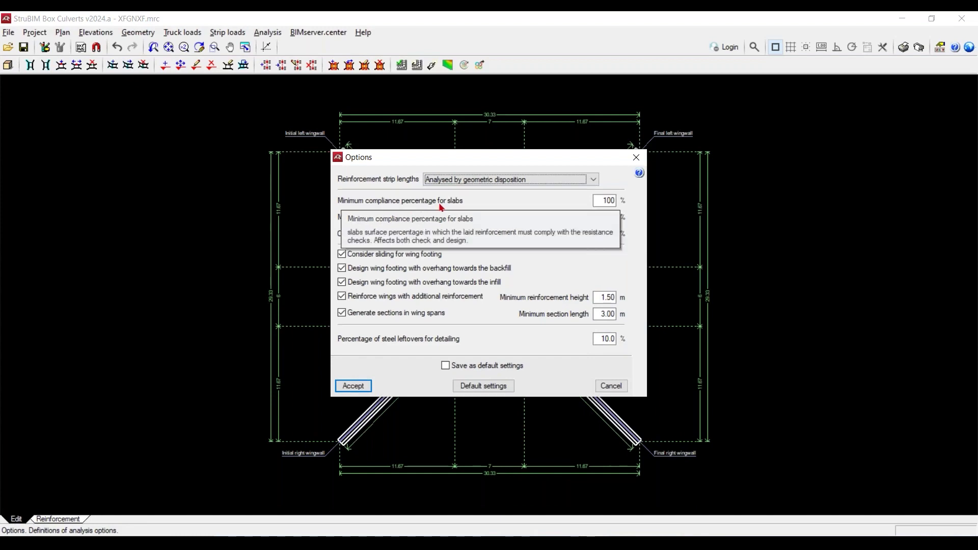
{"action": "double_click", "coordinate": [599, 200]}
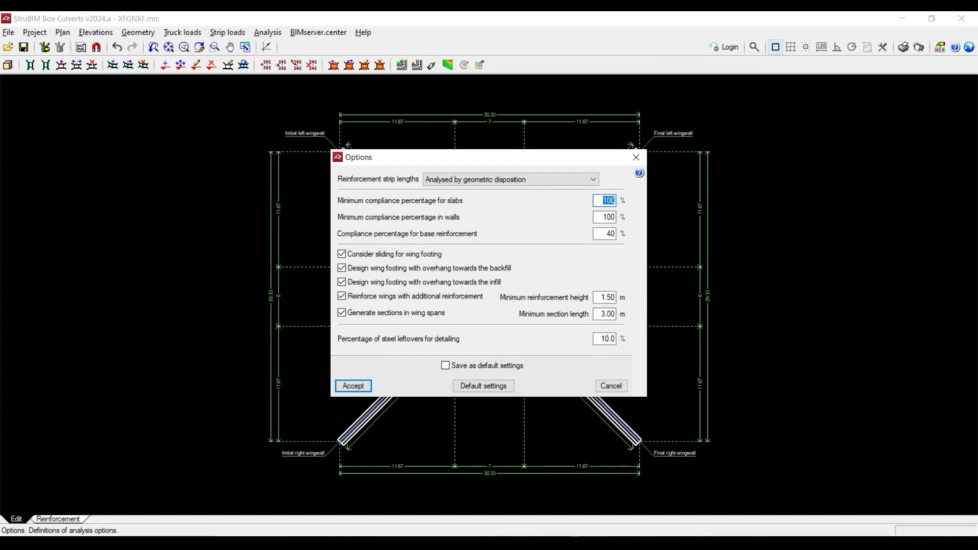
{"action": "type", "text": "90"}
{"action": "key", "text": "Tab"}
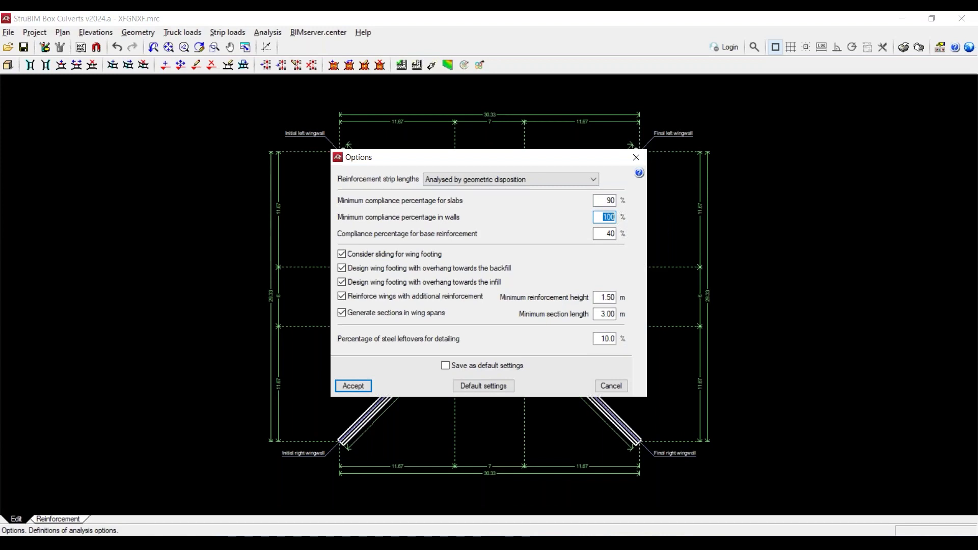
{"action": "type", "text": "90"}
{"action": "left_click", "coordinate": [360, 385]}
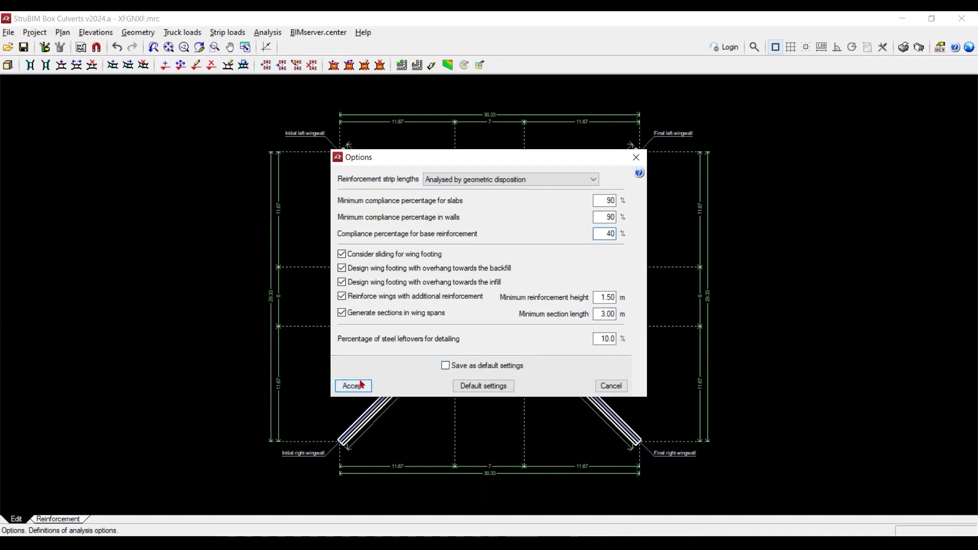
Examine the admissible diameters and spacings in the reinforcement table for modules, and accept the reinforcement tables.
{"action": "left_click", "coordinate": [35, 32]}
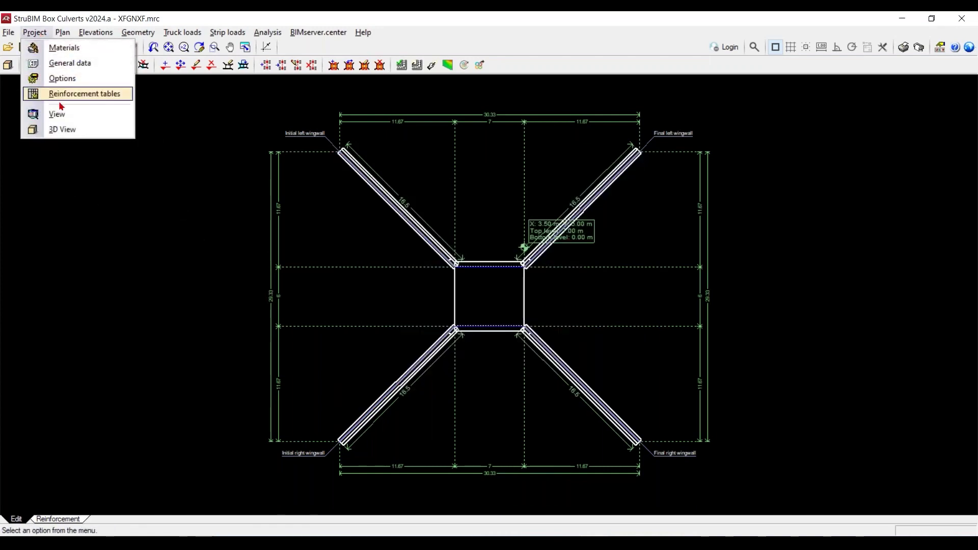
{"action": "left_click", "coordinate": [67, 95]}
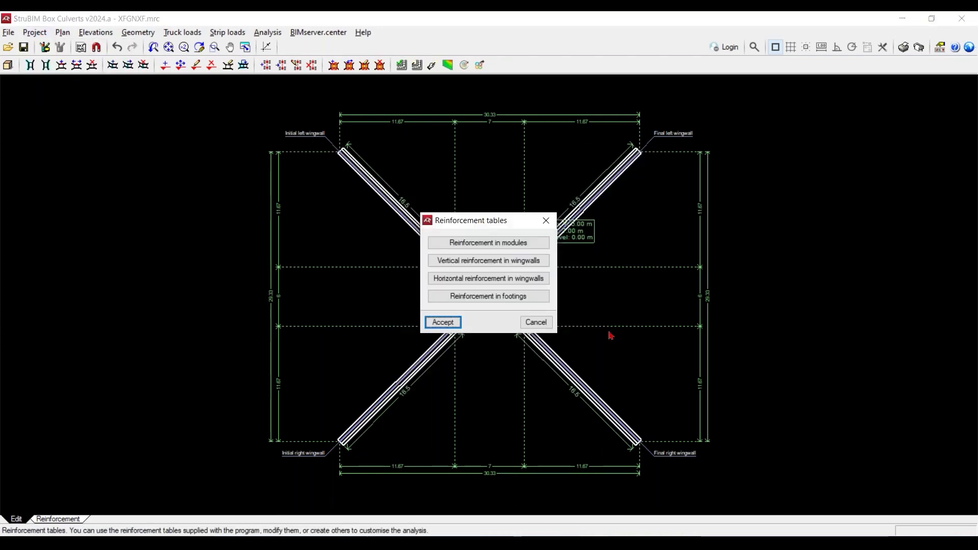
{"action": "left_click", "coordinate": [492, 242]}
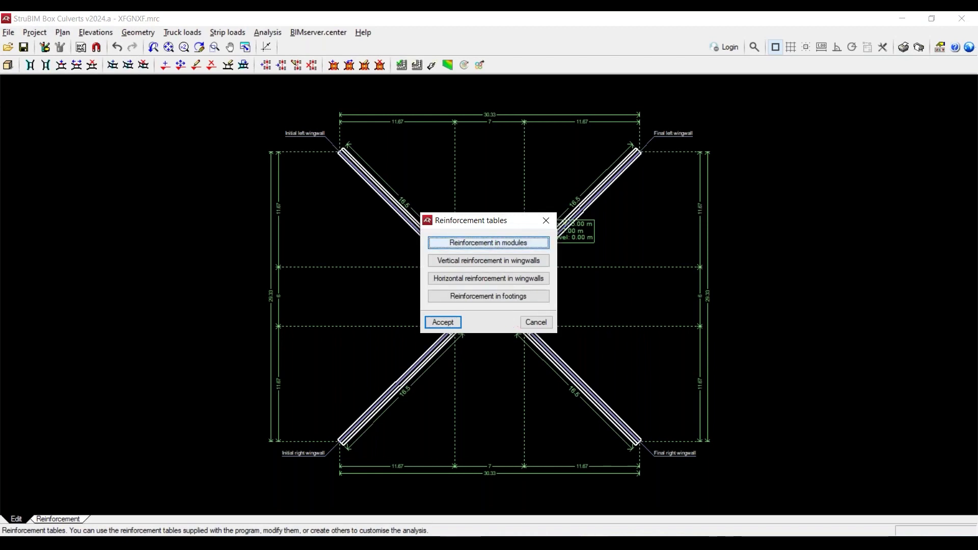
{"action": "left_click", "coordinate": [558, 239]}
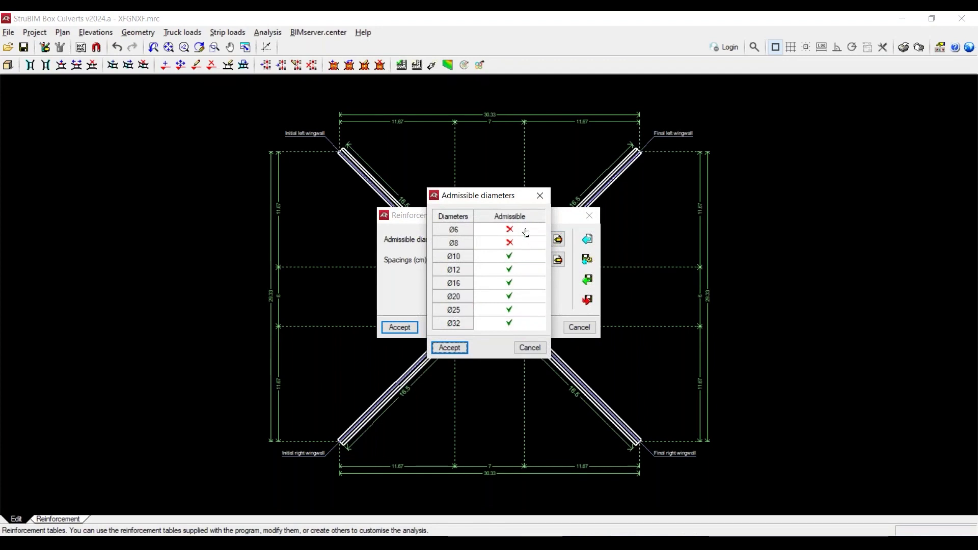
{"action": "left_click", "coordinate": [540, 196]}
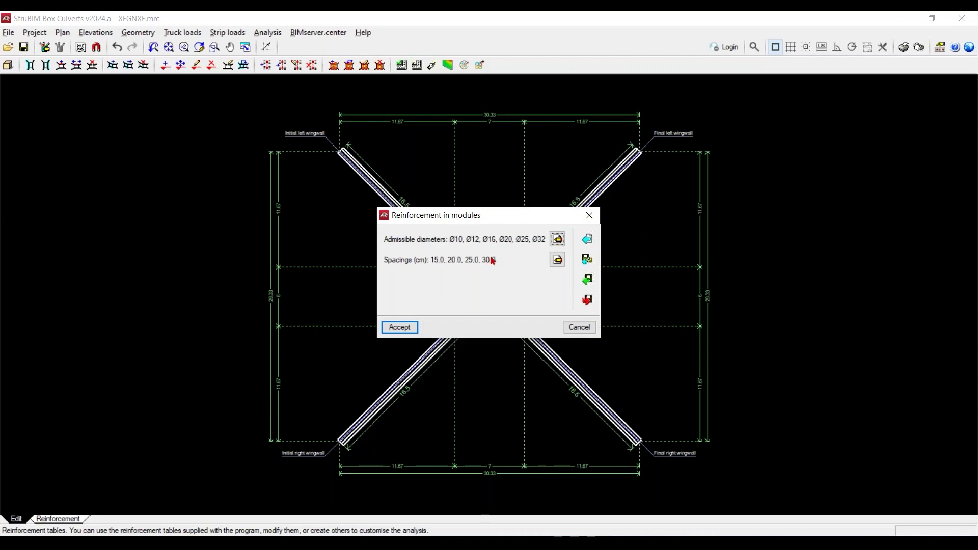
{"action": "left_click", "coordinate": [558, 260]}
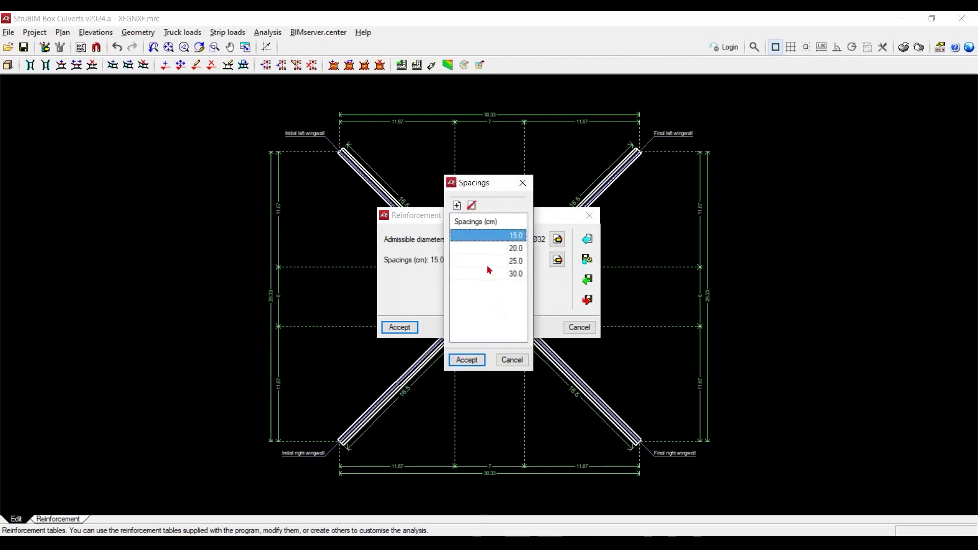
{"action": "left_click", "coordinate": [520, 185]}
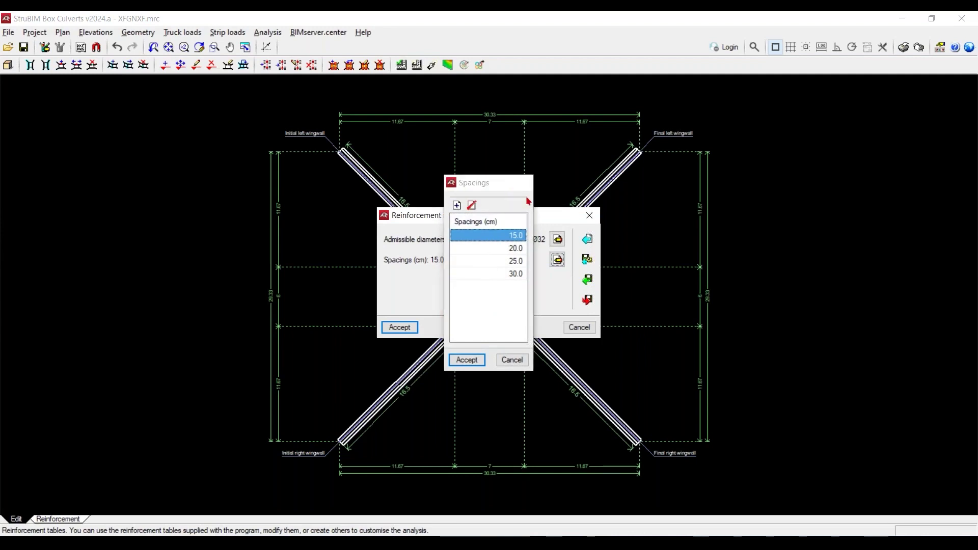
{"action": "left_click", "coordinate": [400, 327]}
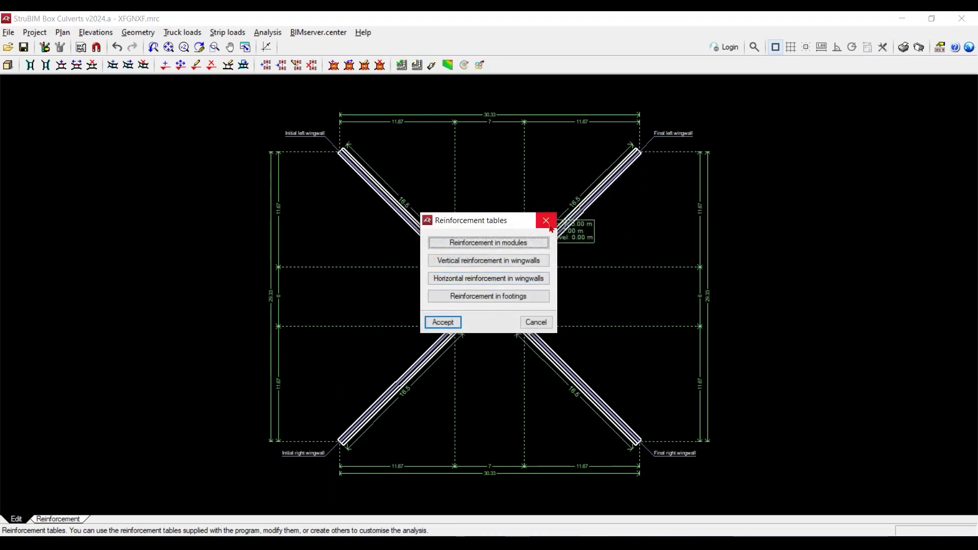
{"action": "left_click", "coordinate": [443, 322]}
Check the view settings for vertical levels, plan dimensions and load coordinates, and close them.
{"action": "left_click", "coordinate": [34, 32]}
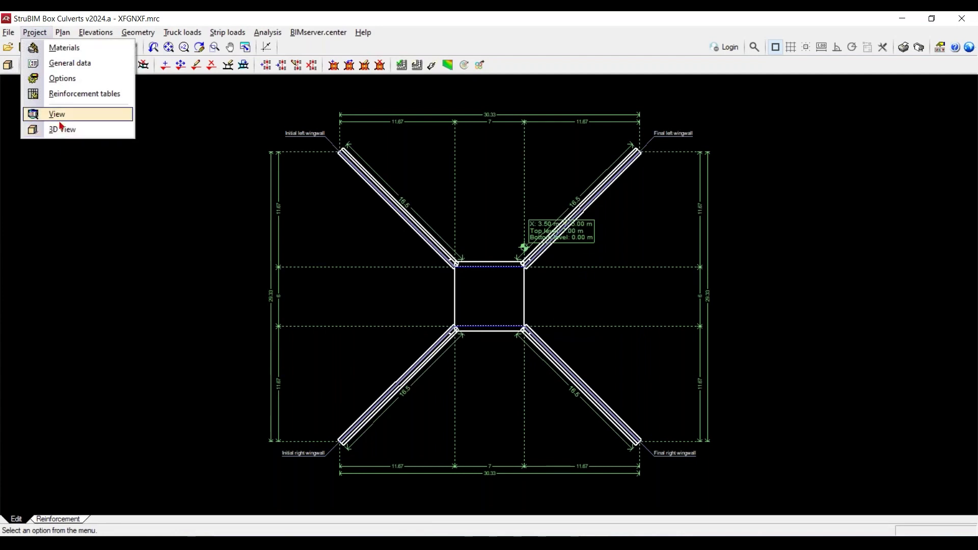
{"action": "left_click", "coordinate": [59, 116]}
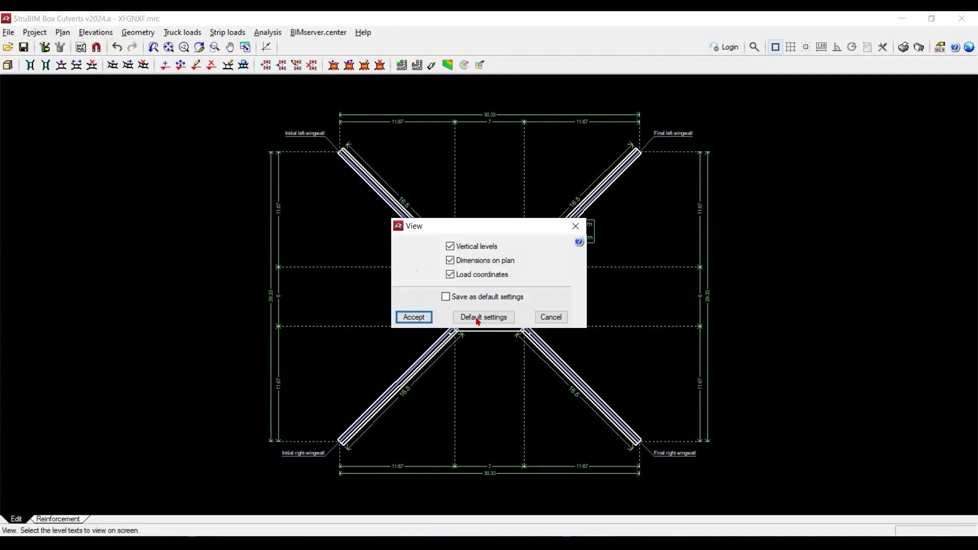
{"action": "left_click", "coordinate": [575, 225]}
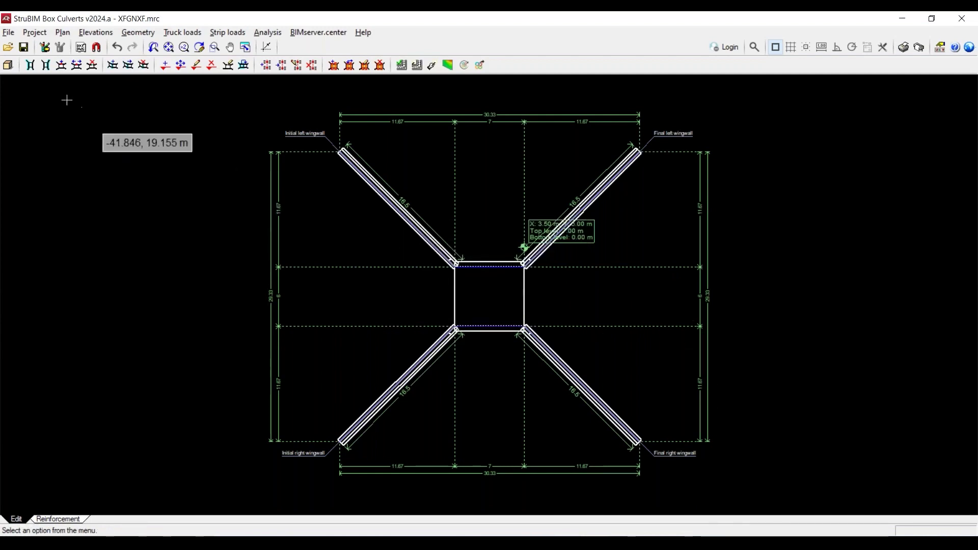
{"action": "left_click", "coordinate": [35, 32]}
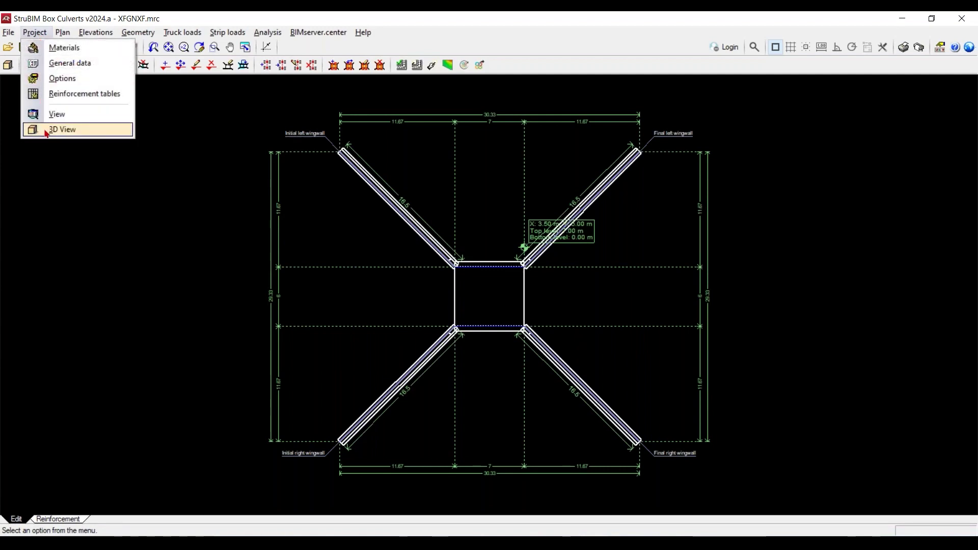
{"action": "left_click", "coordinate": [112, 191]}
Edit the level point at the culvert's upper right corner, setting its bottom level to -2.00 m.
{"action": "left_click", "coordinate": [62, 32]}
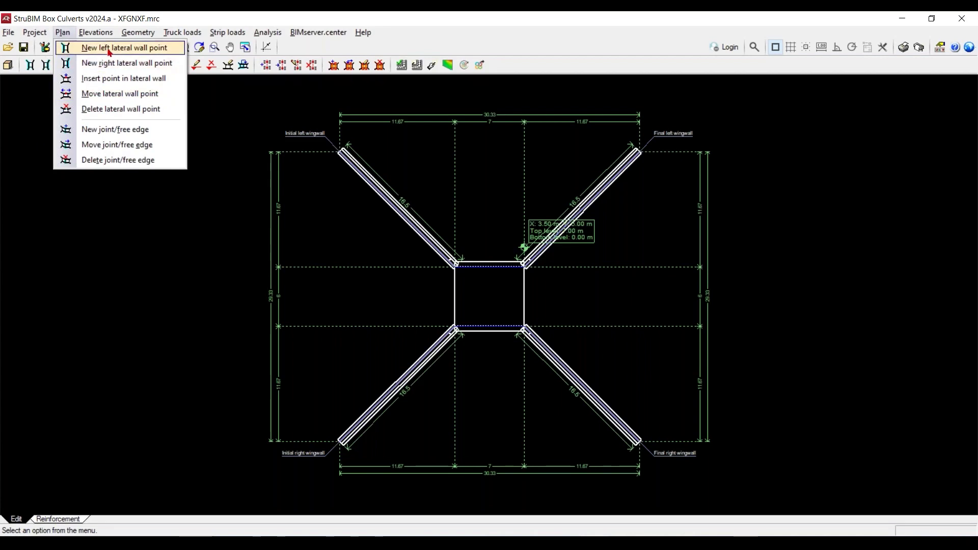
{"action": "mouse_move", "coordinate": [80, 34]}
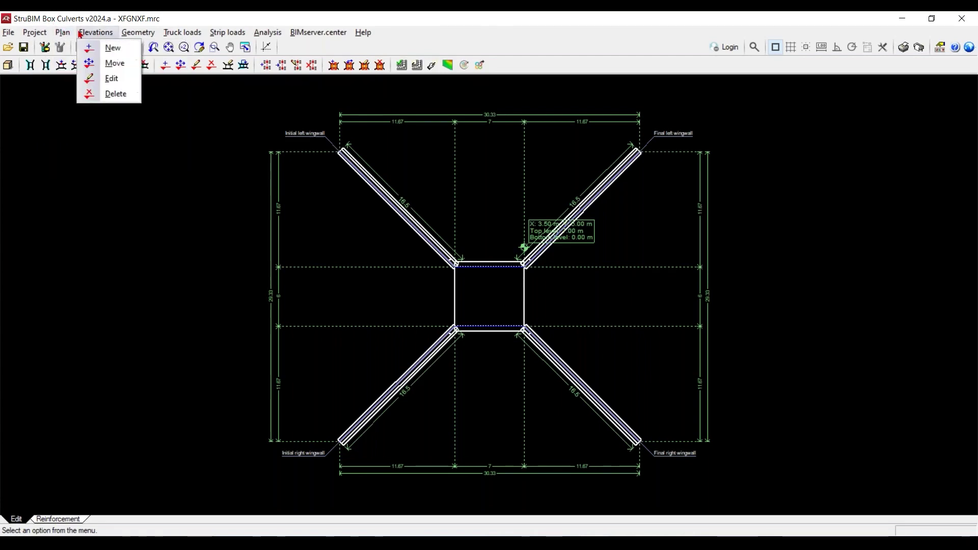
{"action": "left_click", "coordinate": [112, 79]}
{"action": "left_click", "coordinate": [525, 248]}
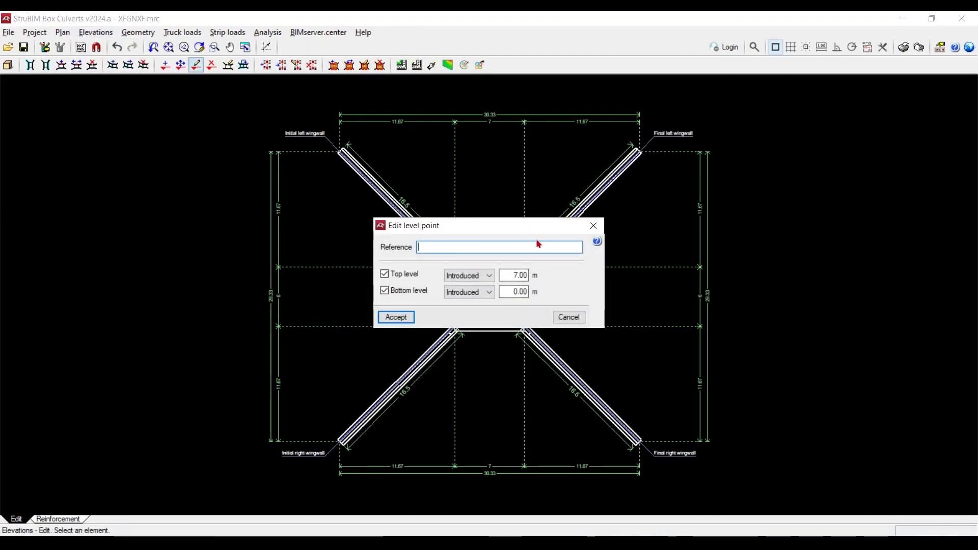
{"action": "left_click_drag", "start_coordinate": [511, 232], "coordinate": [289, 192]}
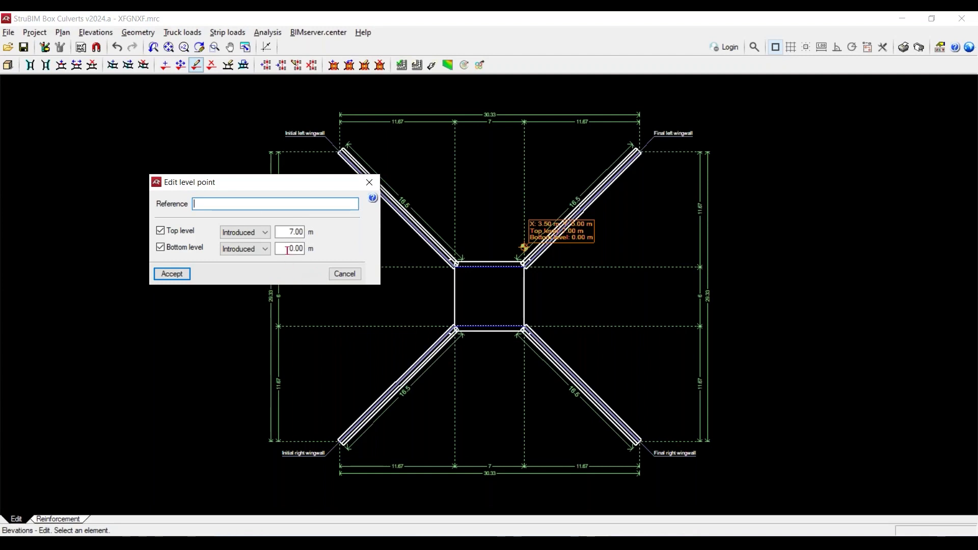
{"action": "left_click_drag", "start_coordinate": [287, 249], "coordinate": [316, 250]}
{"action": "key", "text": "BackSpace"}
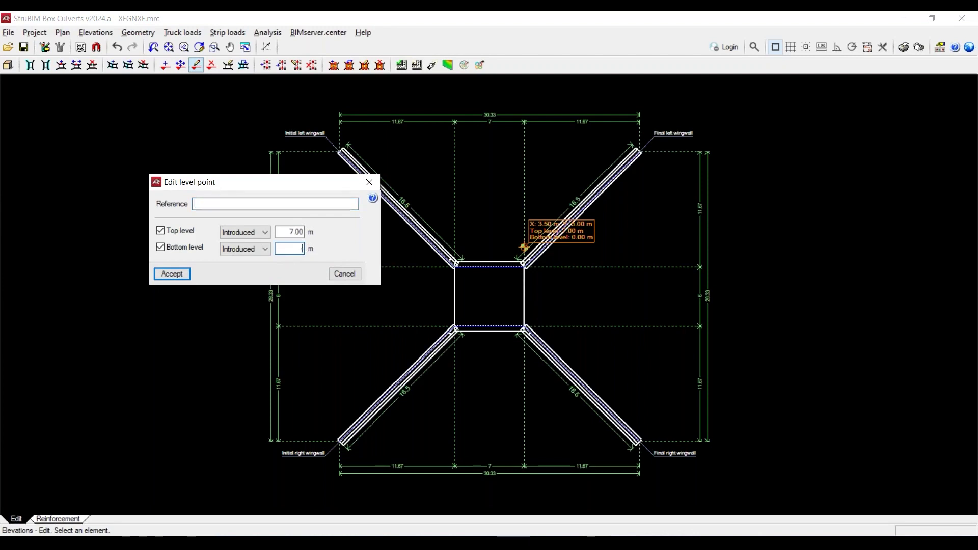
{"action": "type", "text": "-2.00"}
{"action": "left_click", "coordinate": [172, 274]}
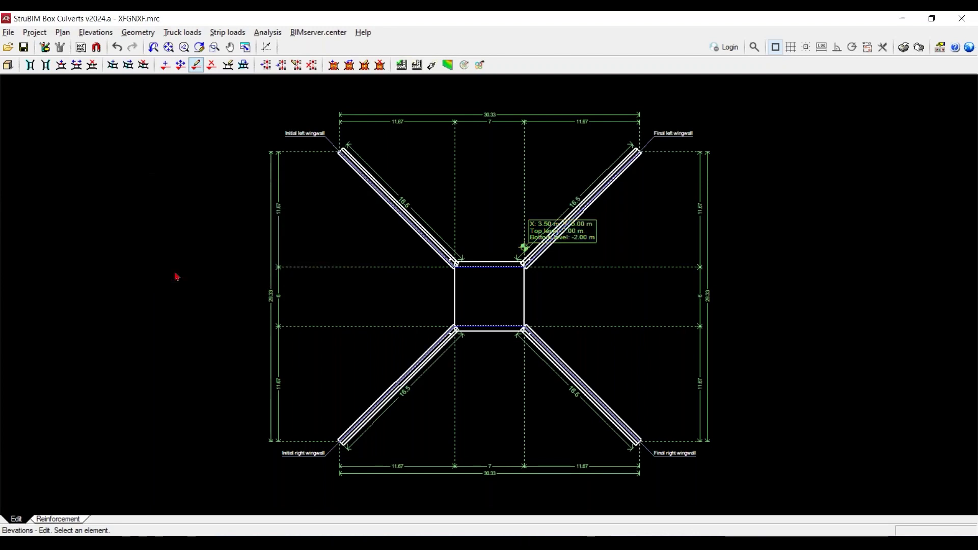
Inspect the culvert with the lowered bottom level in the 3D view, orbiting around it, and close the view.
{"action": "left_click", "coordinate": [8, 65]}
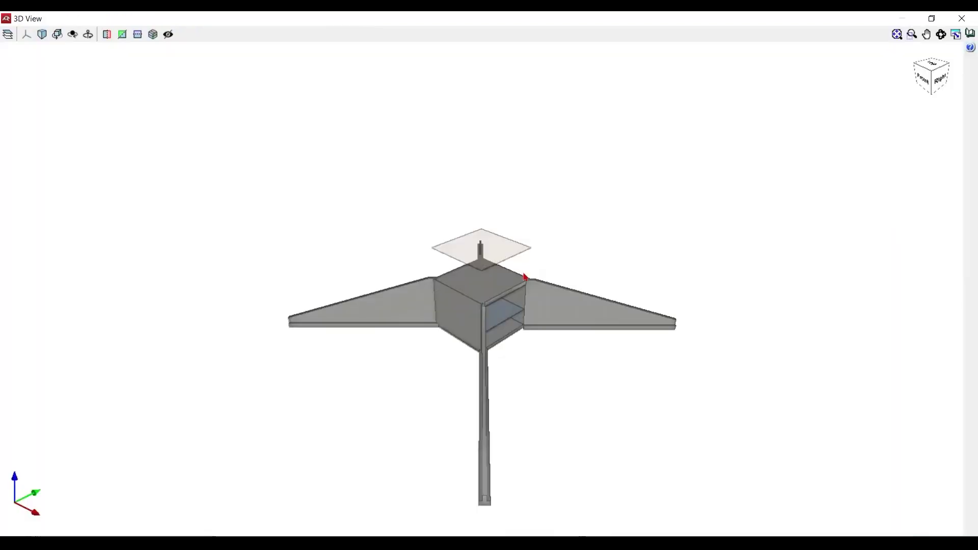
{"action": "middle_click_drag", "start_coordinate": [528, 306], "coordinate": [386, 269]}
{"action": "middle_click_drag", "start_coordinate": [511, 256], "coordinate": [509, 261]}
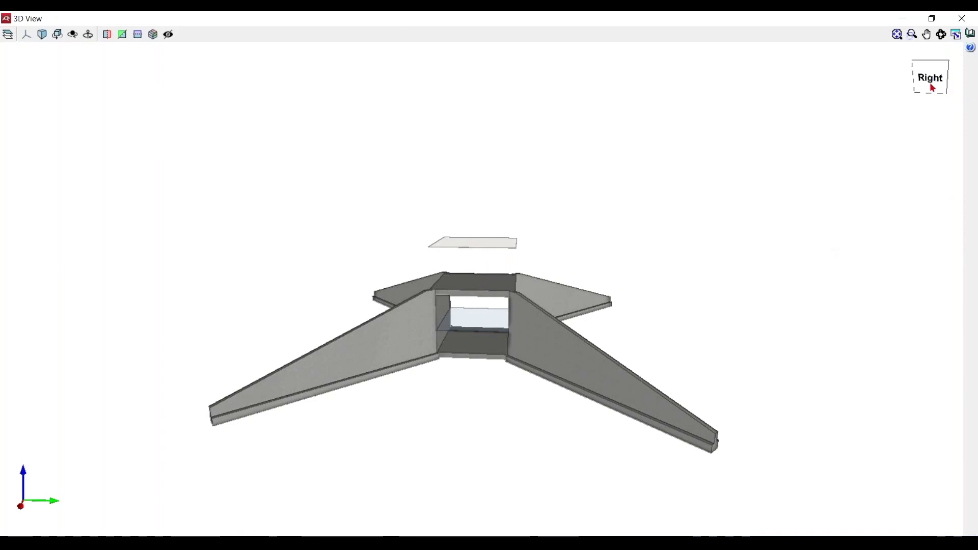
{"action": "left_click", "coordinate": [962, 19]}
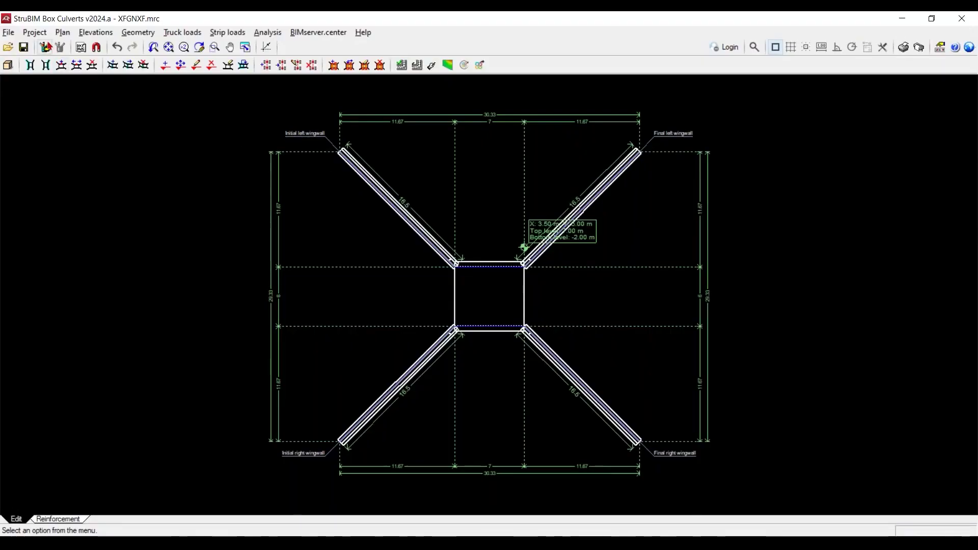
Set the bottom level of the same level point back to 0.00 m and accept.
{"action": "left_click", "coordinate": [62, 32]}
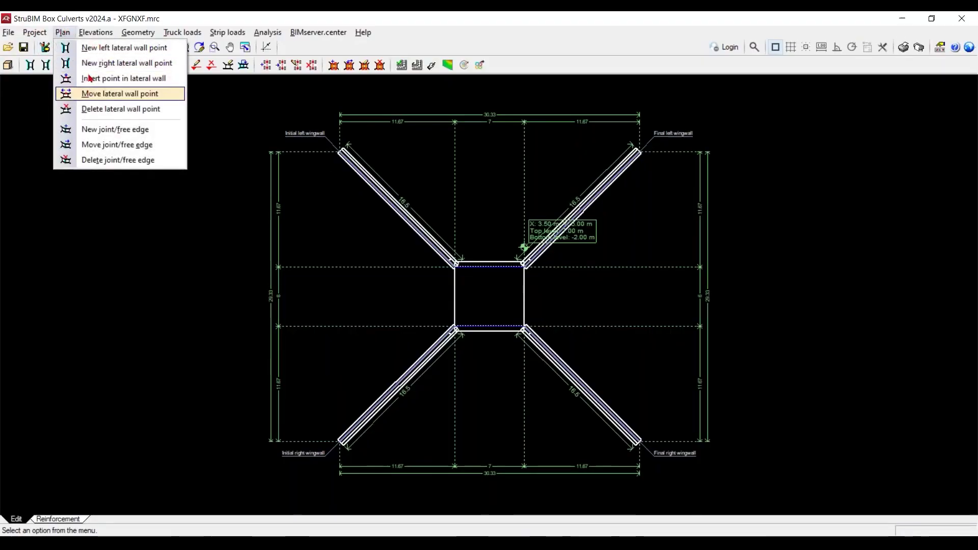
{"action": "mouse_move", "coordinate": [96, 32]}
{"action": "left_click", "coordinate": [111, 78]}
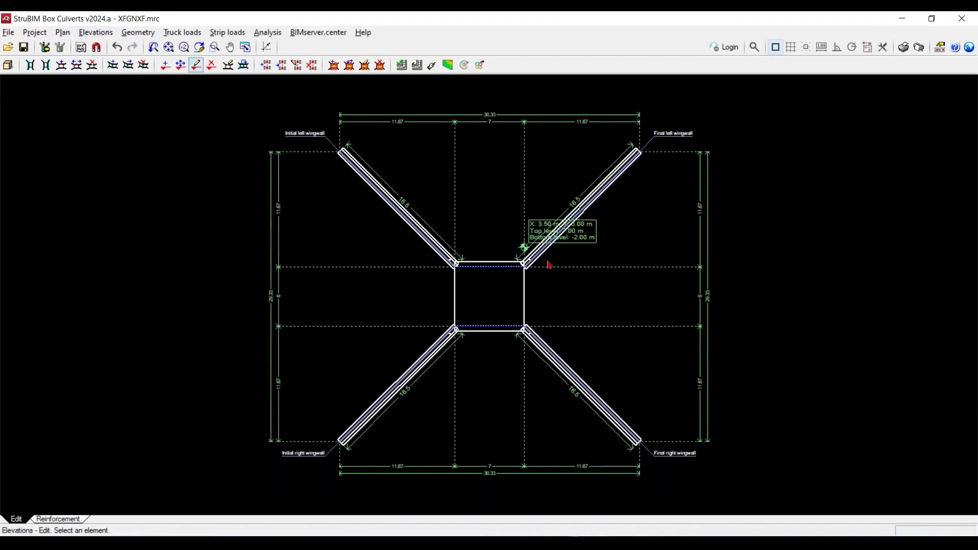
{"action": "left_click", "coordinate": [525, 248]}
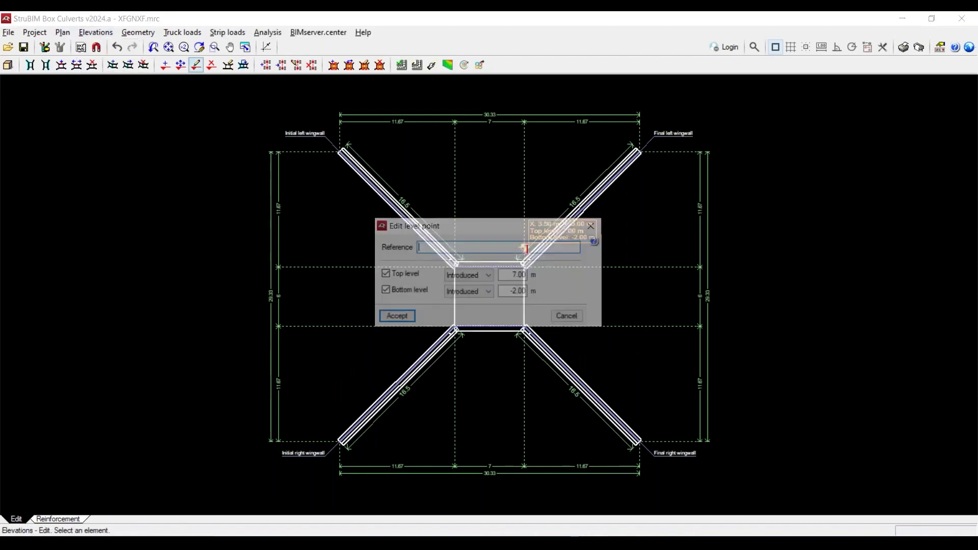
{"action": "double_click", "coordinate": [515, 291]}
{"action": "type", "text": "0"}
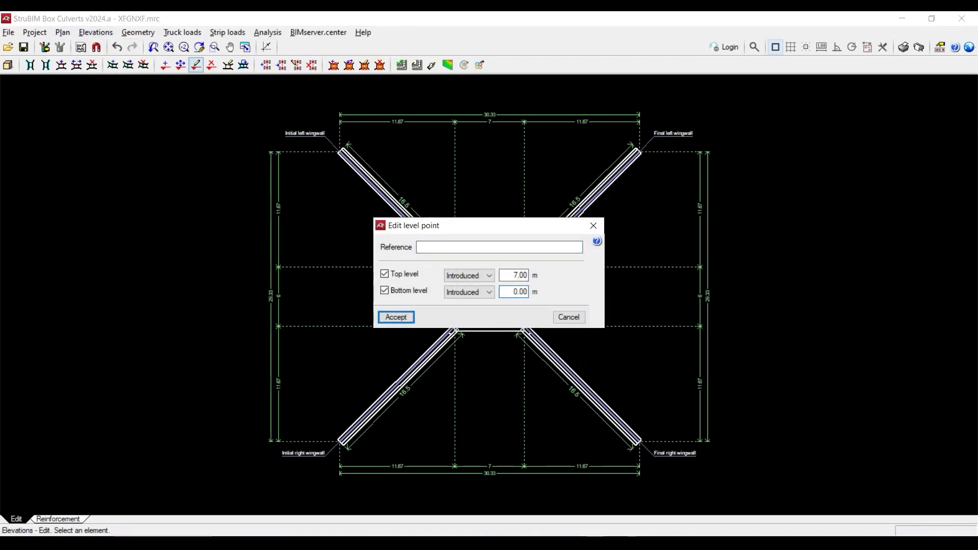
{"action": "key", "text": "Tab"}
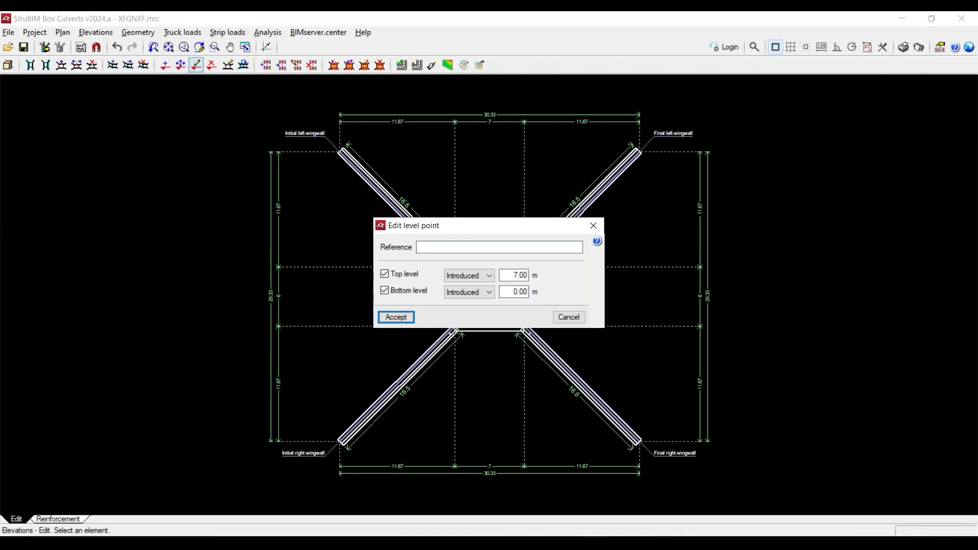
{"action": "left_click", "coordinate": [396, 317]}
Examine the box culvert, its wingwalls and the planes above and inside it from several sides in 3D, and close the view.
{"action": "left_click", "coordinate": [9, 68]}
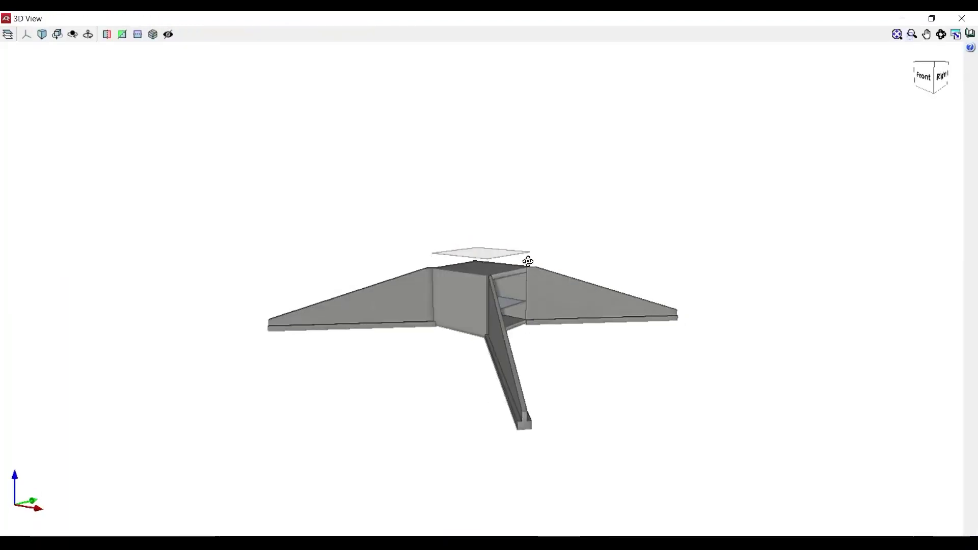
{"action": "left_click_drag", "start_coordinate": [529, 261], "coordinate": [494, 250]}
{"action": "scroll", "coordinate": [495, 250], "scroll_direction": "up", "scroll_amount": 3}
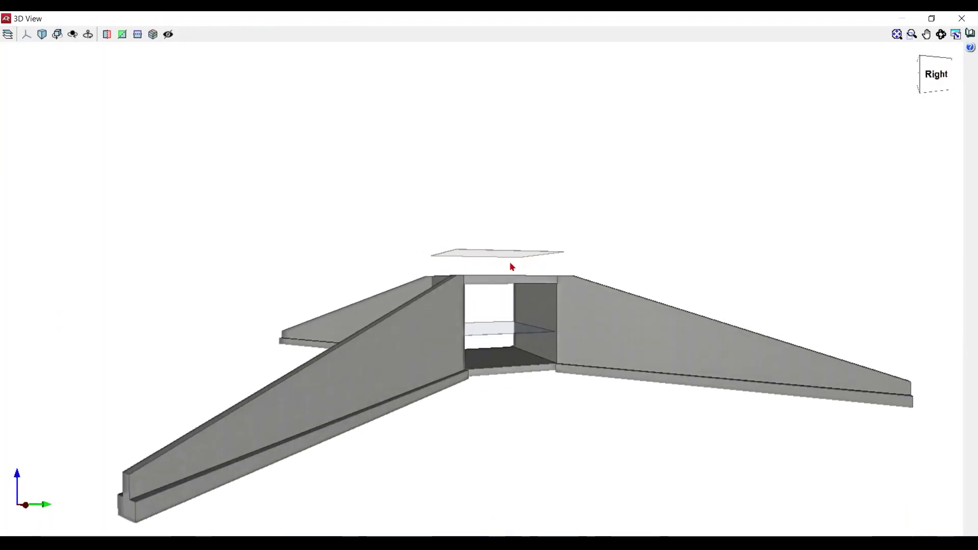
{"action": "left_click_drag", "start_coordinate": [510, 264], "coordinate": [417, 332]}
{"action": "left_click_drag", "start_coordinate": [382, 362], "coordinate": [415, 306]}
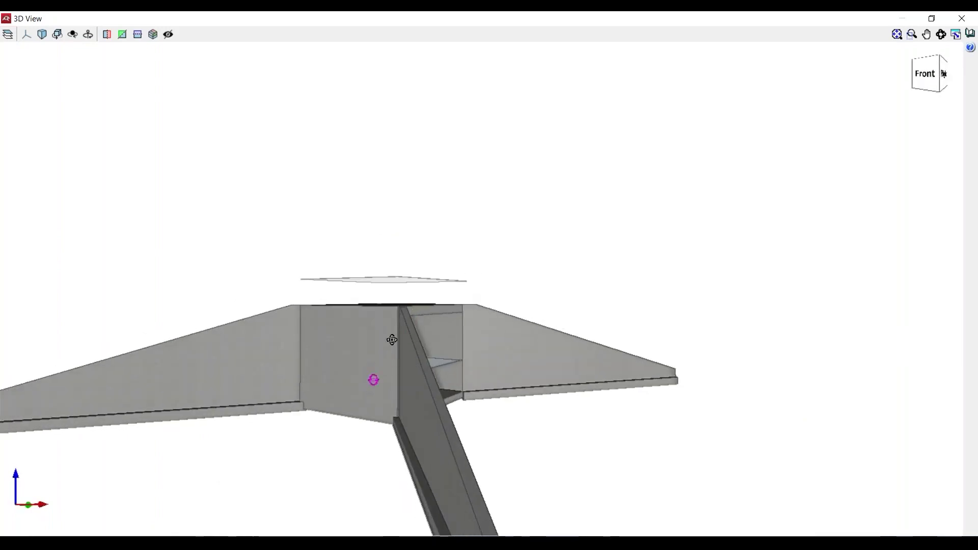
{"action": "left_click_drag", "start_coordinate": [371, 377], "coordinate": [460, 314]}
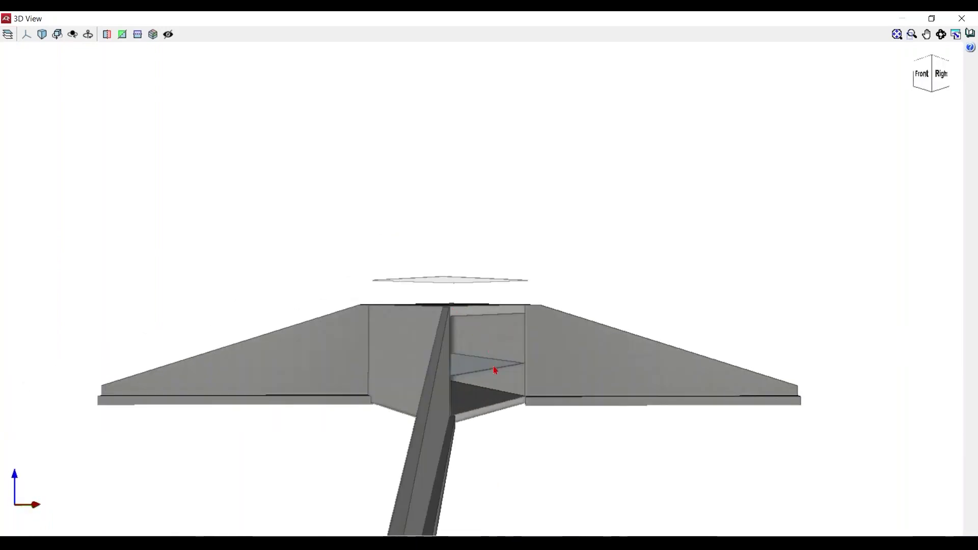
{"action": "left_click_drag", "start_coordinate": [494, 369], "coordinate": [580, 369]}
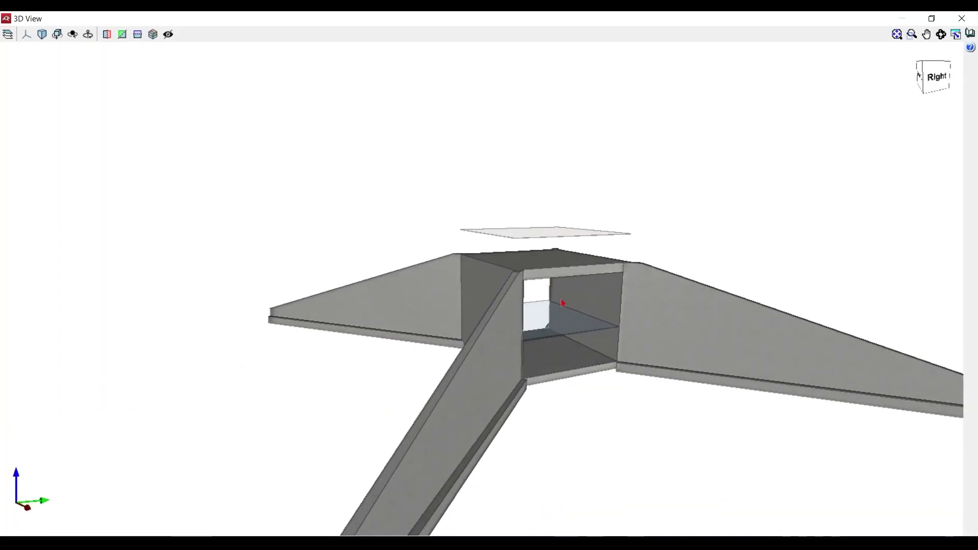
{"action": "mouse_move", "coordinate": [683, 332]}
{"action": "left_mouse_down"}
{"action": "mouse_move", "coordinate": [399, 366]}
{"action": "mouse_move", "coordinate": [514, 346]}
{"action": "mouse_move", "coordinate": [487, 365]}
{"action": "mouse_move", "coordinate": [620, 312]}
{"action": "mouse_move", "coordinate": [674, 336]}
{"action": "mouse_move", "coordinate": [710, 332]}
{"action": "mouse_move", "coordinate": [375, 160]}
{"action": "left_mouse_up"}
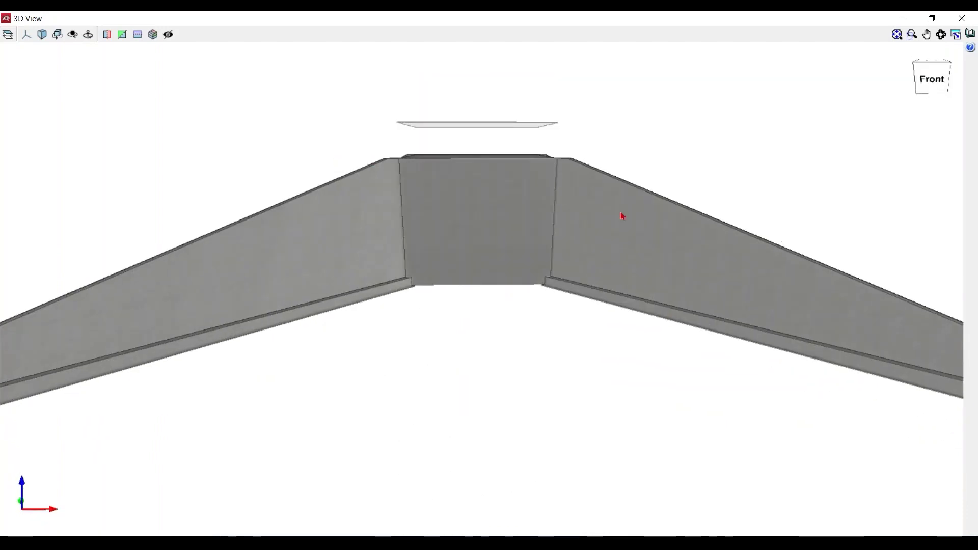
{"action": "mouse_move", "coordinate": [484, 280]}
{"action": "left_mouse_down"}
{"action": "mouse_move", "coordinate": [482, 295]}
{"action": "mouse_move", "coordinate": [488, 253]}
{"action": "mouse_move", "coordinate": [468, 273]}
{"action": "left_mouse_up"}
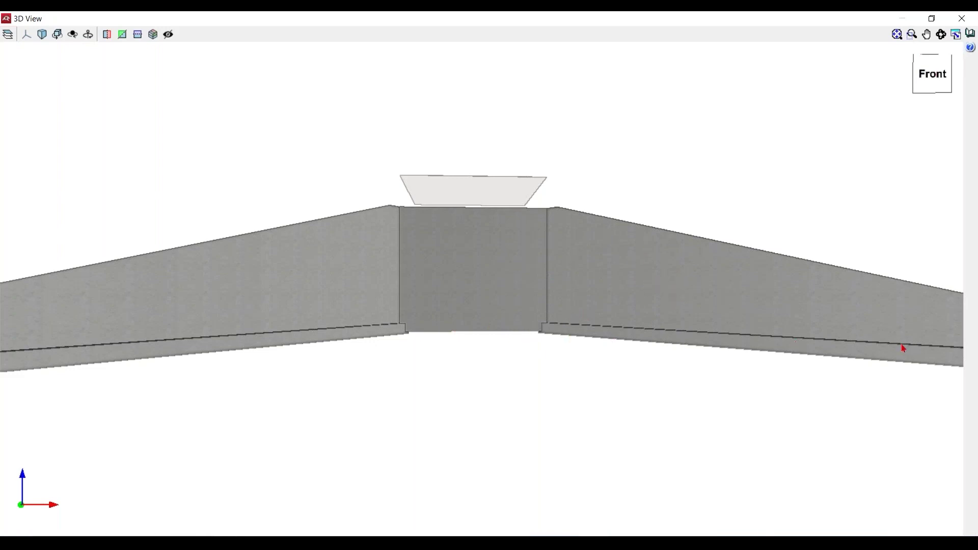
{"action": "left_click", "coordinate": [962, 18]}
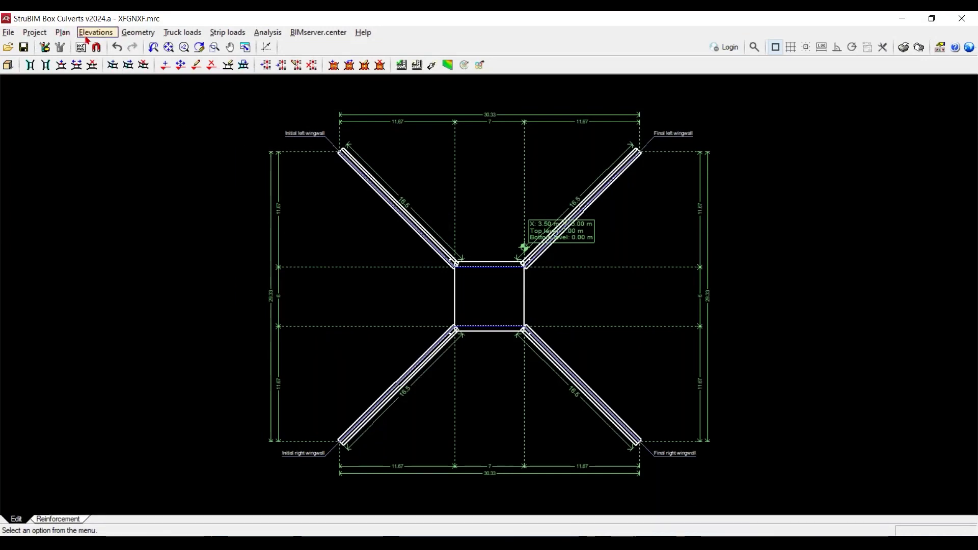
Edit the culvert module's geometry, adding a 20 cm thick division perpendicular to the left wall with 200 cm initial and final spans.
{"action": "left_click", "coordinate": [138, 32]}
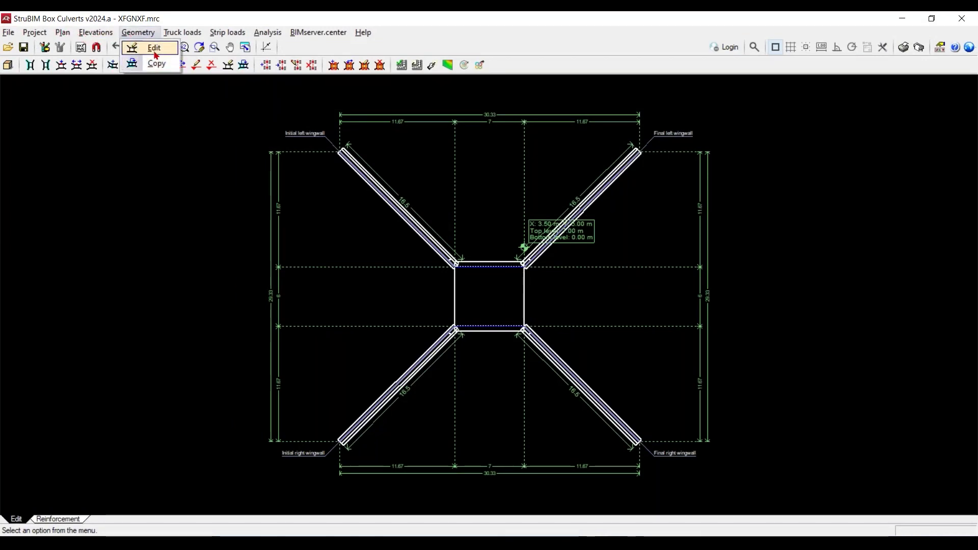
{"action": "left_click", "coordinate": [151, 48]}
{"action": "left_click", "coordinate": [493, 280]}
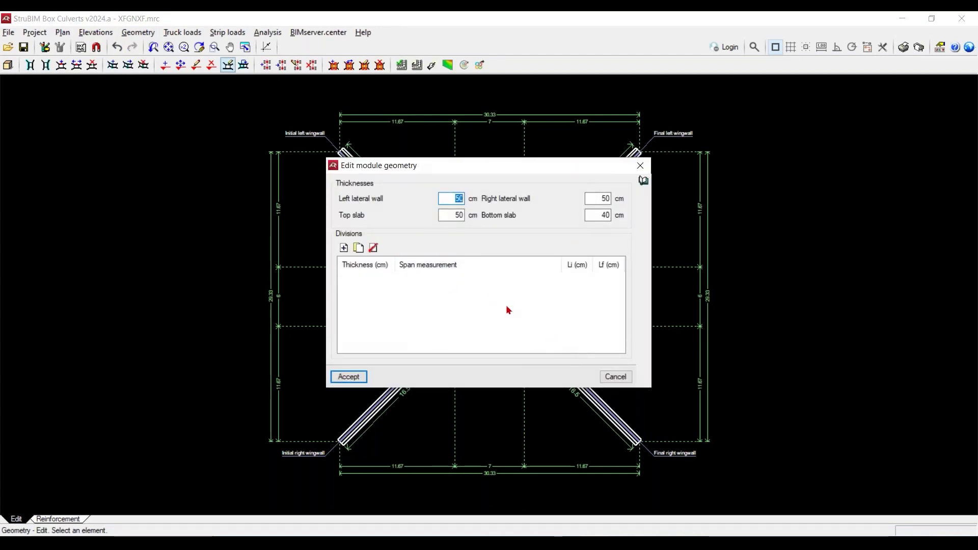
{"action": "left_click_drag", "start_coordinate": [506, 166], "coordinate": [250, 138]}
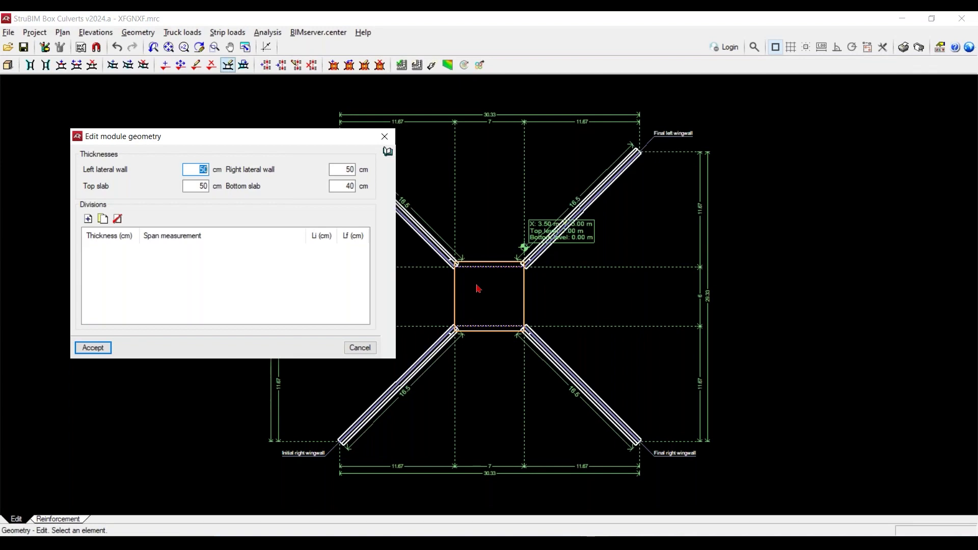
{"action": "left_click", "coordinate": [88, 219]}
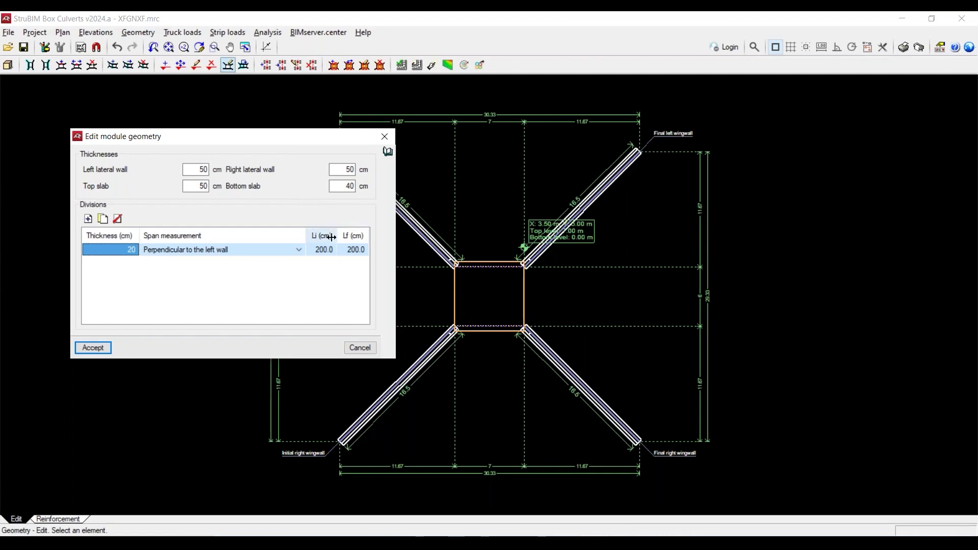
{"action": "left_click", "coordinate": [93, 348]}
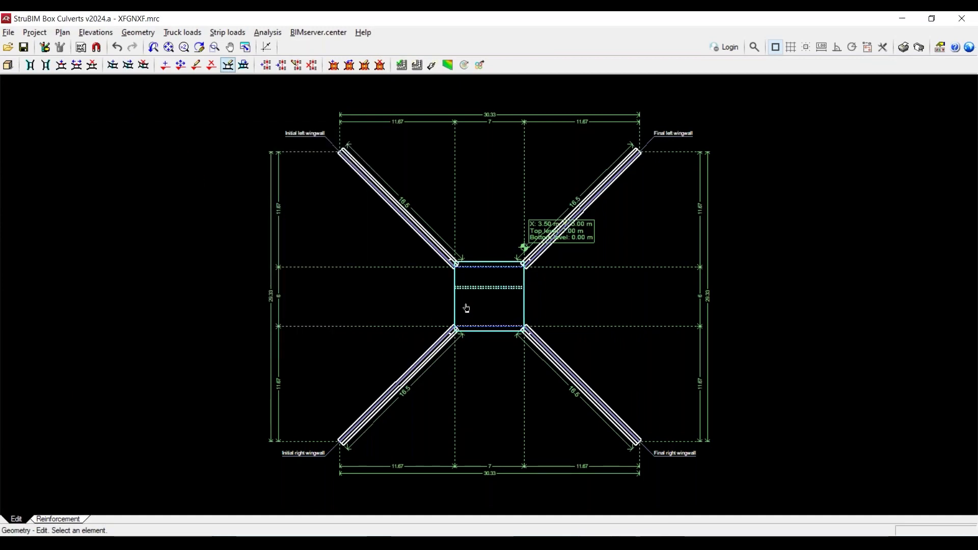
Inspect the culvert's inner dividing wall in the 3D view from the entrance side, and close the view.
{"action": "scroll", "coordinate": [512, 297], "scroll_direction": "up", "scroll_amount": 3}
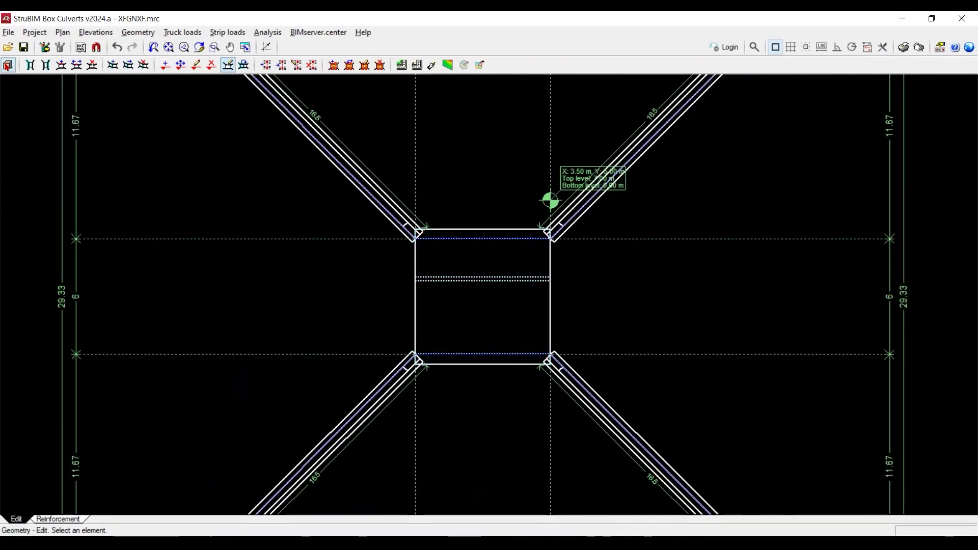
{"action": "left_click", "coordinate": [8, 65]}
{"action": "mouse_move", "coordinate": [415, 287]}
{"action": "middle_mouse_down"}
{"action": "mouse_move", "coordinate": [384, 318]}
{"action": "mouse_move", "coordinate": [399, 310]}
{"action": "middle_mouse_up"}
{"action": "scroll", "coordinate": [594, 326], "scroll_direction": "up", "scroll_amount": 4}
{"action": "scroll", "coordinate": [512, 301], "scroll_direction": "up", "scroll_amount": 3}
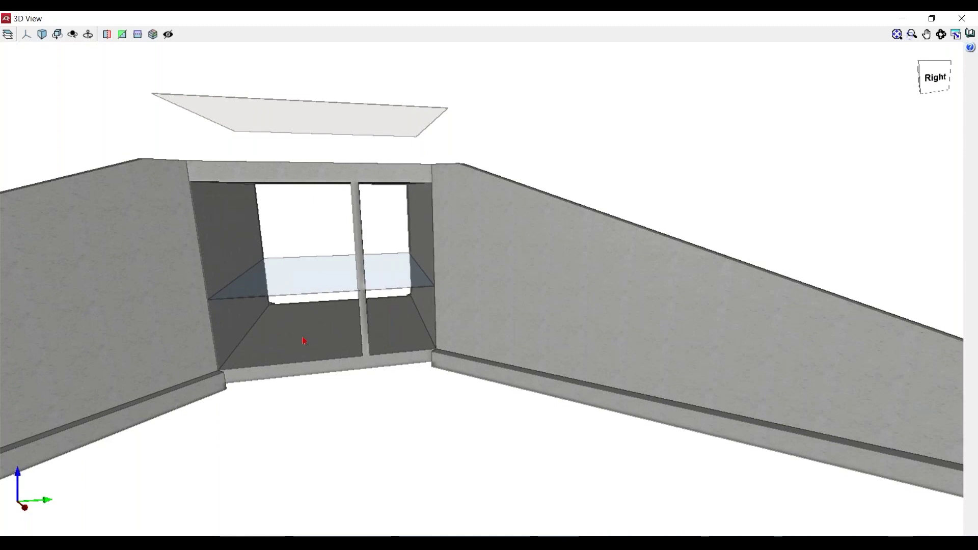
{"action": "left_click", "coordinate": [961, 19]}
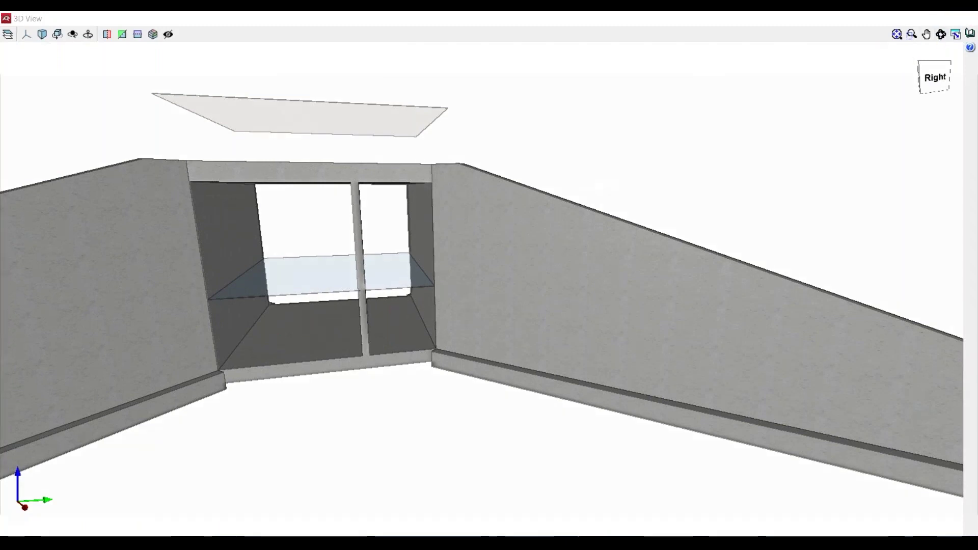
Open a truck load on the culvert for editing, enlarge its dialog and examine the wheel data of the IAP-98 truck.
{"action": "left_click", "coordinate": [191, 34]}
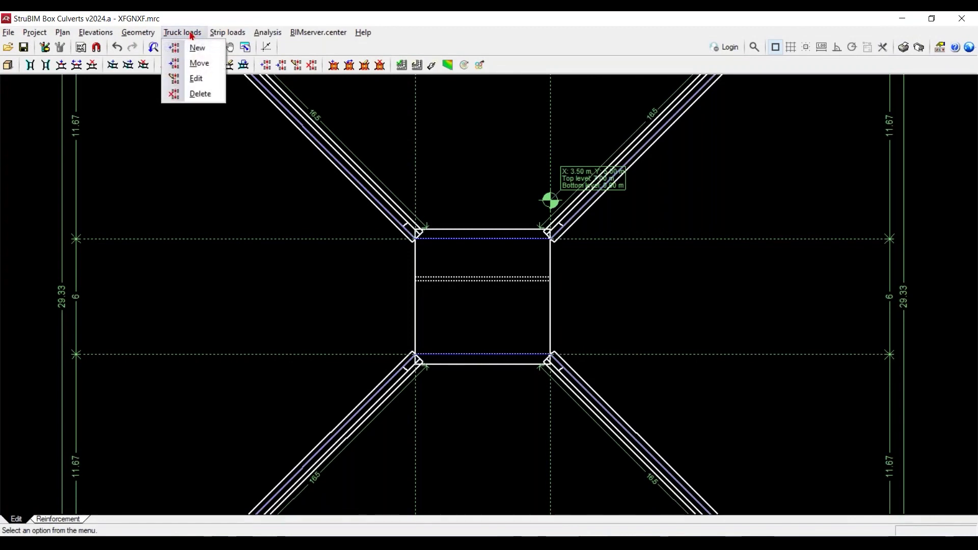
{"action": "left_click", "coordinate": [197, 79]}
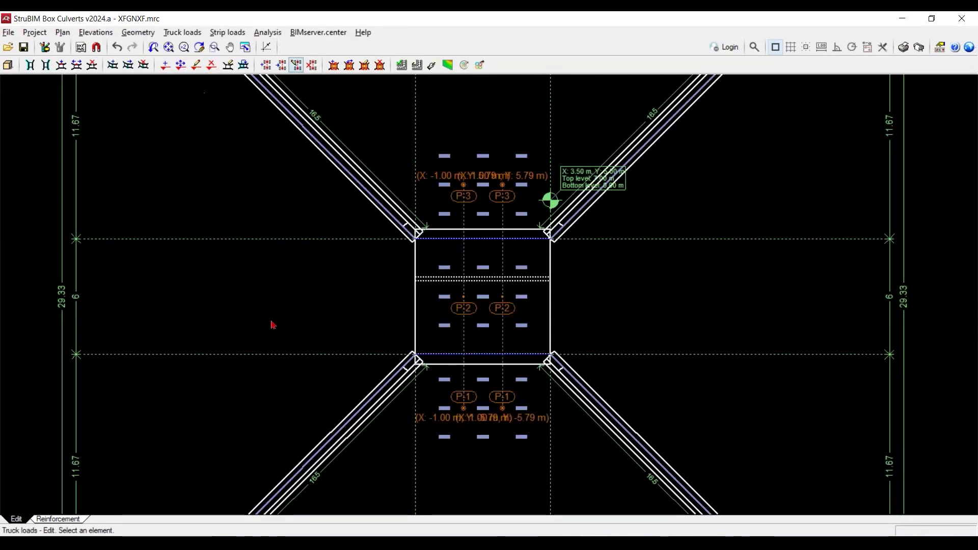
{"action": "middle_click_drag", "start_coordinate": [326, 339], "coordinate": [387, 321]}
{"action": "left_click", "coordinate": [525, 291]}
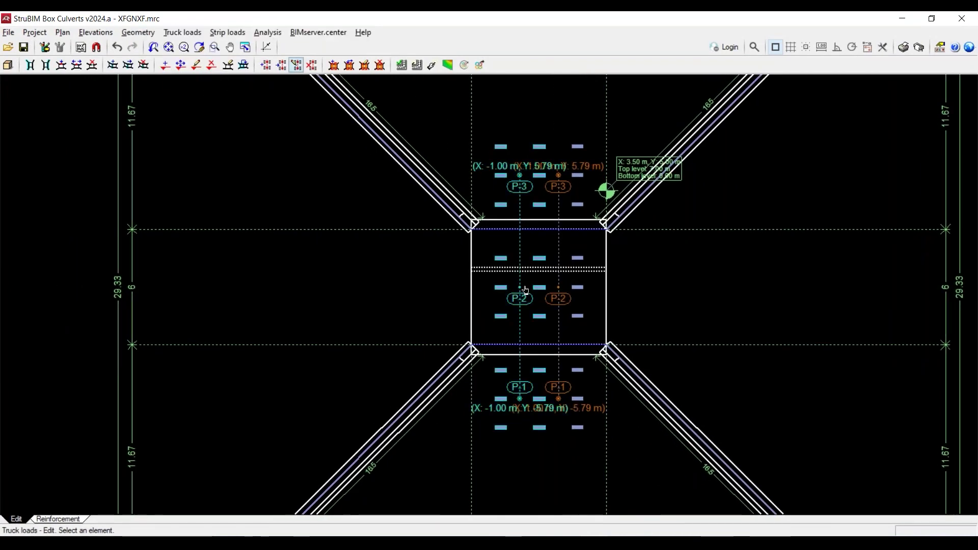
{"action": "left_click", "coordinate": [552, 290]}
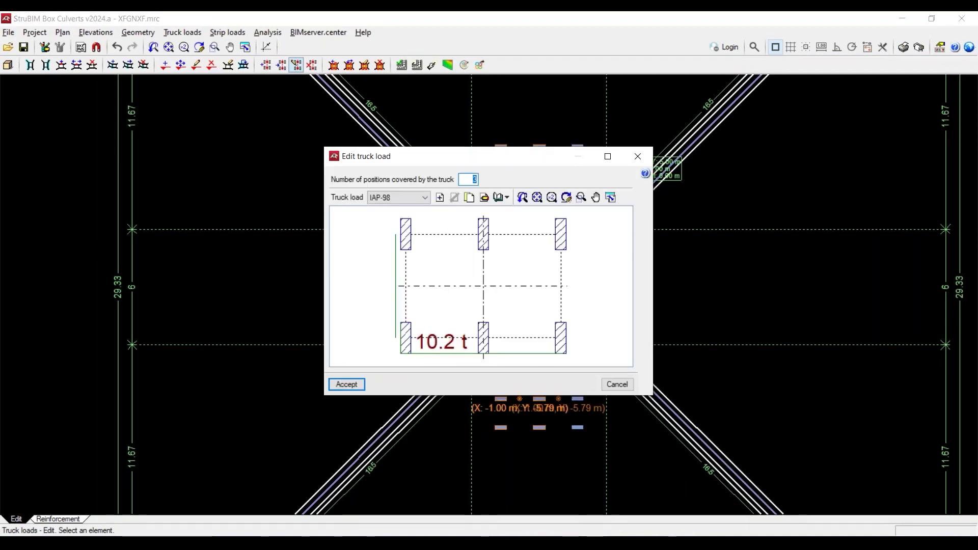
{"action": "left_click", "coordinate": [607, 156]}
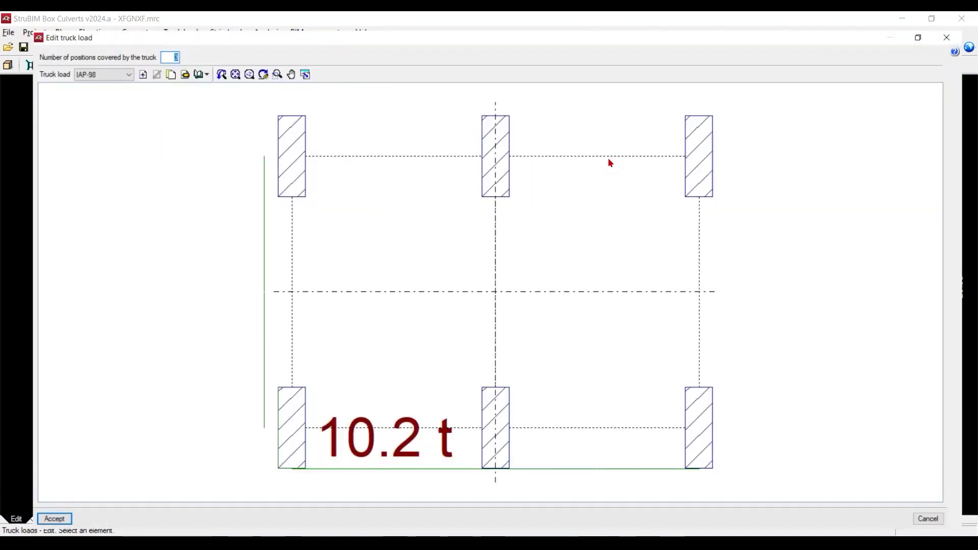
{"action": "left_click", "coordinate": [160, 57]}
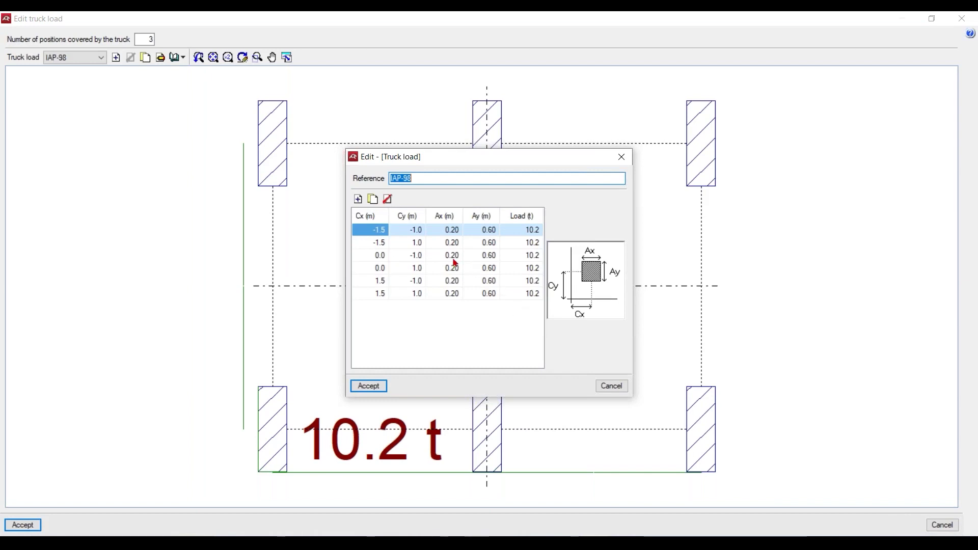
{"action": "left_click", "coordinate": [621, 157]}
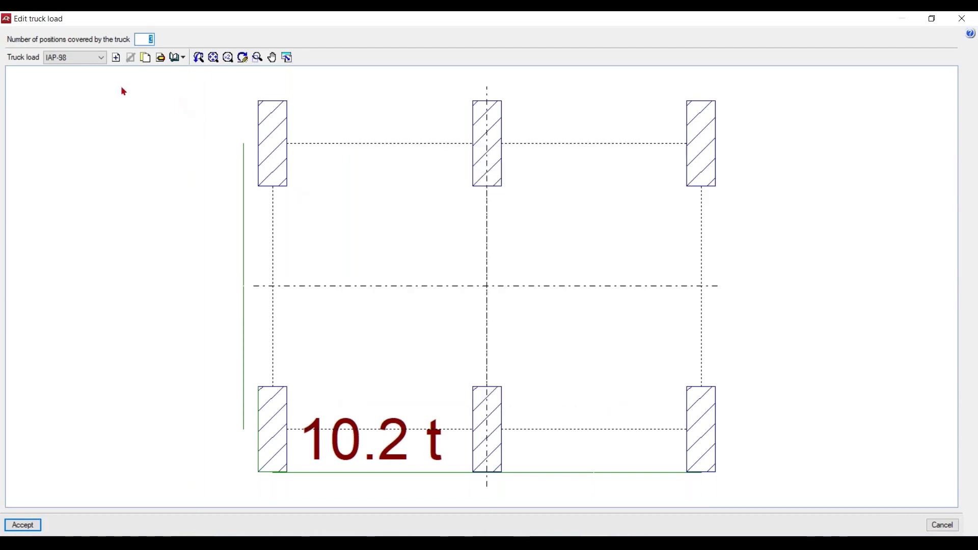
Draft a new truck load with the reference NMCVBNM and ten load rows, and discard it.
{"action": "left_click", "coordinate": [117, 57]}
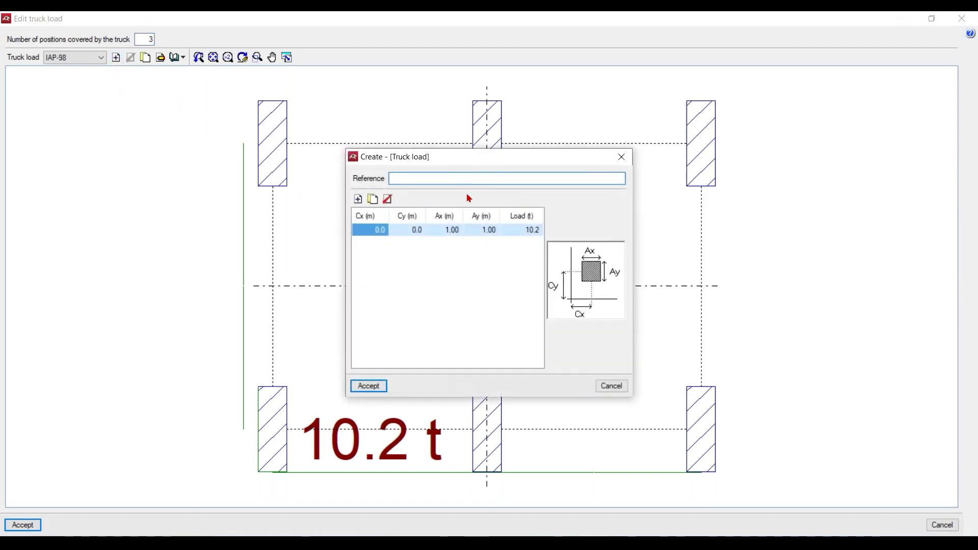
{"action": "type", "text": "NMCVBNM"}
{"action": "left_click", "coordinate": [359, 200]}
{"action": "left_click", "coordinate": [359, 200]}
{"action": "left_click", "coordinate": [359, 200]}
{"action": "left_click", "coordinate": [358, 199]}
{"action": "left_click", "coordinate": [358, 200]}
{"action": "left_click", "coordinate": [358, 200]}
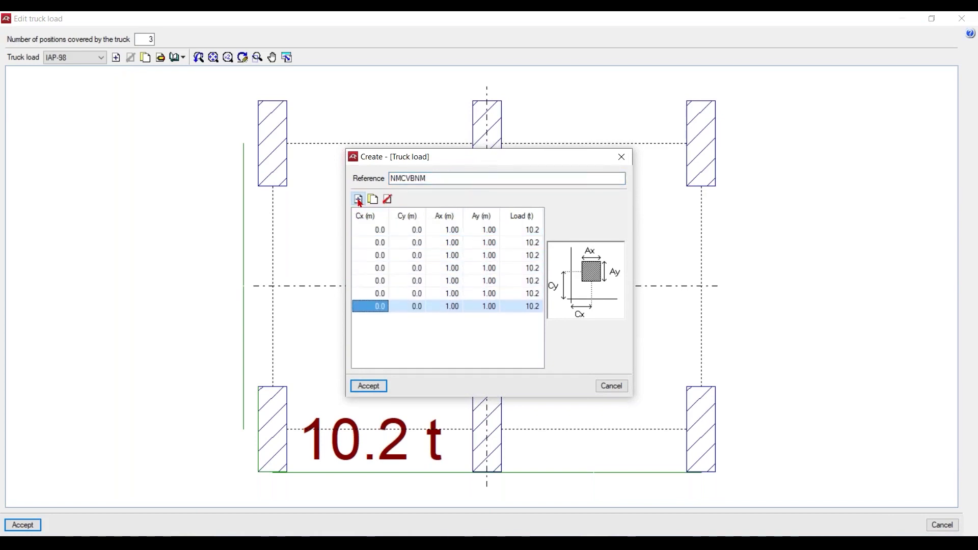
{"action": "left_click", "coordinate": [358, 200]}
{"action": "left_click", "coordinate": [359, 199]}
{"action": "left_click", "coordinate": [359, 200]}
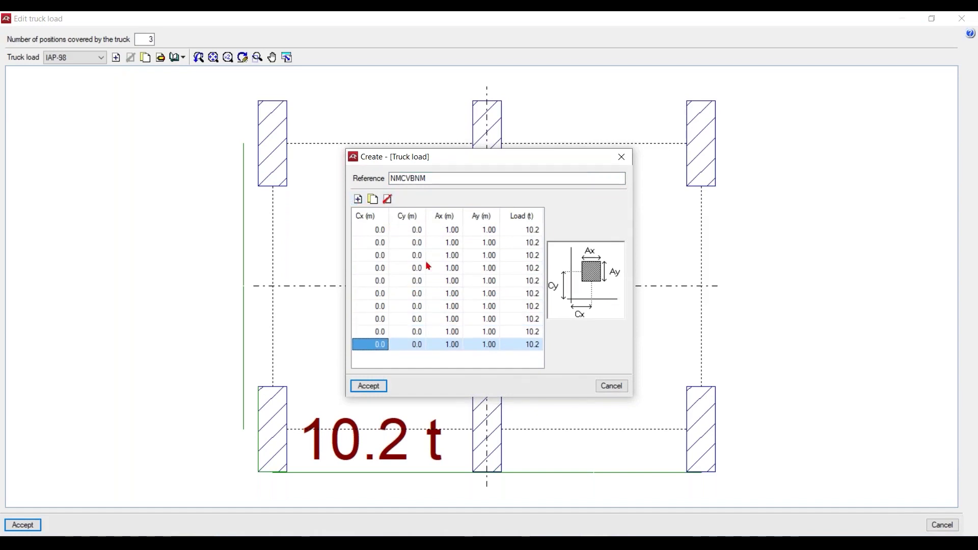
{"action": "left_click", "coordinate": [621, 157]}
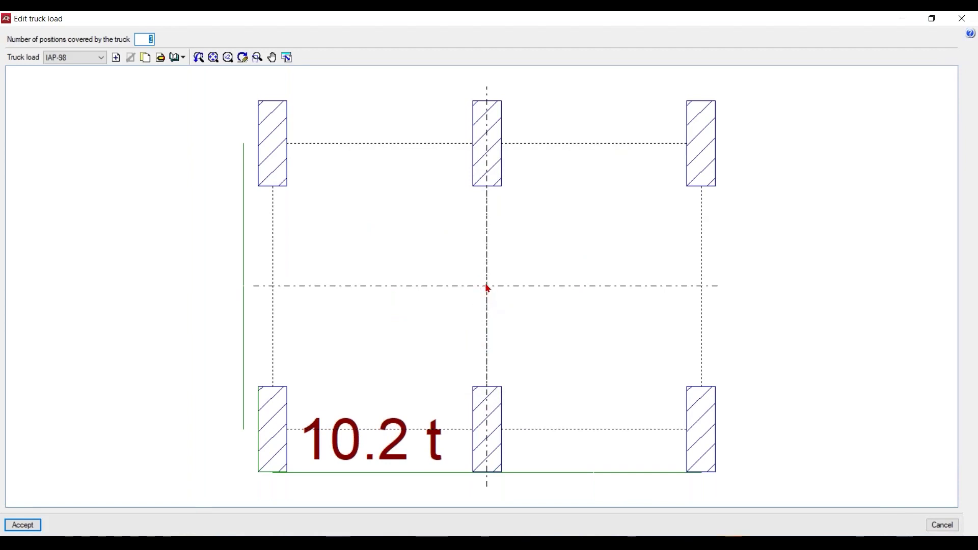
Review each wheel's position, dimensions and load in the IAP-98 truck definition against the truck drawing, and close it.
{"action": "left_click", "coordinate": [161, 57]}
{"action": "left_click_drag", "start_coordinate": [489, 164], "coordinate": [742, 113]}
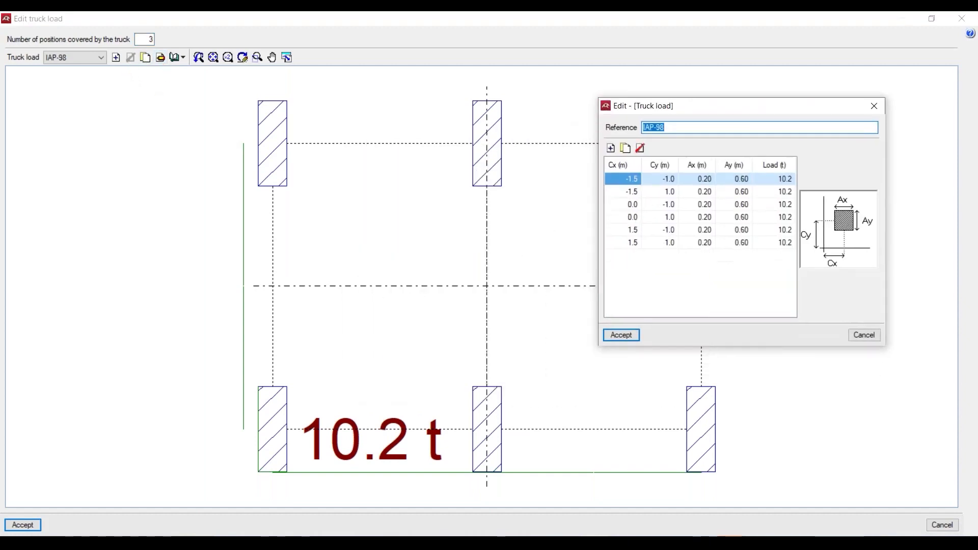
{"action": "left_click", "coordinate": [633, 195]}
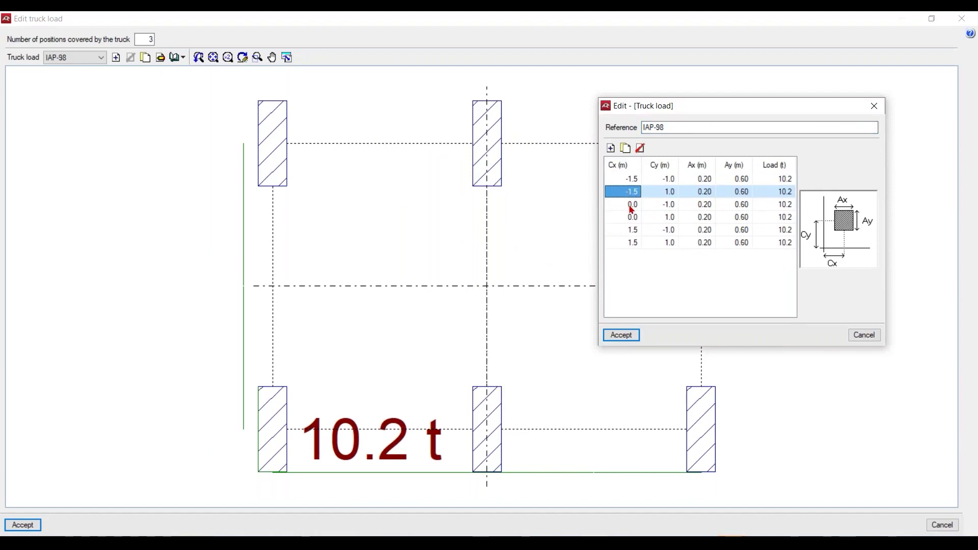
{"action": "left_click", "coordinate": [632, 209]}
{"action": "left_click", "coordinate": [632, 218]}
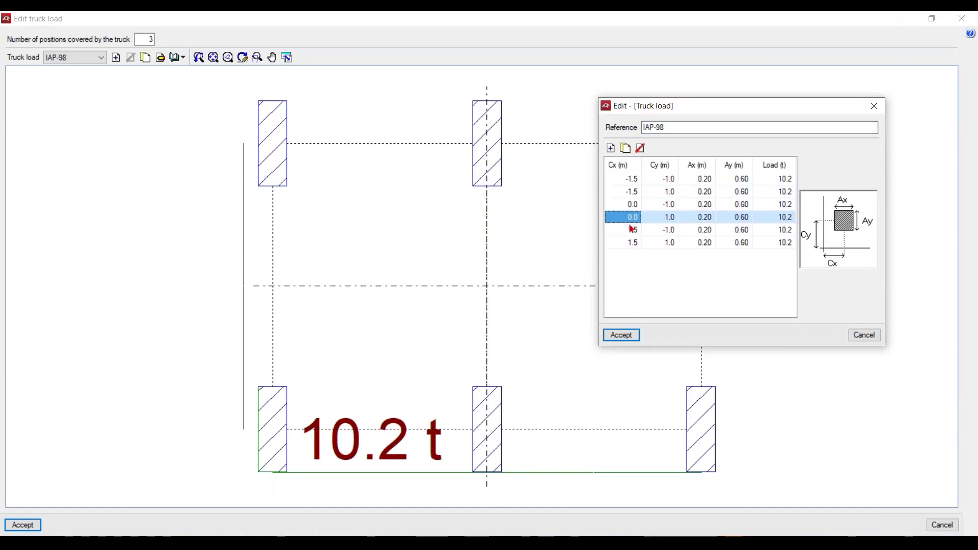
{"action": "left_click", "coordinate": [632, 231]}
{"action": "left_click", "coordinate": [632, 243]}
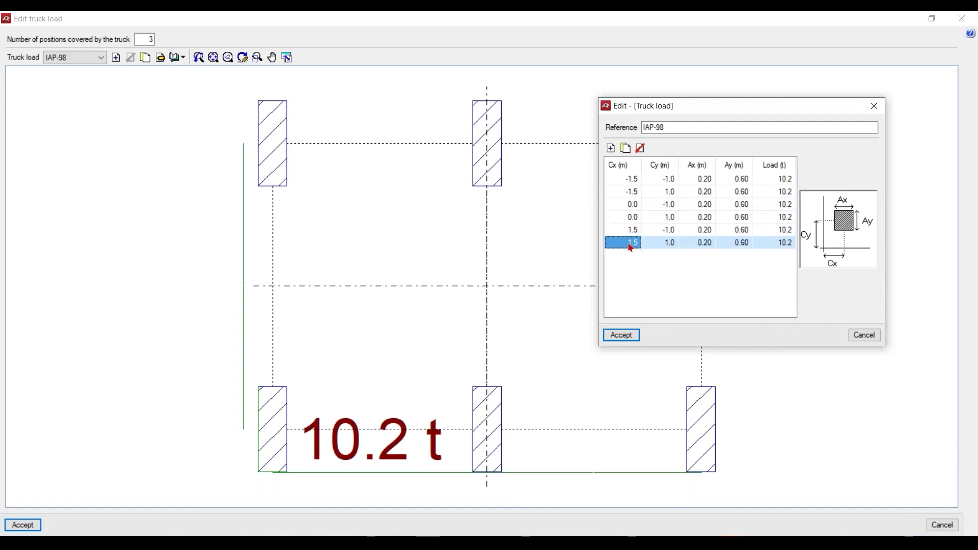
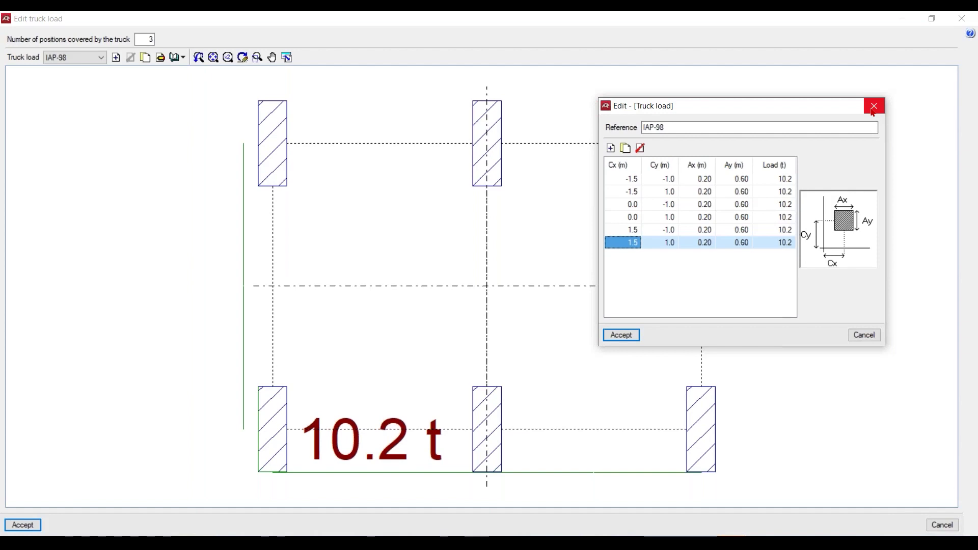
{"action": "left_click", "coordinate": [872, 109]}
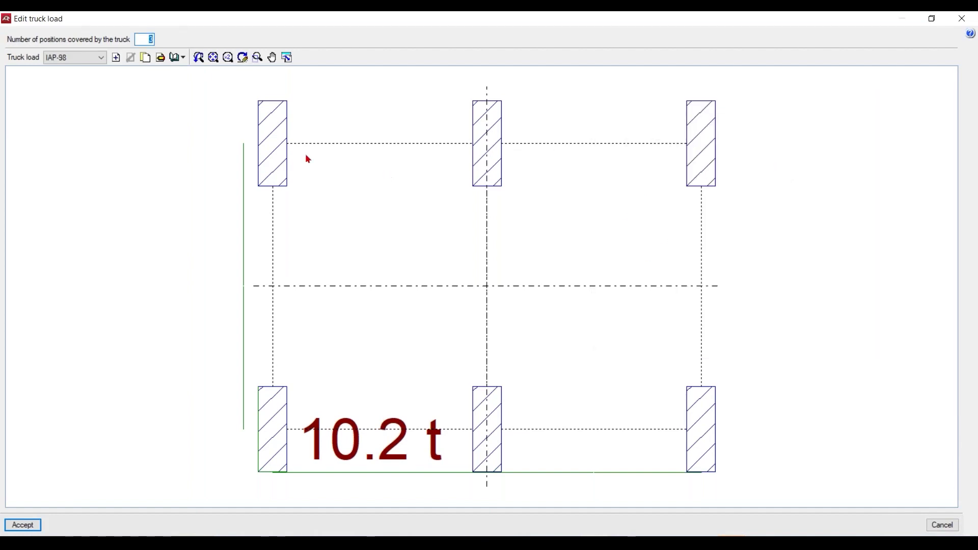
Open the predefined truck load import and select both RSA classes, the NBR Classe 45, 30 and 12 loads, and the Bc, Br and Bt systems.
{"action": "left_click", "coordinate": [183, 59]}
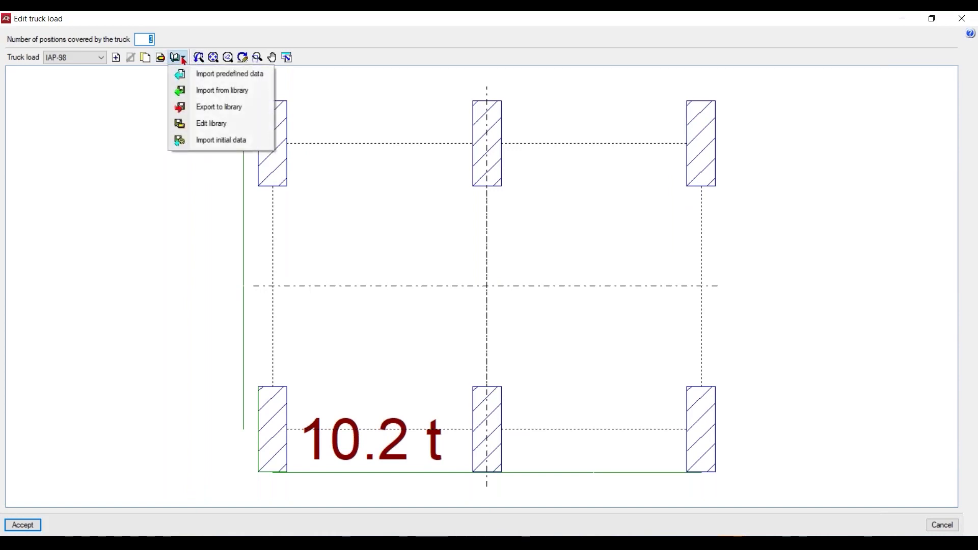
{"action": "left_click", "coordinate": [207, 77]}
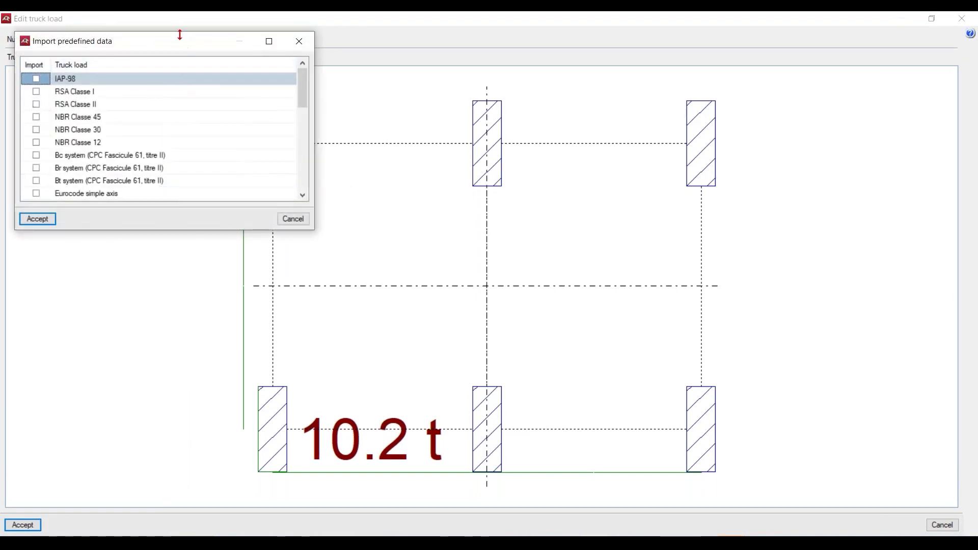
{"action": "left_click_drag", "start_coordinate": [189, 45], "coordinate": [585, 34]}
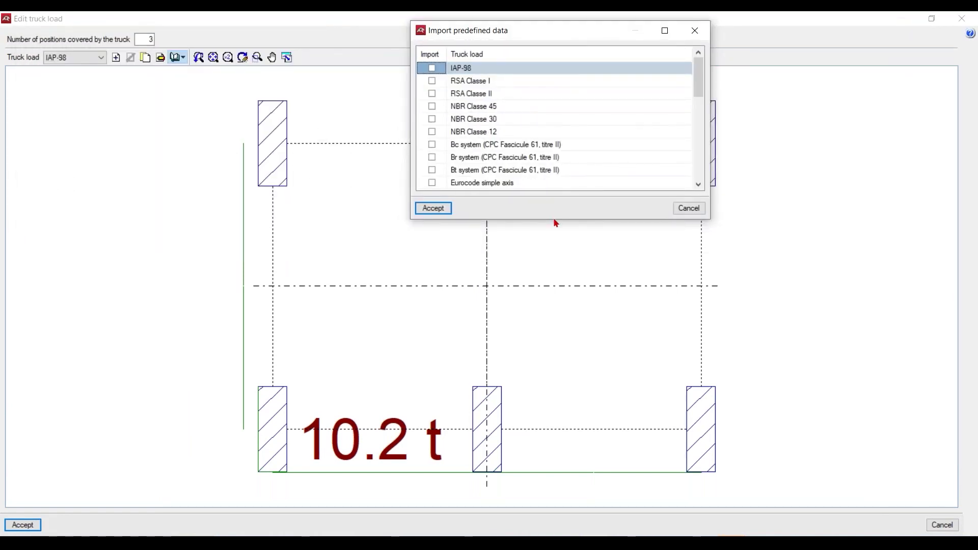
{"action": "left_click_drag", "start_coordinate": [553, 221], "coordinate": [585, 524]}
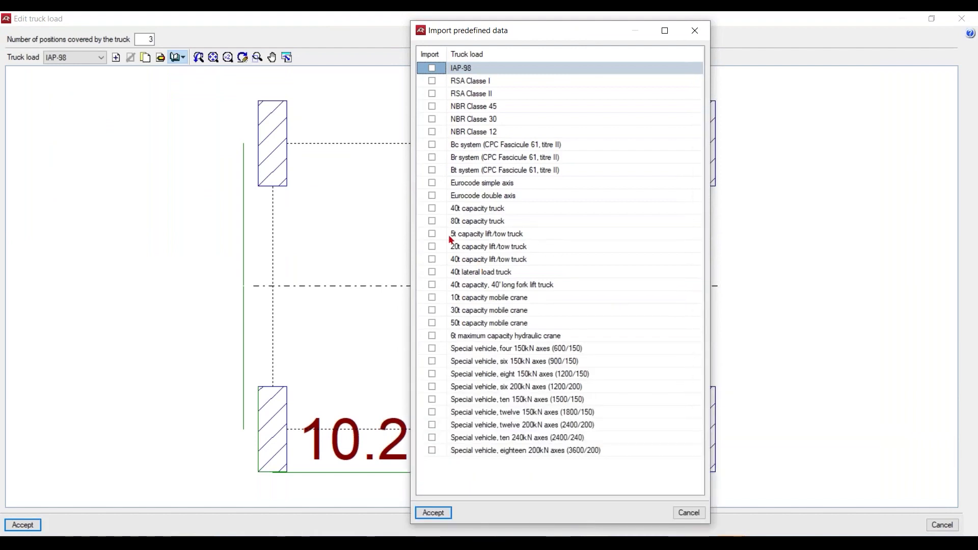
{"action": "left_click", "coordinate": [432, 81]}
{"action": "left_click", "coordinate": [432, 94]}
{"action": "left_click", "coordinate": [432, 106]}
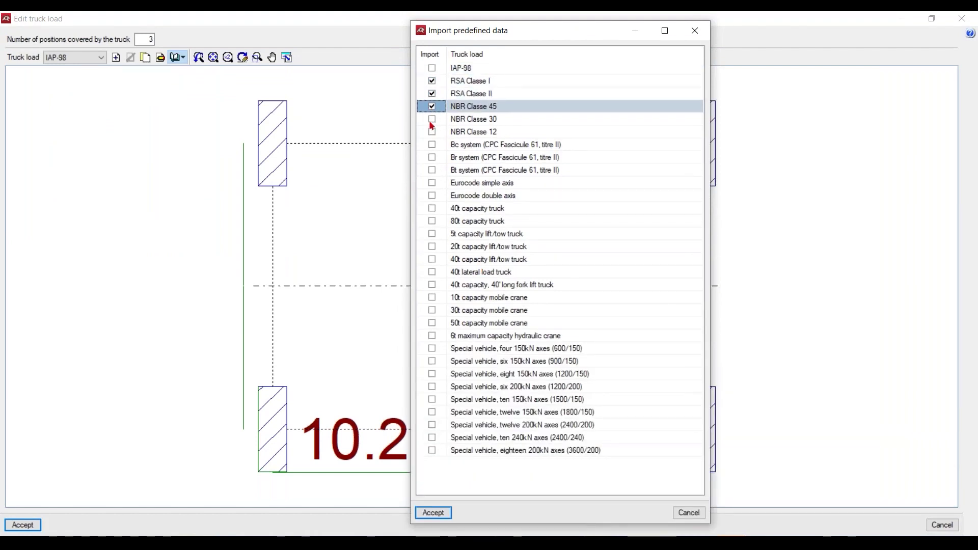
{"action": "left_click", "coordinate": [431, 119]}
{"action": "left_click", "coordinate": [432, 131]}
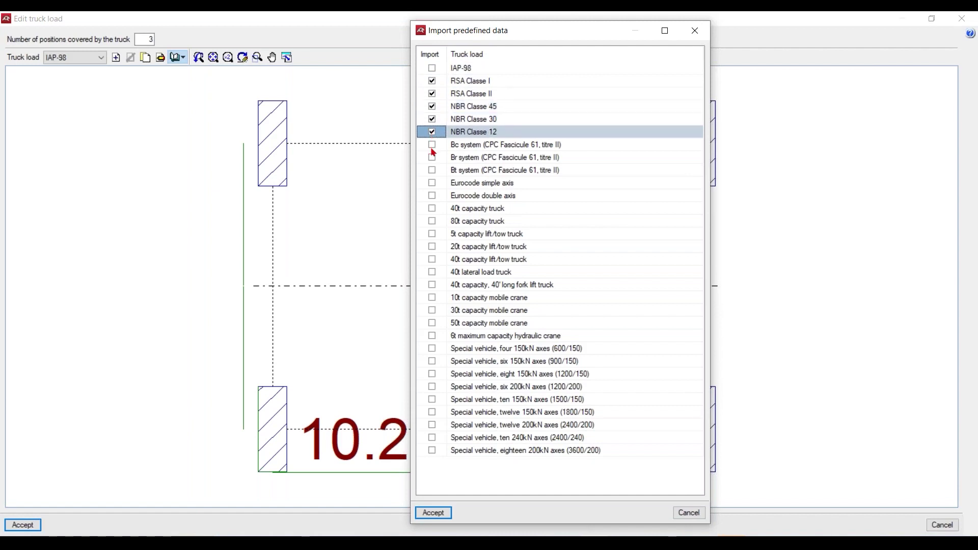
{"action": "left_click", "coordinate": [432, 145]}
{"action": "left_click", "coordinate": [432, 157]}
{"action": "left_click", "coordinate": [432, 170]}
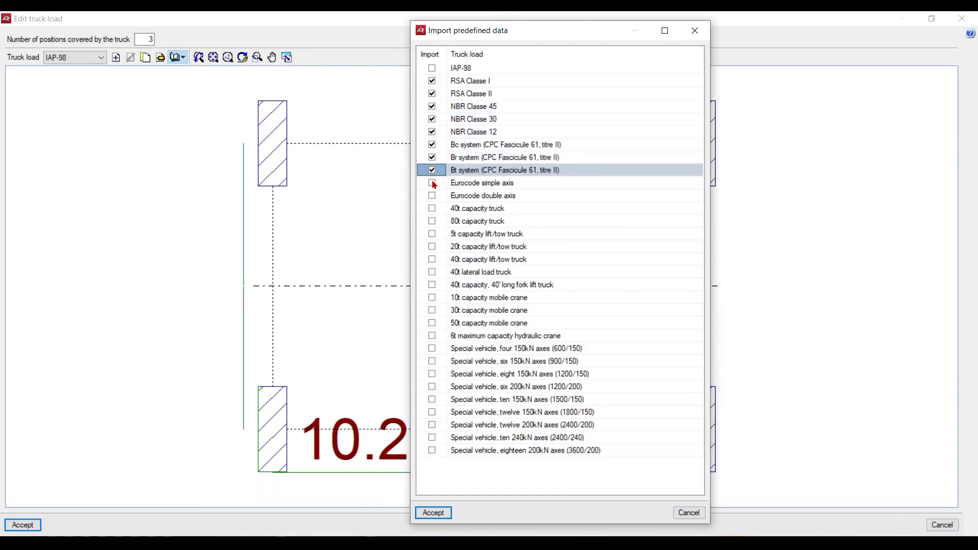
Select both Eurocode axis loads, the capacity, lift/tow, lateral load and fork lift trucks, and all mobile and hydraulic cranes for import.
{"action": "left_click", "coordinate": [431, 183]}
{"action": "left_click", "coordinate": [433, 196]}
{"action": "left_click", "coordinate": [433, 209]}
{"action": "left_click", "coordinate": [433, 221]}
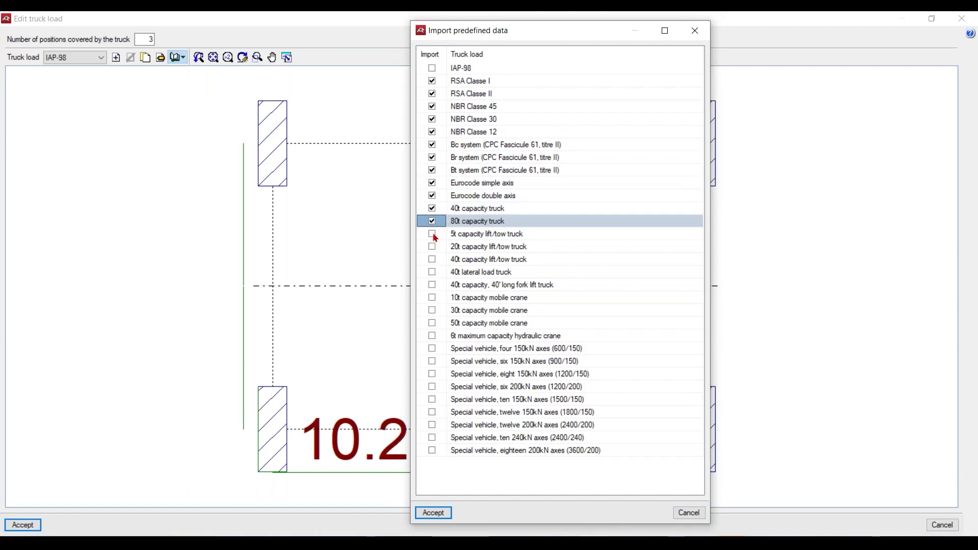
{"action": "left_click", "coordinate": [432, 234]}
{"action": "left_click", "coordinate": [432, 246]}
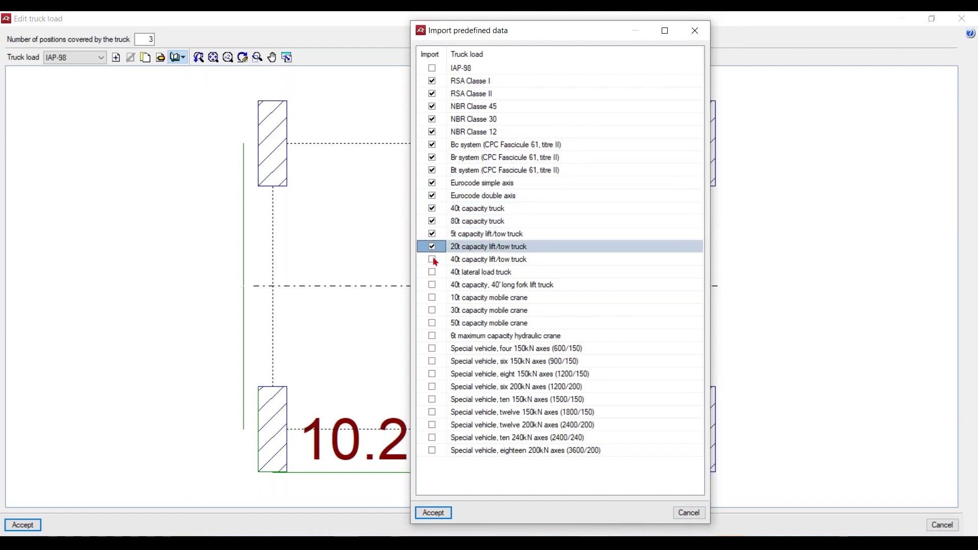
{"action": "left_click", "coordinate": [432, 259]}
{"action": "left_click", "coordinate": [432, 273]}
{"action": "left_click", "coordinate": [433, 285]}
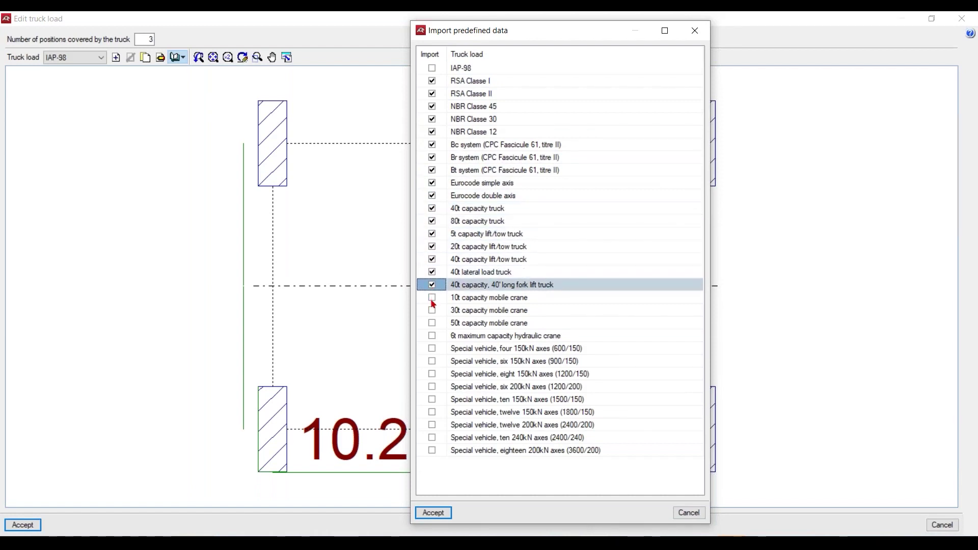
{"action": "left_click", "coordinate": [432, 298]}
{"action": "right_click", "coordinate": [434, 60]}
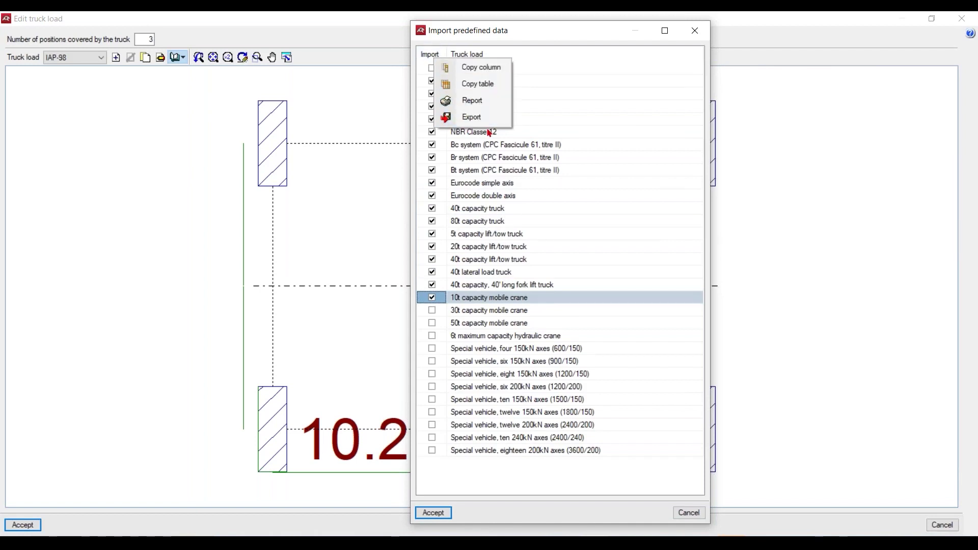
{"action": "left_click", "coordinate": [432, 310]}
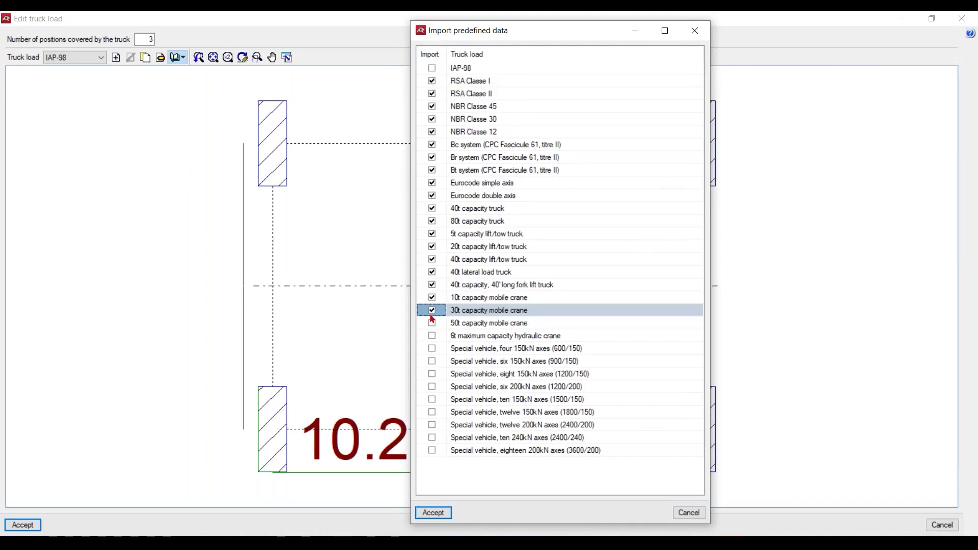
{"action": "left_click", "coordinate": [432, 323]}
{"action": "left_click", "coordinate": [432, 335]}
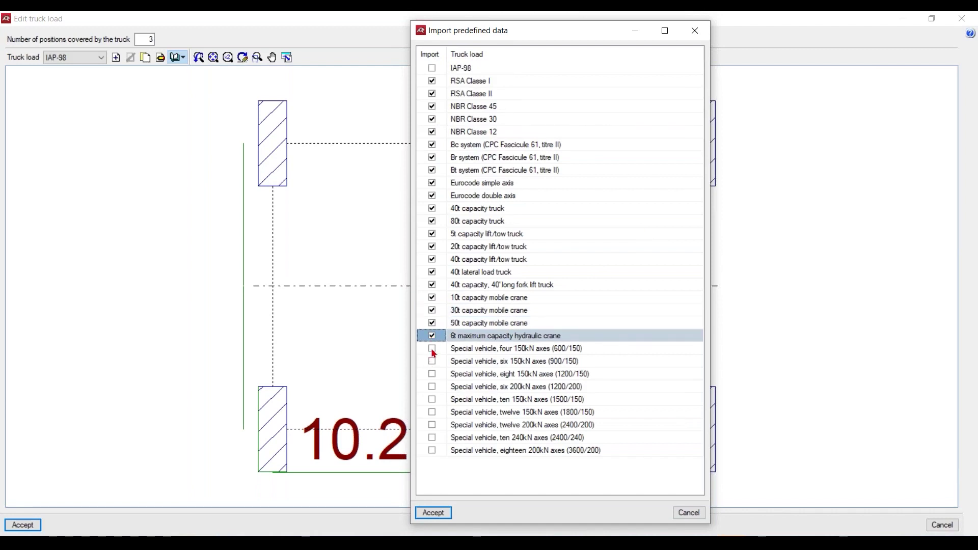
Add every special vehicle to the import selection, from four 150kN axes (600/150) to eighteen 200kN axes (3600/200).
{"action": "left_click", "coordinate": [432, 348]}
{"action": "left_click", "coordinate": [432, 361]}
{"action": "left_click", "coordinate": [432, 373]}
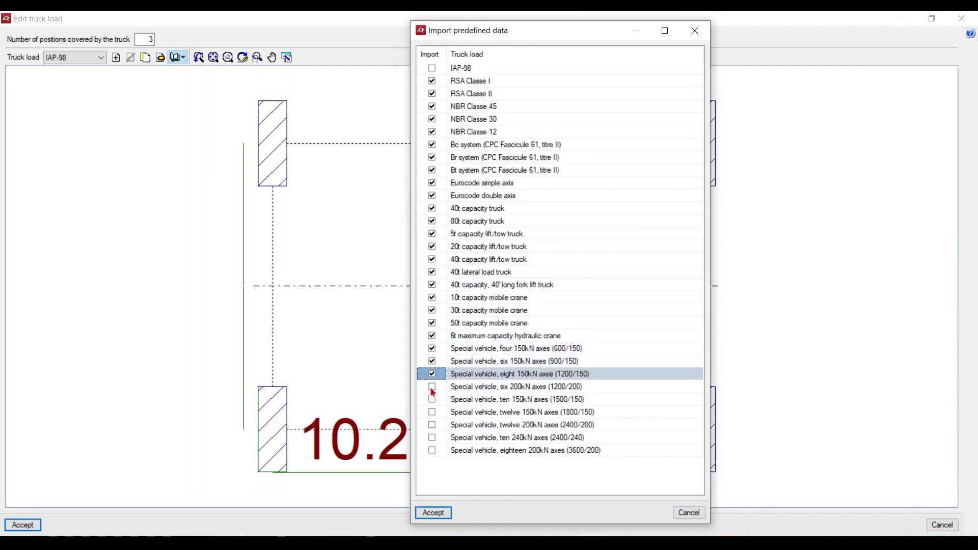
{"action": "left_click", "coordinate": [431, 387]}
{"action": "left_click", "coordinate": [432, 400]}
{"action": "left_click", "coordinate": [432, 412]}
{"action": "left_click", "coordinate": [432, 425]}
{"action": "left_click", "coordinate": [432, 438]}
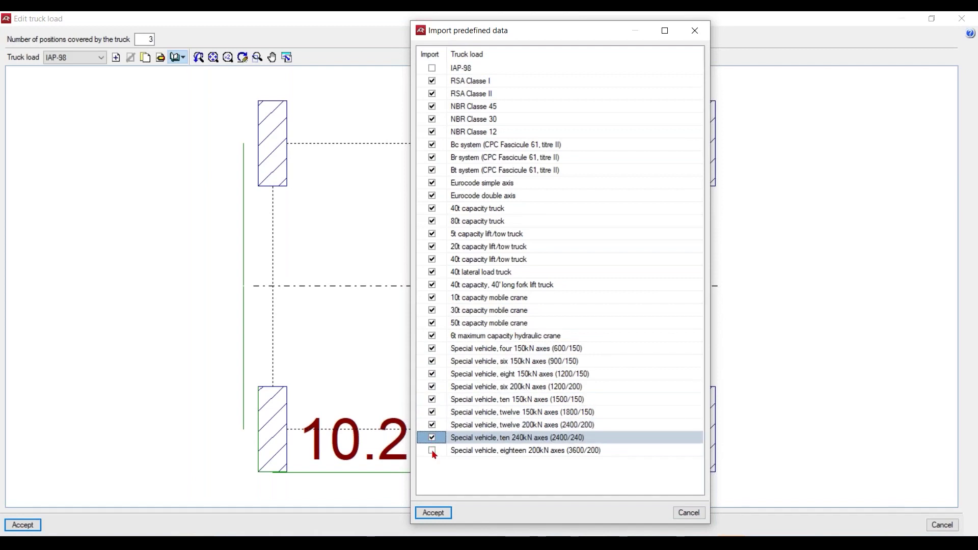
{"action": "left_click", "coordinate": [431, 451]}
Include IAP-98 and import all the predefined truck loads, replacing the existing IAP-98 and marking them as initial import.
{"action": "left_click", "coordinate": [432, 68]}
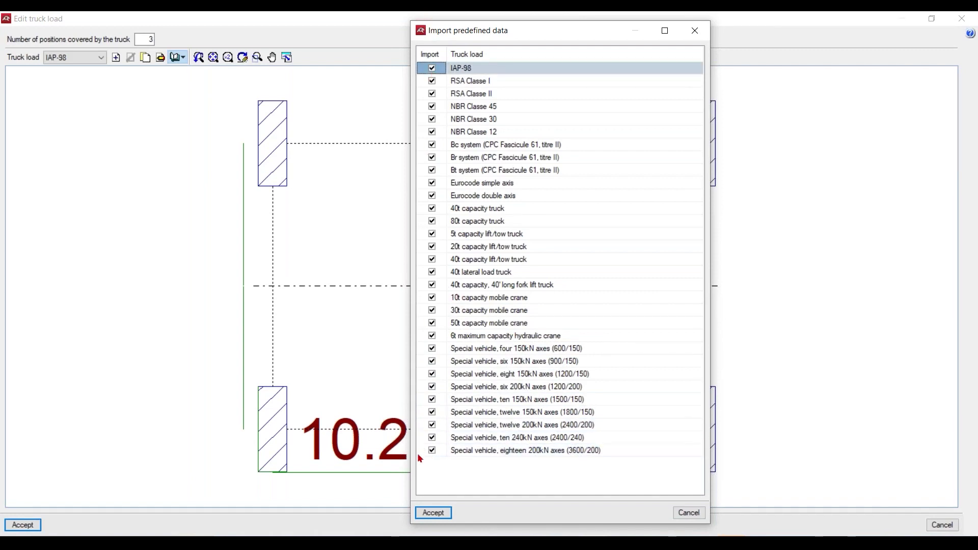
{"action": "left_click", "coordinate": [434, 513]}
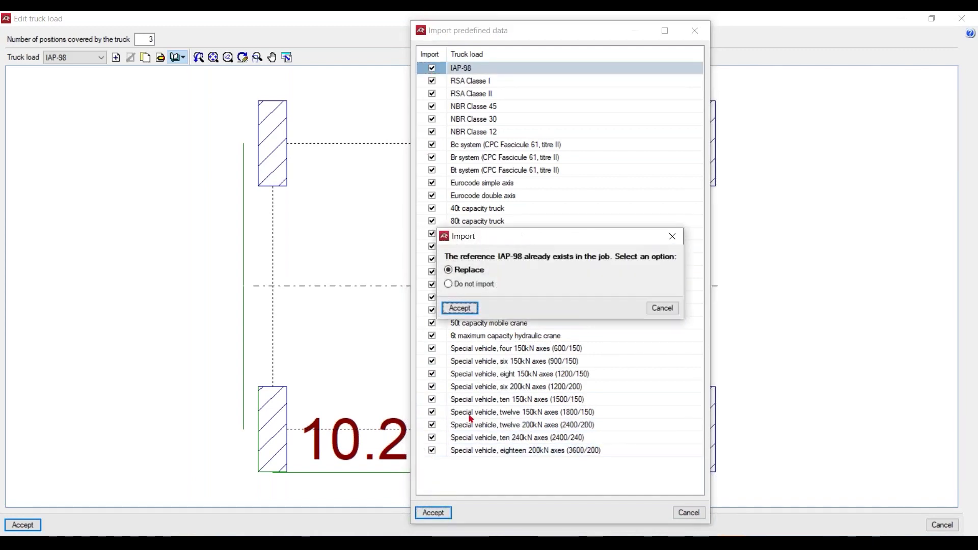
{"action": "left_click", "coordinate": [461, 307]}
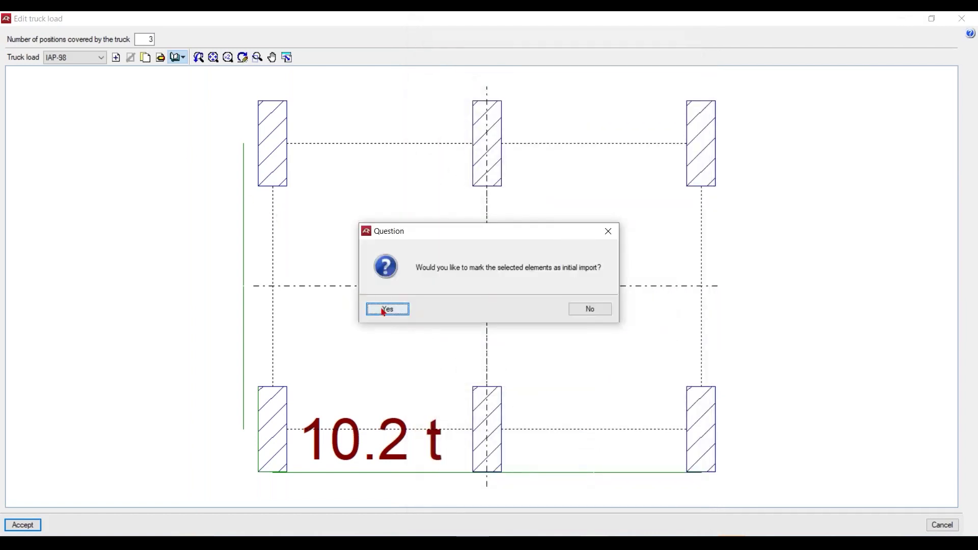
{"action": "left_click", "coordinate": [384, 308]}
Browse the imported truck loads and view the wheel layouts of the special vehicles with six, ten and four 150kN axes.
{"action": "left_click", "coordinate": [162, 58]}
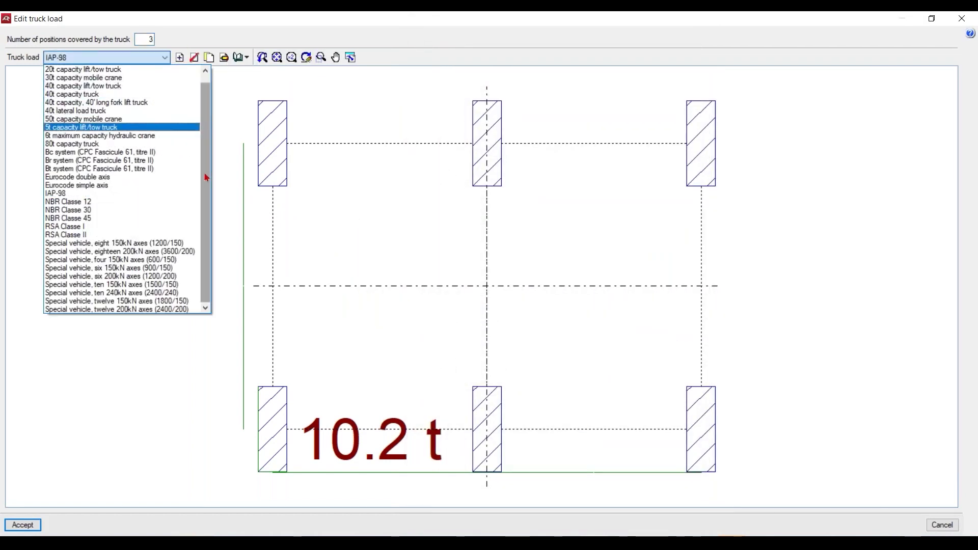
{"action": "scroll", "coordinate": [206, 177], "scroll_direction": "up", "scroll_amount": 1}
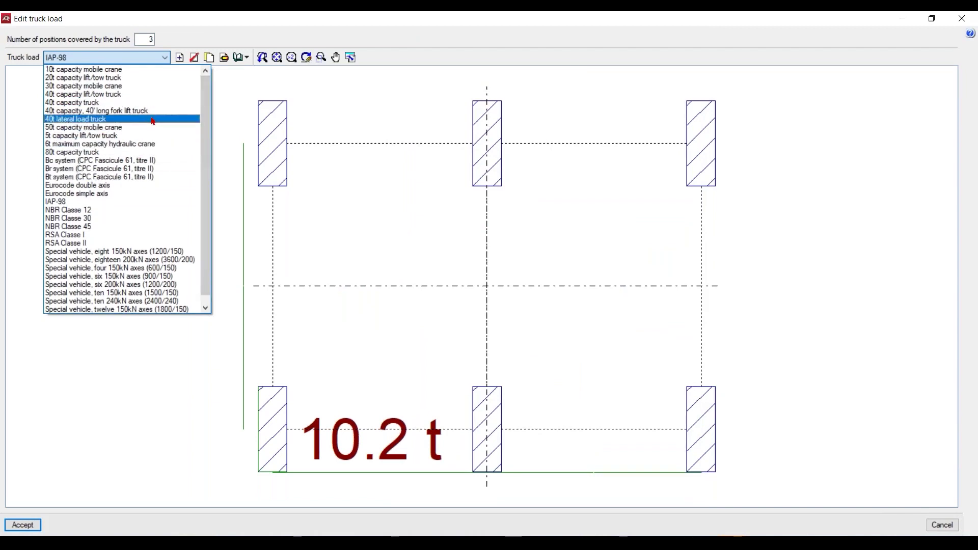
{"action": "left_click", "coordinate": [219, 101]}
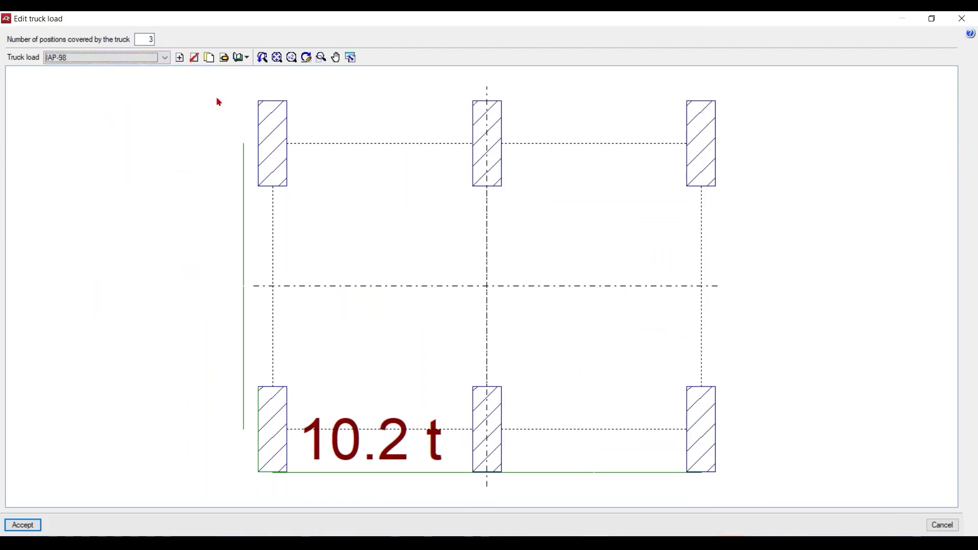
{"action": "left_click", "coordinate": [162, 58]}
{"action": "left_click", "coordinate": [187, 269]}
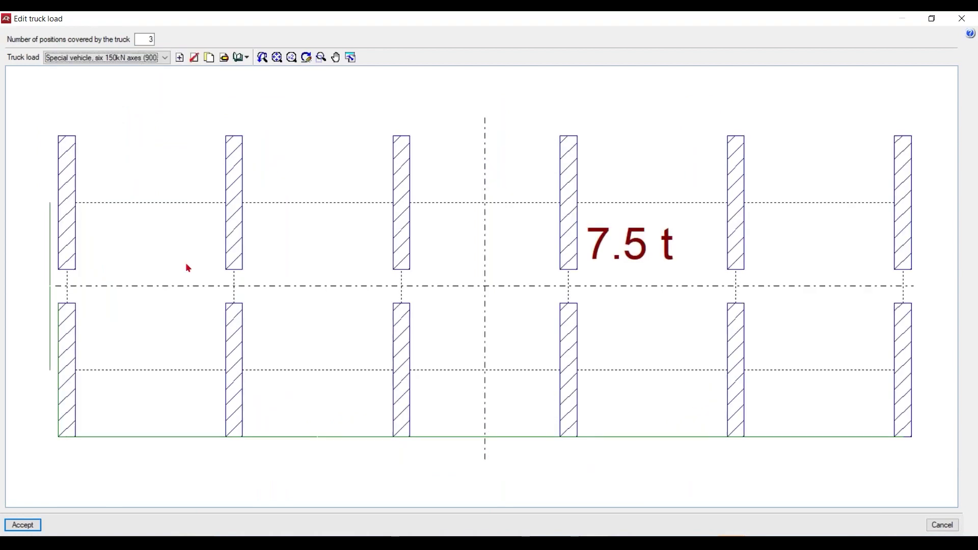
{"action": "scroll", "coordinate": [351, 274], "scroll_direction": "down", "scroll_amount": 1}
{"action": "left_click", "coordinate": [165, 57]}
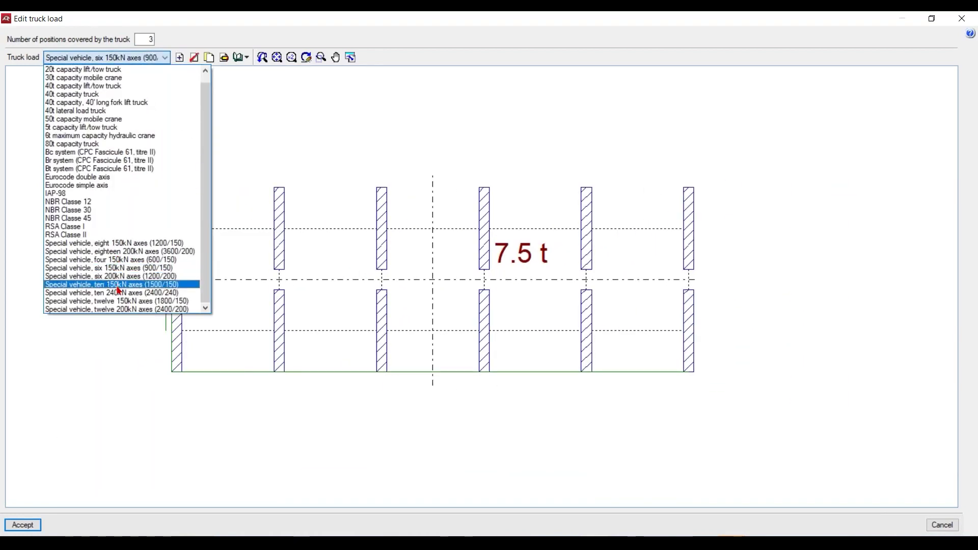
{"action": "left_click", "coordinate": [118, 286]}
{"action": "left_click", "coordinate": [164, 58]}
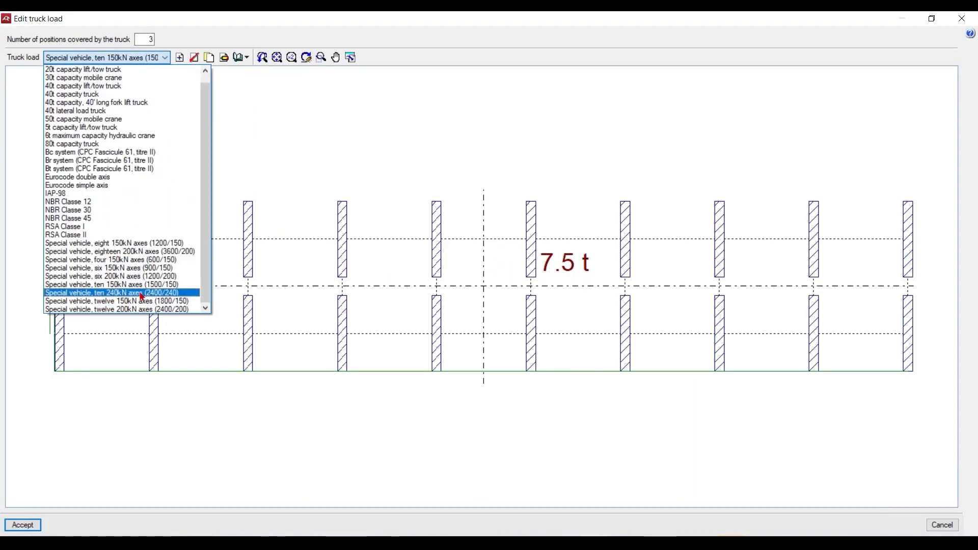
{"action": "left_click", "coordinate": [140, 261]}
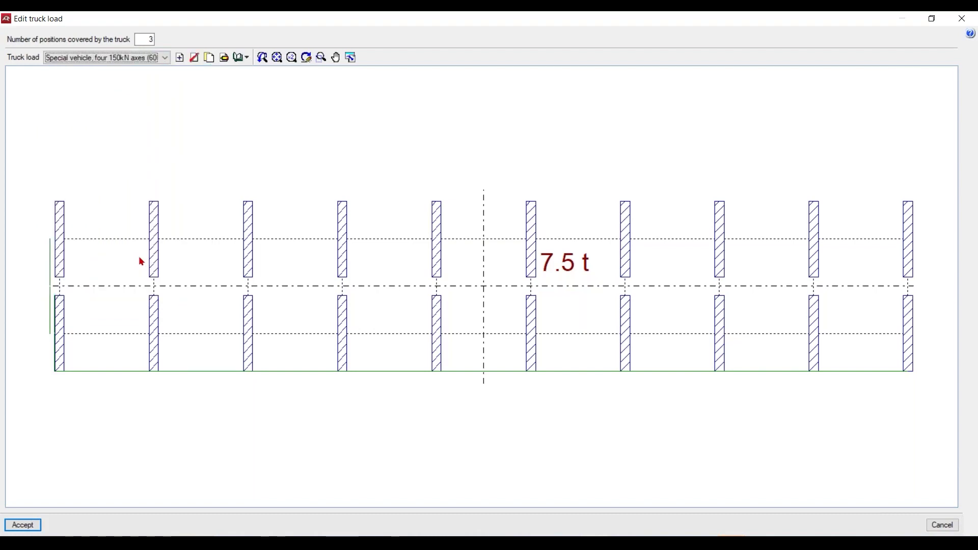
View the Br system, Eurocode simple axis and 40t capacity lift/tow truck layouts, and close the truck load editor without accepting.
{"action": "left_click", "coordinate": [165, 63]}
{"action": "left_click", "coordinate": [128, 160]}
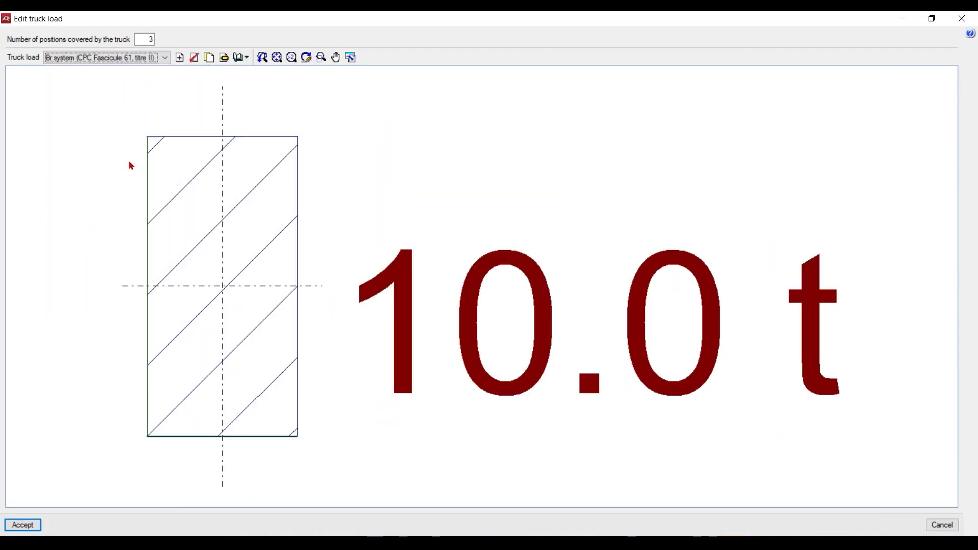
{"action": "left_click", "coordinate": [163, 58]}
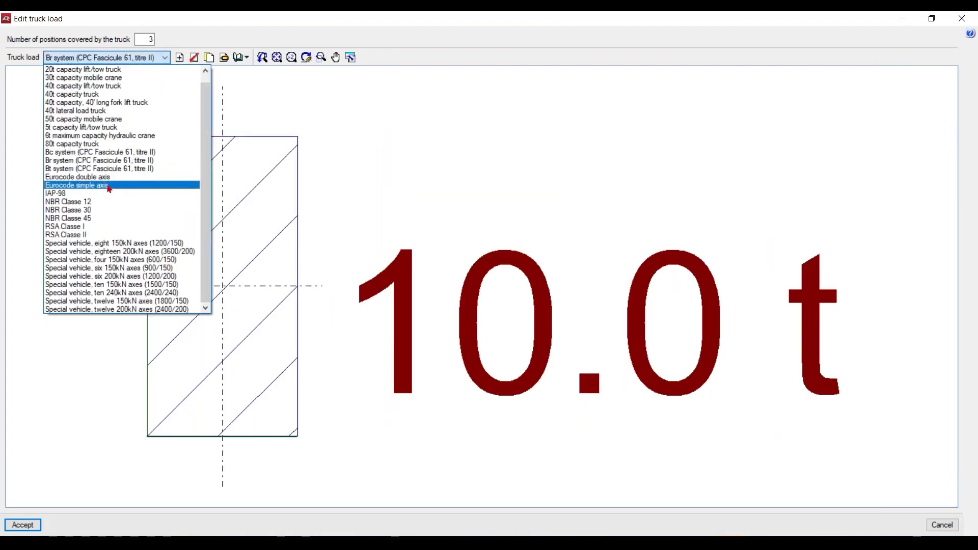
{"action": "left_click", "coordinate": [108, 186]}
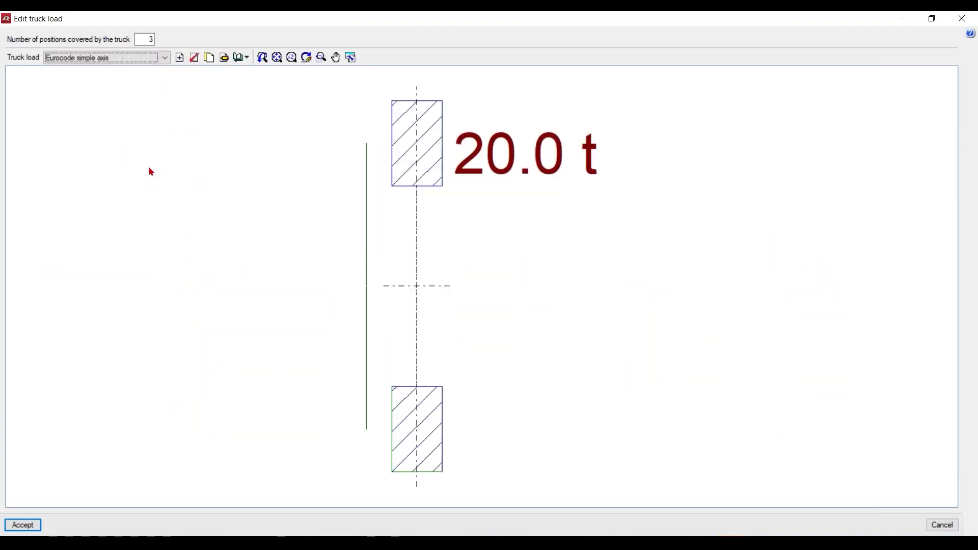
{"action": "left_click", "coordinate": [166, 58]}
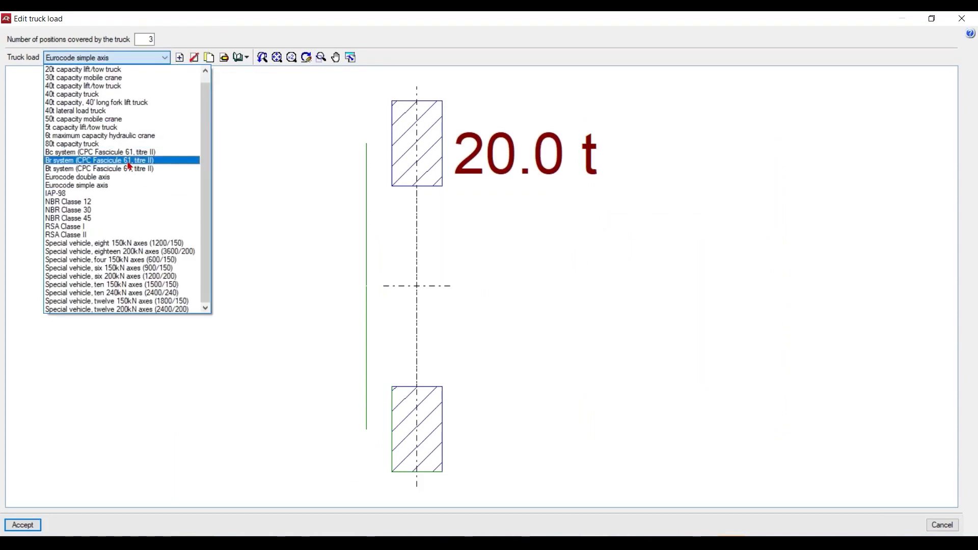
{"action": "scroll", "coordinate": [129, 166], "scroll_direction": "up", "scroll_amount": 2}
{"action": "left_click", "coordinate": [105, 94]}
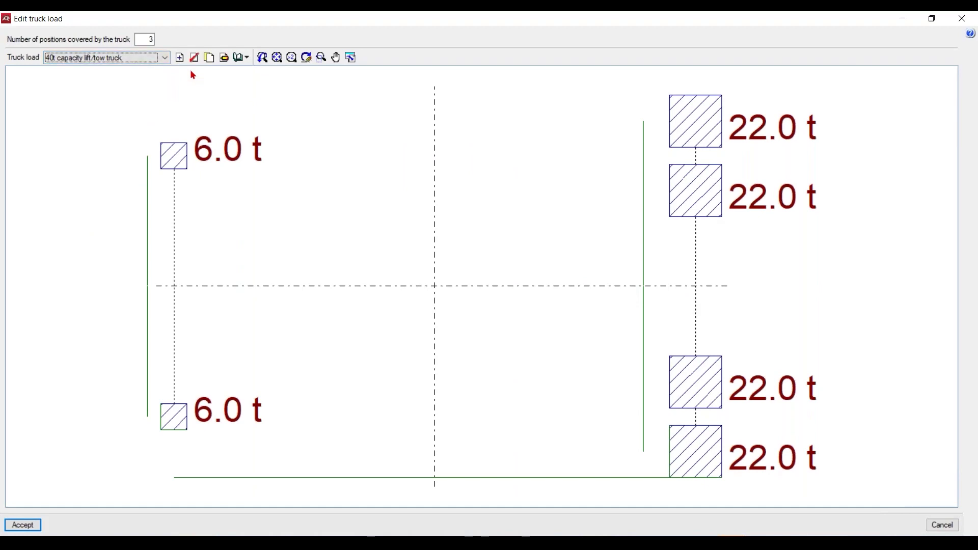
{"action": "left_click", "coordinate": [961, 20]}
Open the lower edge strip load on the culvert plan for editing, view its width and load, and close it unchanged.
{"action": "scroll", "coordinate": [457, 293], "scroll_direction": "down", "scroll_amount": 1}
{"action": "middle_click_drag", "start_coordinate": [452, 290], "coordinate": [421, 276]}
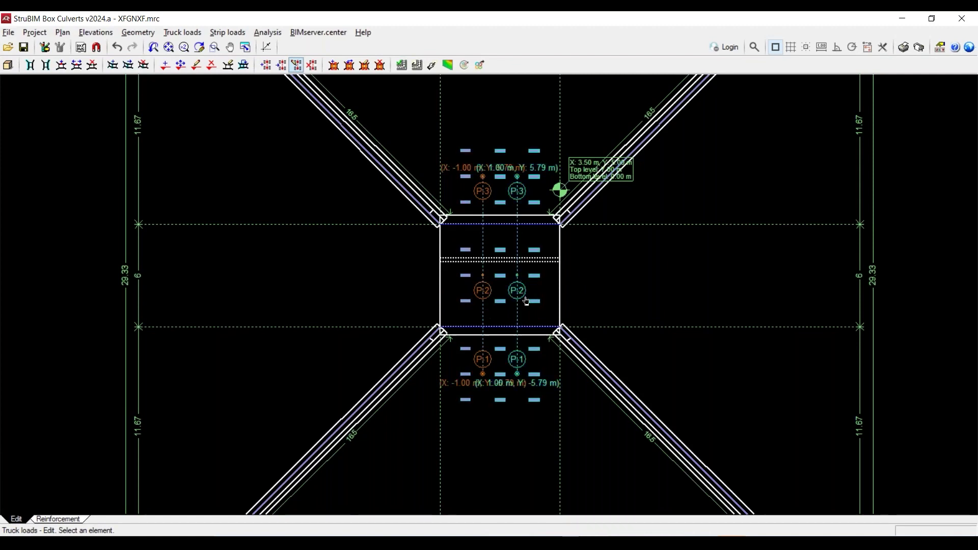
{"action": "scroll", "coordinate": [526, 300], "scroll_direction": "down", "scroll_amount": 1}
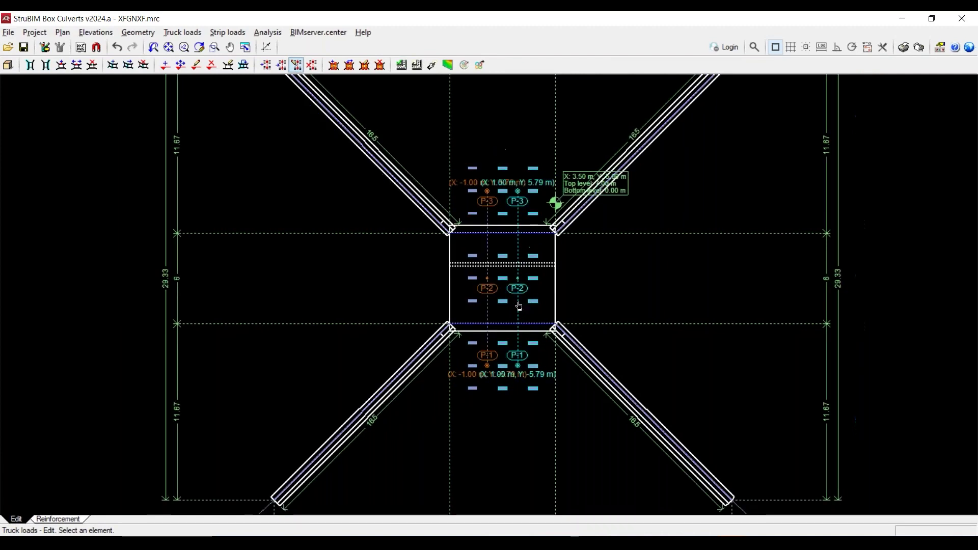
{"action": "left_click", "coordinate": [226, 34]}
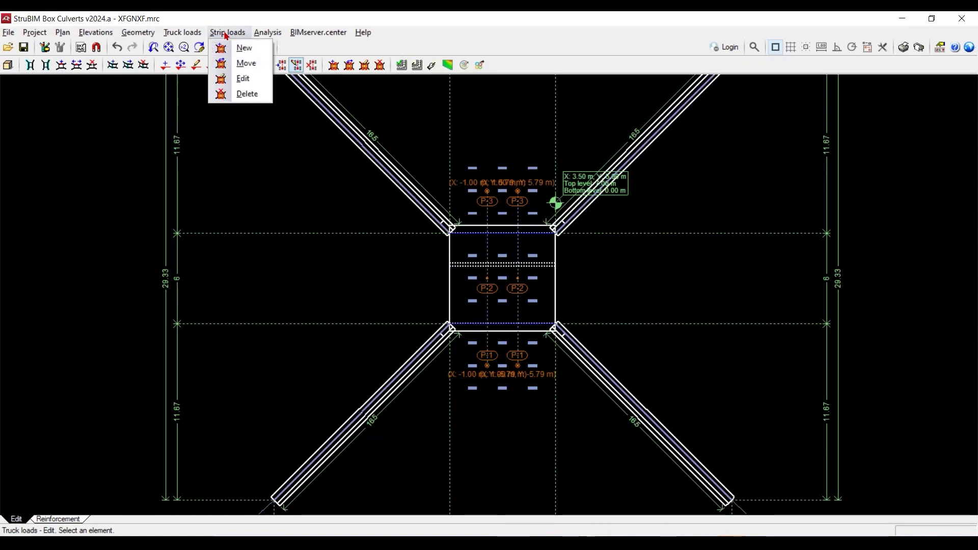
{"action": "left_click", "coordinate": [243, 82]}
{"action": "scroll", "coordinate": [502, 344], "scroll_direction": "up", "scroll_amount": 1}
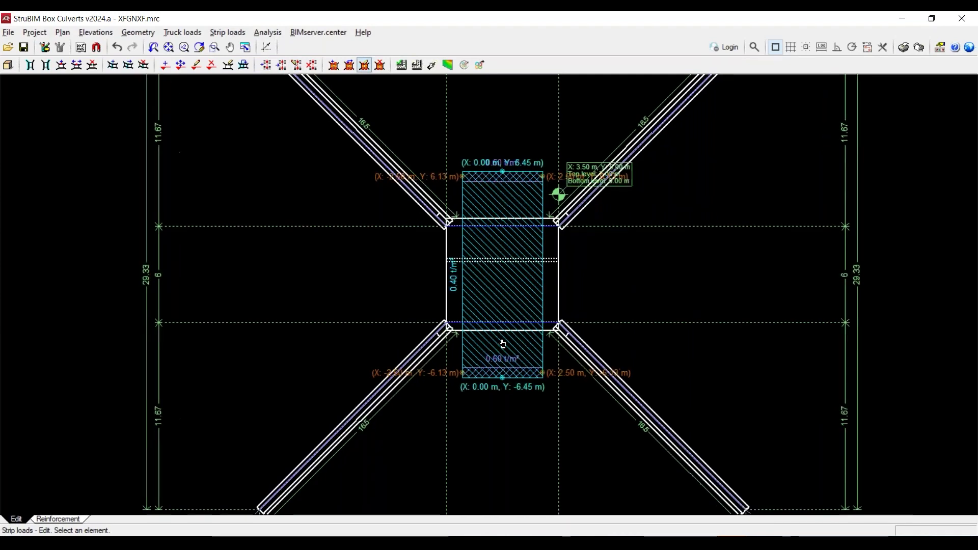
{"action": "scroll", "coordinate": [502, 344], "scroll_direction": "up", "scroll_amount": 3}
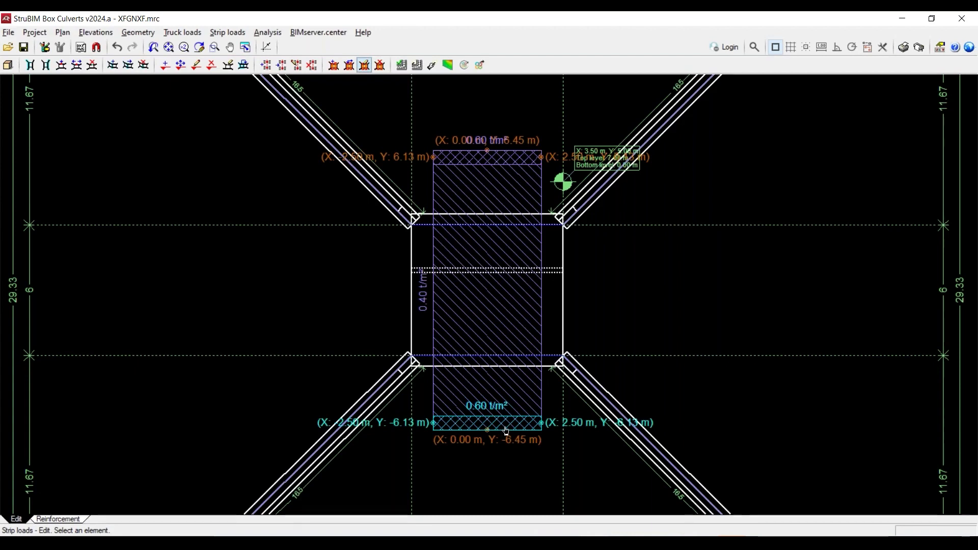
{"action": "left_click", "coordinate": [506, 431]}
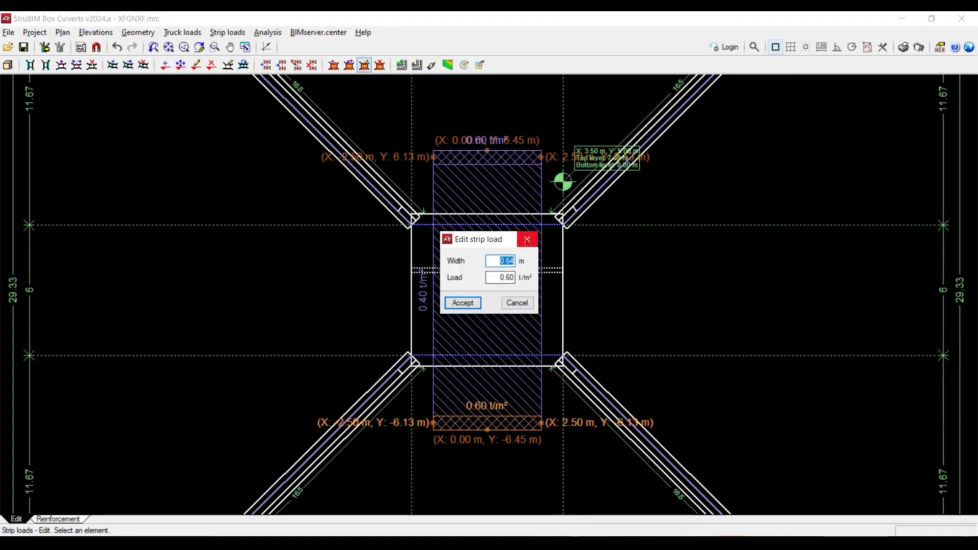
{"action": "left_click", "coordinate": [527, 239]}
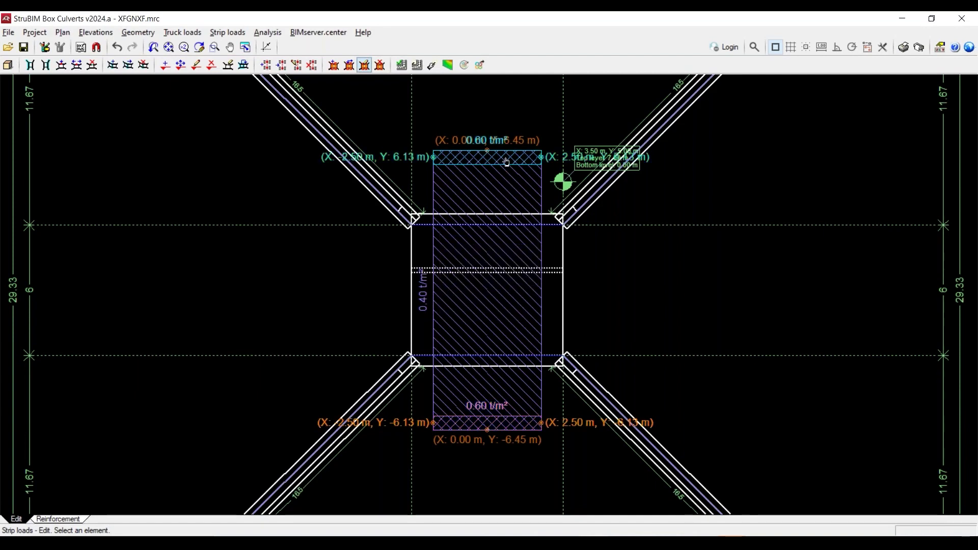
View the width and load of the upper edge strip load and the large central strip load without changing them.
{"action": "left_click", "coordinate": [506, 161]}
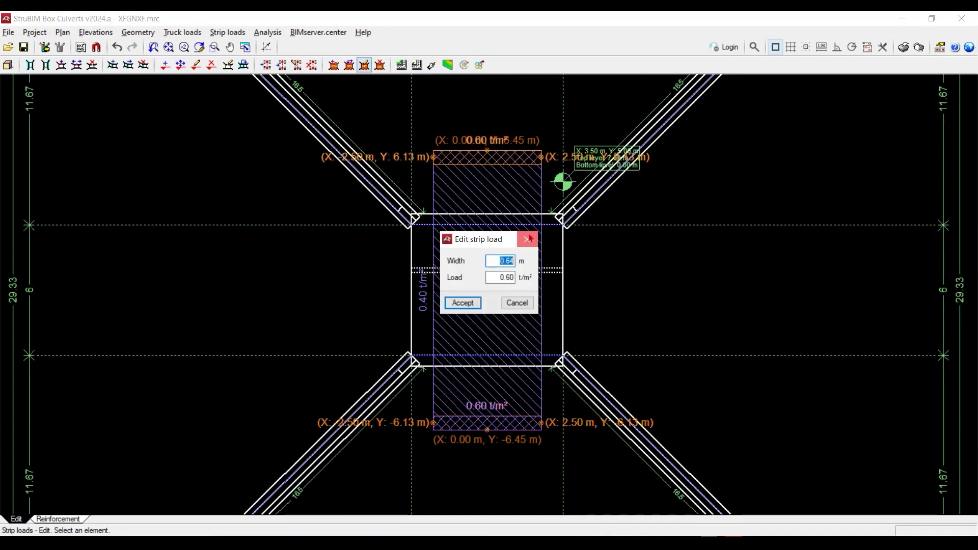
{"action": "left_click", "coordinate": [527, 239]}
{"action": "left_click", "coordinate": [487, 274]}
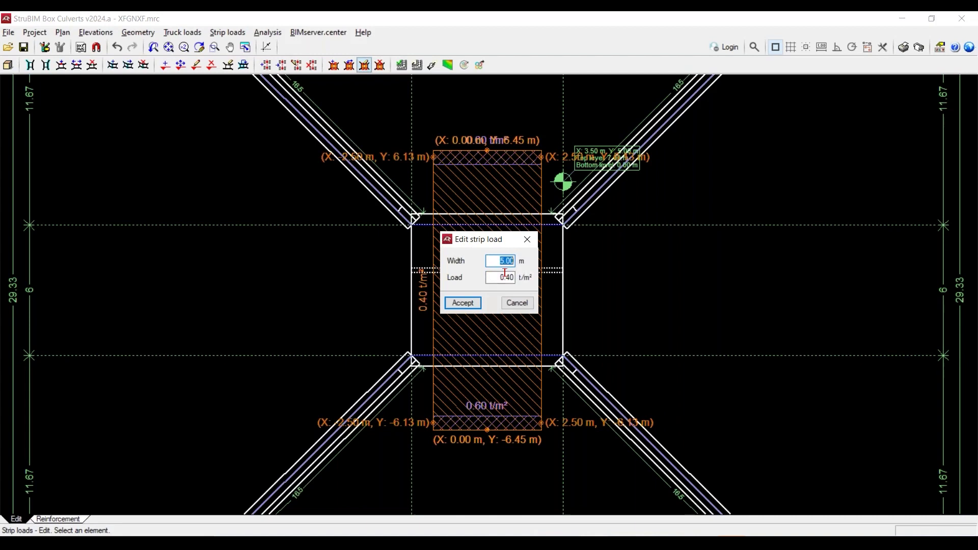
{"action": "left_click", "coordinate": [527, 239]}
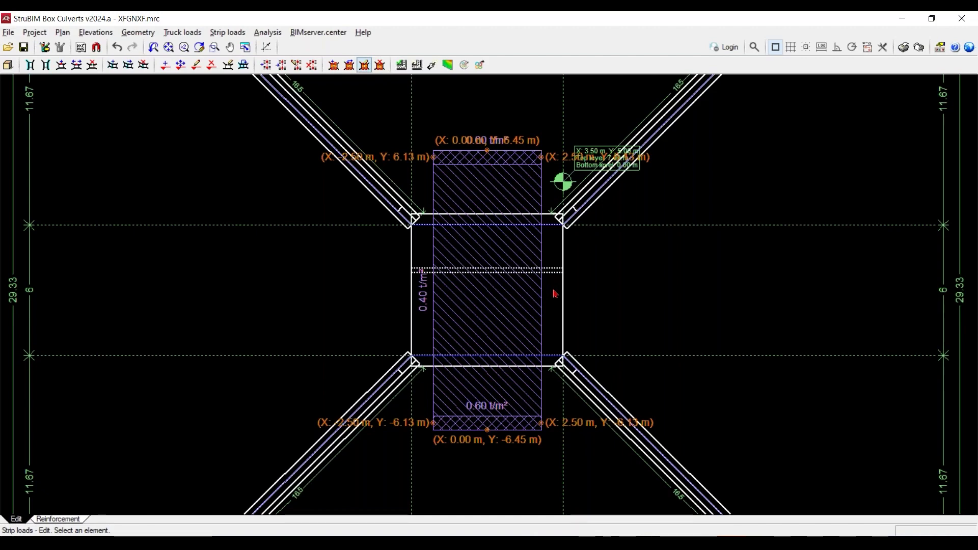
{"action": "scroll", "coordinate": [555, 294], "scroll_direction": "down", "scroll_amount": 4}
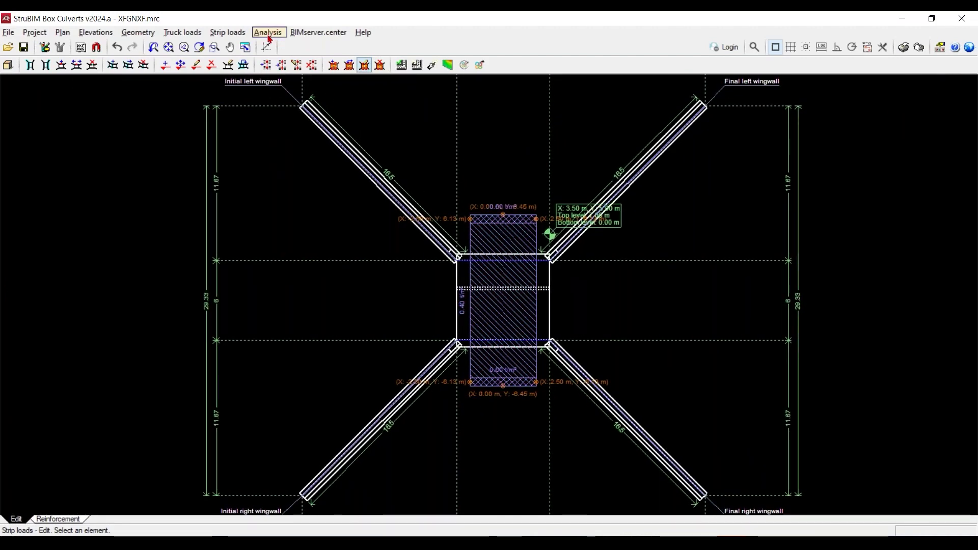
Try to run the analysis check on the box culvert, and dismiss the resulting message.
{"action": "left_click", "coordinate": [233, 33]}
{"action": "mouse_move", "coordinate": [267, 33]}
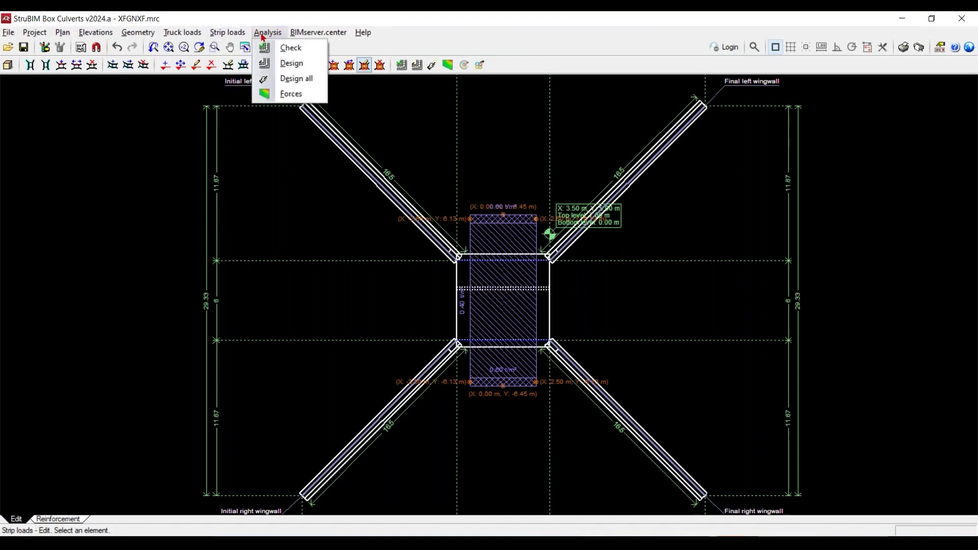
{"action": "left_click", "coordinate": [291, 48]}
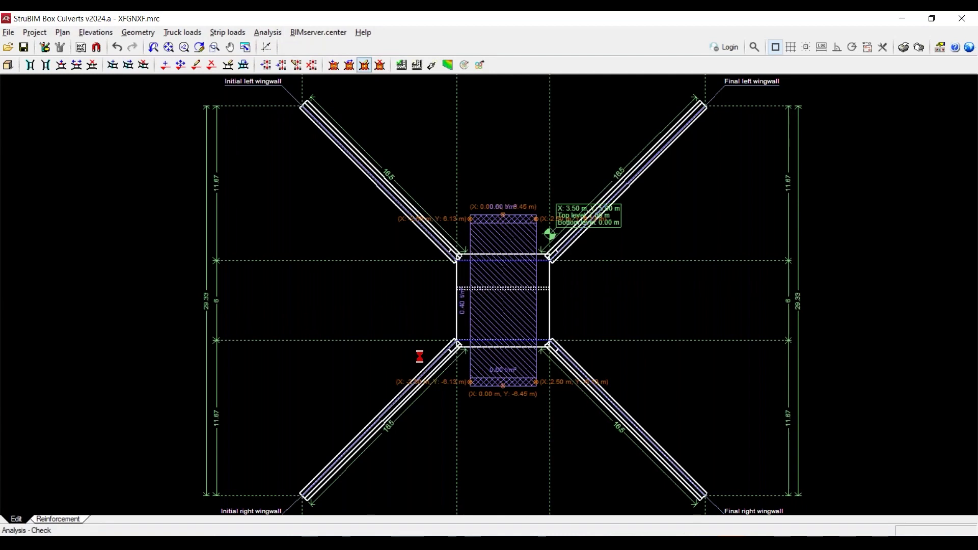
{"action": "left_click", "coordinate": [451, 338]}
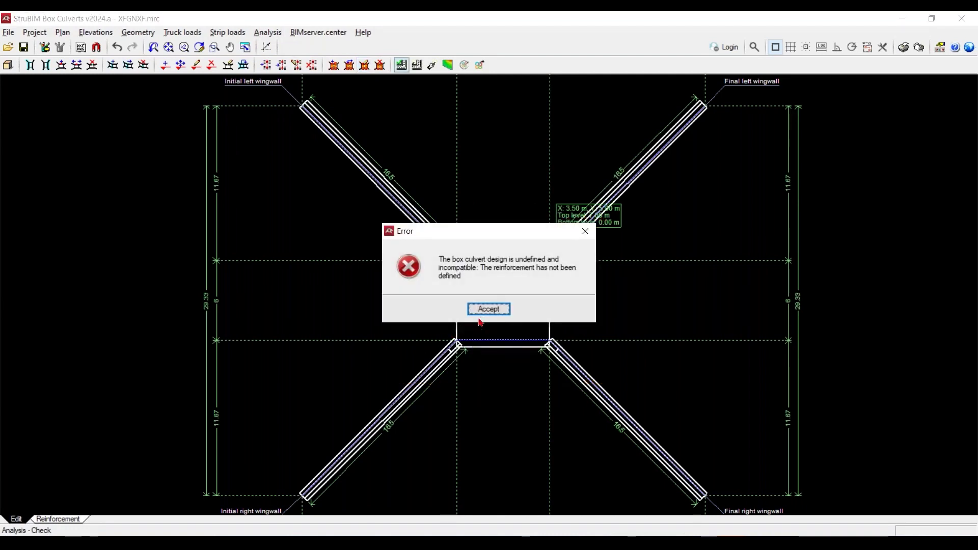
{"action": "left_click", "coordinate": [488, 309]}
Run the Design analysis on the box culvert module and agree to continue.
{"action": "left_click", "coordinate": [267, 32]}
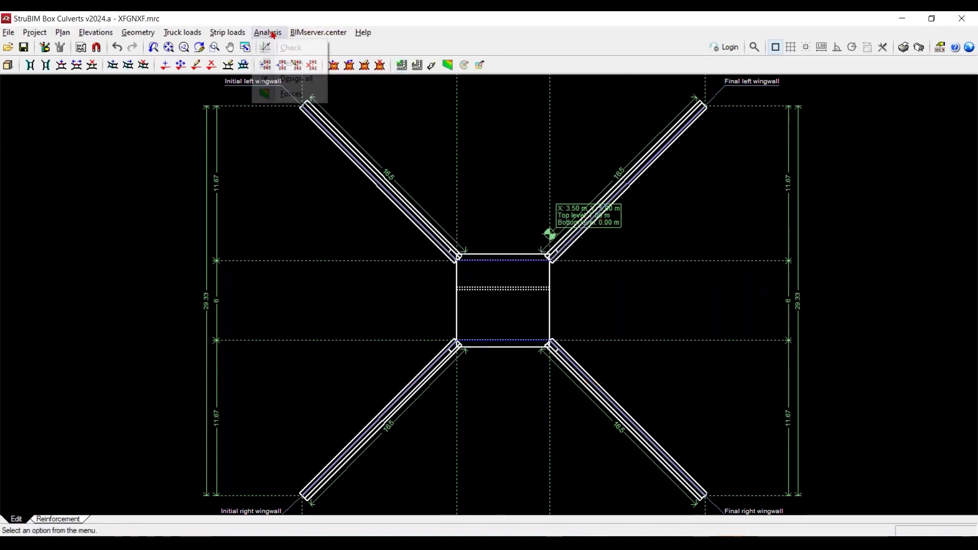
{"action": "left_click", "coordinate": [290, 63]}
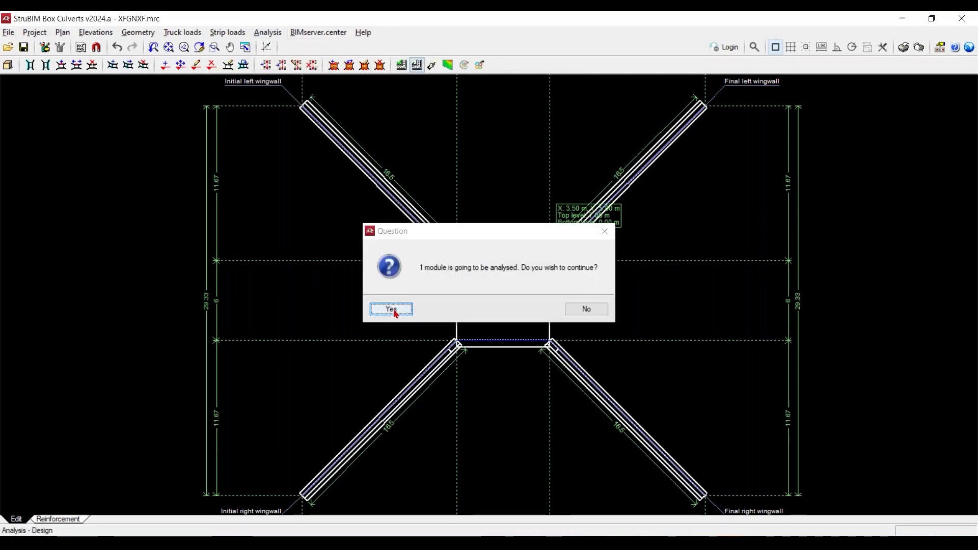
{"action": "left_click", "coordinate": [392, 309]}
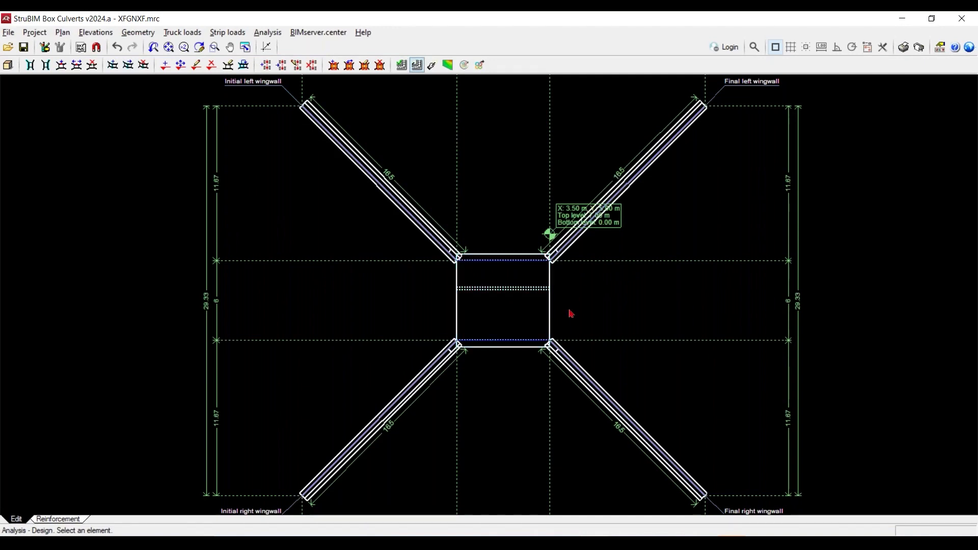
Design all the elements of the box culvert and open the complete report of the assessed checks.
{"action": "left_click", "coordinate": [268, 32]}
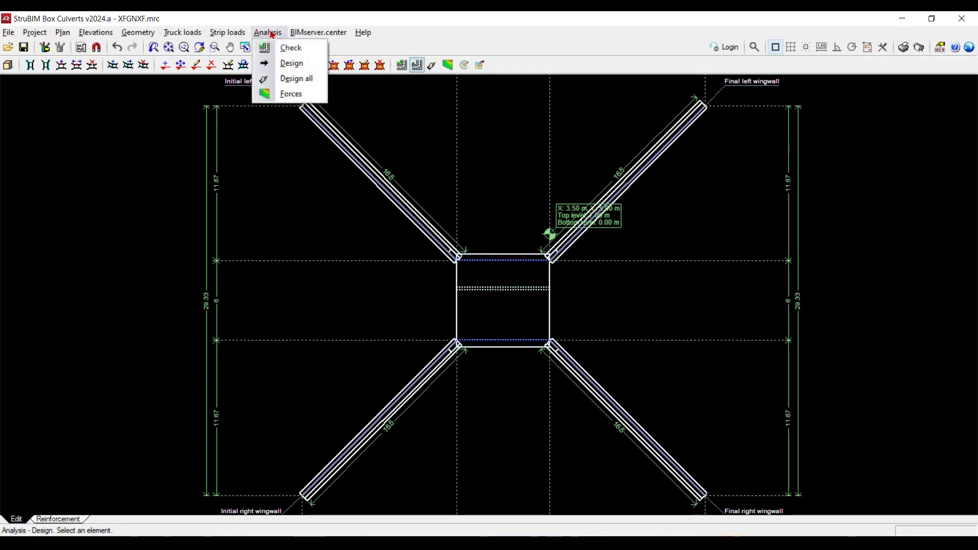
{"action": "left_click", "coordinate": [294, 79]}
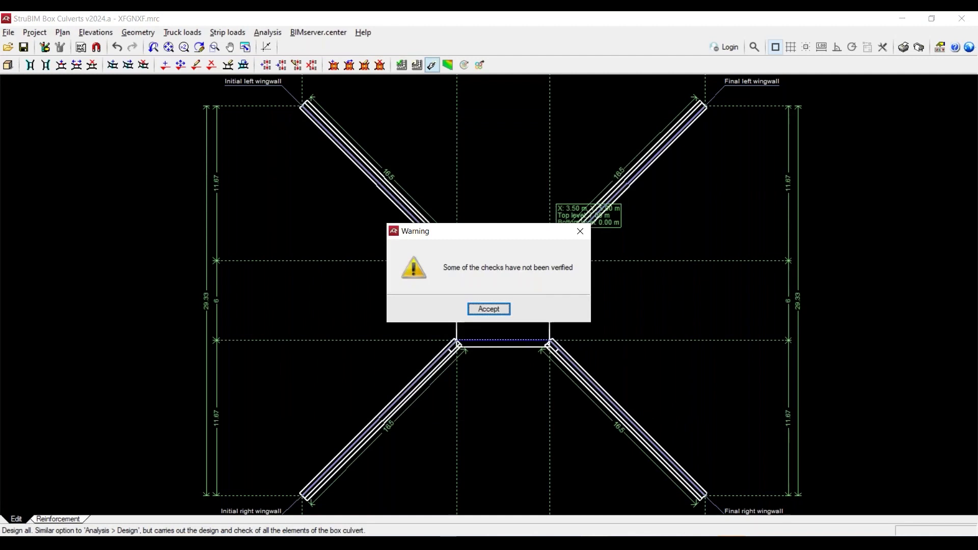
{"action": "left_click", "coordinate": [494, 311]}
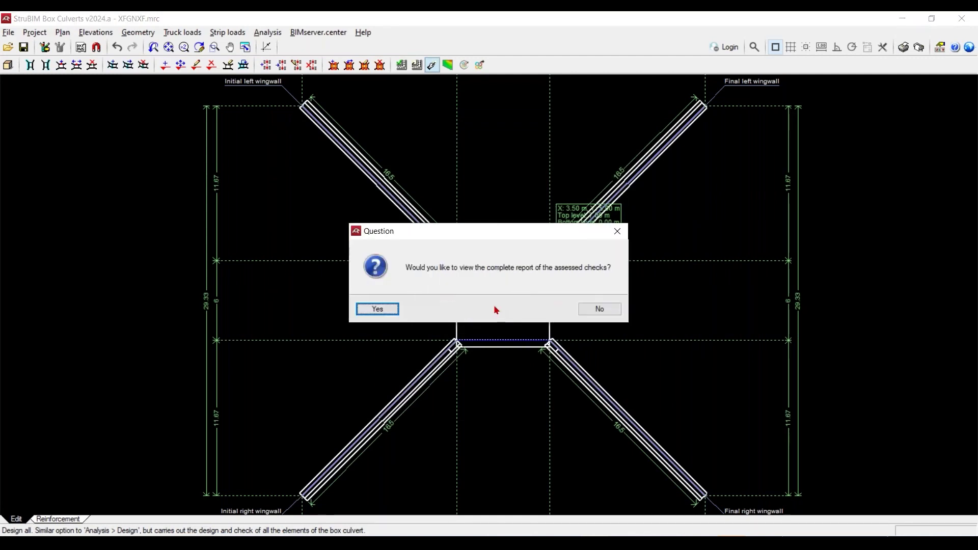
{"action": "left_click", "coordinate": [388, 312]}
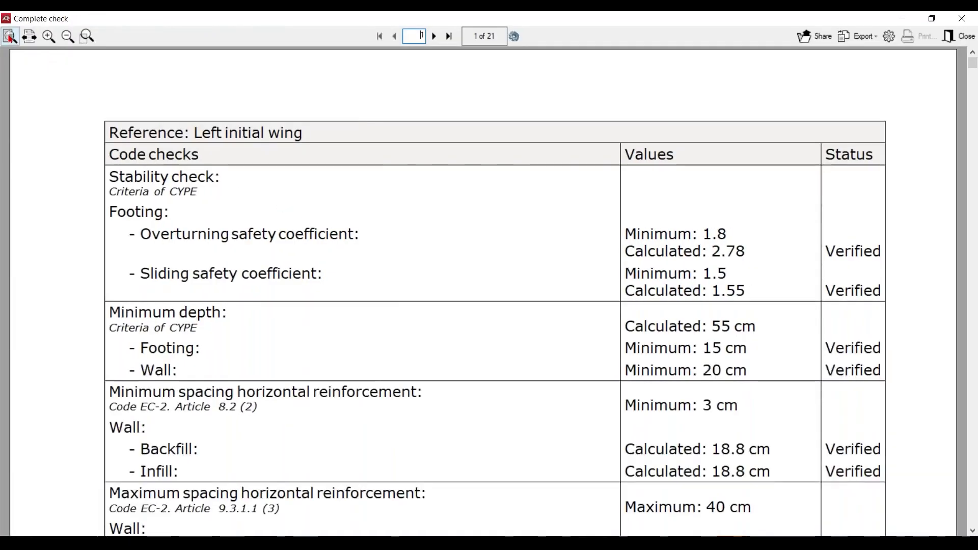
Go to page 25 of the check report, examine the module's checks from mechanical slenderness to soil, and close the report.
{"action": "left_click", "coordinate": [10, 37]}
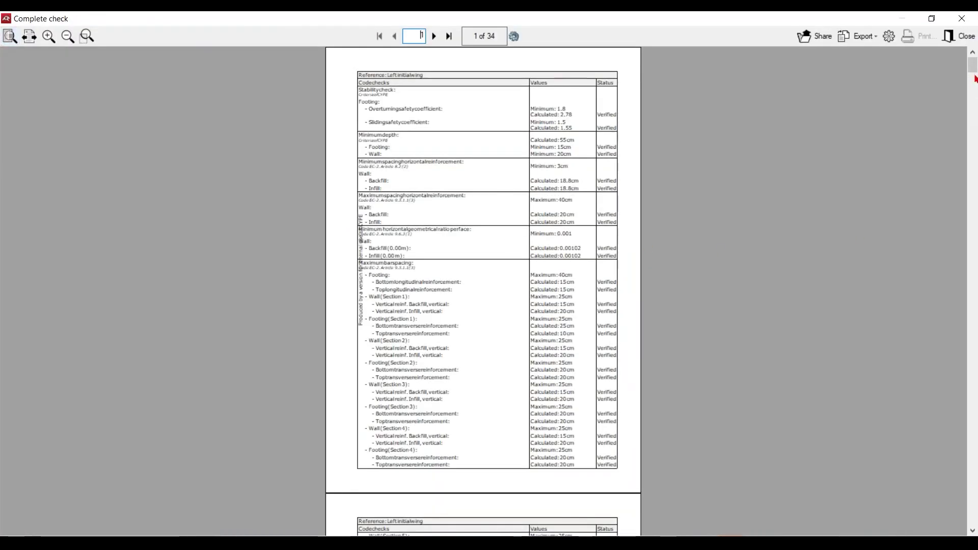
{"action": "scroll", "coordinate": [973, 76], "scroll_direction": "down", "scroll_amount": 5}
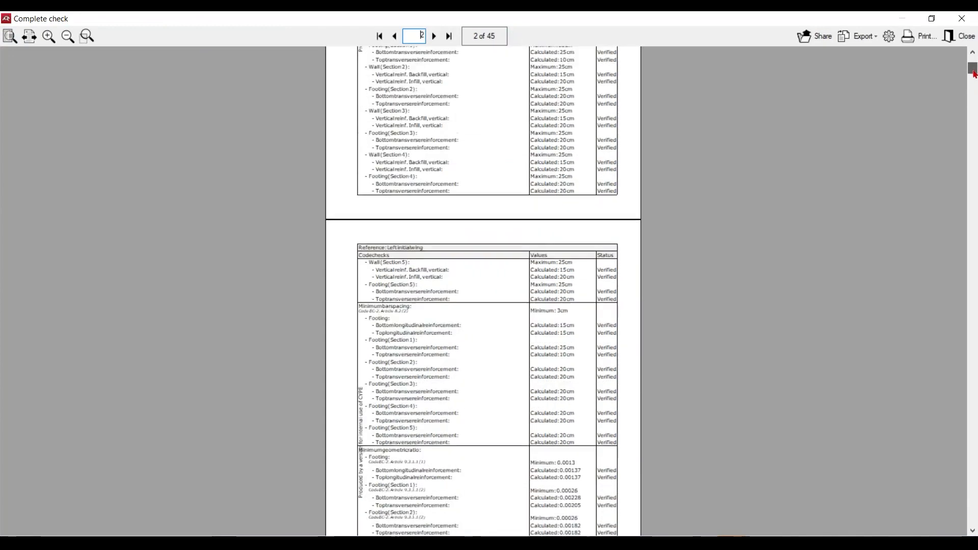
{"action": "left_click_drag", "start_coordinate": [972, 74], "coordinate": [972, 309]}
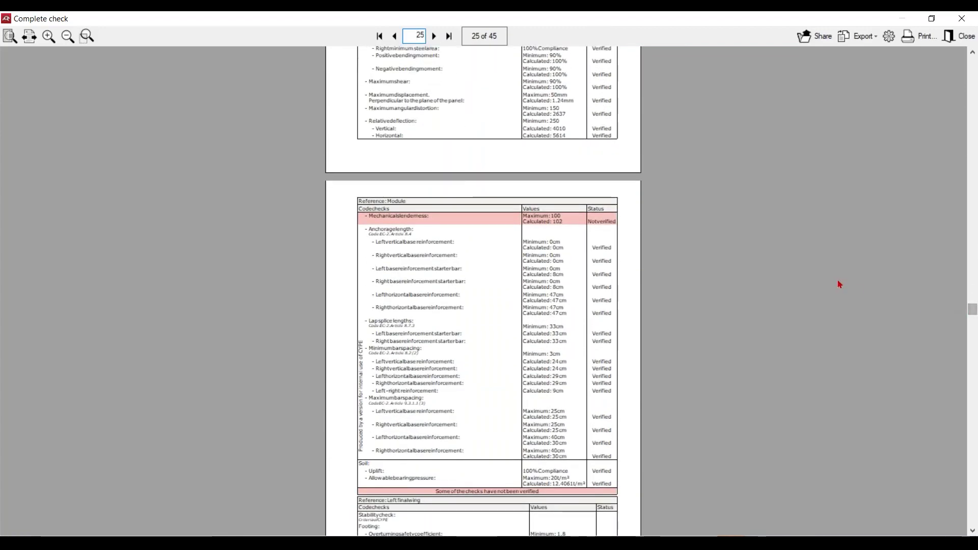
{"action": "left_click", "coordinate": [87, 36]}
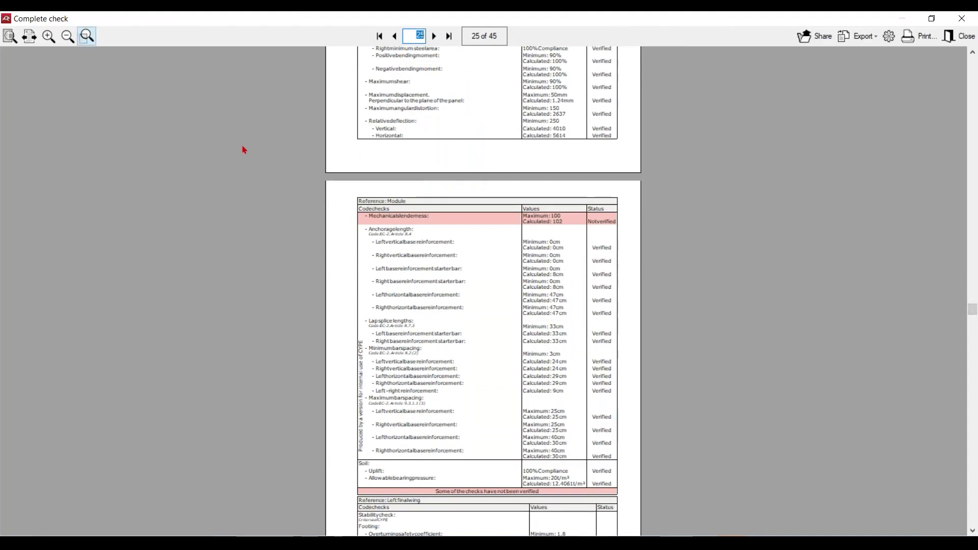
{"action": "left_click_drag", "start_coordinate": [571, 271], "coordinate": [634, 277]}
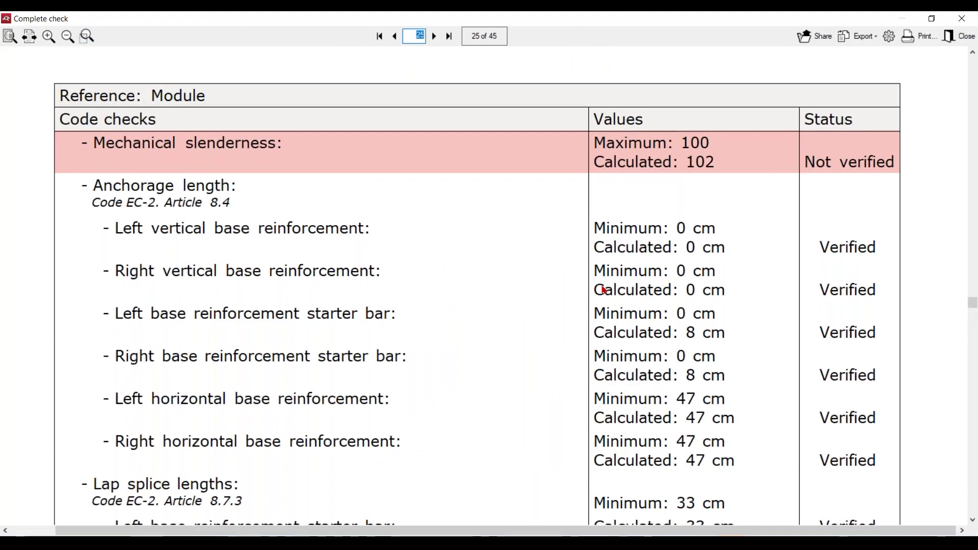
{"action": "scroll", "coordinate": [603, 289], "scroll_direction": "up", "scroll_amount": 1}
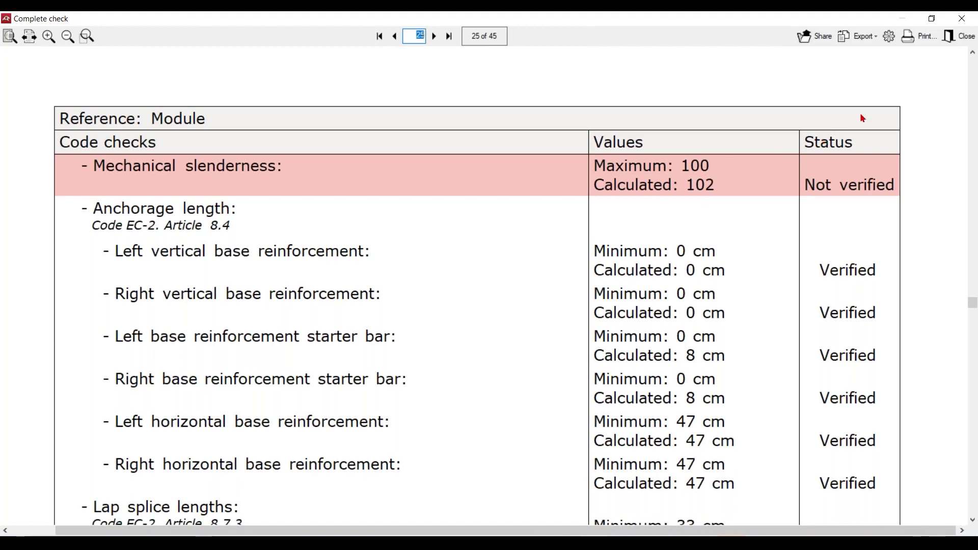
{"action": "scroll", "coordinate": [677, 275], "scroll_direction": "down", "scroll_amount": 5}
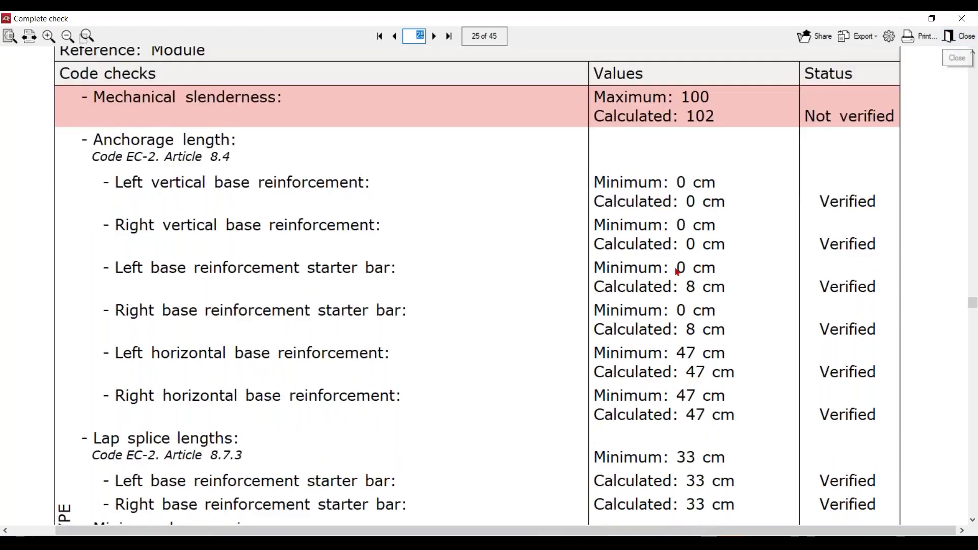
{"action": "scroll", "coordinate": [677, 275], "scroll_direction": "down", "scroll_amount": 10}
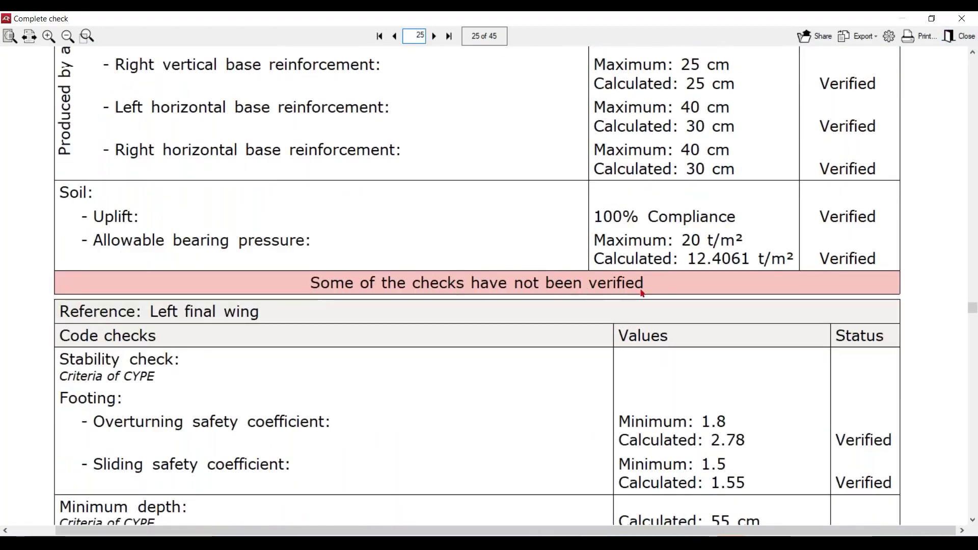
{"action": "left_click", "coordinate": [964, 38]}
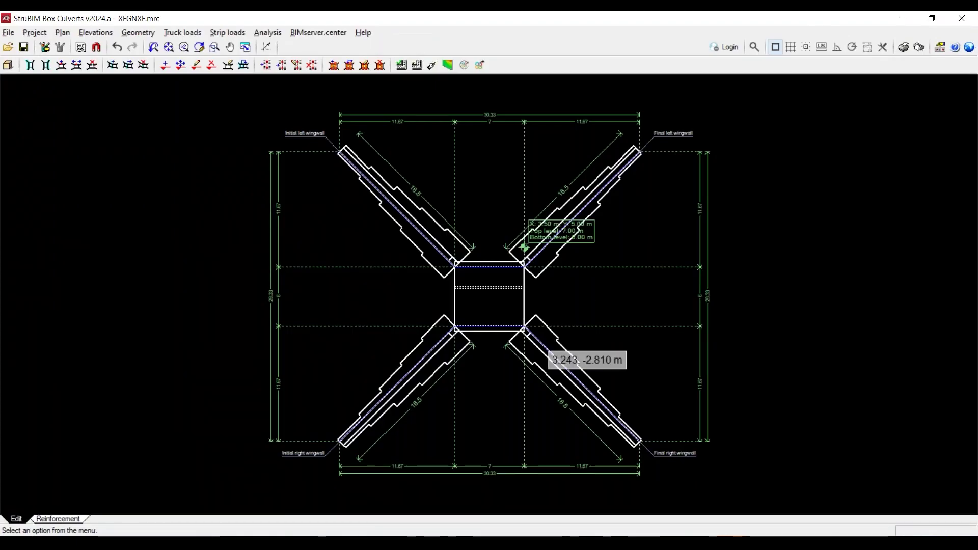
Open the 3D view of the designed culvert and examine the module opening and its adjoining wingwalls up close.
{"action": "scroll", "coordinate": [540, 249], "scroll_direction": "up", "scroll_amount": 1}
{"action": "middle_click_drag", "start_coordinate": [540, 249], "coordinate": [552, 238]}
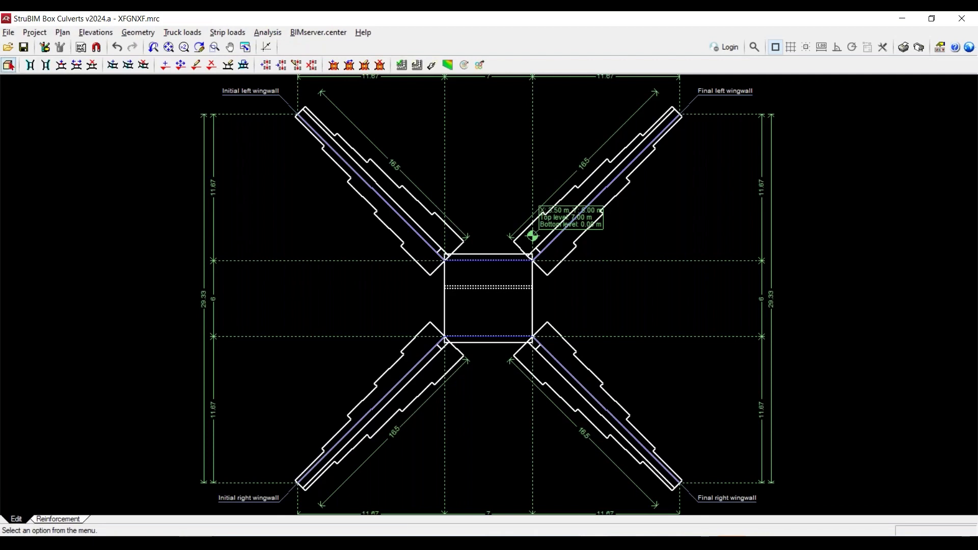
{"action": "left_click", "coordinate": [10, 66]}
{"action": "mouse_move", "coordinate": [484, 270]}
{"action": "left_mouse_down"}
{"action": "mouse_move", "coordinate": [492, 256]}
{"action": "mouse_move", "coordinate": [452, 248]}
{"action": "mouse_move", "coordinate": [473, 272]}
{"action": "left_mouse_up"}
{"action": "scroll", "coordinate": [474, 273], "scroll_direction": "up", "scroll_amount": 3}
{"action": "left_click_drag", "start_coordinate": [622, 339], "coordinate": [723, 295]}
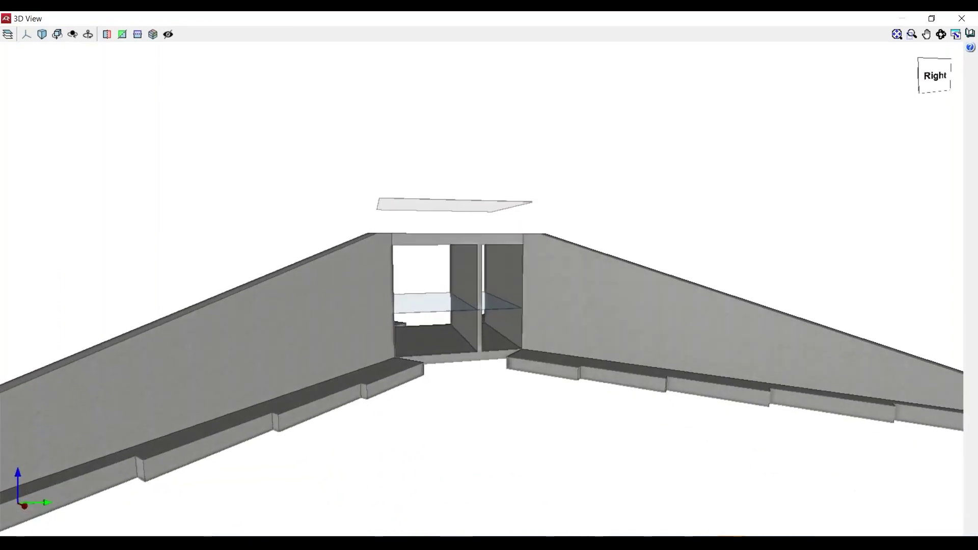
{"action": "scroll", "coordinate": [708, 301], "scroll_direction": "up", "scroll_amount": 3}
{"action": "middle_click_drag", "start_coordinate": [679, 287], "coordinate": [584, 237]}
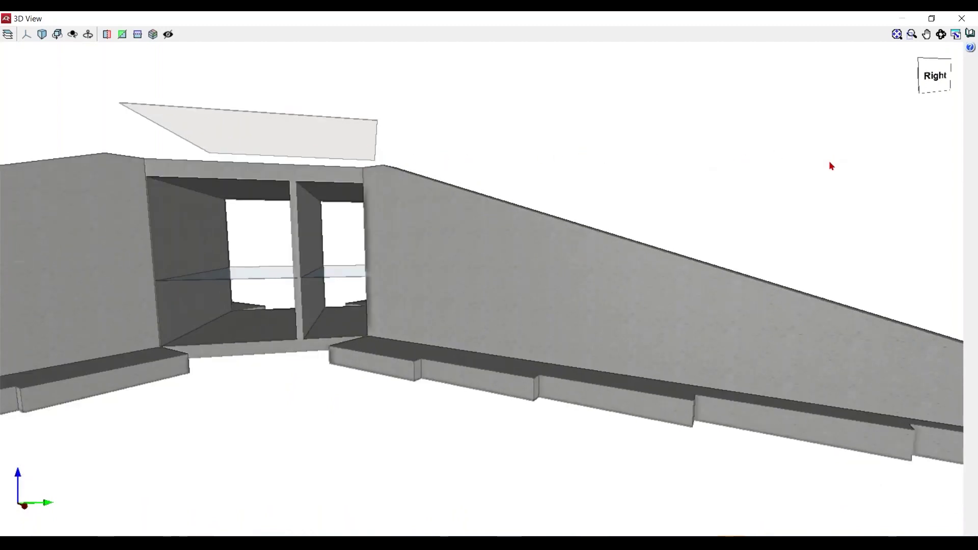
Examine a wingwall's full length and stepped footing in 3D, viewing the culvert from the side and from above.
{"action": "middle_click_drag", "start_coordinate": [817, 163], "coordinate": [376, 170]}
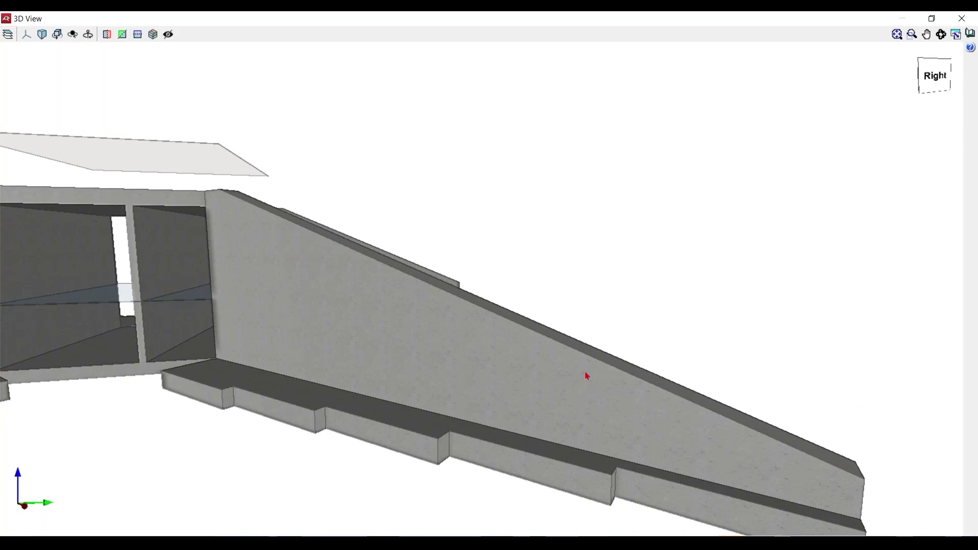
{"action": "scroll", "coordinate": [586, 375], "scroll_direction": "down", "scroll_amount": 3}
{"action": "middle_click_drag", "start_coordinate": [589, 376], "coordinate": [805, 379], "text": "shift"}
{"action": "middle_click_drag", "start_coordinate": [637, 338], "coordinate": [660, 331], "text": "shift"}
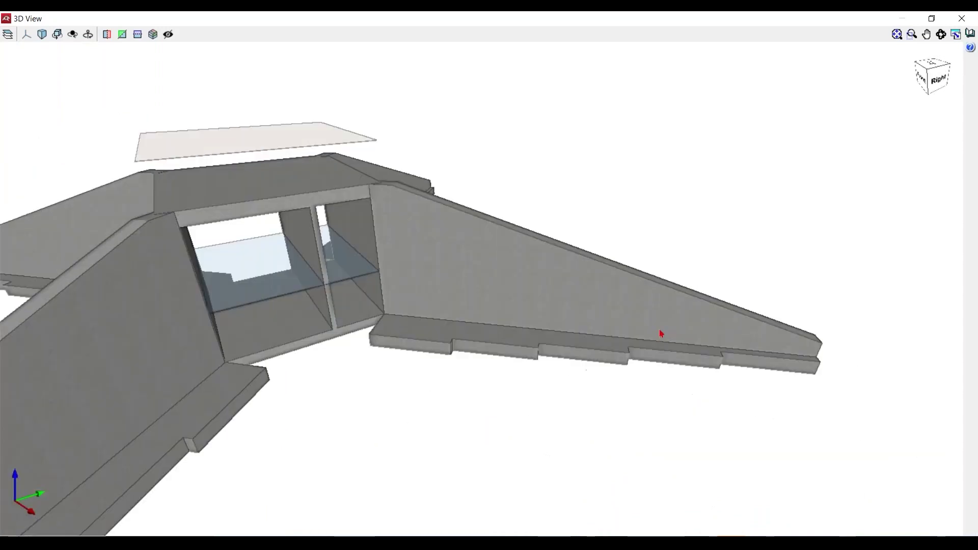
Leave the concrete 3D view, switch to the reinforcement, and examine the module's and wingwalls' bars in 3D.
{"action": "left_click", "coordinate": [962, 18]}
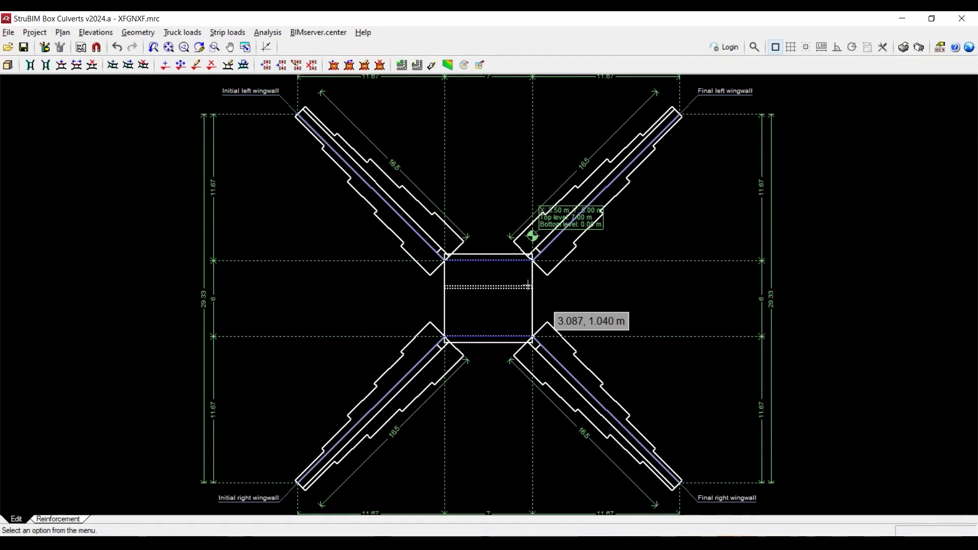
{"action": "left_click", "coordinate": [75, 522]}
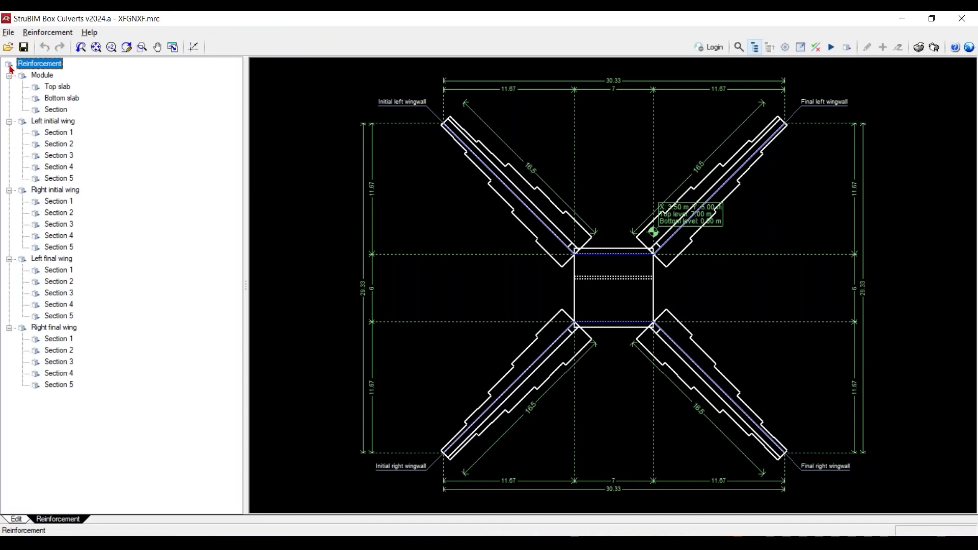
{"action": "left_click", "coordinate": [846, 47]}
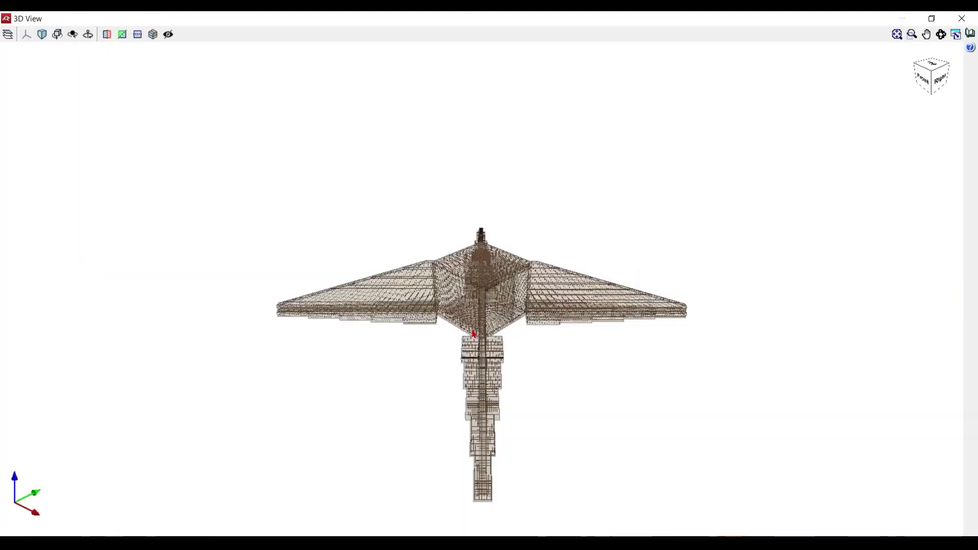
{"action": "scroll", "coordinate": [474, 334], "scroll_direction": "up", "scroll_amount": 6}
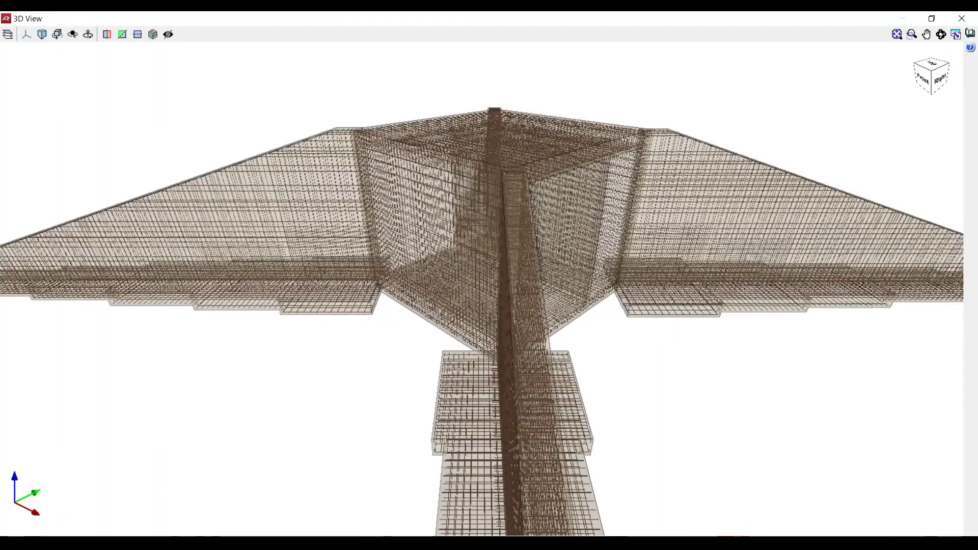
{"action": "middle_click_drag", "start_coordinate": [540, 275], "coordinate": [348, 302]}
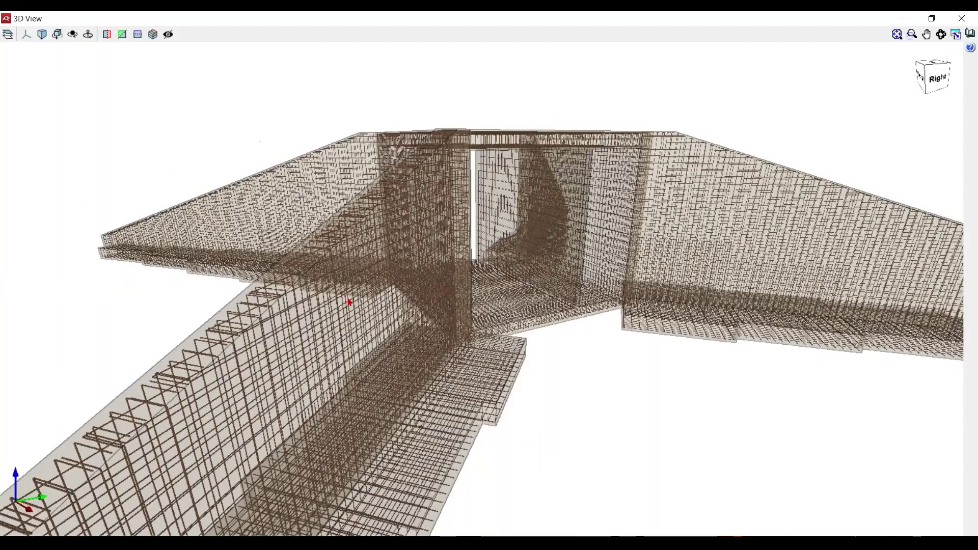
{"action": "scroll", "coordinate": [346, 301], "scroll_direction": "up", "scroll_amount": 2}
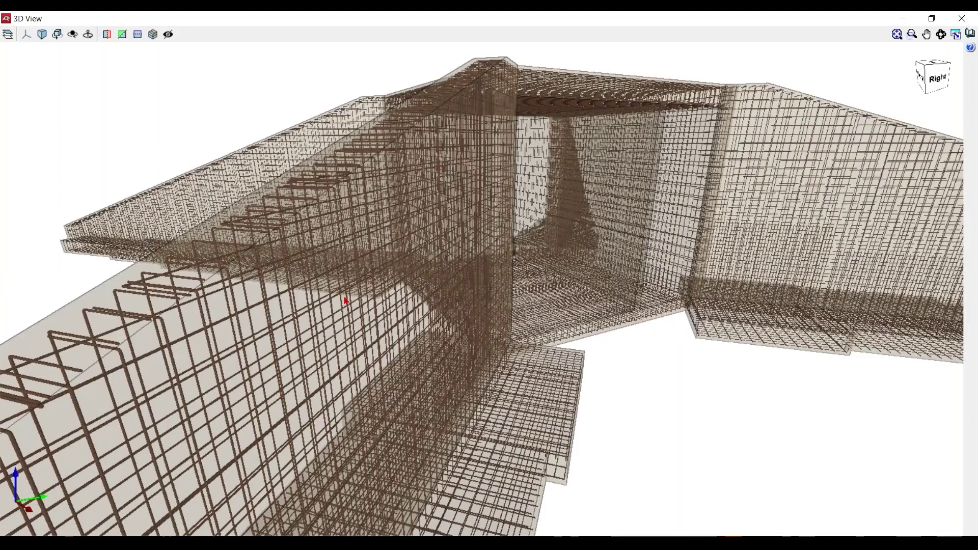
{"action": "scroll", "coordinate": [345, 301], "scroll_direction": "down", "scroll_amount": 3}
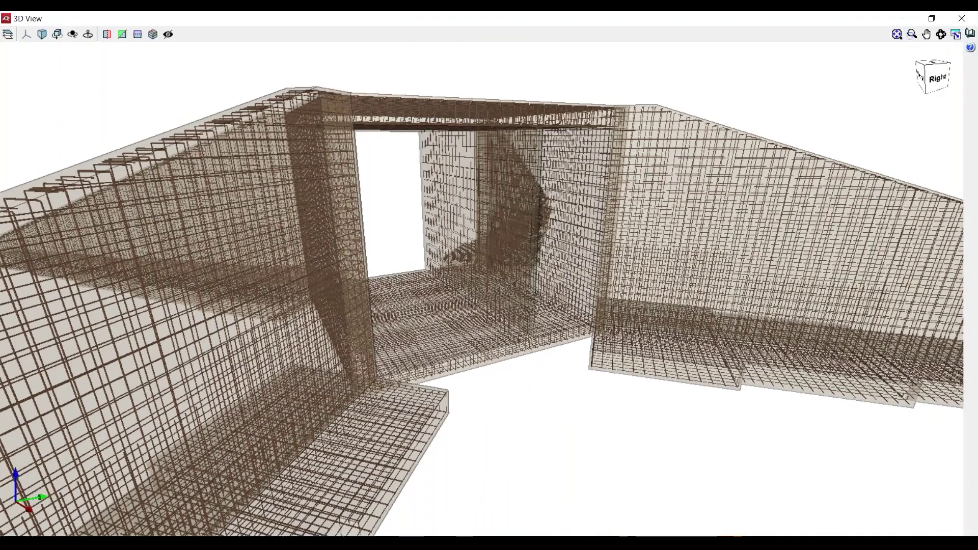
{"action": "scroll", "coordinate": [427, 288], "scroll_direction": "up", "scroll_amount": 2}
{"action": "middle_click_drag", "start_coordinate": [468, 340], "coordinate": [504, 311]}
{"action": "scroll", "coordinate": [458, 289], "scroll_direction": "down", "scroll_amount": 3}
{"action": "scroll", "coordinate": [463, 288], "scroll_direction": "up", "scroll_amount": 1}
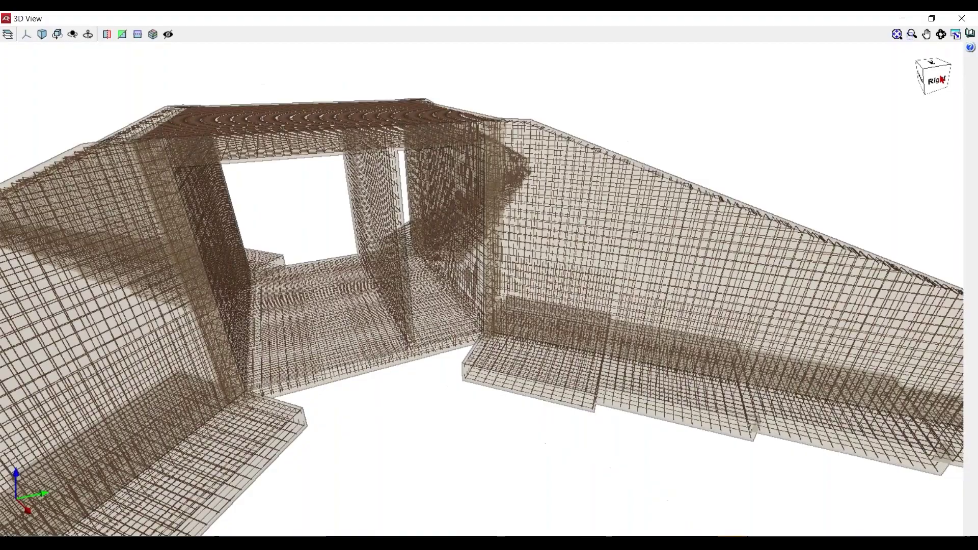
{"action": "left_click", "coordinate": [961, 19]}
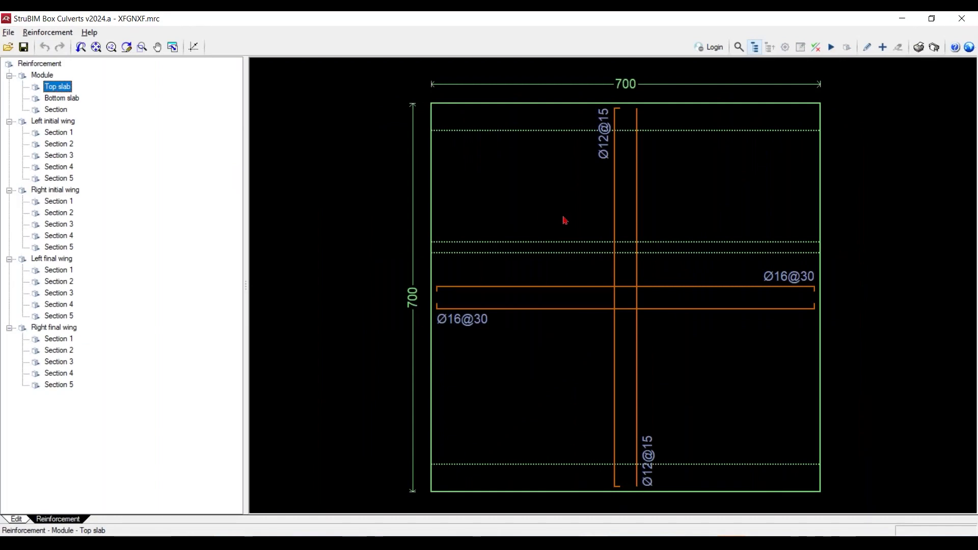
Set the bar diameter of the module top slab's exterior transverse base reinforcement to Ø8.
{"action": "left_click", "coordinate": [607, 155]}
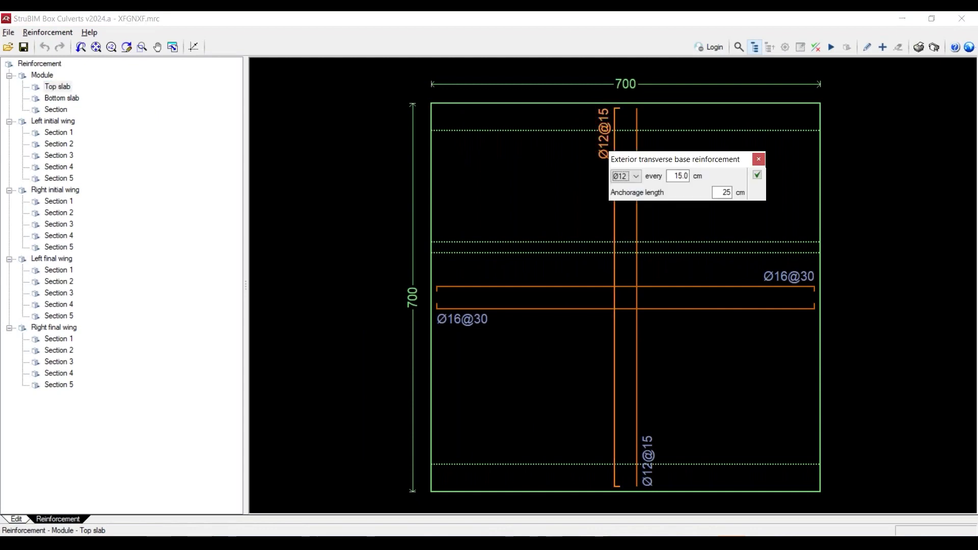
{"action": "left_click", "coordinate": [635, 176]}
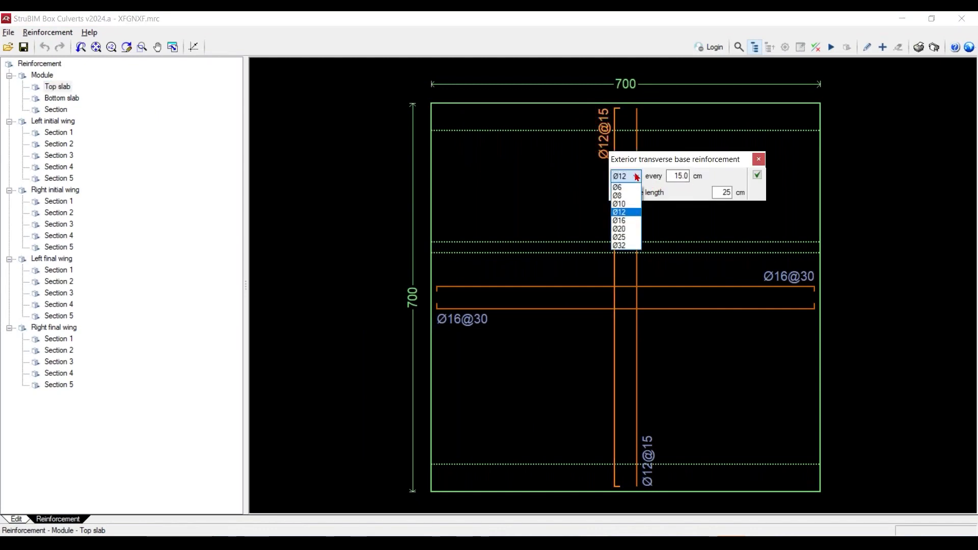
{"action": "left_click", "coordinate": [618, 196]}
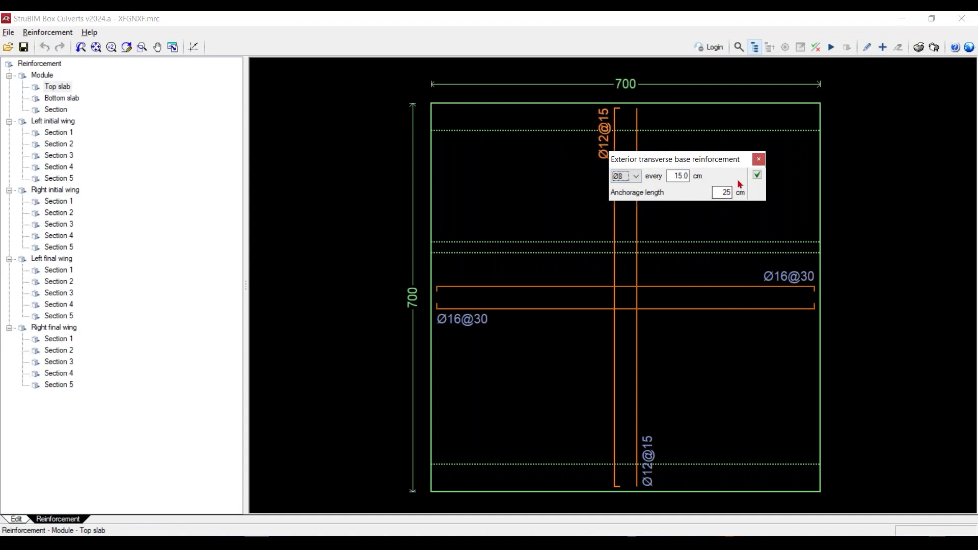
{"action": "left_click", "coordinate": [756, 176]}
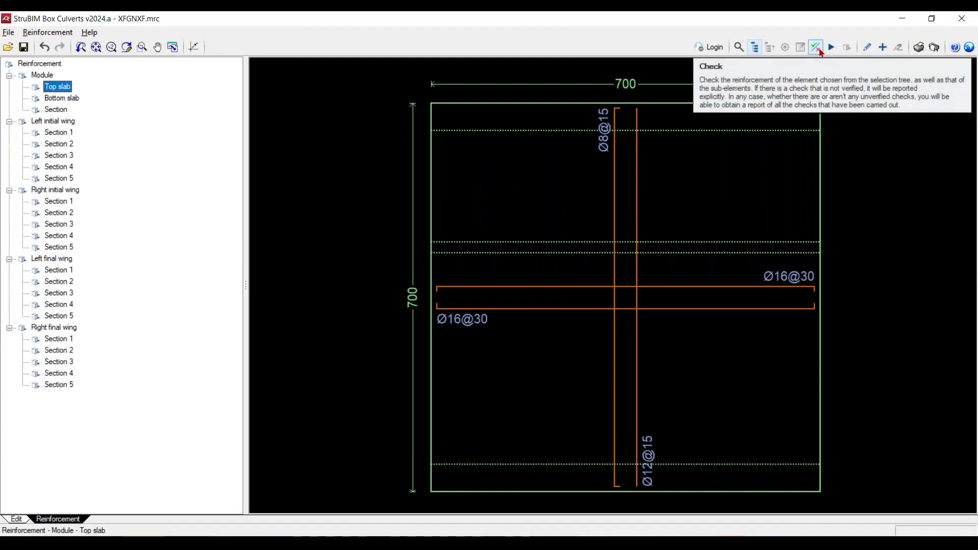
Check the top slab's reinforcement, review its code checks report, and close the report.
{"action": "left_click", "coordinate": [820, 51]}
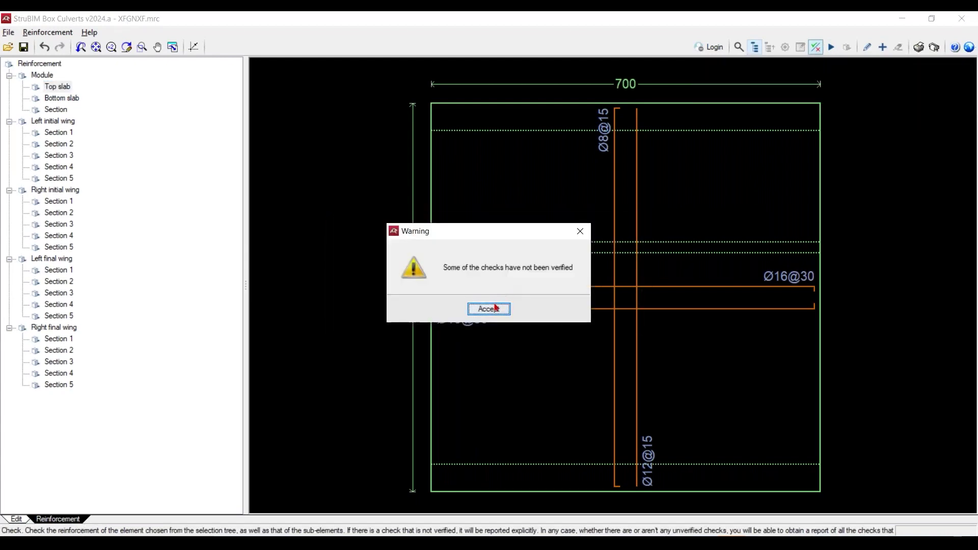
{"action": "left_click", "coordinate": [493, 308]}
{"action": "left_click", "coordinate": [380, 308]}
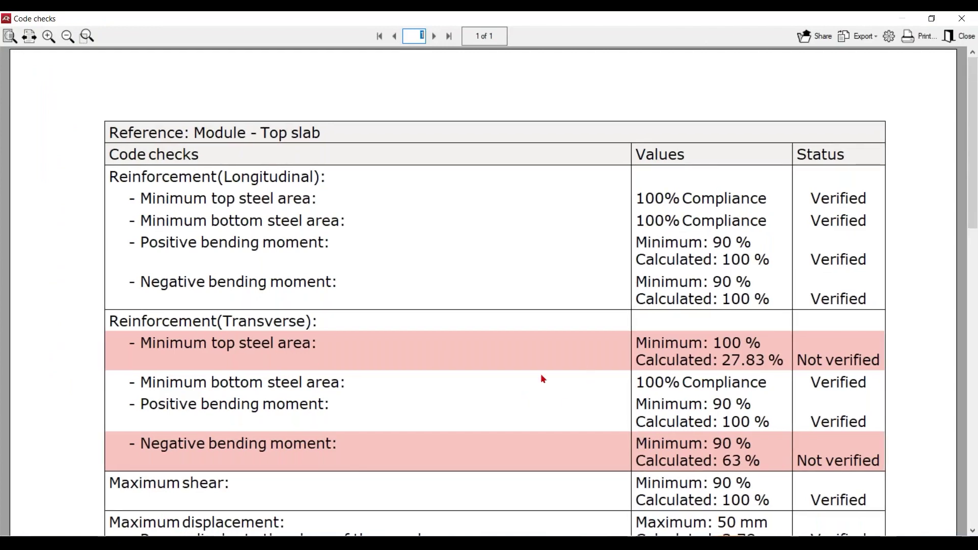
{"action": "left_click", "coordinate": [960, 36]}
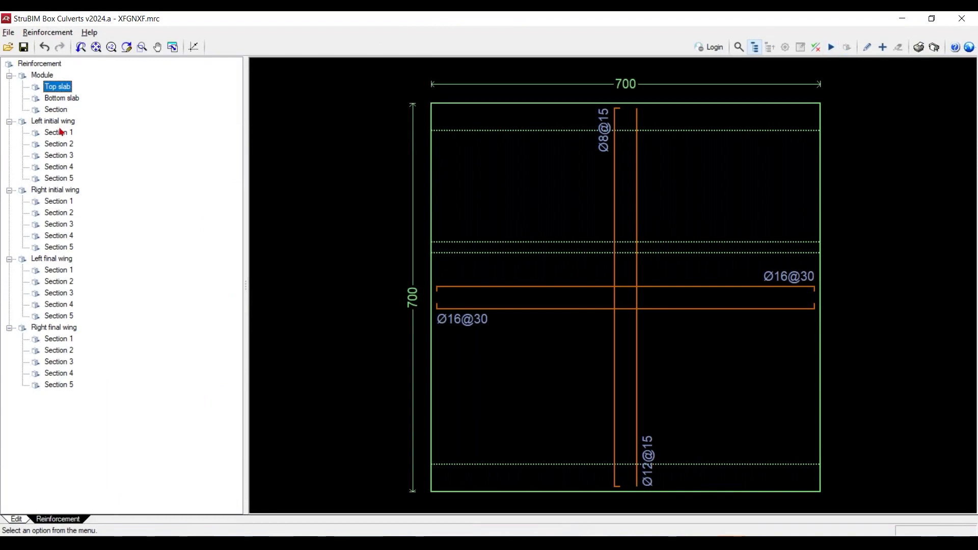
Examine the reinforcement of the module's bottom slab and cross section, and of the left initial wing's Sections 1 to 5.
{"action": "left_click", "coordinate": [62, 98]}
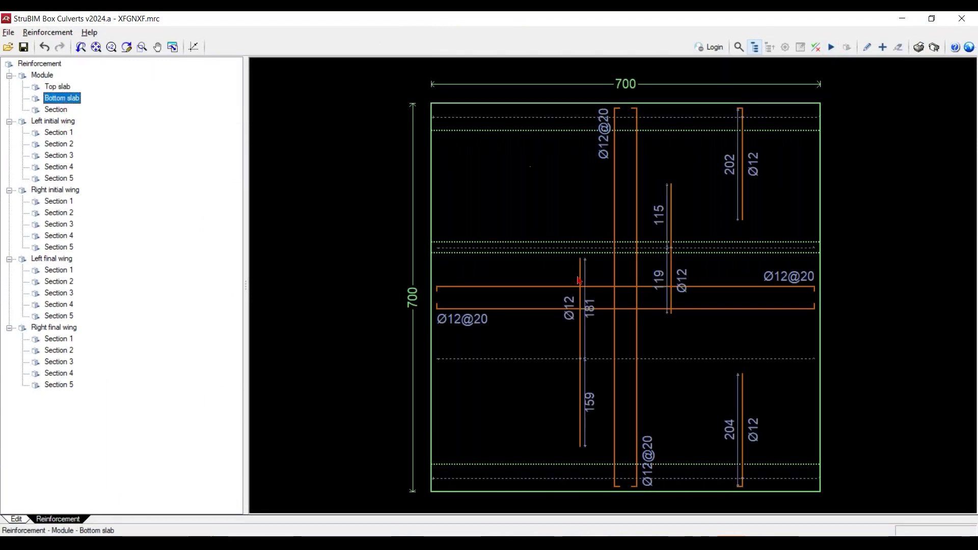
{"action": "left_click", "coordinate": [57, 109]}
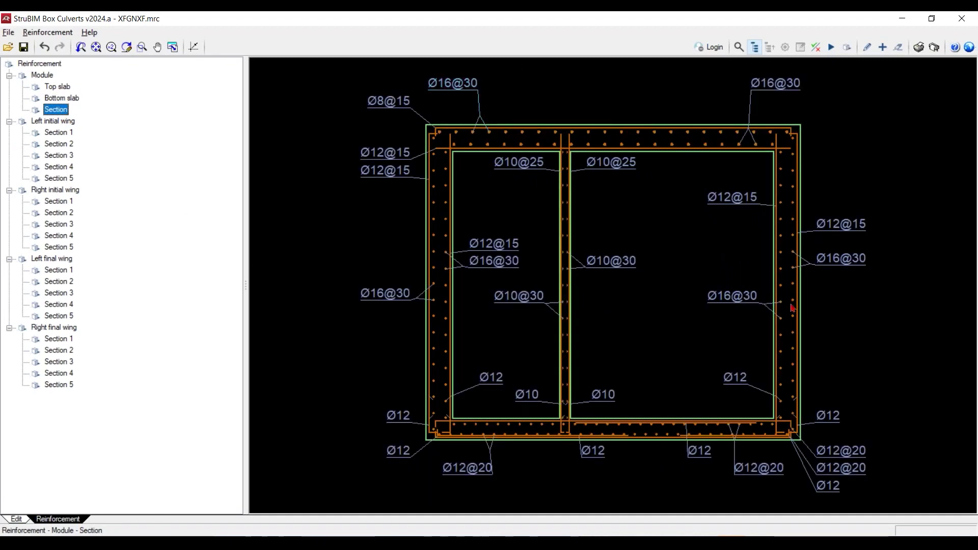
{"action": "left_click", "coordinate": [62, 134]}
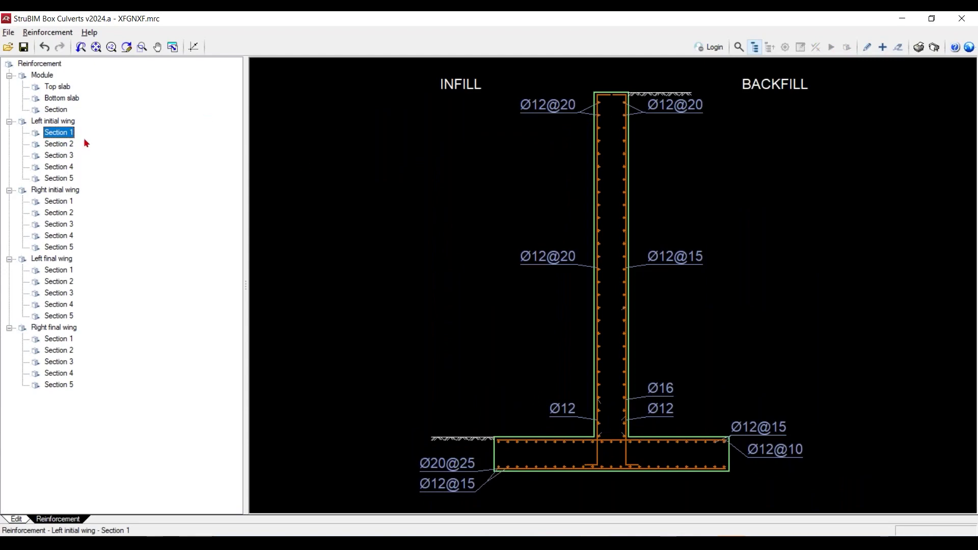
{"action": "left_click", "coordinate": [67, 179]}
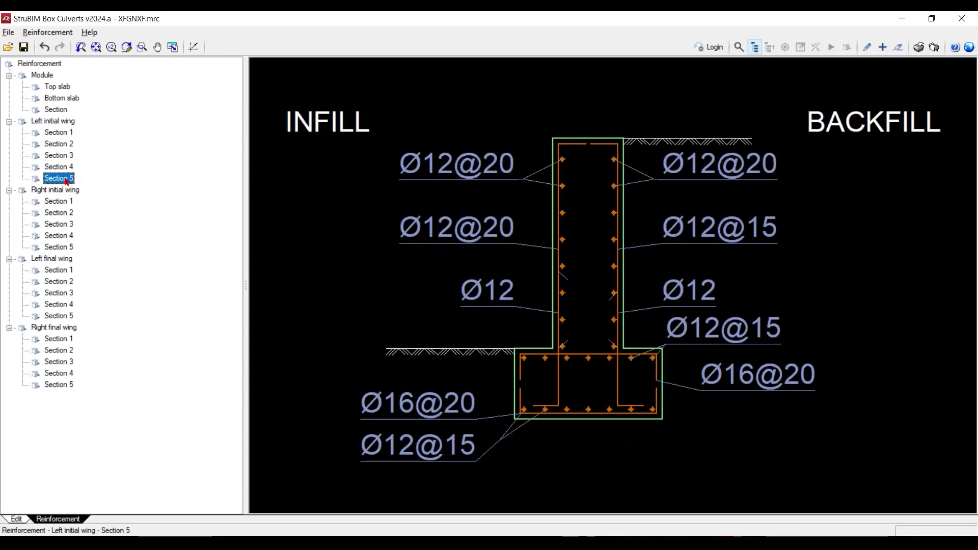
{"action": "left_click", "coordinate": [62, 133]}
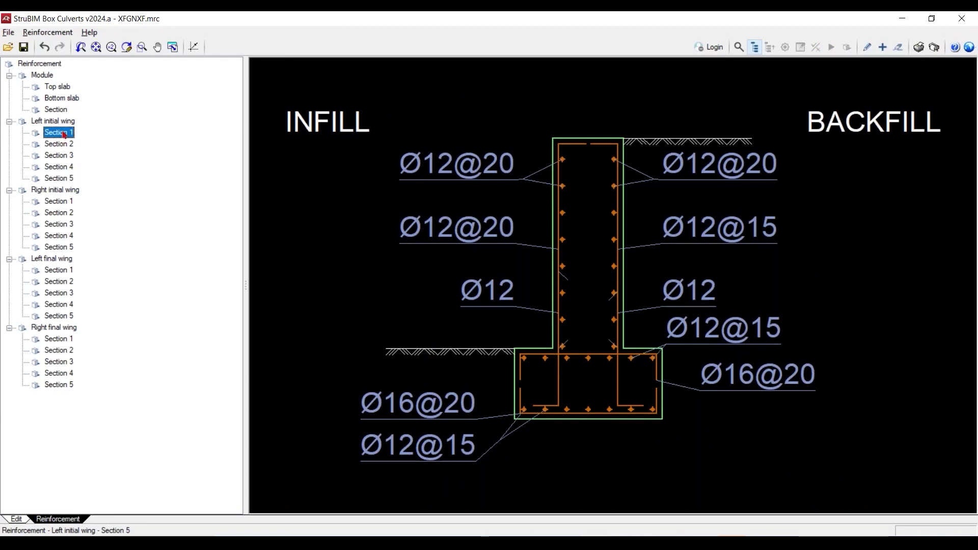
{"action": "left_click", "coordinate": [65, 147]}
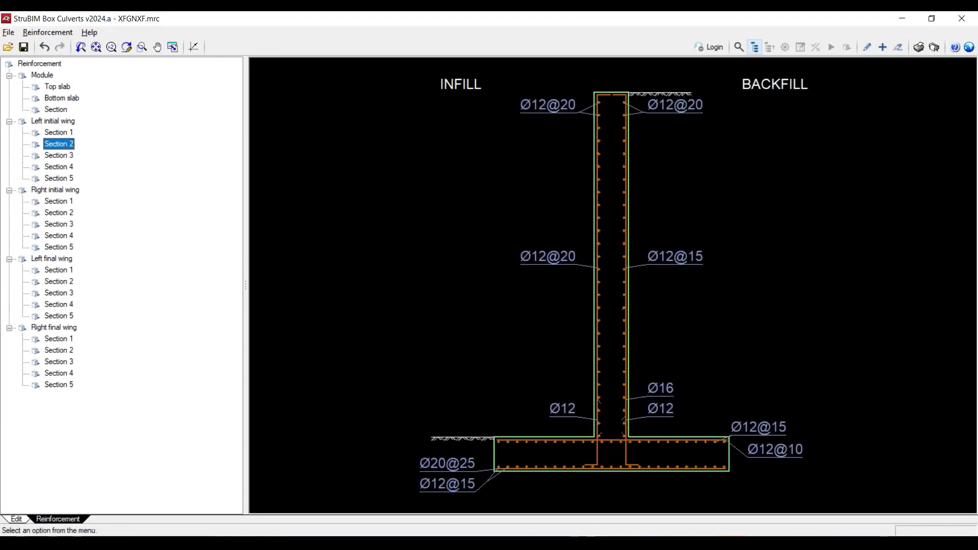
{"action": "key", "text": "Down"}
{"action": "key", "text": "Down"}
{"action": "key", "text": "Down"}
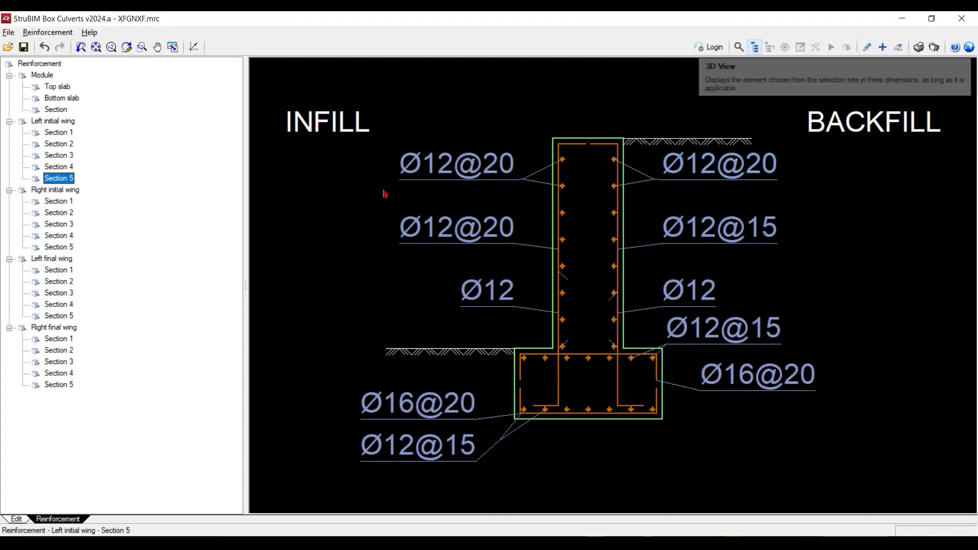
With the right final wing selected, review the available report chapters without generating a report, and display the wing's Section 3.
{"action": "left_click", "coordinate": [75, 326]}
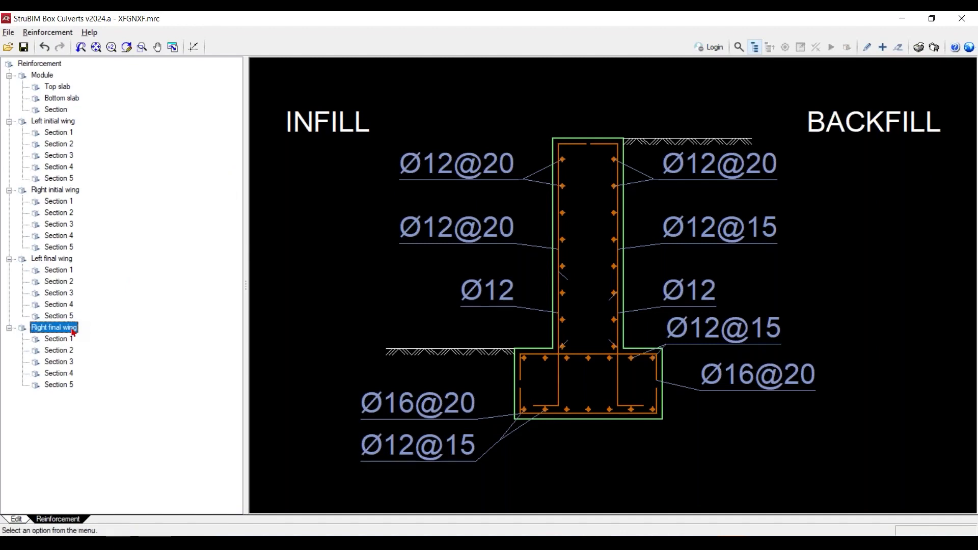
{"action": "left_click", "coordinate": [920, 46]}
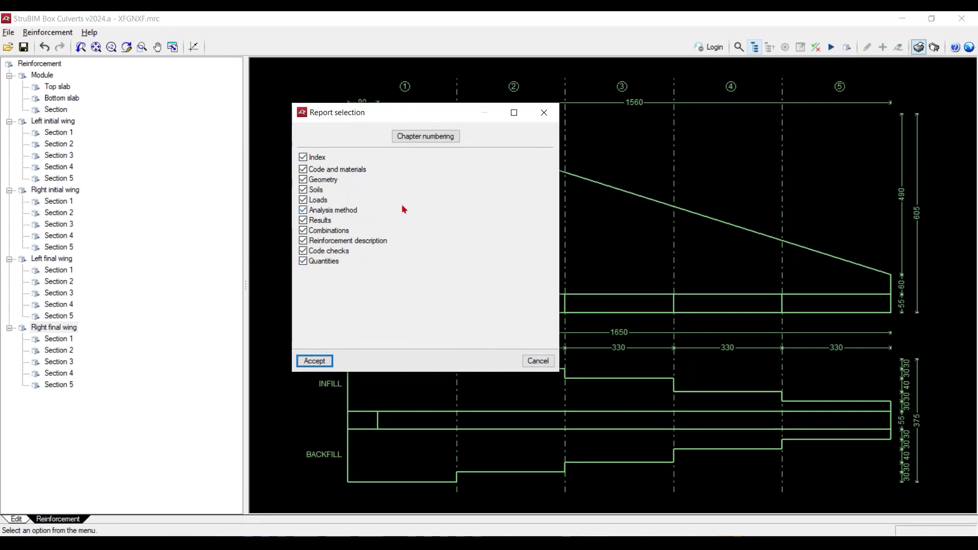
{"action": "left_click", "coordinate": [544, 113]}
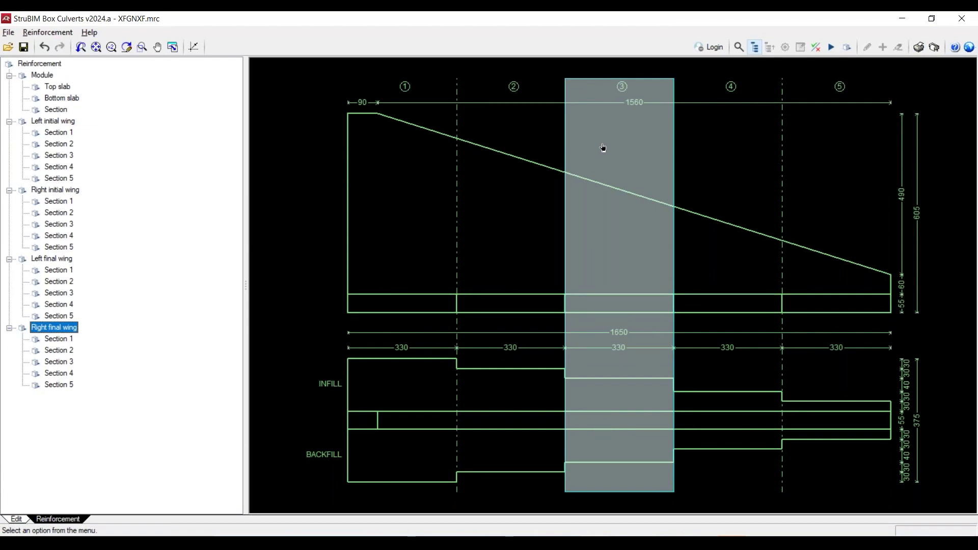
{"action": "left_click", "coordinate": [603, 147]}
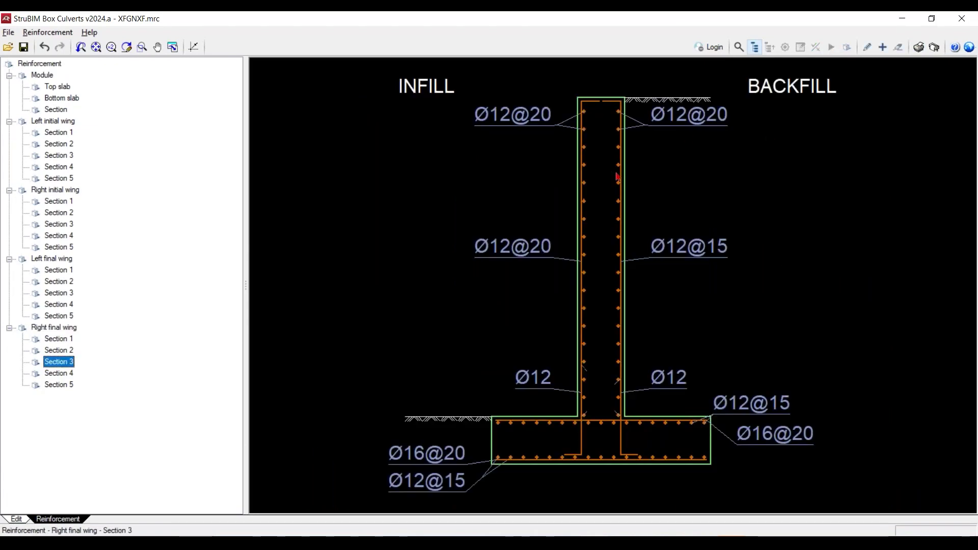
Generate a box culvert drawing at scale 1:100 with all its geometry, reinforcement and quantities contents, and show all drawings in detail.
{"action": "left_click", "coordinate": [935, 47]}
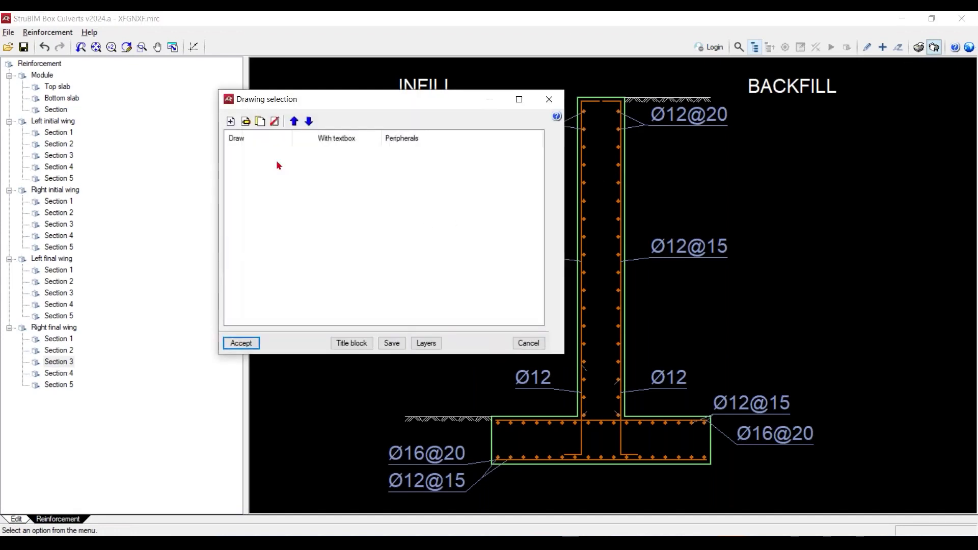
{"action": "left_click", "coordinate": [230, 121]}
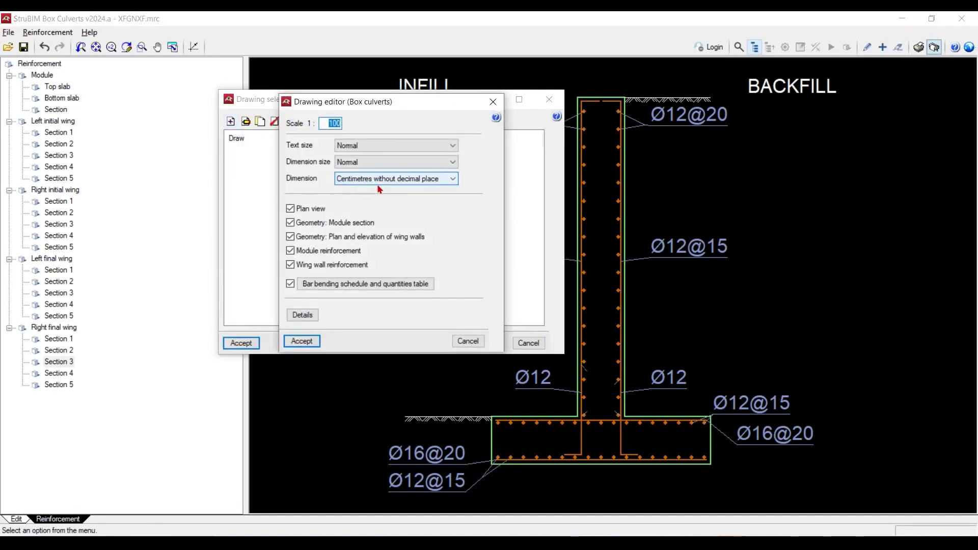
{"action": "left_click", "coordinate": [310, 342]}
{"action": "left_click", "coordinate": [243, 343]}
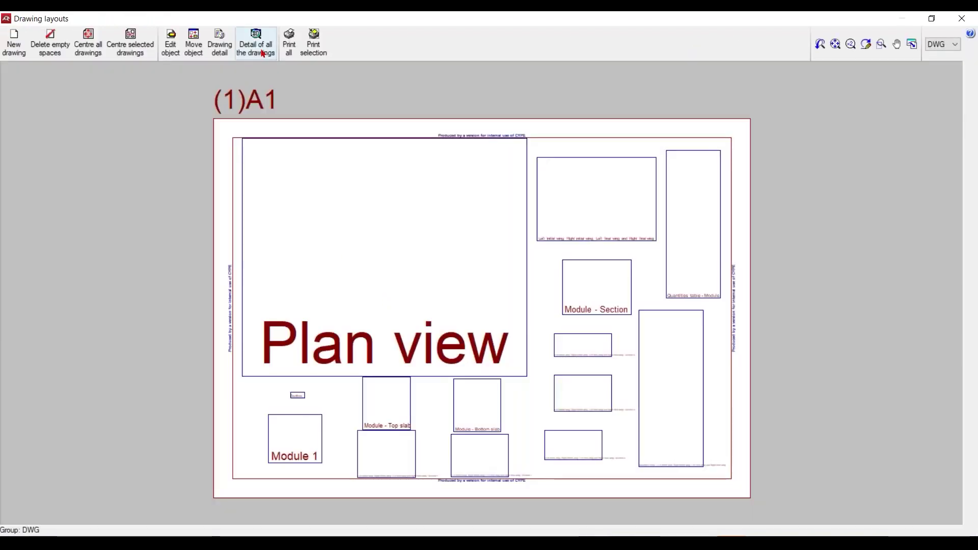
{"action": "left_click", "coordinate": [256, 43]}
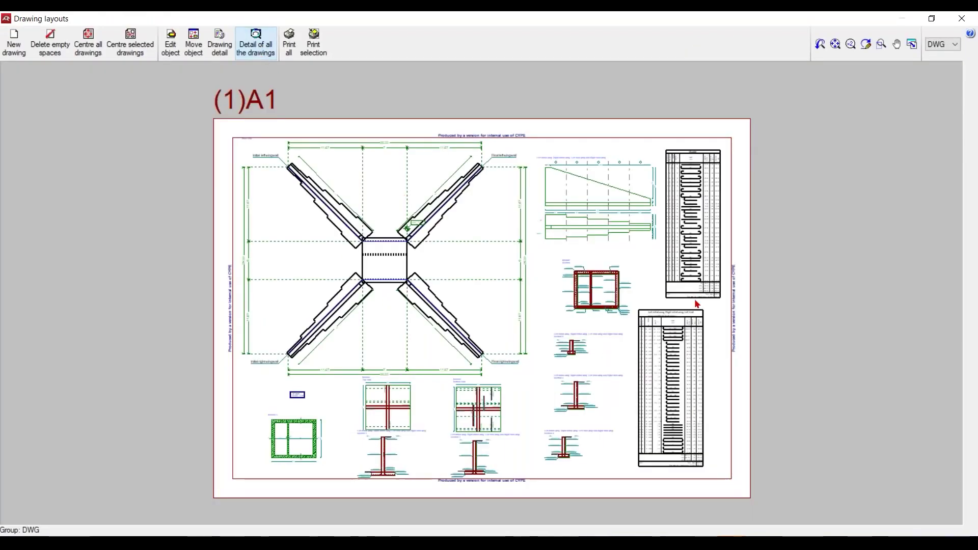
Examine the wing geometry, module section and the module's bar bending schedule up close on the A1 sheet.
{"action": "scroll", "coordinate": [654, 251], "scroll_direction": "up", "scroll_amount": 1}
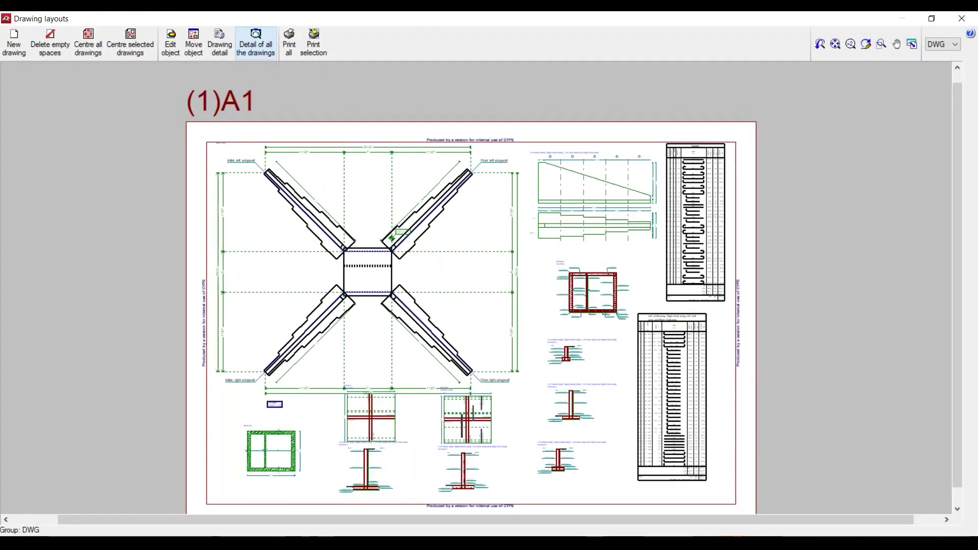
{"action": "scroll", "coordinate": [648, 265], "scroll_direction": "up", "scroll_amount": 2}
{"action": "middle_click_drag", "start_coordinate": [665, 281], "coordinate": [580, 269]}
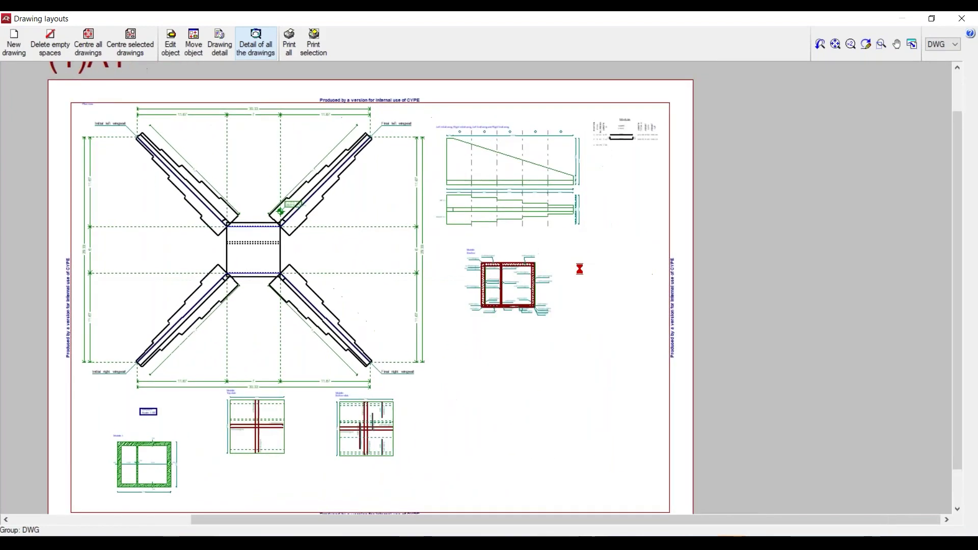
{"action": "scroll", "coordinate": [580, 268], "scroll_direction": "up", "scroll_amount": 4}
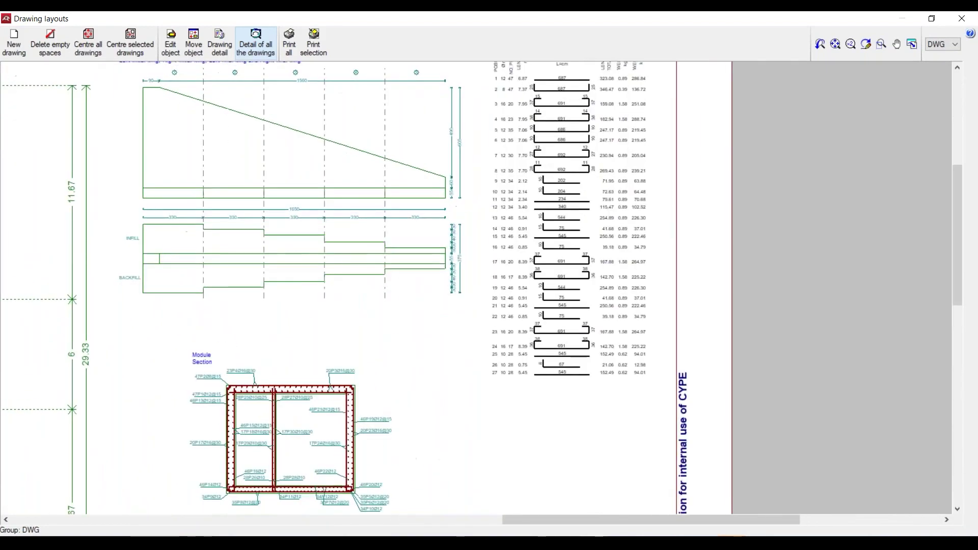
{"action": "scroll", "coordinate": [635, 236], "scroll_direction": "up", "scroll_amount": 4}
{"action": "middle_click_drag", "start_coordinate": [571, 108], "coordinate": [569, 179]}
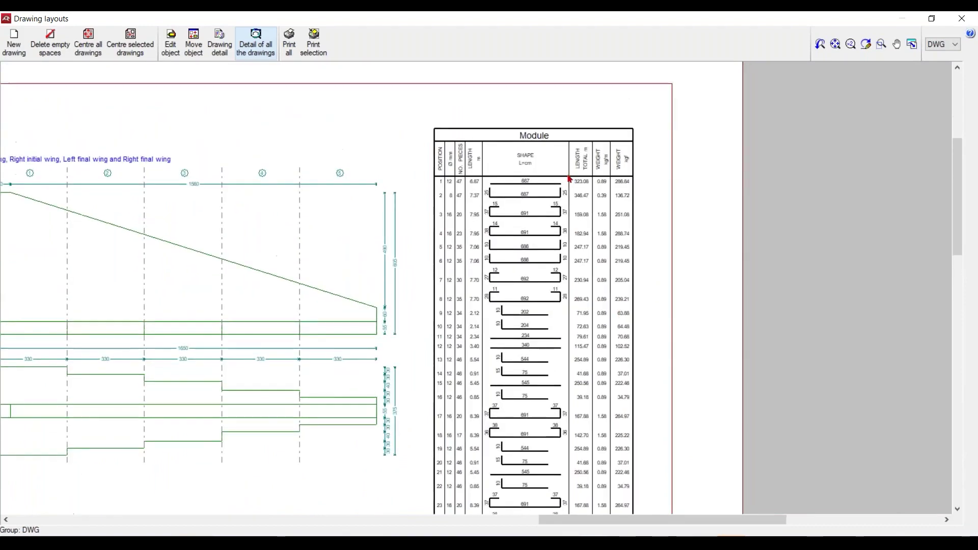
Examine the module's bar bending schedule and the schedule shared by the four wings on the A1 sheet.
{"action": "scroll", "coordinate": [569, 170], "scroll_direction": "up", "scroll_amount": 3}
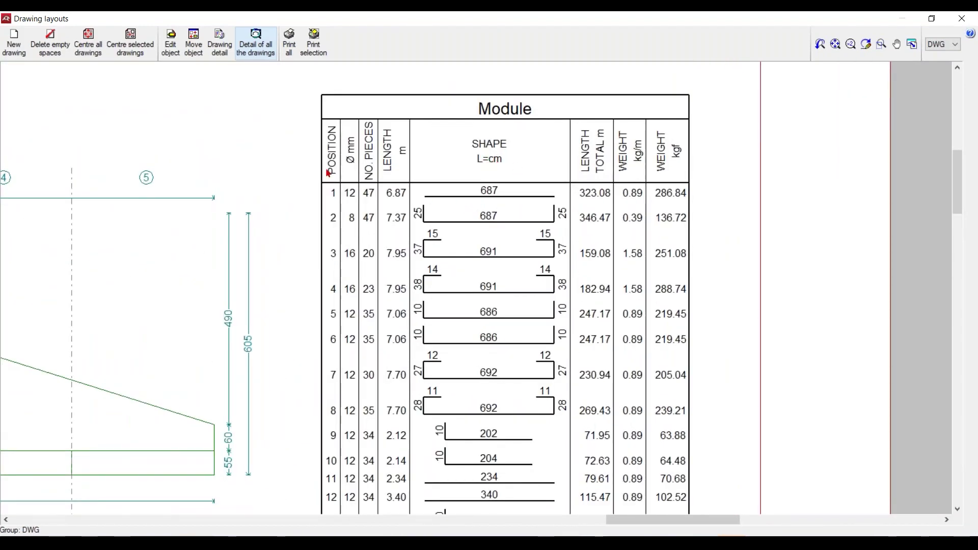
{"action": "scroll", "coordinate": [643, 243], "scroll_direction": "down", "scroll_amount": 2}
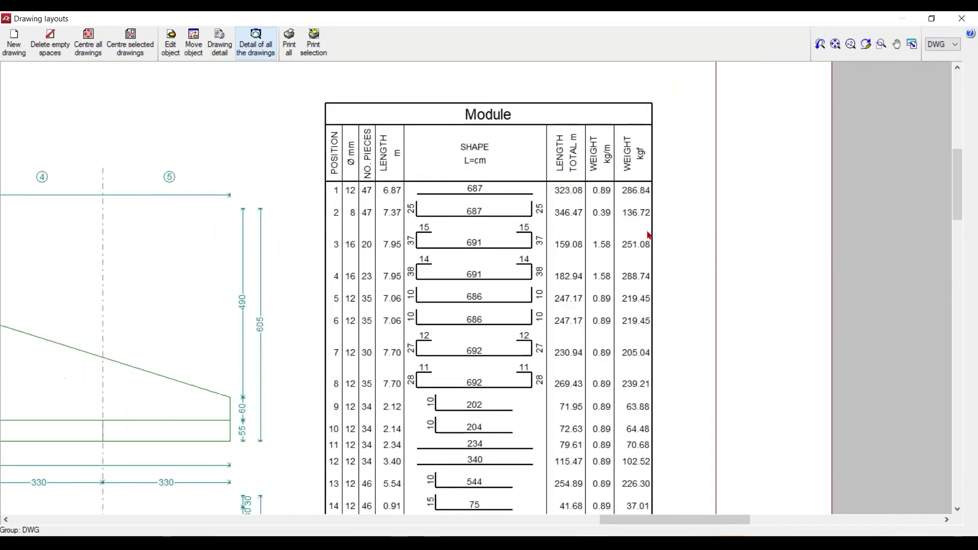
{"action": "scroll", "coordinate": [643, 244], "scroll_direction": "down", "scroll_amount": 1}
{"action": "mouse_move", "coordinate": [629, 304]}
{"action": "middle_mouse_down"}
{"action": "mouse_move", "coordinate": [642, 133]}
{"action": "mouse_move", "coordinate": [657, 95]}
{"action": "middle_mouse_up"}
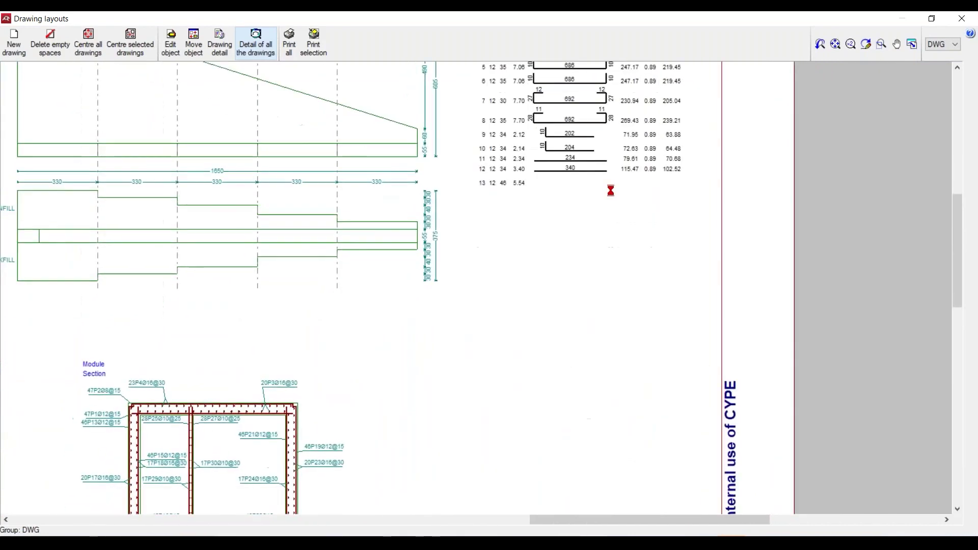
{"action": "middle_click_drag", "start_coordinate": [580, 272], "coordinate": [621, 109]}
{"action": "middle_click_drag", "start_coordinate": [286, 282], "coordinate": [254, 135]}
{"action": "middle_click_drag", "start_coordinate": [423, 258], "coordinate": [452, 102]}
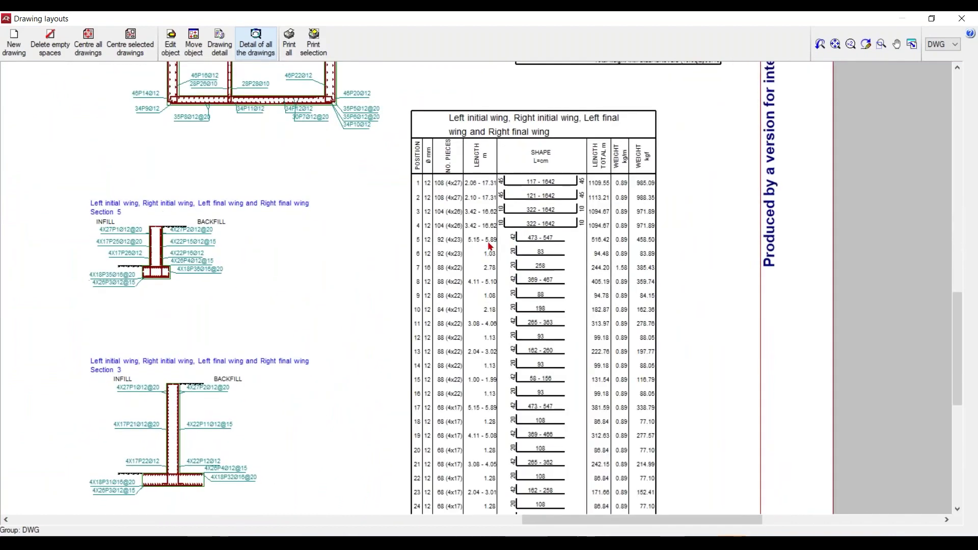
{"action": "scroll", "coordinate": [507, 268], "scroll_direction": "down", "scroll_amount": 1}
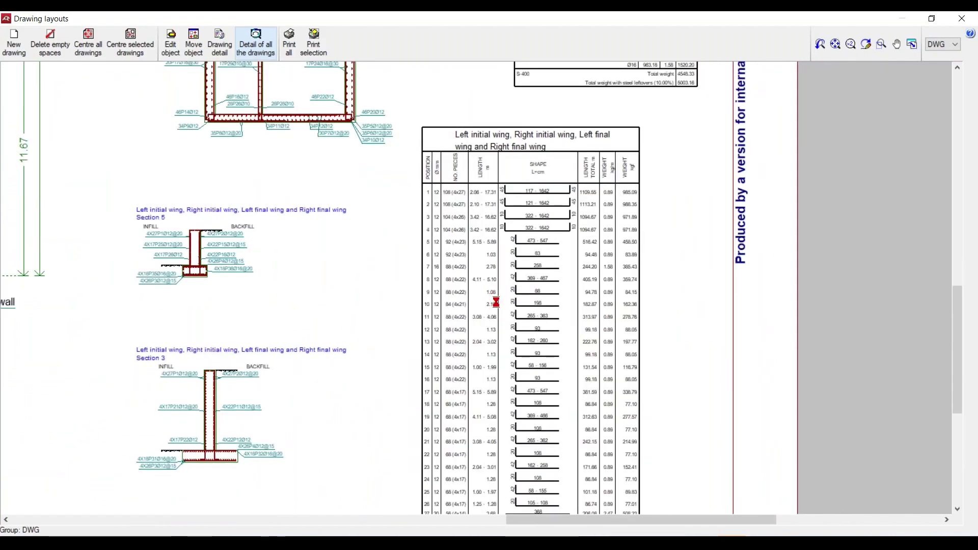
Examine the reinforcement of the wings' Section 5 up close, and view the complete A1 sheet.
{"action": "middle_click_drag", "start_coordinate": [496, 302], "coordinate": [658, 286]}
{"action": "scroll", "coordinate": [356, 241], "scroll_direction": "up", "scroll_amount": 1}
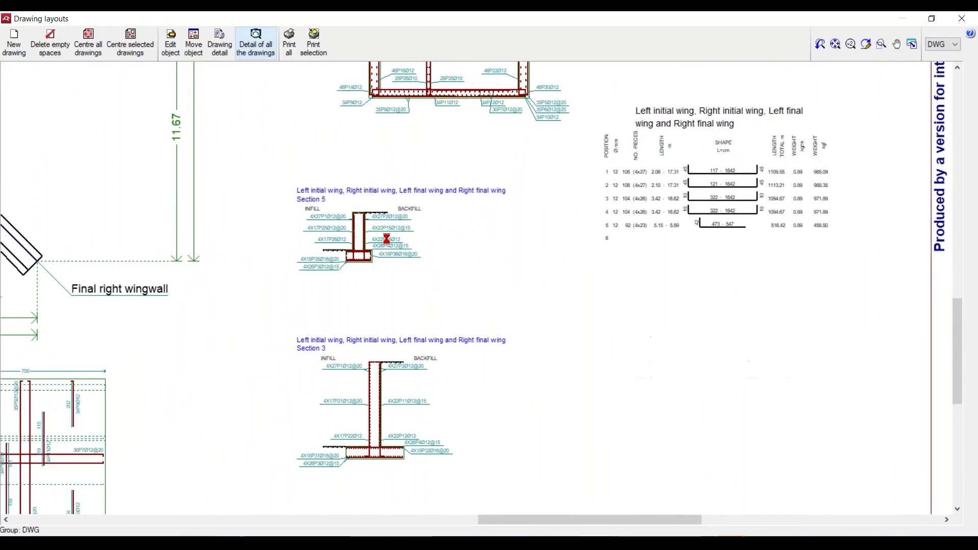
{"action": "scroll", "coordinate": [386, 239], "scroll_direction": "up", "scroll_amount": 2}
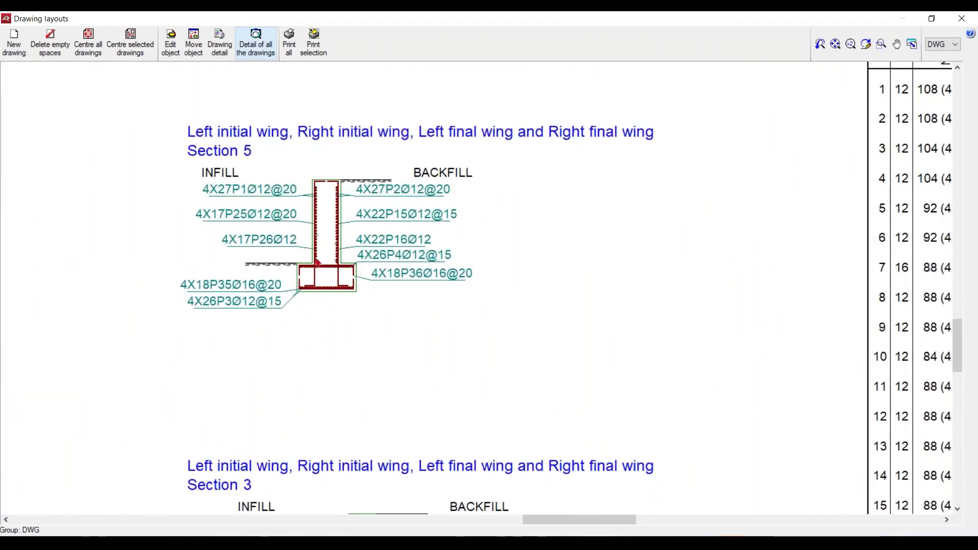
{"action": "scroll", "coordinate": [316, 262], "scroll_direction": "down", "scroll_amount": 9}
{"action": "middle_click_drag", "start_coordinate": [371, 276], "coordinate": [584, 252]}
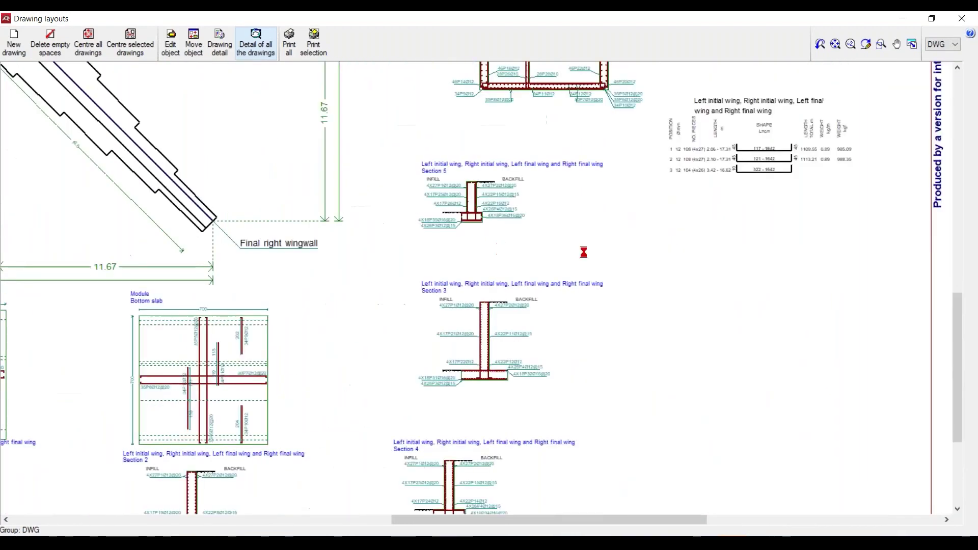
{"action": "scroll", "coordinate": [584, 252], "scroll_direction": "down", "scroll_amount": 6}
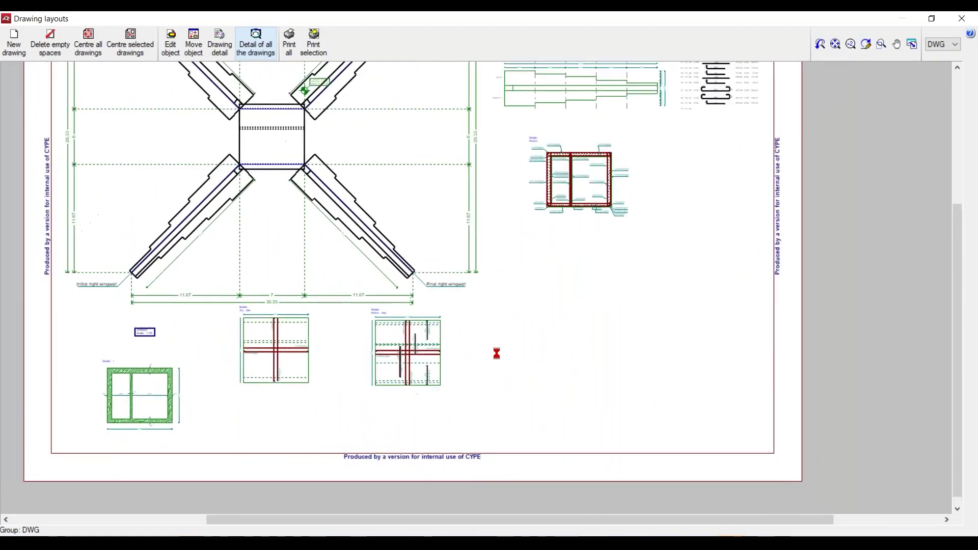
{"action": "middle_click_drag", "start_coordinate": [497, 354], "coordinate": [561, 448]}
{"action": "scroll", "coordinate": [561, 448], "scroll_direction": "down", "scroll_amount": 2}
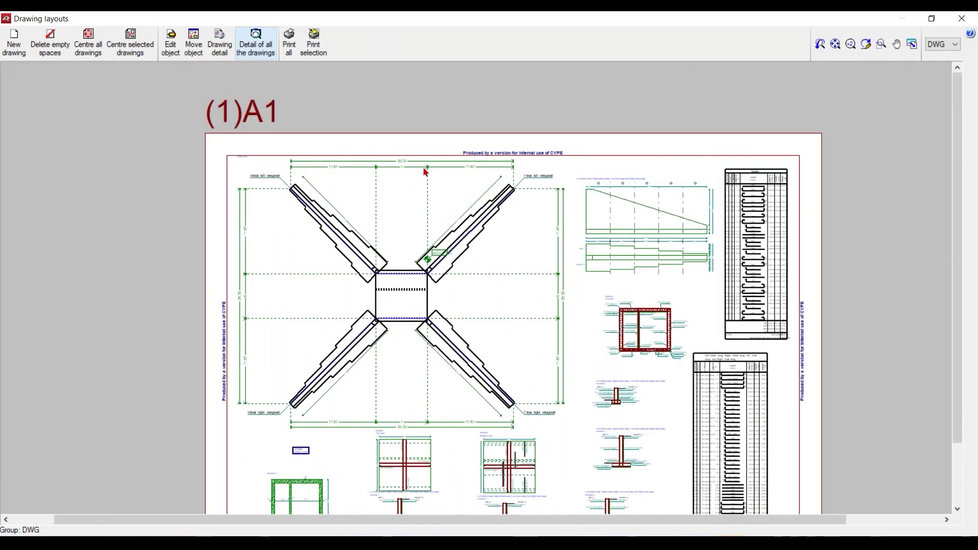
{"action": "middle_click_drag", "start_coordinate": [392, 232], "coordinate": [364, 160]}
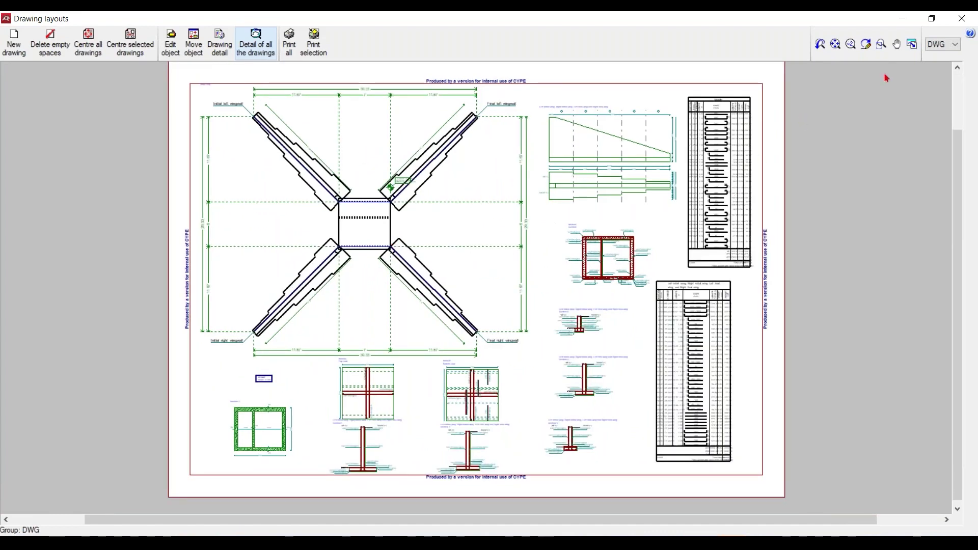
Review the options for printing the current view or saving it as a file without exporting, and leave the drawing layouts.
{"action": "left_click", "coordinate": [911, 44]}
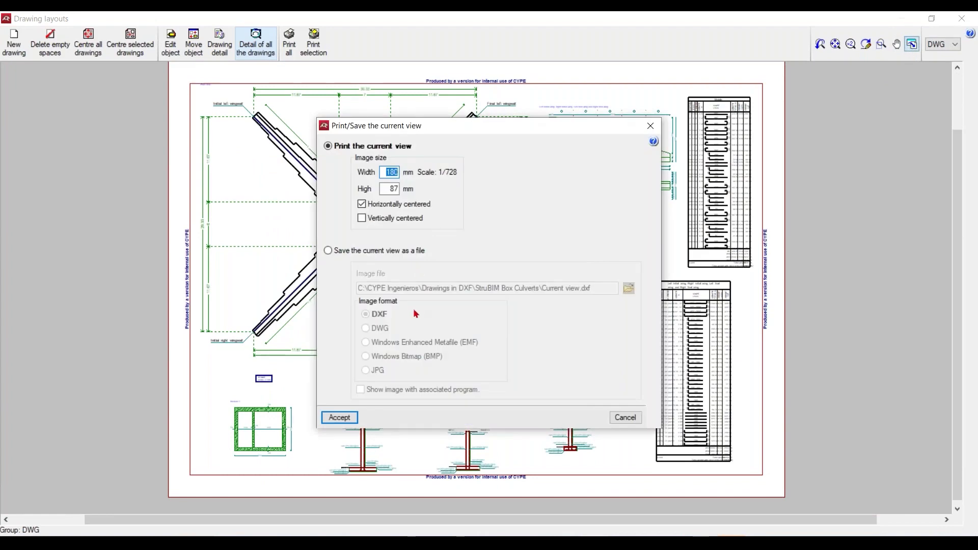
{"action": "left_click", "coordinate": [330, 250]}
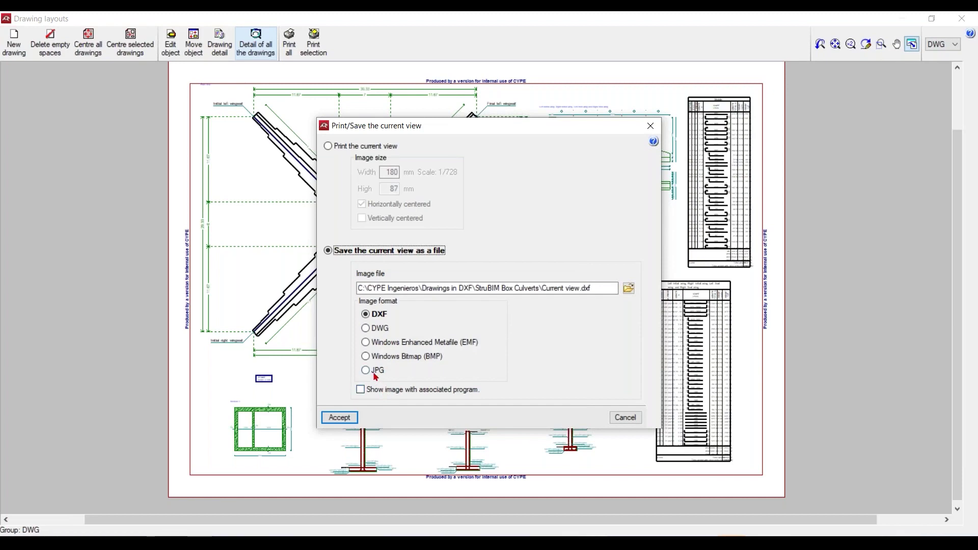
{"action": "left_click", "coordinate": [629, 290]}
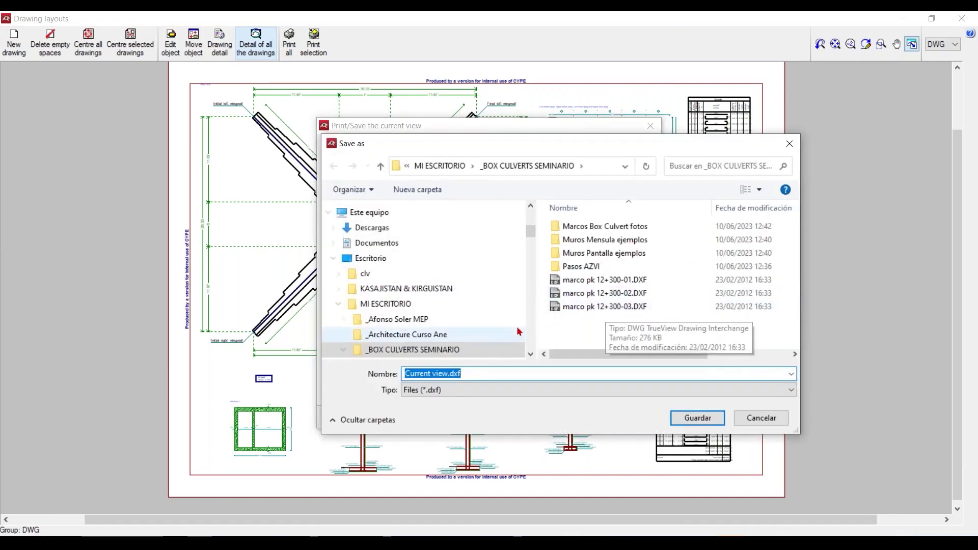
{"action": "left_click", "coordinate": [789, 147]}
{"action": "left_click", "coordinate": [650, 125]}
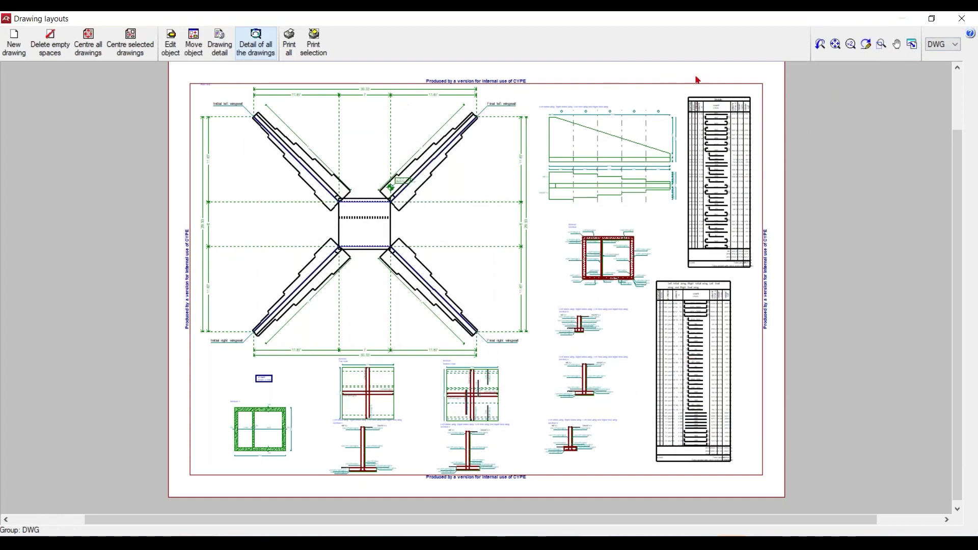
{"action": "left_click", "coordinate": [912, 45]}
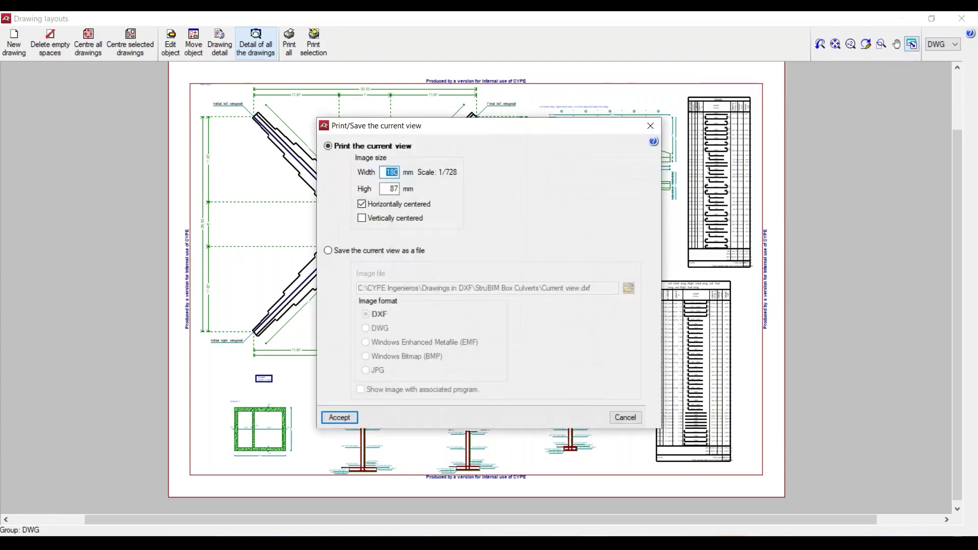
{"action": "left_click", "coordinate": [650, 125]}
{"action": "left_click", "coordinate": [961, 18]}
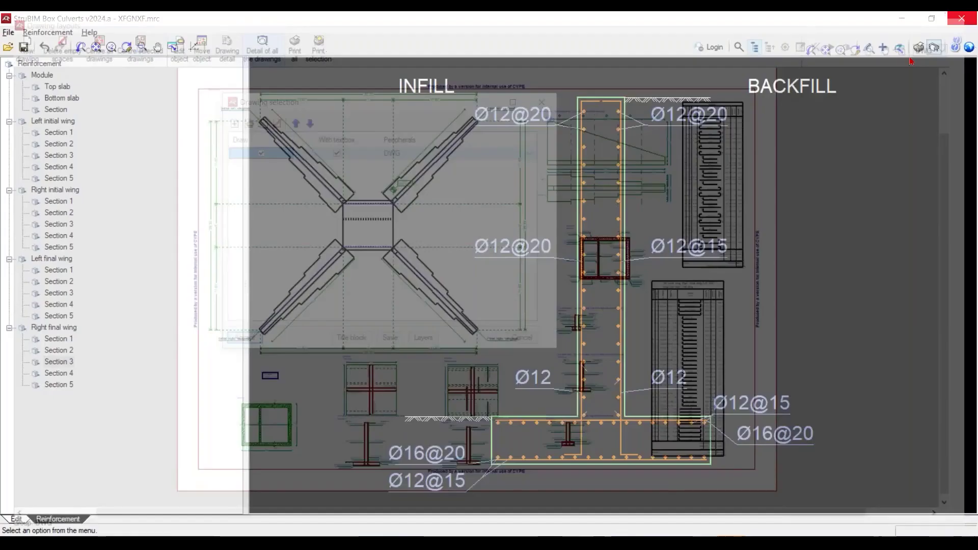
Review the design codes available for the job and leave the code selection without applying a change.
{"action": "left_click", "coordinate": [970, 48]}
{"action": "left_click", "coordinate": [843, 63]}
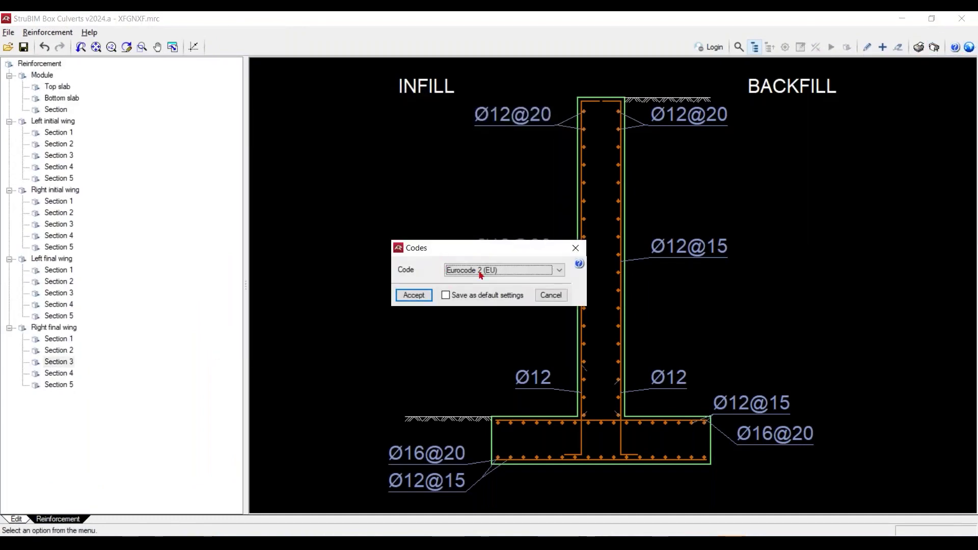
{"action": "left_click", "coordinate": [555, 271]}
{"action": "left_click", "coordinate": [522, 213]}
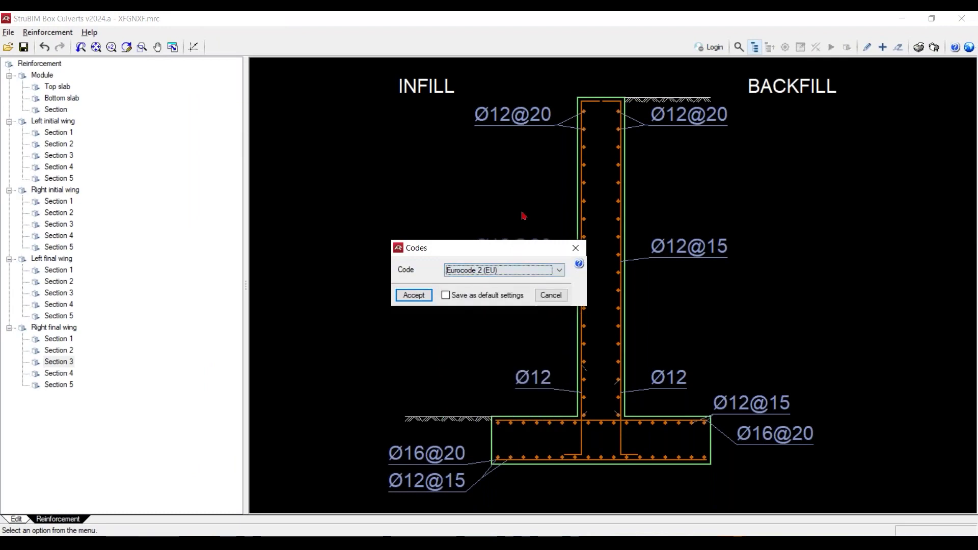
{"action": "left_click", "coordinate": [559, 270]}
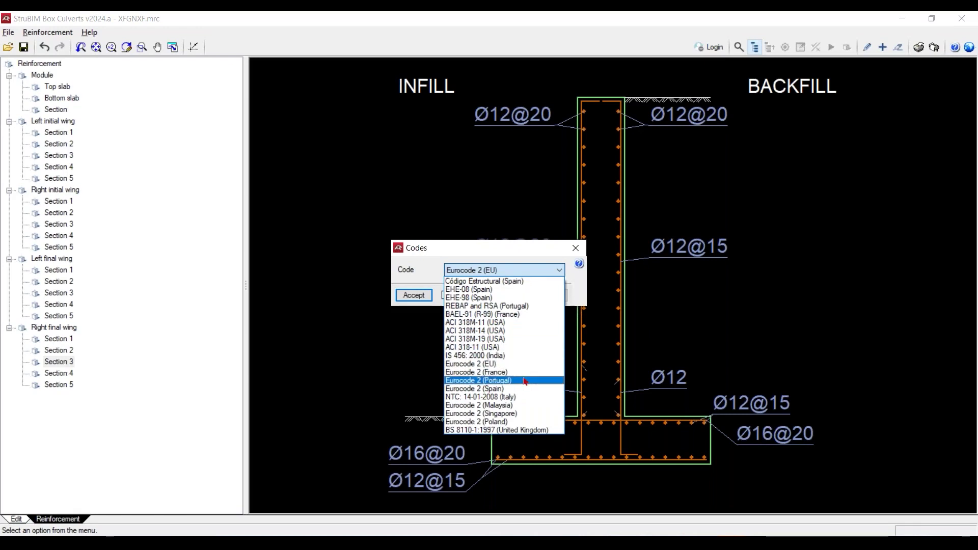
{"action": "left_click", "coordinate": [561, 269]}
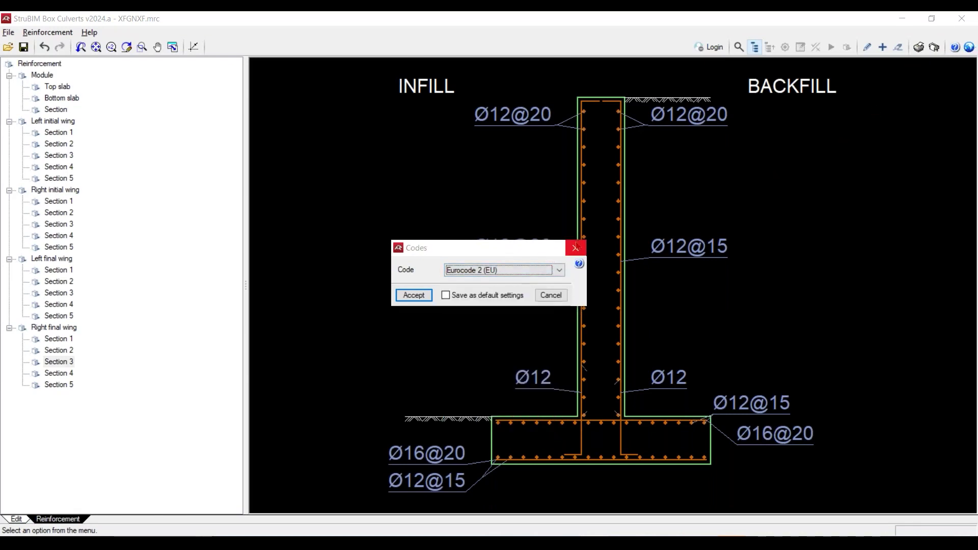
{"action": "left_click", "coordinate": [575, 248]}
View the base library of construction details in the general settings and leave it without changes.
{"action": "left_click", "coordinate": [969, 47]}
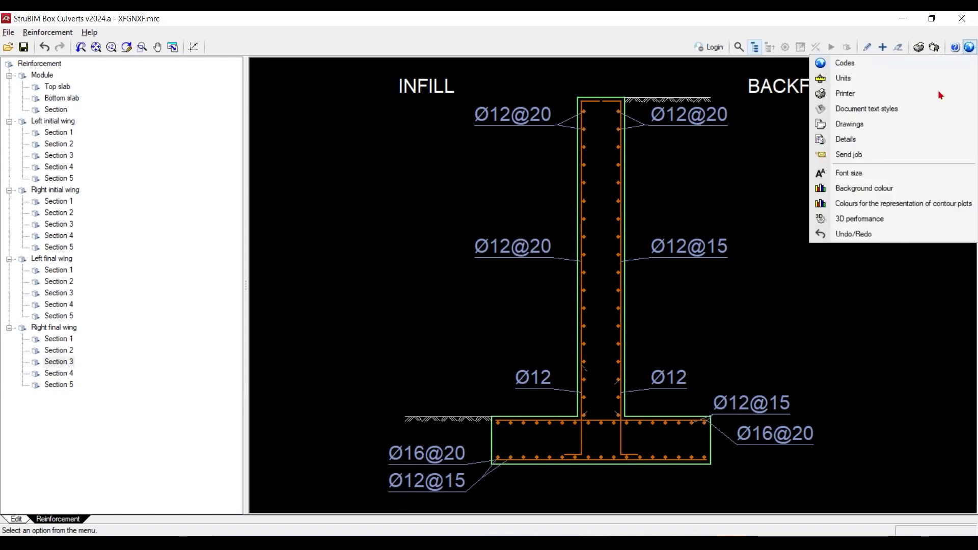
{"action": "left_click", "coordinate": [847, 140]}
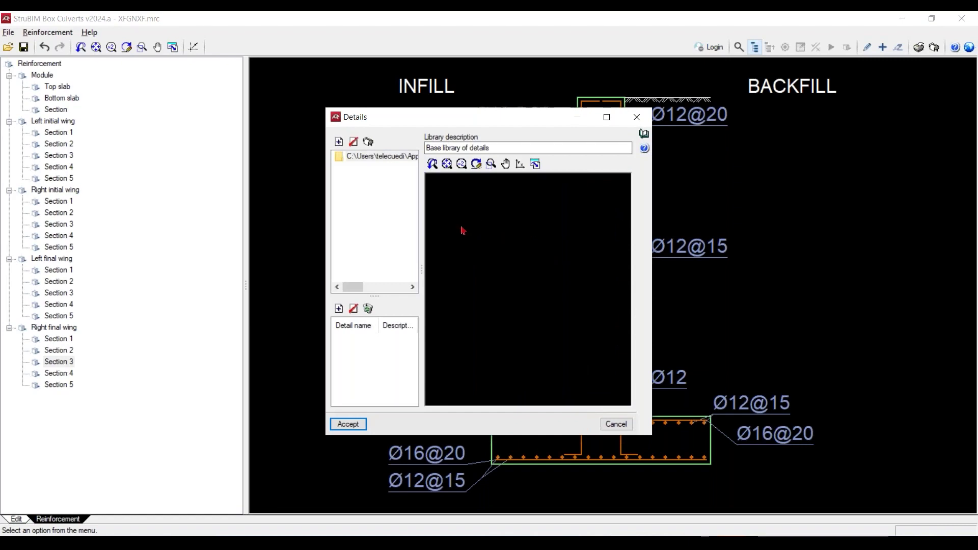
{"action": "left_click", "coordinate": [637, 117]}
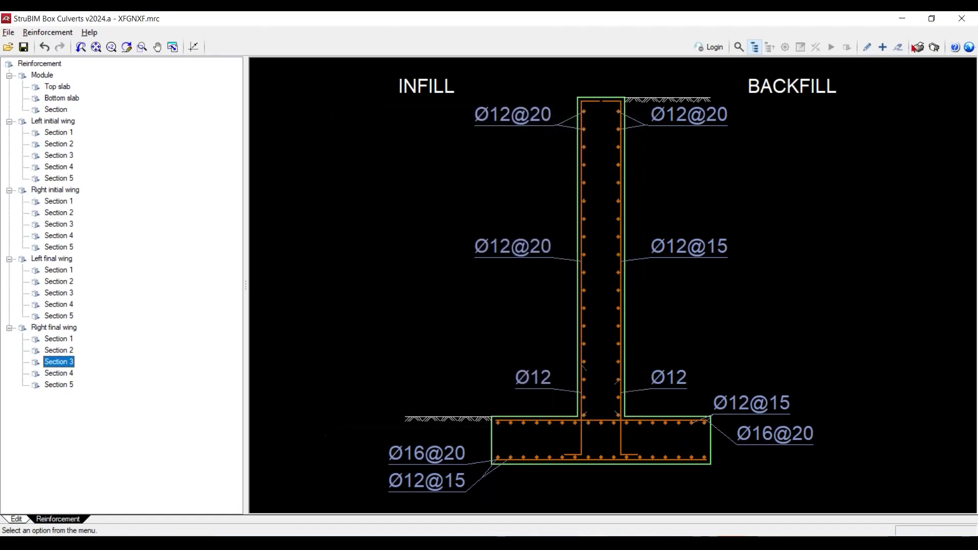
Review the ANSI and OneNote for Windows 10 page formats in the drawing settings without applying changes.
{"action": "left_click", "coordinate": [969, 47]}
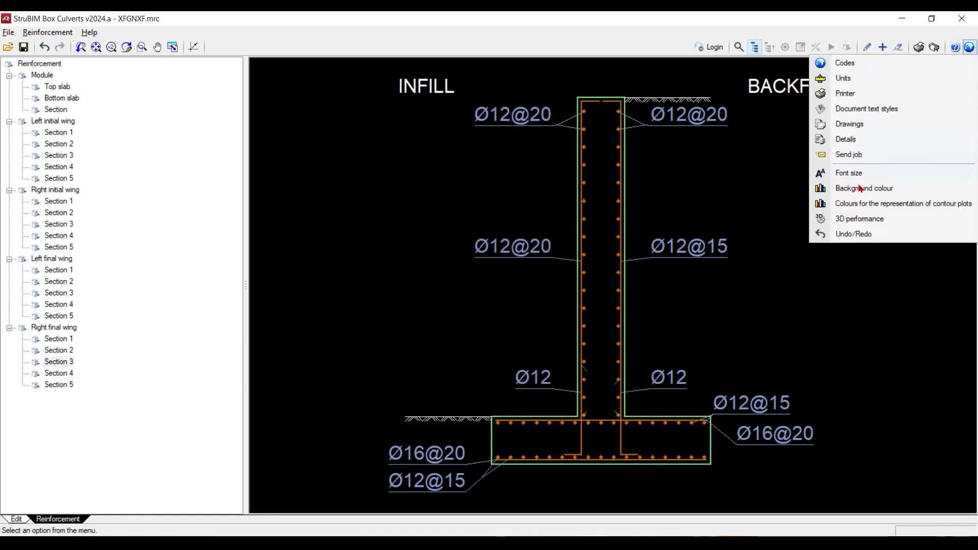
{"action": "left_click", "coordinate": [849, 126]}
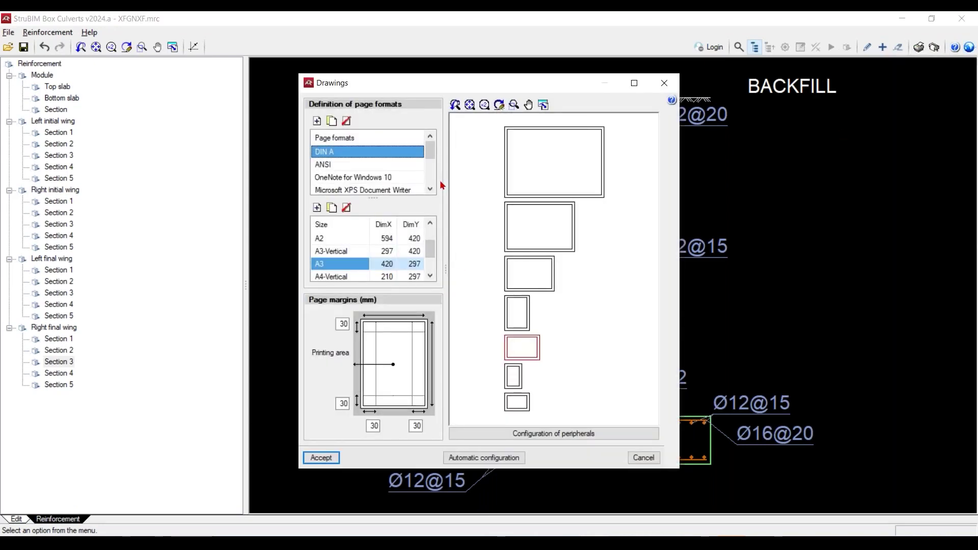
{"action": "left_click", "coordinate": [365, 164]}
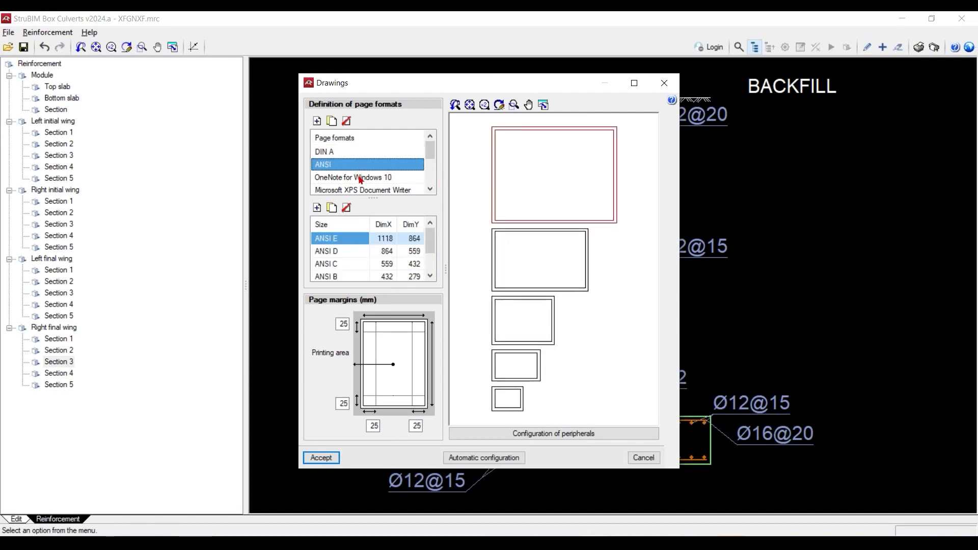
{"action": "left_click", "coordinate": [365, 181]}
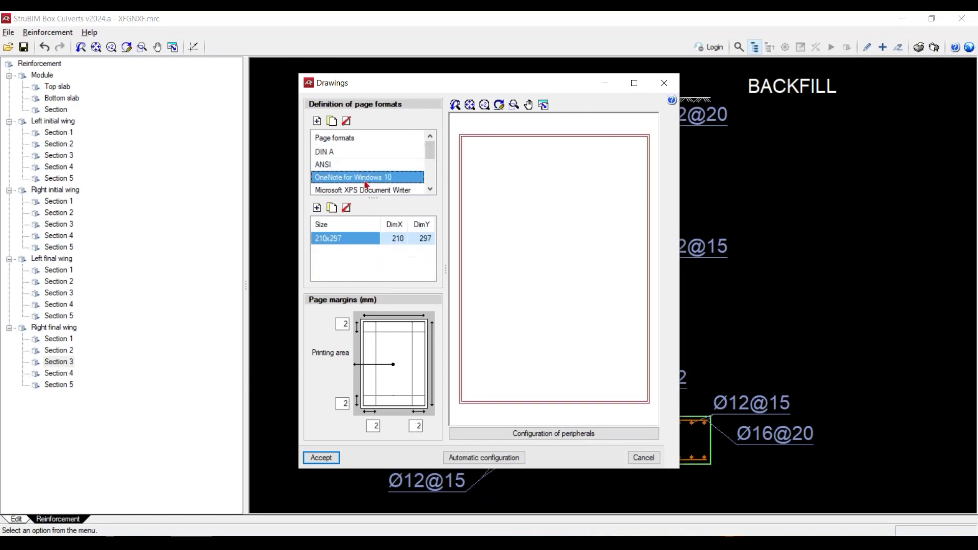
{"action": "left_click", "coordinate": [663, 82]}
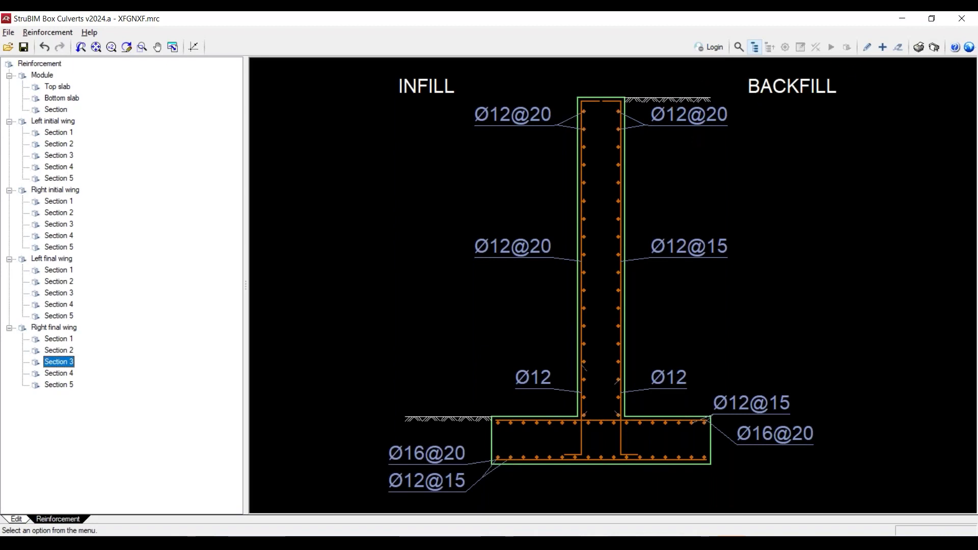
Leave the reinforcement view and create a new empty job with the file name VHJ,VH, without an assistant.
{"action": "left_click", "coordinate": [20, 522]}
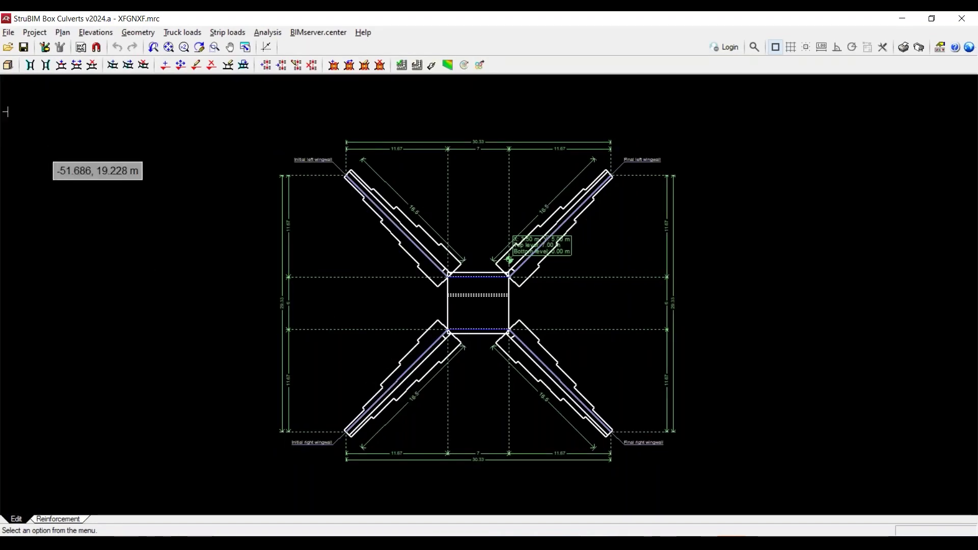
{"action": "left_click", "coordinate": [9, 32]}
{"action": "left_click", "coordinate": [31, 46]}
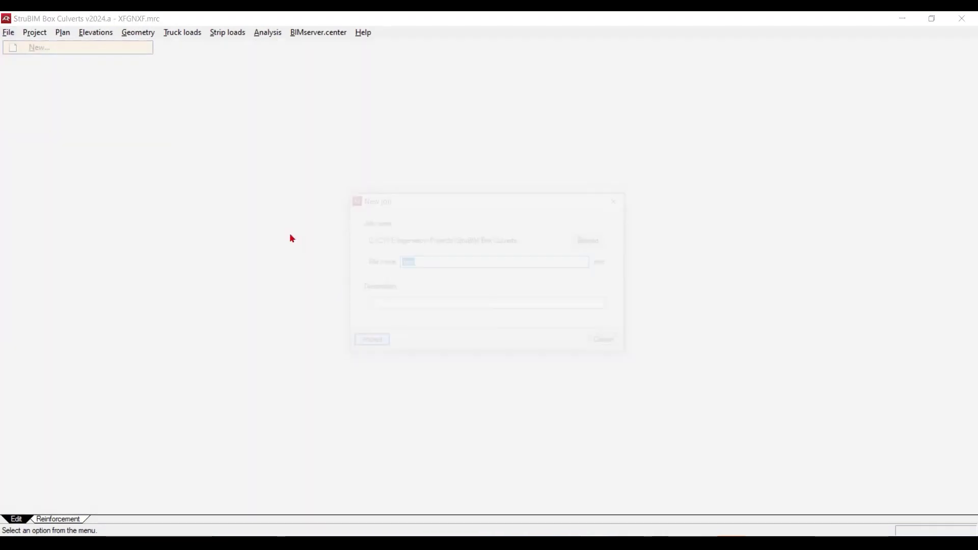
{"action": "type", "text": "VHJ,VH"}
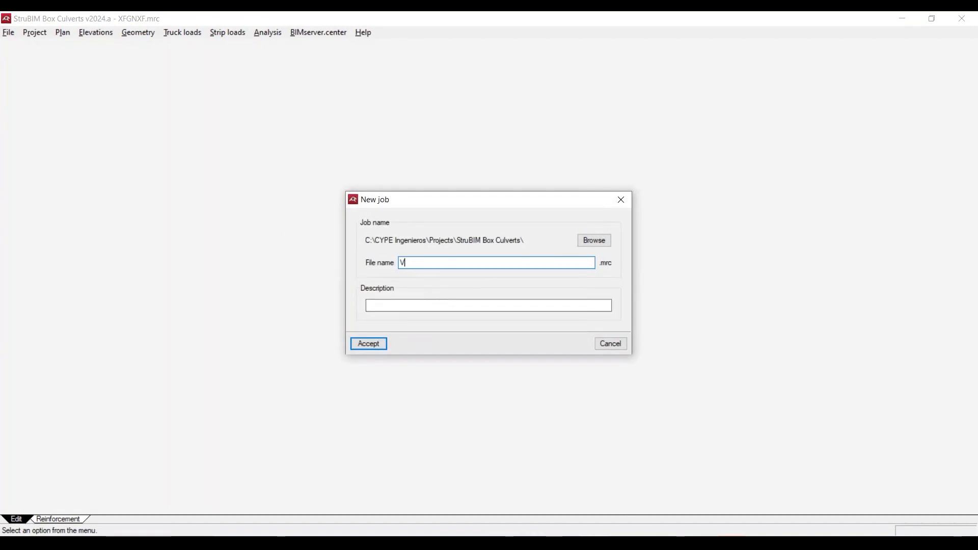
{"action": "left_click", "coordinate": [373, 344]}
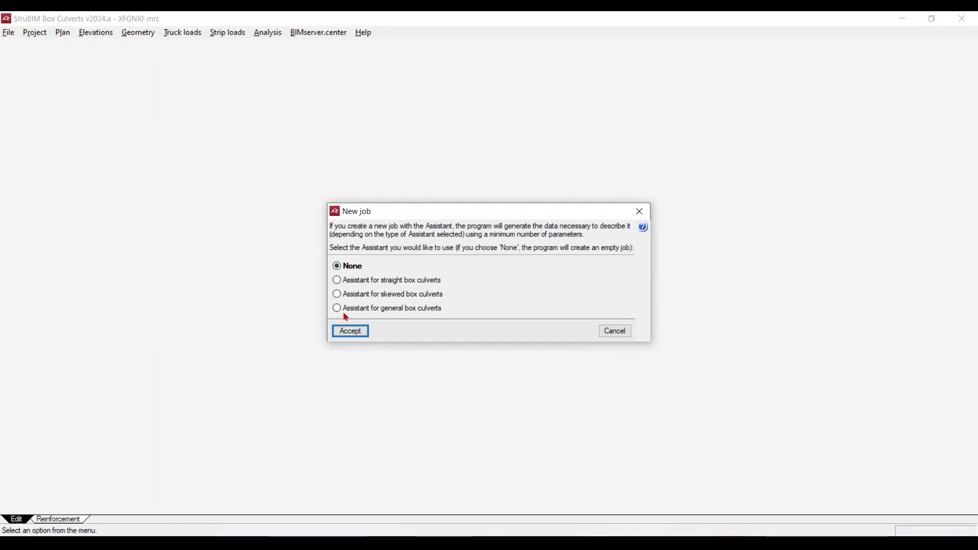
{"action": "left_click", "coordinate": [352, 332]}
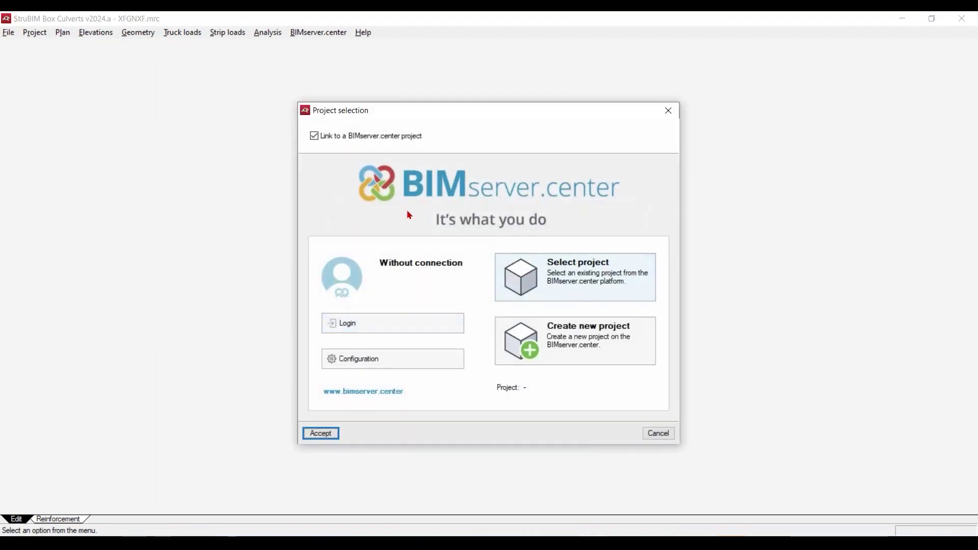
Turn off the link to a BIMserver.center project and accept the default materials and general data for the new job.
{"action": "left_click", "coordinate": [314, 136]}
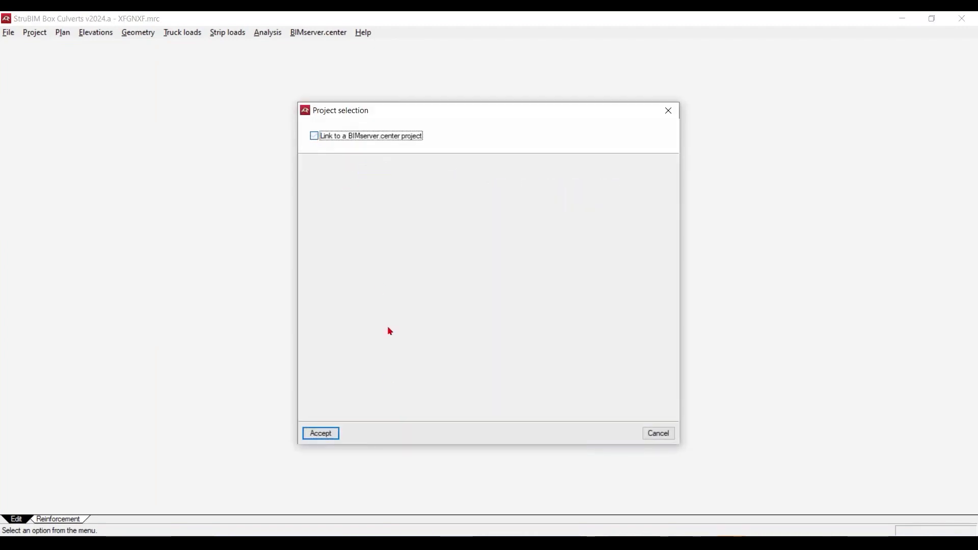
{"action": "left_click", "coordinate": [321, 433]}
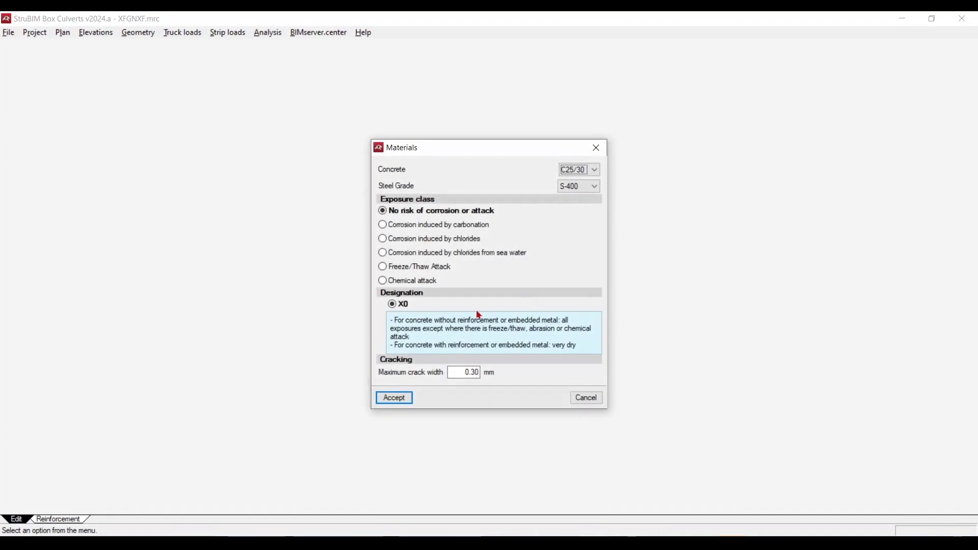
{"action": "left_click", "coordinate": [393, 398]}
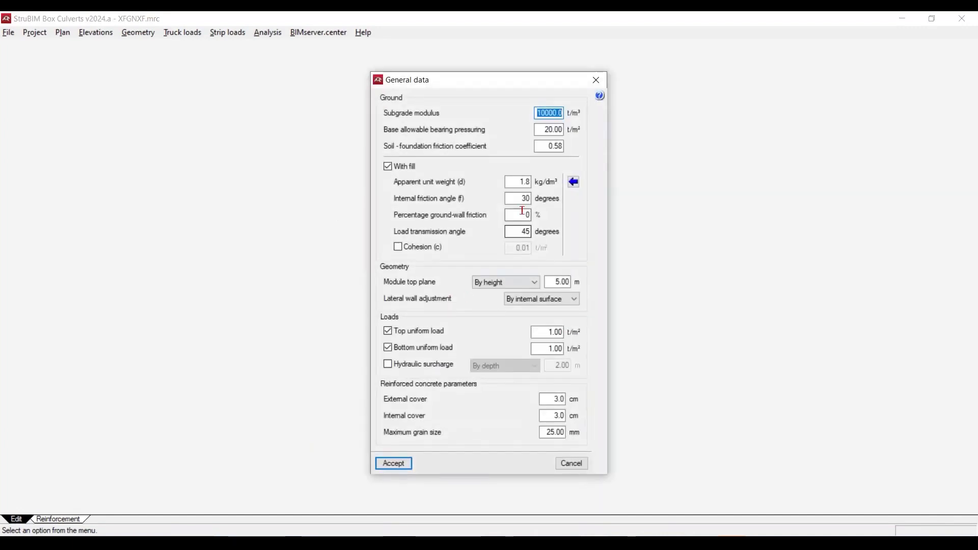
{"action": "left_click", "coordinate": [397, 463]}
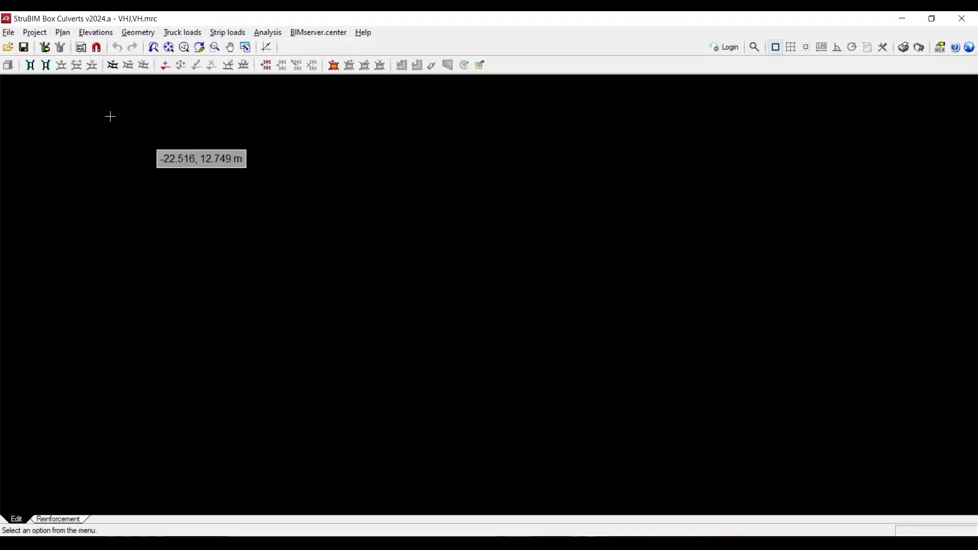
Add marcos.dwg from the _BOX CULVERTS SEMINARIO folder to the available template files.
{"action": "left_click", "coordinate": [81, 47]}
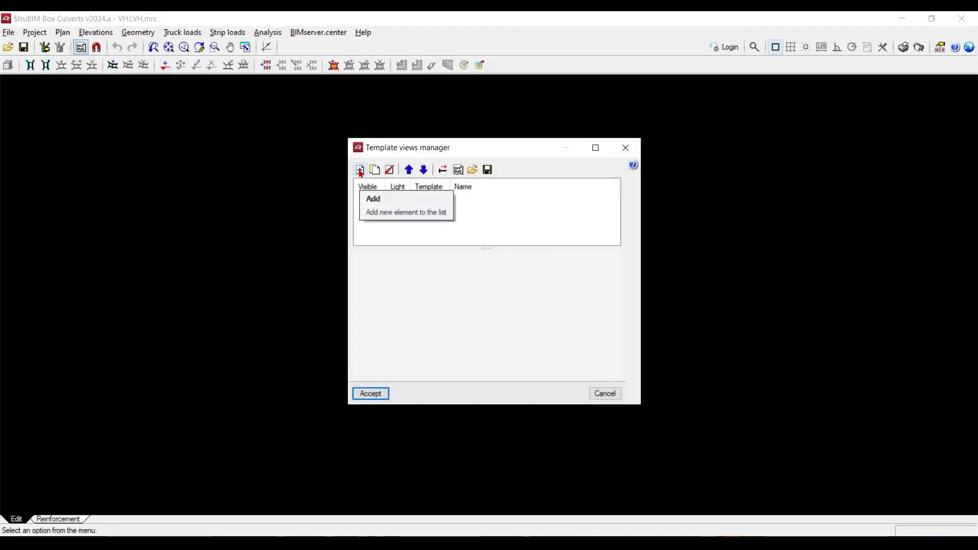
{"action": "left_click", "coordinate": [359, 170]}
{"action": "left_click", "coordinate": [367, 188]}
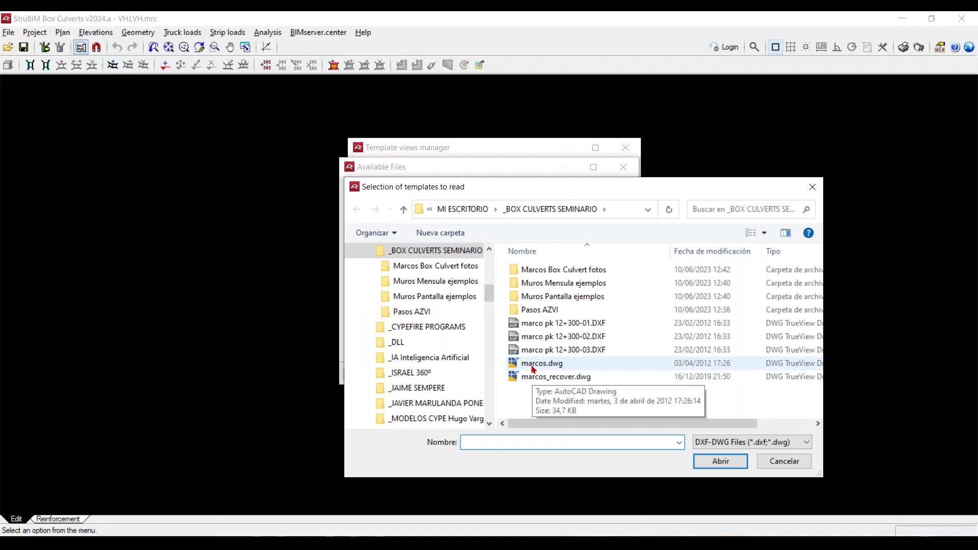
{"action": "left_click", "coordinate": [533, 365]}
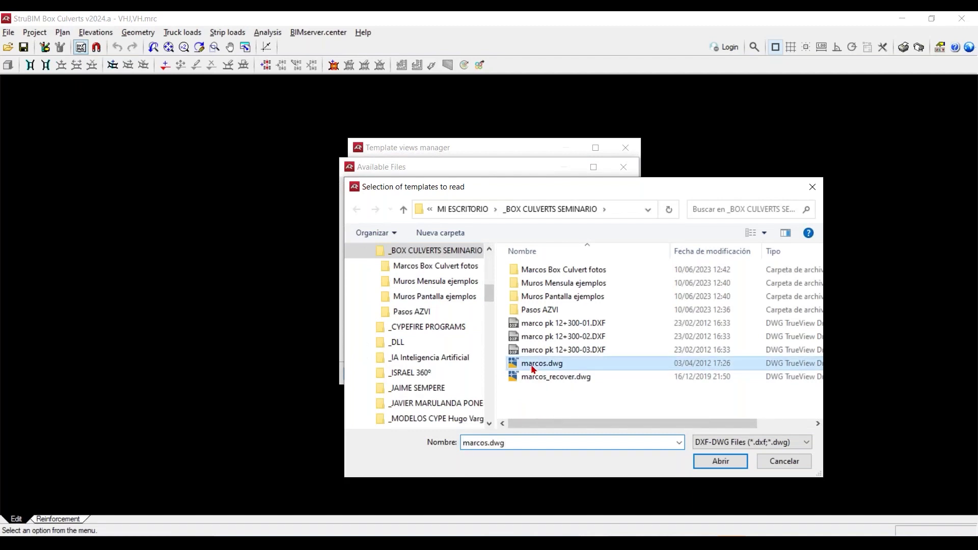
{"action": "left_click", "coordinate": [721, 462]}
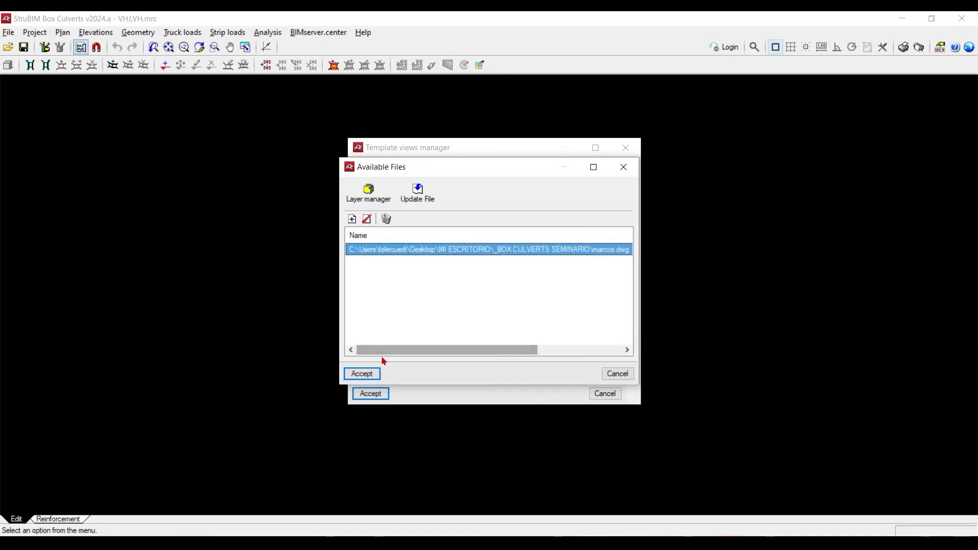
Accept marcos.dwg as the template file, review its layers in the enlarged preview, and accept the template view.
{"action": "left_click", "coordinate": [374, 373]}
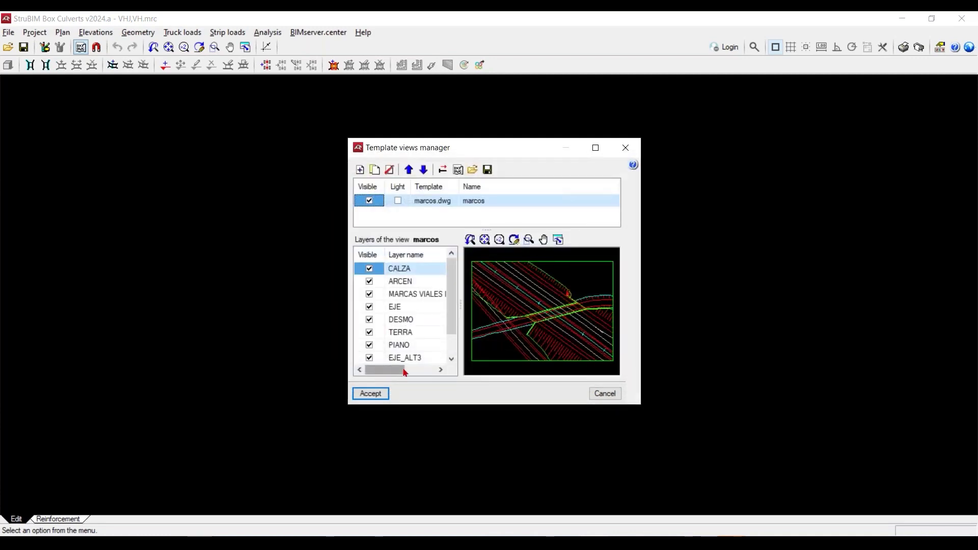
{"action": "left_click", "coordinate": [594, 147]}
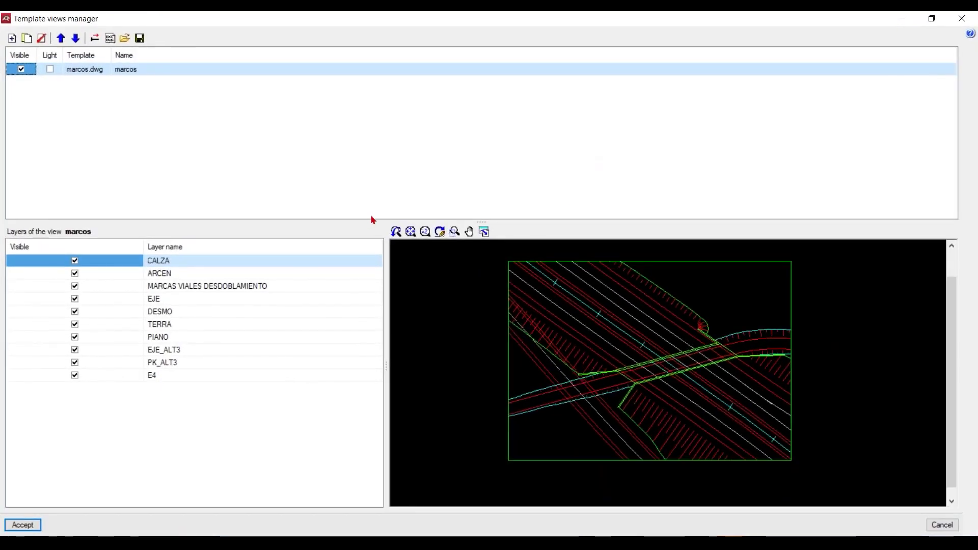
{"action": "mouse_move", "coordinate": [371, 220]}
{"action": "left_mouse_down"}
{"action": "mouse_move", "coordinate": [364, 104]}
{"action": "mouse_move", "coordinate": [373, 209]}
{"action": "mouse_move", "coordinate": [279, 205]}
{"action": "left_mouse_up"}
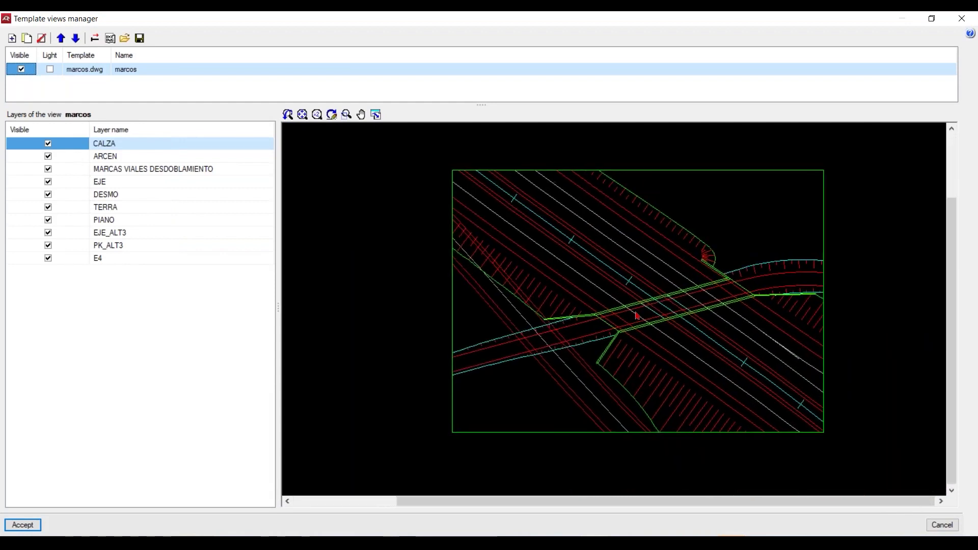
{"action": "scroll", "coordinate": [637, 316], "scroll_direction": "up", "scroll_amount": 3}
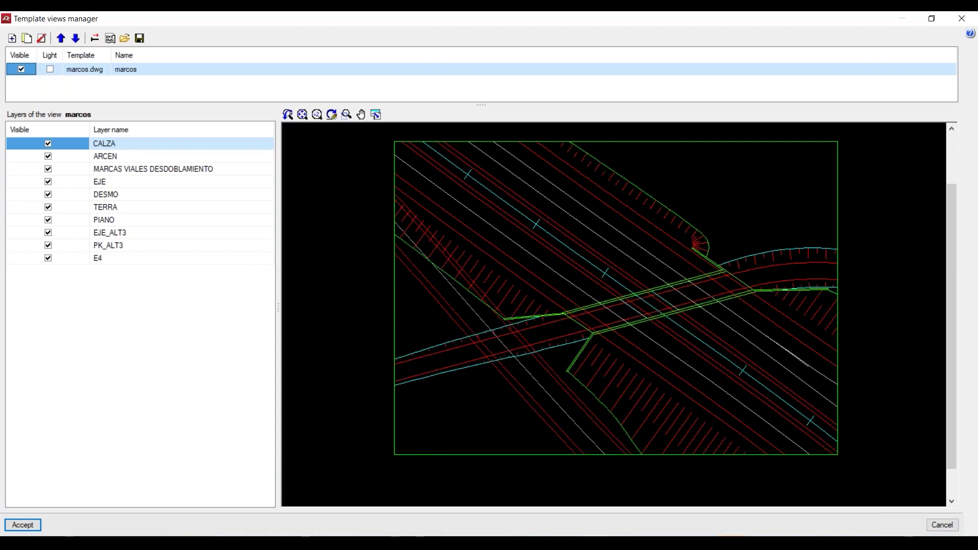
{"action": "scroll", "coordinate": [655, 331], "scroll_direction": "up", "scroll_amount": 1}
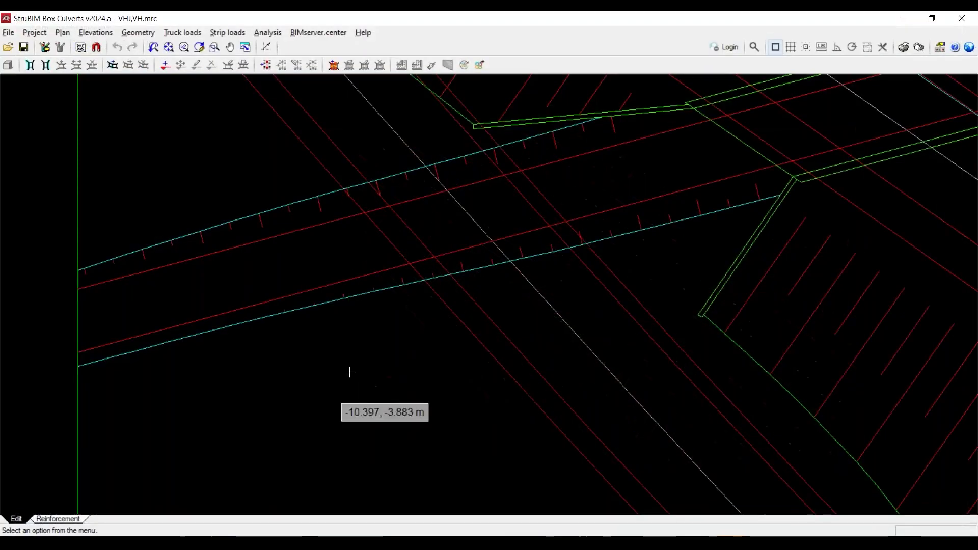
Examine the road crossing and culvert outline in the imported plan template, along with the elevation and load commands available.
{"action": "scroll", "coordinate": [426, 371], "scroll_direction": "down", "scroll_amount": 4}
{"action": "middle_click_drag", "start_coordinate": [466, 368], "coordinate": [338, 415]}
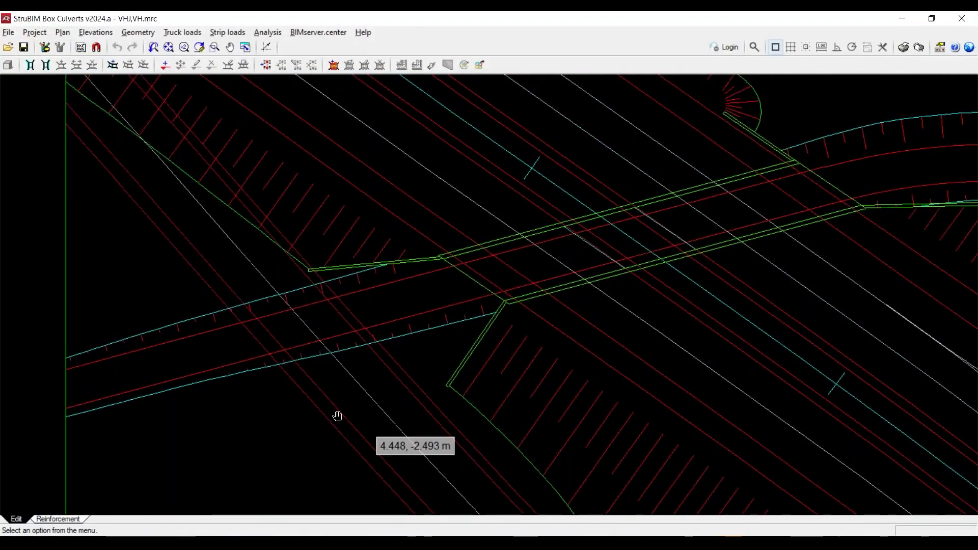
{"action": "scroll", "coordinate": [473, 329], "scroll_direction": "down", "scroll_amount": 1}
{"action": "scroll", "coordinate": [406, 321], "scroll_direction": "up", "scroll_amount": 1}
{"action": "scroll", "coordinate": [405, 321], "scroll_direction": "up", "scroll_amount": 2}
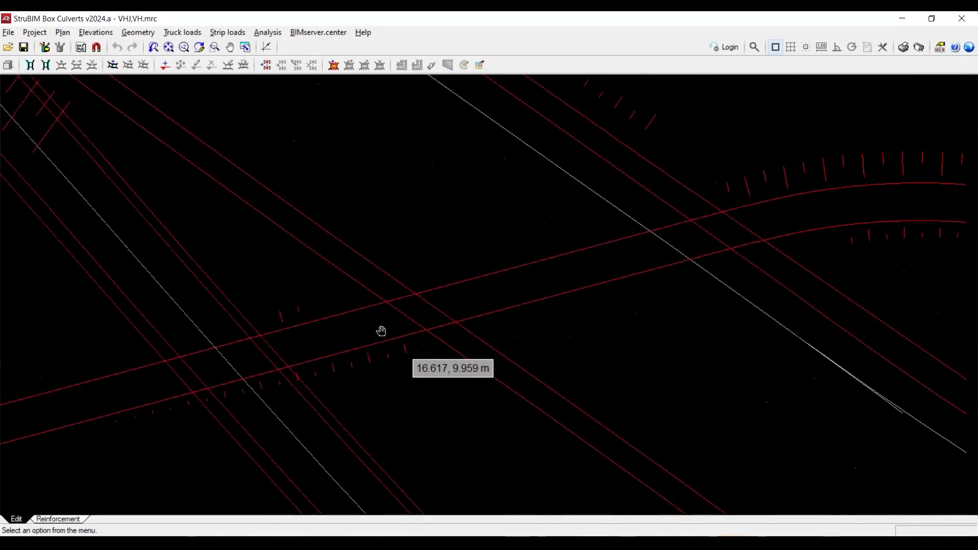
{"action": "scroll", "coordinate": [380, 332], "scroll_direction": "down", "scroll_amount": 2}
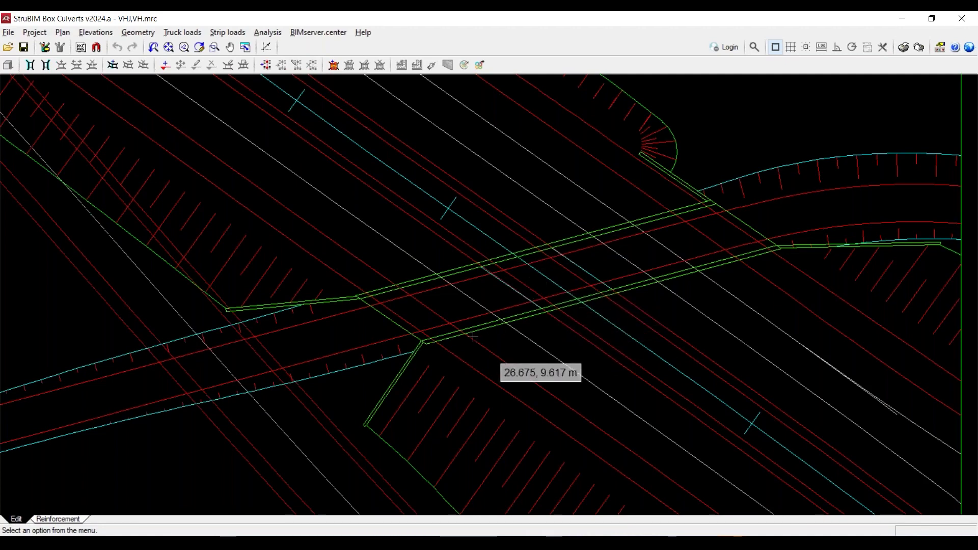
{"action": "left_click", "coordinate": [102, 36]}
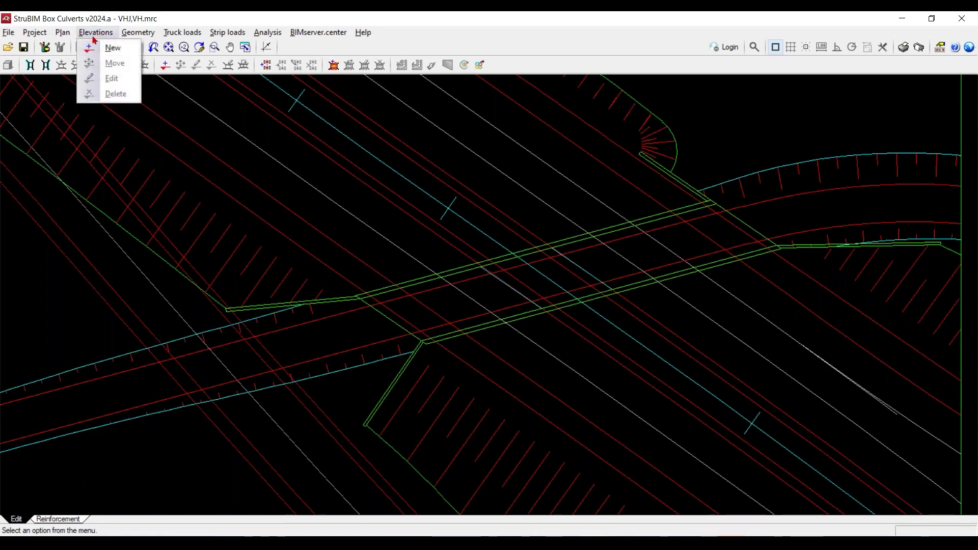
{"action": "mouse_move", "coordinate": [128, 33]}
{"action": "mouse_move", "coordinate": [168, 38]}
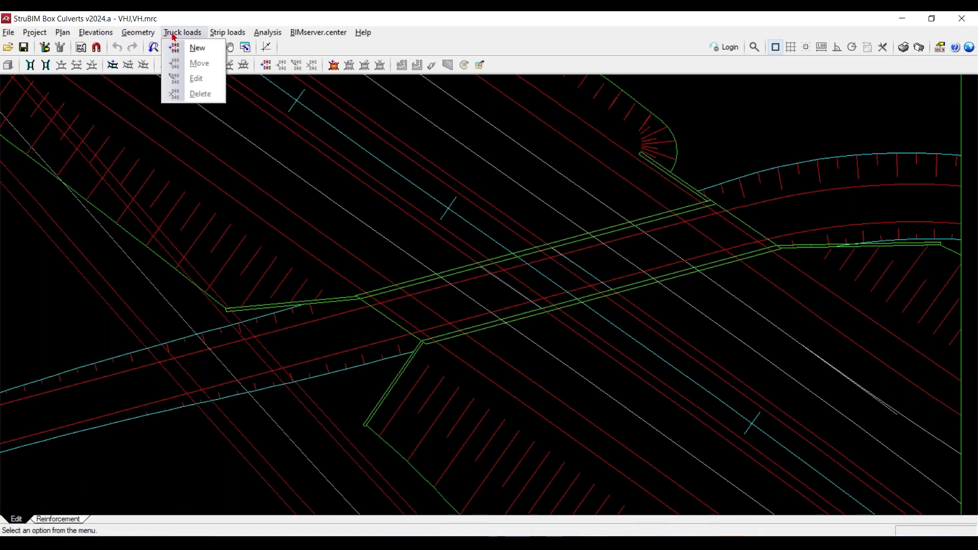
Start a new left lateral wall and activate template object snaps with only Intersection selected.
{"action": "mouse_move", "coordinate": [64, 34]}
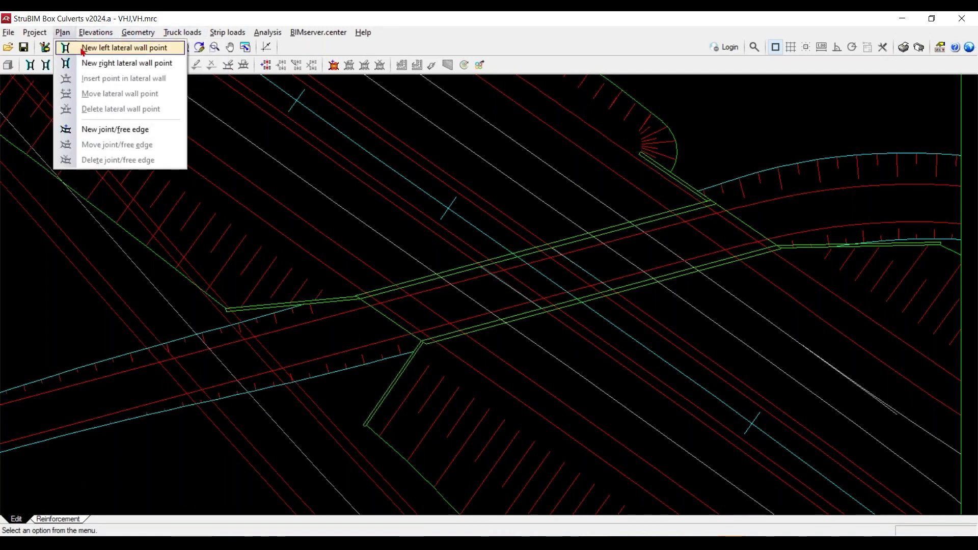
{"action": "left_click", "coordinate": [82, 51]}
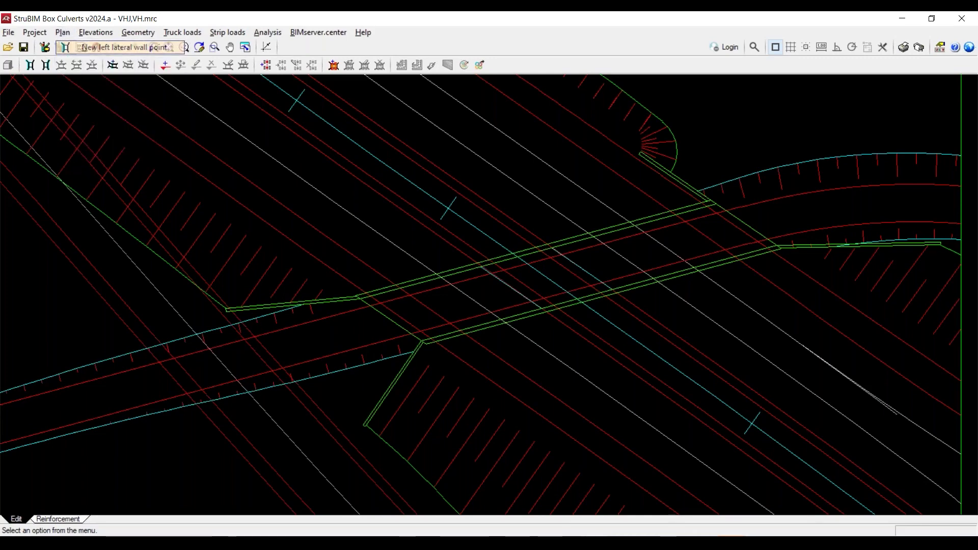
{"action": "scroll", "coordinate": [331, 357], "scroll_direction": "up", "scroll_amount": 2}
{"action": "scroll", "coordinate": [333, 358], "scroll_direction": "up", "scroll_amount": 1}
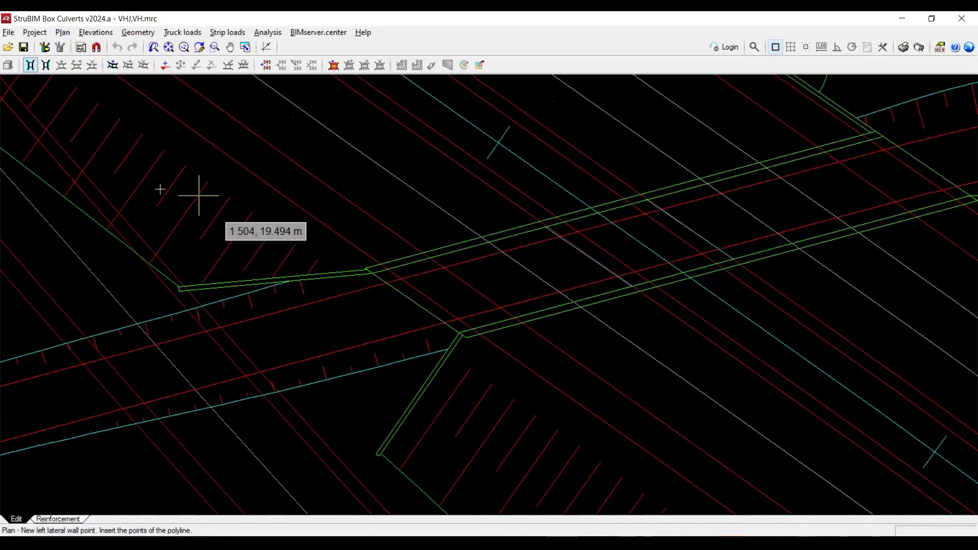
{"action": "left_click", "coordinate": [96, 47]}
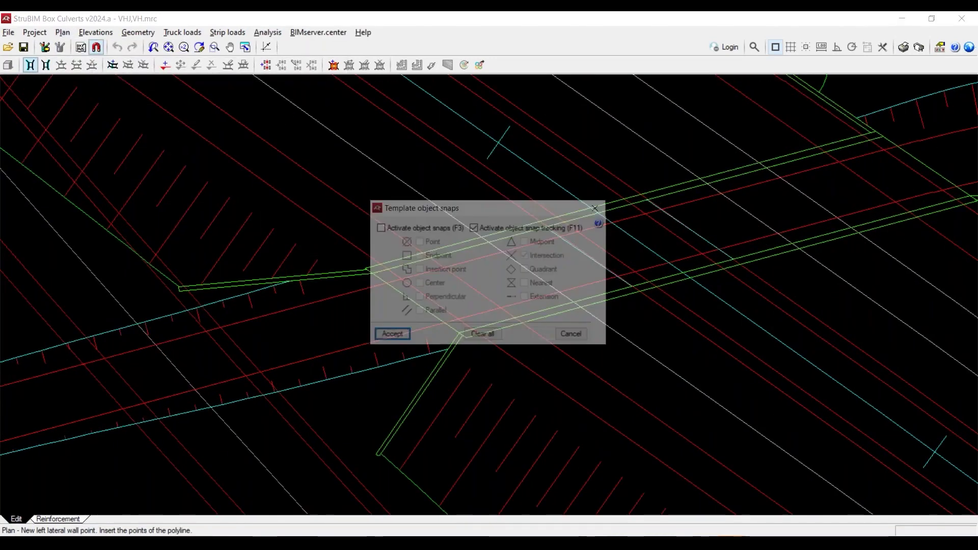
{"action": "left_click", "coordinate": [379, 228]}
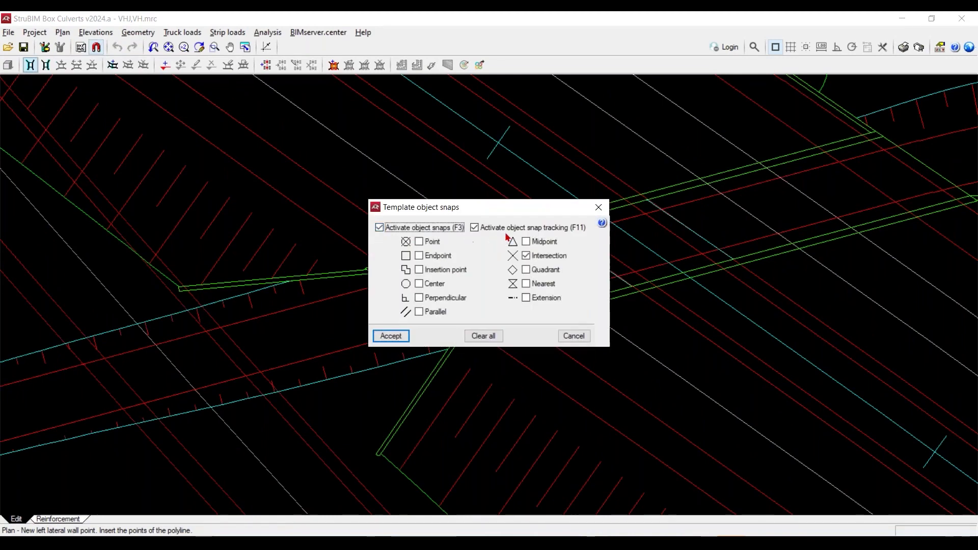
{"action": "left_click", "coordinate": [491, 337]}
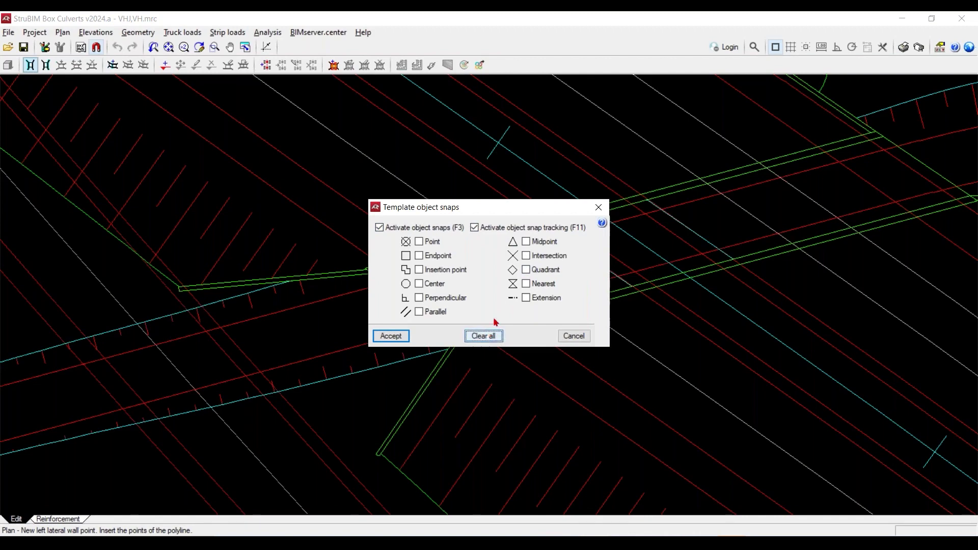
{"action": "left_click", "coordinate": [526, 256]}
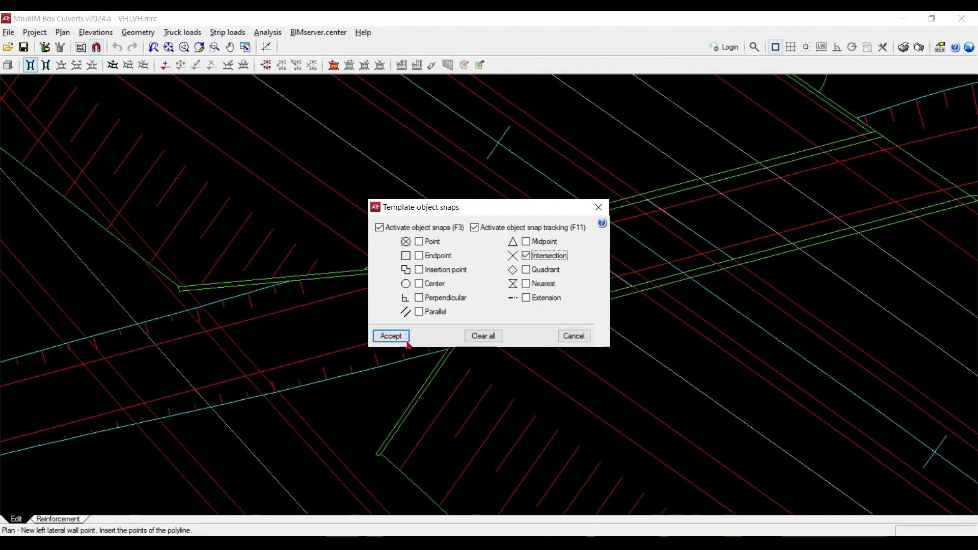
{"action": "left_click", "coordinate": [390, 336]}
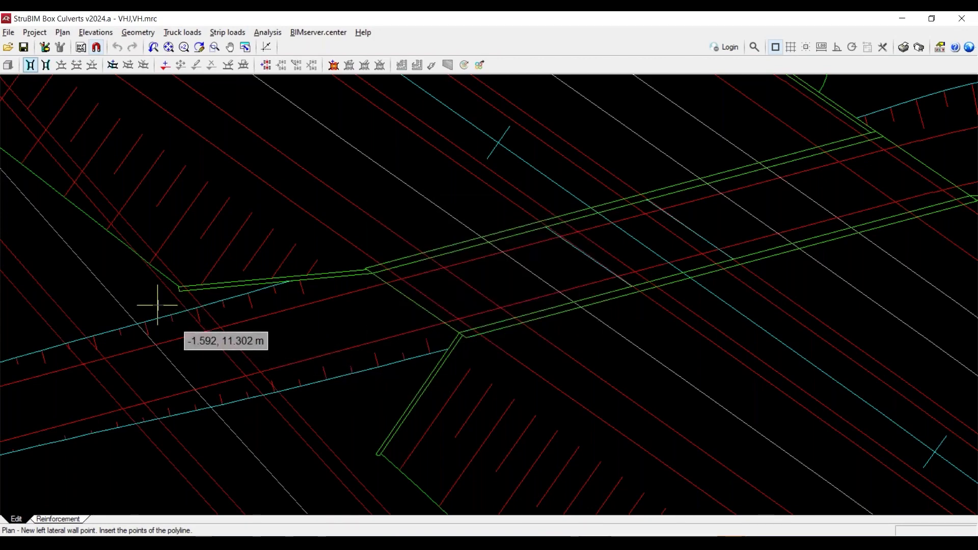
Place the first left lateral wall point at the inner corner of the upper-left wing wall's free end.
{"action": "scroll", "coordinate": [154, 305], "scroll_direction": "up", "scroll_amount": 2}
{"action": "scroll", "coordinate": [158, 306], "scroll_direction": "up", "scroll_amount": 2}
{"action": "left_click", "coordinate": [203, 276]}
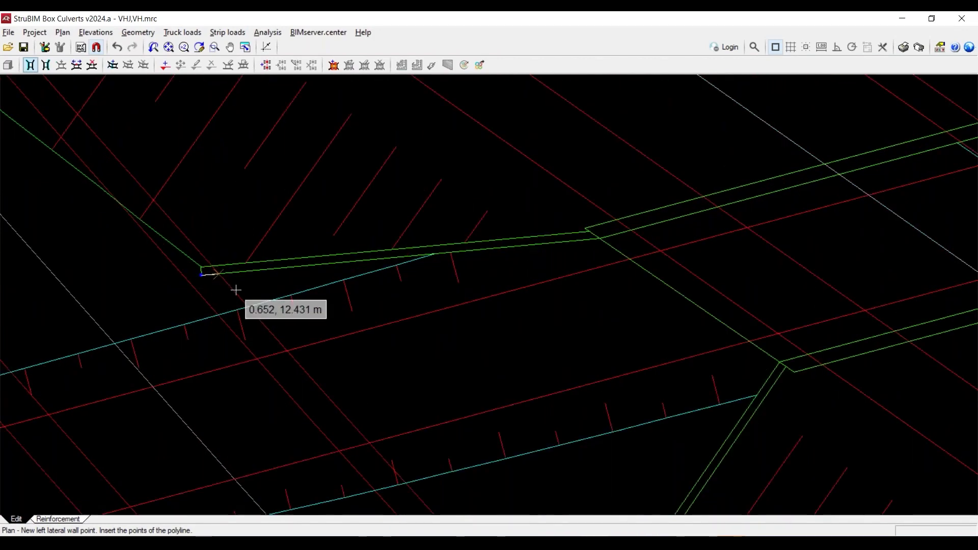
{"action": "left_click", "coordinate": [600, 239]}
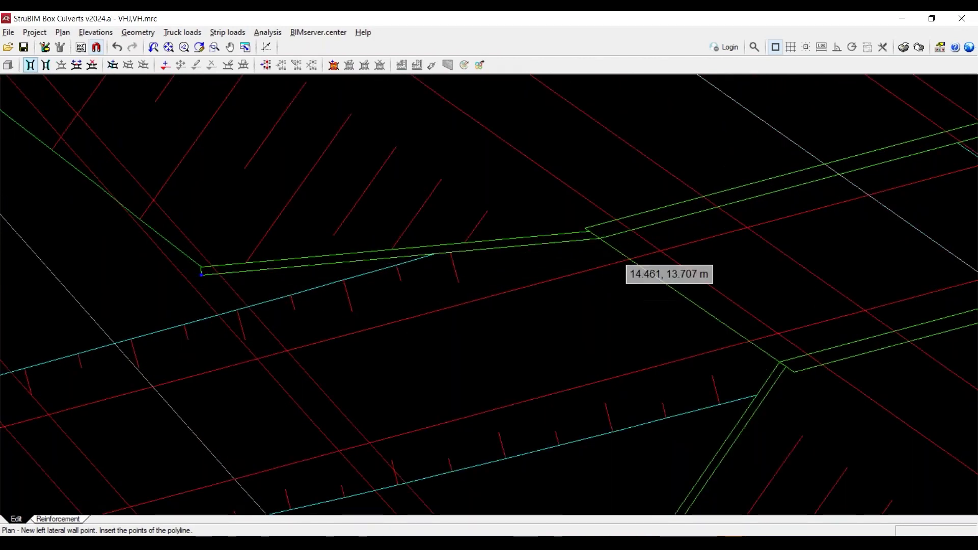
{"action": "middle_click_drag", "start_coordinate": [594, 326], "coordinate": [267, 334]}
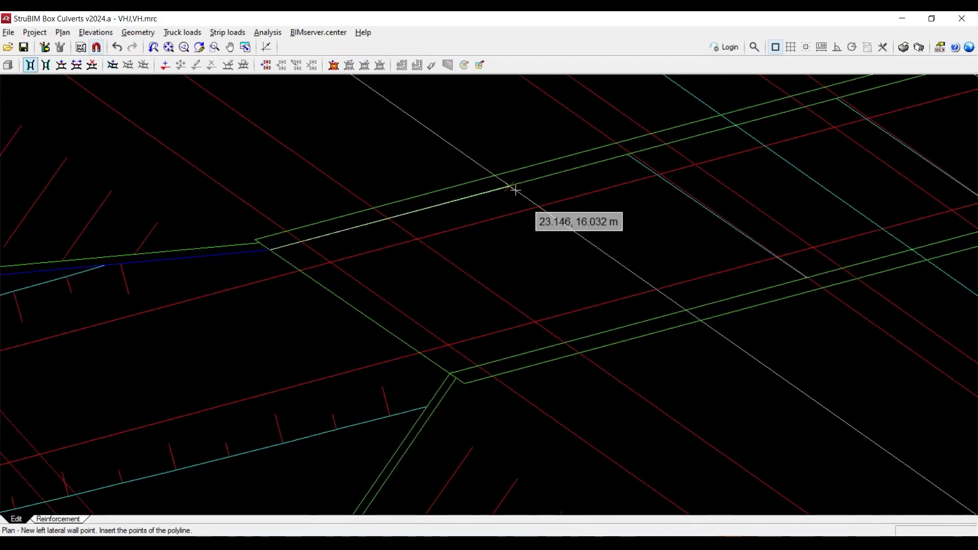
{"action": "scroll", "coordinate": [523, 200], "scroll_direction": "up", "scroll_amount": 4}
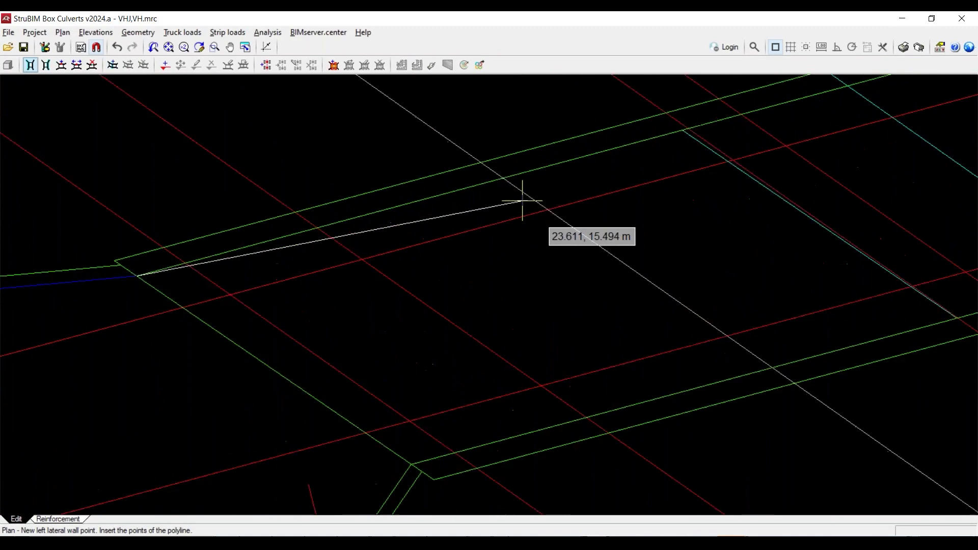
{"action": "left_click", "coordinate": [501, 175]}
{"action": "middle_click_drag", "start_coordinate": [456, 319], "coordinate": [220, 494]}
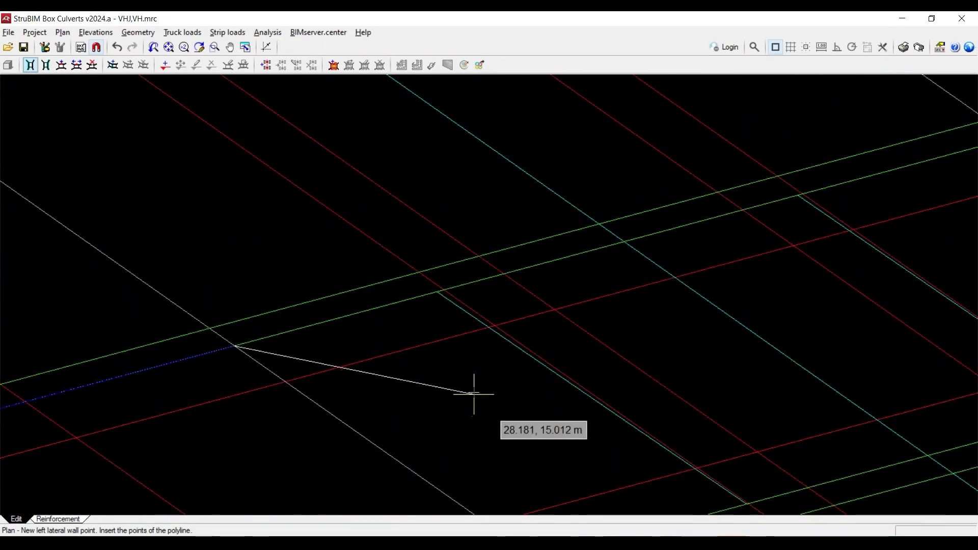
{"action": "scroll", "coordinate": [474, 377], "scroll_direction": "down", "scroll_amount": 2}
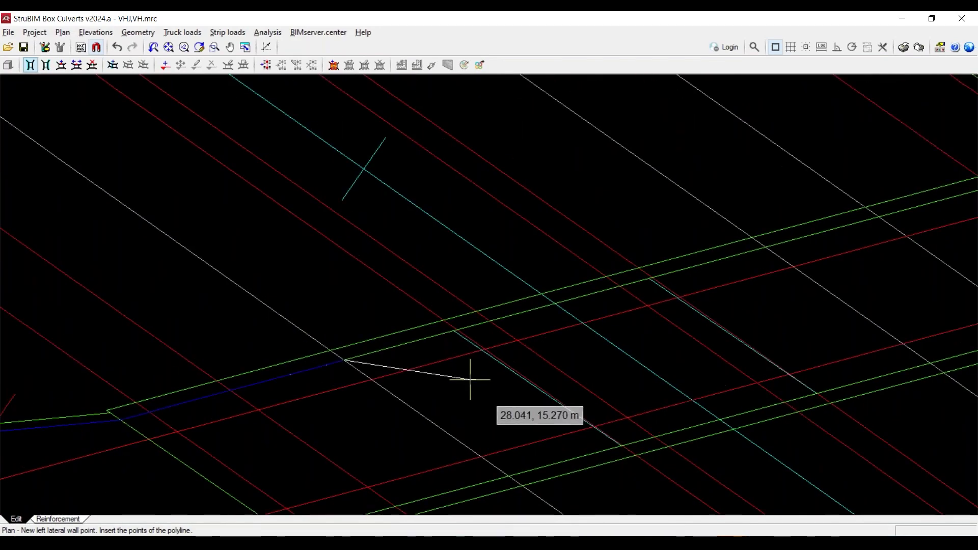
{"action": "right_click", "coordinate": [451, 398]}
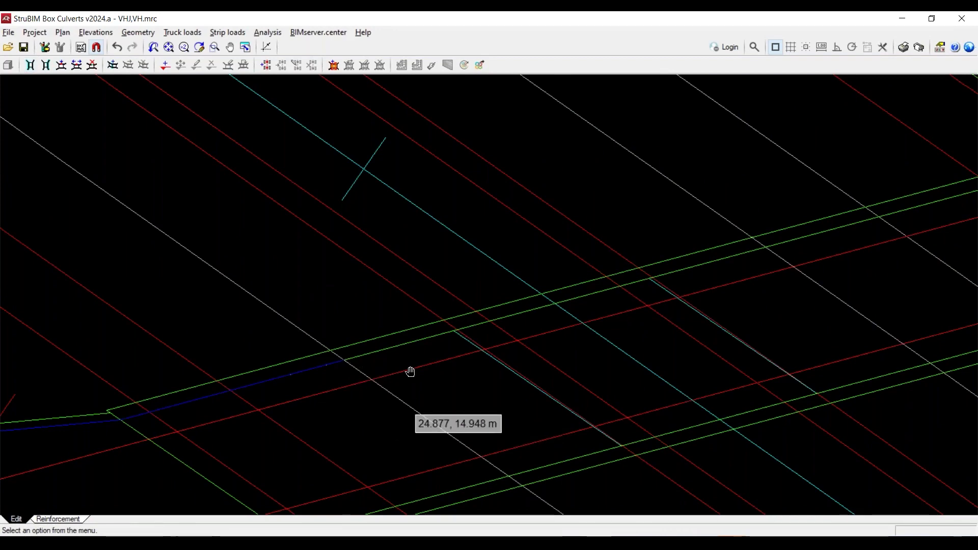
{"action": "middle_click_drag", "start_coordinate": [385, 386], "coordinate": [464, 345]}
{"action": "left_click", "coordinate": [116, 47]}
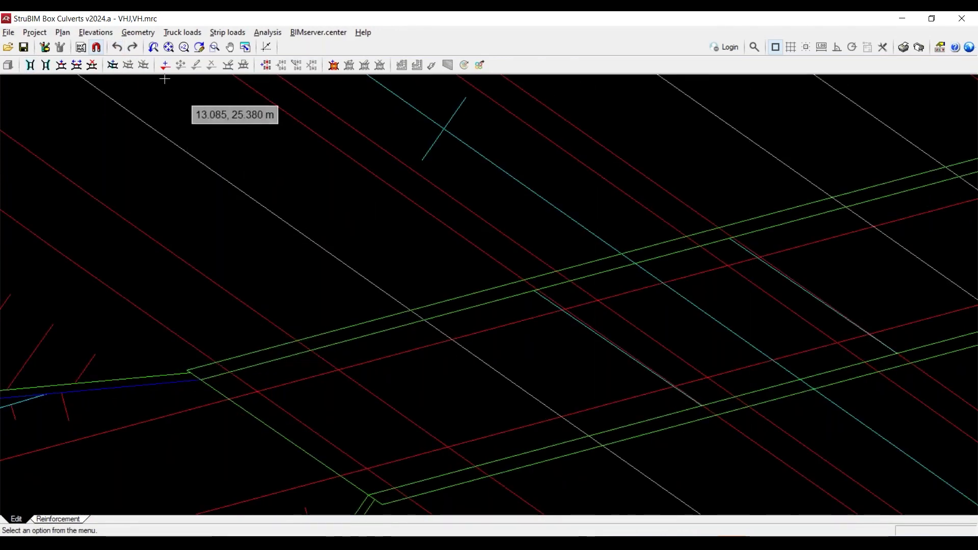
{"action": "left_click", "coordinate": [116, 47]}
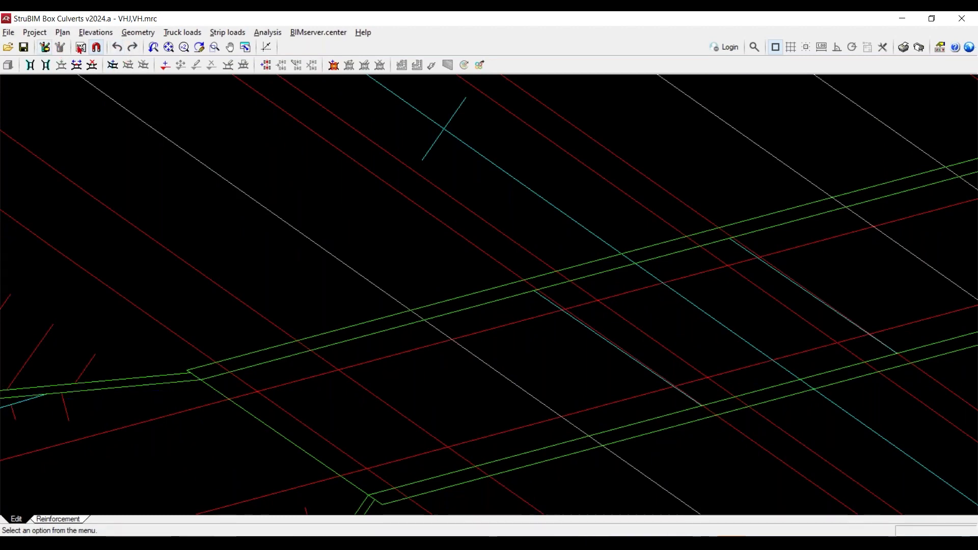
Resume the left lateral wall from its first point and add a point at the inner culvert corner (14.461, 13.707 m).
{"action": "middle_click_drag", "start_coordinate": [242, 363], "coordinate": [517, 277]}
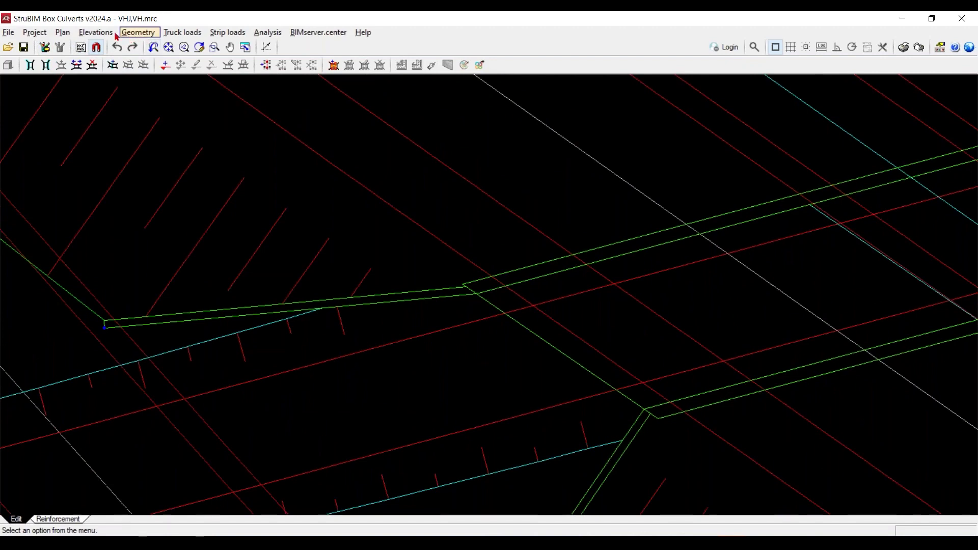
{"action": "left_click", "coordinate": [62, 32]}
{"action": "left_click", "coordinate": [85, 51]}
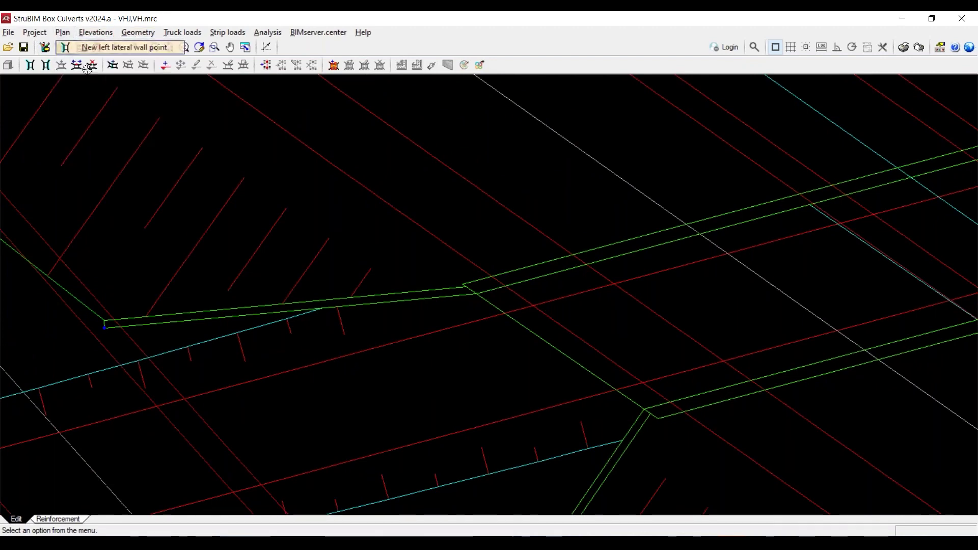
{"action": "left_click", "coordinate": [477, 294]}
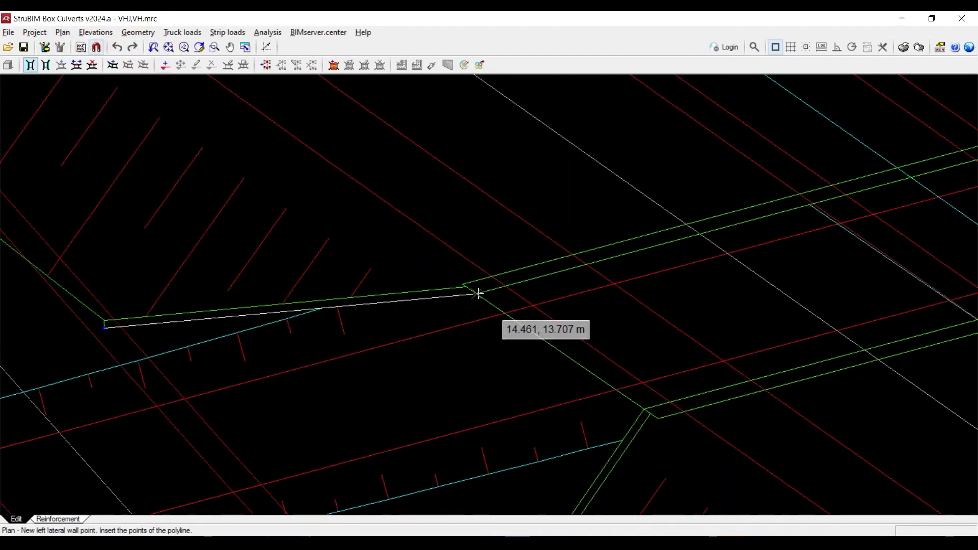
Extend the left lateral wall along the culvert's upper inner face with points at the two central transverse joint lines.
{"action": "middle_click_drag", "start_coordinate": [502, 331], "coordinate": [200, 406]}
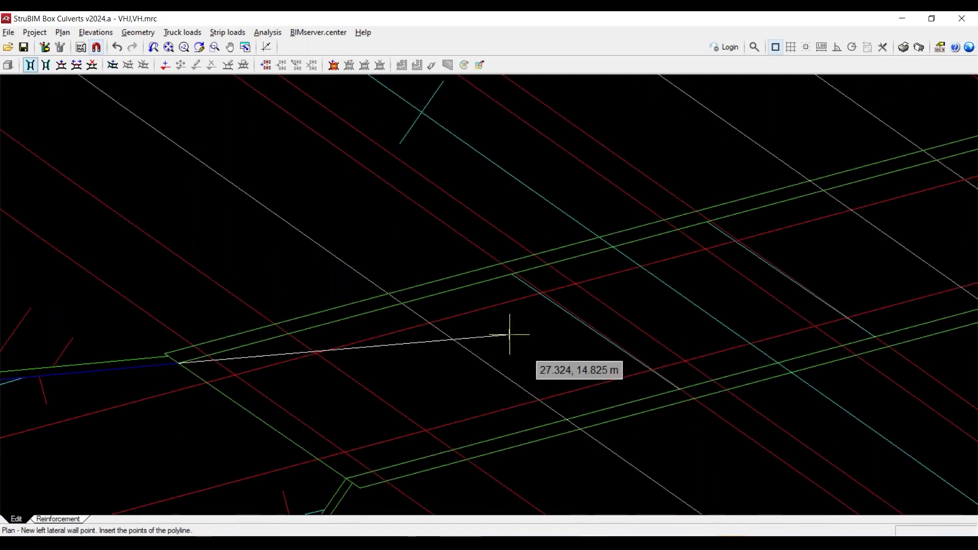
{"action": "middle_click_drag", "start_coordinate": [505, 339], "coordinate": [408, 365]}
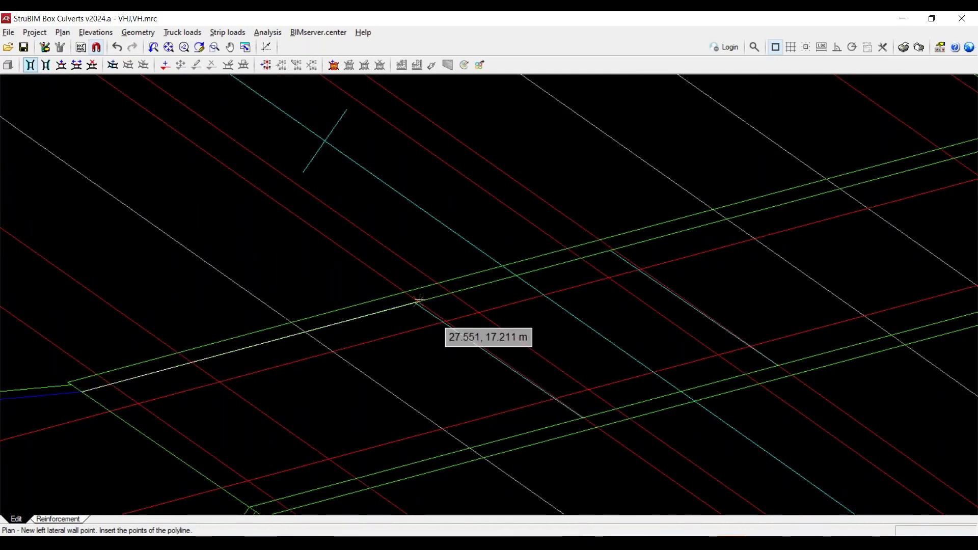
{"action": "left_click", "coordinate": [415, 302]}
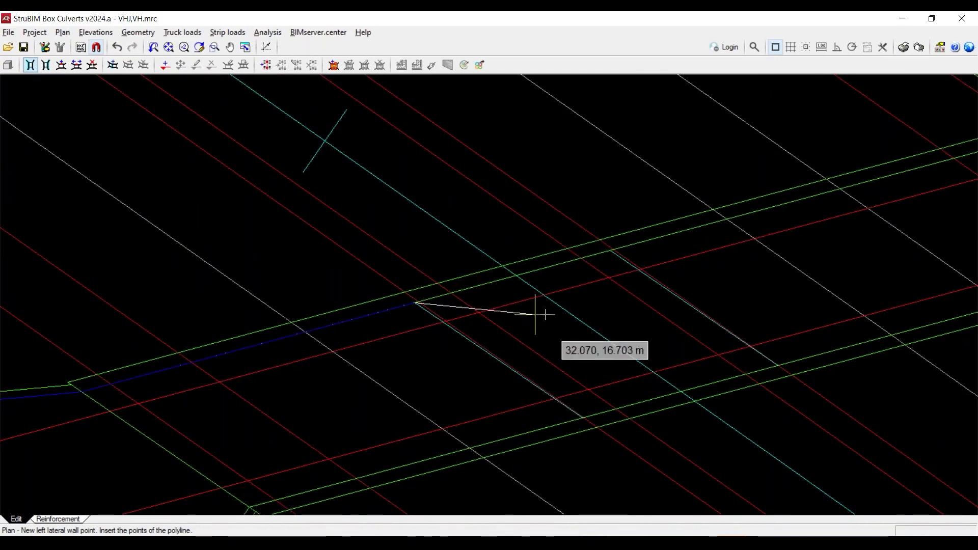
{"action": "left_click", "coordinate": [616, 260]}
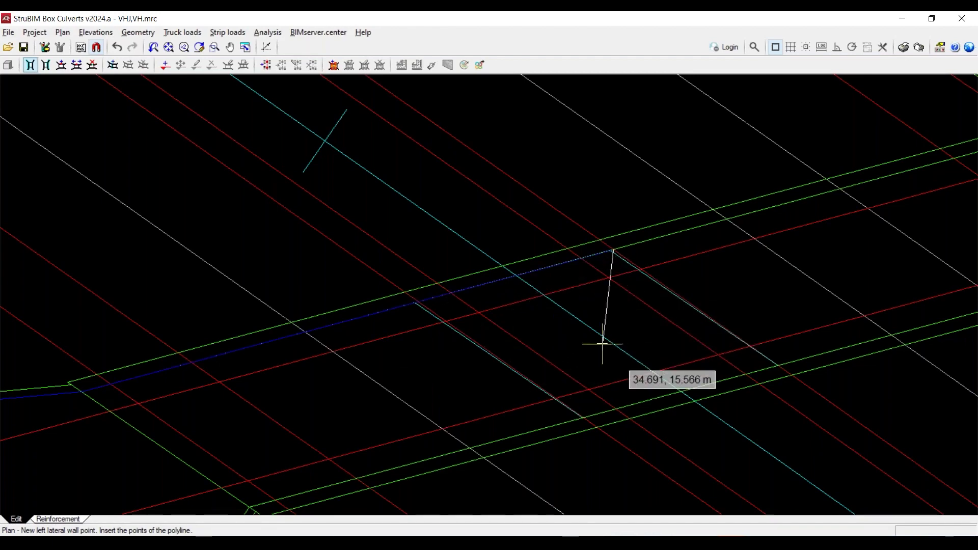
Finish the left lateral wall with points at the culvert's upper-right inner corner and the upper-right wing wall's free end.
{"action": "middle_click_drag", "start_coordinate": [574, 348], "coordinate": [741, 290]}
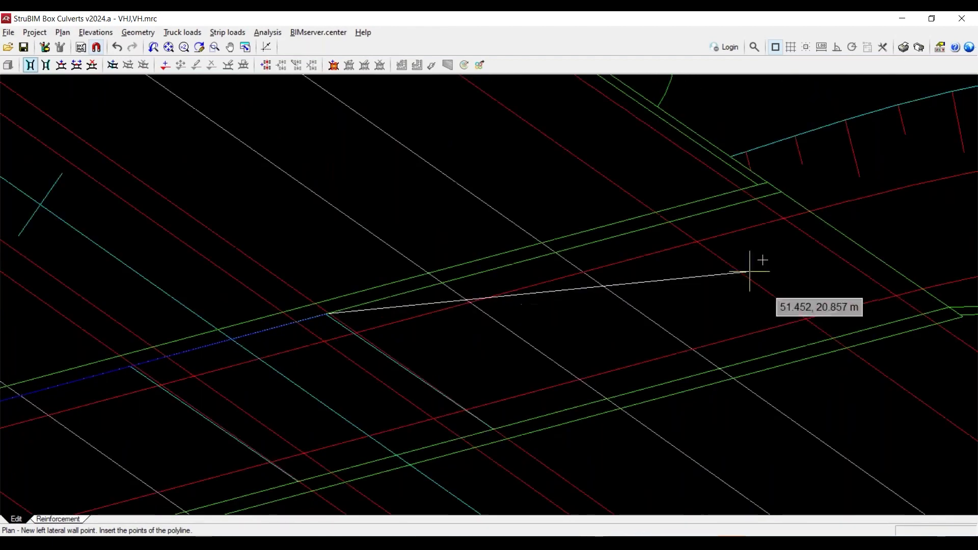
{"action": "left_click", "coordinate": [780, 193]}
{"action": "middle_click_drag", "start_coordinate": [765, 241], "coordinate": [705, 399]}
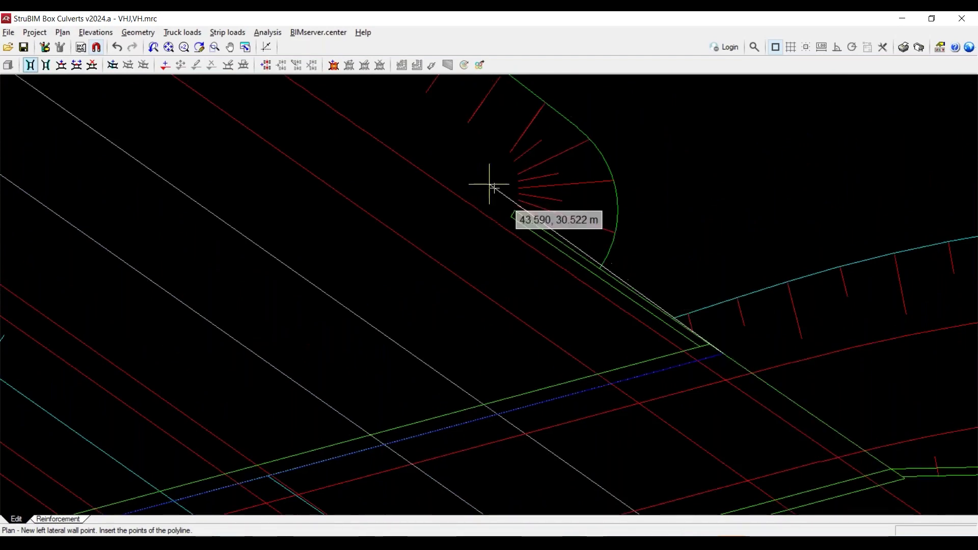
{"action": "left_click", "coordinate": [517, 209]}
{"action": "right_click", "coordinate": [788, 173]}
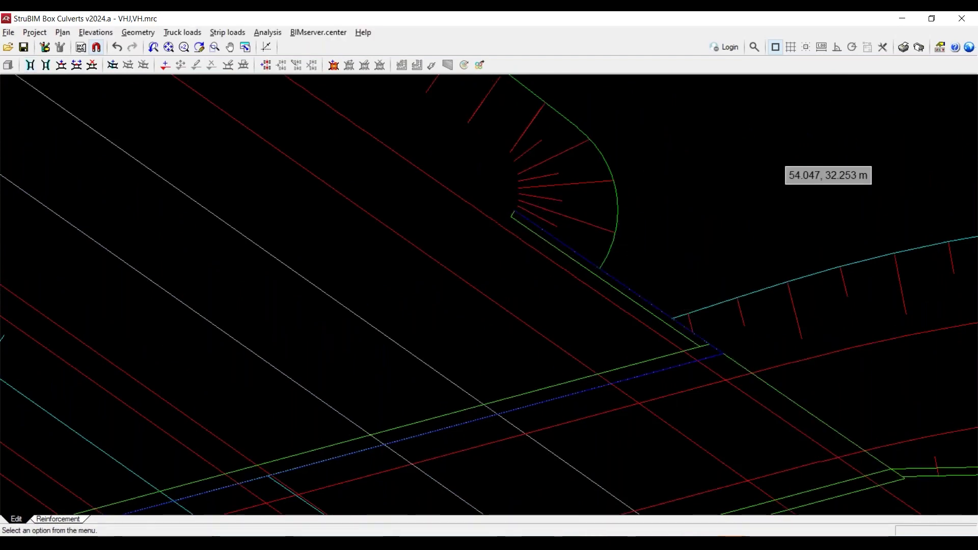
Start a right lateral wall at the lower-left wing wall's free end (14.744, 0.170 m) and continue it to the culvert's lower-left inner corner.
{"action": "scroll", "coordinate": [758, 140], "scroll_direction": "down", "scroll_amount": 3}
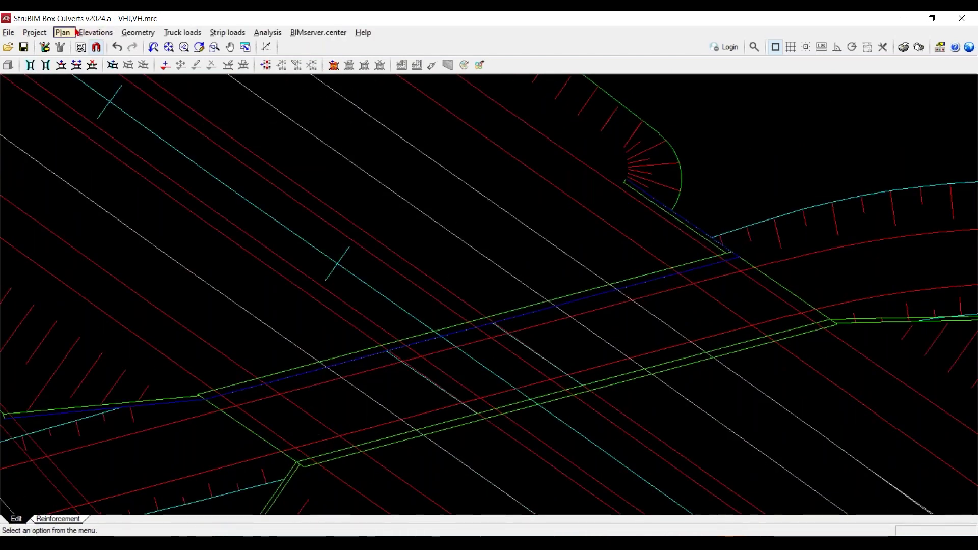
{"action": "left_click", "coordinate": [63, 32]}
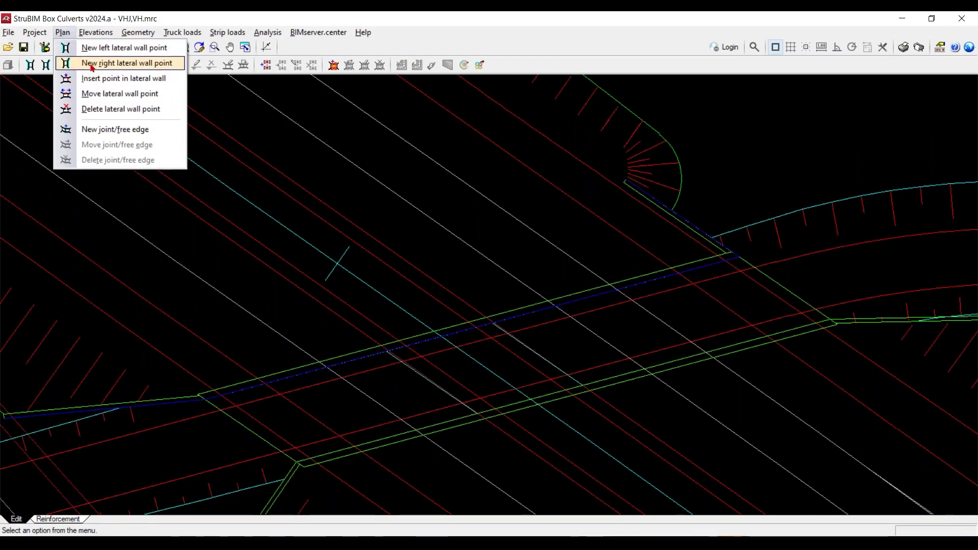
{"action": "left_click", "coordinate": [91, 68]}
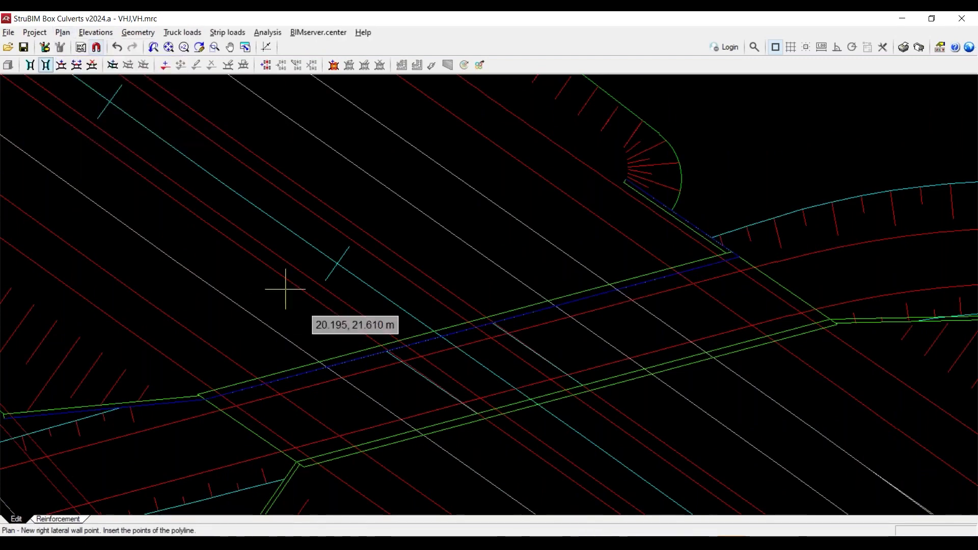
{"action": "middle_click_drag", "start_coordinate": [283, 288], "coordinate": [395, 131]}
{"action": "scroll", "coordinate": [348, 463], "scroll_direction": "up", "scroll_amount": 3}
{"action": "scroll", "coordinate": [347, 463], "scroll_direction": "up", "scroll_amount": 2}
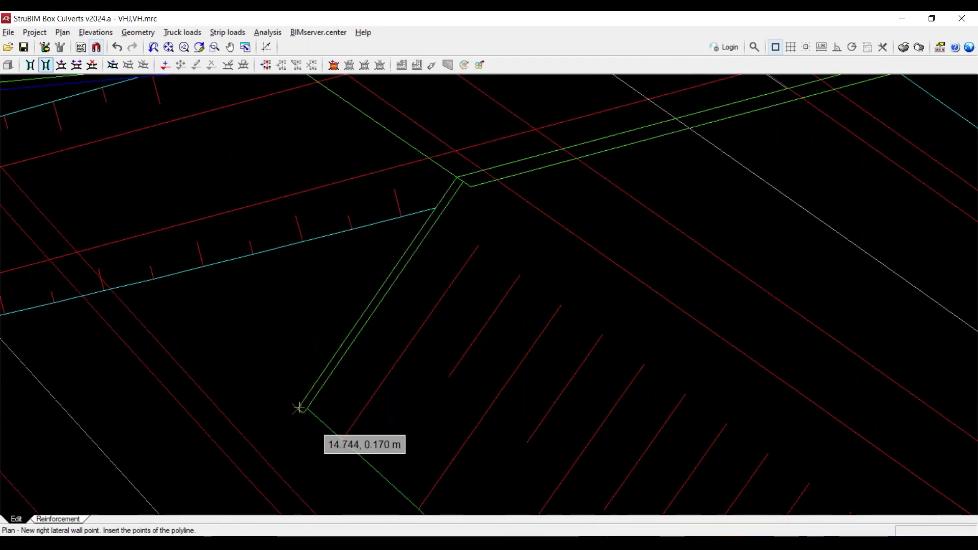
{"action": "left_click", "coordinate": [299, 407]}
{"action": "left_click", "coordinate": [458, 178]}
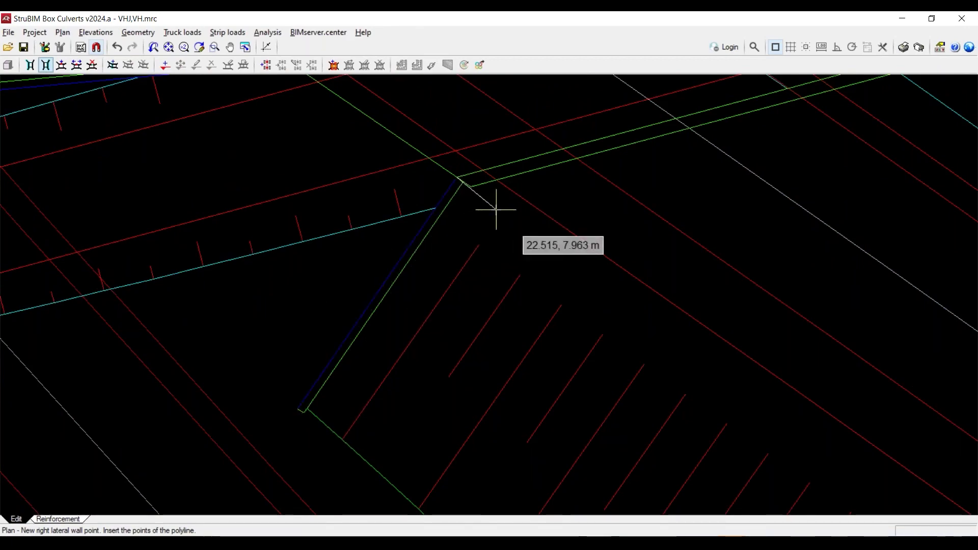
Try to extend the right lateral wall to the central joint lines, and undo the wall back to its first point.
{"action": "middle_click_drag", "start_coordinate": [496, 210], "coordinate": [87, 423]}
{"action": "scroll", "coordinate": [401, 367], "scroll_direction": "down", "scroll_amount": 2}
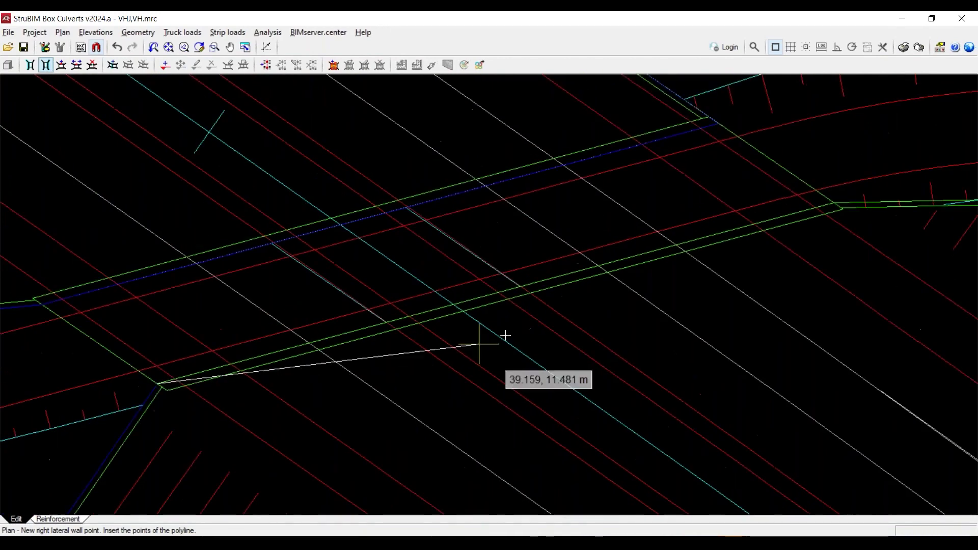
{"action": "left_click", "coordinate": [519, 284]}
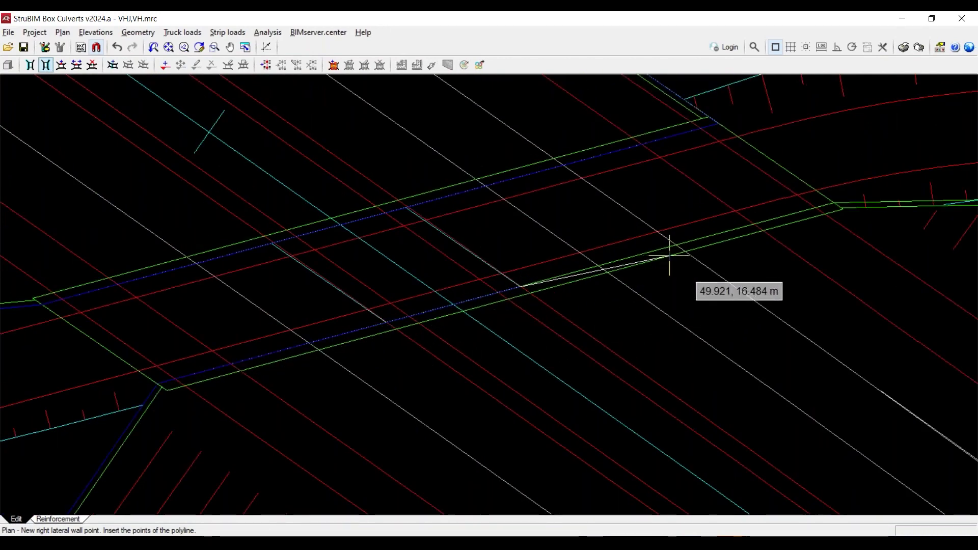
{"action": "right_click", "coordinate": [651, 299]}
{"action": "middle_click_drag", "start_coordinate": [502, 329], "coordinate": [560, 266]}
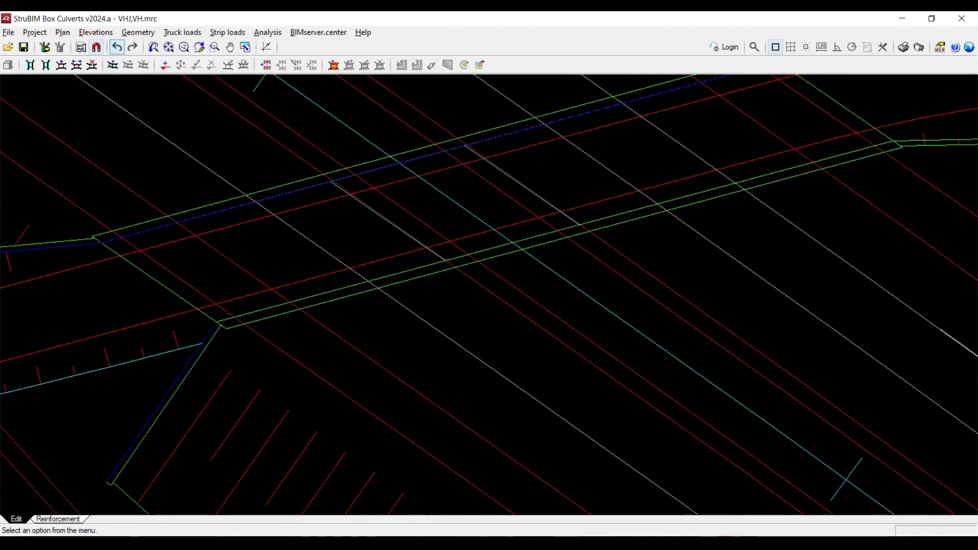
{"action": "left_click", "coordinate": [116, 47]}
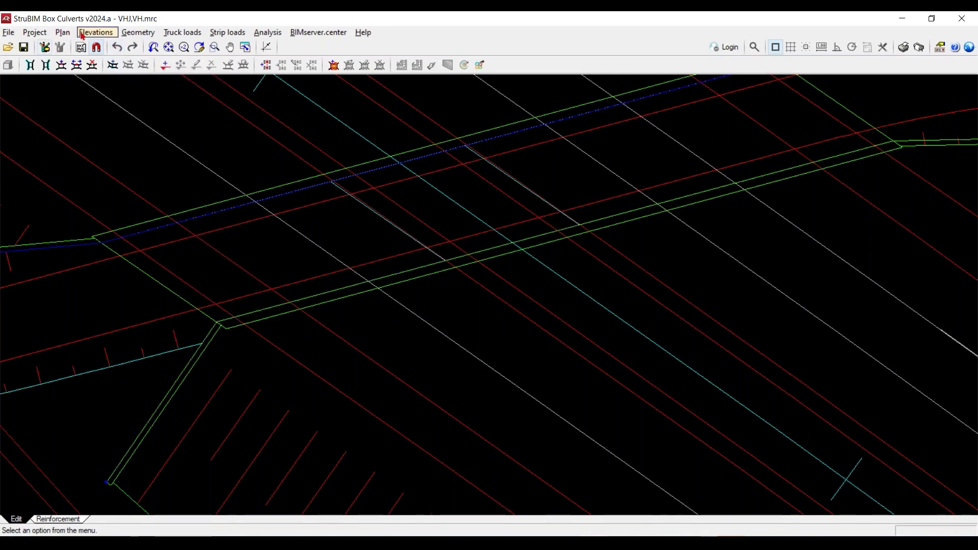
Resume the right lateral wall with points at the lower-left inner corner (20.970, 9.238 m) and the two central transverse joint lines.
{"action": "left_click", "coordinate": [62, 32]}
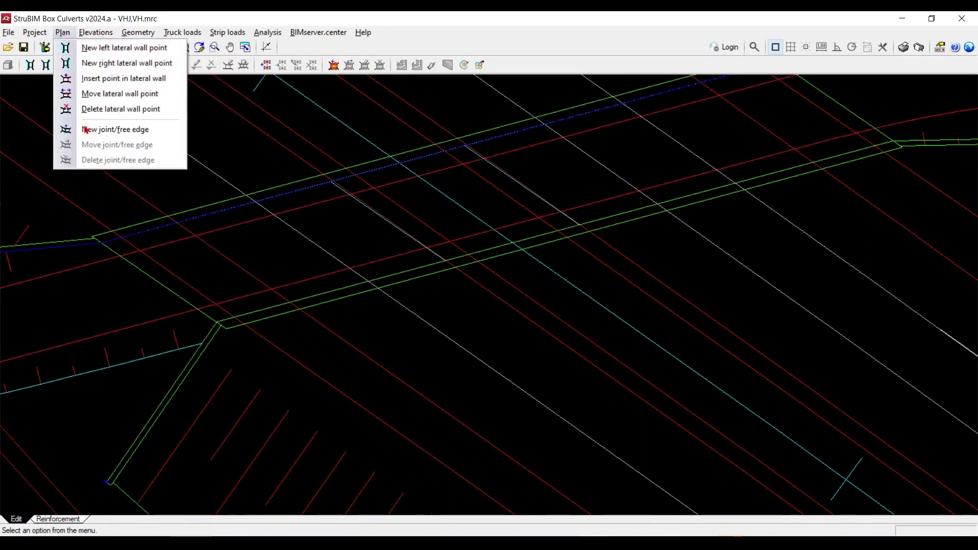
{"action": "left_click", "coordinate": [99, 62]}
{"action": "left_click", "coordinate": [219, 324]}
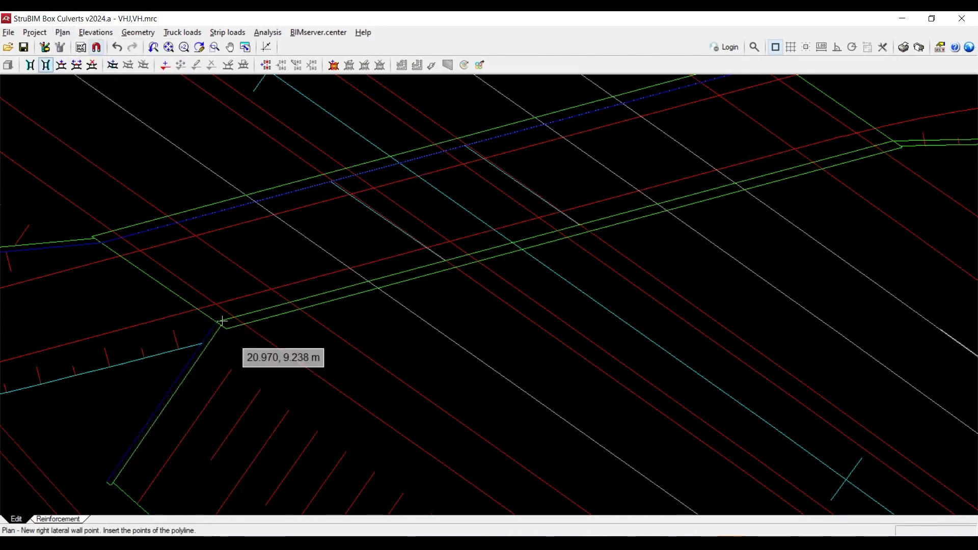
{"action": "left_click", "coordinate": [447, 262]}
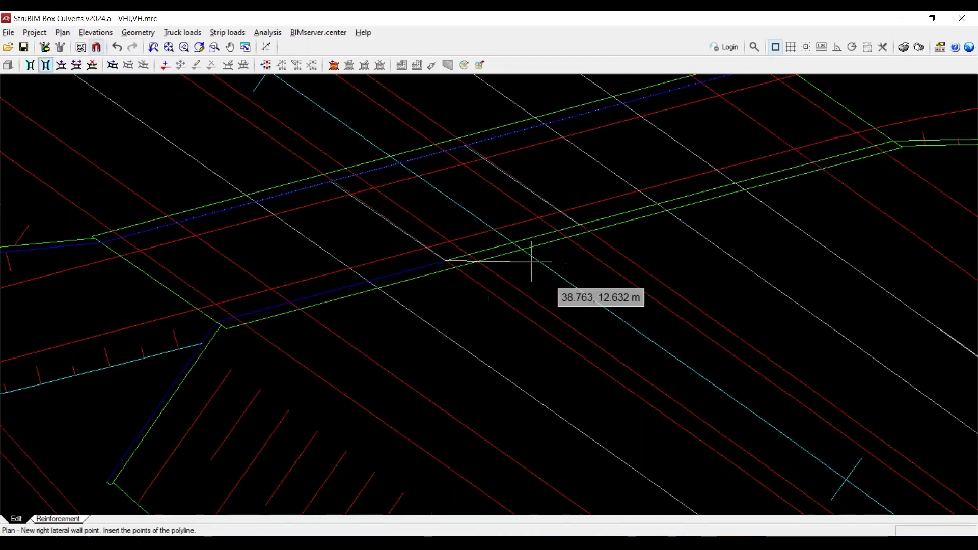
{"action": "left_click", "coordinate": [581, 228]}
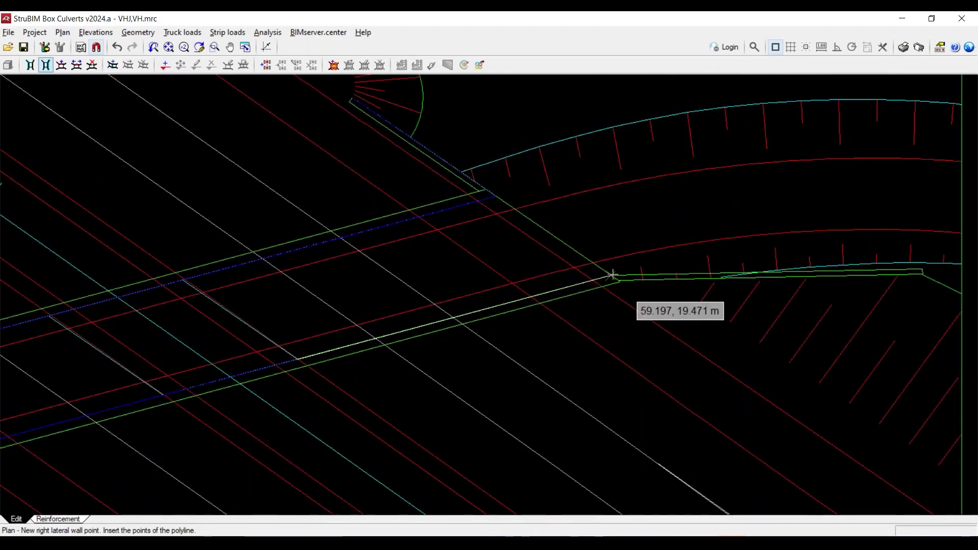
Finish the right lateral wall with points at the lower-right inner corner (59.197, 19.471 m) and the right wing wall's free end.
{"action": "left_click", "coordinate": [612, 275]}
{"action": "middle_click_drag", "start_coordinate": [604, 344], "coordinate": [21, 363]}
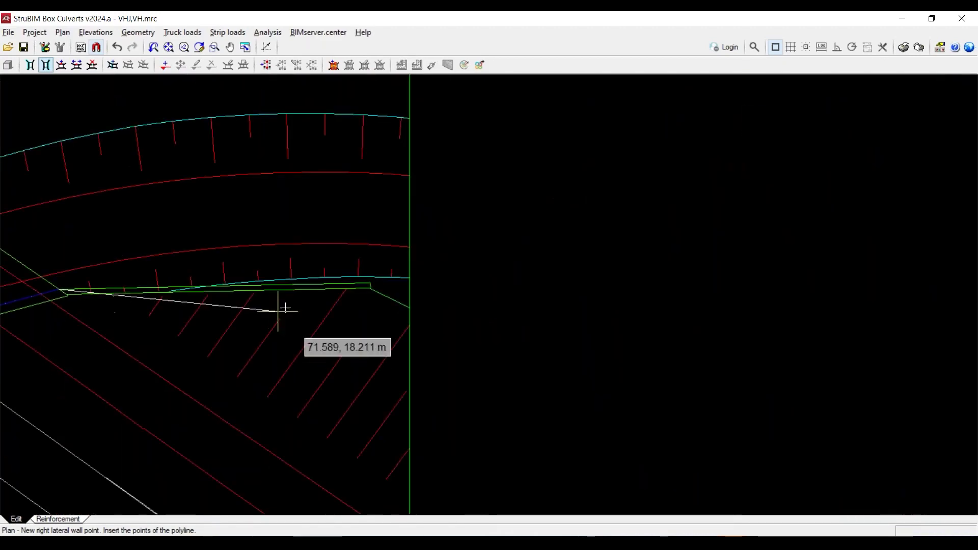
{"action": "left_click", "coordinate": [370, 283]}
{"action": "right_click", "coordinate": [371, 214]}
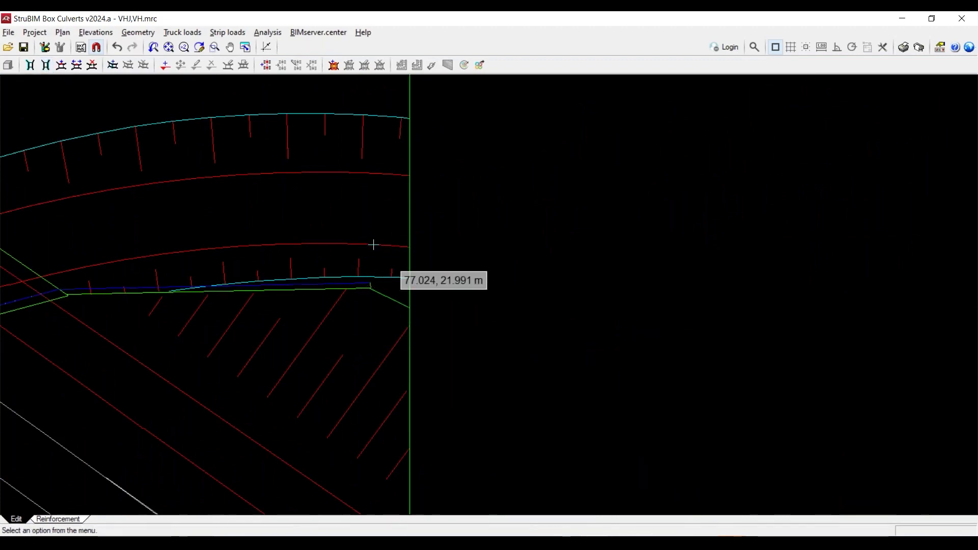
Add a free edge between the culvert's two left-end inner corners and a joint along the first central transverse line.
{"action": "mouse_move", "coordinate": [172, 349]}
{"action": "middle_mouse_down"}
{"action": "mouse_move", "coordinate": [373, 312]}
{"action": "mouse_move", "coordinate": [764, 309]}
{"action": "middle_mouse_up"}
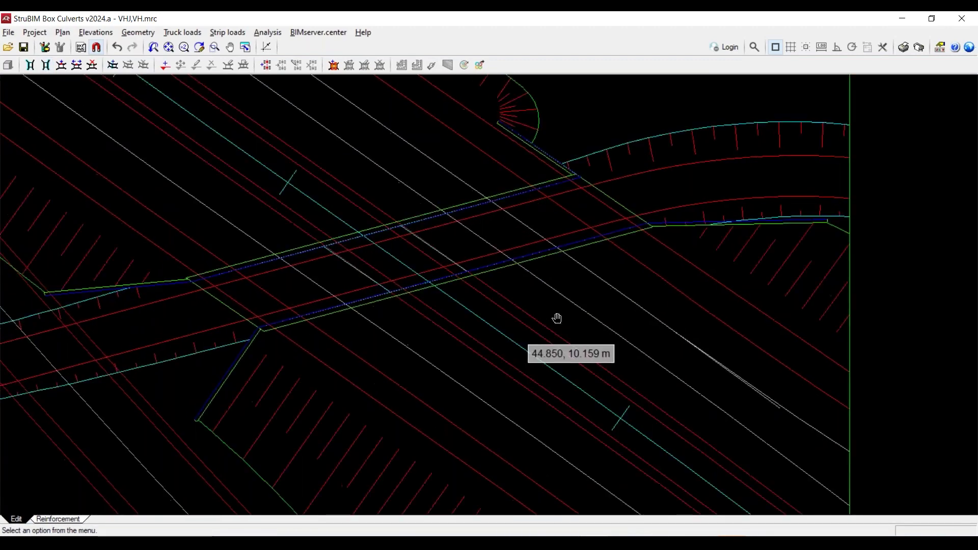
{"action": "middle_click_drag", "start_coordinate": [557, 318], "coordinate": [631, 318]}
{"action": "scroll", "coordinate": [537, 389], "scroll_direction": "up", "scroll_amount": 4}
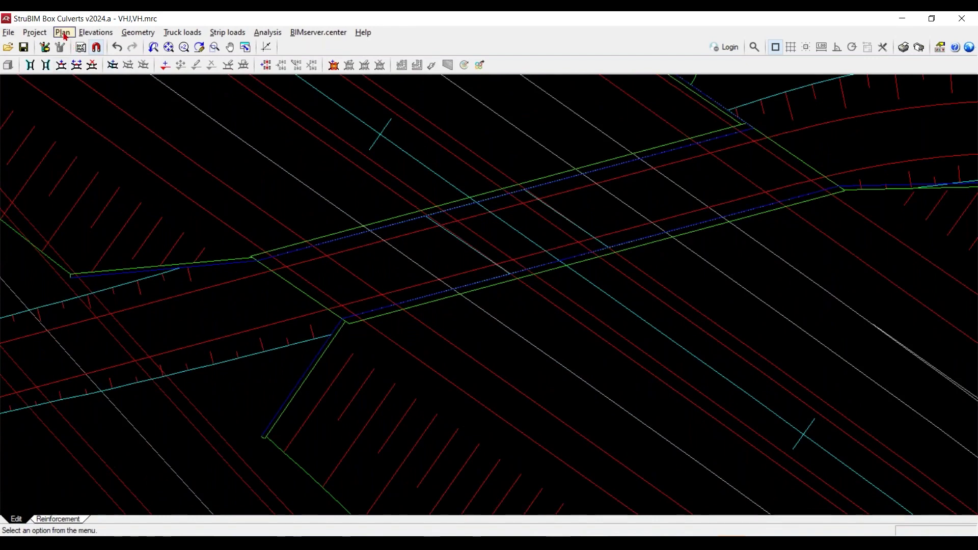
{"action": "left_click", "coordinate": [63, 32]}
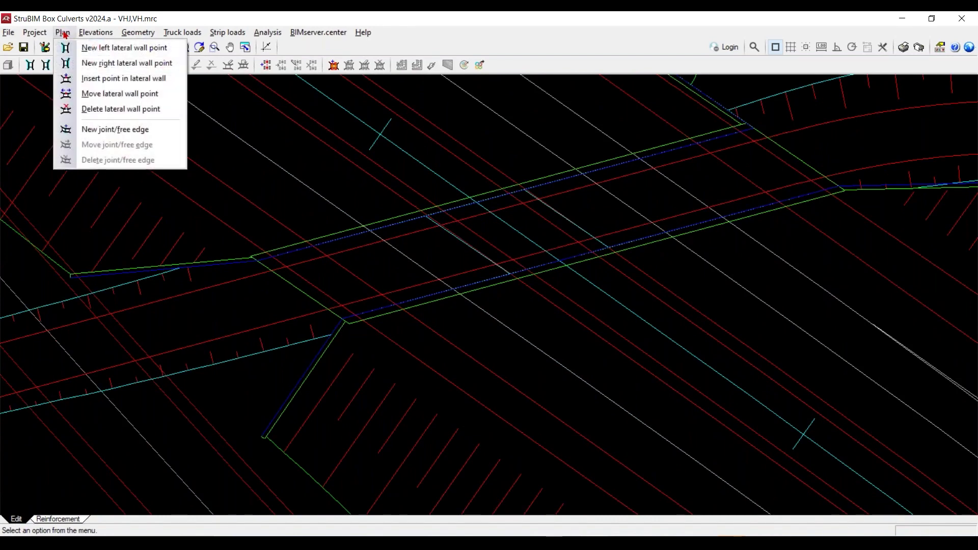
{"action": "left_click", "coordinate": [92, 134]}
{"action": "scroll", "coordinate": [265, 280], "scroll_direction": "up", "scroll_amount": 2}
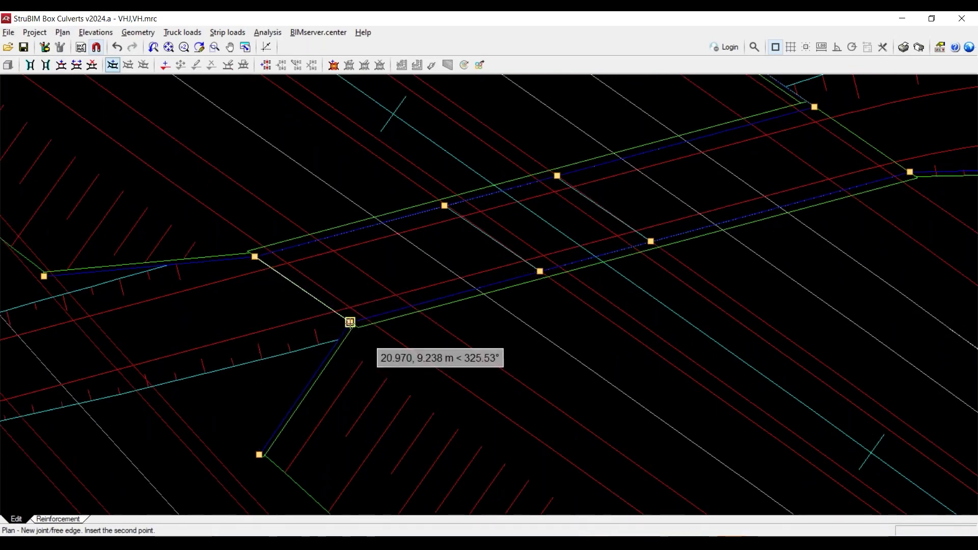
{"action": "left_click", "coordinate": [350, 322]}
{"action": "left_click", "coordinate": [444, 206]}
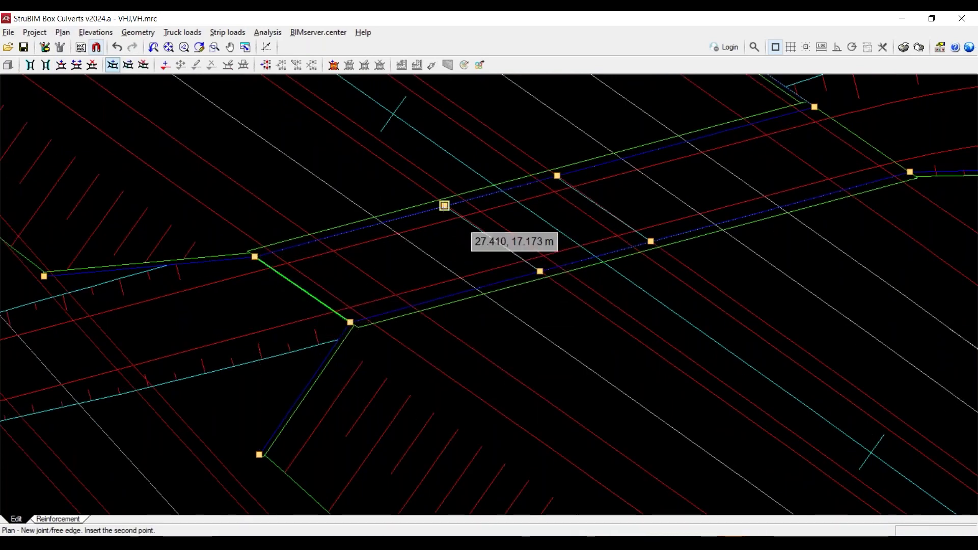
{"action": "left_click", "coordinate": [540, 270]}
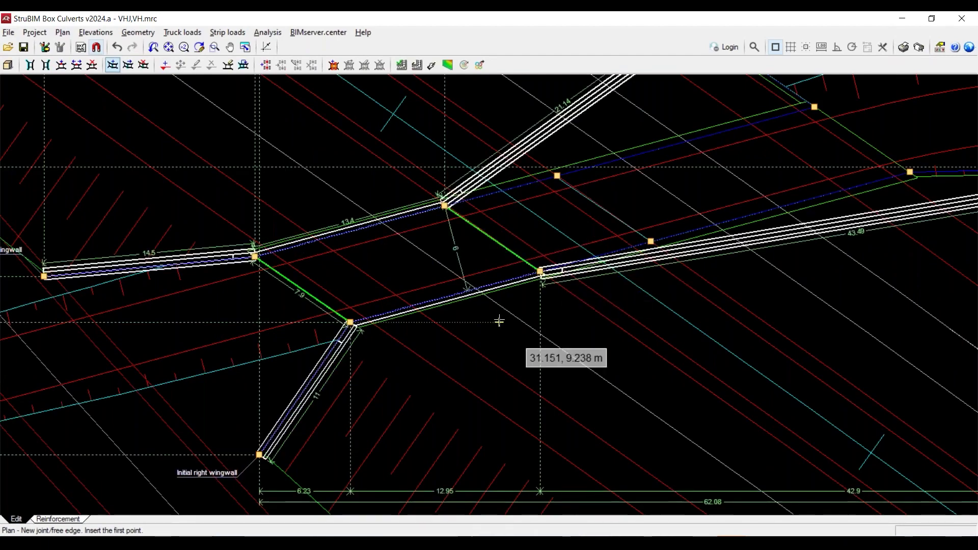
Add a joint along the second central transverse line and a free edge between the culvert's two right-end inner corners.
{"action": "middle_click_drag", "start_coordinate": [499, 323], "coordinate": [408, 392]}
{"action": "scroll", "coordinate": [375, 354], "scroll_direction": "down", "scroll_amount": 1}
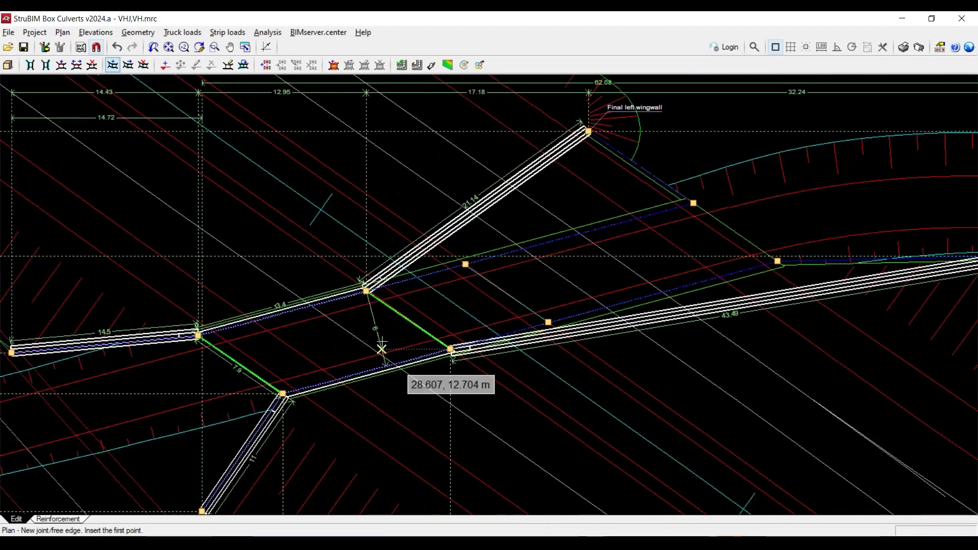
{"action": "scroll", "coordinate": [374, 355], "scroll_direction": "down", "scroll_amount": 1}
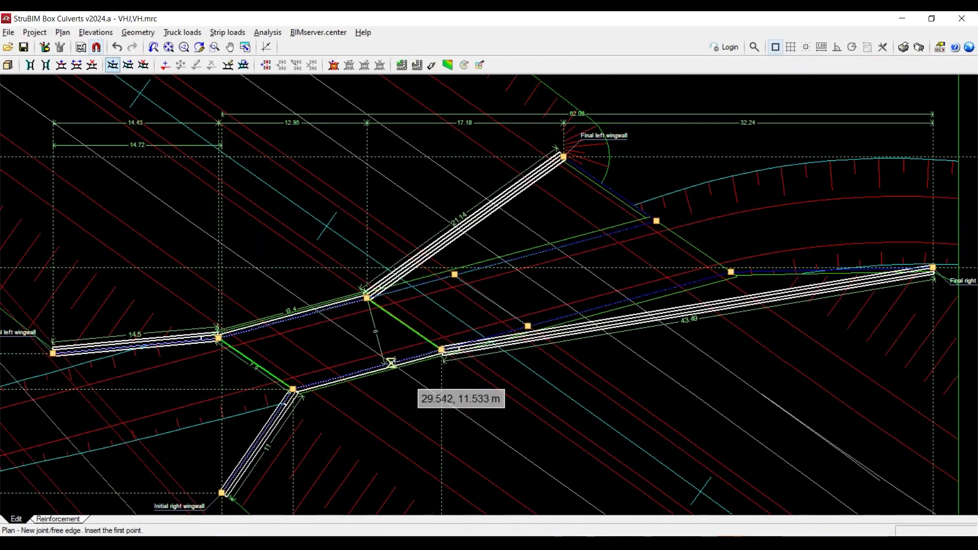
{"action": "scroll", "coordinate": [465, 312], "scroll_direction": "up", "scroll_amount": 2}
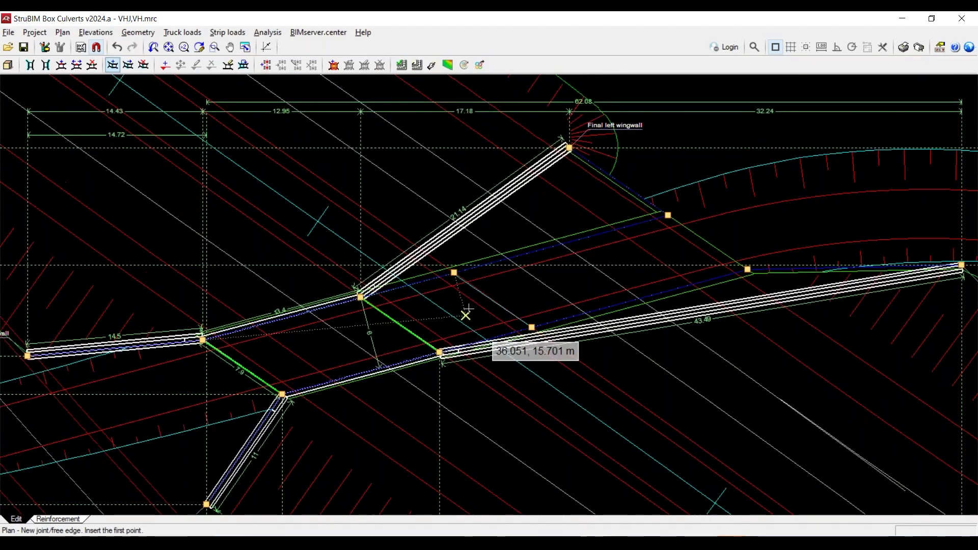
{"action": "left_click", "coordinate": [450, 265]}
{"action": "left_click", "coordinate": [544, 330]}
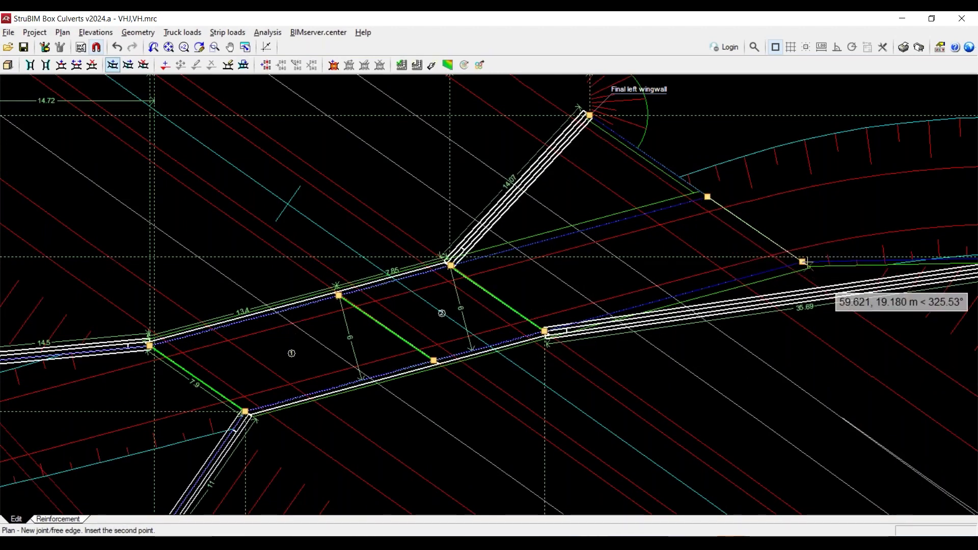
{"action": "left_click", "coordinate": [802, 262]}
Review the wall and slab thicknesses of culvert module 1 in its geometry settings without changing them.
{"action": "scroll", "coordinate": [789, 264], "scroll_direction": "down", "scroll_amount": 3}
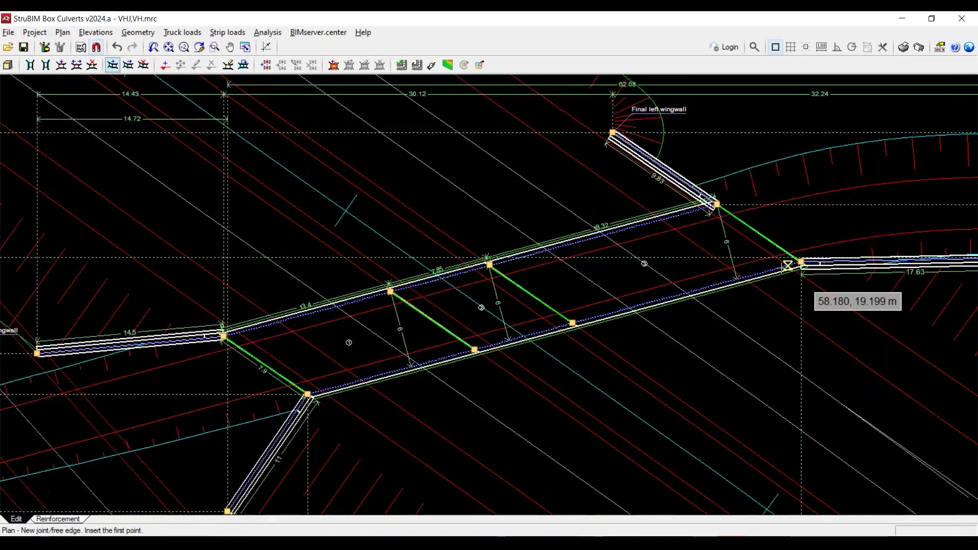
{"action": "middle_click_drag", "start_coordinate": [645, 302], "coordinate": [556, 289]}
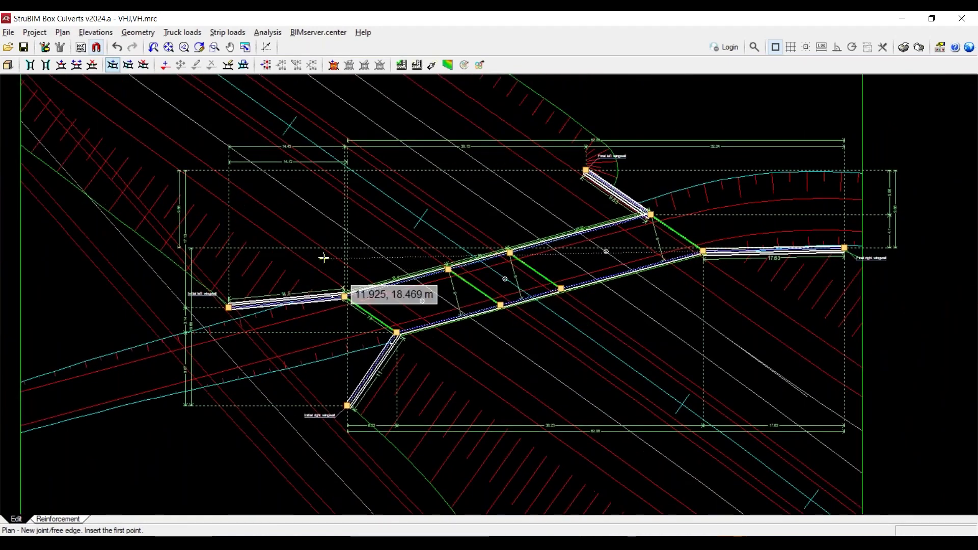
{"action": "left_click", "coordinate": [135, 33]}
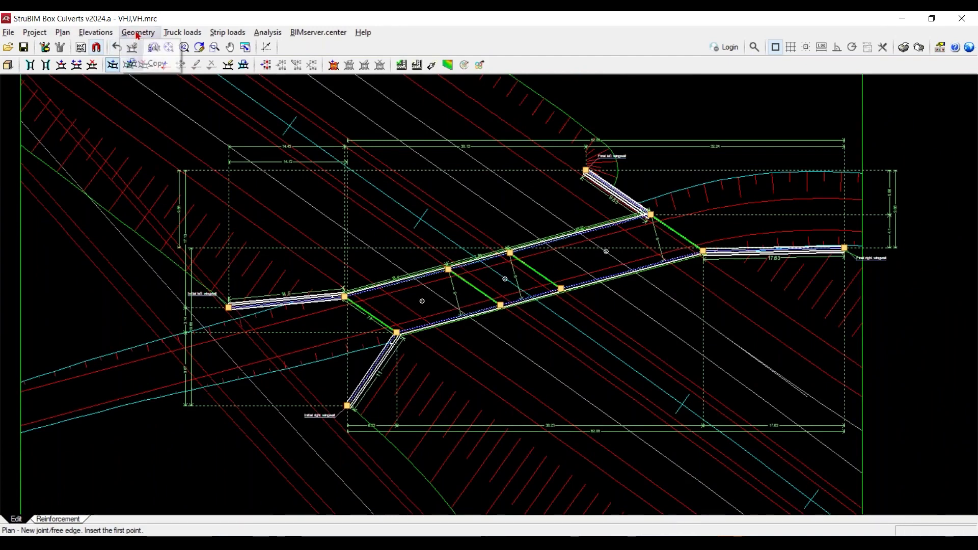
{"action": "left_click", "coordinate": [151, 48]}
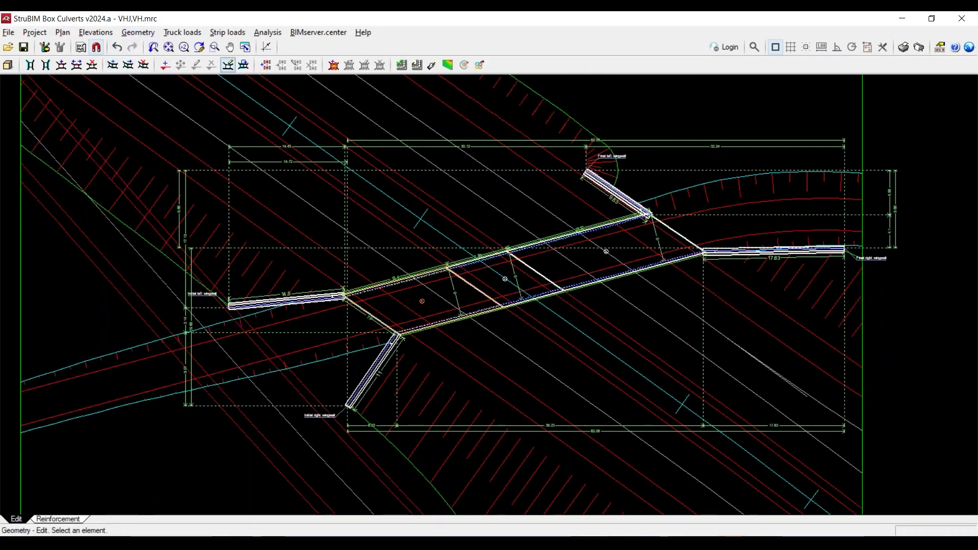
{"action": "left_click", "coordinate": [422, 300]}
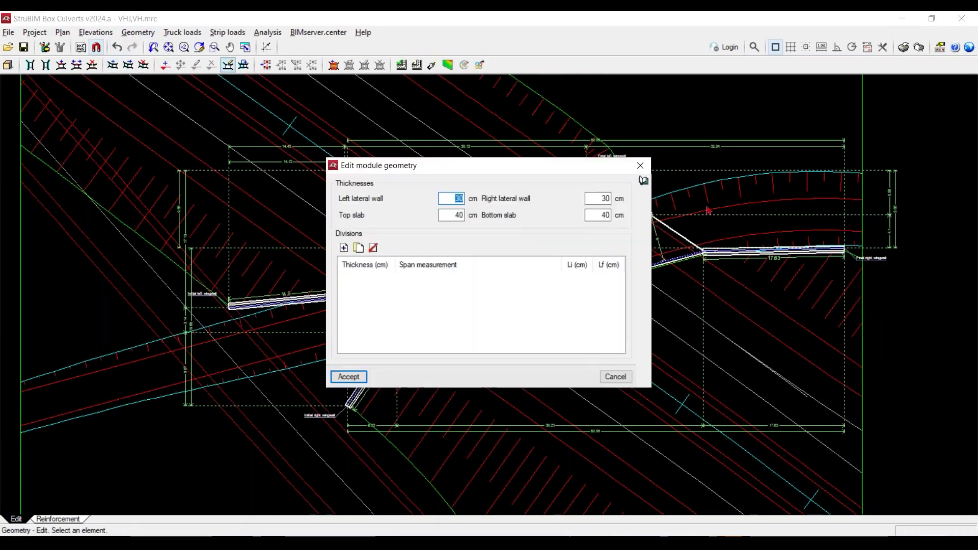
{"action": "left_click", "coordinate": [640, 166]}
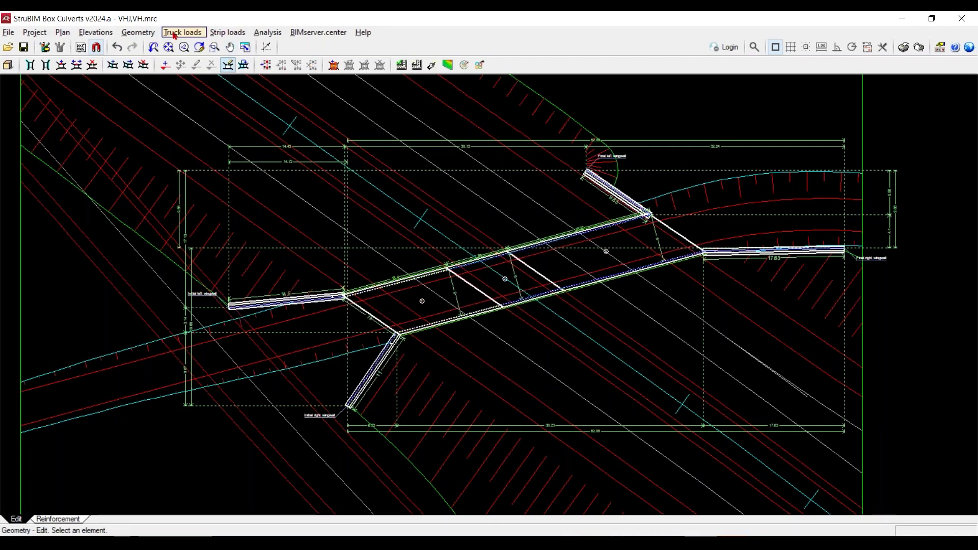
Check the thickness and division settings of culvert module 3, leaving its geometry as it is.
{"action": "left_click", "coordinate": [148, 36]}
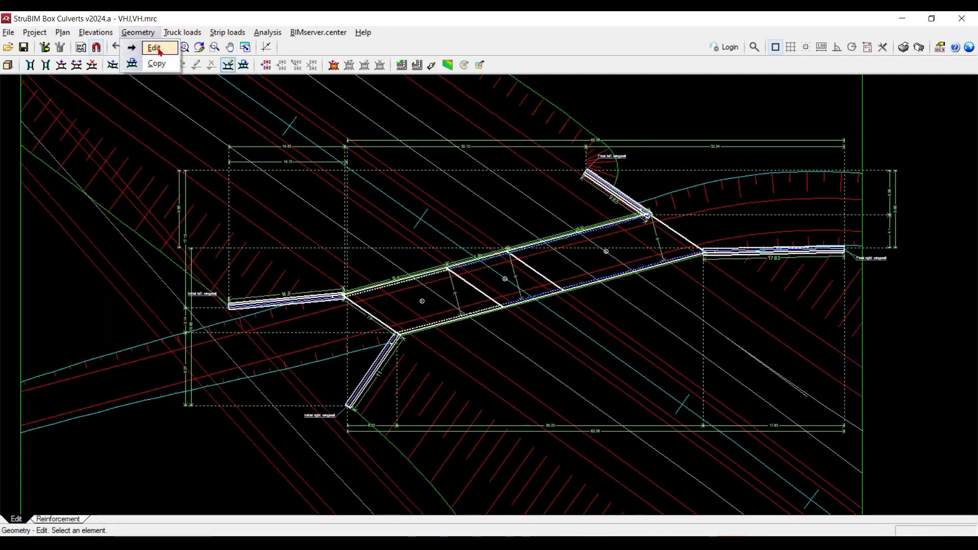
{"action": "left_click", "coordinate": [154, 49]}
{"action": "left_click", "coordinate": [605, 262]}
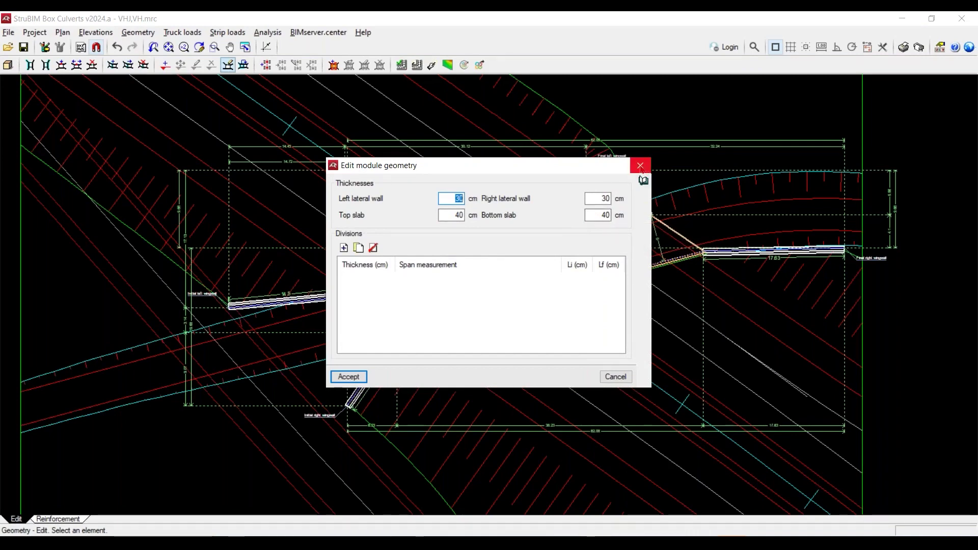
{"action": "left_click", "coordinate": [640, 166]}
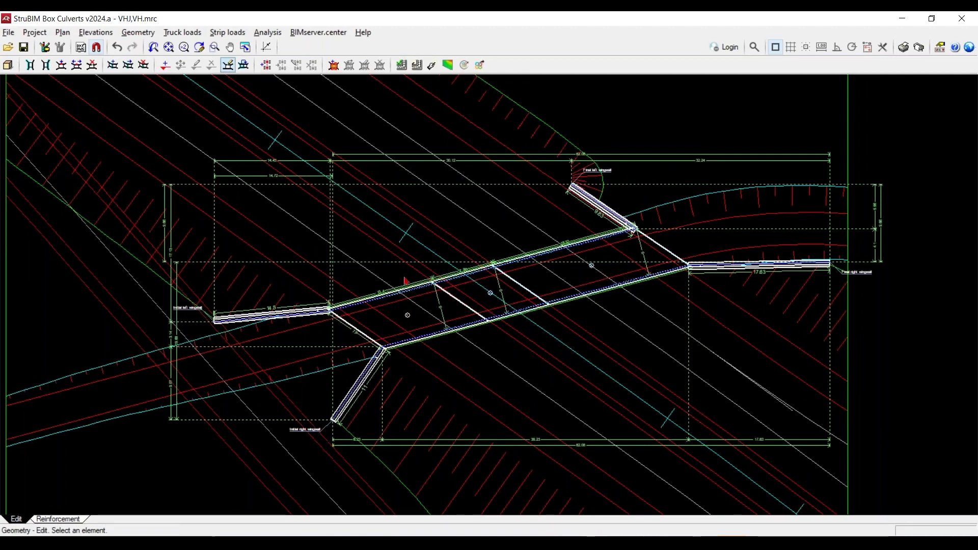
Examine the final left and final right wing walls and their junctions with the culvert in plan.
{"action": "scroll", "coordinate": [658, 206], "scroll_direction": "up", "scroll_amount": 3}
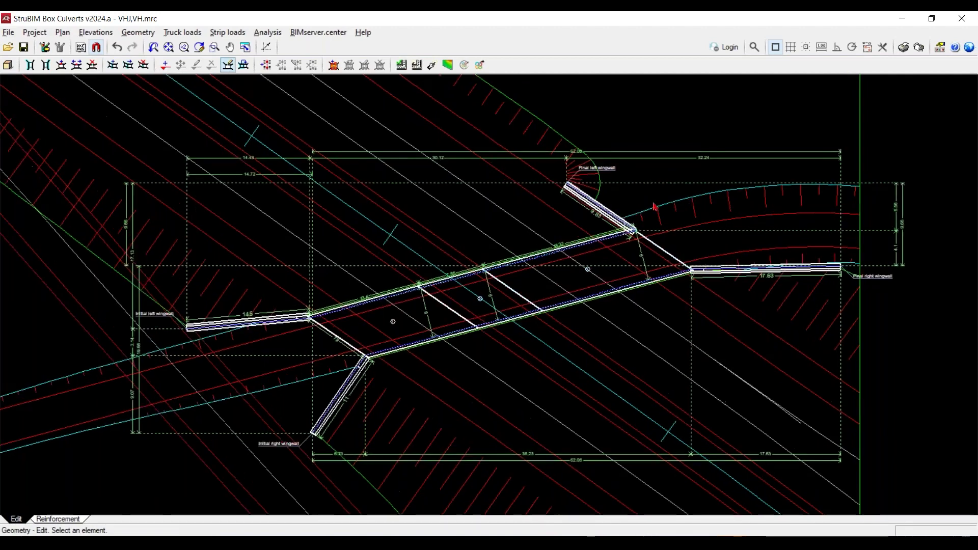
{"action": "scroll", "coordinate": [659, 206], "scroll_direction": "up", "scroll_amount": 6}
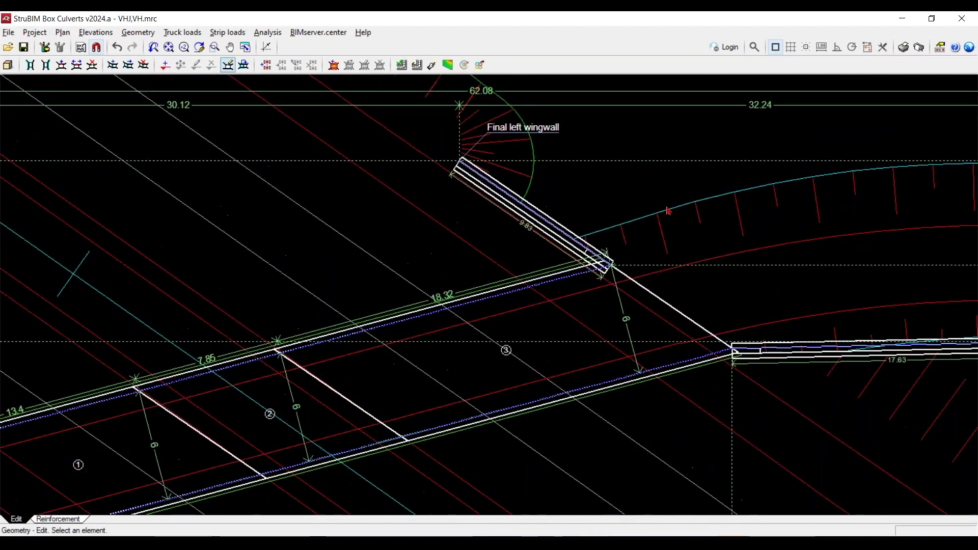
{"action": "middle_click_drag", "start_coordinate": [667, 211], "coordinate": [666, 286]}
{"action": "scroll", "coordinate": [666, 285], "scroll_direction": "up", "scroll_amount": 1}
{"action": "middle_click_drag", "start_coordinate": [548, 299], "coordinate": [517, 241]}
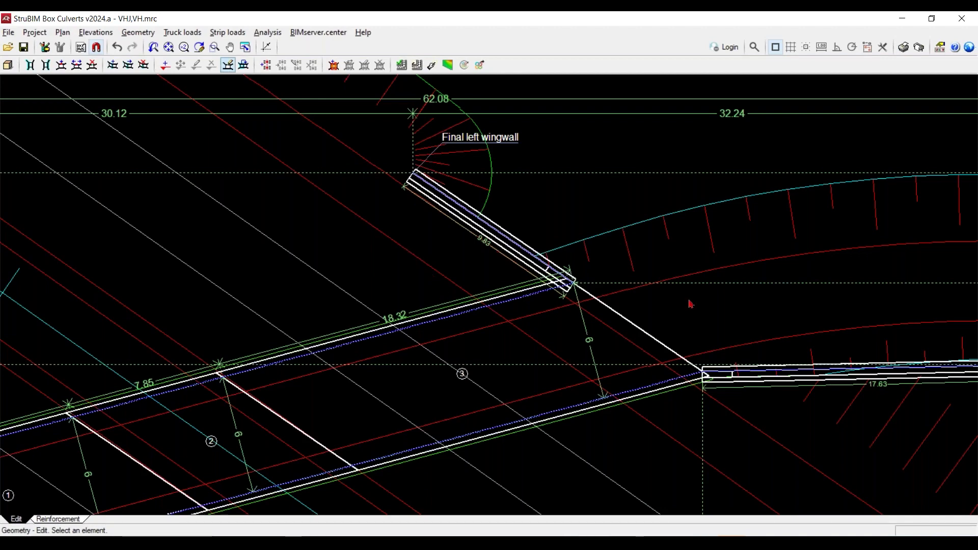
{"action": "middle_click_drag", "start_coordinate": [625, 250], "coordinate": [496, 161]}
{"action": "scroll", "coordinate": [843, 377], "scroll_direction": "down", "scroll_amount": 2}
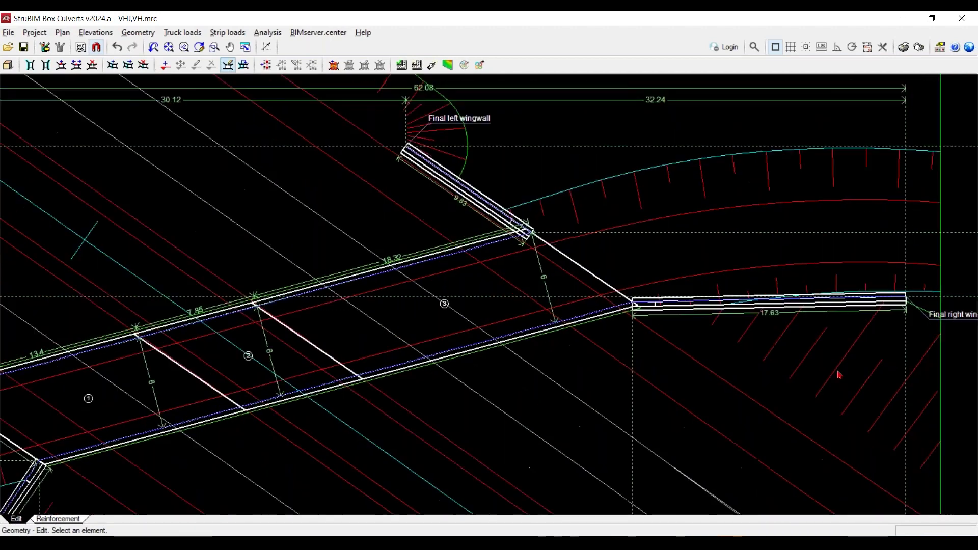
{"action": "middle_click_drag", "start_coordinate": [838, 373], "coordinate": [705, 285]}
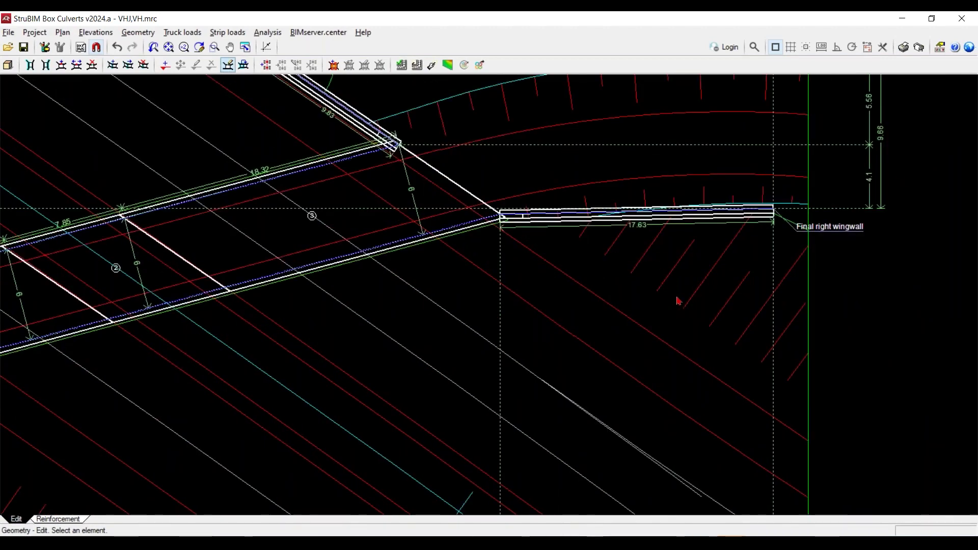
{"action": "scroll", "coordinate": [677, 297], "scroll_direction": "down", "scroll_amount": 3}
{"action": "middle_click_drag", "start_coordinate": [460, 213], "coordinate": [503, 270]}
{"action": "middle_click_drag", "start_coordinate": [124, 124], "coordinate": [184, 157]}
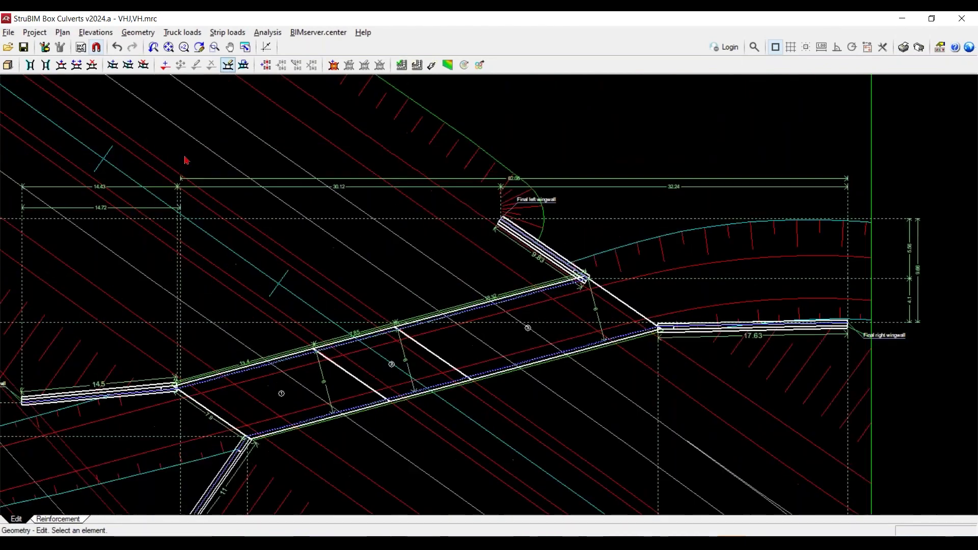
Enable the height and end extension length of the final left wing wall and set both to 6.00 m.
{"action": "left_click", "coordinate": [137, 32]}
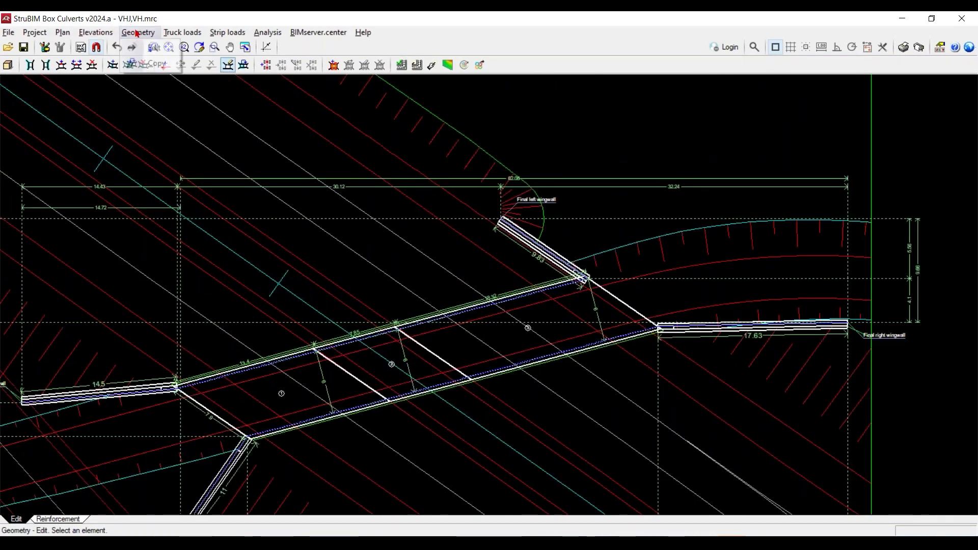
{"action": "left_click", "coordinate": [152, 50]}
{"action": "left_click", "coordinate": [540, 248]}
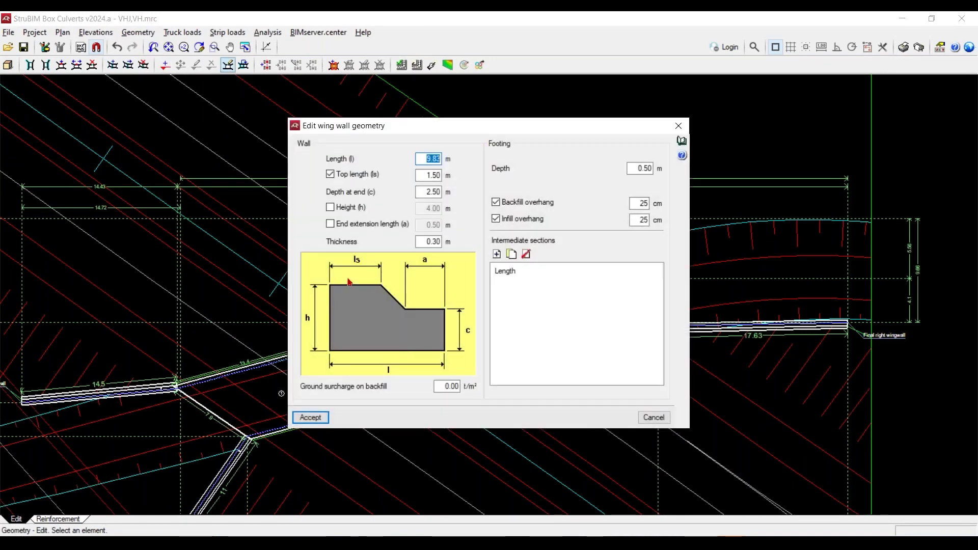
{"action": "left_click", "coordinate": [331, 210]}
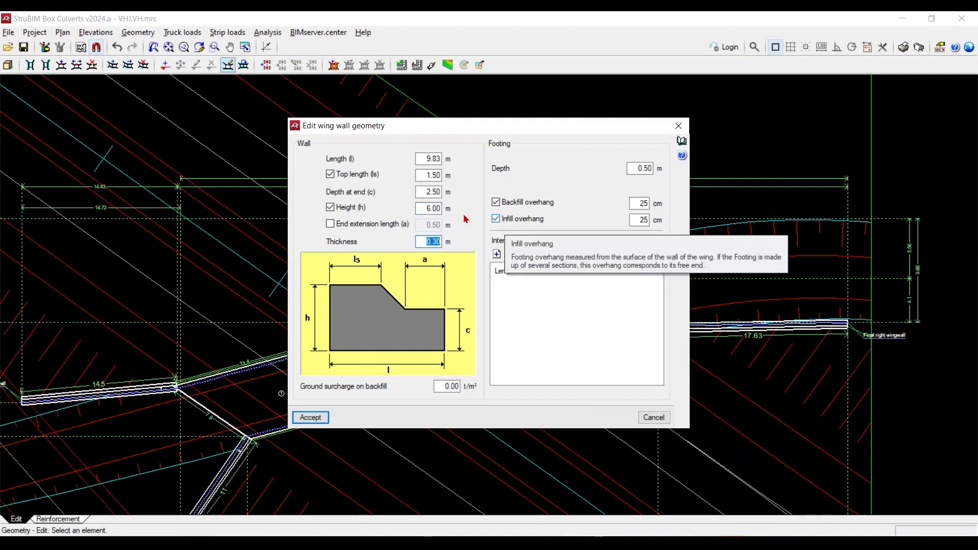
{"action": "left_click", "coordinate": [402, 224]}
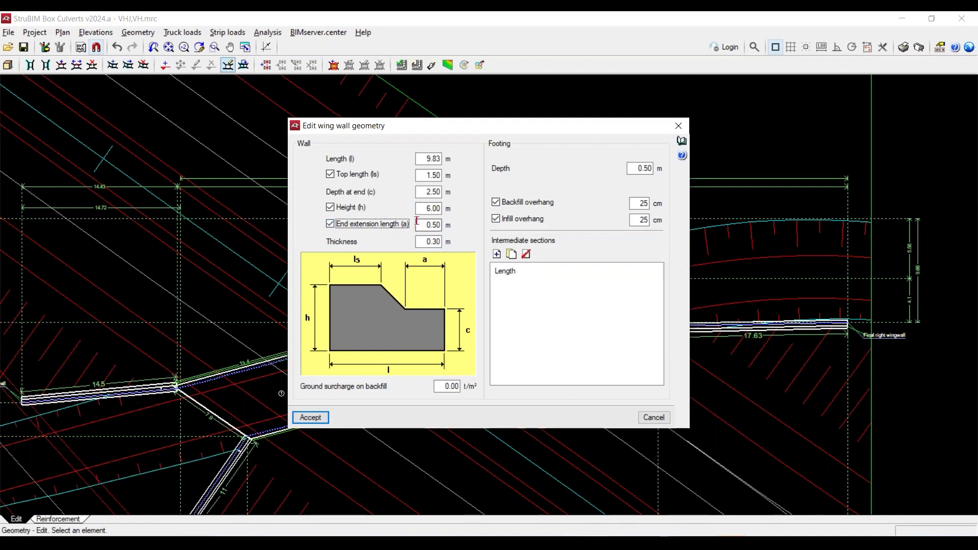
{"action": "left_click", "coordinate": [417, 221]}
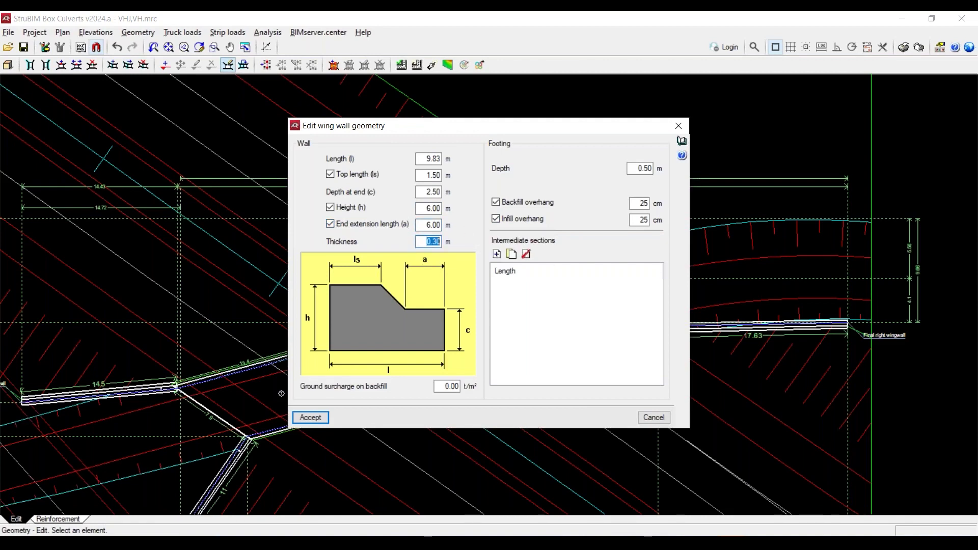
{"action": "left_click", "coordinate": [312, 418]}
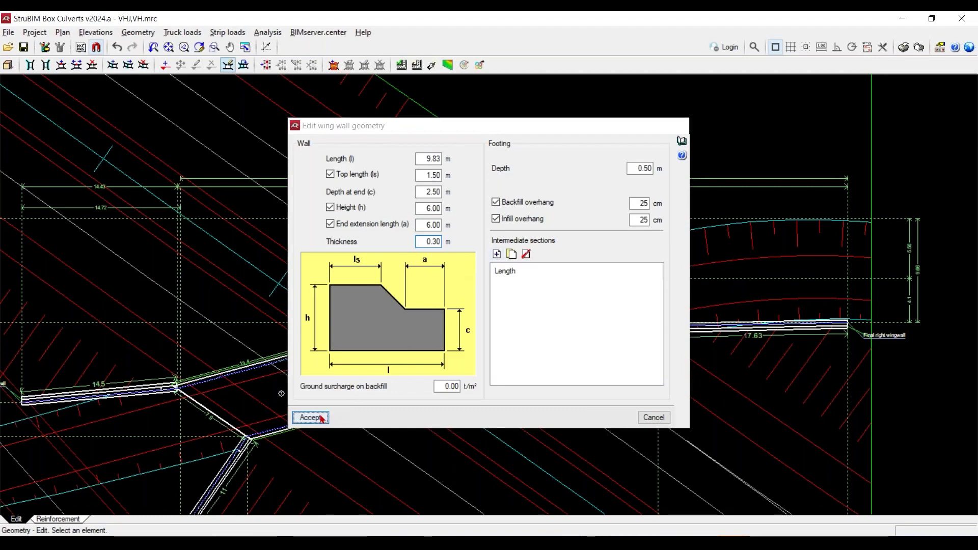
Inspect the shape of the final left wing wall in the 3D view of the culvert, then return to the plan.
{"action": "left_click", "coordinate": [35, 32]}
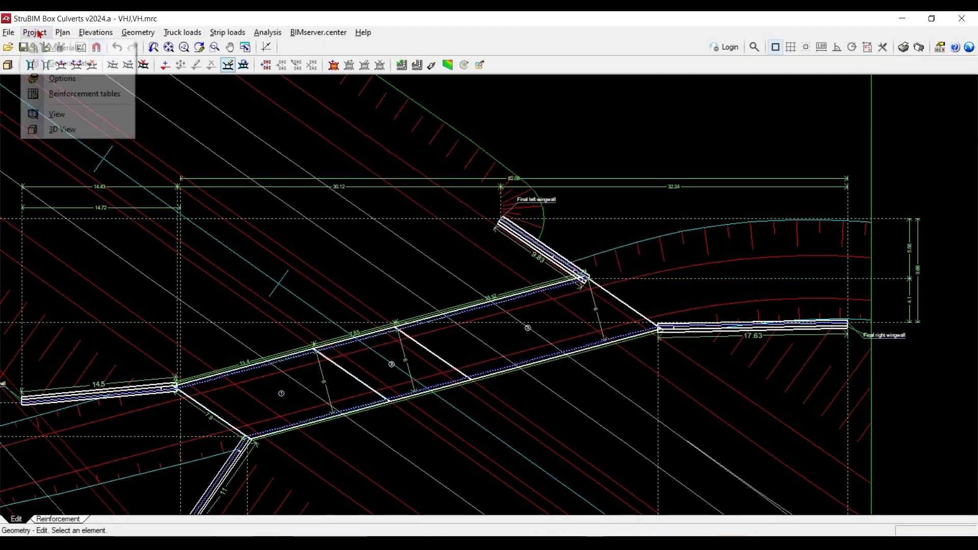
{"action": "left_click", "coordinate": [64, 129]}
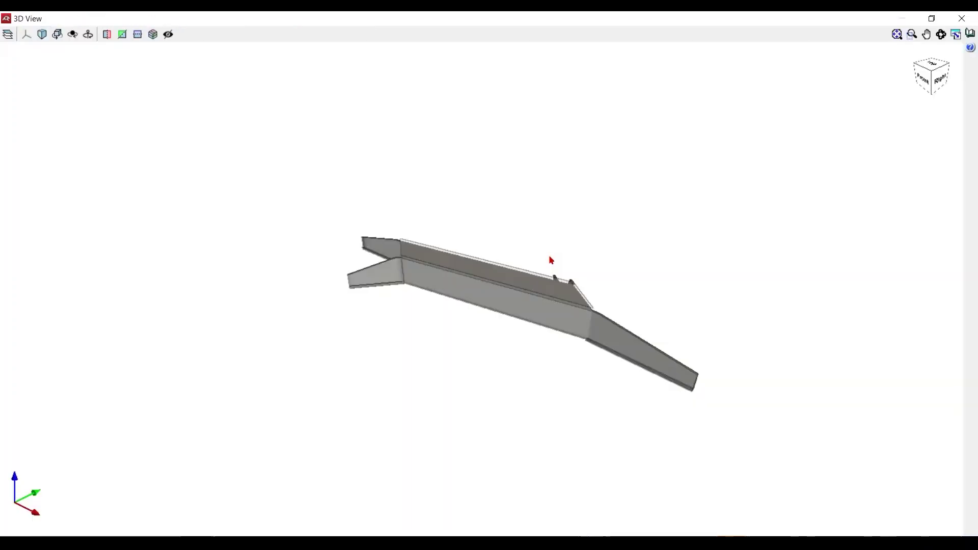
{"action": "middle_click_drag", "start_coordinate": [522, 276], "coordinate": [277, 221]}
{"action": "scroll", "coordinate": [467, 288], "scroll_direction": "up", "scroll_amount": 3}
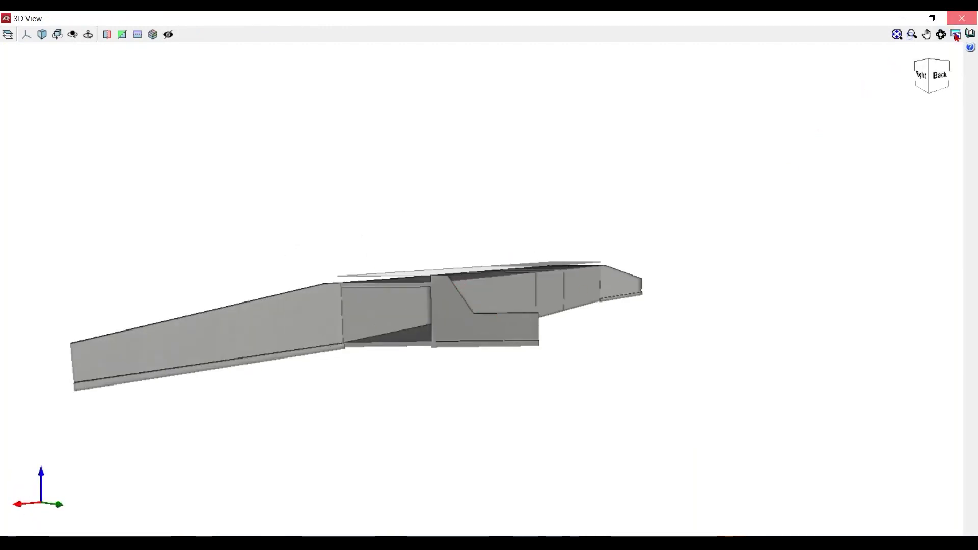
{"action": "left_click", "coordinate": [962, 18]}
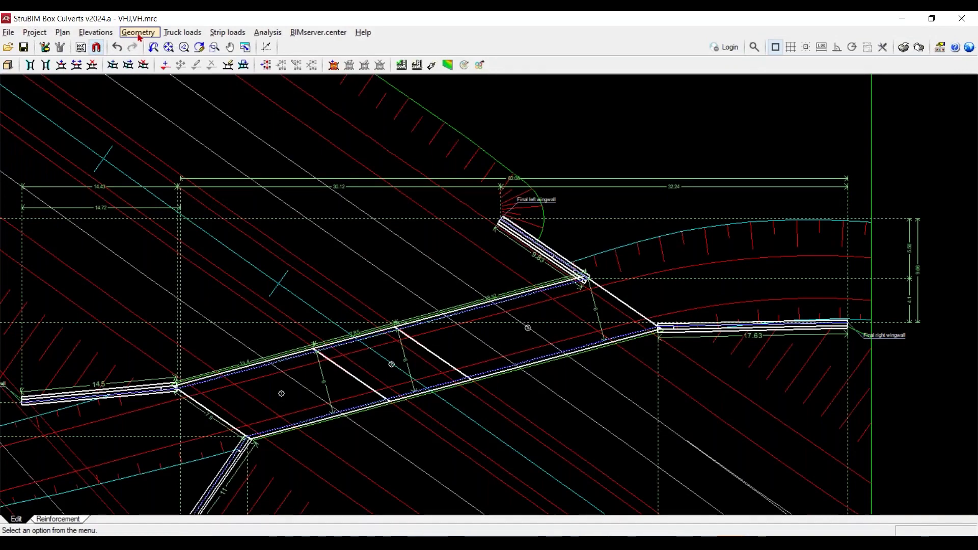
Set the final left wing wall's end extension length and height to 5.00 m each.
{"action": "left_click", "coordinate": [138, 32]}
{"action": "left_click", "coordinate": [154, 48]}
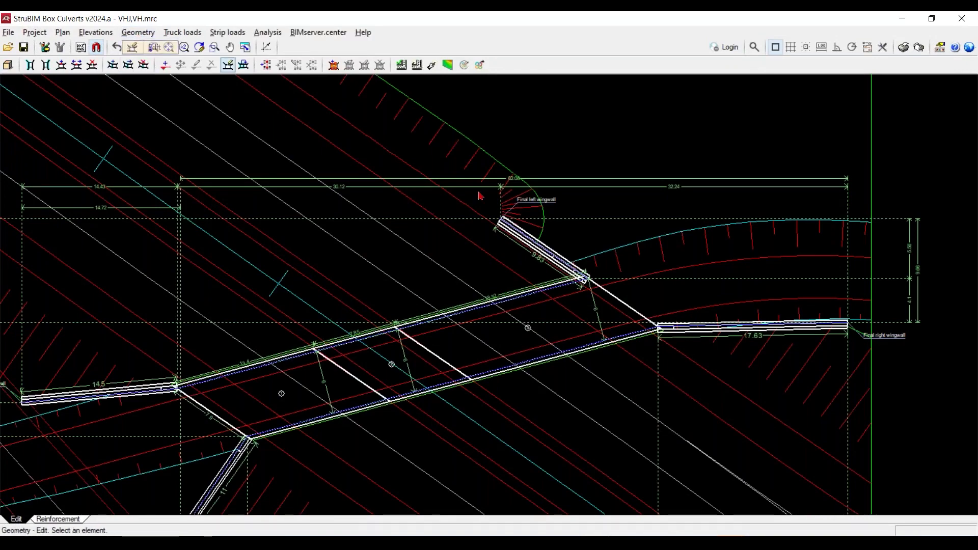
{"action": "left_click", "coordinate": [527, 255]}
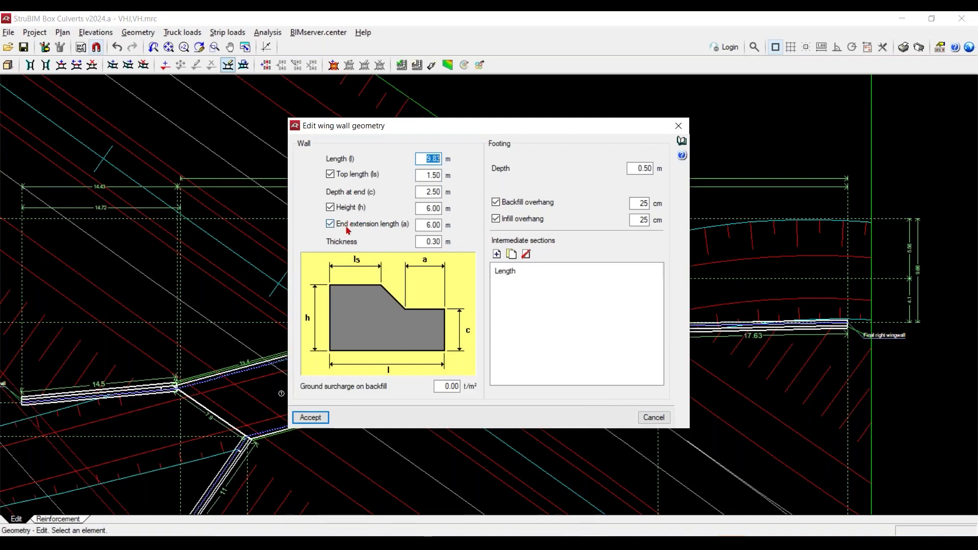
{"action": "left_click", "coordinate": [420, 225]}
{"action": "mouse_move", "coordinate": [534, 236]}
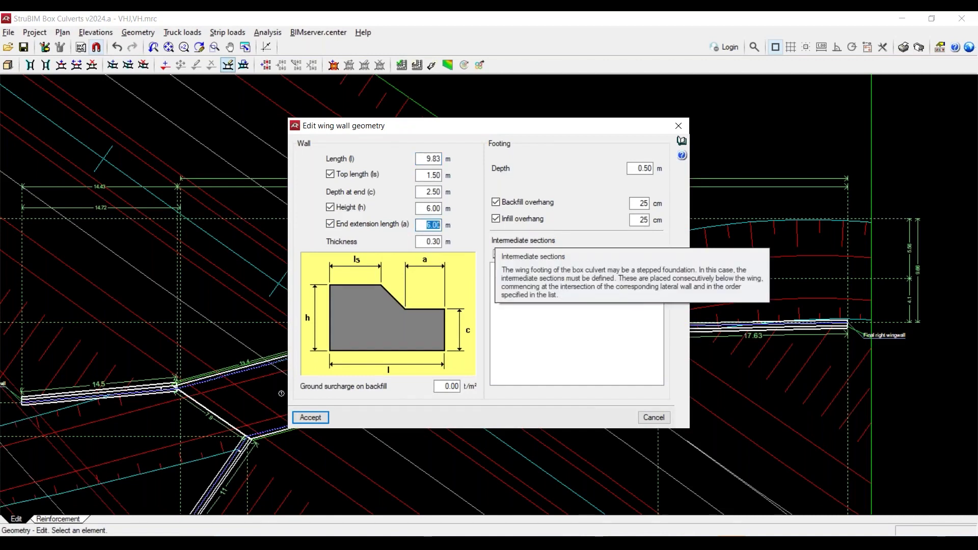
{"action": "key", "text": "shift+Tab"}
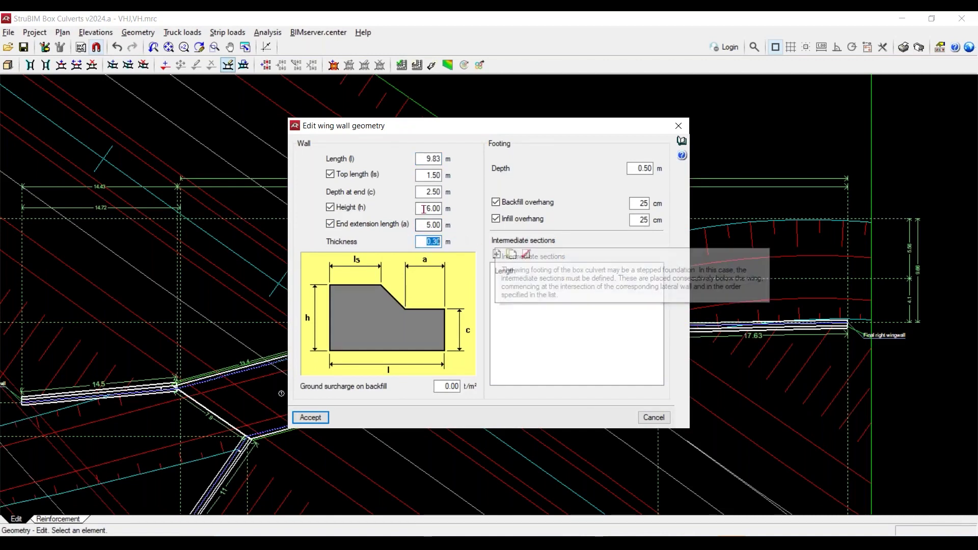
{"action": "key", "text": "shift+Tab"}
{"action": "mouse_move", "coordinate": [522, 220]}
{"action": "type", "text": "5"}
{"action": "key", "text": "Tab"}
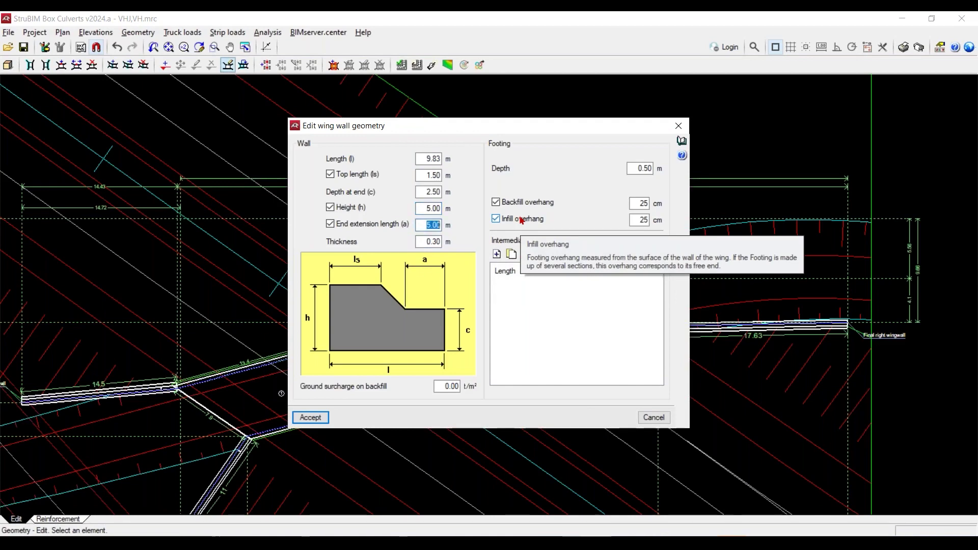
{"action": "left_click", "coordinate": [313, 417]}
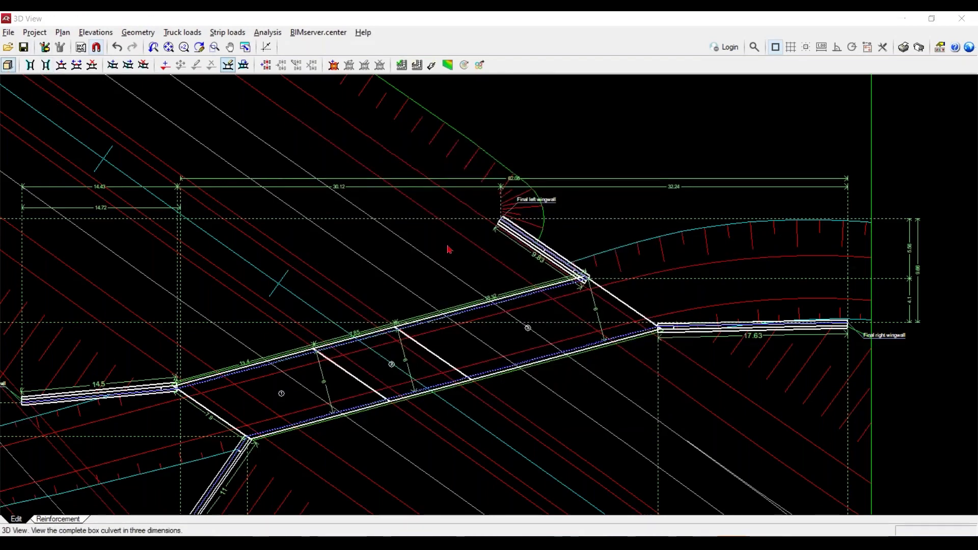
Examine the final left wing wall's stepped profile and footing up close in 3D, and return to the plan.
{"action": "left_click", "coordinate": [7, 65]}
{"action": "middle_click_drag", "start_coordinate": [306, 214], "coordinate": [279, 215]}
{"action": "scroll", "coordinate": [538, 309], "scroll_direction": "up", "scroll_amount": 8}
{"action": "middle_click_drag", "start_coordinate": [537, 310], "coordinate": [520, 265]}
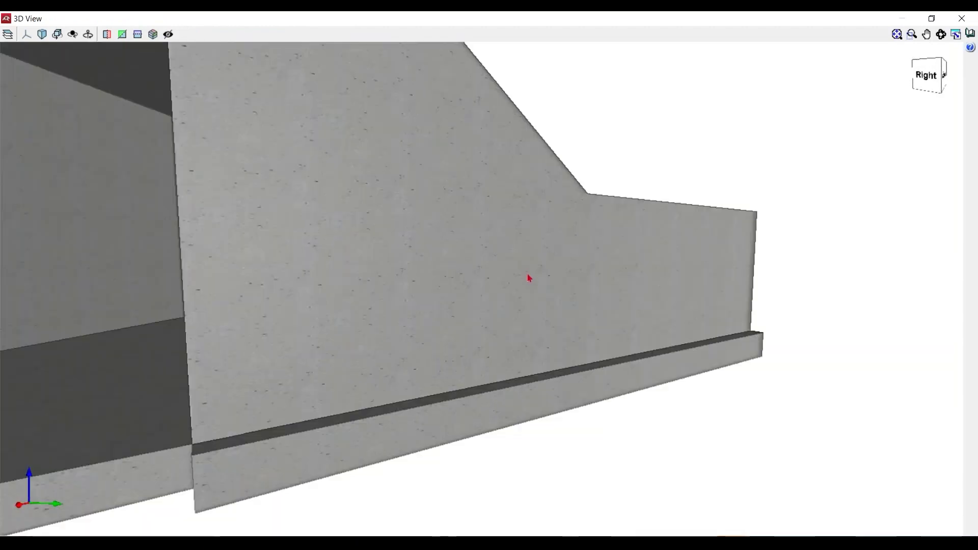
{"action": "scroll", "coordinate": [527, 287], "scroll_direction": "down", "scroll_amount": 1}
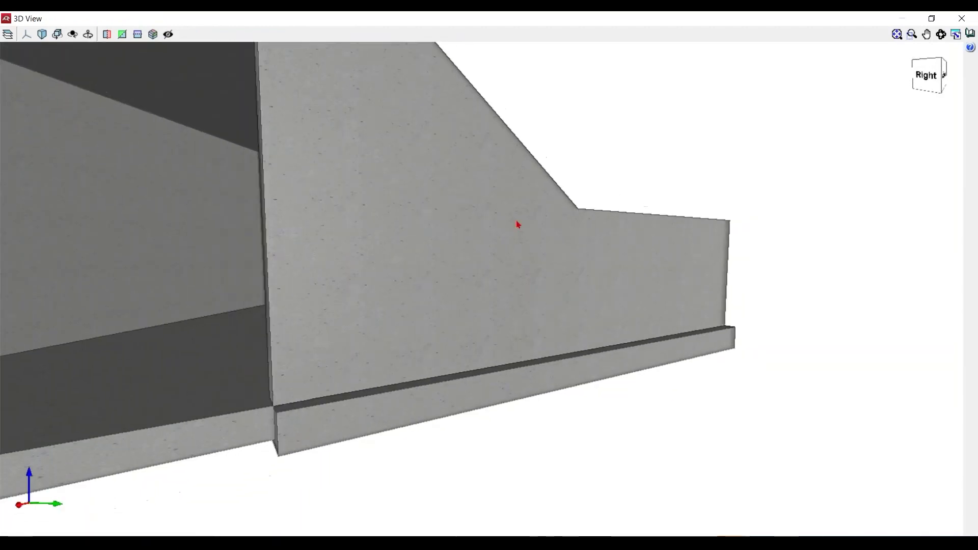
{"action": "left_click", "coordinate": [961, 18]}
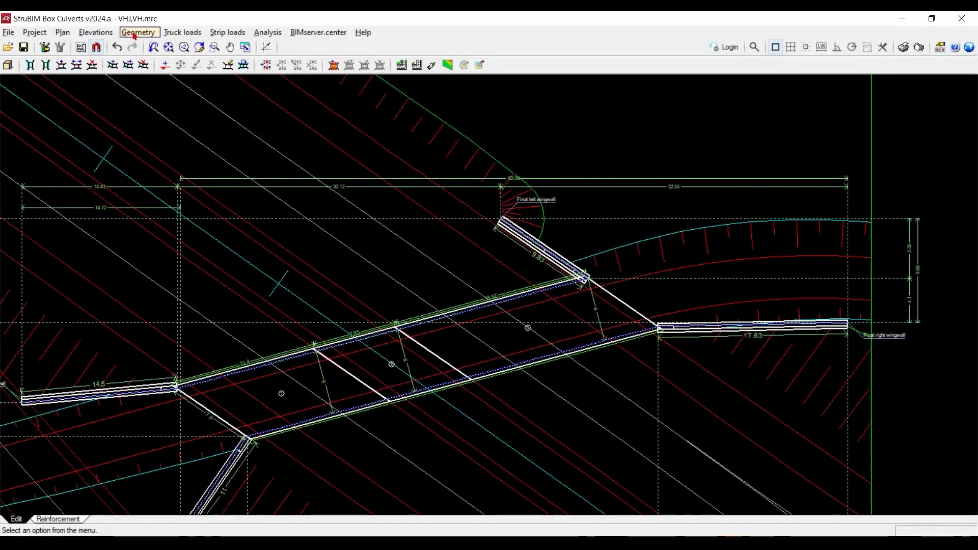
Set the final left wing wall's depth at end to 5.00 m.
{"action": "left_click", "coordinate": [136, 33]}
{"action": "left_click", "coordinate": [159, 54]}
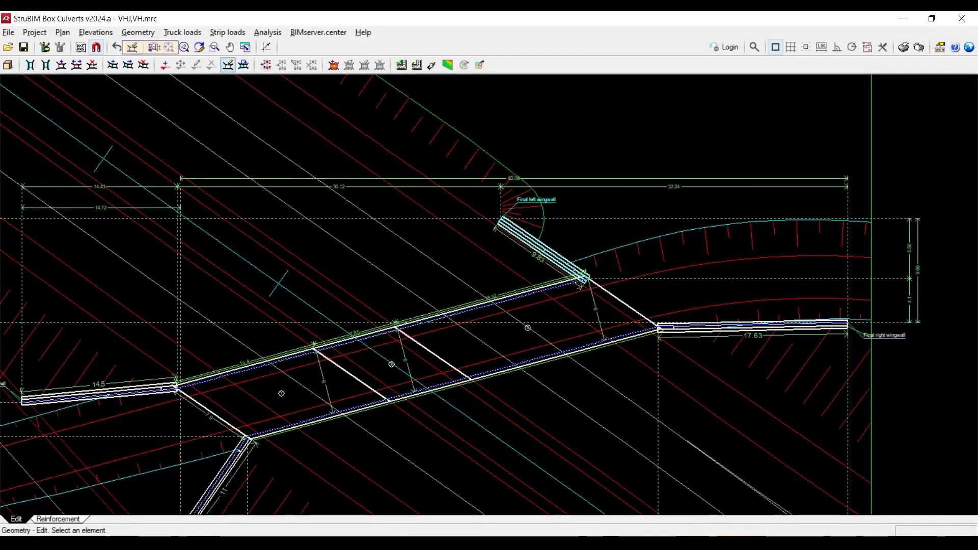
{"action": "left_click", "coordinate": [544, 255]}
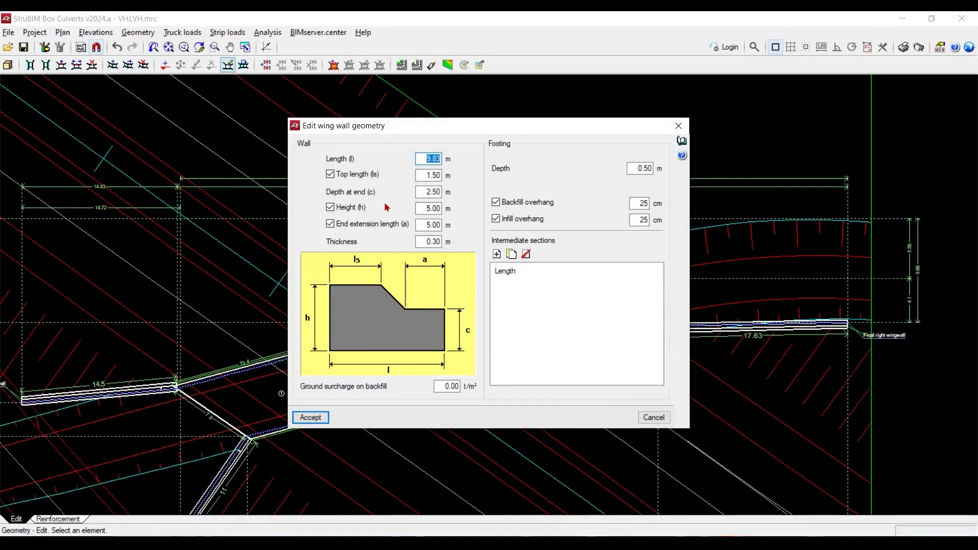
{"action": "left_click", "coordinate": [422, 191]}
{"action": "left_click", "coordinate": [311, 417]}
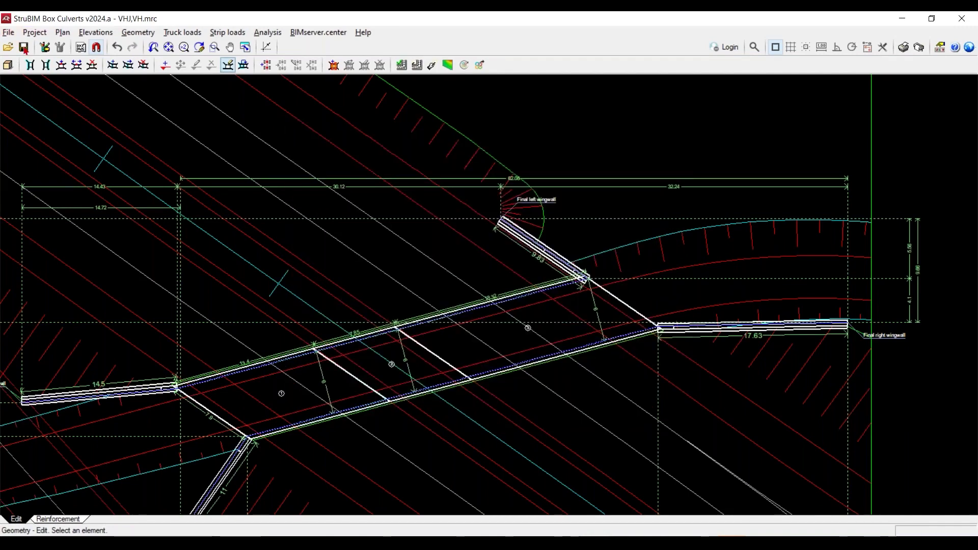
Compare the final left wing wall's top edge with the adjoining culvert roof in the 3D view, and return to the plan.
{"action": "left_click", "coordinate": [8, 65]}
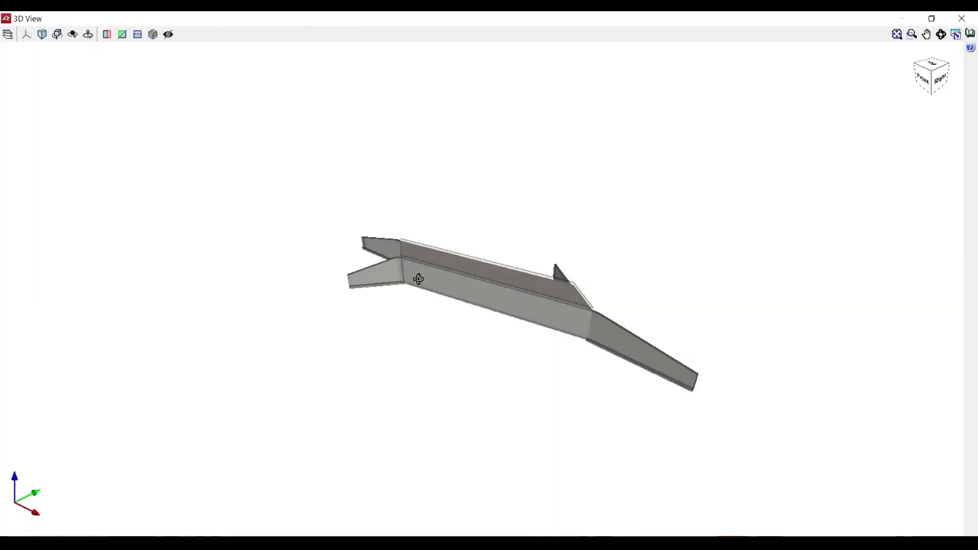
{"action": "middle_click_drag", "start_coordinate": [418, 279], "coordinate": [264, 241]}
{"action": "scroll", "coordinate": [482, 273], "scroll_direction": "up", "scroll_amount": 6}
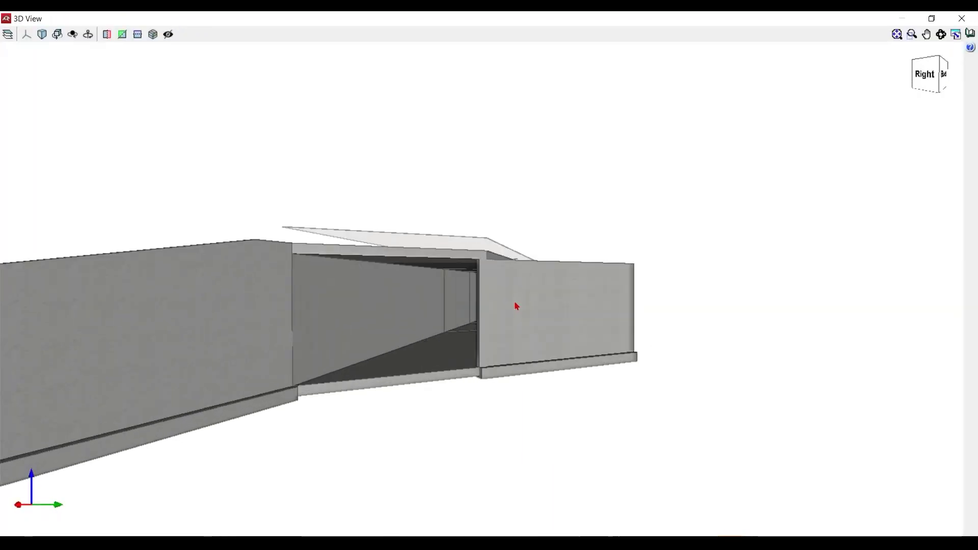
{"action": "scroll", "coordinate": [493, 273], "scroll_direction": "up", "scroll_amount": 1}
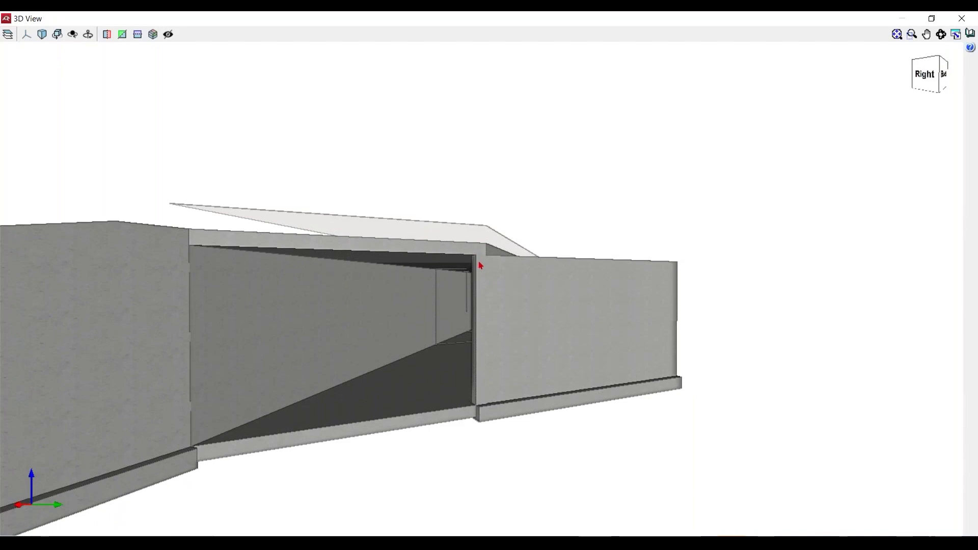
{"action": "scroll", "coordinate": [406, 250], "scroll_direction": "up", "scroll_amount": 1}
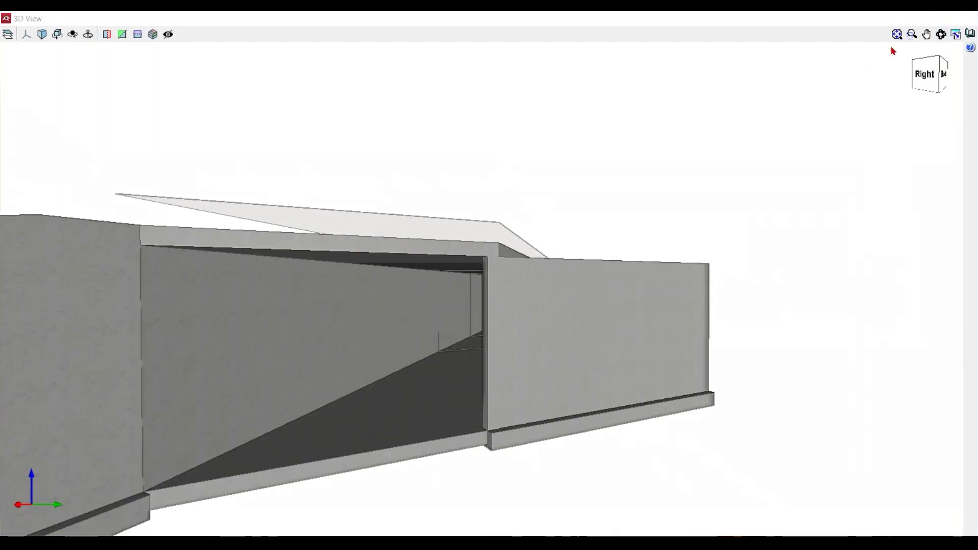
{"action": "left_click", "coordinate": [961, 18]}
Set the final left wing wall's depth at end and height to 5.40 m each.
{"action": "left_click", "coordinate": [138, 32]}
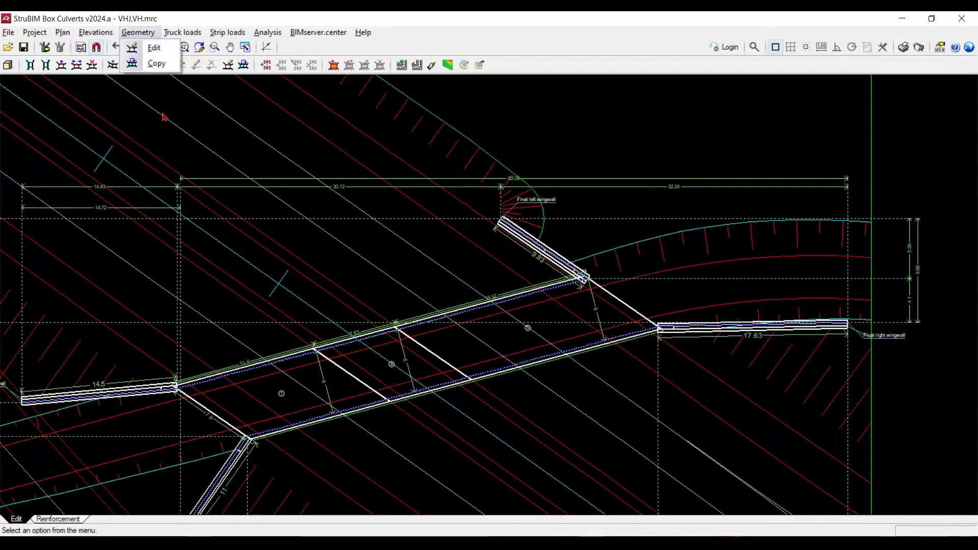
{"action": "left_click", "coordinate": [154, 48]}
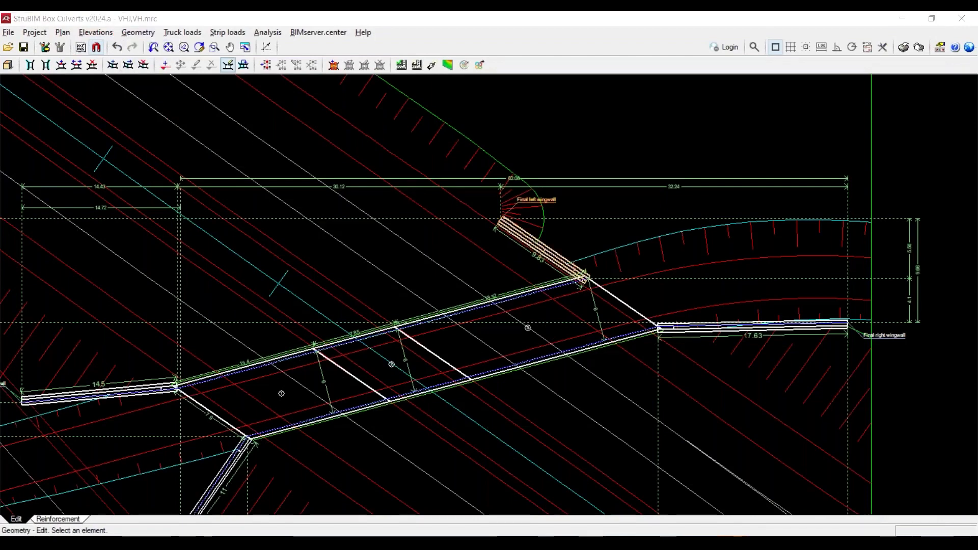
{"action": "left_click", "coordinate": [535, 247]}
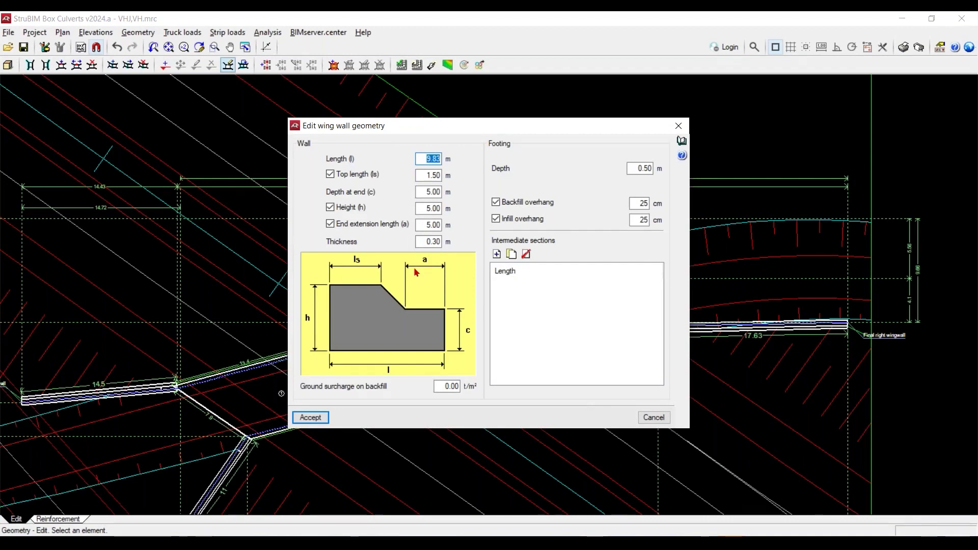
{"action": "left_click", "coordinate": [427, 191]}
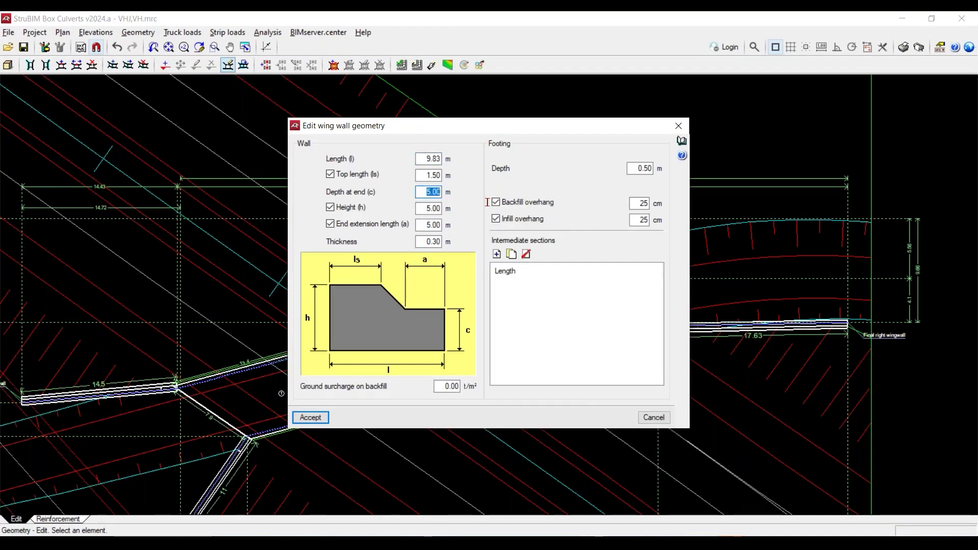
{"action": "type", "text": "4"}
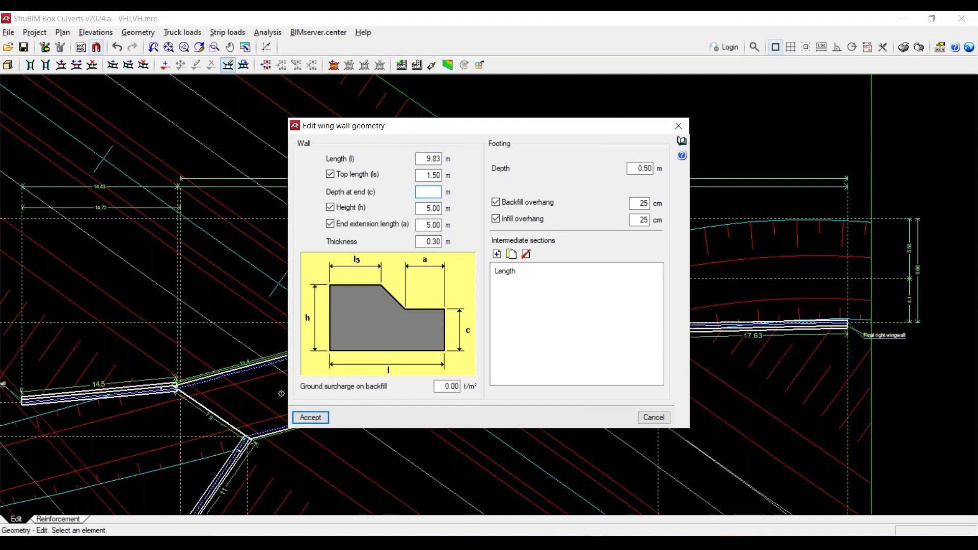
{"action": "key", "text": "Tab"}
{"action": "type", "text": "5.4"}
{"action": "key", "text": "Tab"}
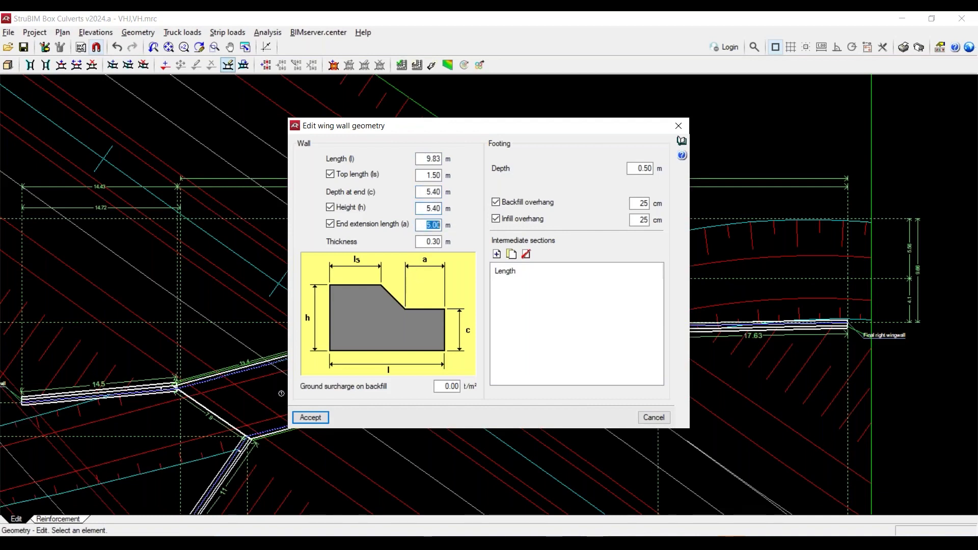
{"action": "left_click", "coordinate": [321, 416]}
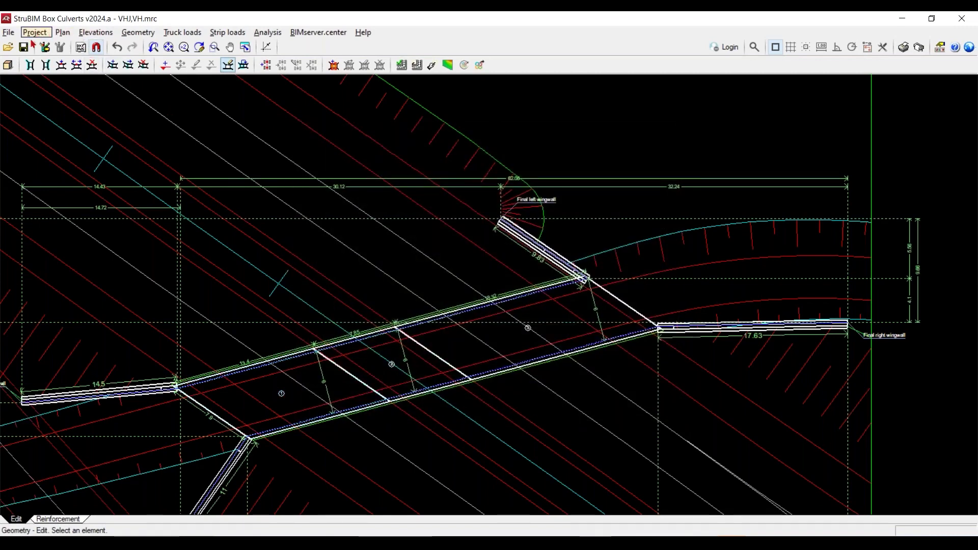
Check in 3D how the final left wing wall meets the culvert mouth and roof slab, and return to the plan.
{"action": "left_click", "coordinate": [8, 64]}
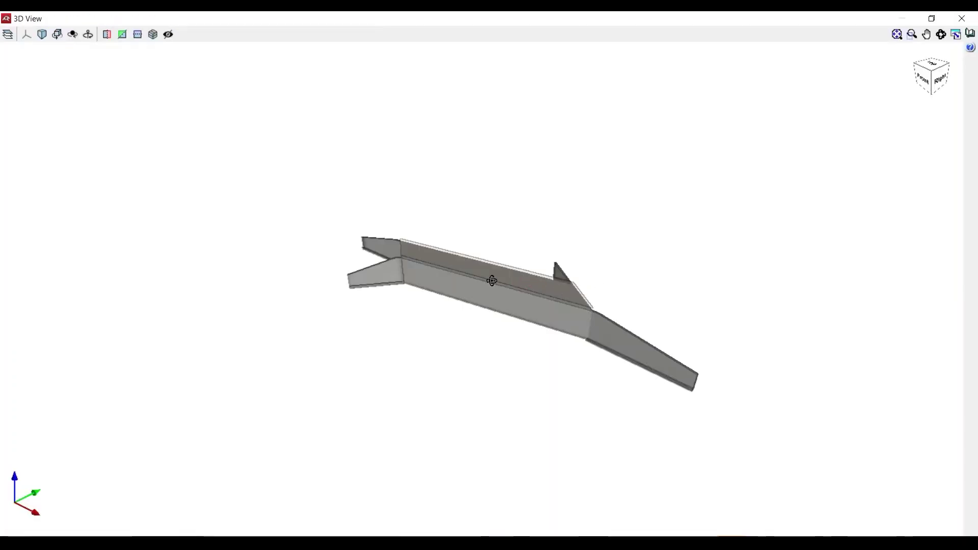
{"action": "middle_click_drag", "start_coordinate": [491, 281], "coordinate": [496, 299]}
{"action": "scroll", "coordinate": [521, 313], "scroll_direction": "up", "scroll_amount": 4}
{"action": "middle_click_drag", "start_coordinate": [594, 315], "coordinate": [519, 288]}
{"action": "scroll", "coordinate": [538, 306], "scroll_direction": "up", "scroll_amount": 5}
{"action": "scroll", "coordinate": [538, 306], "scroll_direction": "down", "scroll_amount": 3}
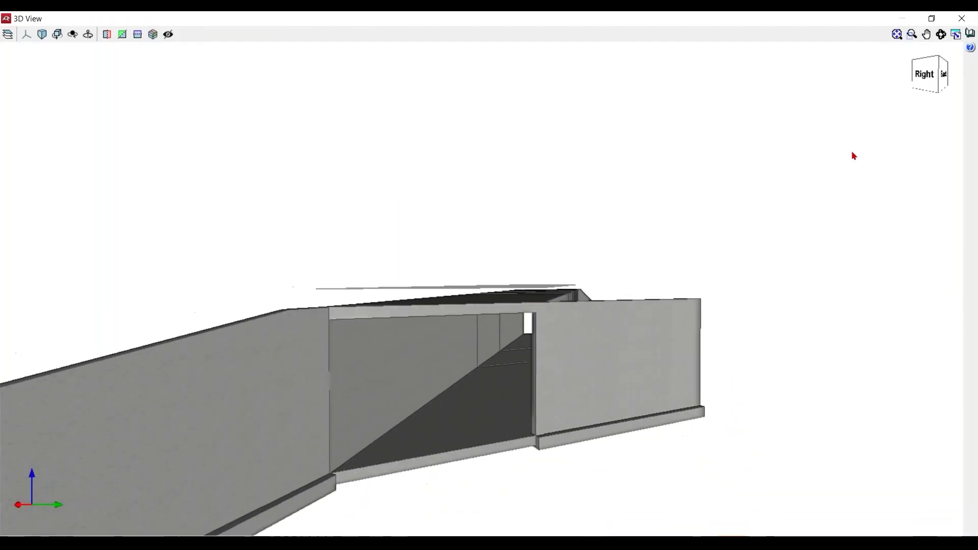
{"action": "left_click", "coordinate": [962, 19]}
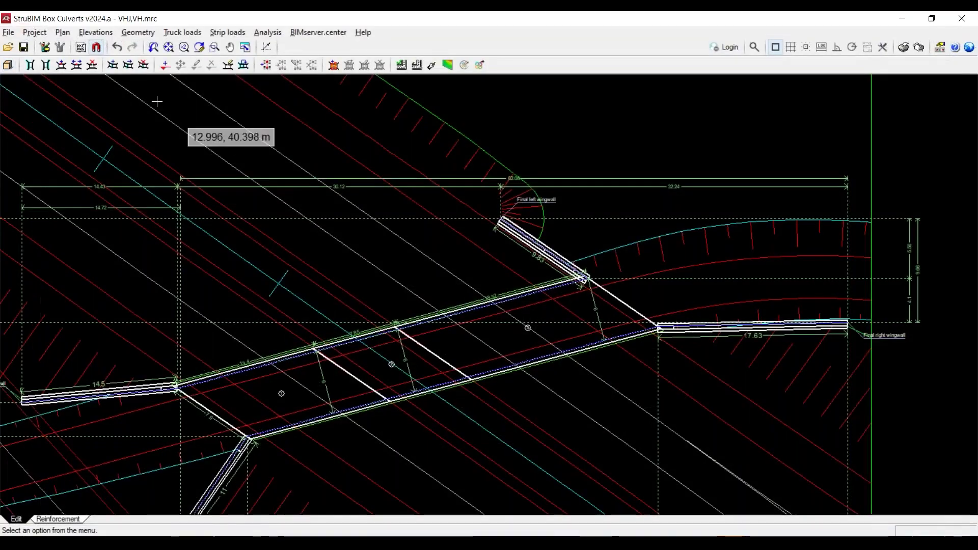
Add a truck load path across module 1 from about (9.33, 23.94) m to (39.71, 2.03) m using Special vehicle, six 150kN axes (900/150).
{"action": "middle_click_drag", "start_coordinate": [315, 315], "coordinate": [373, 249]}
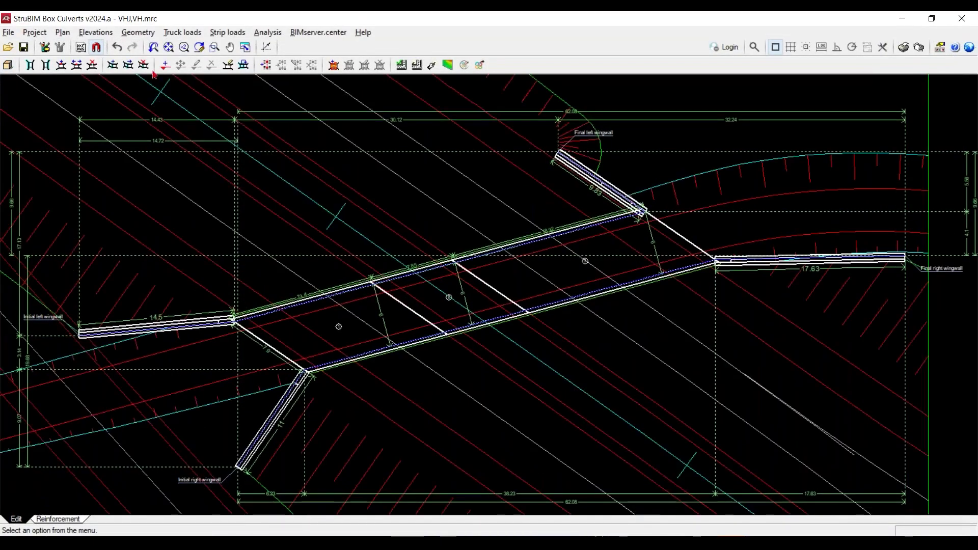
{"action": "left_click", "coordinate": [182, 32]}
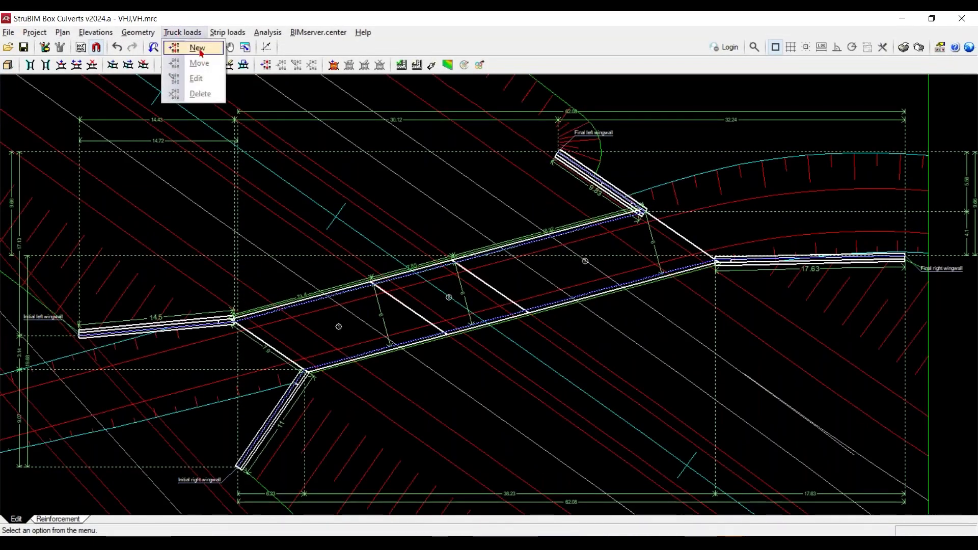
{"action": "left_click", "coordinate": [199, 48]}
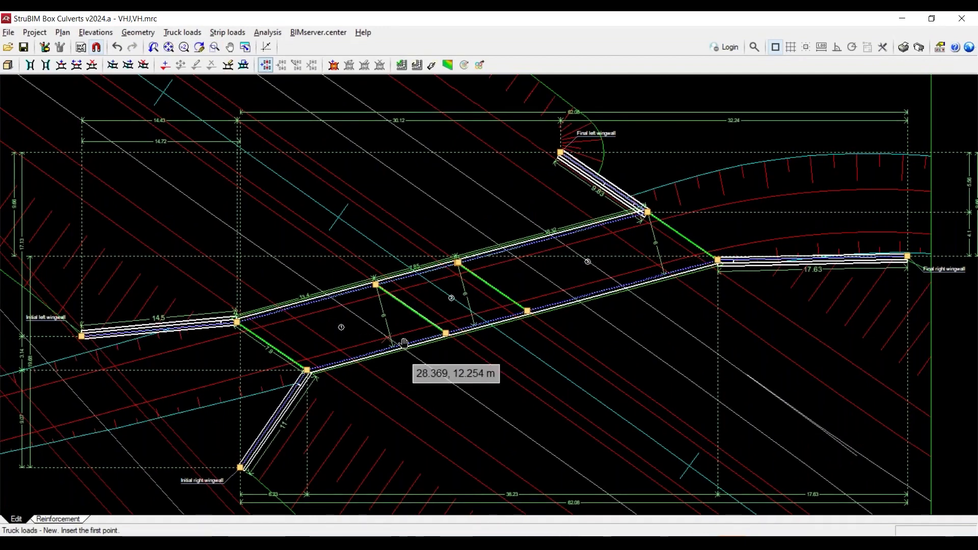
{"action": "middle_click_drag", "start_coordinate": [403, 343], "coordinate": [509, 354]}
{"action": "scroll", "coordinate": [459, 360], "scroll_direction": "up", "scroll_amount": 2}
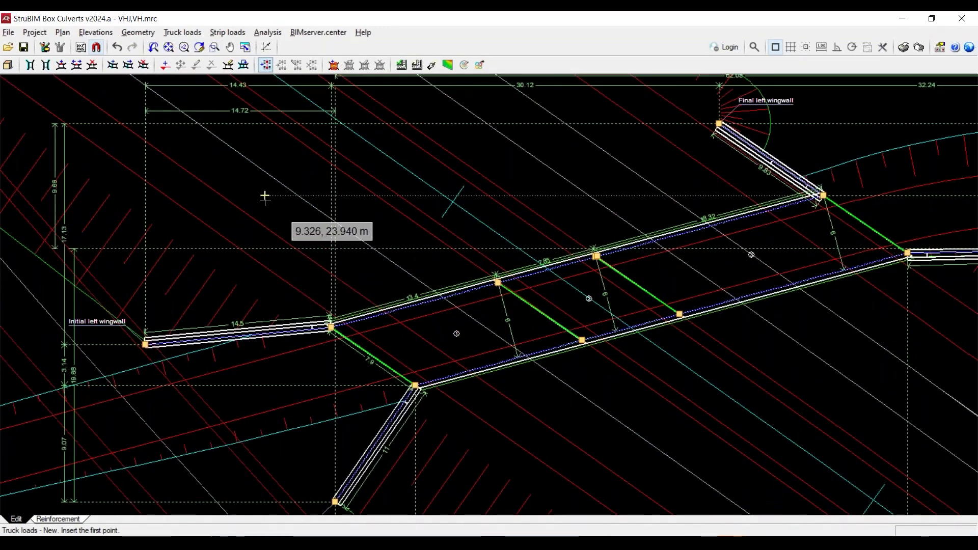
{"action": "left_click", "coordinate": [265, 199]}
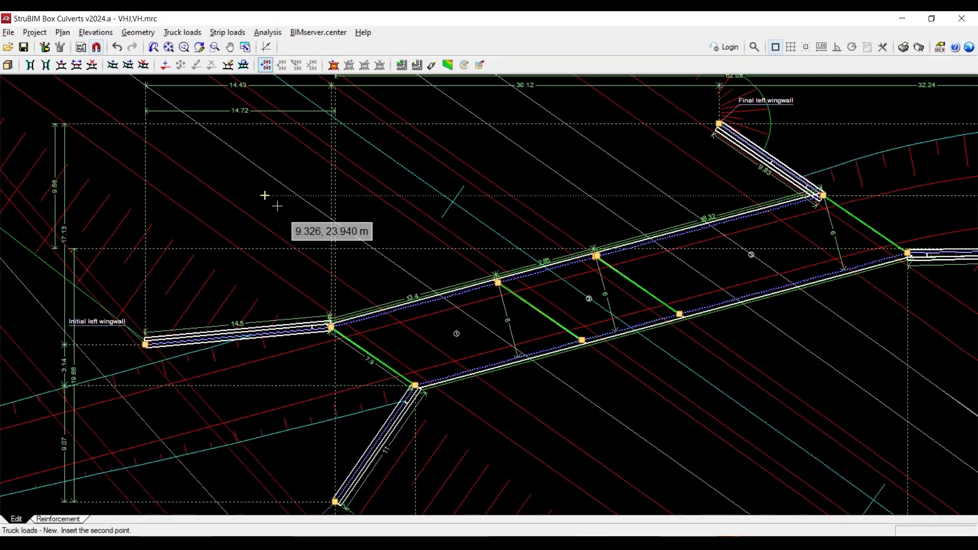
{"action": "left_click", "coordinate": [656, 473]}
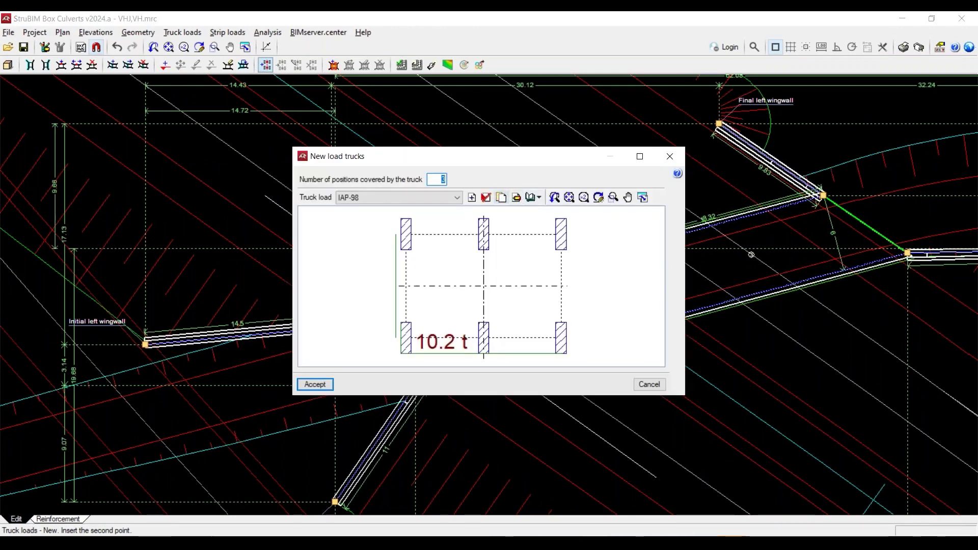
{"action": "left_click", "coordinate": [457, 197]}
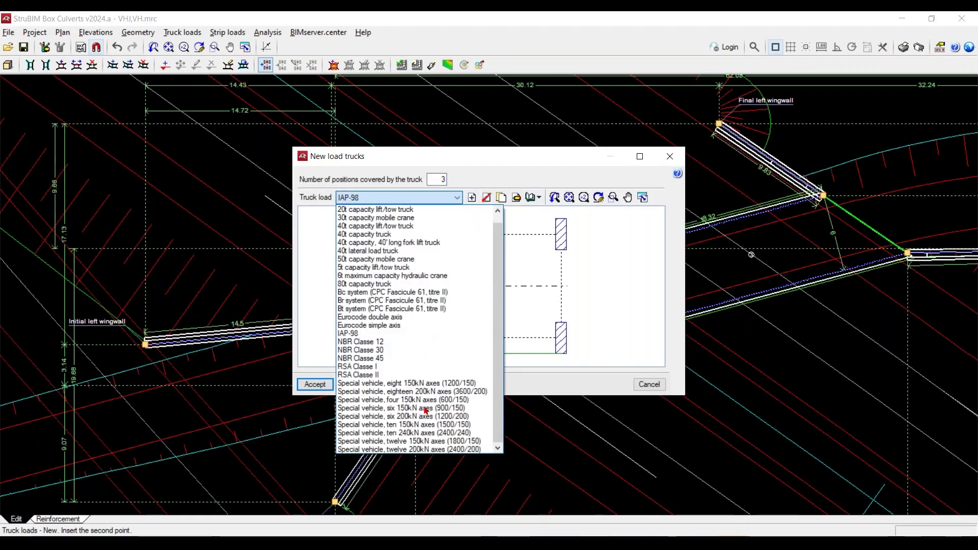
{"action": "left_click", "coordinate": [425, 408]}
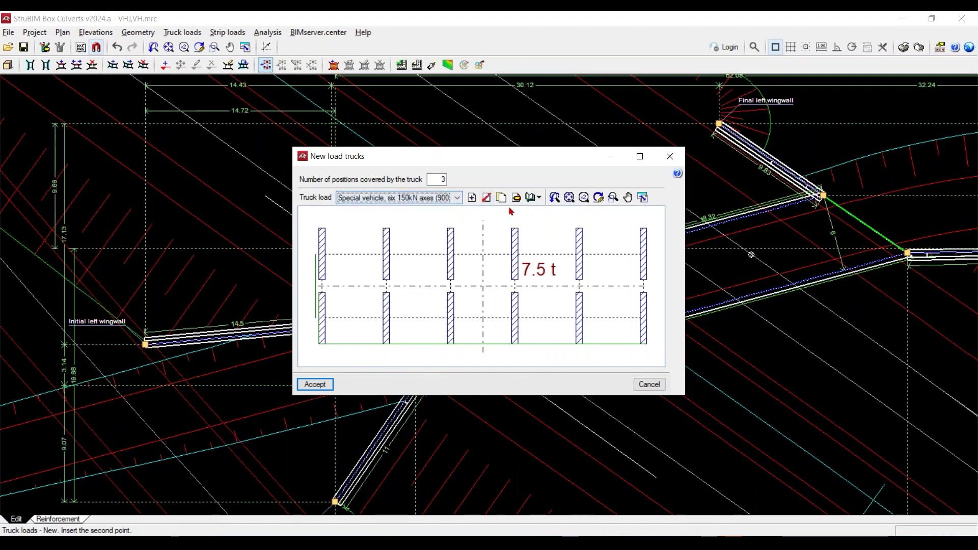
{"action": "left_click", "coordinate": [315, 384]}
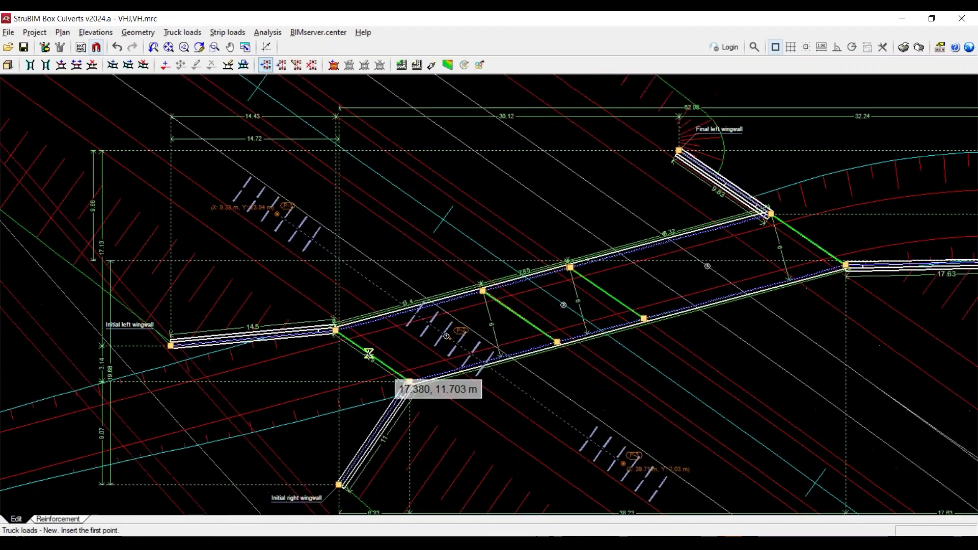
Add a second truck load path across module 3 from about (29.76, 25.42) m to (50.65, 10.30) m using Special vehicle, ten 240kN axes (2400/240).
{"action": "scroll", "coordinate": [369, 353], "scroll_direction": "down", "scroll_amount": 1}
{"action": "middle_click_drag", "start_coordinate": [489, 375], "coordinate": [392, 327]}
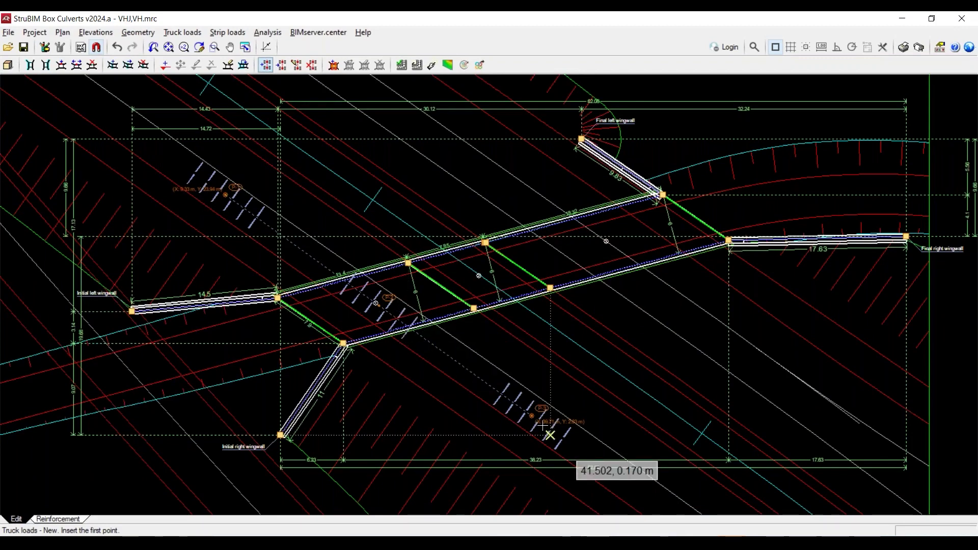
{"action": "scroll", "coordinate": [368, 262], "scroll_direction": "up", "scroll_amount": 1}
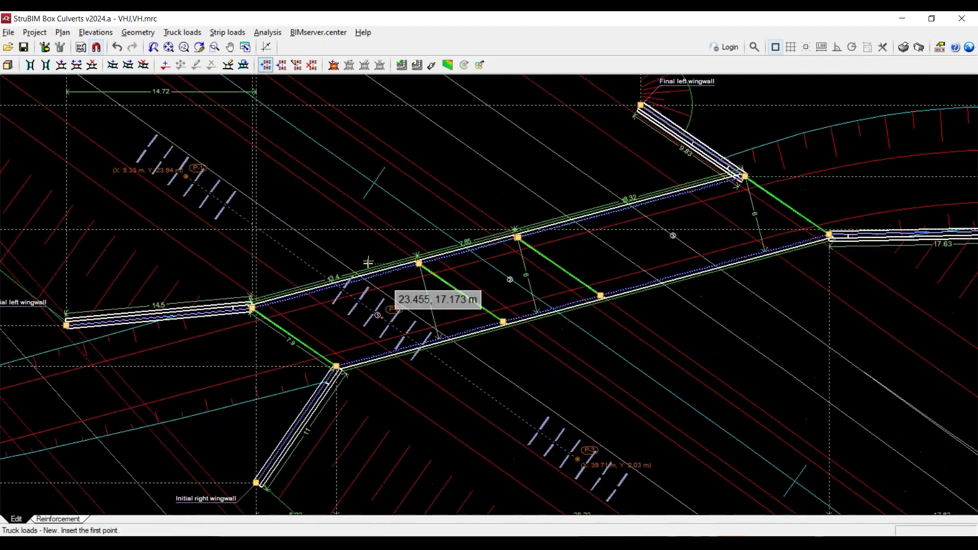
{"action": "scroll", "coordinate": [368, 262], "scroll_direction": "up", "scroll_amount": 1}
{"action": "middle_click_drag", "start_coordinate": [506, 267], "coordinate": [421, 349]}
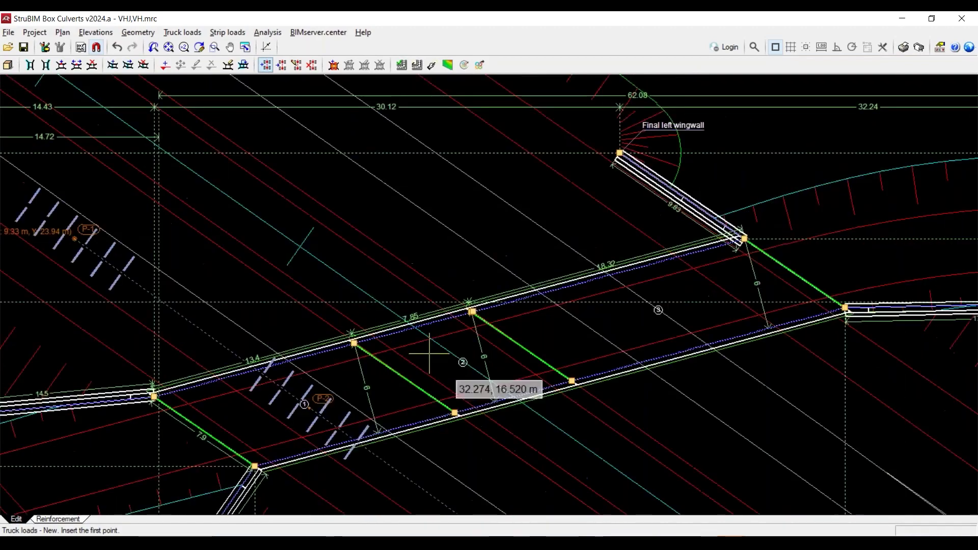
{"action": "left_click", "coordinate": [391, 216]}
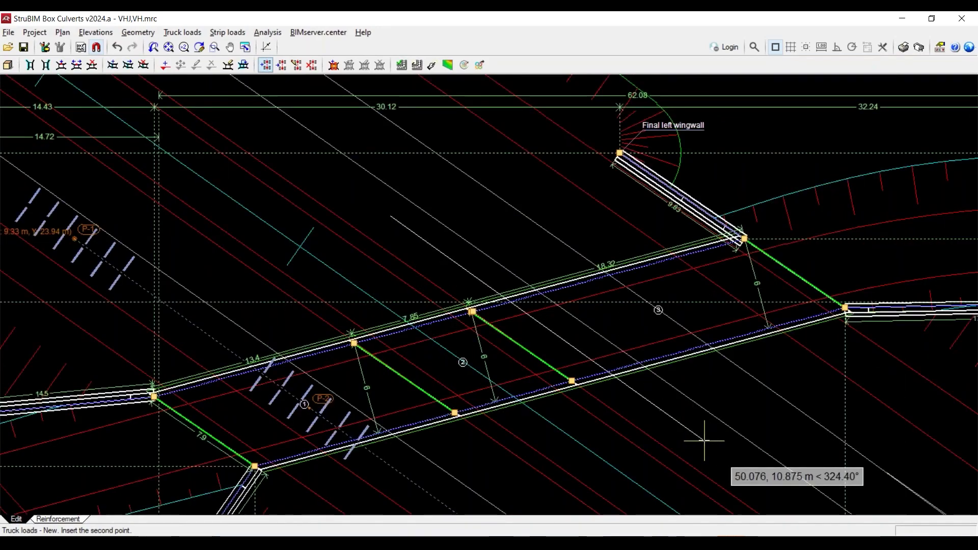
{"action": "left_click", "coordinate": [712, 448]}
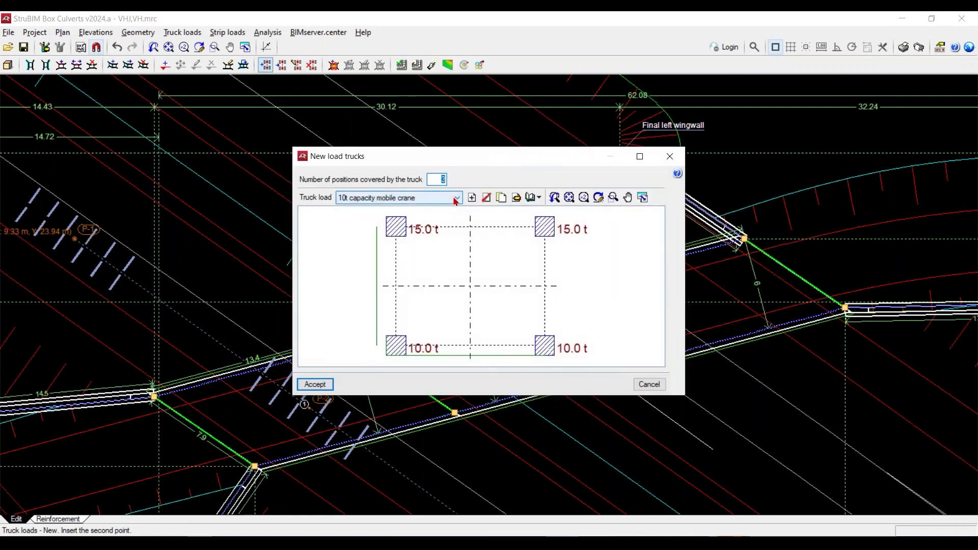
{"action": "left_click", "coordinate": [455, 201]}
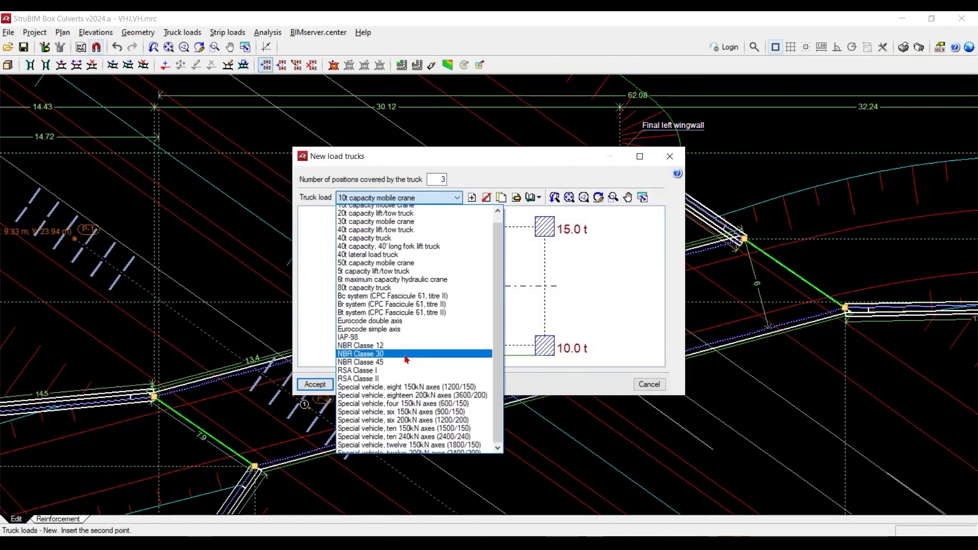
{"action": "left_click", "coordinate": [423, 437]}
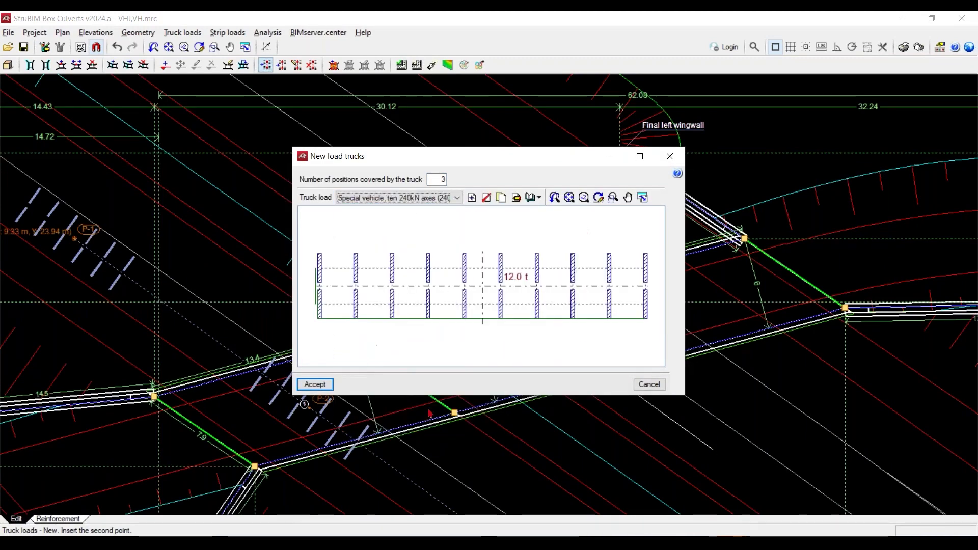
{"action": "left_click", "coordinate": [315, 384]}
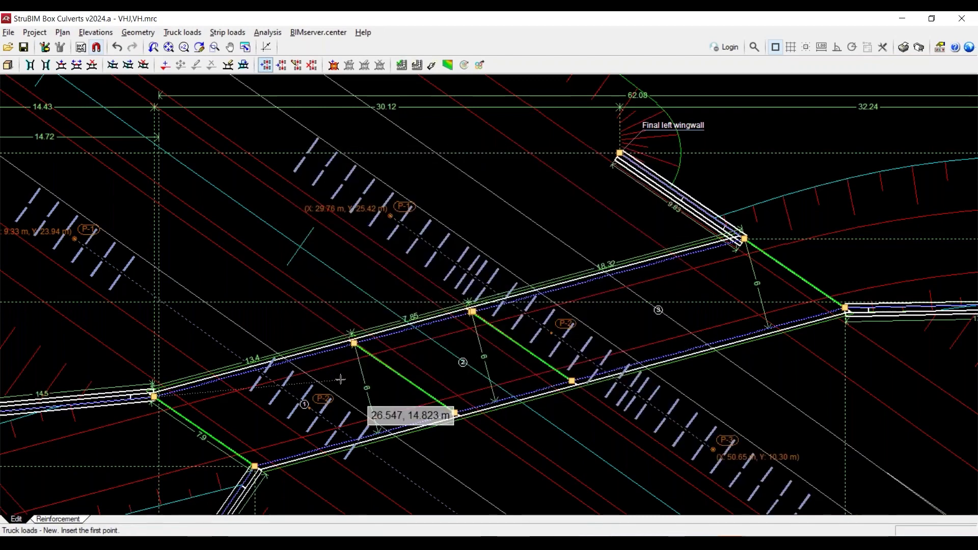
{"action": "scroll", "coordinate": [340, 380], "scroll_direction": "down", "scroll_amount": 4}
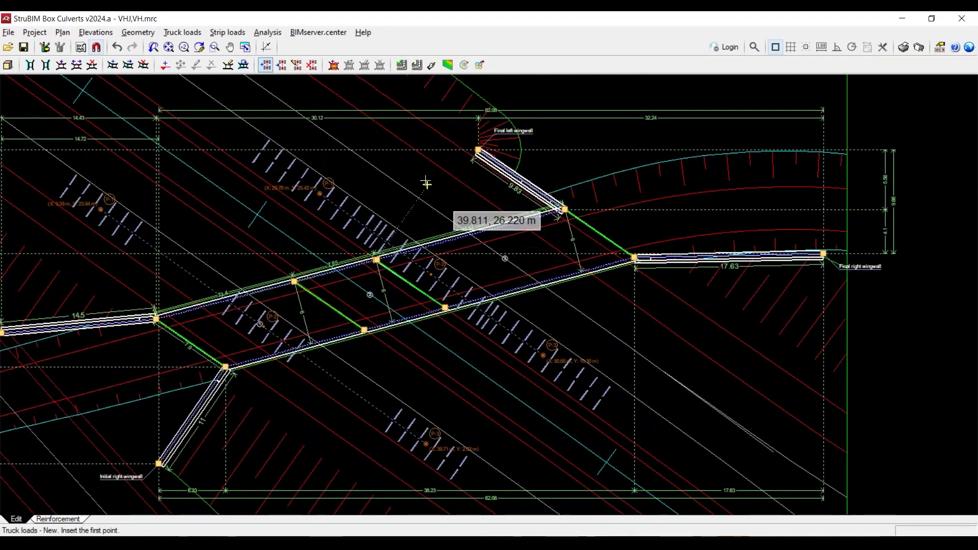
Add a truck load path across module 3 starting at about (39.96, 26.43) m using the 10t capacity mobile crane.
{"action": "left_click", "coordinate": [426, 182]}
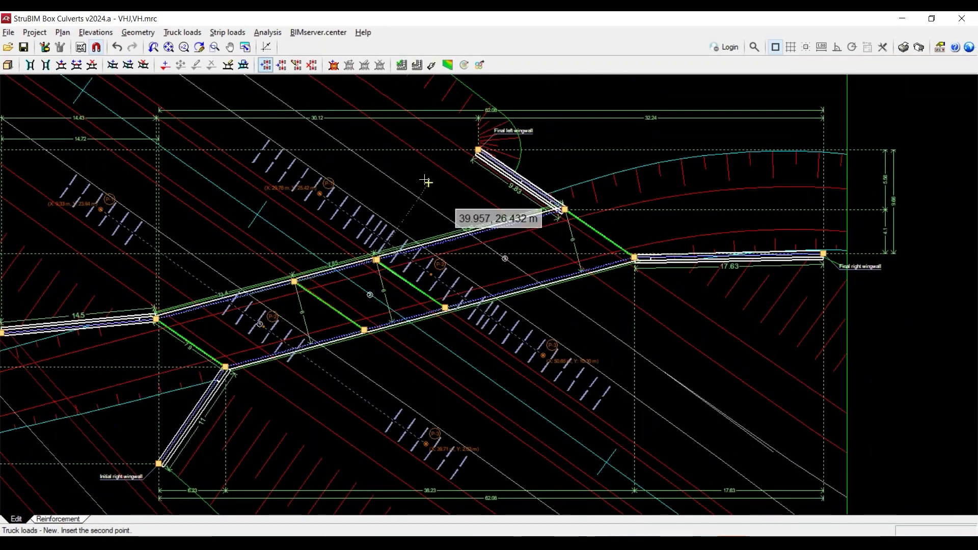
{"action": "left_click", "coordinate": [654, 347]}
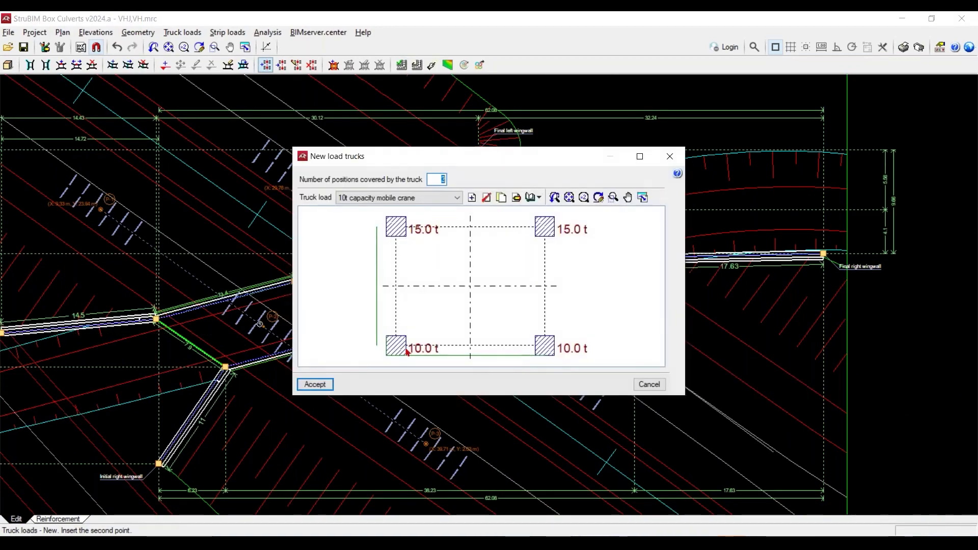
{"action": "left_click", "coordinate": [316, 383]}
{"action": "scroll", "coordinate": [364, 366], "scroll_direction": "down", "scroll_amount": 3}
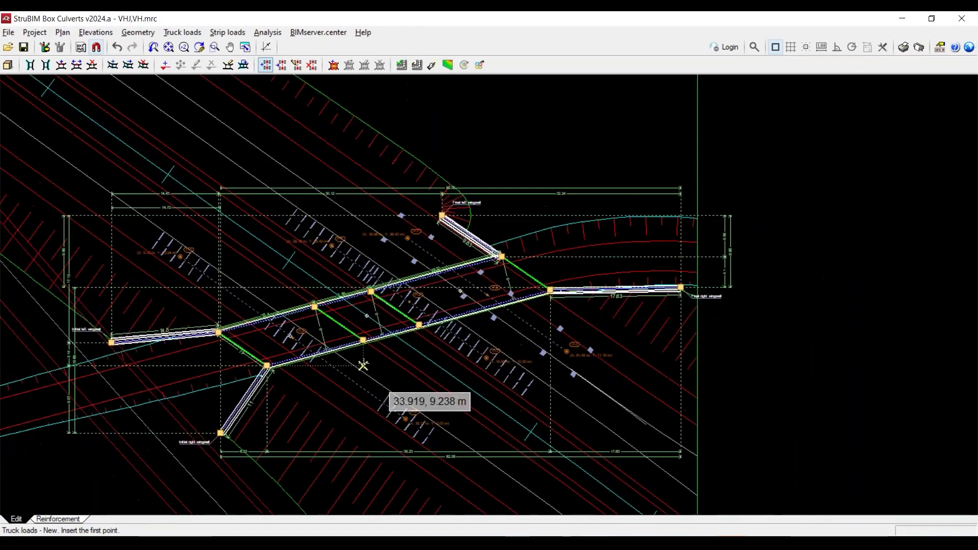
{"action": "scroll", "coordinate": [534, 324], "scroll_direction": "up", "scroll_amount": 1}
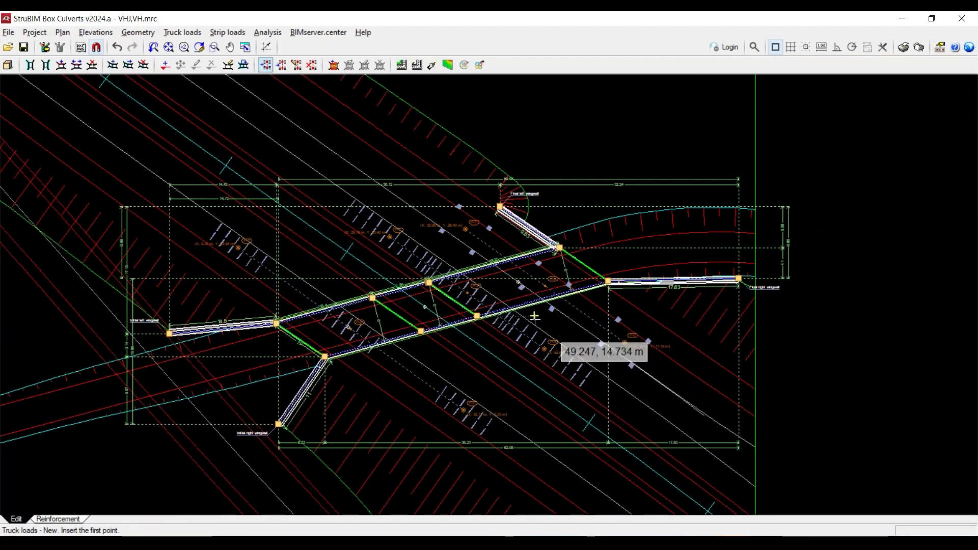
{"action": "scroll", "coordinate": [534, 316], "scroll_direction": "down", "scroll_amount": 1}
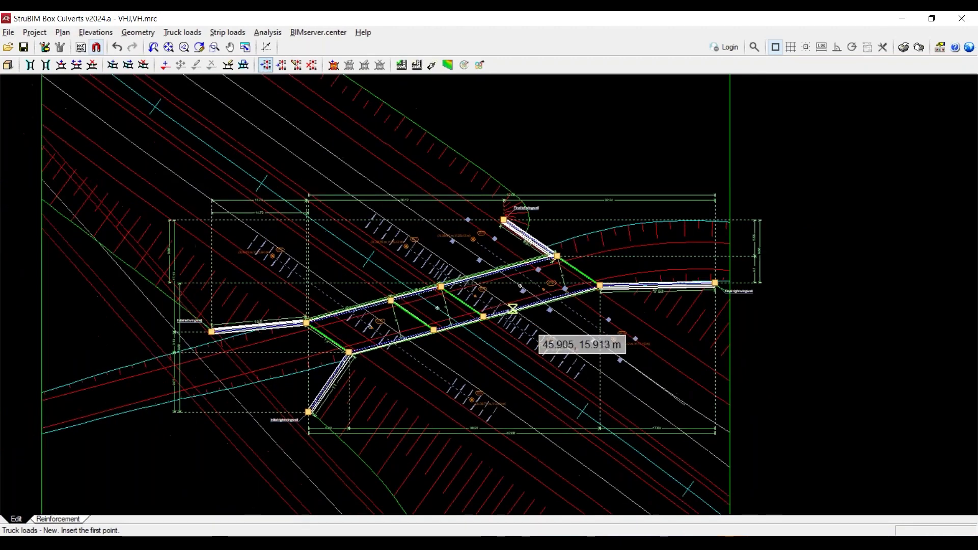
Run the design of all box culvert elements and agree to analyse the modules.
{"action": "left_click", "coordinate": [268, 34]}
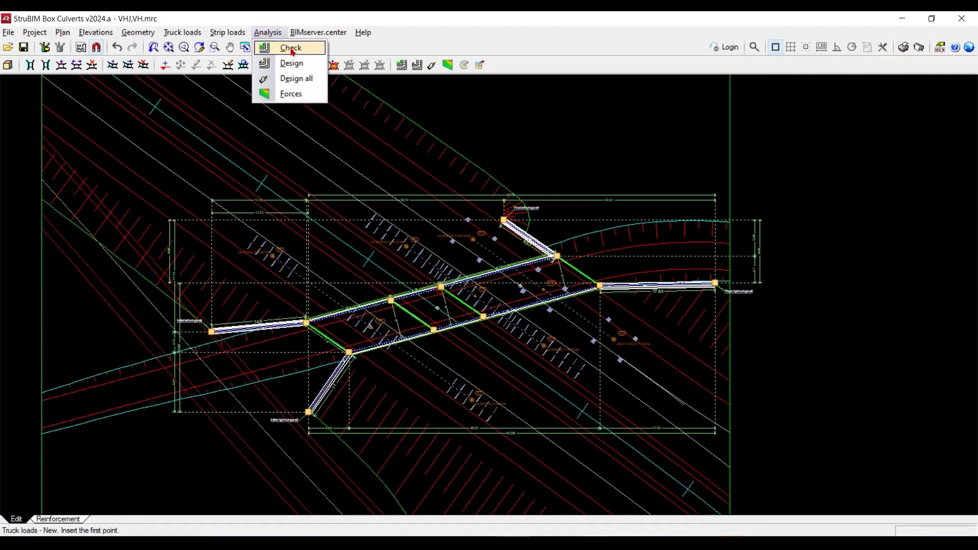
{"action": "left_click", "coordinate": [285, 79]}
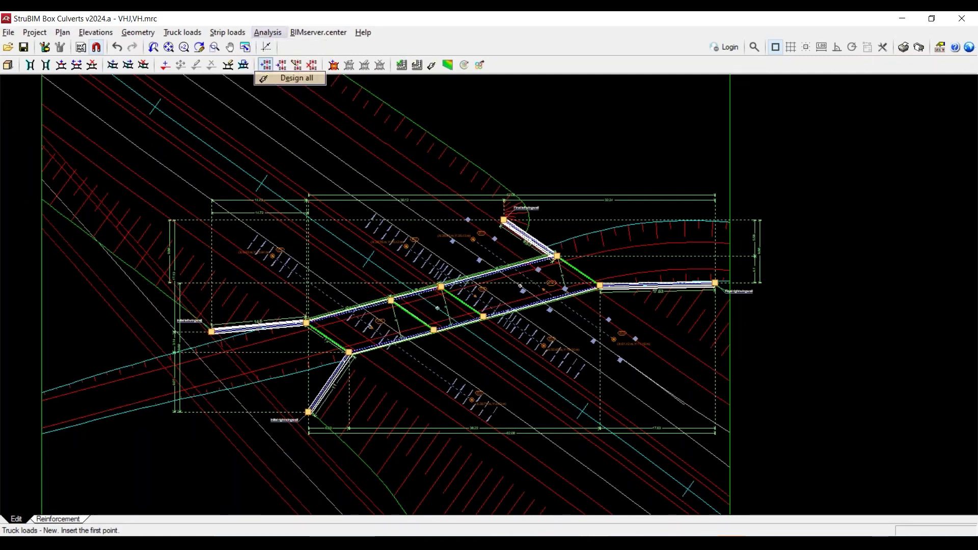
{"action": "left_click", "coordinate": [515, 318]}
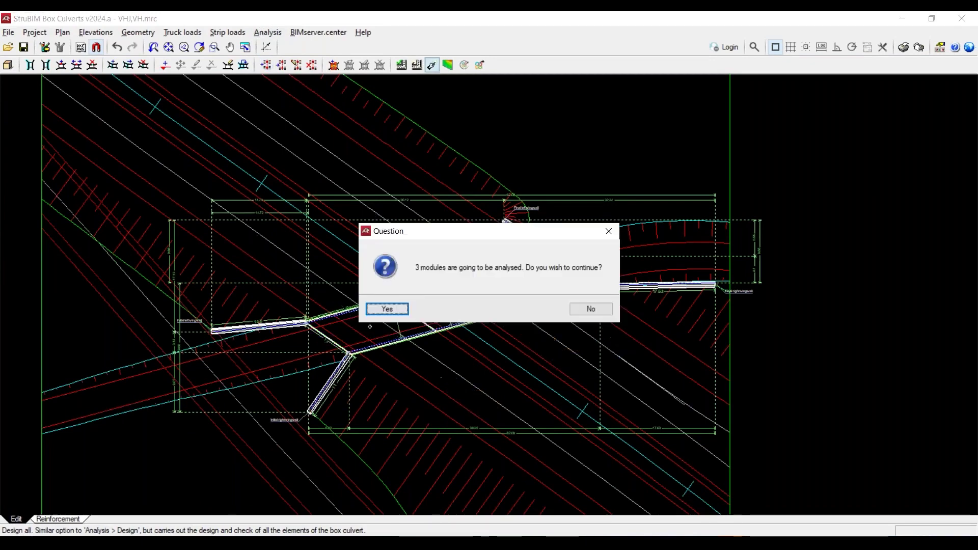
{"action": "left_click", "coordinate": [402, 309]}
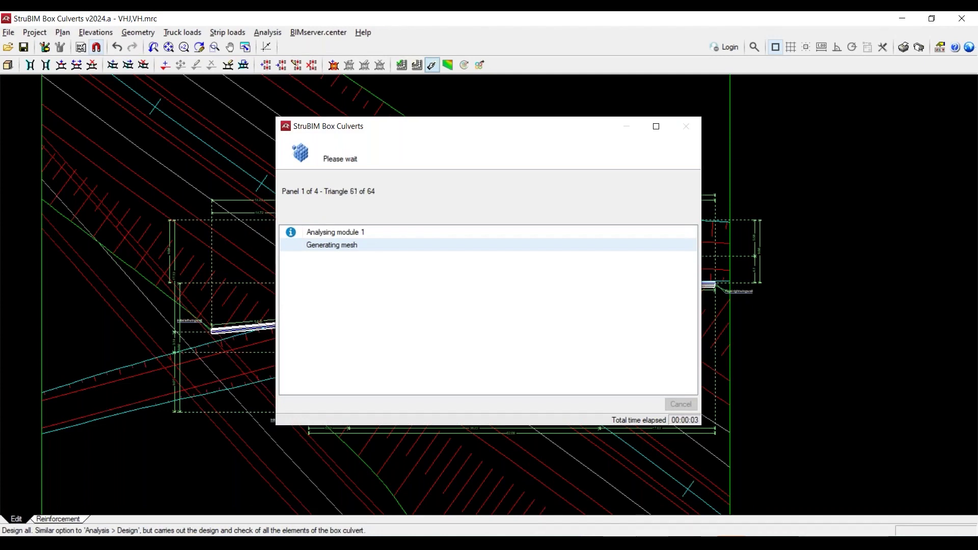
{"action": "mouse_move", "coordinate": [622, 543]}
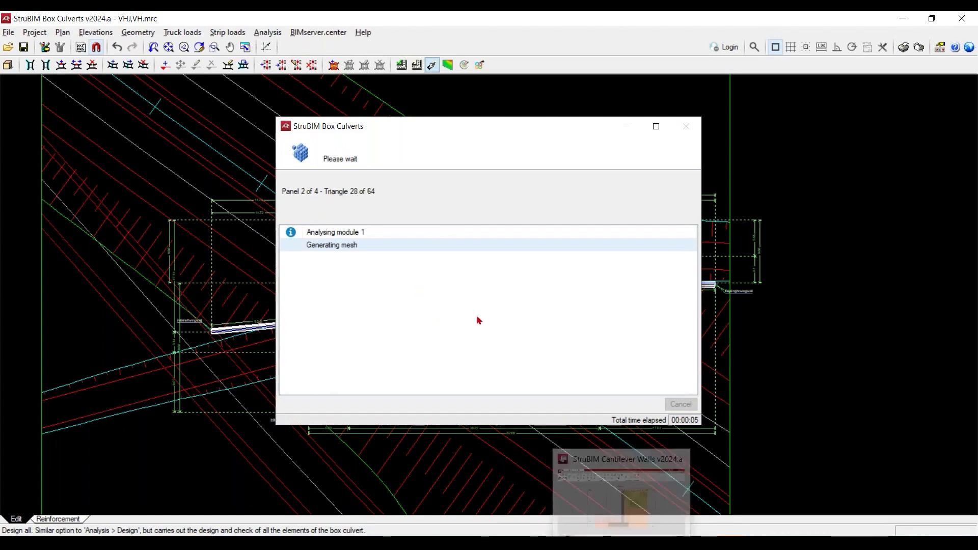
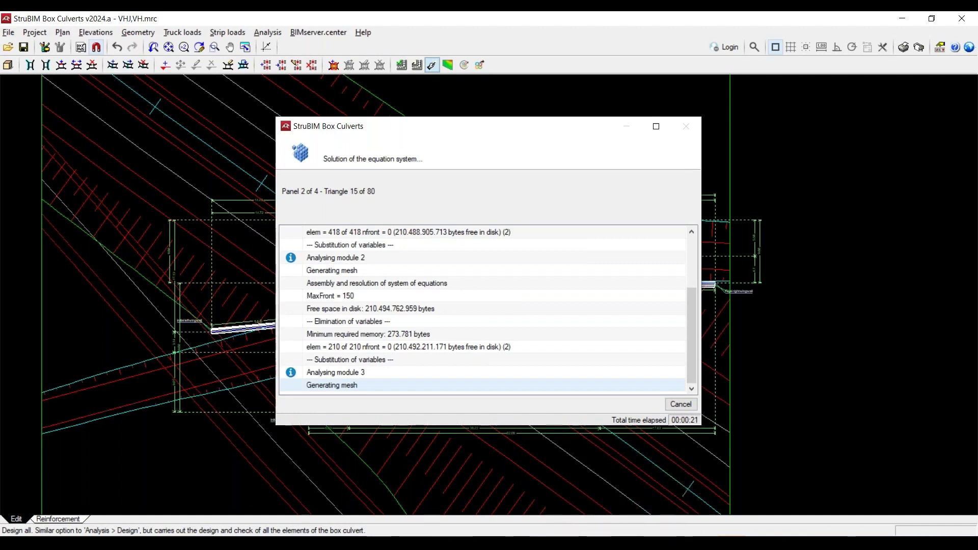
Switch to the Photos viewer and examine the openings, slab and wing walls in box culvert triple.jpg.
{"action": "mouse_move", "coordinate": [455, 537]}
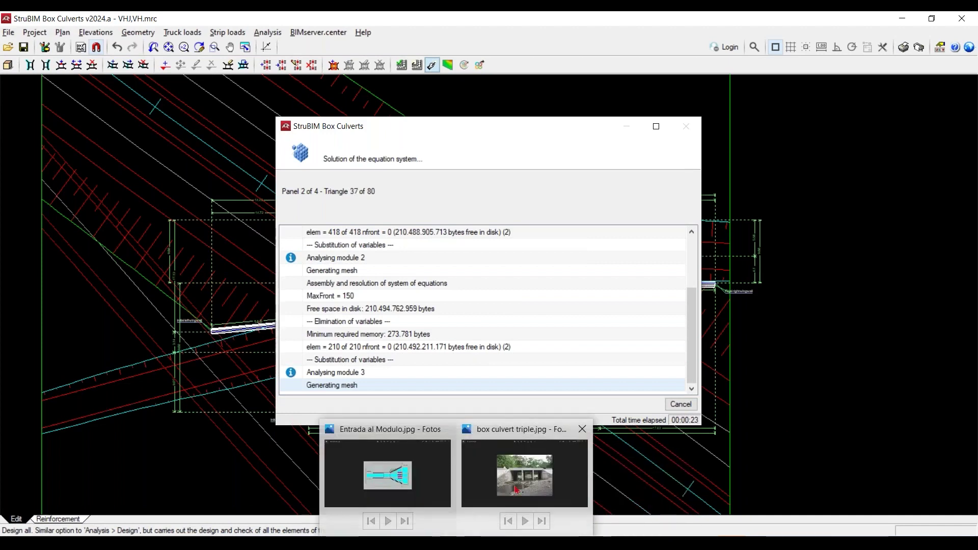
{"action": "left_click", "coordinate": [525, 468]}
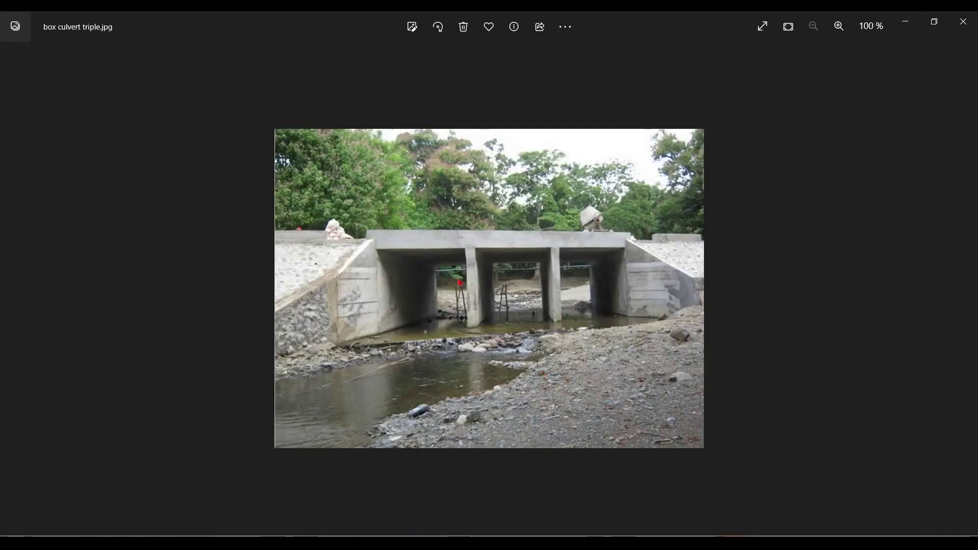
{"action": "scroll", "coordinate": [553, 363], "scroll_direction": "up", "scroll_amount": 1}
{"action": "scroll", "coordinate": [263, 181], "scroll_direction": "up", "scroll_amount": 5}
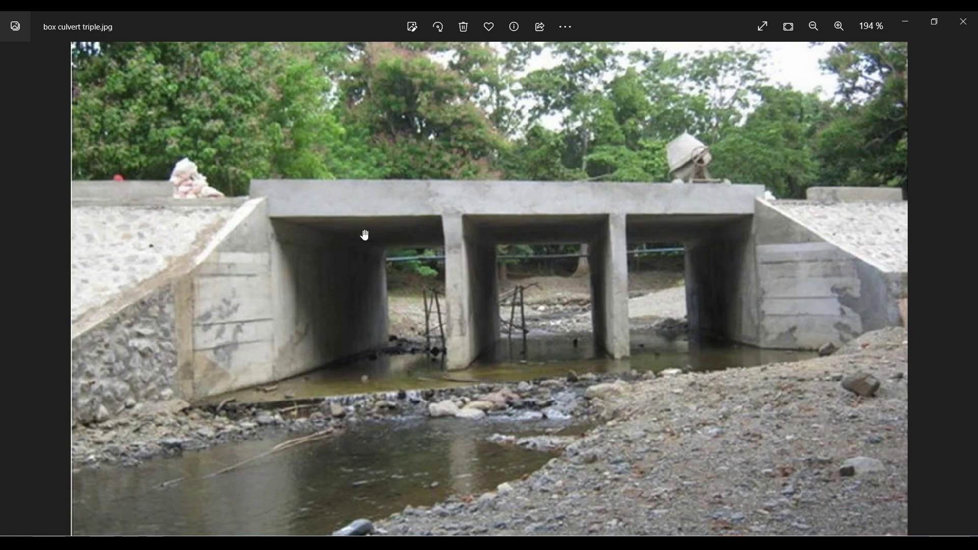
{"action": "scroll", "coordinate": [365, 236], "scroll_direction": "down", "scroll_amount": 3}
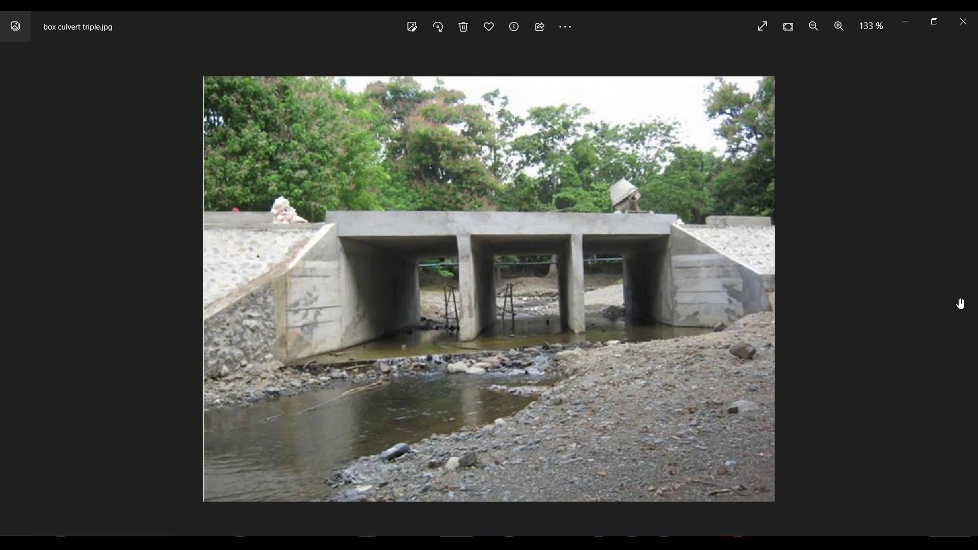
Browse back through the culvert reference photos to box culvert prefabricado.jpg, then examine box culvert simple.jpg up close.
{"action": "left_click", "coordinate": [31, 279]}
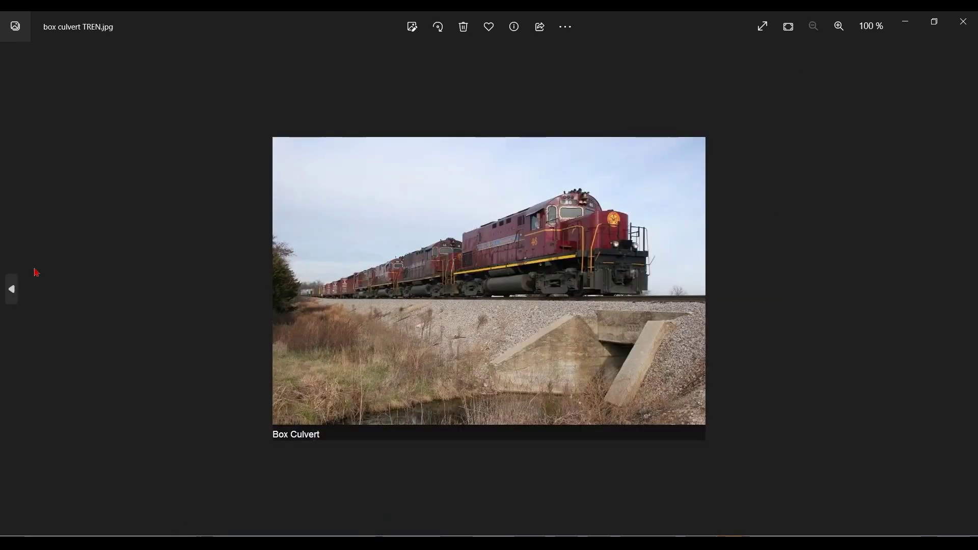
{"action": "left_click", "coordinate": [24, 291]}
{"action": "left_click", "coordinate": [24, 294]}
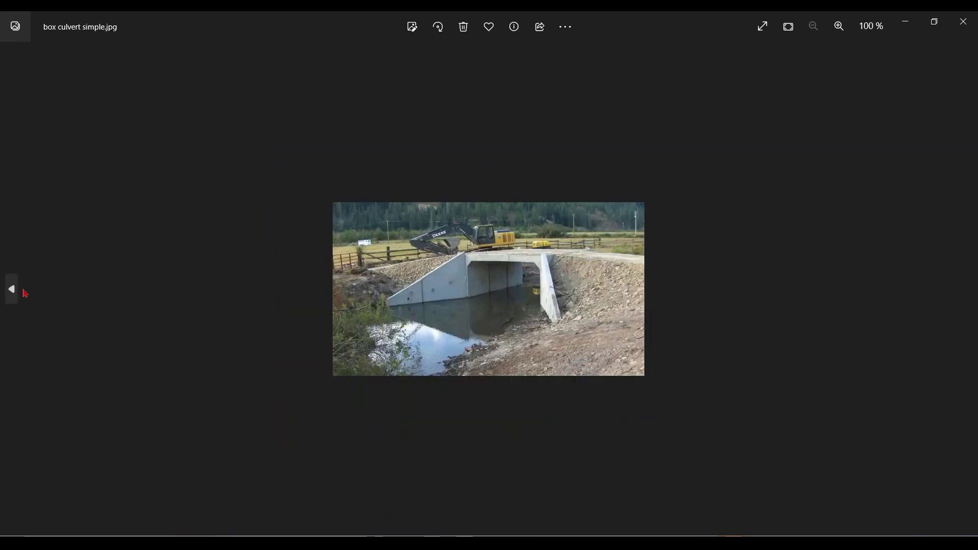
{"action": "left_click", "coordinate": [24, 294]}
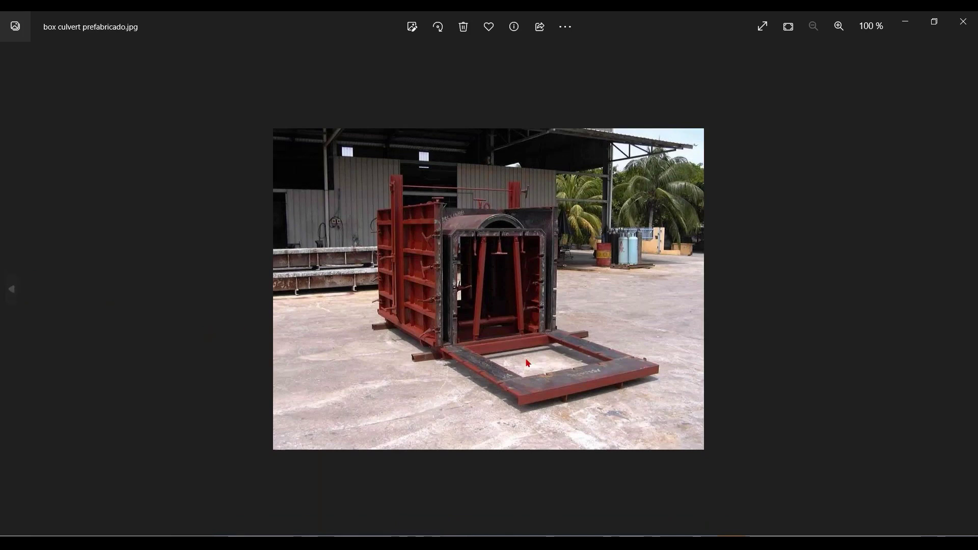
{"action": "left_click", "coordinate": [964, 290]}
{"action": "scroll", "coordinate": [489, 267], "scroll_direction": "up", "scroll_amount": 5}
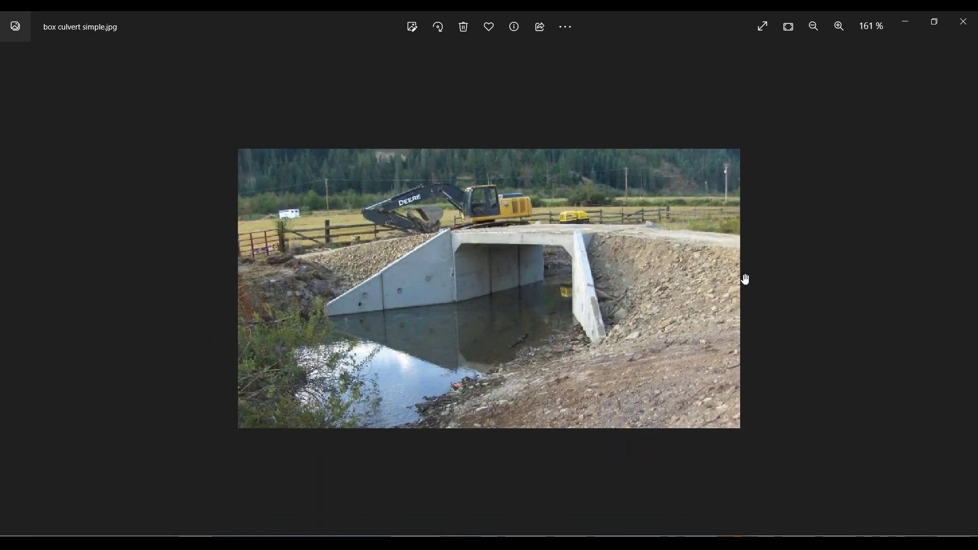
Browse the remaining culvert reference photos, from box culvert ganado.jpg to box culvert aletas bloques.jpg.
{"action": "left_click", "coordinate": [12, 289]}
{"action": "left_click", "coordinate": [12, 289]}
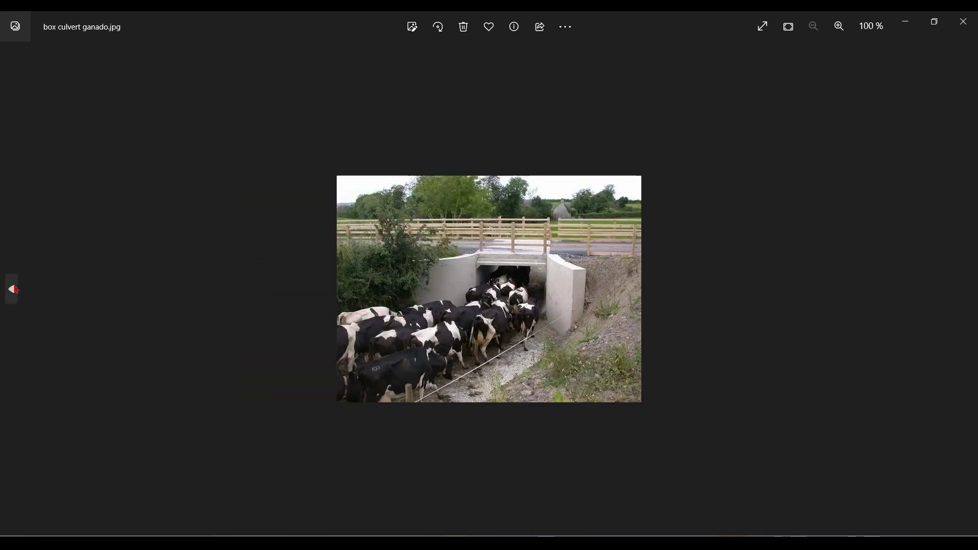
{"action": "left_click", "coordinate": [12, 289]}
{"action": "left_click", "coordinate": [13, 289]}
{"action": "left_click", "coordinate": [13, 289]}
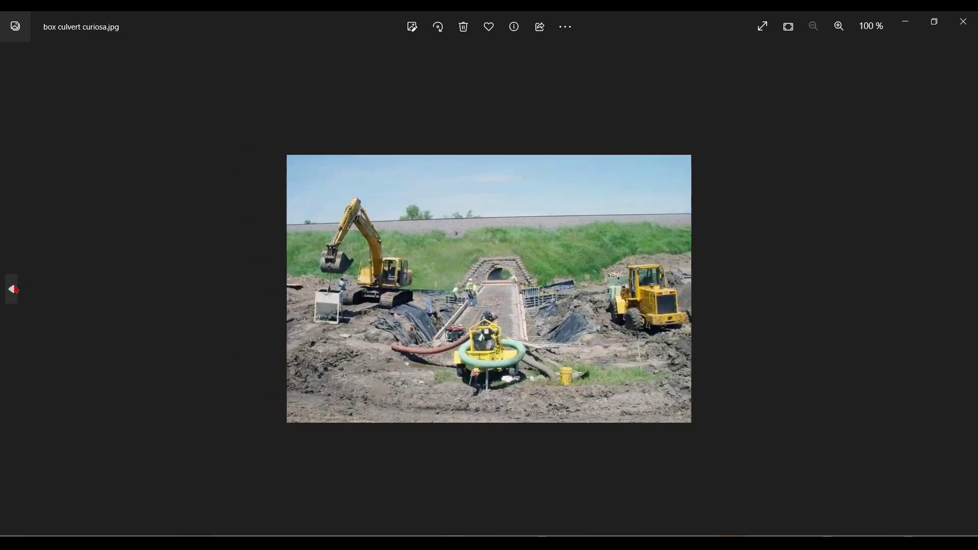
{"action": "left_click", "coordinate": [12, 289]}
{"action": "left_click", "coordinate": [12, 288]}
{"action": "left_click", "coordinate": [13, 289]}
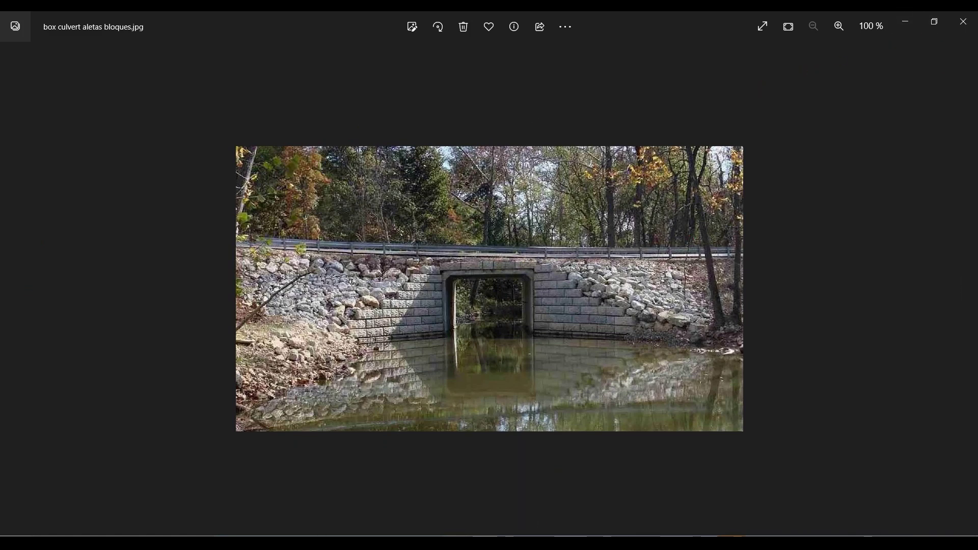
Switch to the Entrada al Modulo.jpg image and examine the plan of the module with its initial and final wing walls.
{"action": "mouse_move", "coordinate": [456, 543]}
{"action": "left_click", "coordinate": [417, 493]}
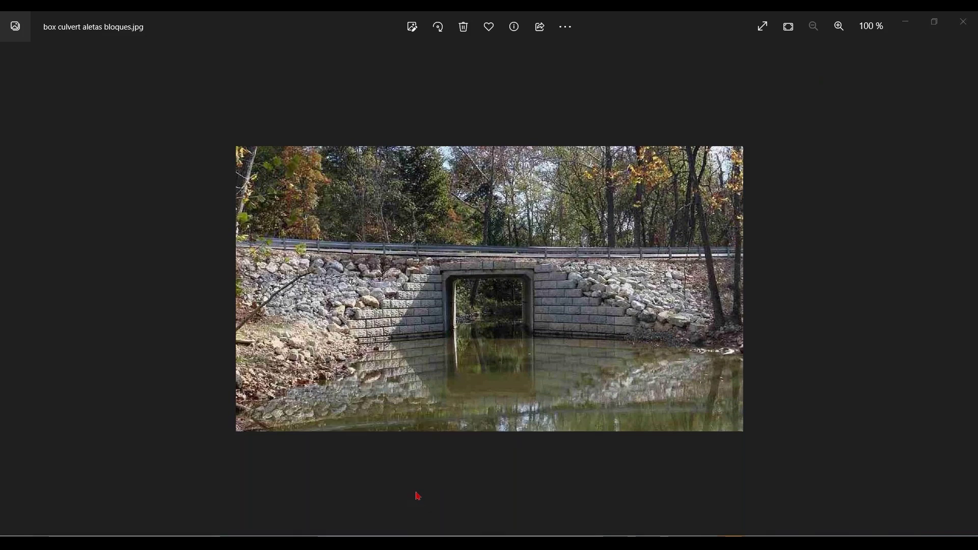
{"action": "scroll", "coordinate": [565, 324], "scroll_direction": "up", "scroll_amount": 5}
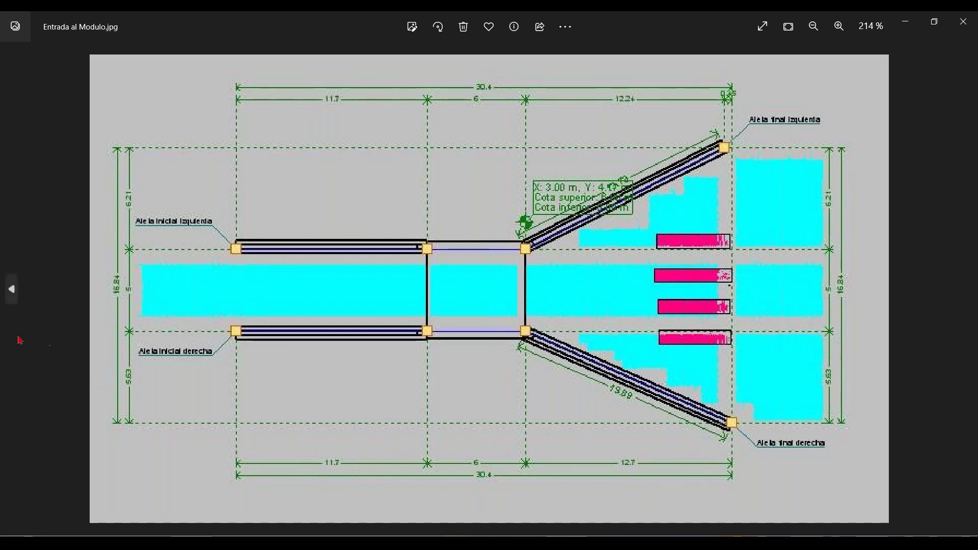
{"action": "left_click", "coordinate": [11, 290]}
{"action": "scroll", "coordinate": [467, 292], "scroll_direction": "up", "scroll_amount": 7}
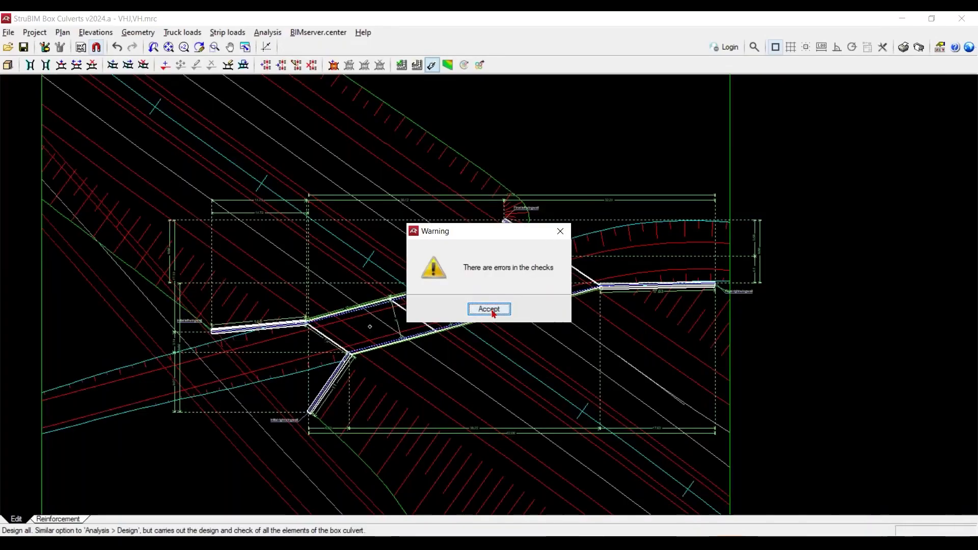
Open the complete report of the assessed checks for the designed culvert and show whole pages.
{"action": "left_click", "coordinate": [496, 309]}
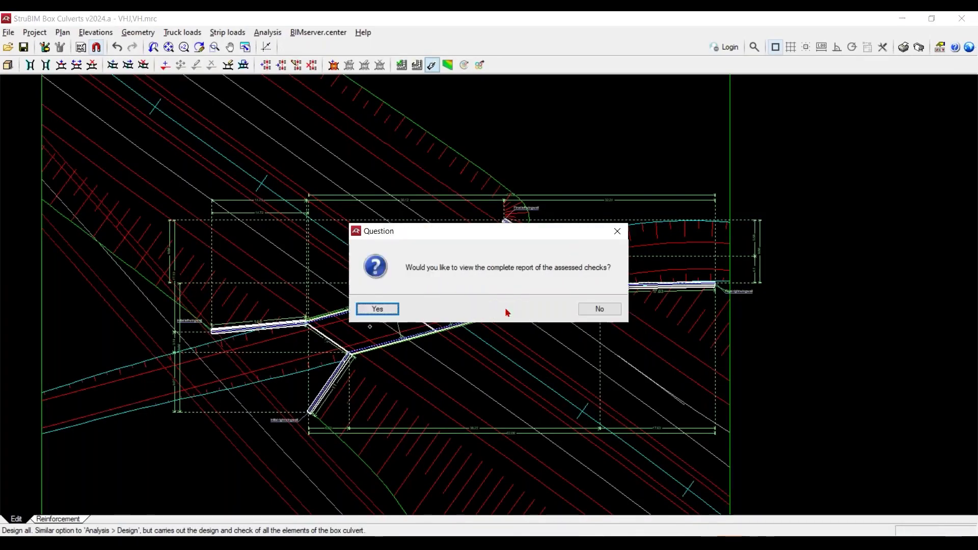
{"action": "left_click", "coordinate": [393, 310]}
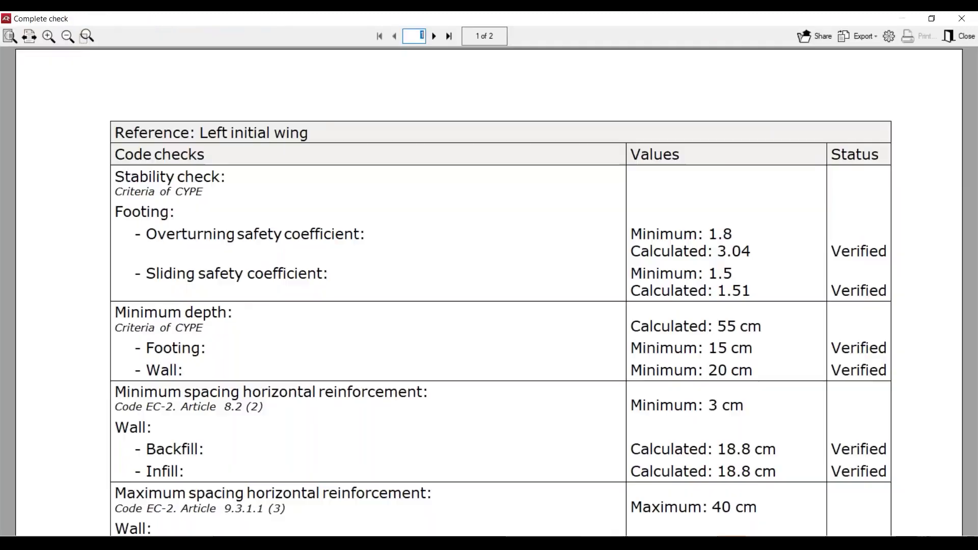
{"action": "left_click", "coordinate": [10, 36]}
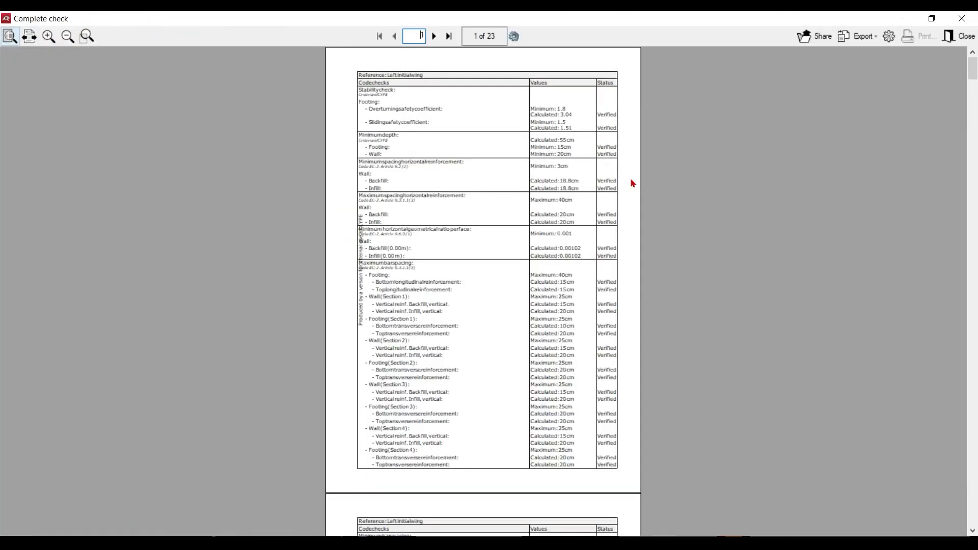
Examine the top slab checks of module 1 in the report, especially maximum shear, and close the report.
{"action": "left_click_drag", "start_coordinate": [974, 61], "coordinate": [967, 226]}
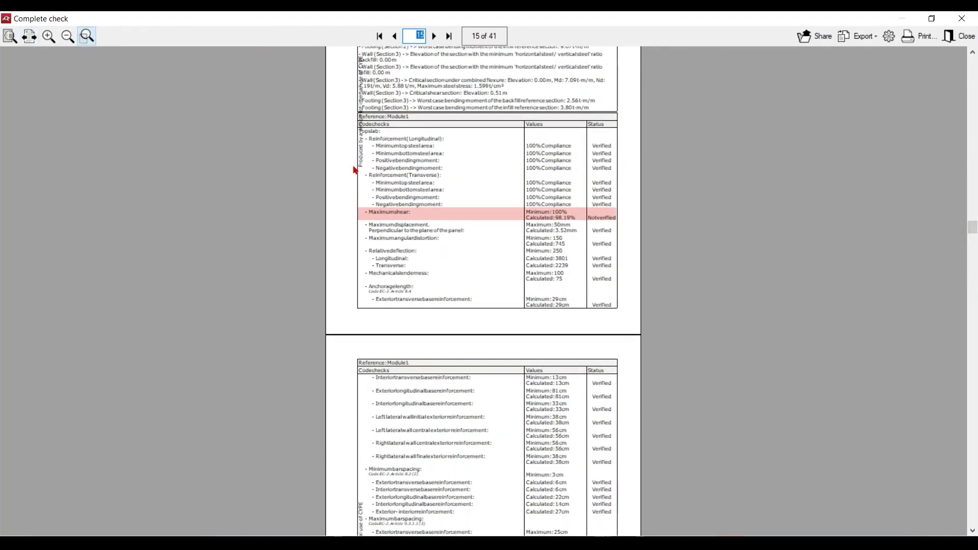
{"action": "left_click_drag", "start_coordinate": [355, 169], "coordinate": [446, 217]}
{"action": "left_click_drag", "start_coordinate": [634, 254], "coordinate": [631, 255]}
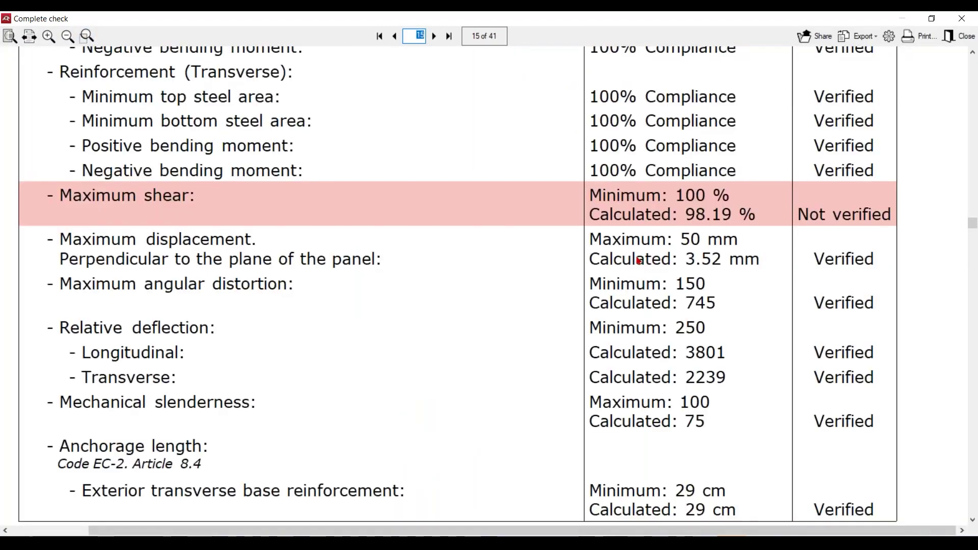
{"action": "scroll", "coordinate": [502, 220], "scroll_direction": "up", "scroll_amount": 5}
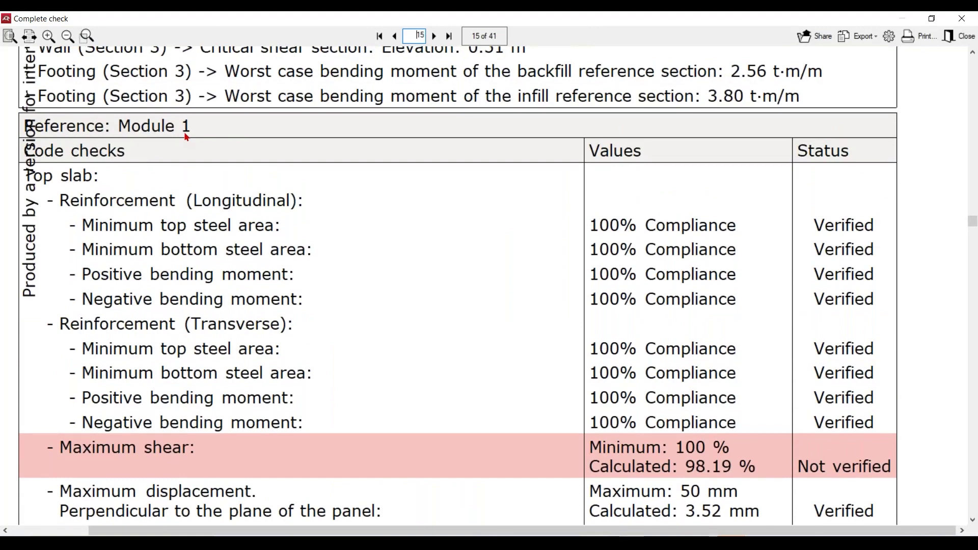
{"action": "scroll", "coordinate": [186, 136], "scroll_direction": "down", "scroll_amount": 2}
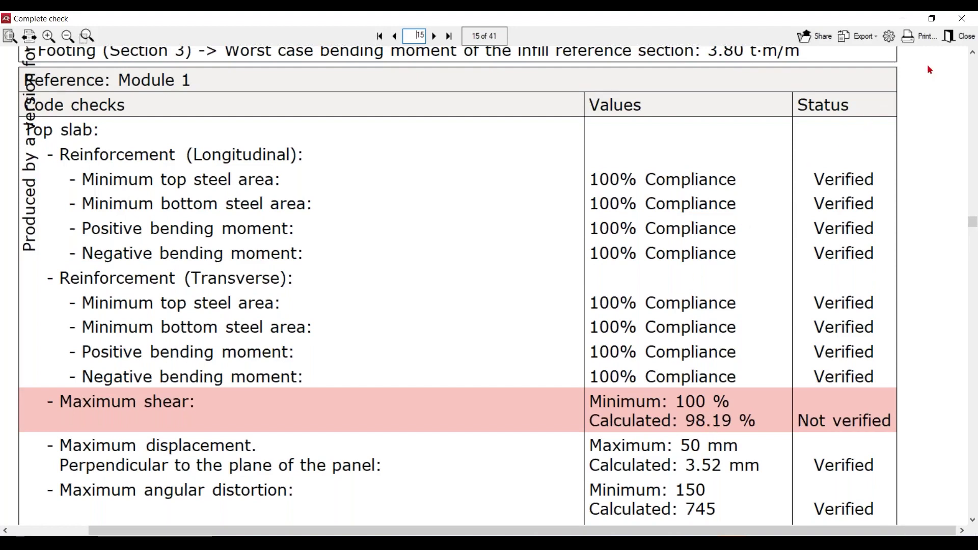
{"action": "left_click", "coordinate": [963, 39]}
Edit the geometry of module 1 and set its top slab thickness to 50 cm.
{"action": "scroll", "coordinate": [453, 331], "scroll_direction": "up", "scroll_amount": 3}
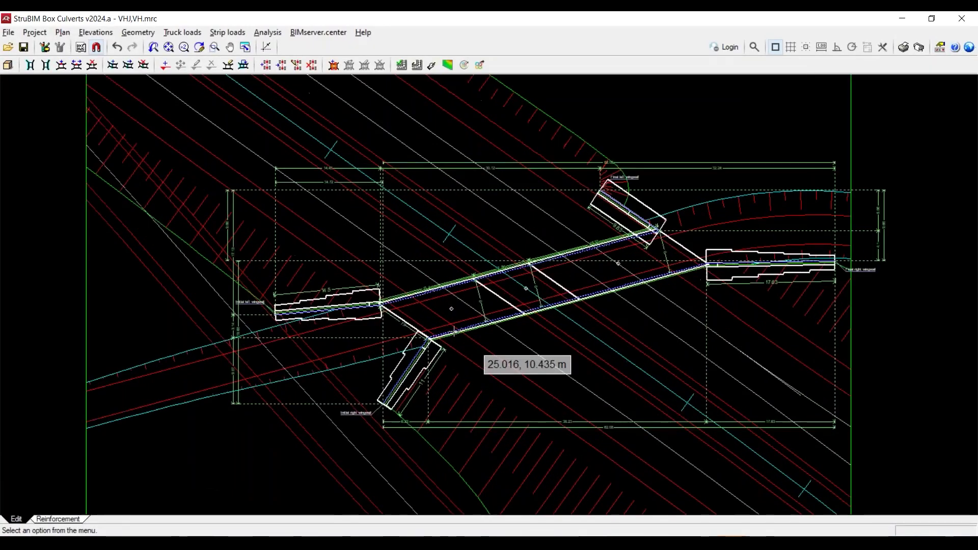
{"action": "scroll", "coordinate": [454, 331], "scroll_direction": "up", "scroll_amount": 3}
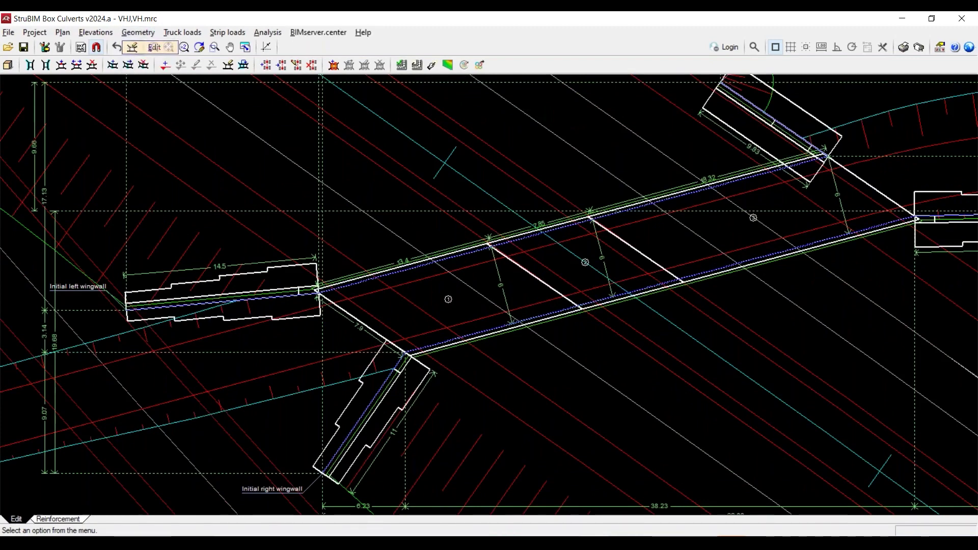
{"action": "left_click", "coordinate": [169, 47]}
{"action": "left_click", "coordinate": [448, 296]}
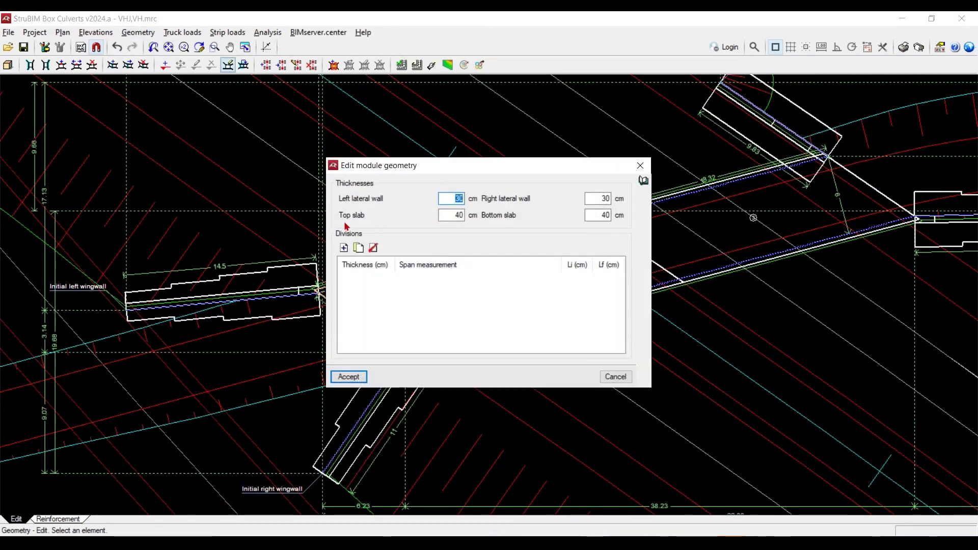
{"action": "left_click", "coordinate": [451, 217]}
{"action": "type", "text": "50"}
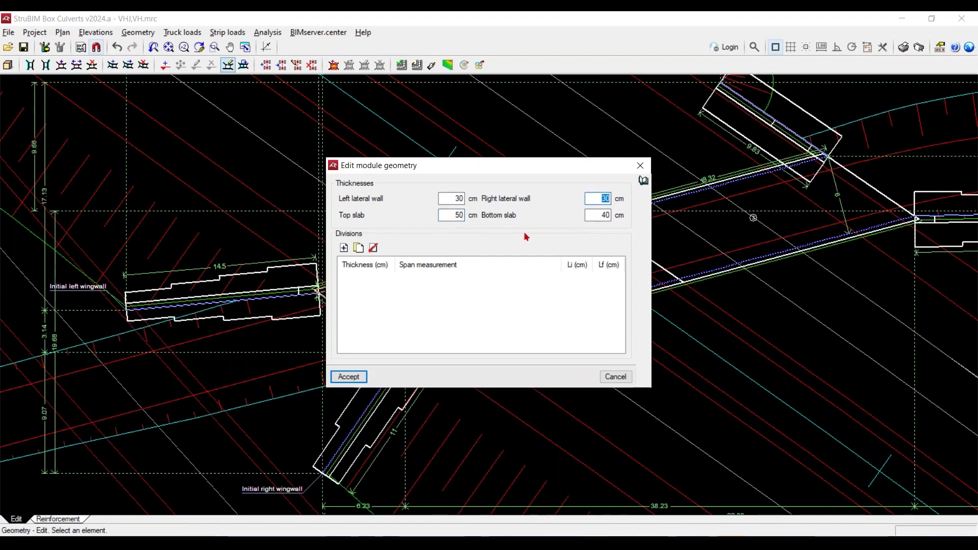
{"action": "left_click", "coordinate": [360, 377]}
Design all elements of the box culvert, reanalysing the modules affected by the thickness change.
{"action": "left_click", "coordinate": [267, 32]}
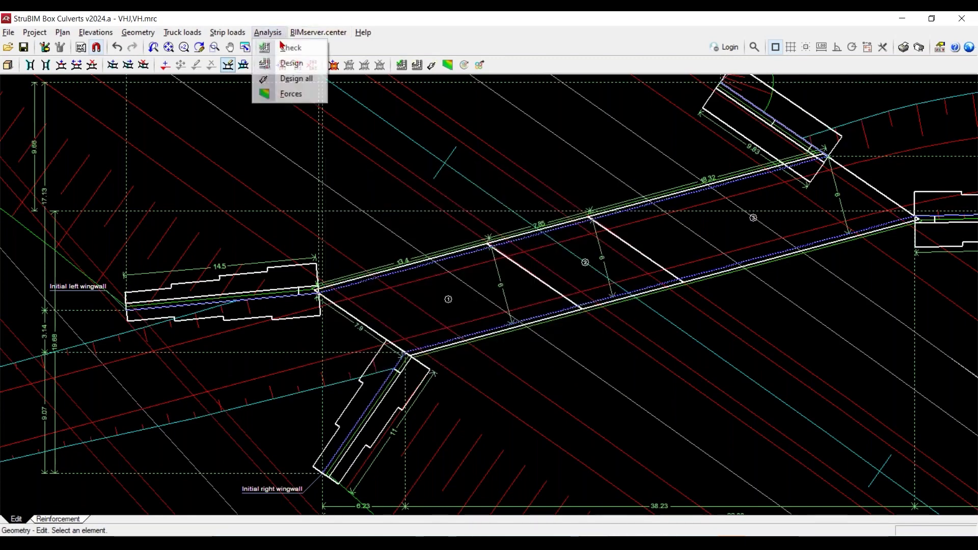
{"action": "left_click", "coordinate": [292, 79]}
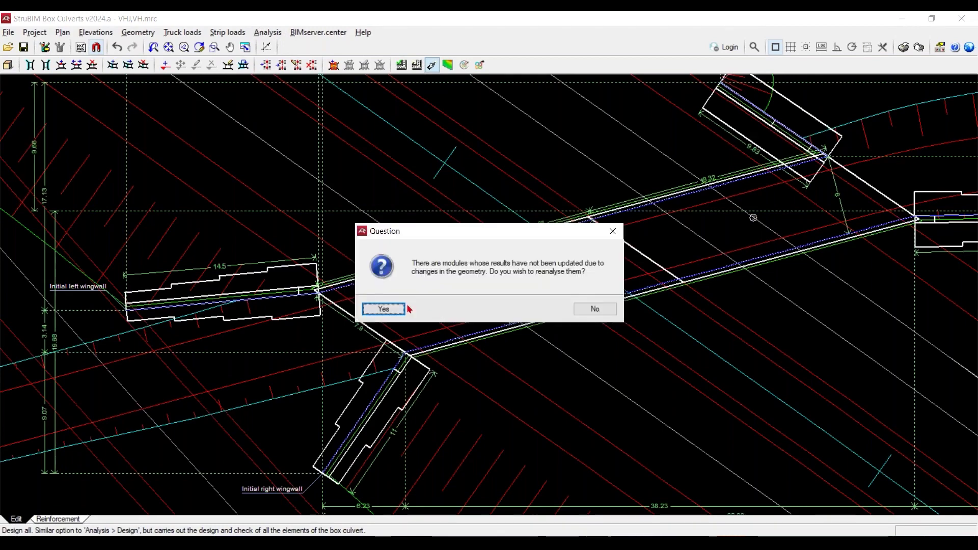
{"action": "left_click", "coordinate": [388, 308]}
{"action": "left_click", "coordinate": [402, 308]}
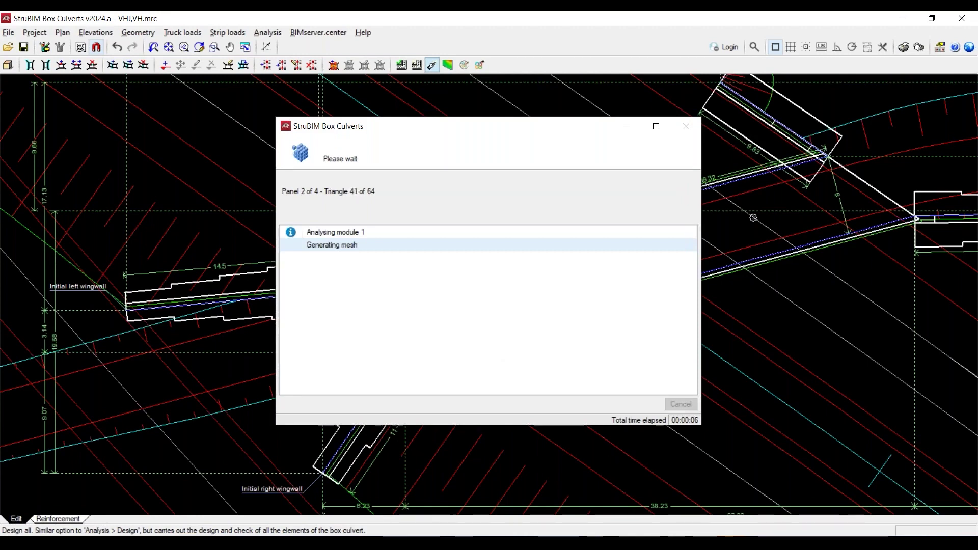
{"action": "mouse_move", "coordinate": [593, 543]}
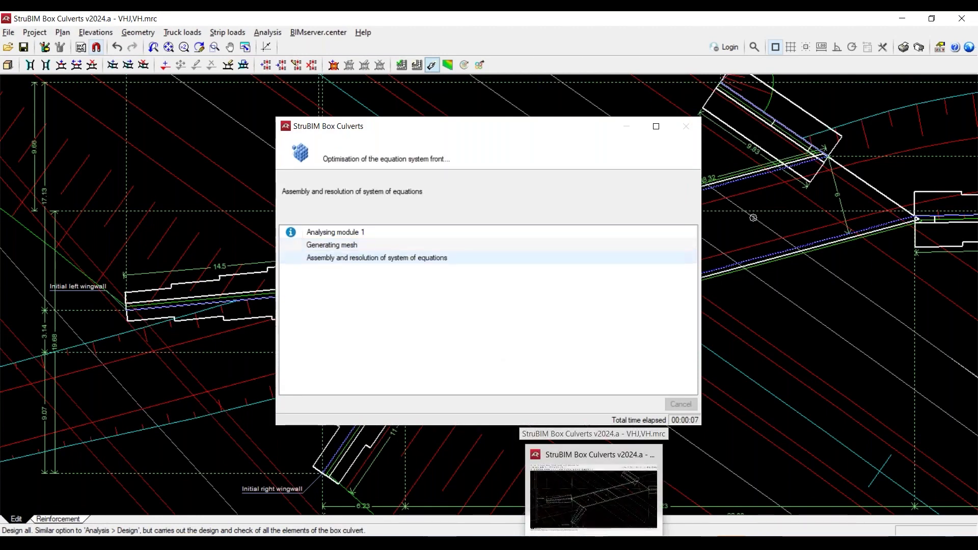
{"action": "mouse_move", "coordinate": [511, 543]}
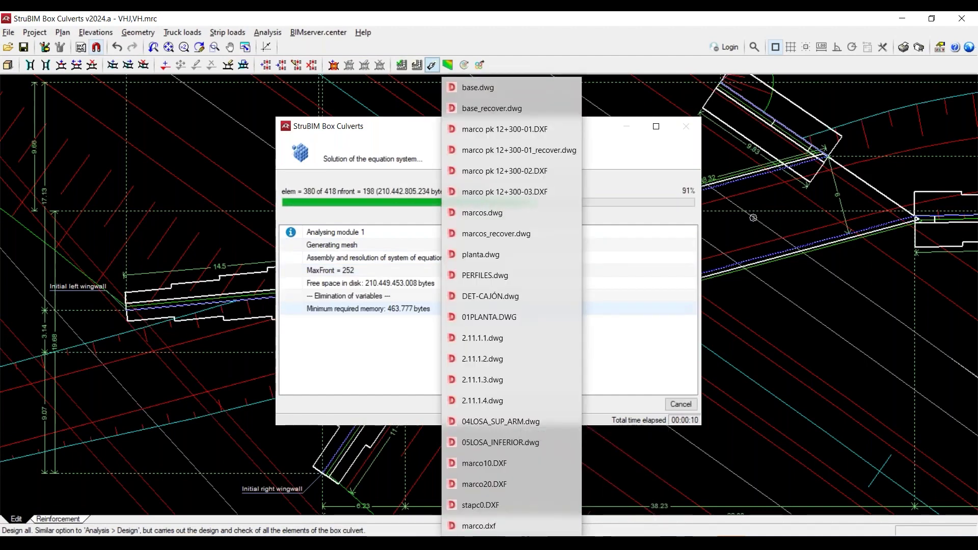
{"action": "mouse_move", "coordinate": [399, 543]}
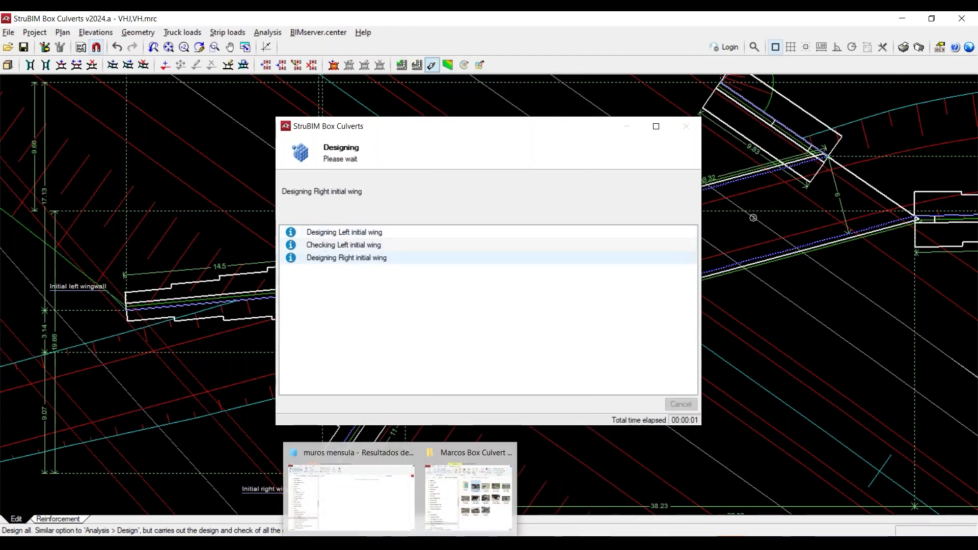
{"action": "mouse_move", "coordinate": [457, 543]}
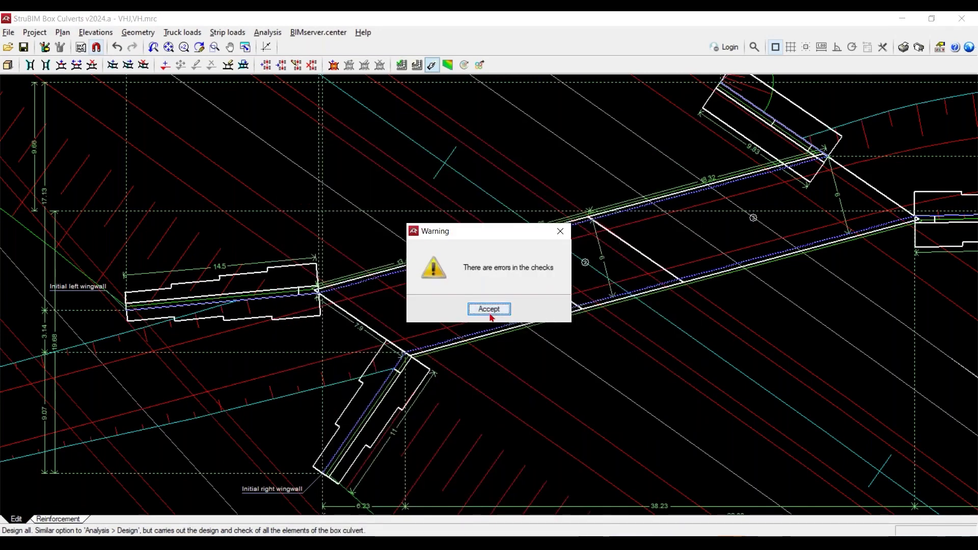
{"action": "left_click", "coordinate": [489, 309]}
Open the complete check report, examine the maximum shear check of module 1's top slab, and close the report.
{"action": "left_click", "coordinate": [389, 309]}
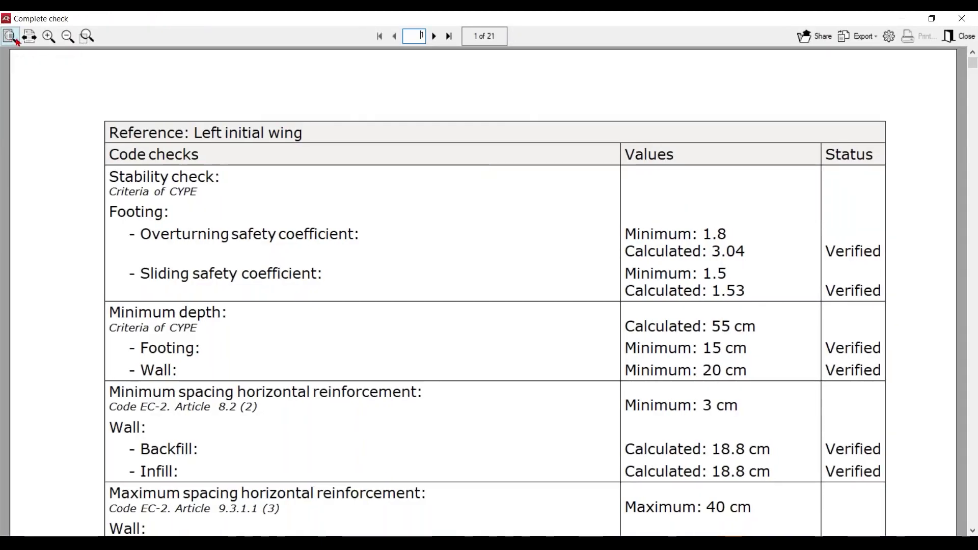
{"action": "left_click", "coordinate": [16, 39]}
{"action": "left_click_drag", "start_coordinate": [972, 67], "coordinate": [971, 232]}
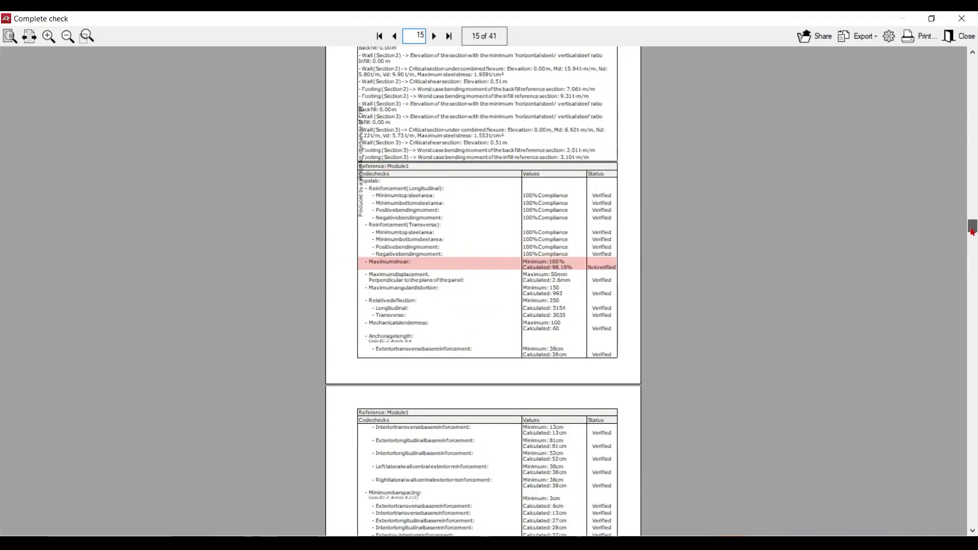
{"action": "left_click", "coordinate": [87, 35]}
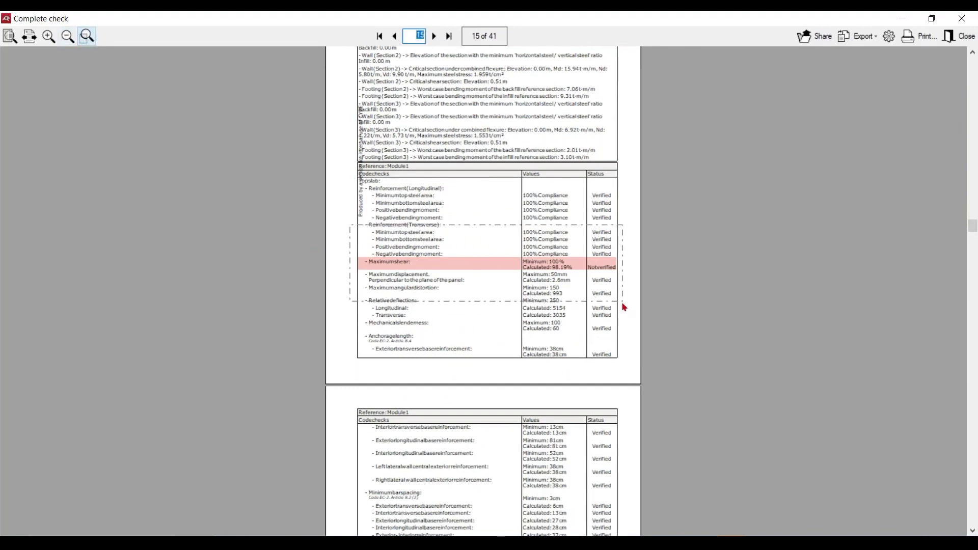
{"action": "left_click_drag", "start_coordinate": [625, 307], "coordinate": [615, 307]}
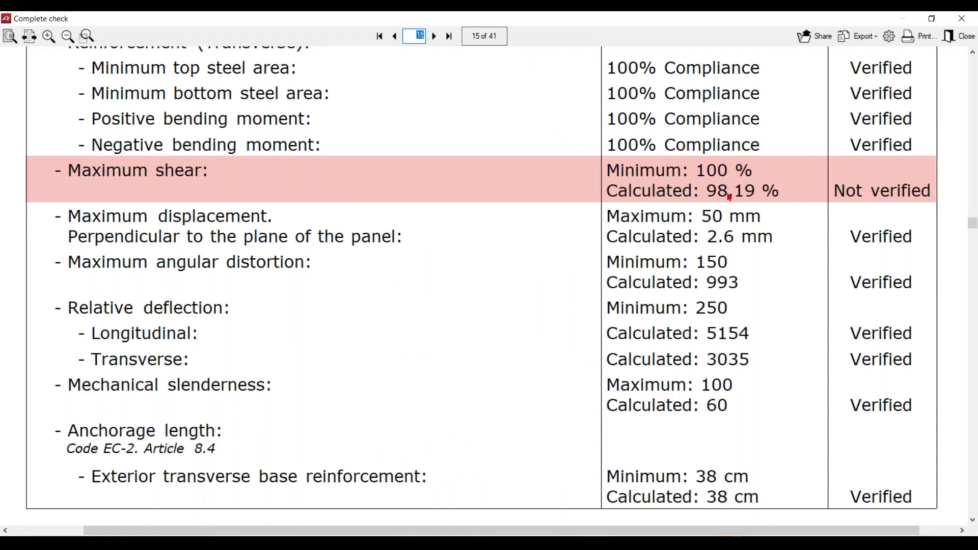
{"action": "left_click", "coordinate": [960, 36]}
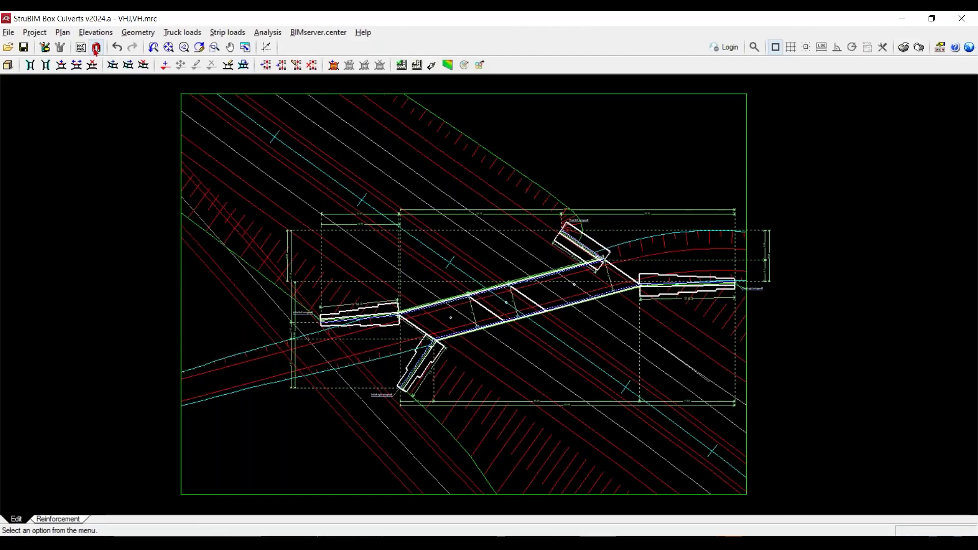
Set the top slab thickness of module 1 to 60 cm in its geometry.
{"action": "left_click", "coordinate": [137, 32]}
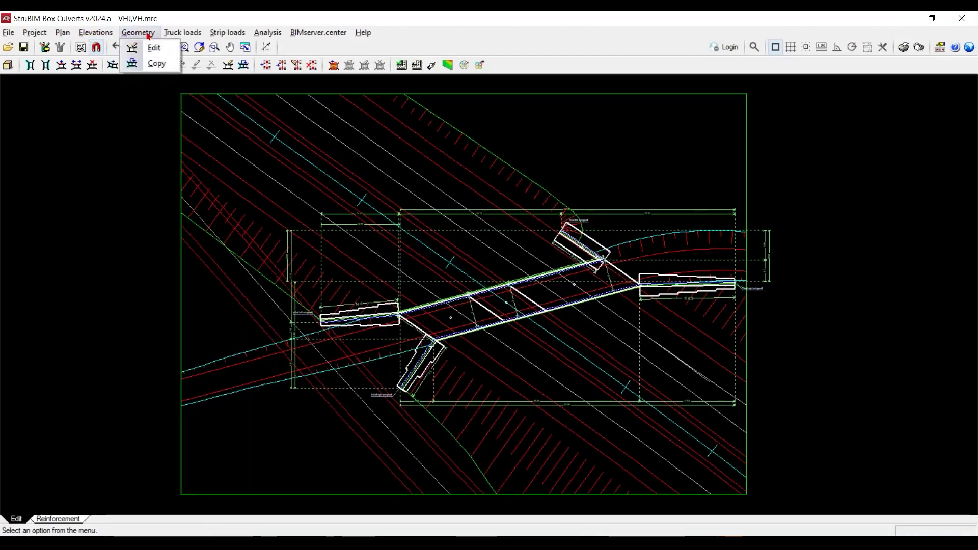
{"action": "left_click", "coordinate": [158, 53]}
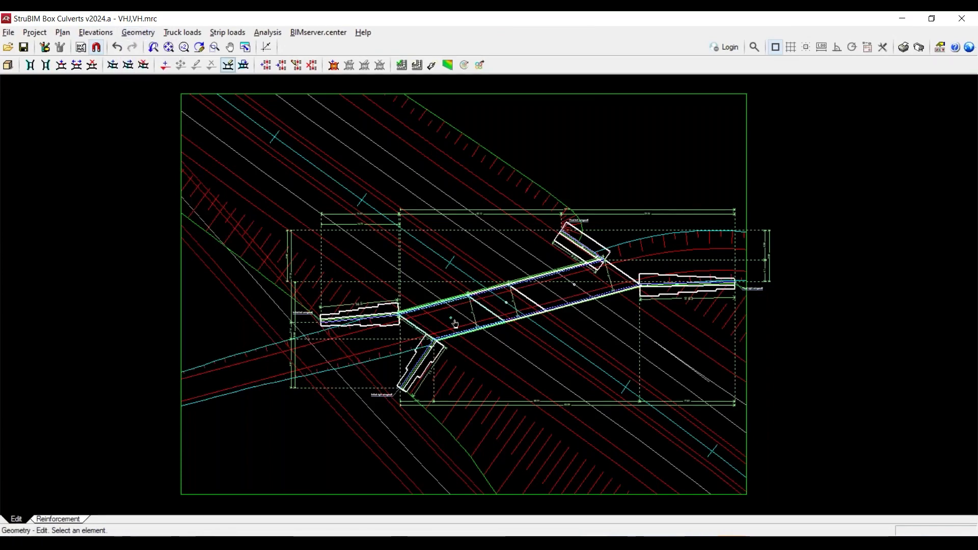
{"action": "left_click", "coordinate": [473, 310]}
{"action": "key", "text": "Tab"}
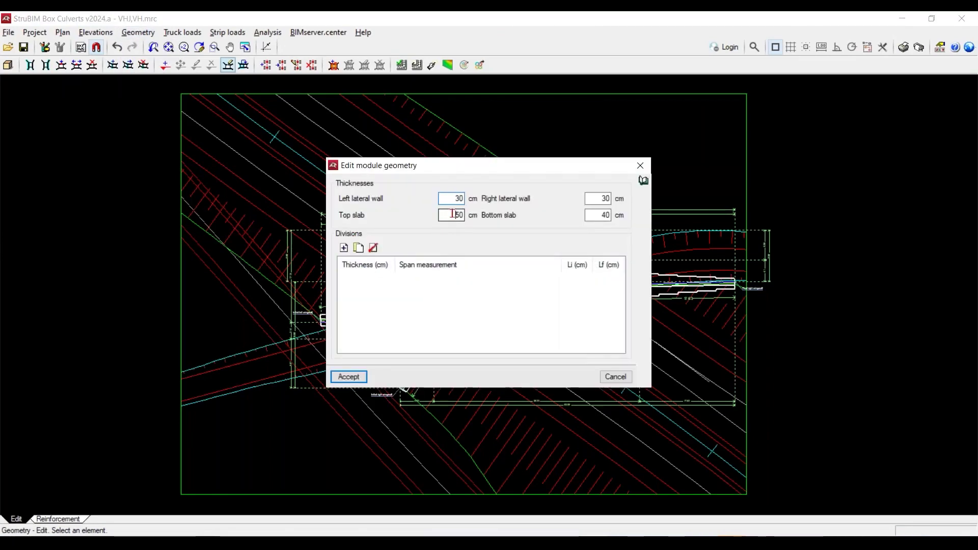
{"action": "type", "text": "60"}
{"action": "key", "text": "Tab"}
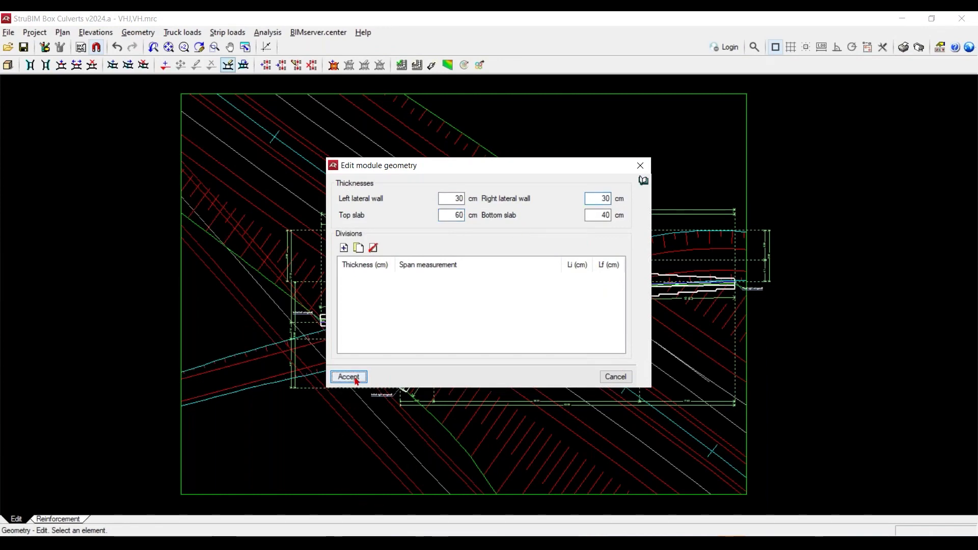
{"action": "left_click", "coordinate": [346, 378]}
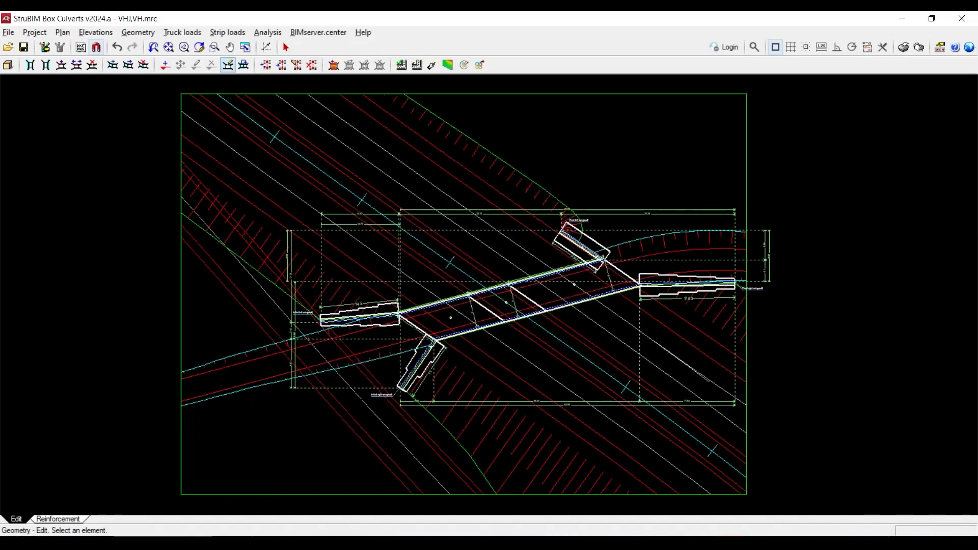
Run Design all again for the box culvert and reanalyse the modules with outdated results.
{"action": "left_click", "coordinate": [267, 33]}
{"action": "left_click", "coordinate": [295, 79]}
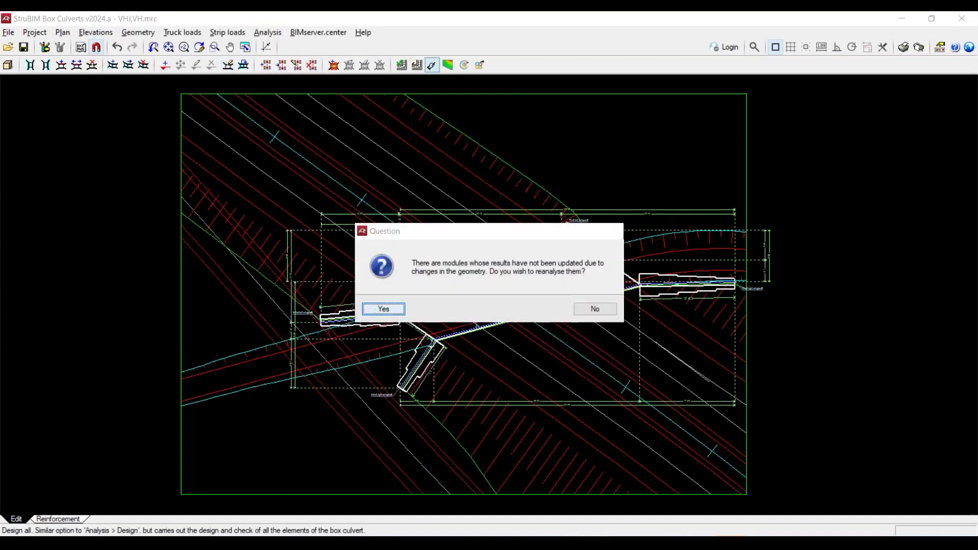
{"action": "key", "text": "Return"}
{"action": "left_click", "coordinate": [402, 309]}
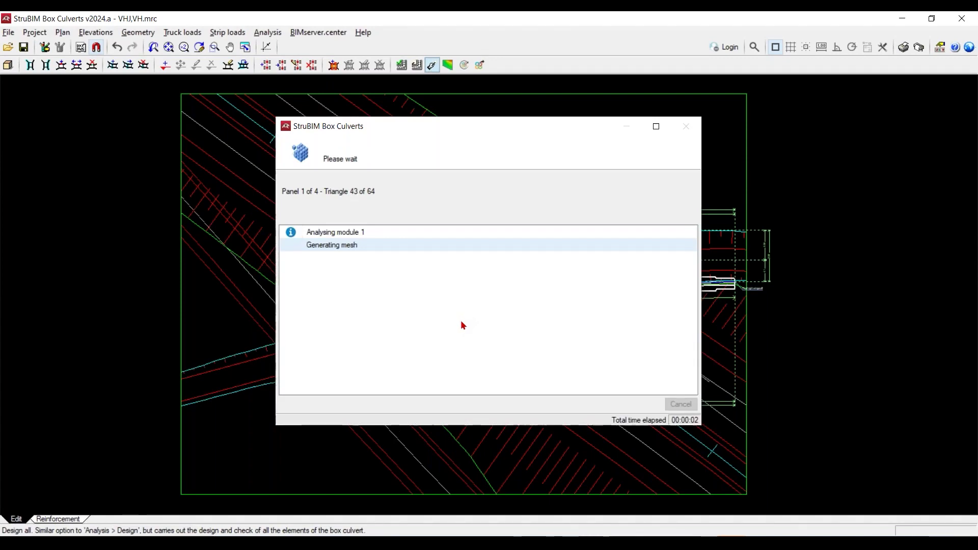
Switch to the culvert reference photos, browse from box culvert aletas bloques.jpg to box culvert curvo.jpg, and enlarge the last one.
{"action": "mouse_move", "coordinate": [456, 542]}
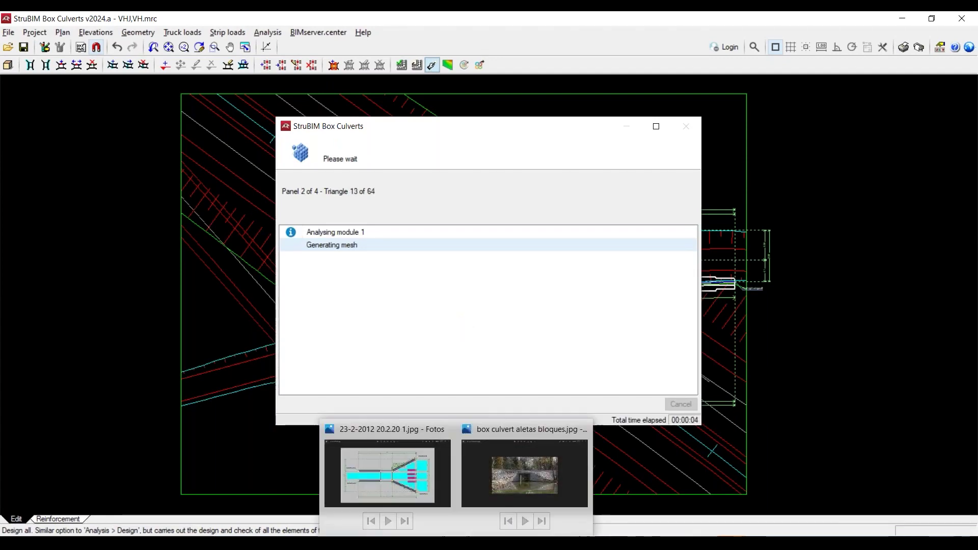
{"action": "left_click", "coordinate": [517, 496]}
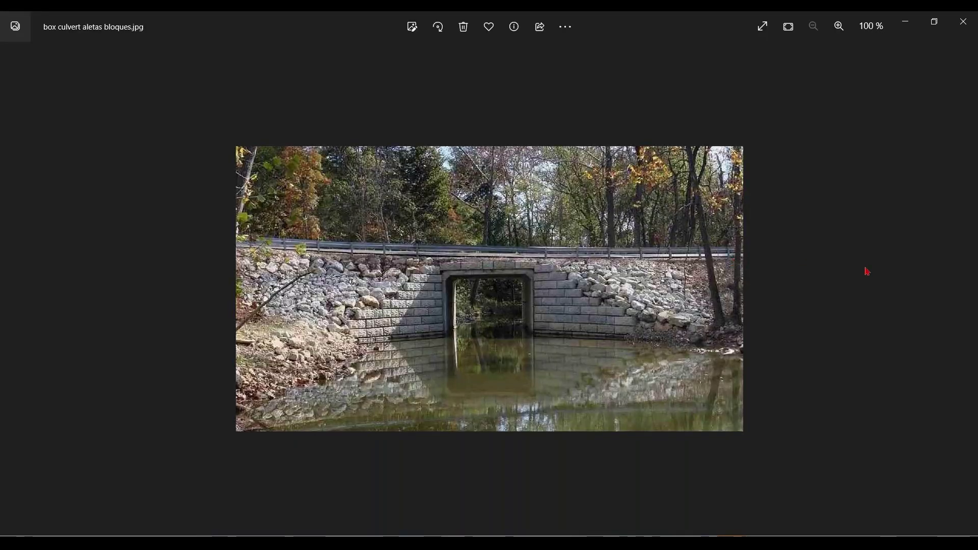
{"action": "left_click", "coordinate": [965, 289]}
{"action": "left_click", "coordinate": [965, 289]}
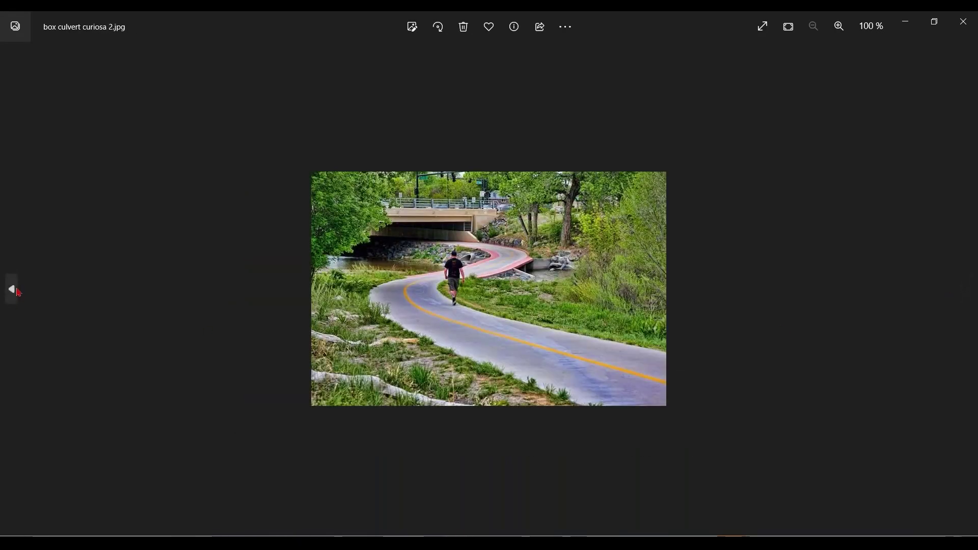
{"action": "left_click", "coordinate": [11, 289]}
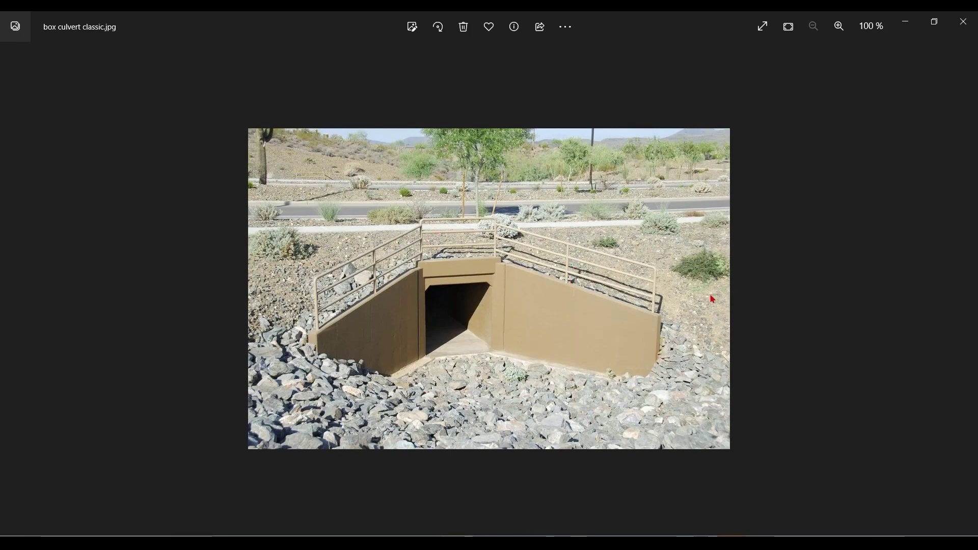
{"action": "left_click", "coordinate": [964, 288]}
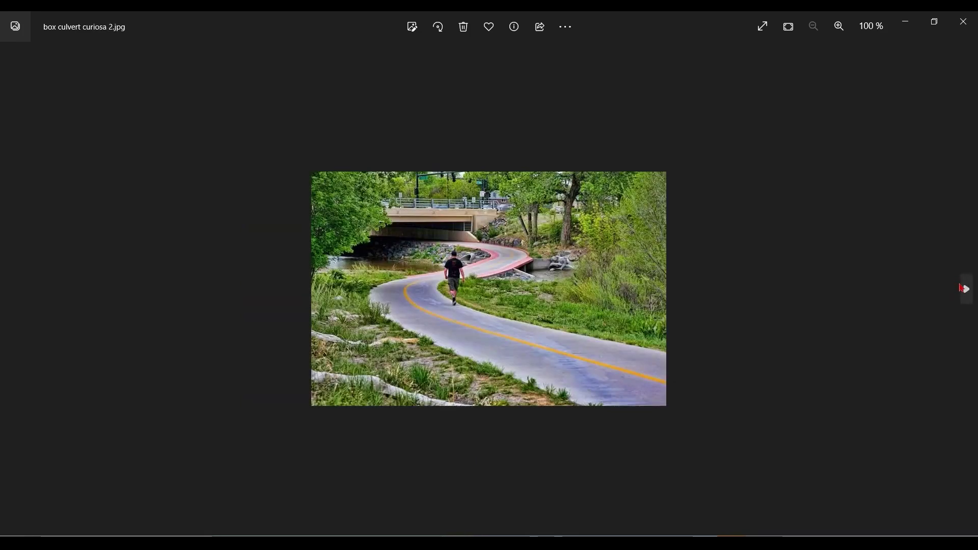
{"action": "left_click", "coordinate": [965, 294]}
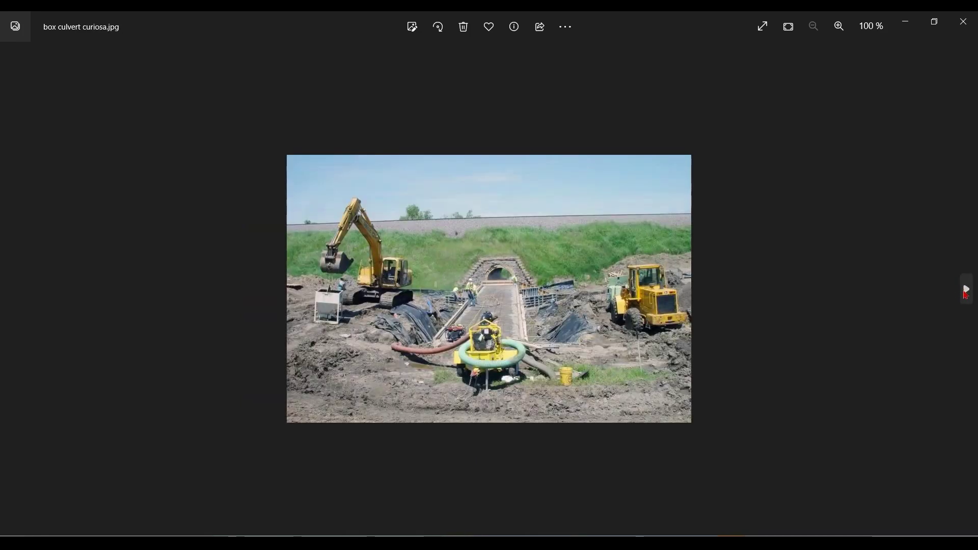
{"action": "left_click", "coordinate": [967, 291]}
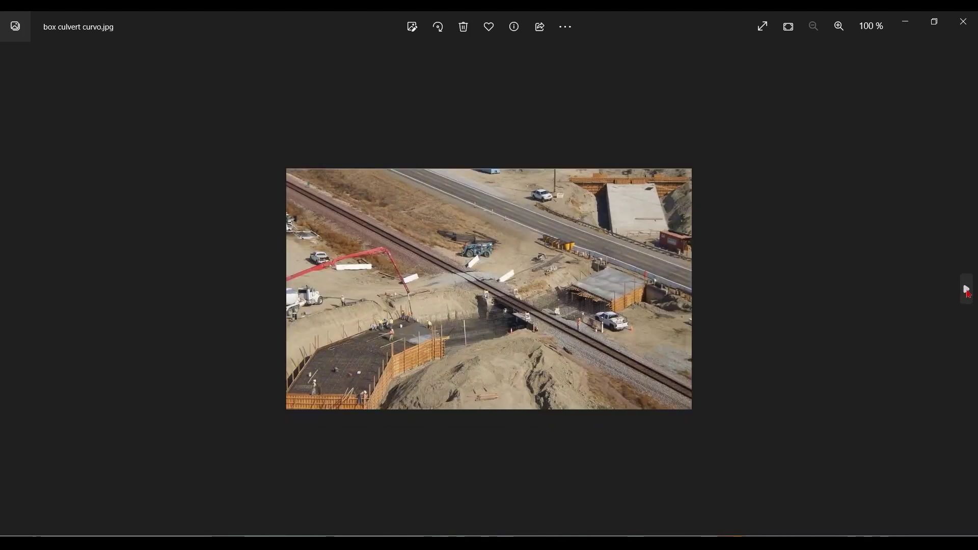
{"action": "scroll", "coordinate": [538, 340], "scroll_direction": "up", "scroll_amount": 5}
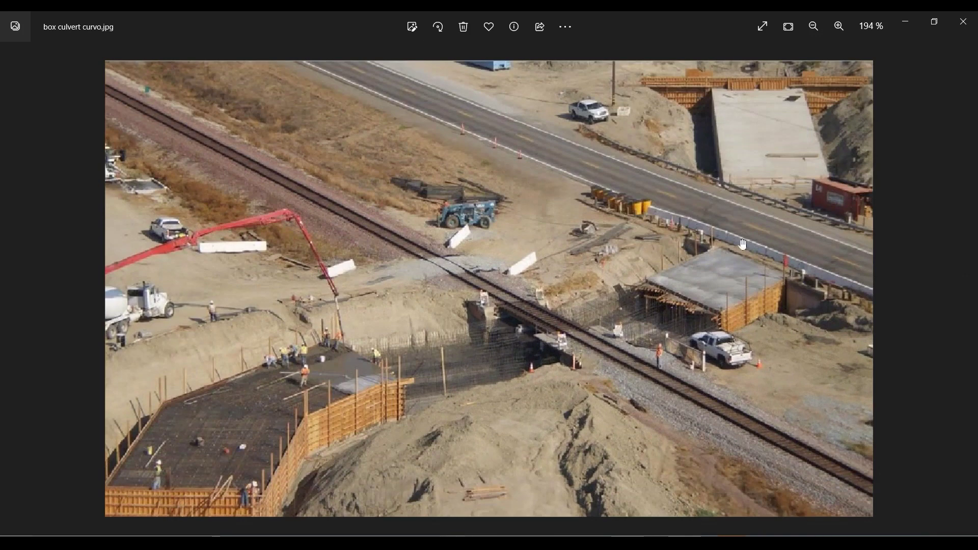
{"action": "left_click", "coordinate": [906, 24]}
View the complete report of the assessed checks, look through it as far as the right final wing, and close it.
{"action": "left_click", "coordinate": [483, 308]}
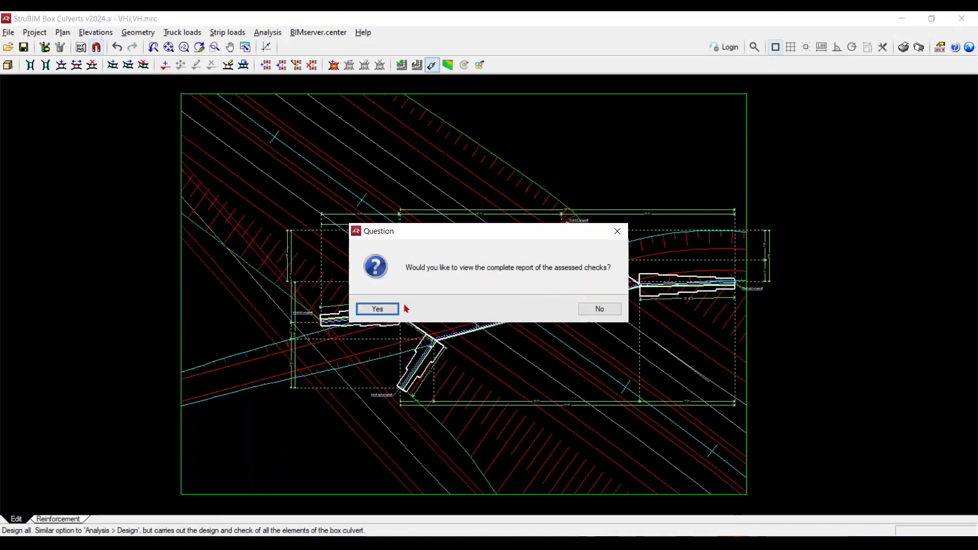
{"action": "left_click", "coordinate": [377, 309]}
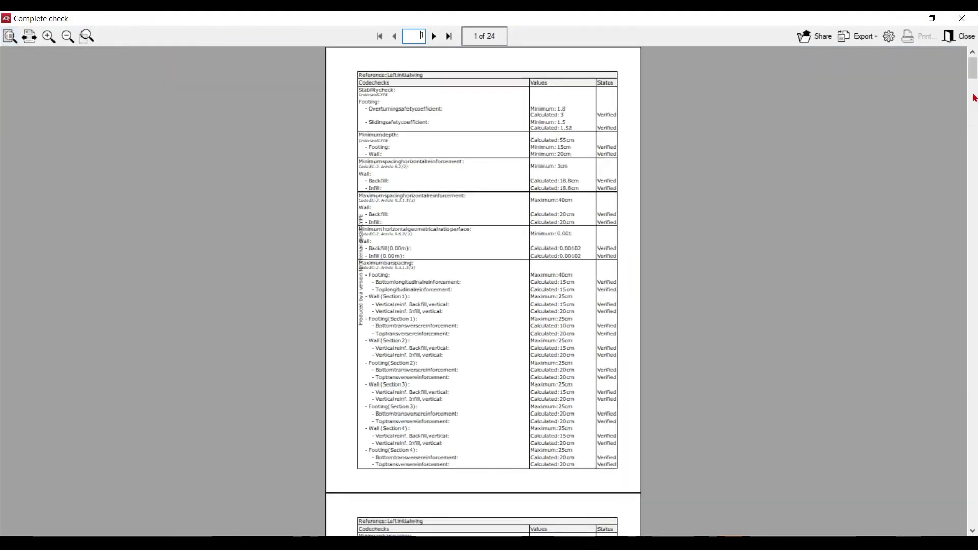
{"action": "left_click_drag", "start_coordinate": [973, 97], "coordinate": [964, 463]}
{"action": "scroll", "coordinate": [964, 480], "scroll_direction": "down", "scroll_amount": 3}
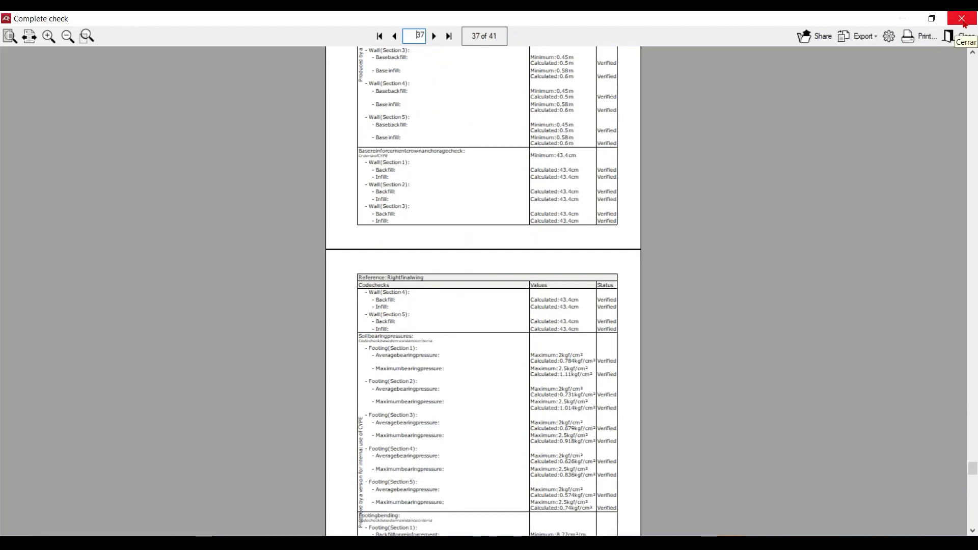
{"action": "left_click", "coordinate": [962, 19]}
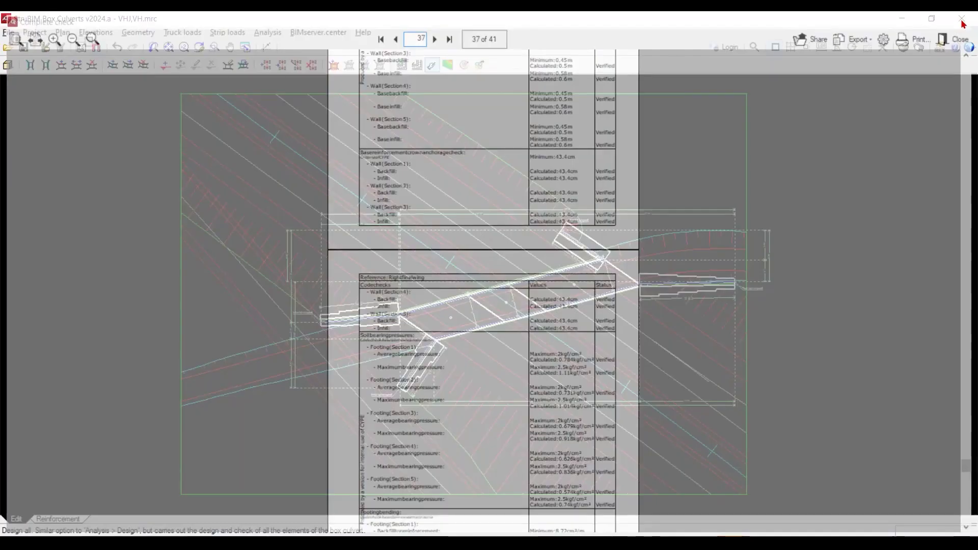
Bring up the reinforcement view for the whole culvert, with its modules and wingwalls shown in plan.
{"action": "scroll", "coordinate": [582, 331], "scroll_direction": "up", "scroll_amount": 2}
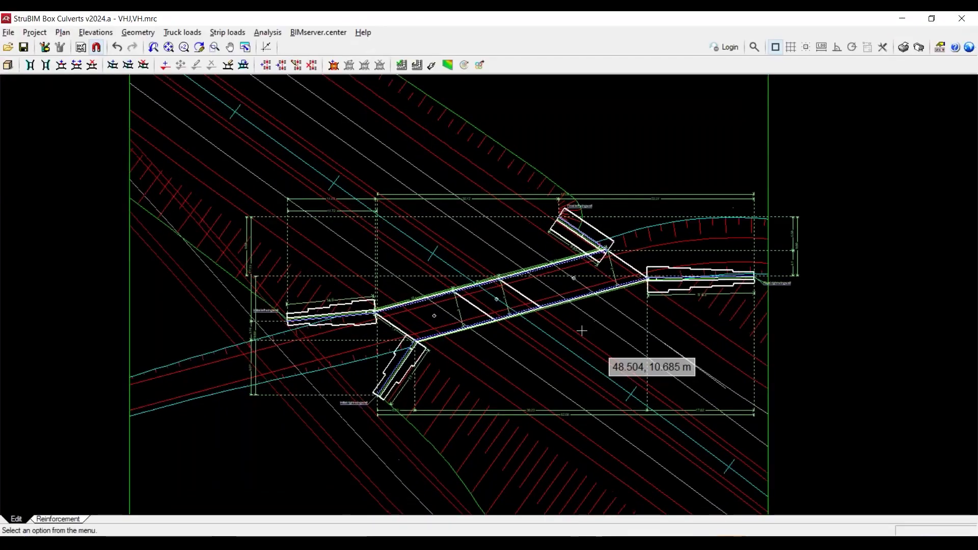
{"action": "scroll", "coordinate": [603, 336], "scroll_direction": "up", "scroll_amount": 1}
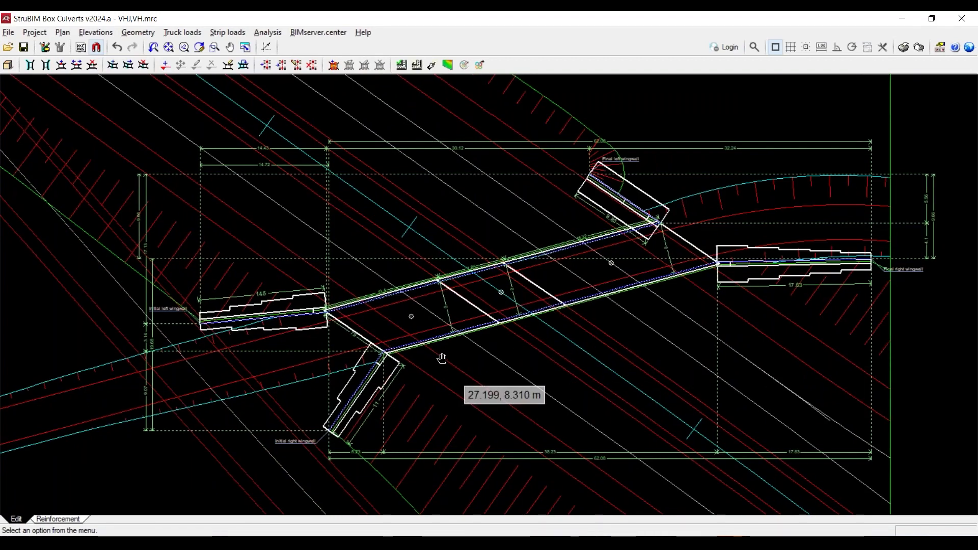
{"action": "scroll", "coordinate": [403, 336], "scroll_direction": "up", "scroll_amount": 1}
{"action": "scroll", "coordinate": [417, 338], "scroll_direction": "up", "scroll_amount": 1}
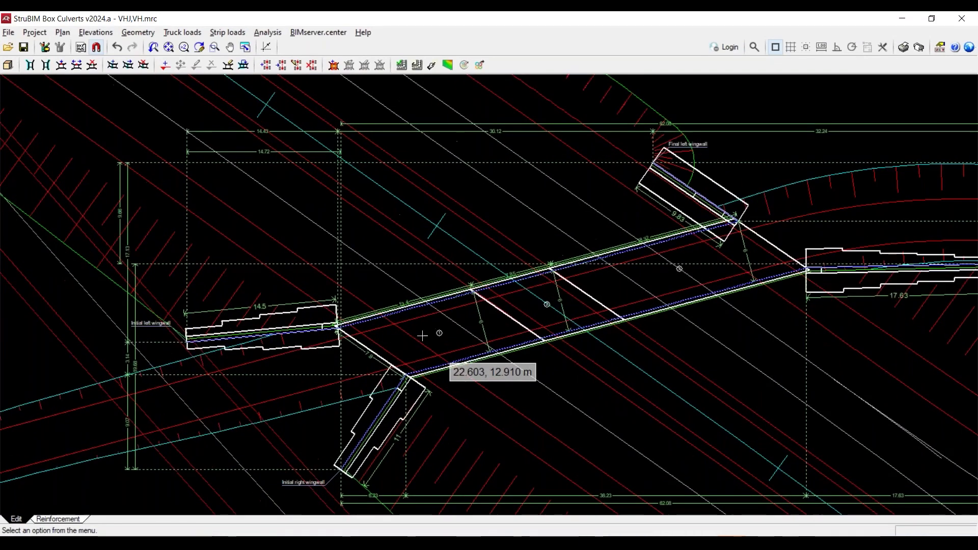
{"action": "scroll", "coordinate": [367, 340], "scroll_direction": "up", "scroll_amount": 1}
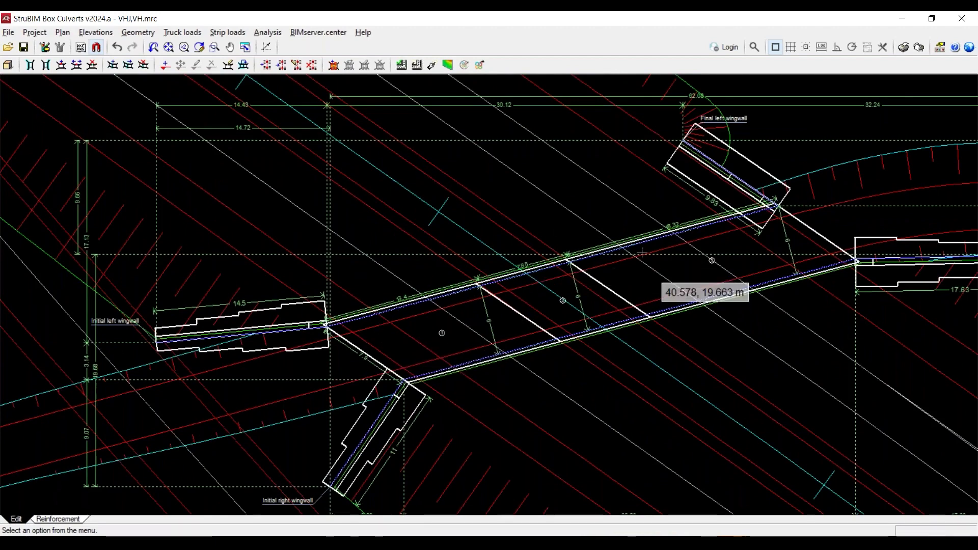
{"action": "left_click", "coordinate": [72, 520]}
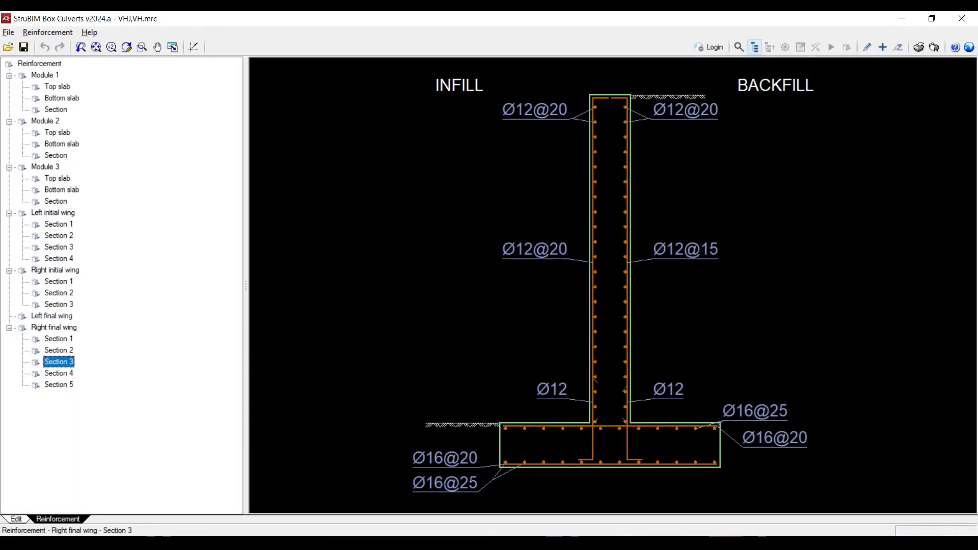
{"action": "left_click", "coordinate": [40, 64]}
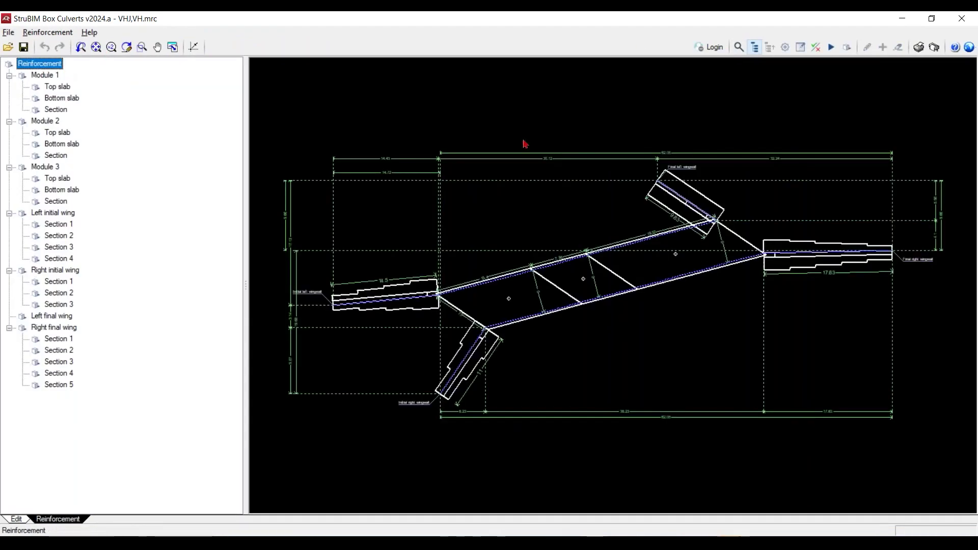
Inspect the culvert's reinforcement in the 3D view, especially where the barrel meets the wingwall, close it and return to the editing view.
{"action": "left_click", "coordinate": [846, 48]}
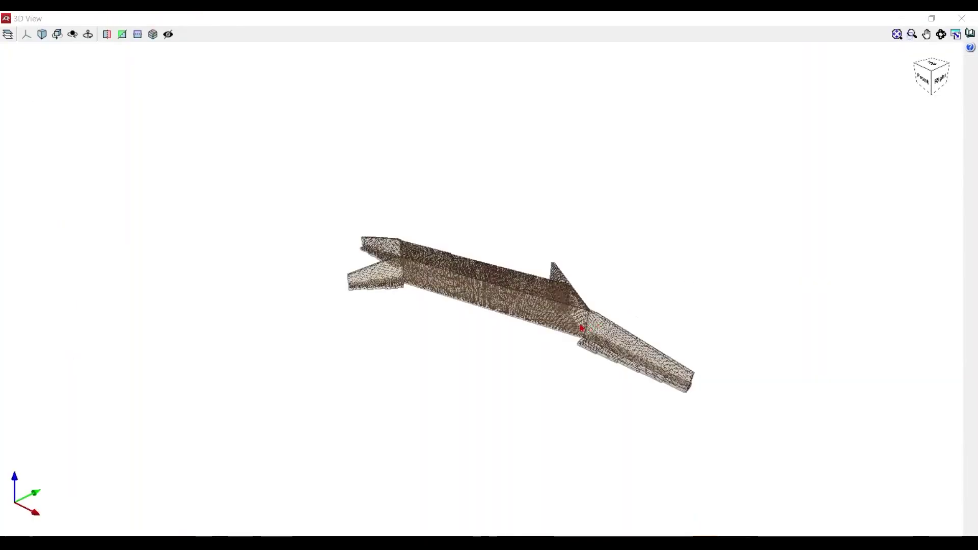
{"action": "scroll", "coordinate": [581, 325], "scroll_direction": "up", "scroll_amount": 5}
{"action": "middle_click_drag", "start_coordinate": [580, 327], "coordinate": [604, 290], "text": "shift"}
{"action": "scroll", "coordinate": [670, 275], "scroll_direction": "up", "scroll_amount": 6}
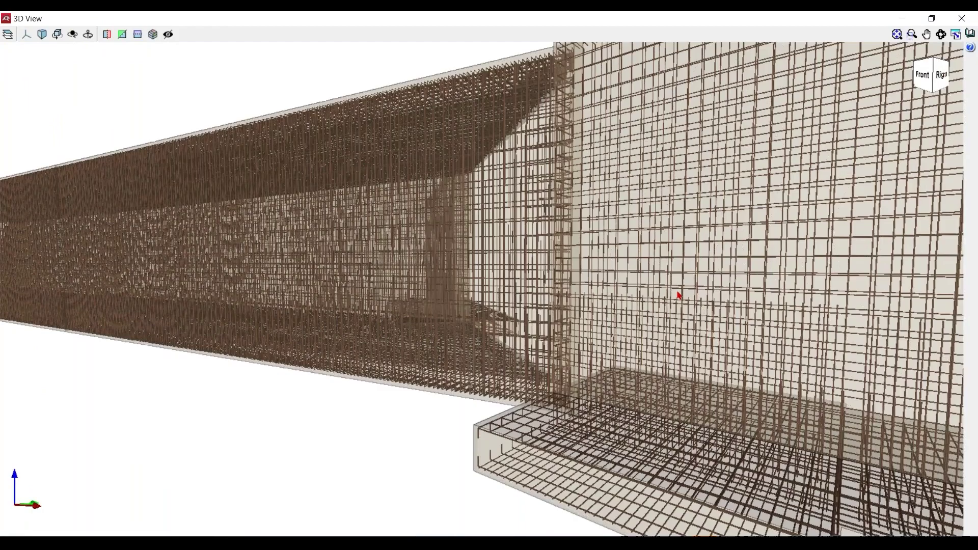
{"action": "middle_click_drag", "start_coordinate": [678, 295], "coordinate": [616, 306]}
{"action": "scroll", "coordinate": [437, 332], "scroll_direction": "down", "scroll_amount": 8}
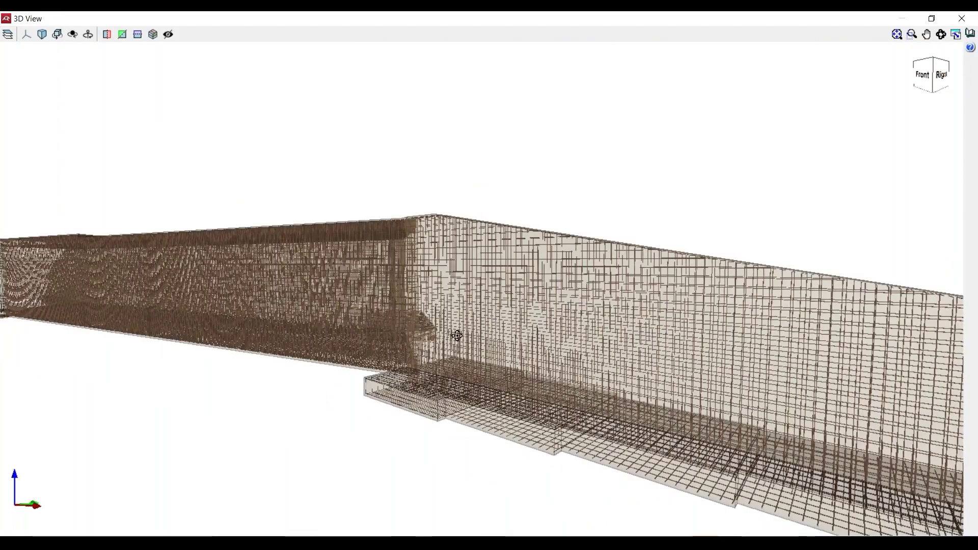
{"action": "middle_click_drag", "start_coordinate": [453, 332], "coordinate": [956, 72], "text": "shift"}
{"action": "scroll", "coordinate": [540, 343], "scroll_direction": "up", "scroll_amount": 2}
{"action": "scroll", "coordinate": [465, 360], "scroll_direction": "up", "scroll_amount": 2}
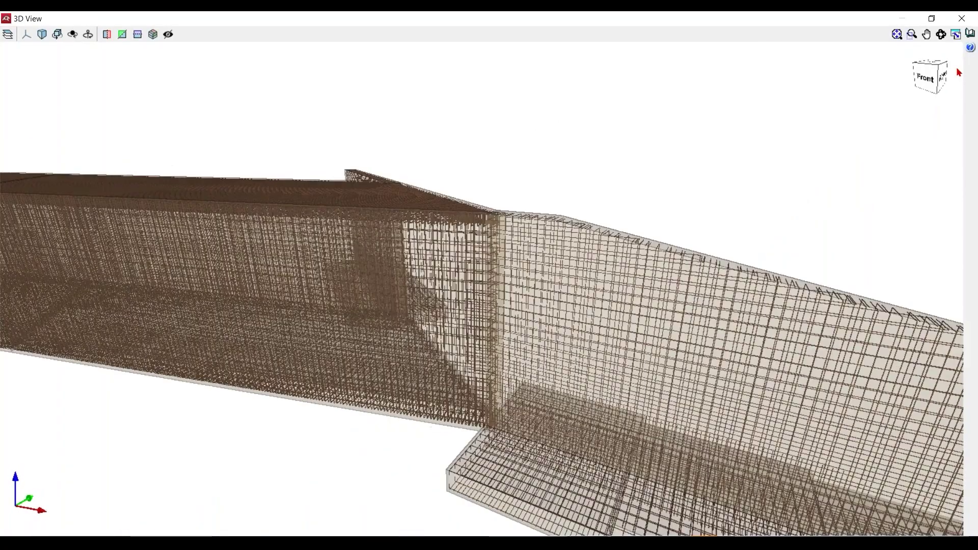
{"action": "left_click", "coordinate": [961, 20]}
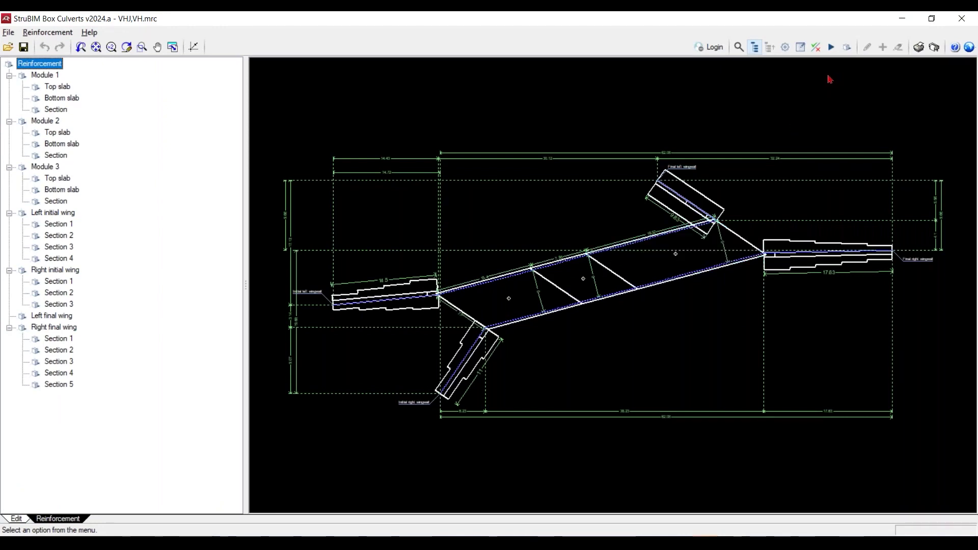
{"action": "left_click", "coordinate": [17, 518]}
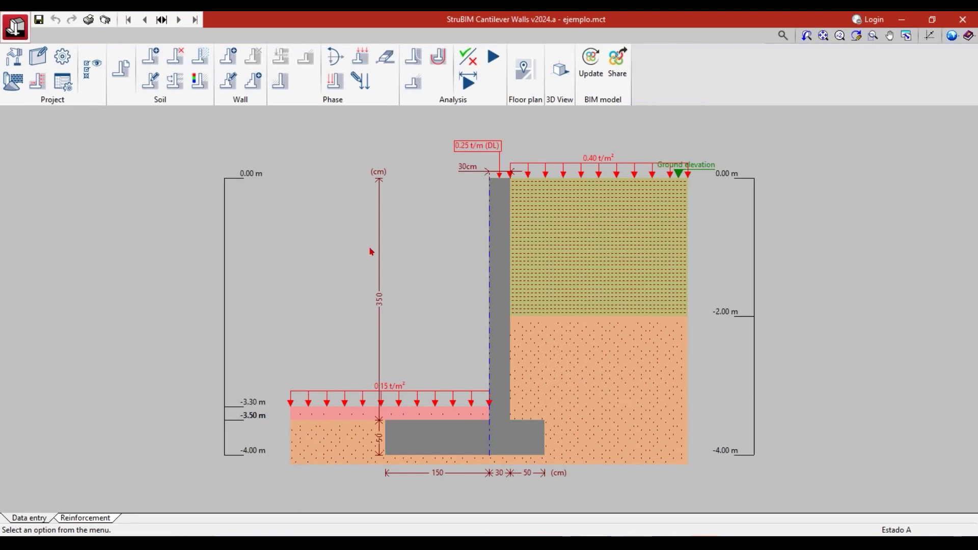
In StruBIM Cantilever Walls, try the Fixed foundation type on the ejemplo.mct wall and restore Strip footing.
{"action": "left_click", "coordinate": [18, 62]}
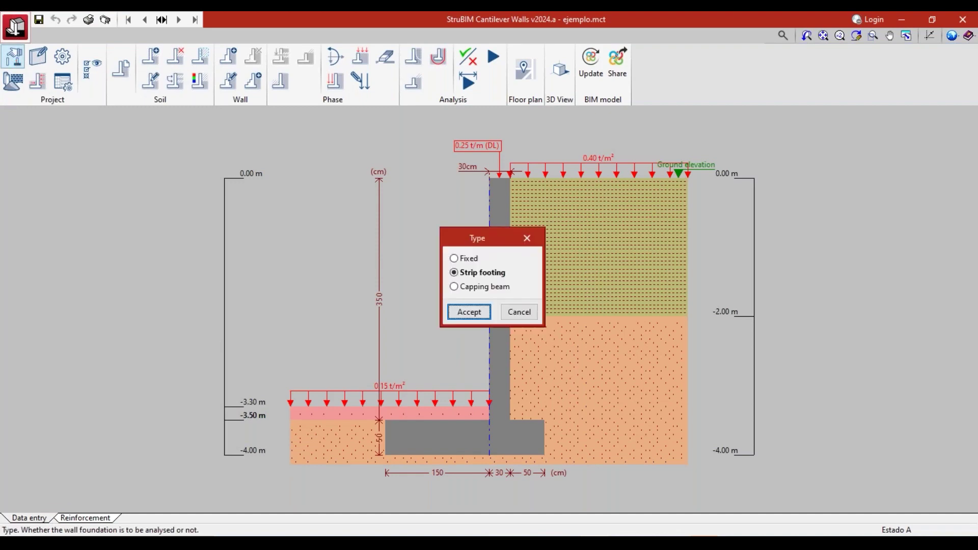
{"action": "left_click", "coordinate": [473, 260]}
{"action": "left_click", "coordinate": [475, 277]}
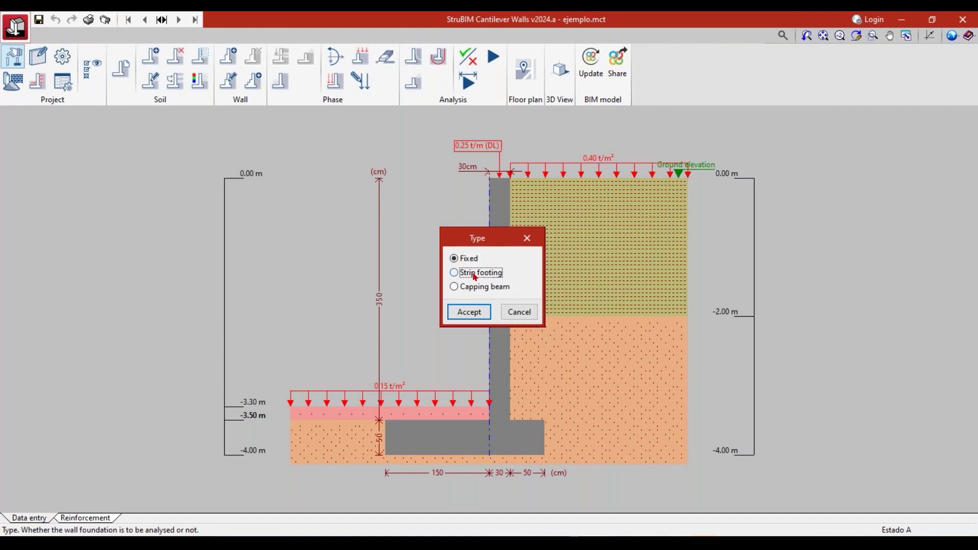
{"action": "left_click", "coordinate": [474, 275]}
{"action": "left_click", "coordinate": [465, 260]}
{"action": "left_click", "coordinate": [469, 312]}
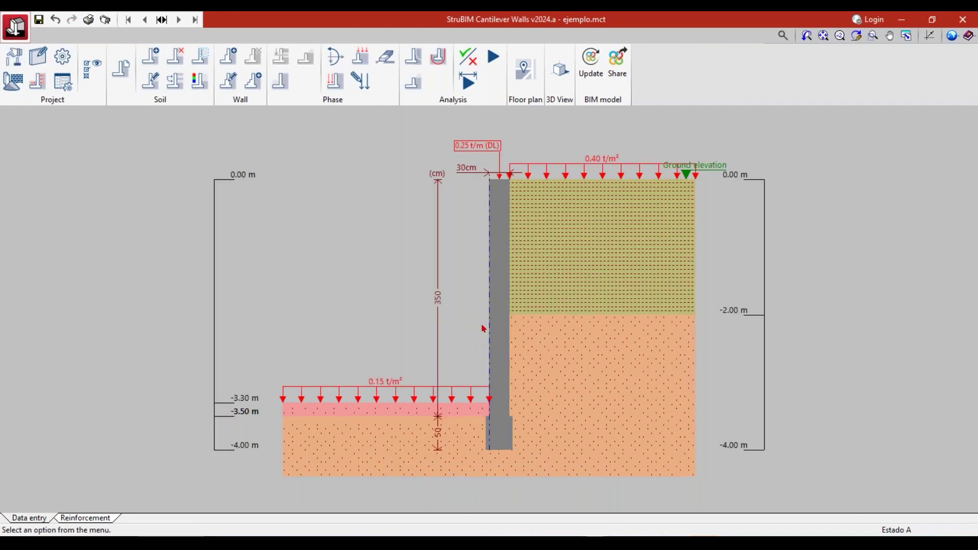
{"action": "left_click", "coordinate": [13, 62]}
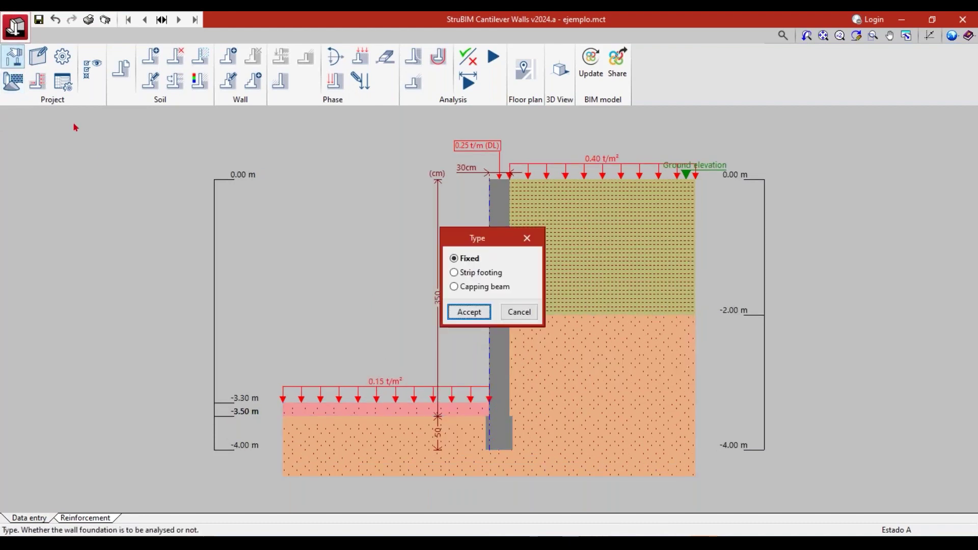
{"action": "left_click", "coordinate": [454, 273]}
{"action": "left_click", "coordinate": [468, 311]}
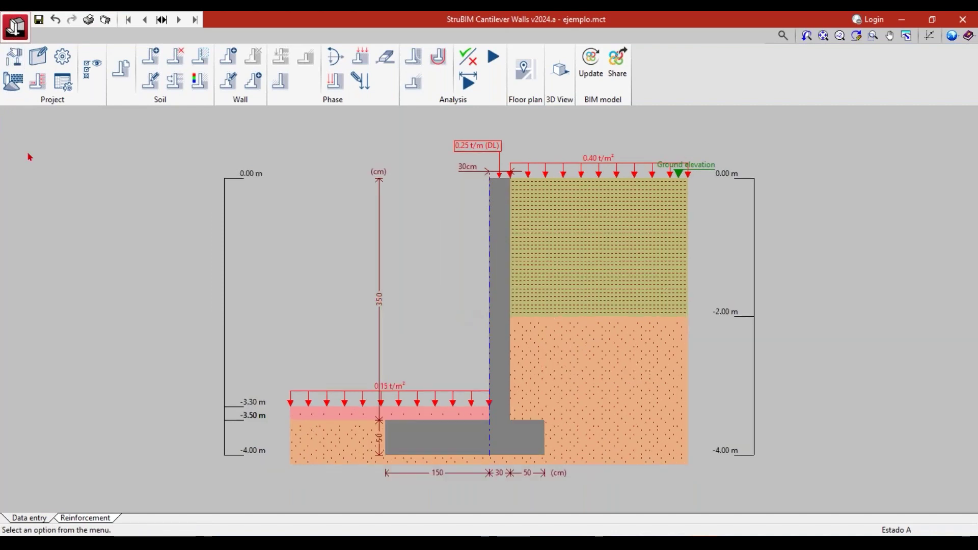
Try the Capping beam foundation type on the wall and return it to Strip footing.
{"action": "left_click", "coordinate": [13, 57]}
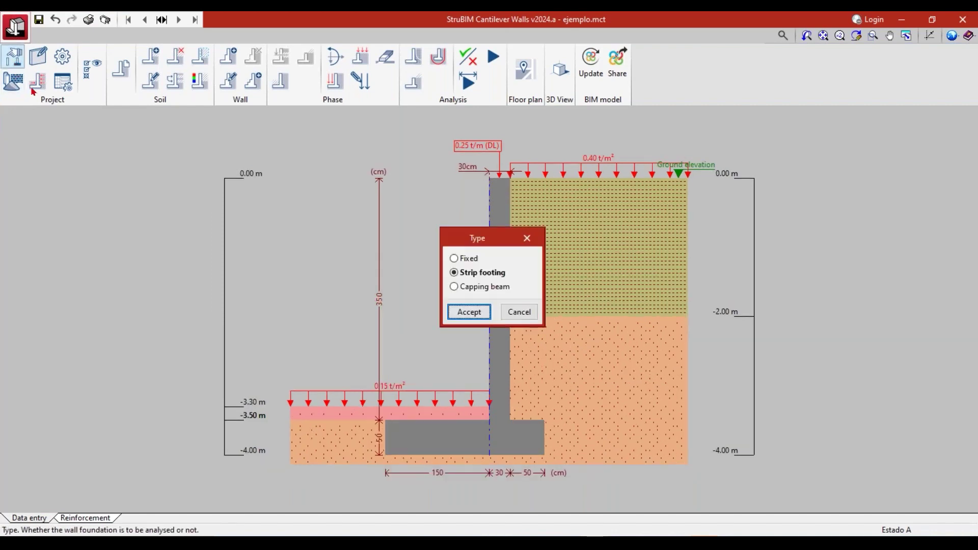
{"action": "left_click", "coordinate": [461, 288]}
{"action": "left_click", "coordinate": [468, 312]}
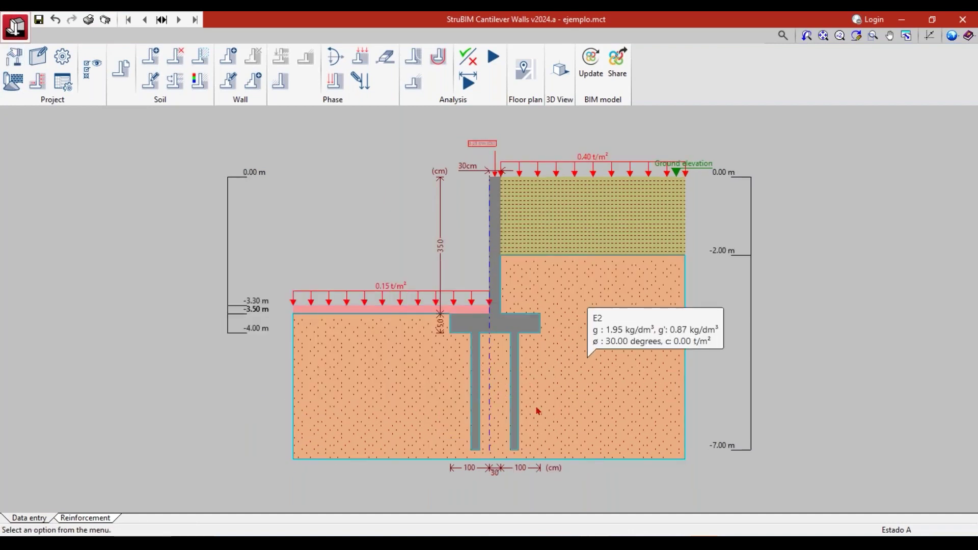
{"action": "left_click", "coordinate": [14, 57]}
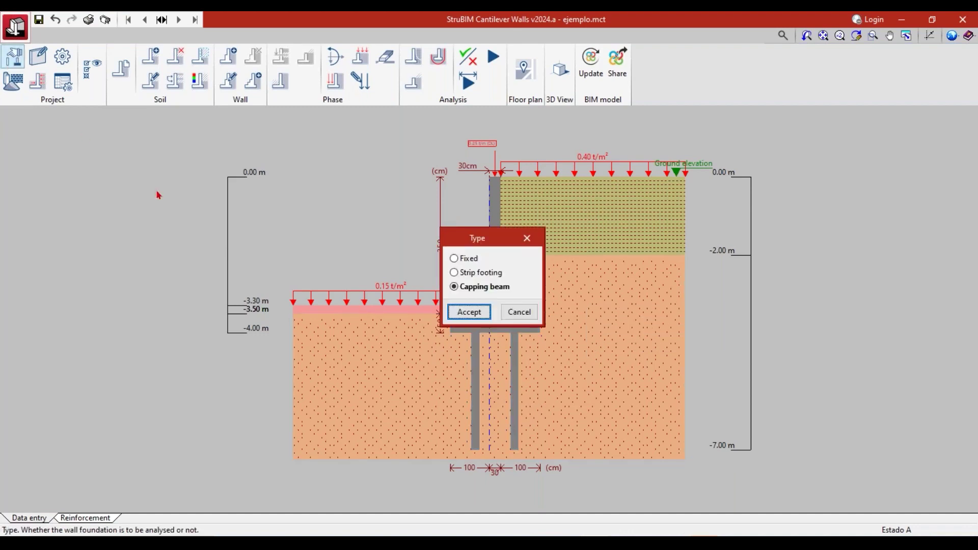
{"action": "left_click", "coordinate": [465, 274]}
{"action": "left_click", "coordinate": [466, 311]}
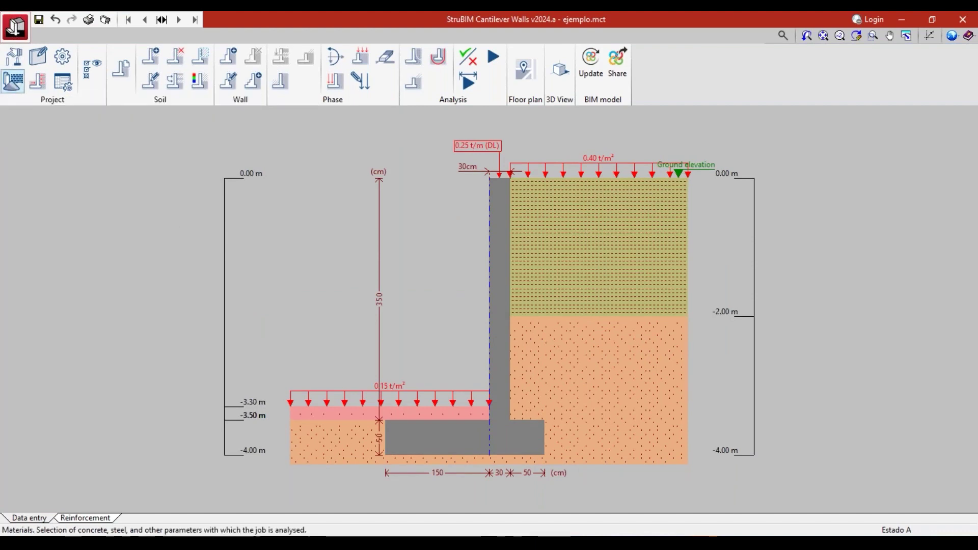
Review the wall's material settings, including concrete, steel, covers and maximum aggregate size, and accept them as they are.
{"action": "left_click", "coordinate": [13, 80]}
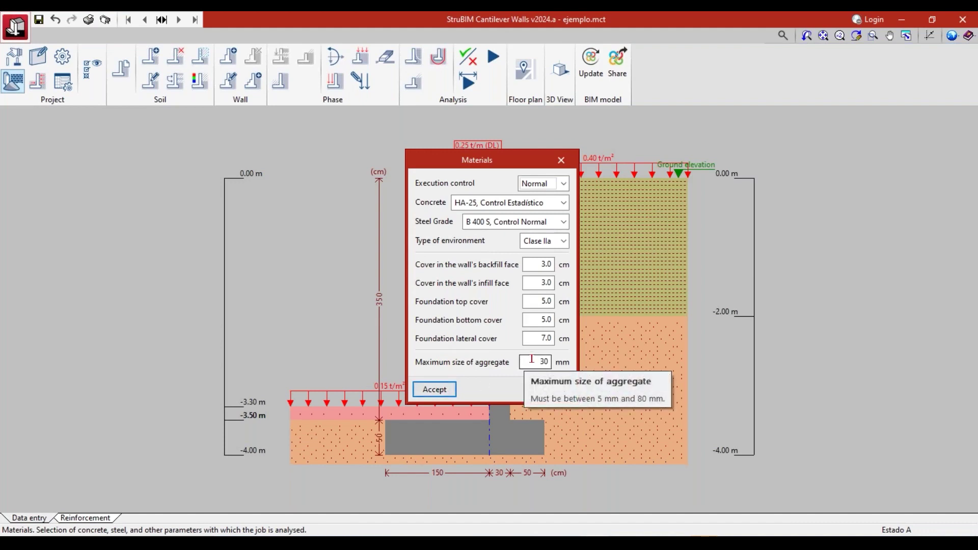
{"action": "left_click", "coordinate": [435, 390]}
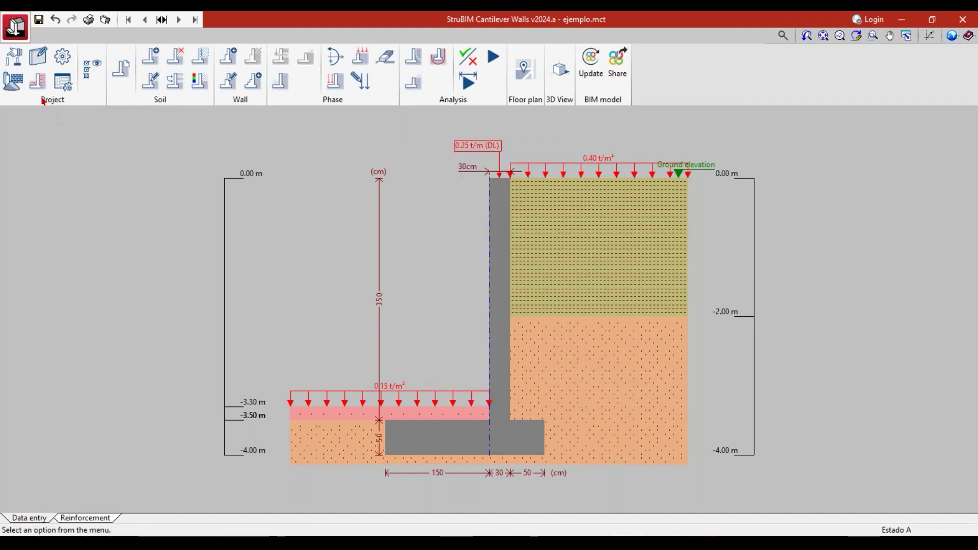
Compare the Backfill, Infill and Without level wall level options in the general data, and accept with Infill selected.
{"action": "left_click", "coordinate": [37, 56]}
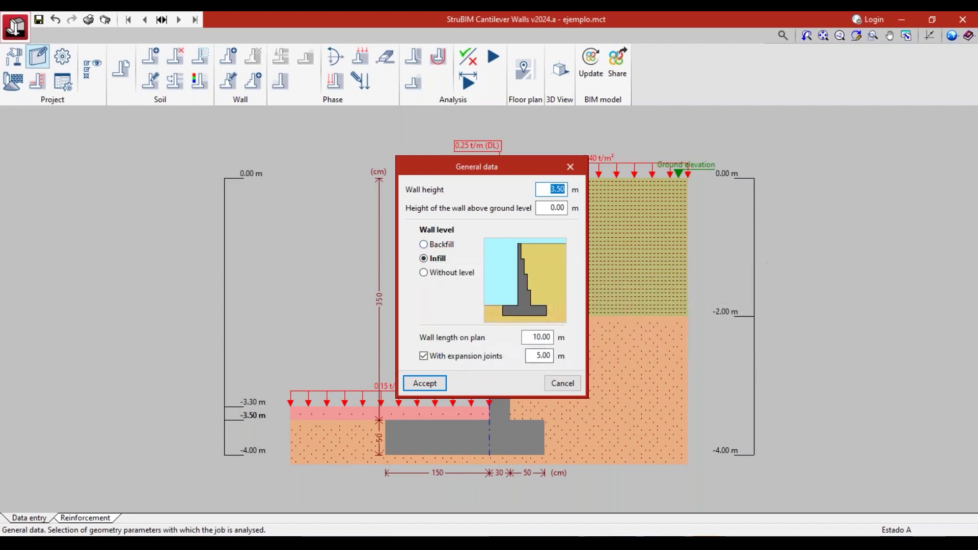
{"action": "left_click", "coordinate": [423, 245]}
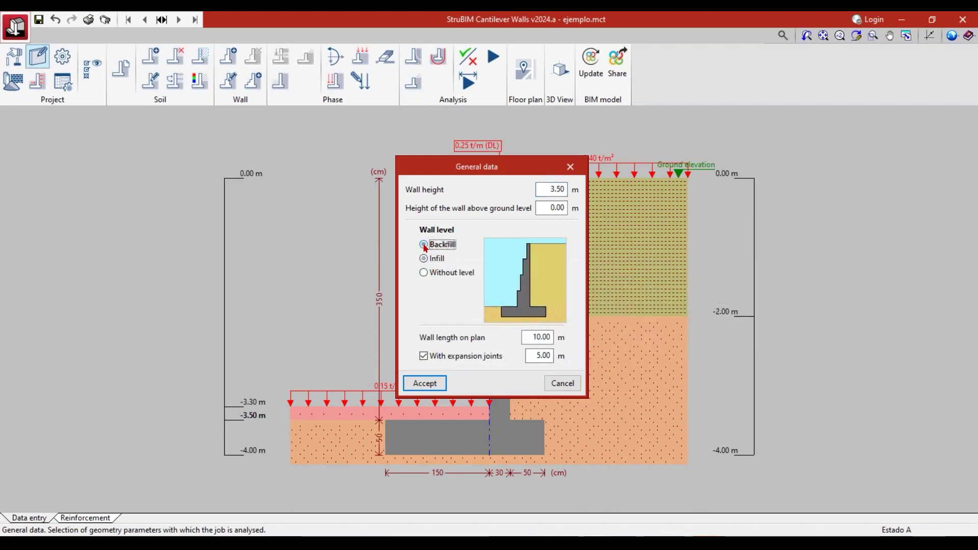
{"action": "left_click", "coordinate": [426, 259]}
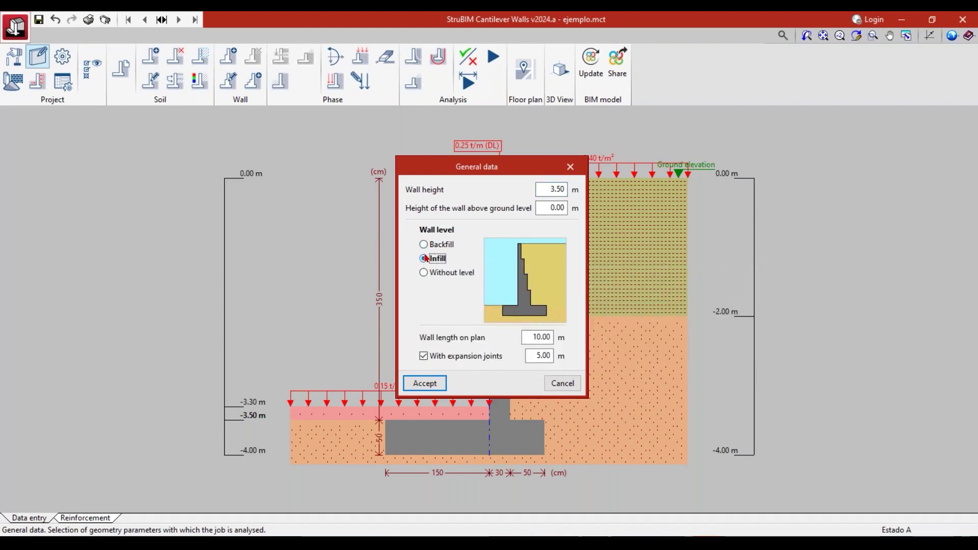
{"action": "left_click", "coordinate": [424, 273]}
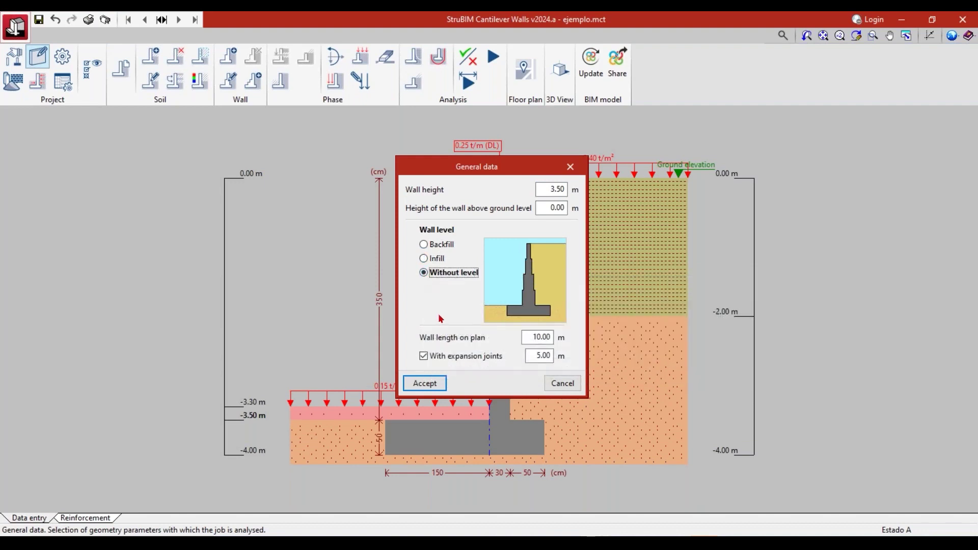
{"action": "left_click", "coordinate": [424, 259]}
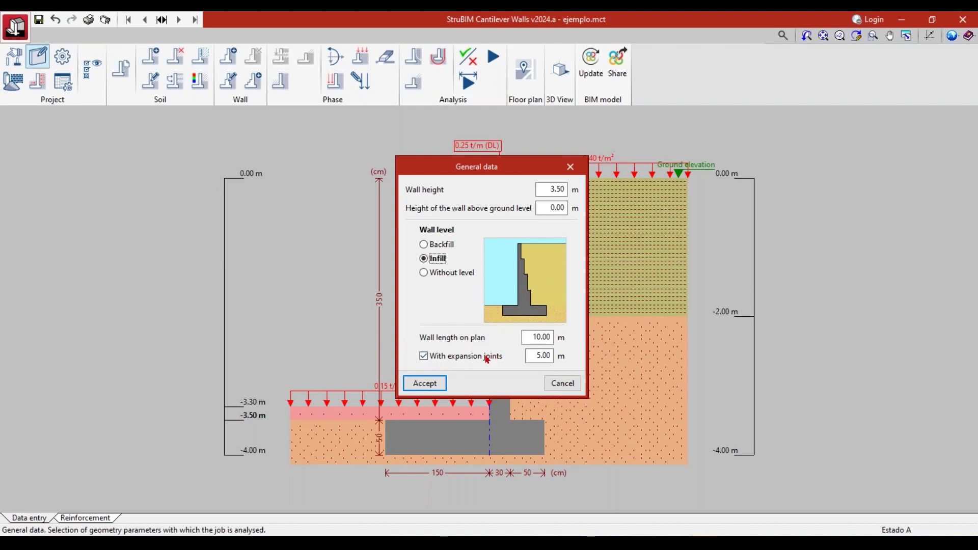
{"action": "left_click", "coordinate": [425, 384]}
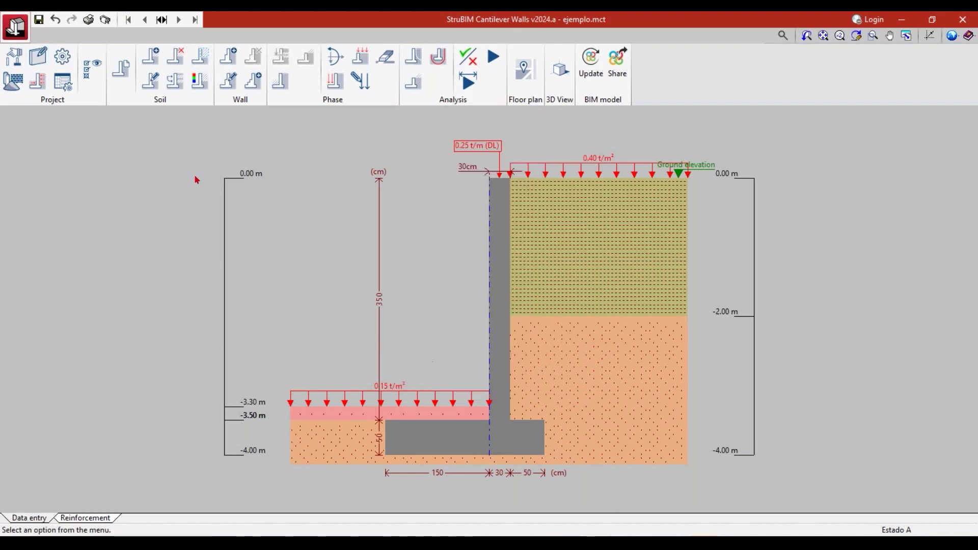
Try enabling seismic acceleration in the wall's load settings, disable it again and close the settings.
{"action": "left_click", "coordinate": [43, 86]}
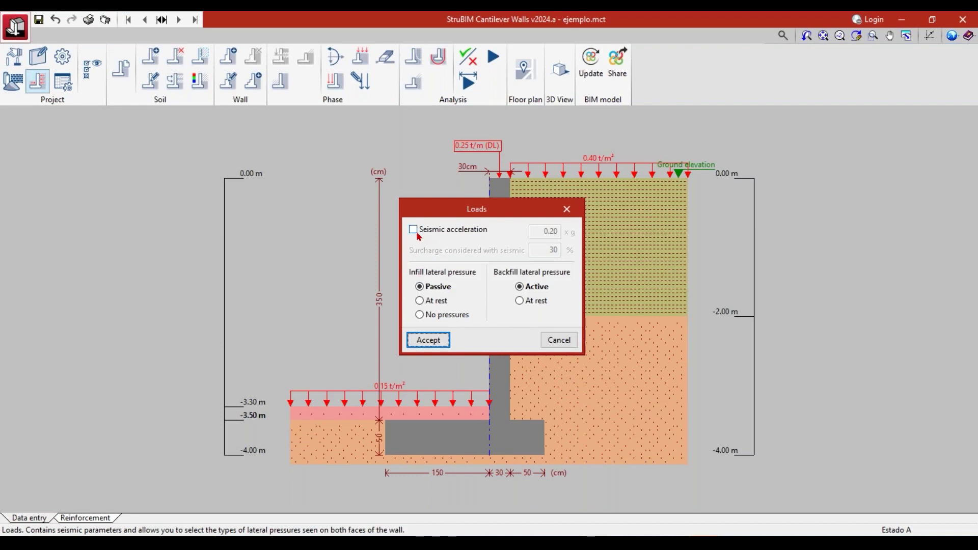
{"action": "mouse_move", "coordinate": [415, 233]}
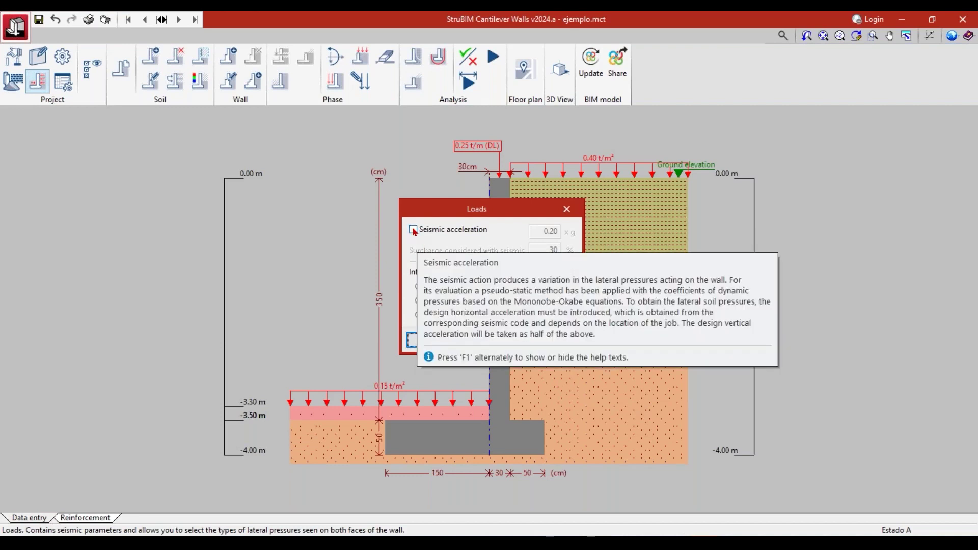
{"action": "left_click", "coordinate": [413, 229]}
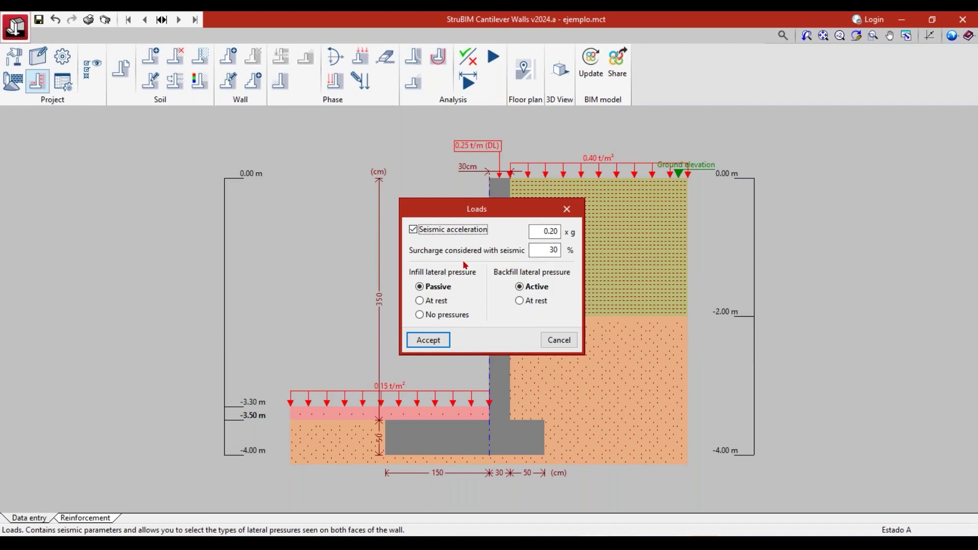
{"action": "left_click", "coordinate": [412, 230]}
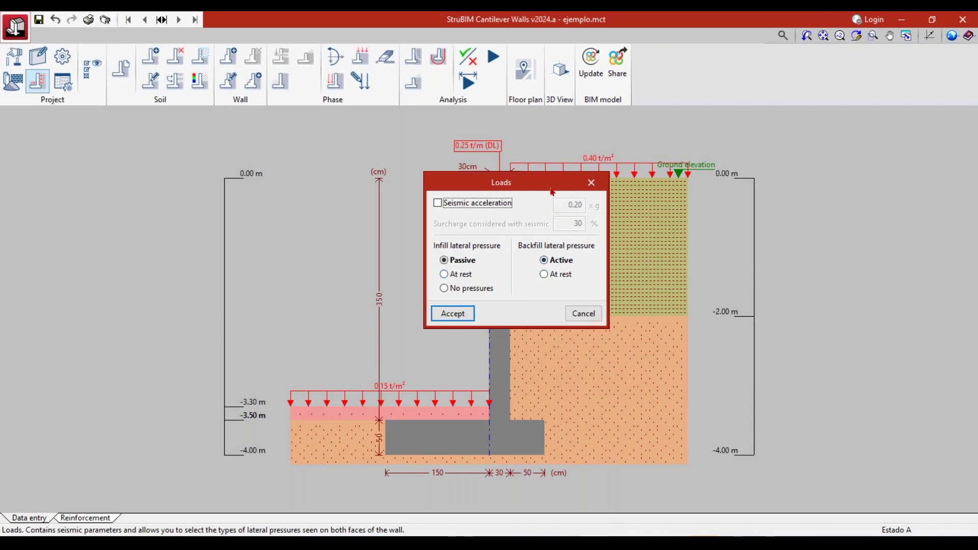
{"action": "left_click", "coordinate": [591, 182]}
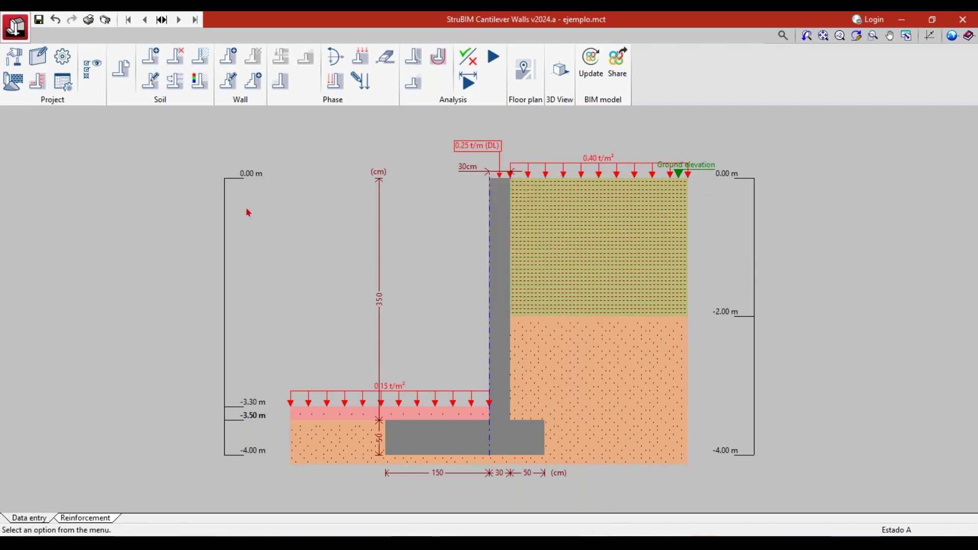
Import the CTE DB-SE C (Spain) safety factors for sliding, overturning and critical slip circle into the analysis options.
{"action": "left_click", "coordinate": [62, 57]}
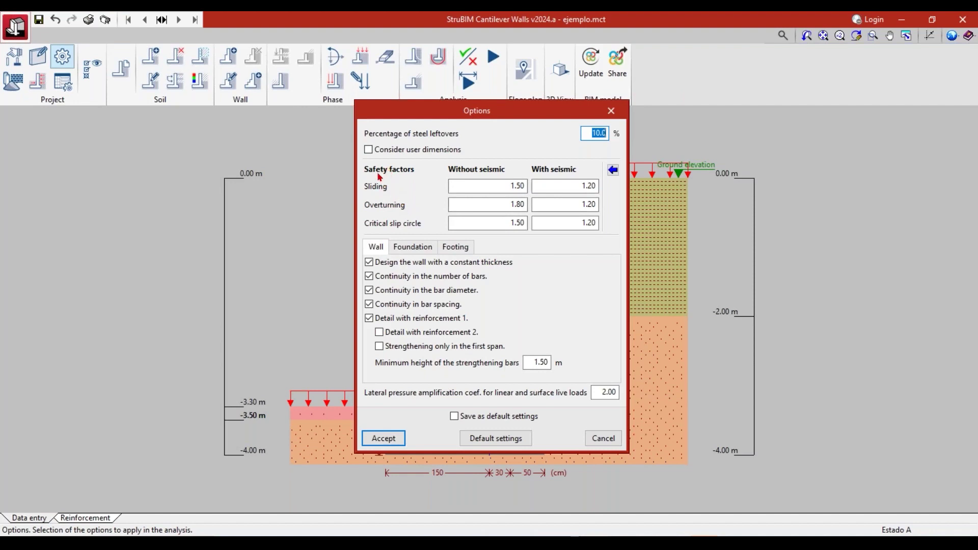
{"action": "left_click", "coordinate": [613, 171]}
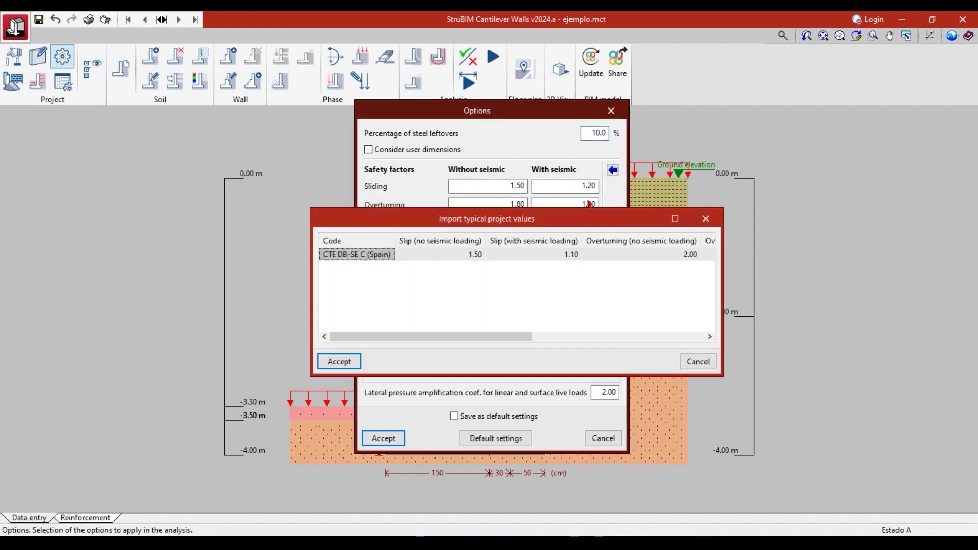
{"action": "left_click_drag", "start_coordinate": [722, 300], "coordinate": [970, 300]}
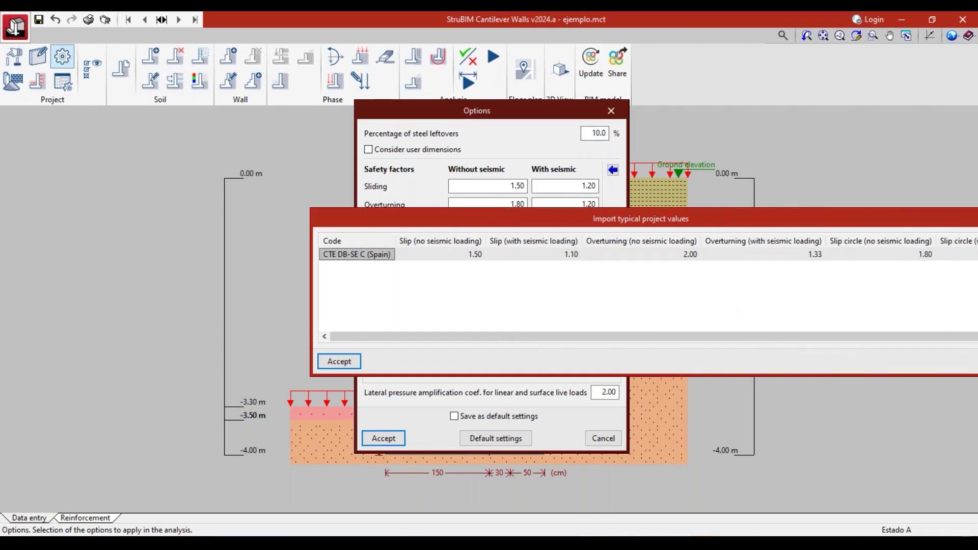
{"action": "left_click_drag", "start_coordinate": [798, 225], "coordinate": [515, 163]}
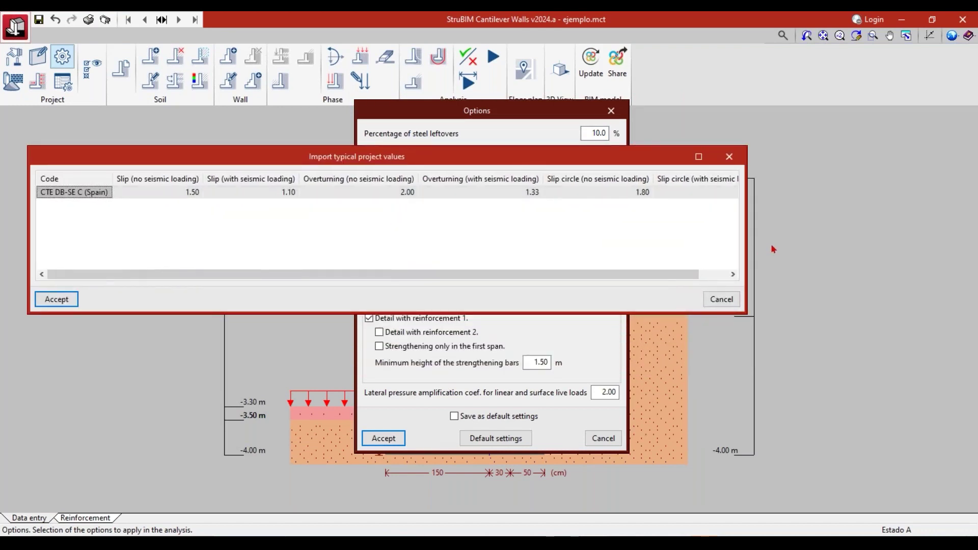
{"action": "left_click_drag", "start_coordinate": [745, 236], "coordinate": [908, 230]}
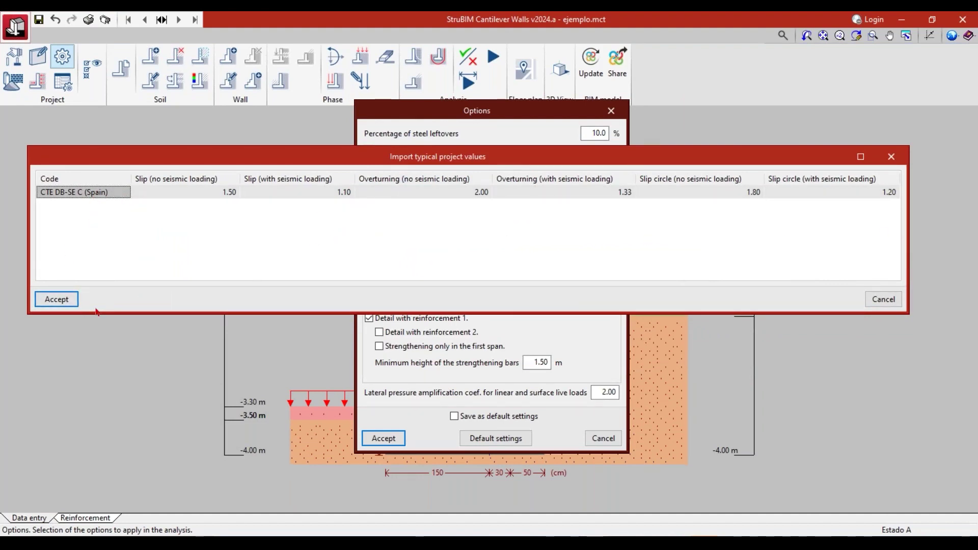
{"action": "left_click", "coordinate": [61, 300]}
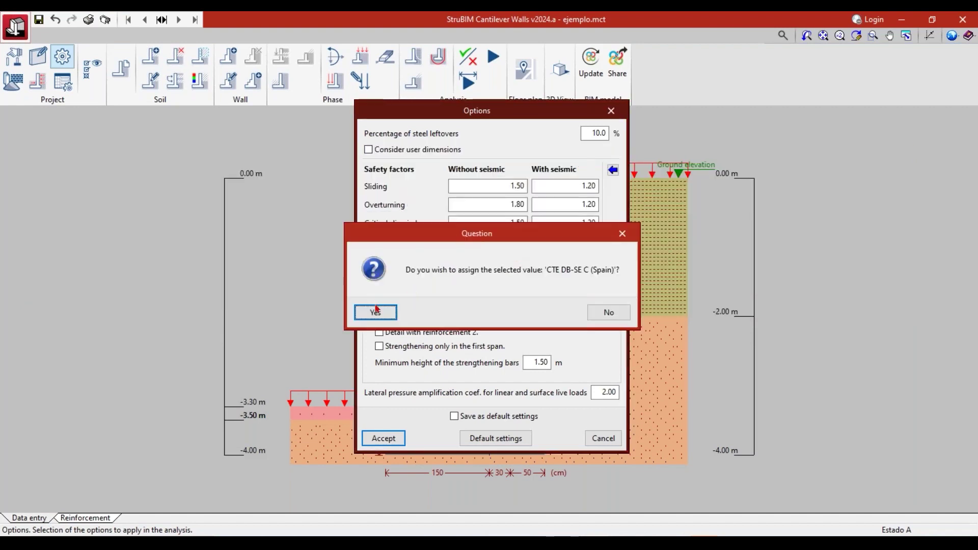
{"action": "left_click", "coordinate": [375, 311]}
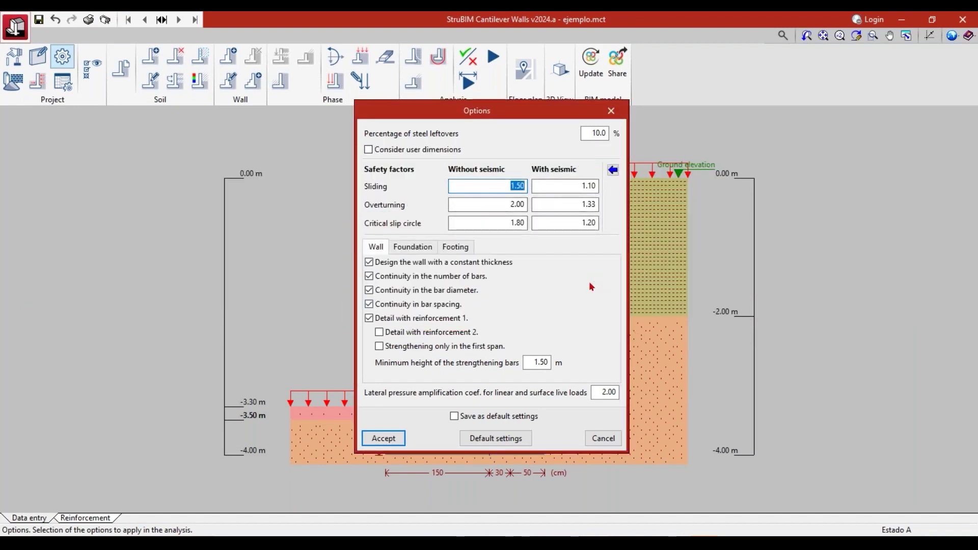
Review the foundation and footing design options and accept the analysis options.
{"action": "left_click", "coordinate": [402, 247]}
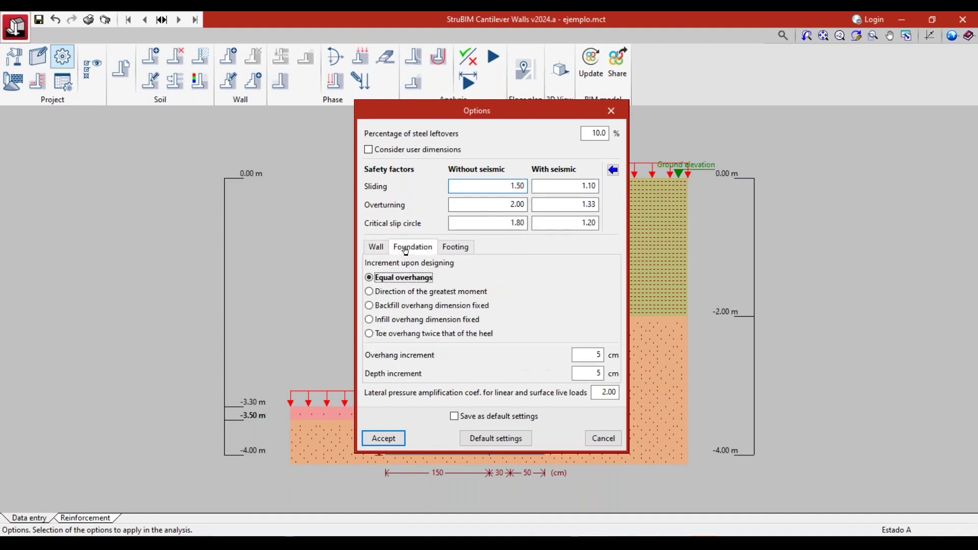
{"action": "left_click", "coordinate": [461, 248]}
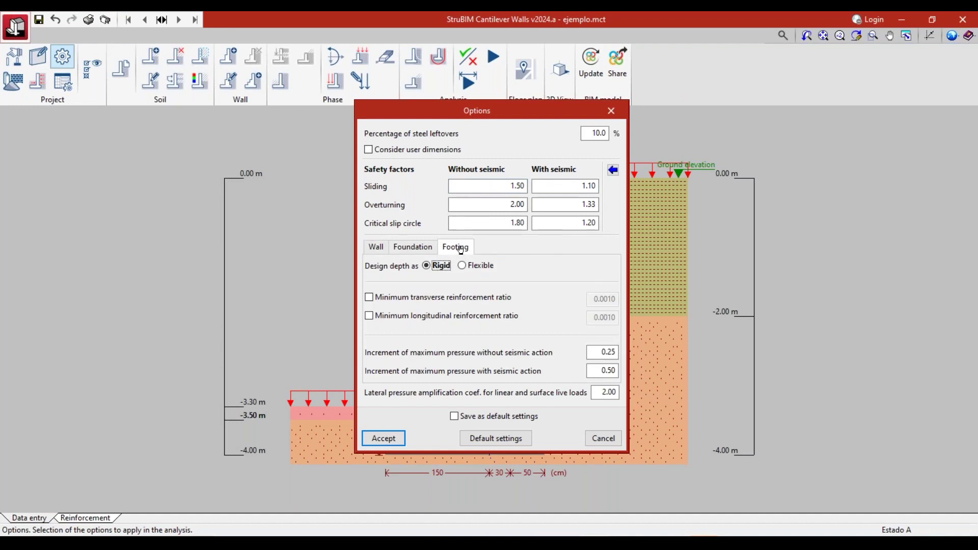
{"action": "left_click", "coordinate": [386, 437]}
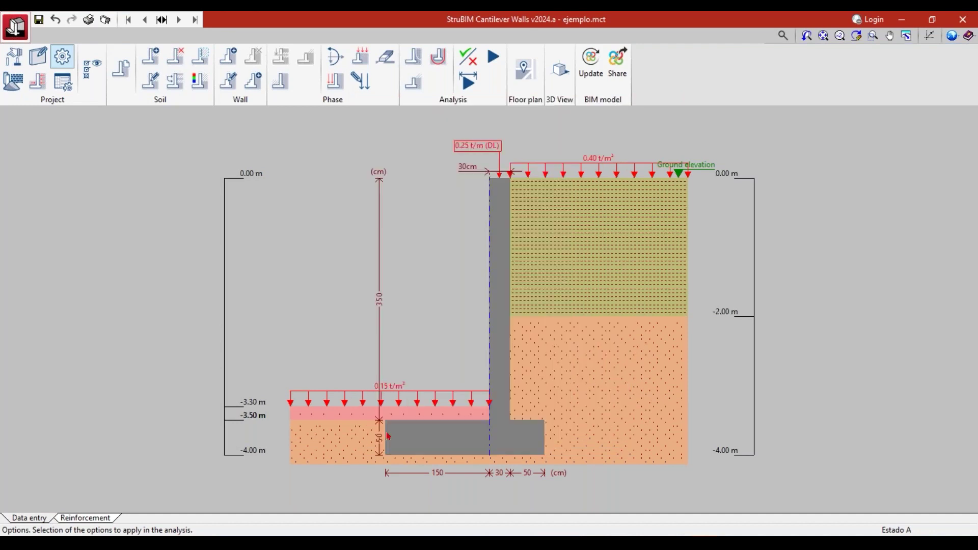
Examine the reinforcement tables, including the vertical backfill face bar list and the blank new table, and check the dimension display options.
{"action": "left_click", "coordinate": [63, 80]}
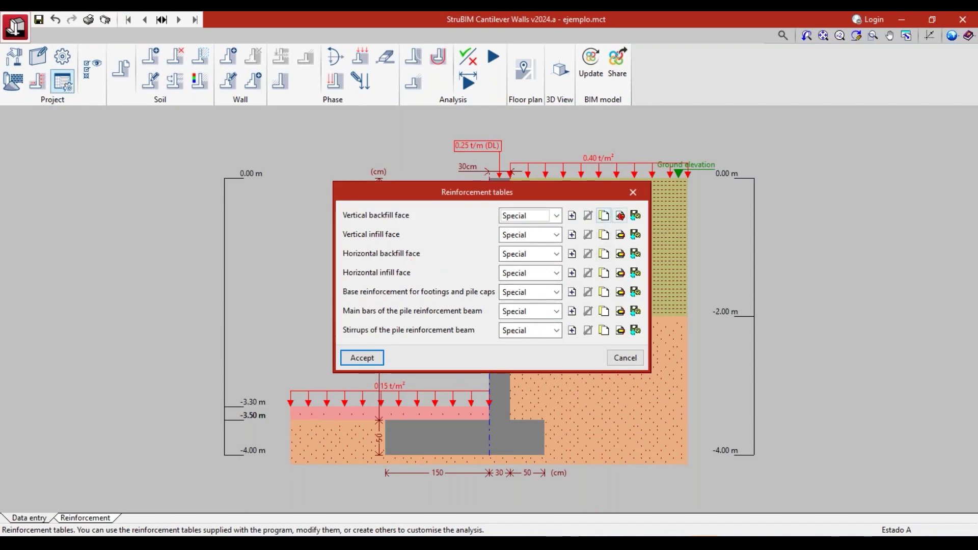
{"action": "left_click", "coordinate": [621, 216]}
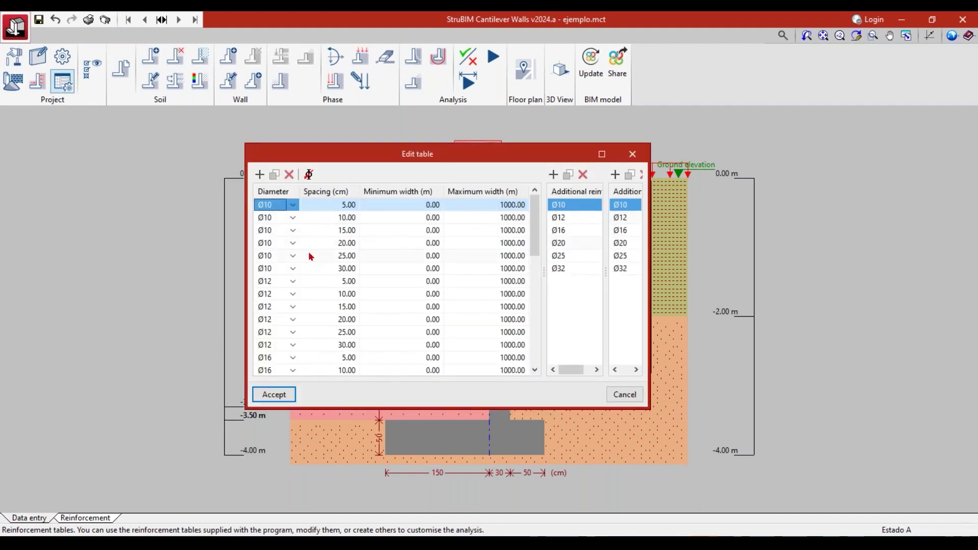
{"action": "scroll", "coordinate": [341, 260], "scroll_direction": "down", "scroll_amount": 6}
{"action": "scroll", "coordinate": [341, 264], "scroll_direction": "down", "scroll_amount": 2}
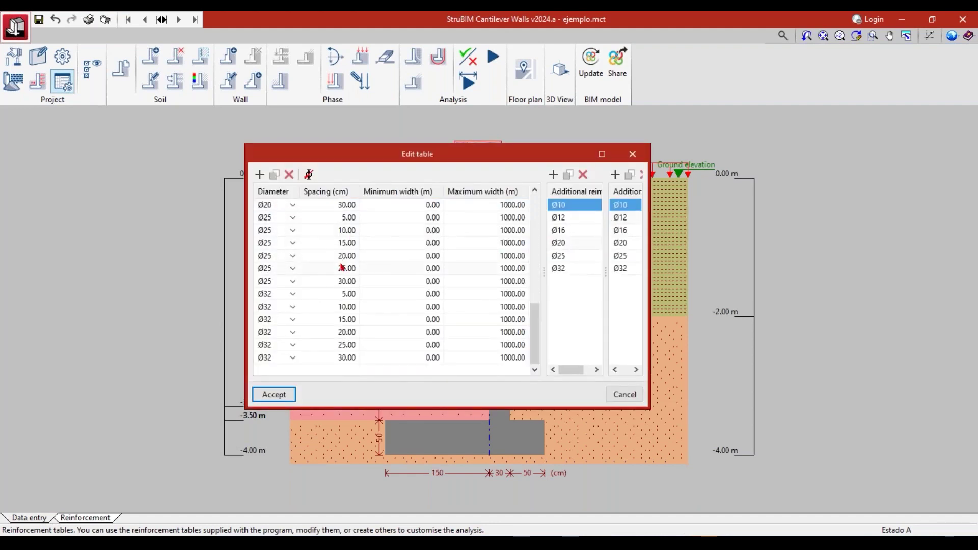
{"action": "left_click", "coordinate": [632, 154]}
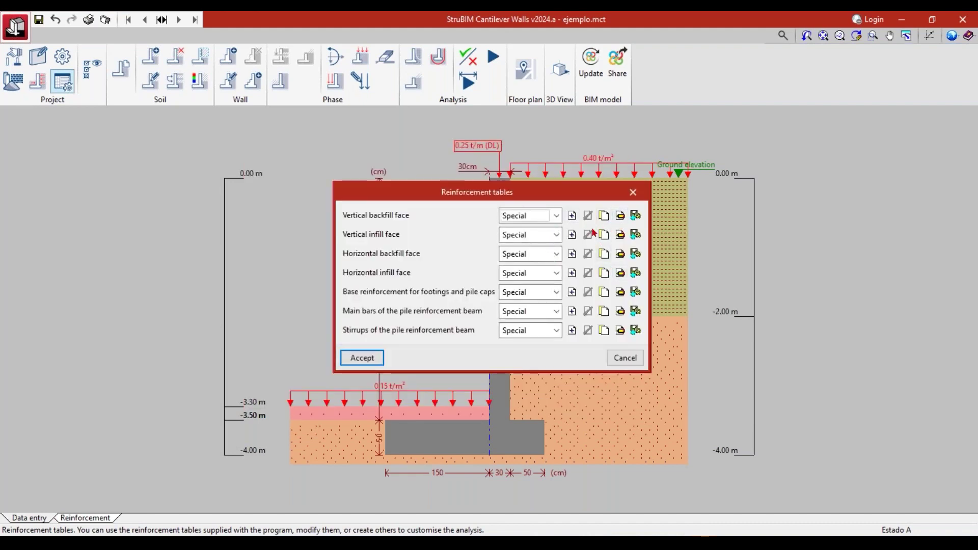
{"action": "left_click", "coordinate": [571, 216]}
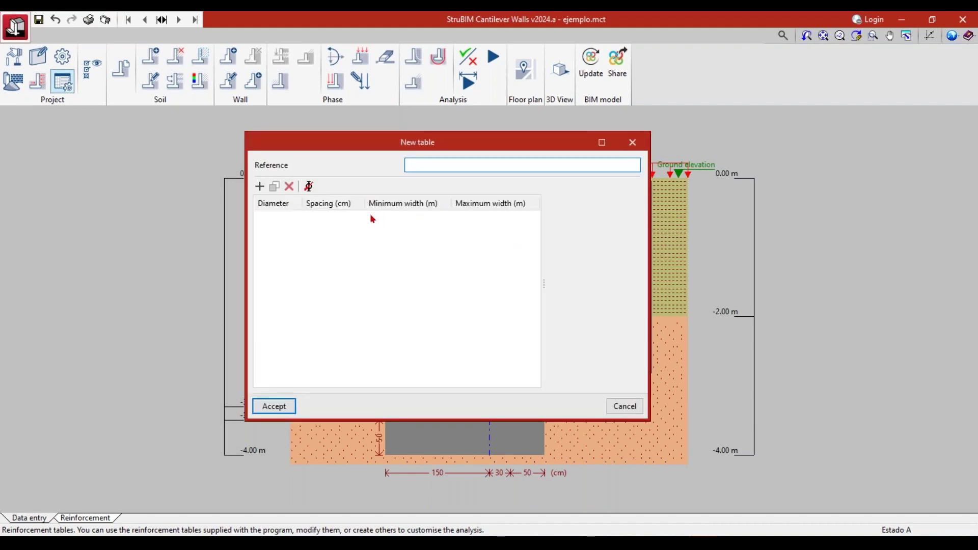
{"action": "left_click", "coordinate": [632, 143]}
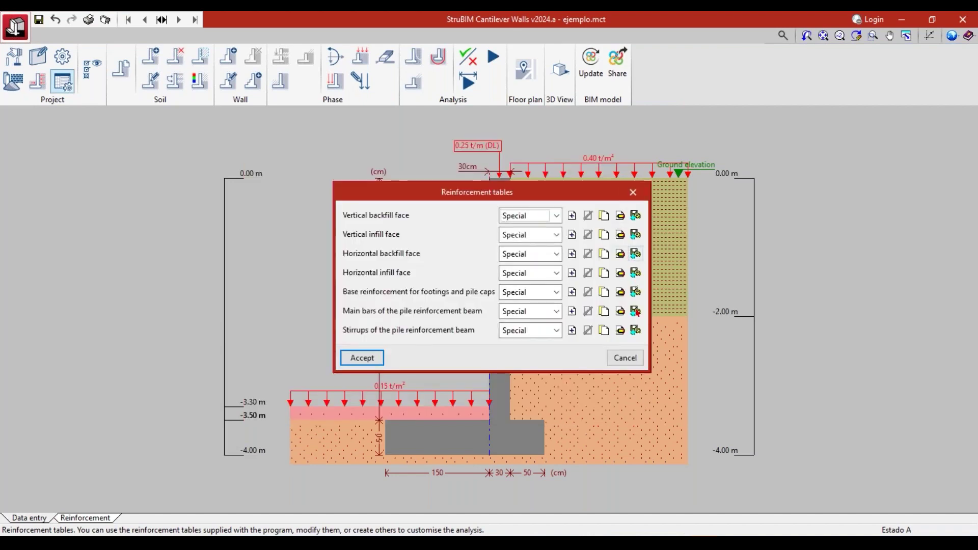
{"action": "left_click", "coordinate": [626, 358]}
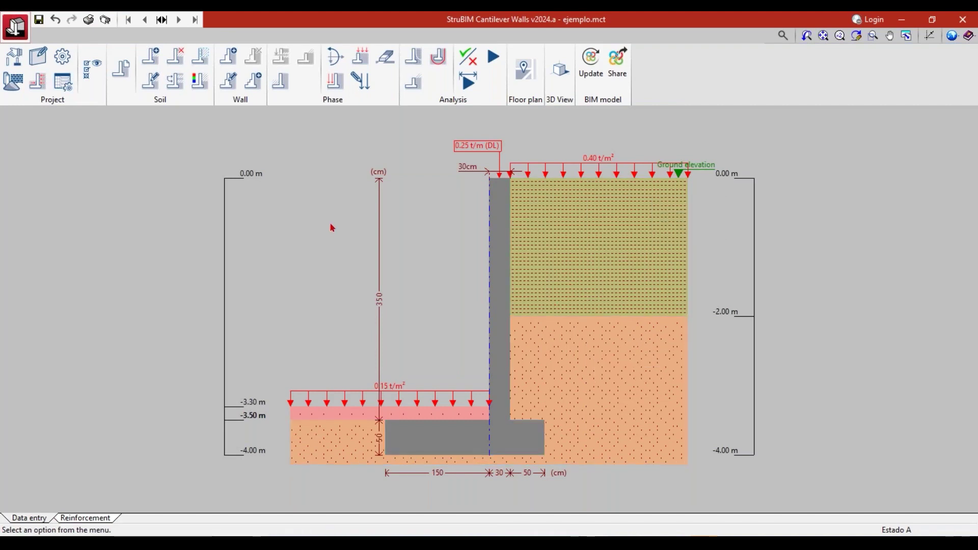
{"action": "left_click", "coordinate": [92, 69]}
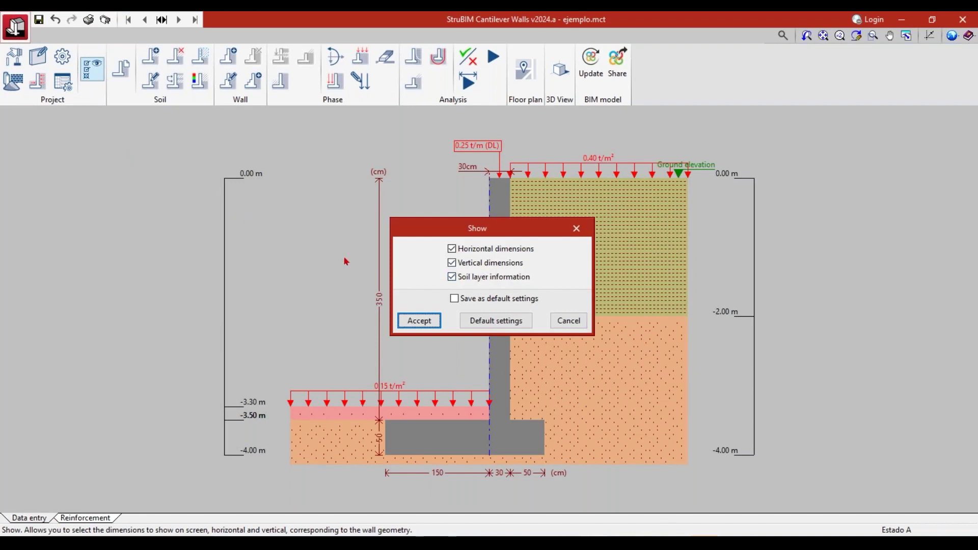
{"action": "left_click", "coordinate": [577, 230]}
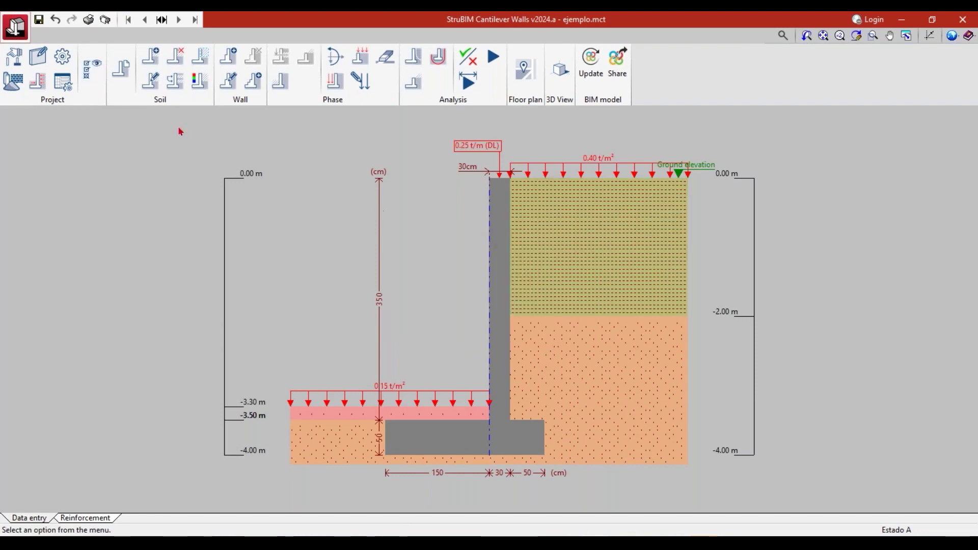
Try enabling the rock depth in the soil's general data, disable it again and accept.
{"action": "left_click", "coordinate": [125, 75]}
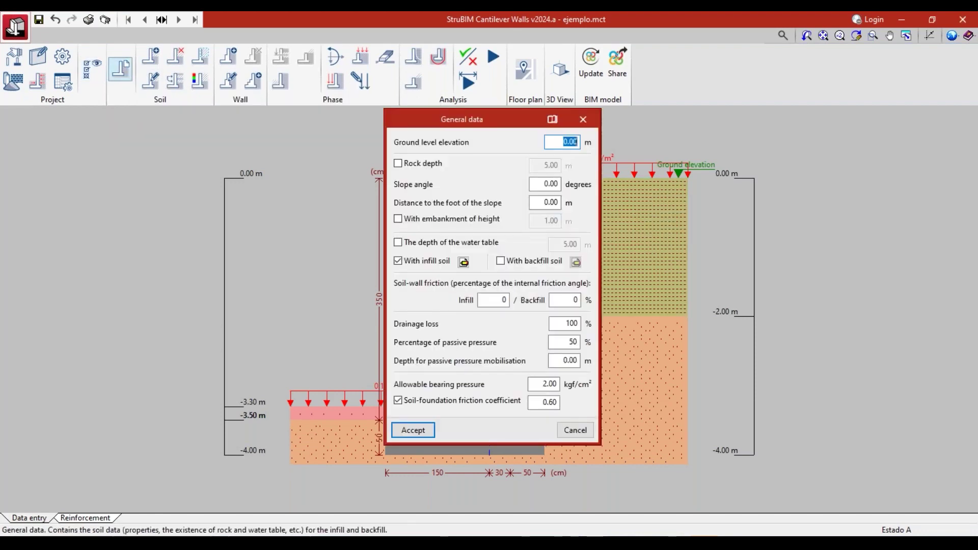
{"action": "mouse_move", "coordinate": [417, 327]}
{"action": "mouse_move", "coordinate": [426, 166]}
{"action": "left_click", "coordinate": [418, 164]}
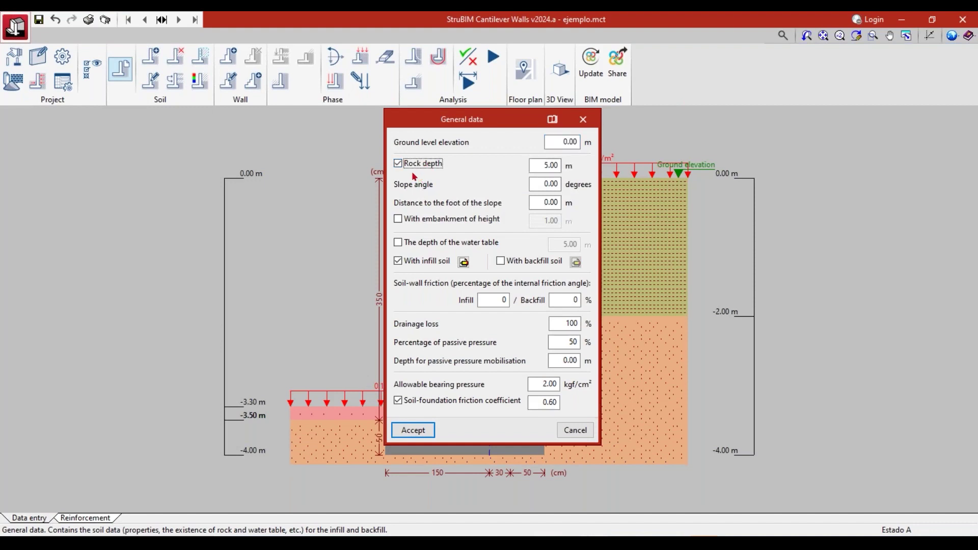
{"action": "left_click", "coordinate": [399, 164]}
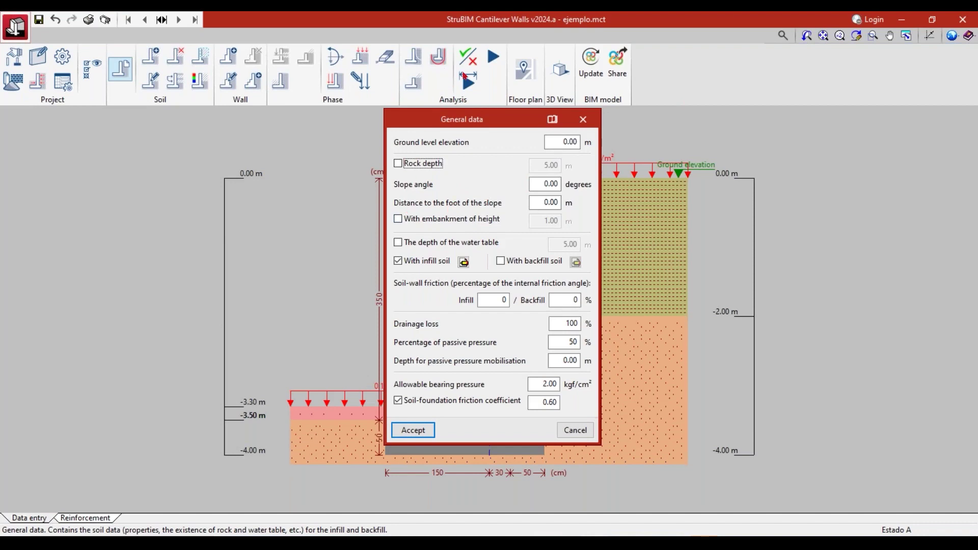
{"action": "left_click", "coordinate": [399, 166]}
{"action": "left_click", "coordinate": [398, 165]}
{"action": "left_click", "coordinate": [412, 430]}
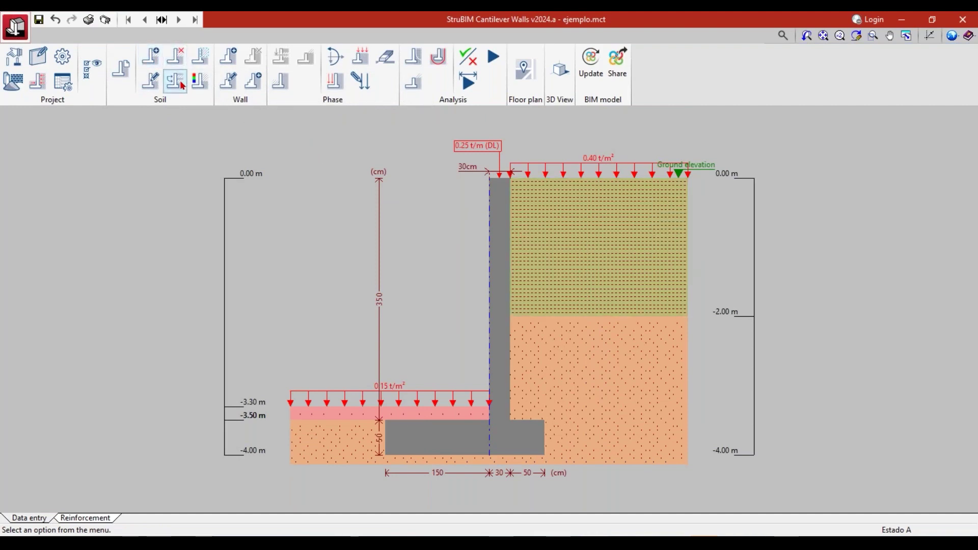
Inspect the upper backfill soil layer's unit weights, internal friction angle and cohesion without editing them.
{"action": "left_click", "coordinate": [150, 81]}
{"action": "left_click", "coordinate": [582, 232]}
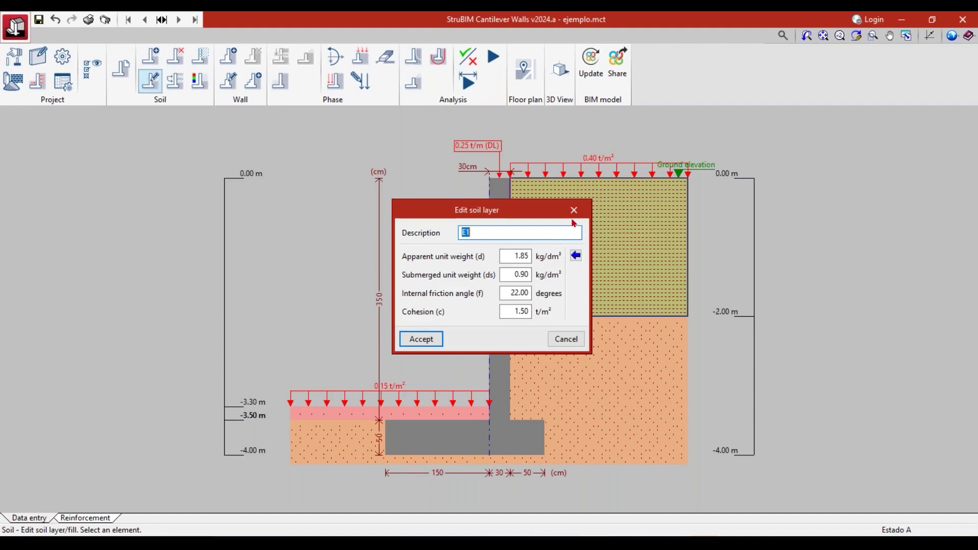
{"action": "left_click", "coordinate": [573, 213]}
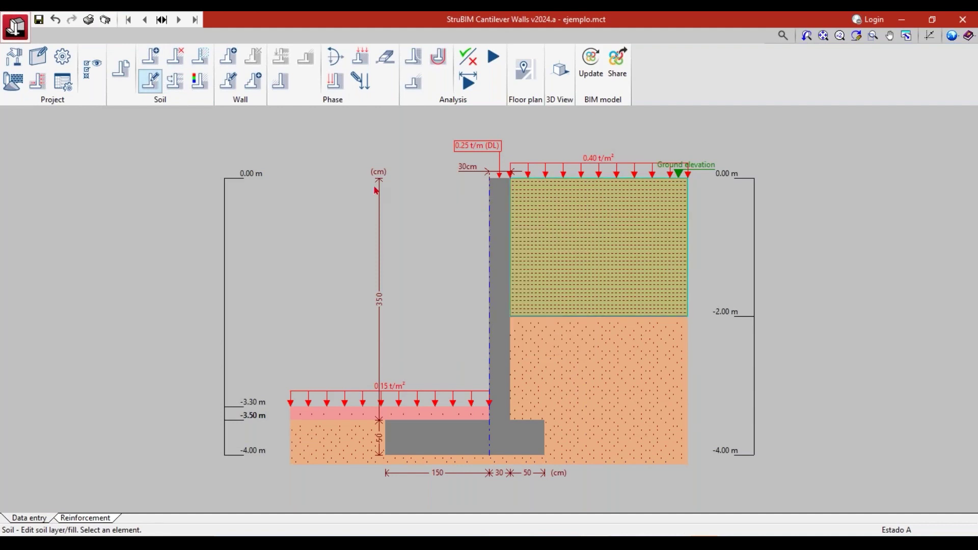
View the available hatching patterns for the upper soil layer and the infill without changing either one.
{"action": "left_click", "coordinate": [201, 61]}
{"action": "left_click", "coordinate": [603, 262]}
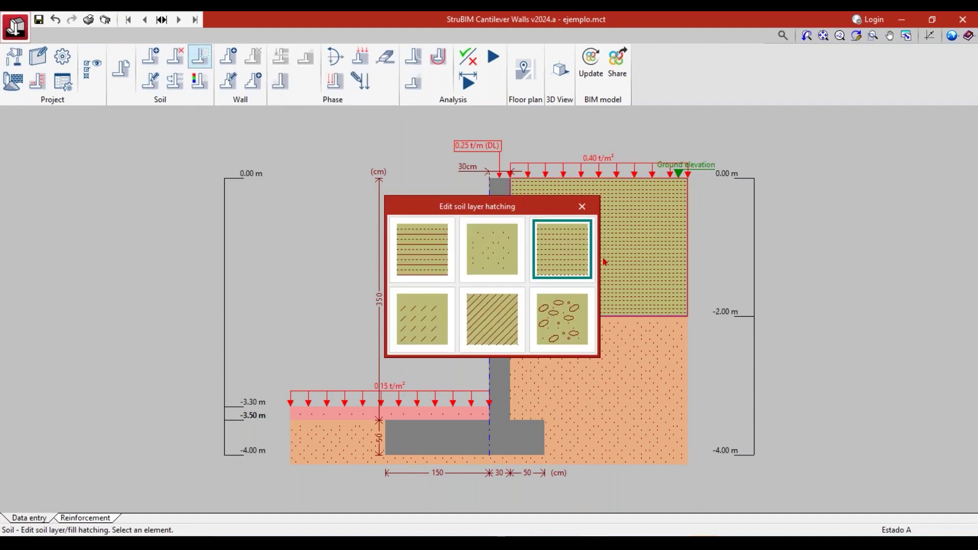
{"action": "left_click", "coordinate": [583, 211]}
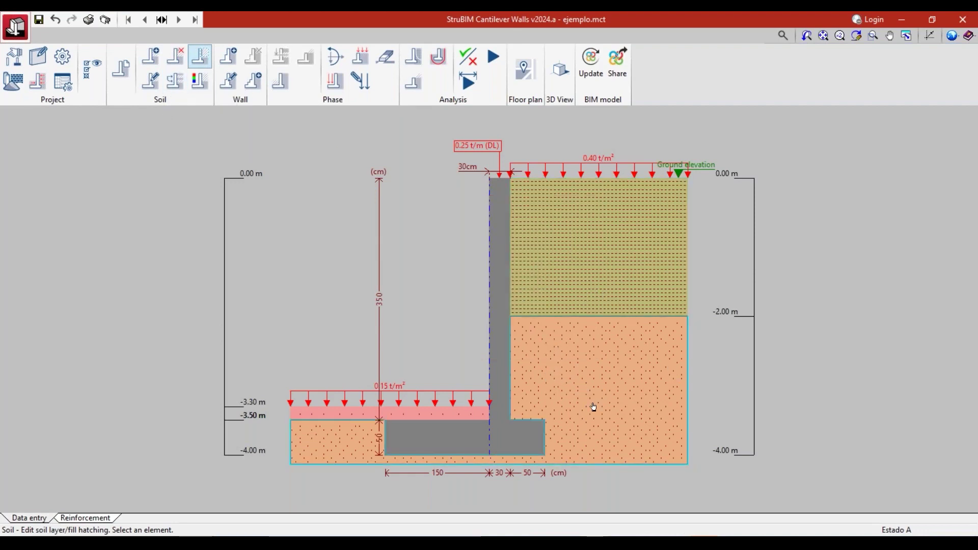
{"action": "left_click", "coordinate": [350, 414]}
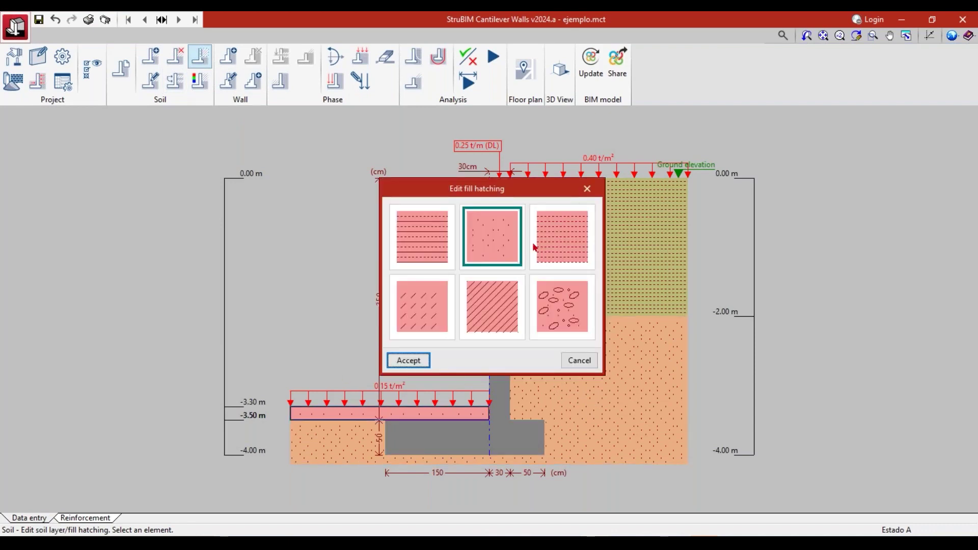
{"action": "left_click", "coordinate": [587, 190]}
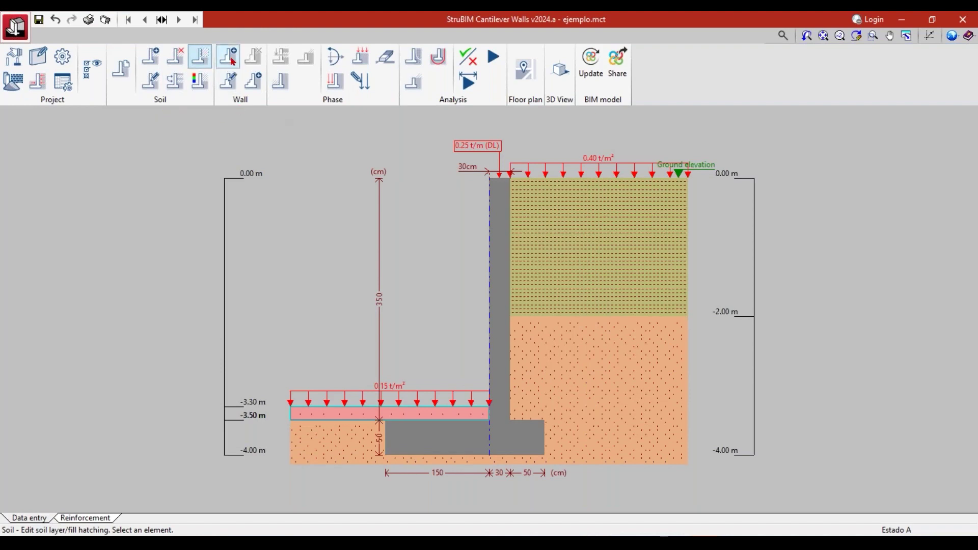
Check the wall span's top and bottom thickness and accept them as they are.
{"action": "left_click", "coordinate": [228, 80]}
{"action": "left_click", "coordinate": [504, 274]}
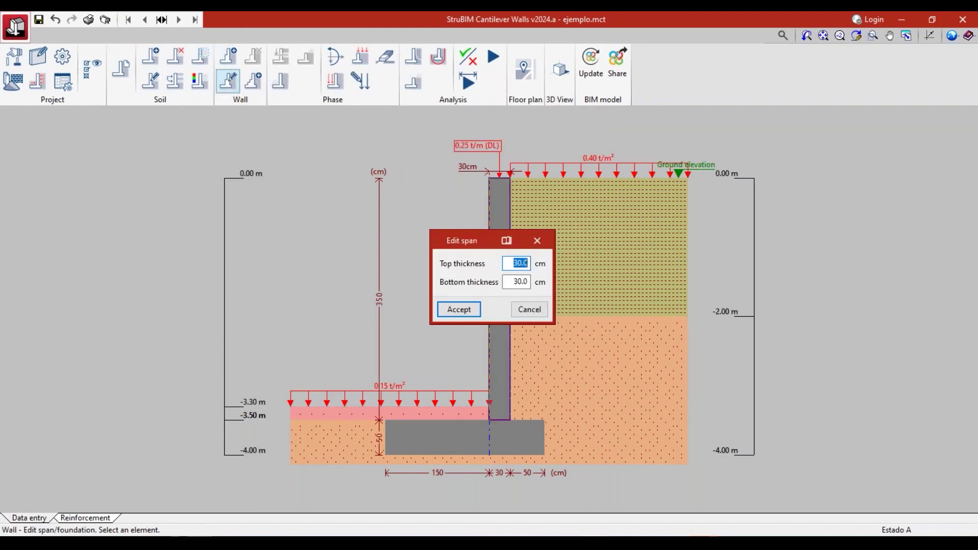
{"action": "left_click", "coordinate": [465, 309]}
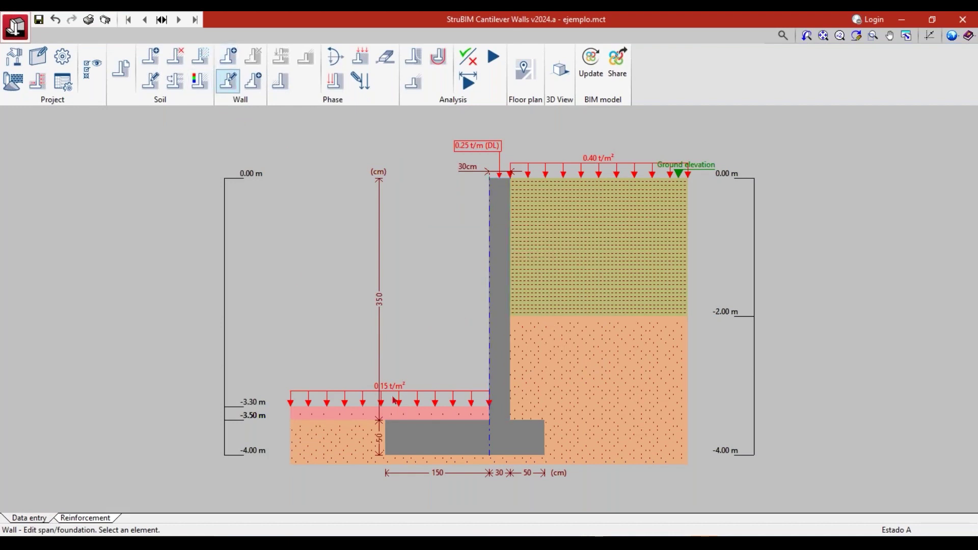
Add a wall-extension shear key 30 cm deep to the wall's foundation.
{"action": "left_click", "coordinate": [464, 443]}
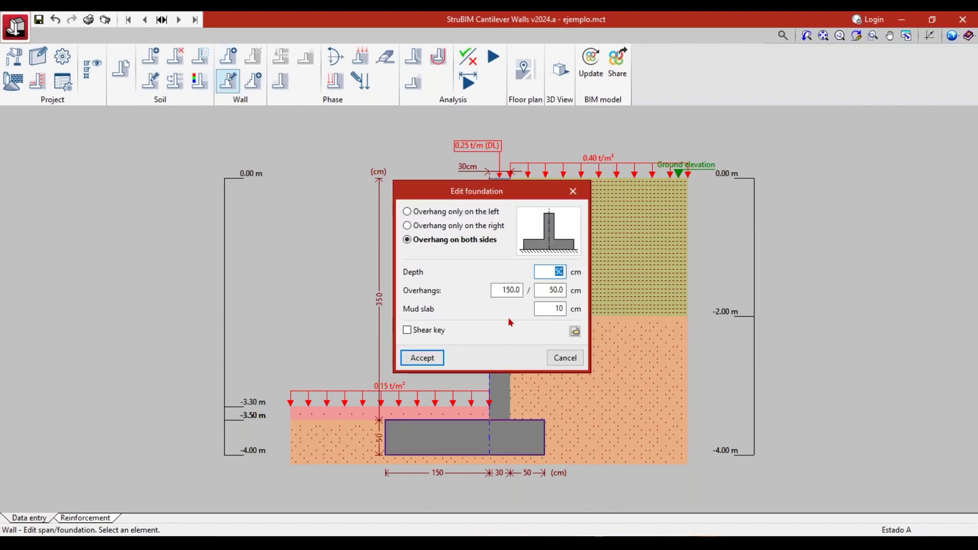
{"action": "left_click", "coordinate": [408, 330]}
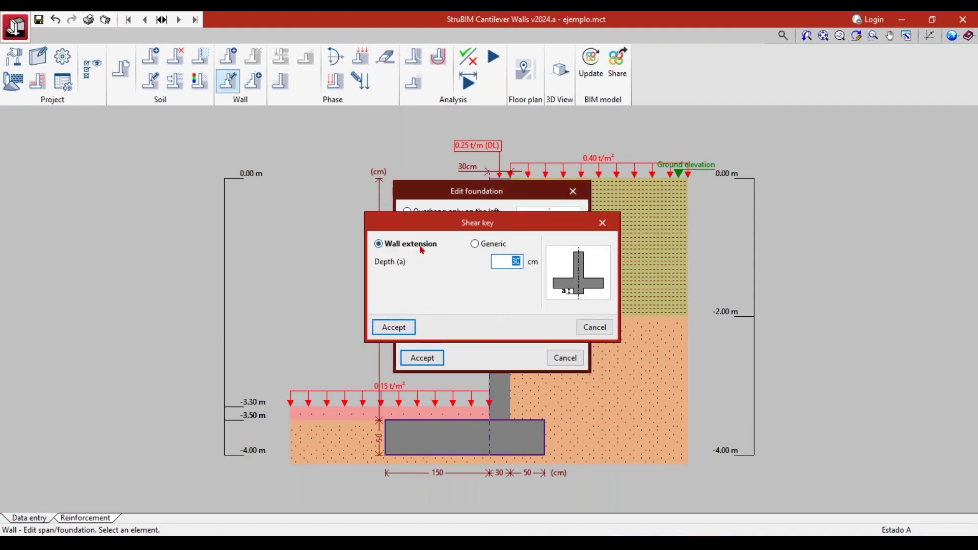
{"action": "left_click", "coordinate": [400, 331]}
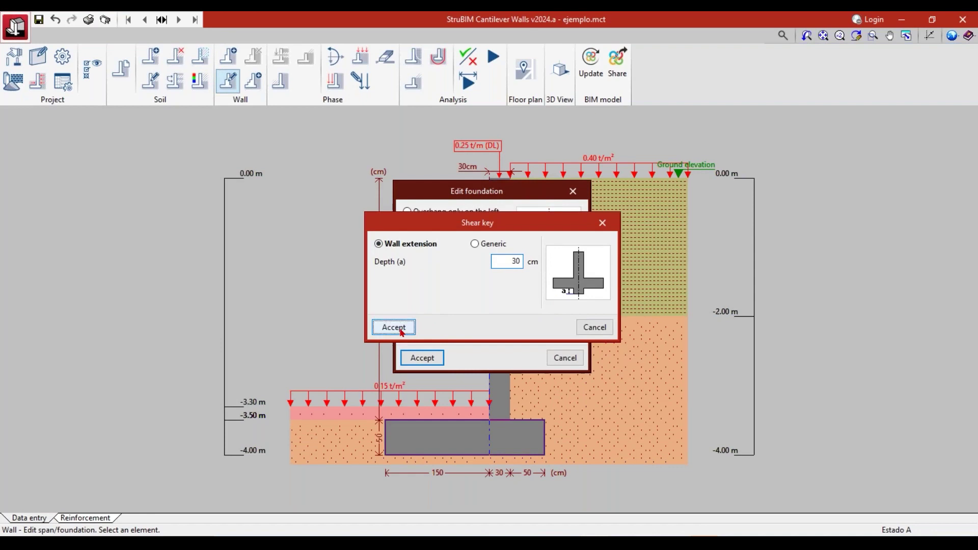
{"action": "left_click", "coordinate": [431, 358]}
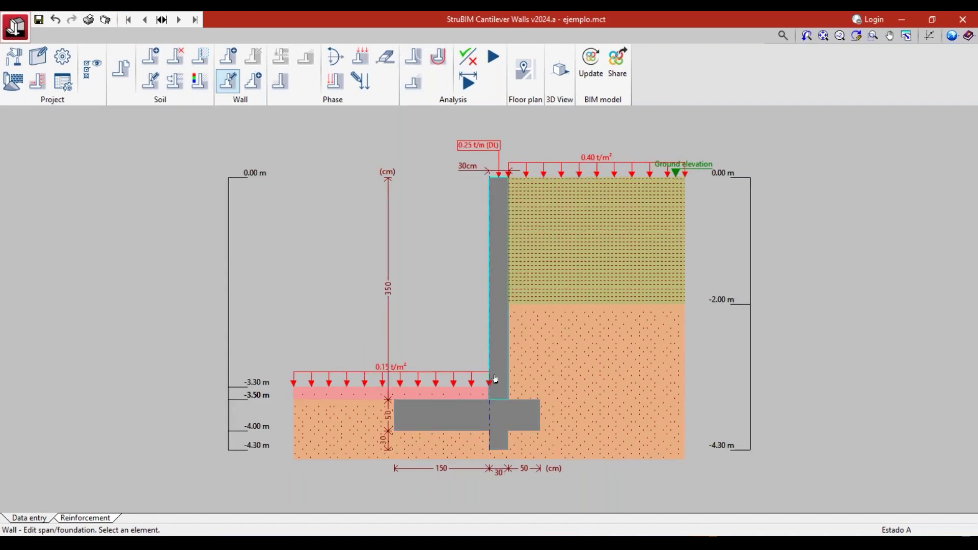
Change the foundation's shear key to Generic with 30 cm depth, 40 cm width and -30 cm distance to the wall axis.
{"action": "left_click", "coordinate": [503, 450]}
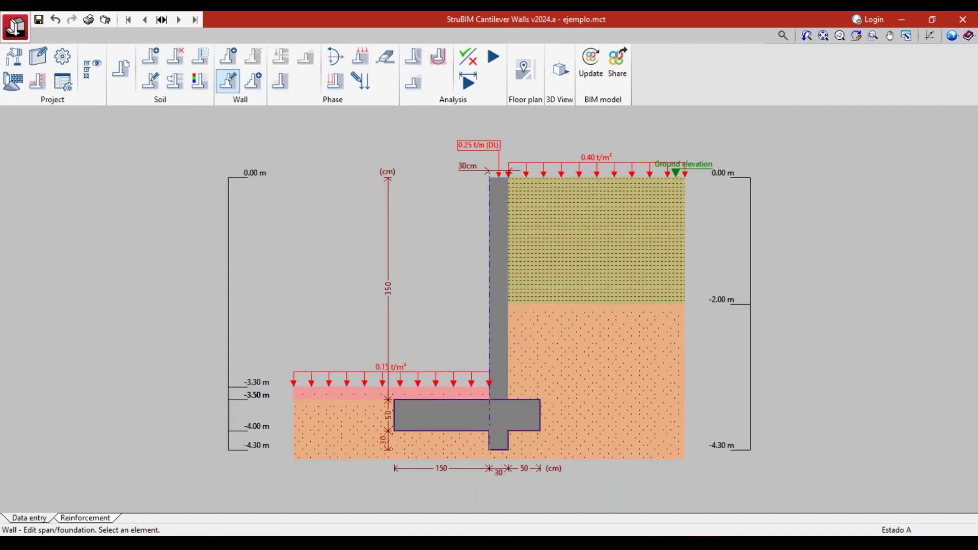
{"action": "left_click", "coordinate": [574, 331]}
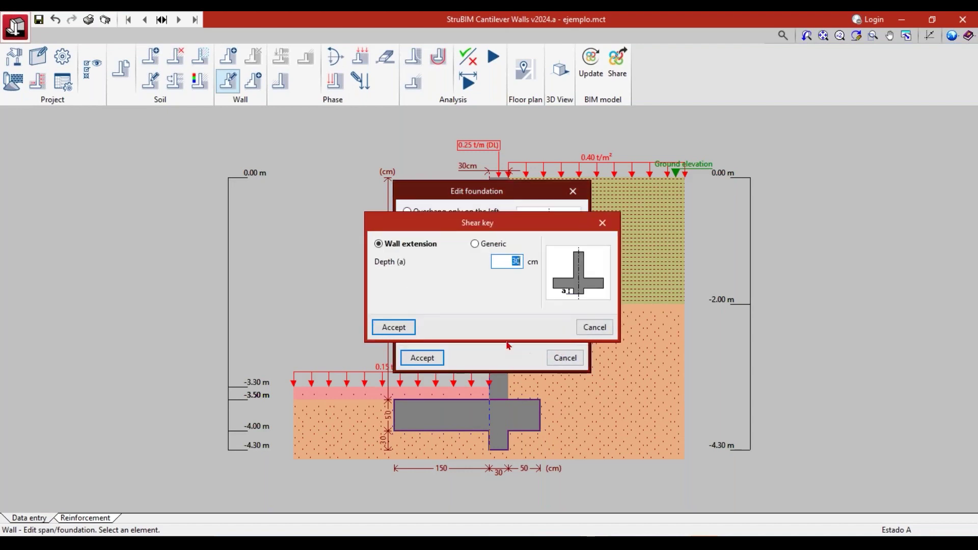
{"action": "double_click", "coordinate": [511, 261]}
{"action": "left_click", "coordinate": [474, 244]}
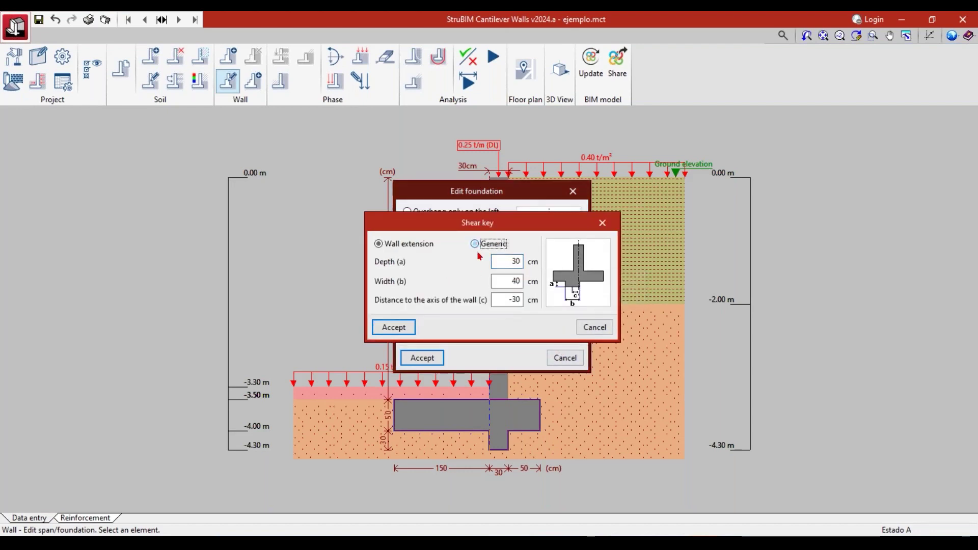
{"action": "double_click", "coordinate": [511, 299]}
{"action": "left_click", "coordinate": [399, 331]}
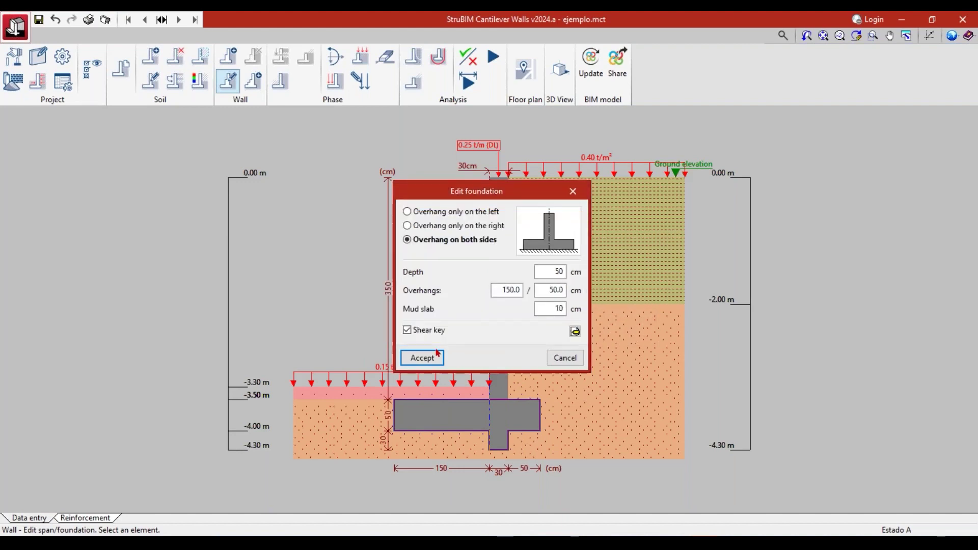
{"action": "left_click", "coordinate": [425, 357]}
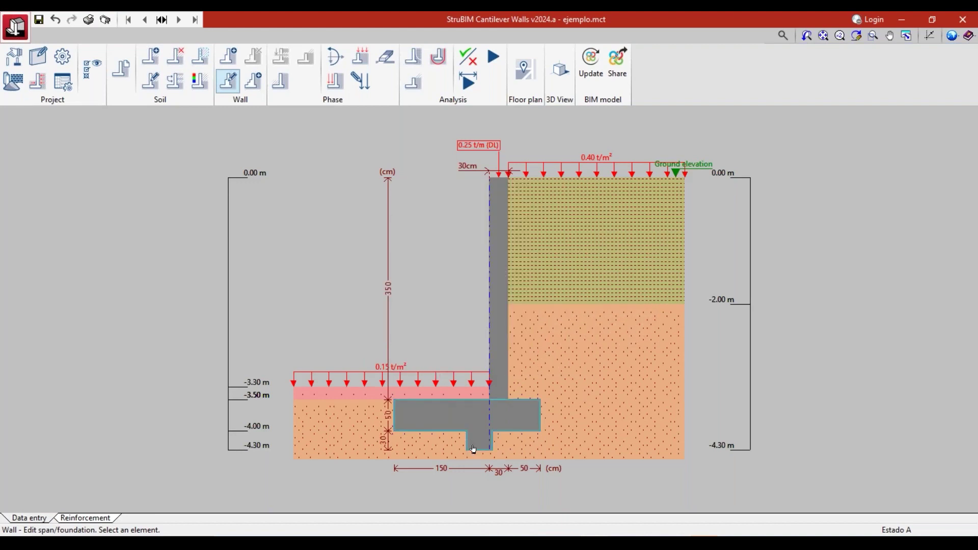
Set the generic shear key's distance to the wall axis to 30 cm.
{"action": "left_click", "coordinate": [470, 432]}
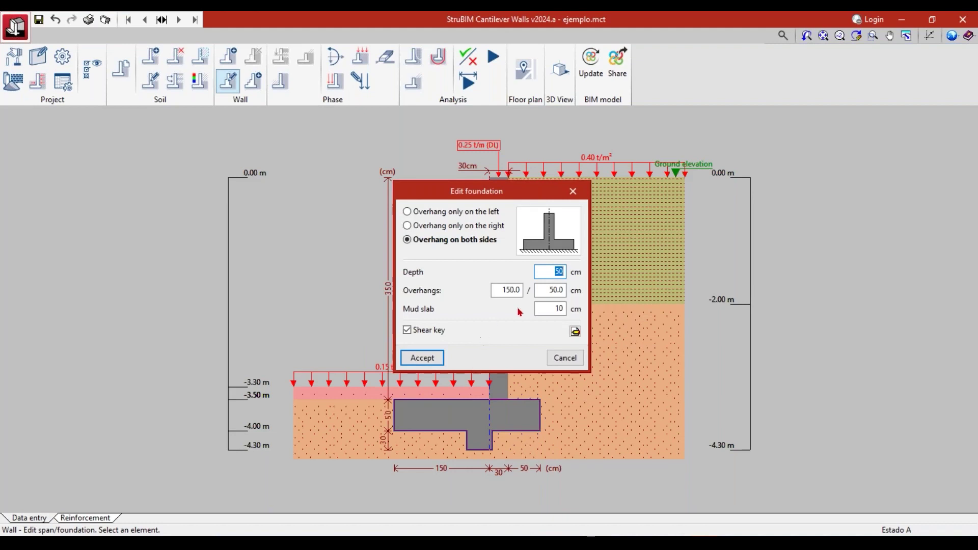
{"action": "left_click", "coordinate": [574, 332]}
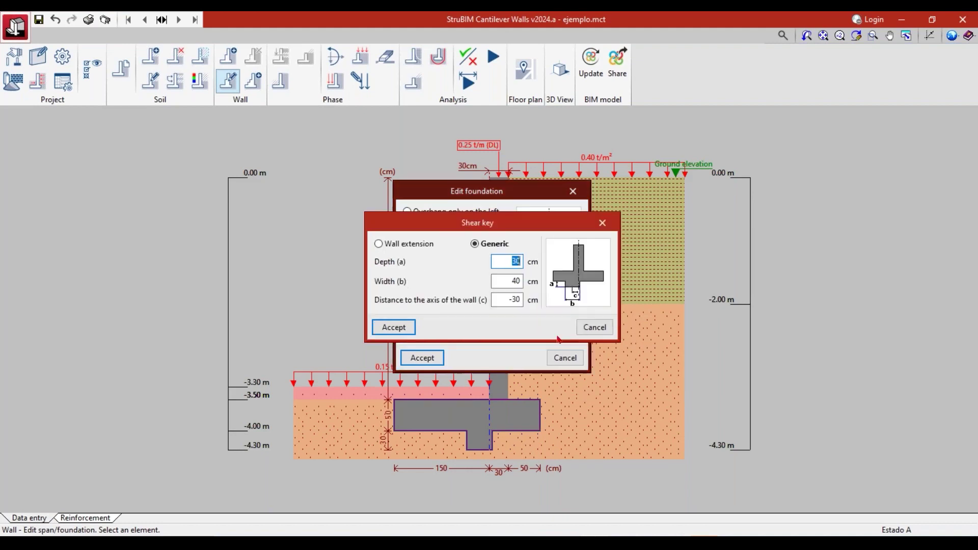
{"action": "left_click", "coordinate": [494, 301]}
{"action": "type", "text": "30"}
{"action": "key", "text": "Tab"}
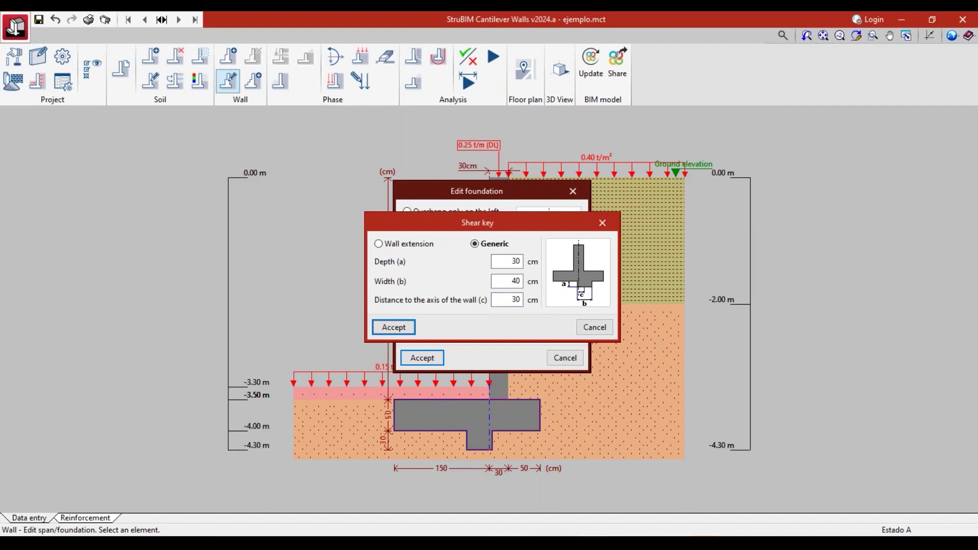
{"action": "left_click", "coordinate": [390, 327]}
{"action": "left_click", "coordinate": [420, 358]}
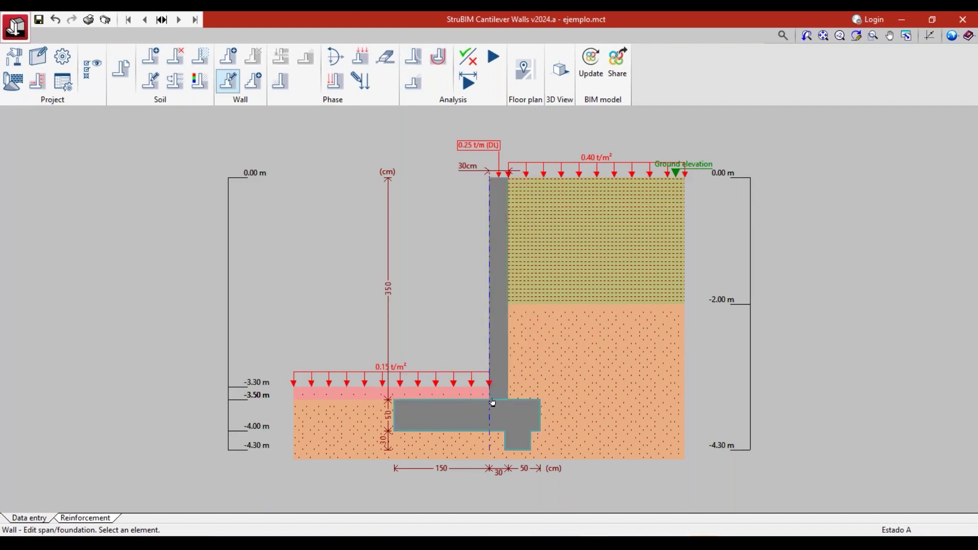
{"action": "scroll", "coordinate": [497, 403], "scroll_direction": "up", "scroll_amount": 3}
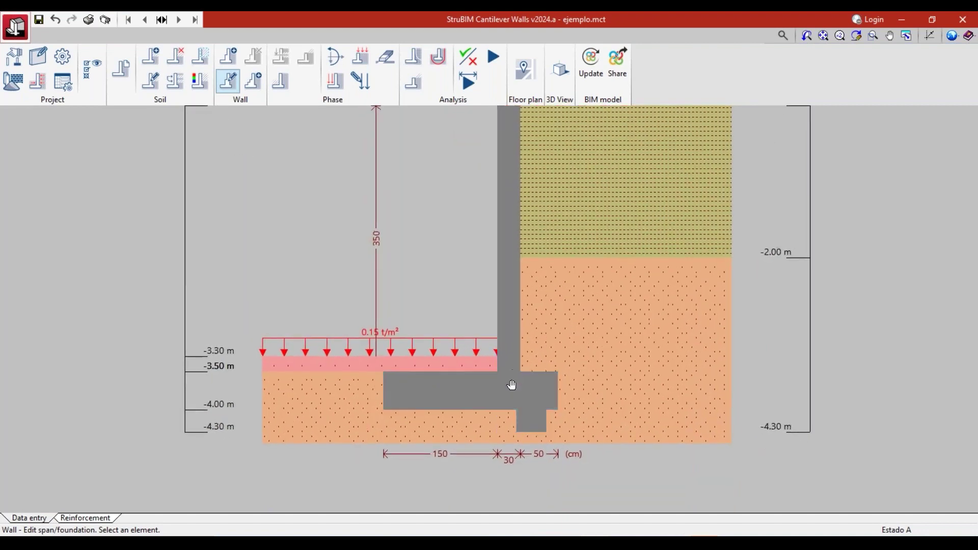
{"action": "scroll", "coordinate": [511, 385], "scroll_direction": "down", "scroll_amount": 1}
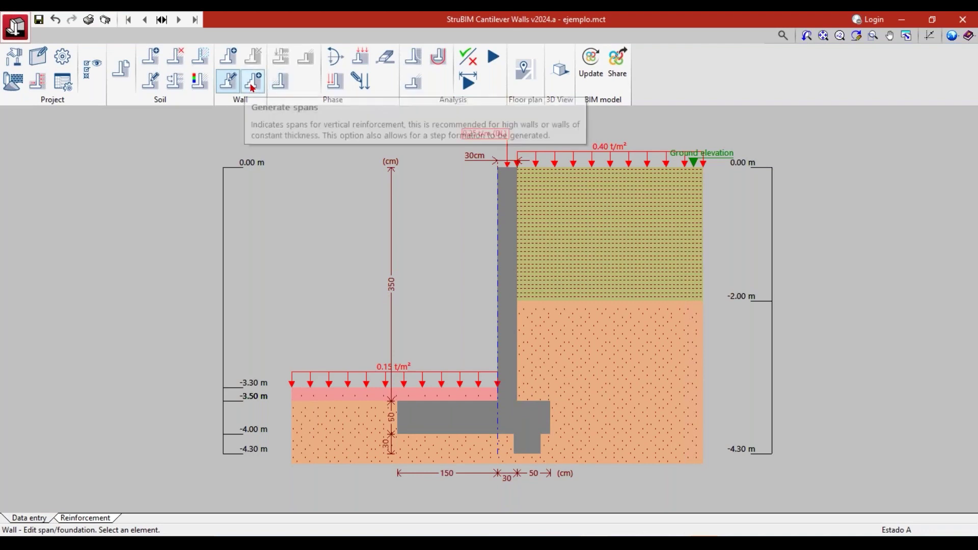
Remove the shear key from the wall's foundation.
{"action": "left_click", "coordinate": [529, 439]}
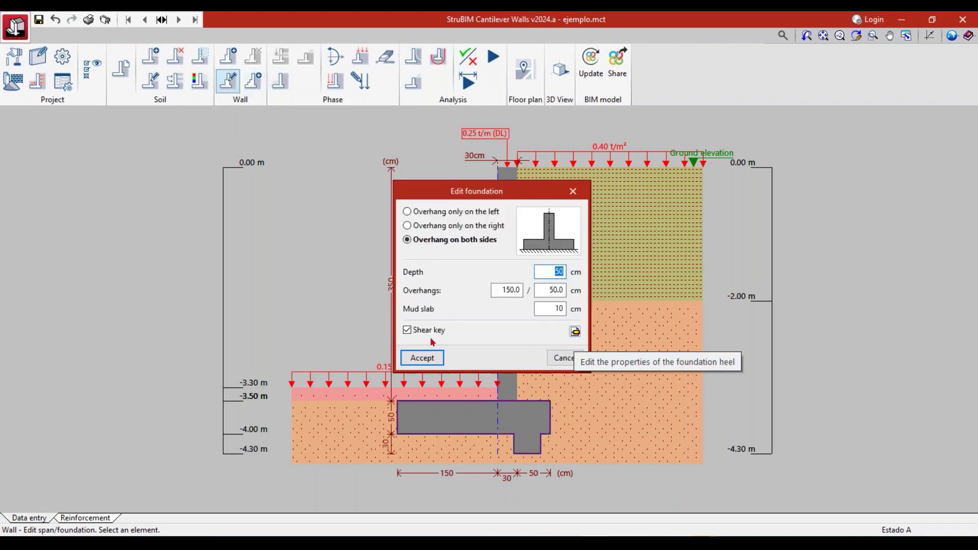
{"action": "left_click", "coordinate": [408, 330]}
{"action": "left_click", "coordinate": [416, 357]}
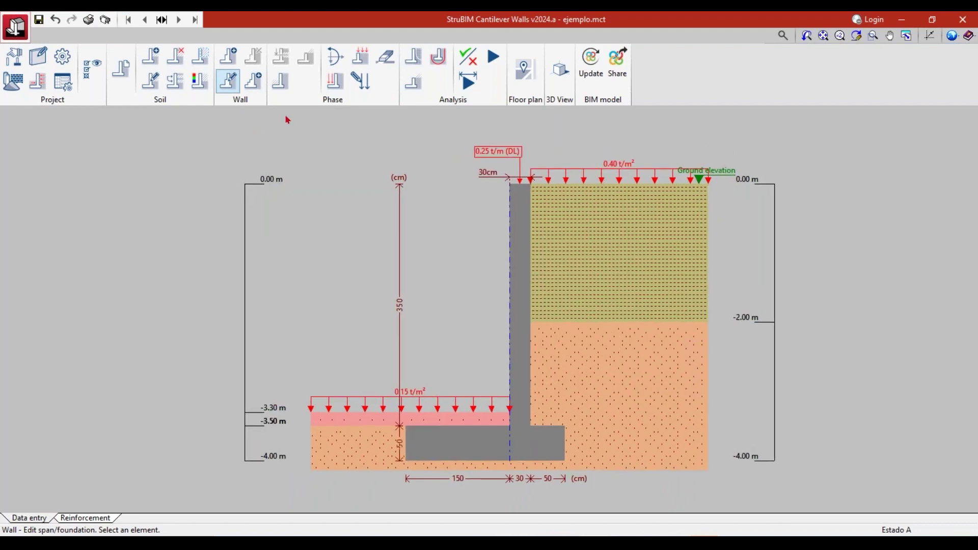
Inspect the dead and live load increments at the top of the wall without changing them.
{"action": "left_click", "coordinate": [340, 58]}
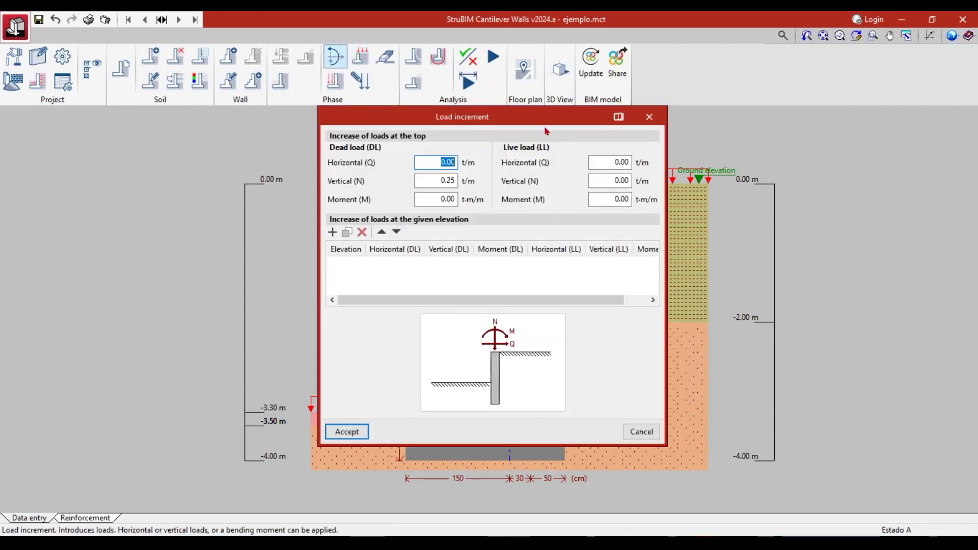
{"action": "mouse_move", "coordinate": [543, 117]}
{"action": "left_mouse_down"}
{"action": "mouse_move", "coordinate": [481, 103]}
{"action": "mouse_move", "coordinate": [299, 95]}
{"action": "left_mouse_up"}
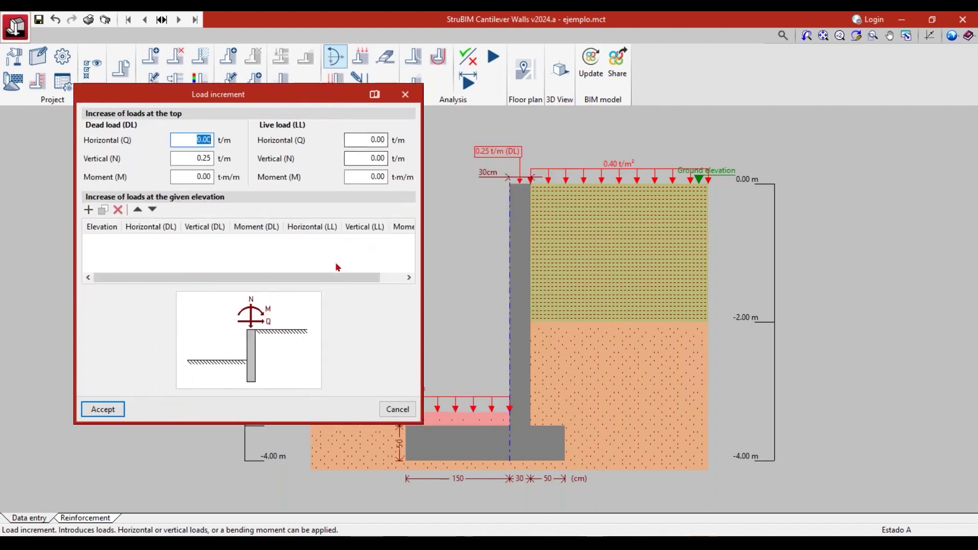
{"action": "left_click", "coordinate": [201, 158]}
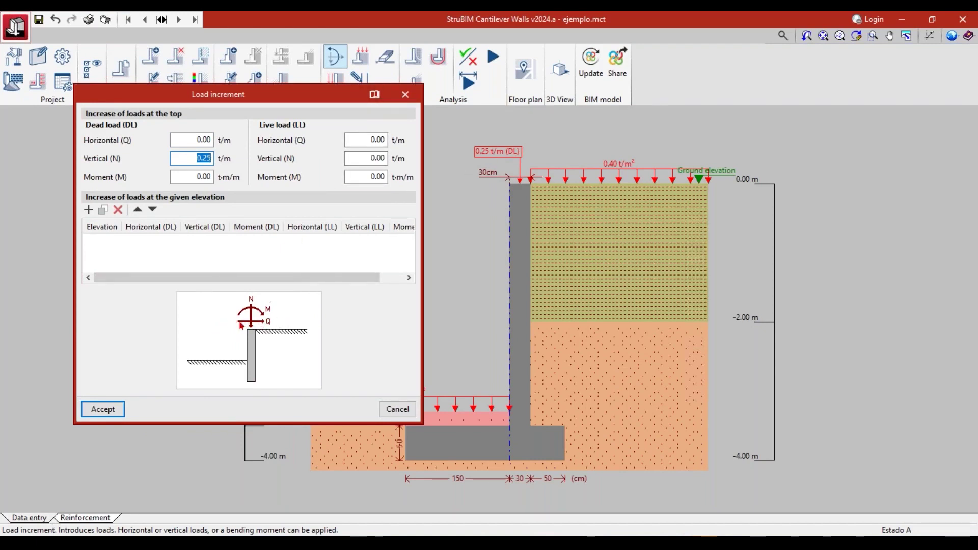
{"action": "left_click", "coordinate": [405, 94]}
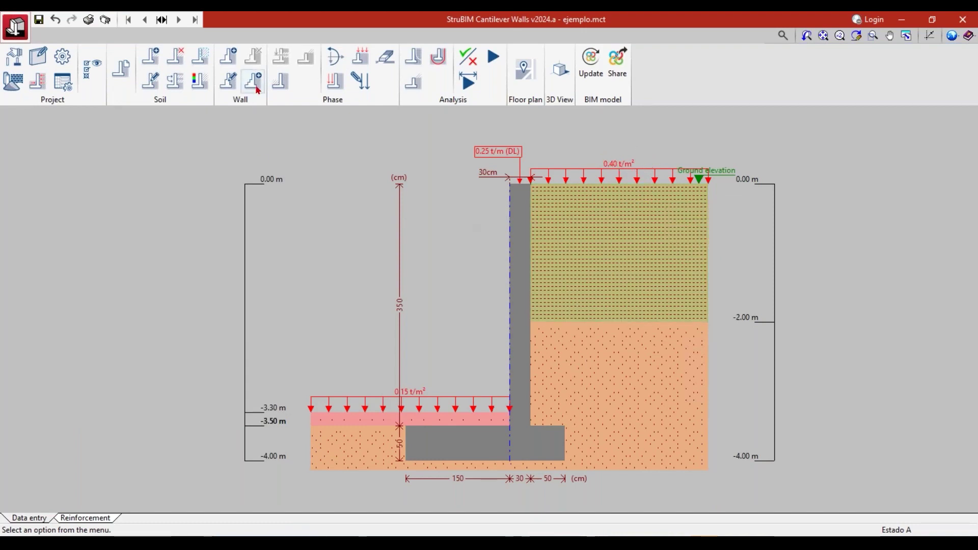
Review the available soil load types and the surface load settings on both sides of the wall without editing them.
{"action": "left_click", "coordinate": [336, 87]}
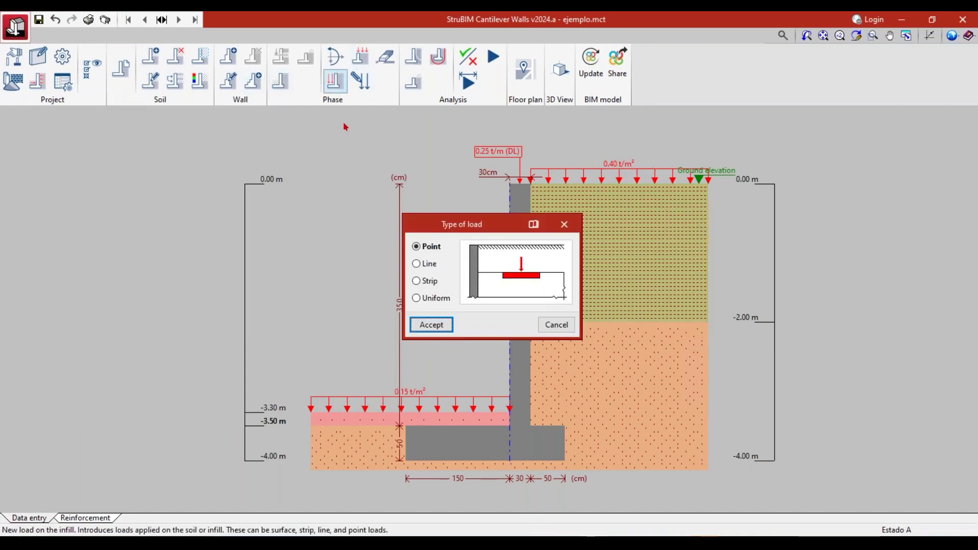
{"action": "left_click", "coordinate": [564, 224]}
{"action": "left_click", "coordinate": [361, 80]}
{"action": "left_click", "coordinate": [372, 405]}
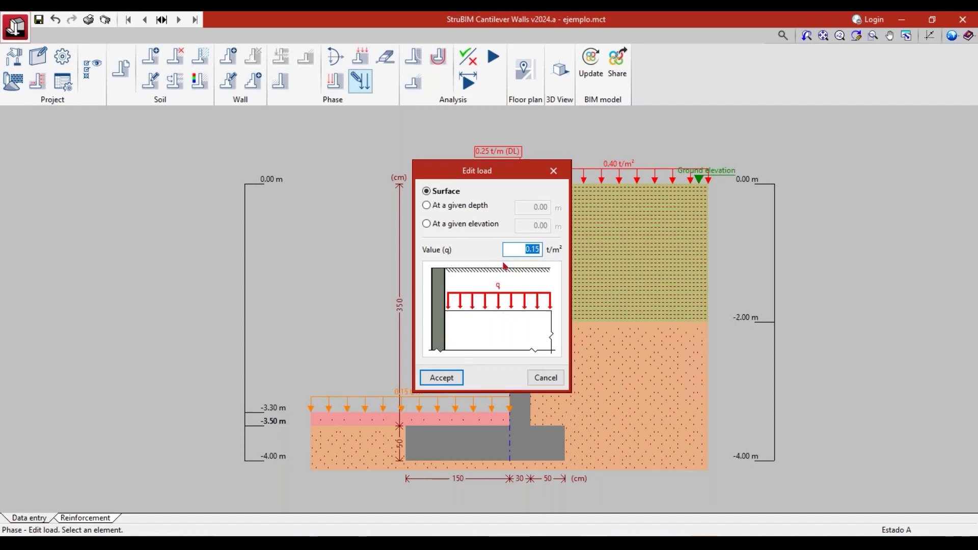
{"action": "left_click", "coordinate": [553, 171]}
{"action": "left_click", "coordinate": [618, 178]}
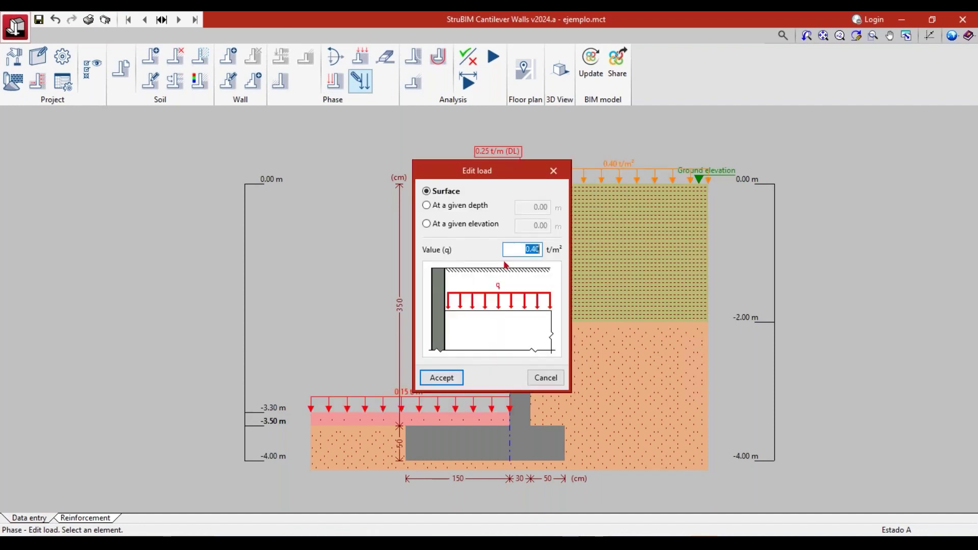
{"action": "left_click", "coordinate": [553, 170]}
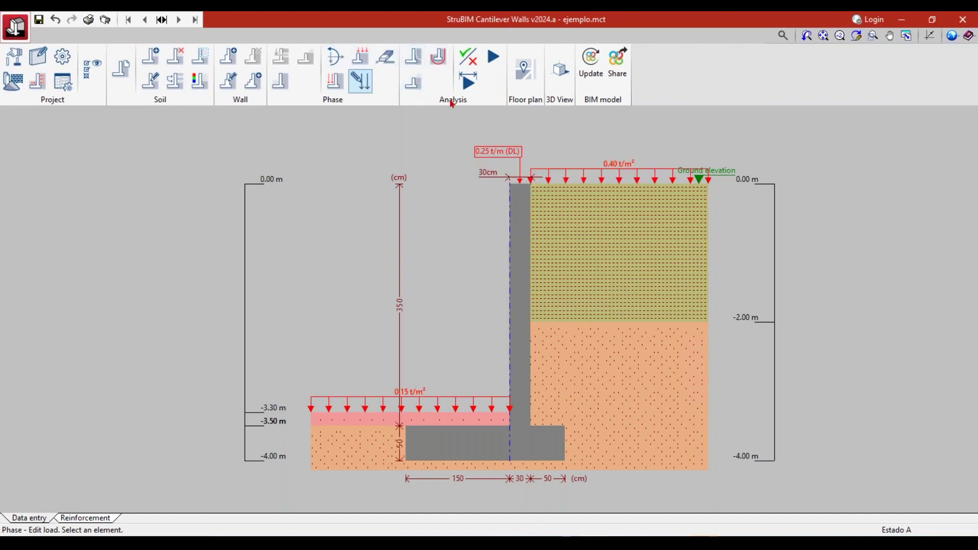
View the axial force diagram in the phase results and close it.
{"action": "left_click", "coordinate": [414, 57]}
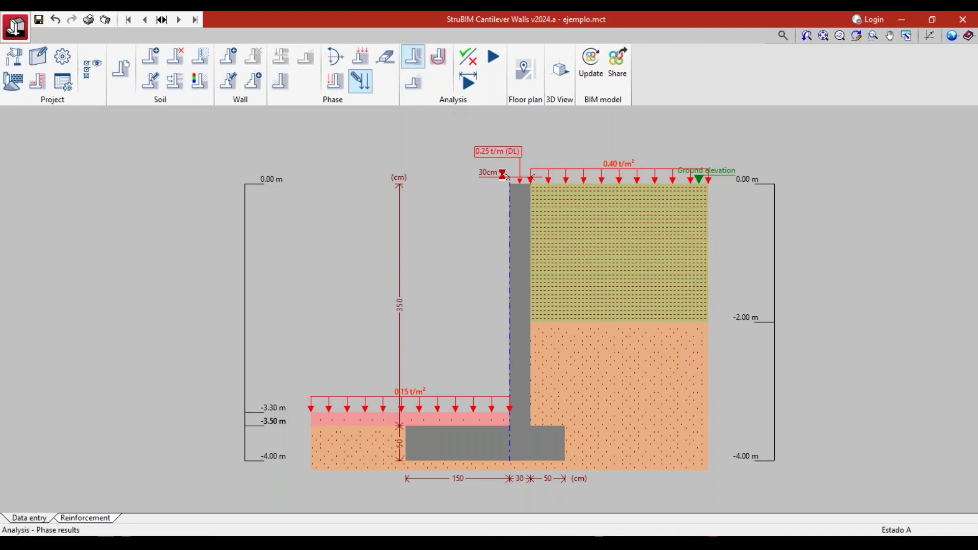
{"action": "left_click", "coordinate": [517, 188]}
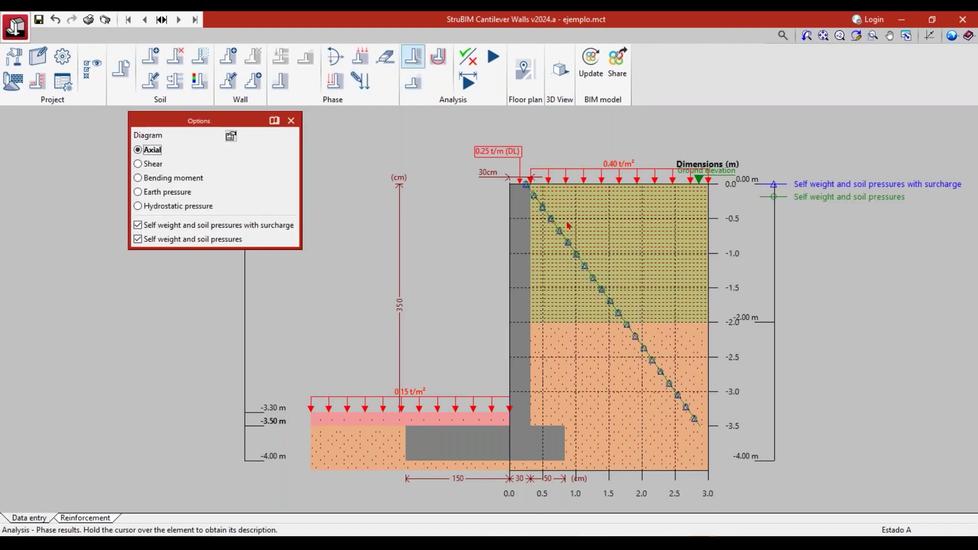
{"action": "left_click", "coordinate": [291, 121]}
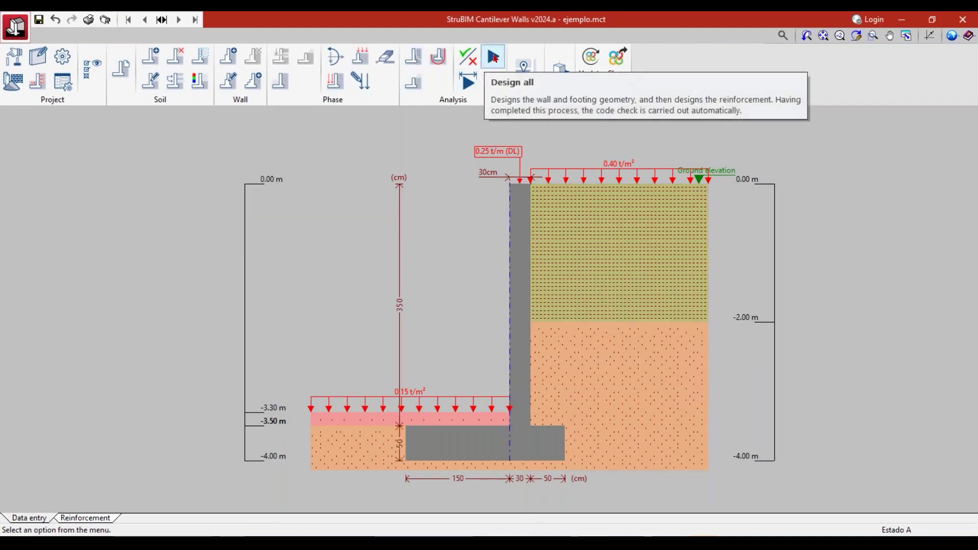
Run Design all for the wall, footing and reinforcement and open the design report.
{"action": "left_click", "coordinate": [493, 58]}
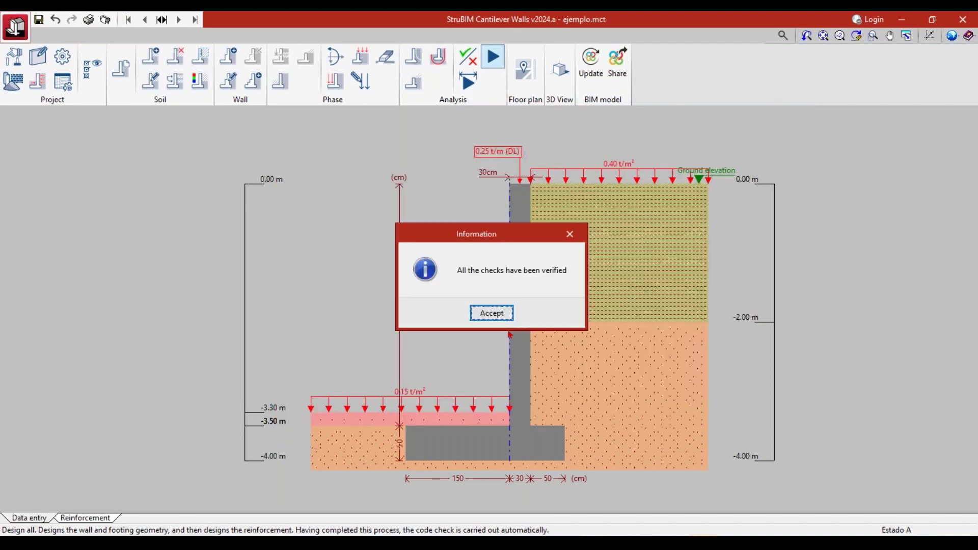
{"action": "left_click", "coordinate": [492, 312]}
{"action": "left_click", "coordinate": [386, 317]}
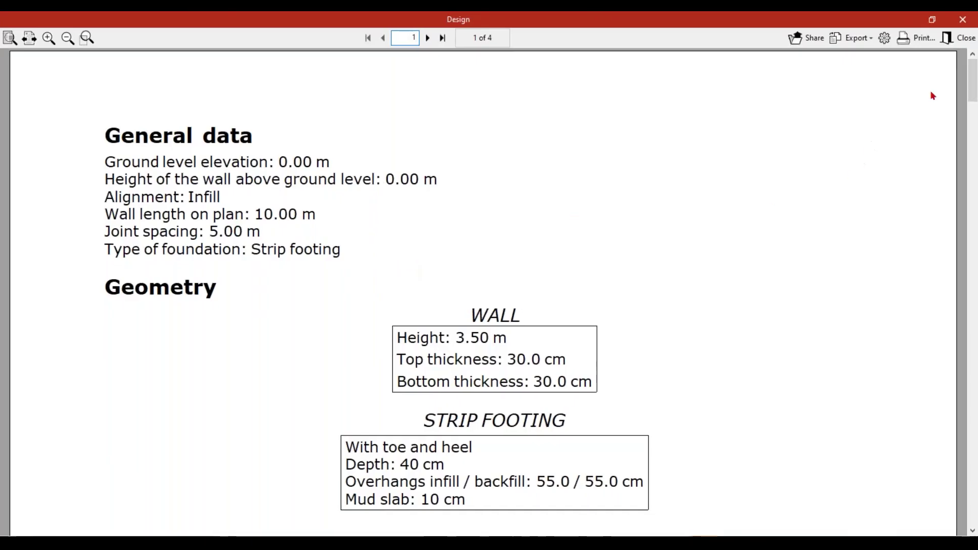
Check the export formats offered for the design report and close the report without exporting.
{"action": "left_click", "coordinate": [866, 44]}
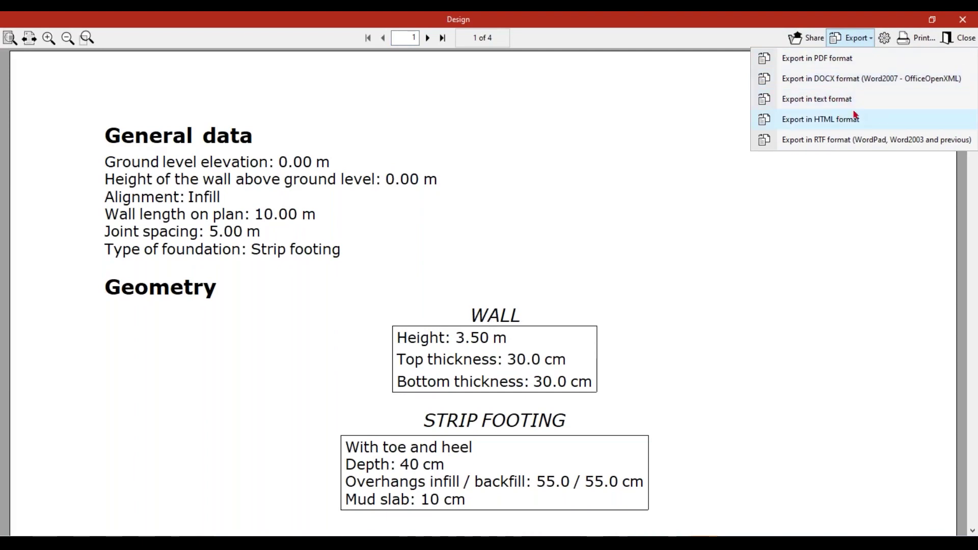
{"action": "left_click", "coordinate": [827, 177]}
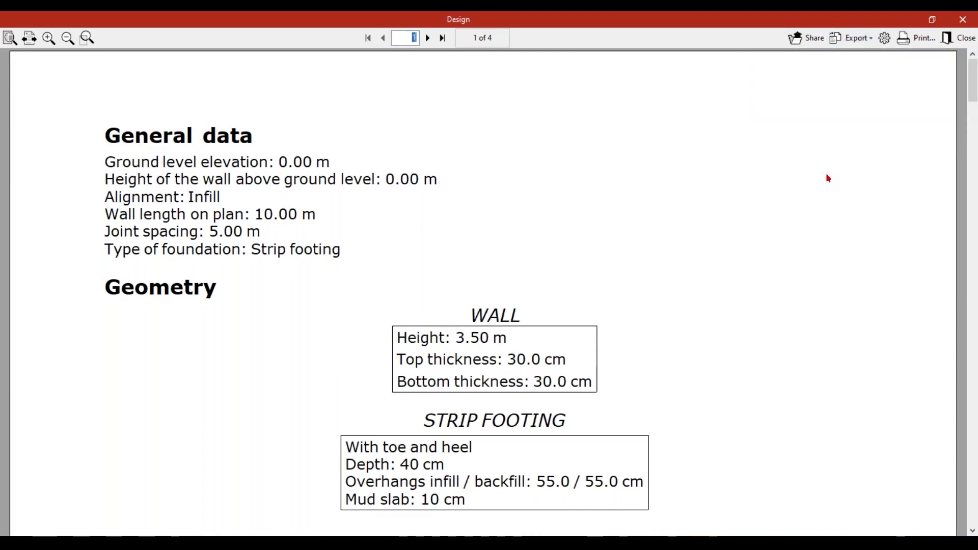
{"action": "left_click", "coordinate": [959, 37]}
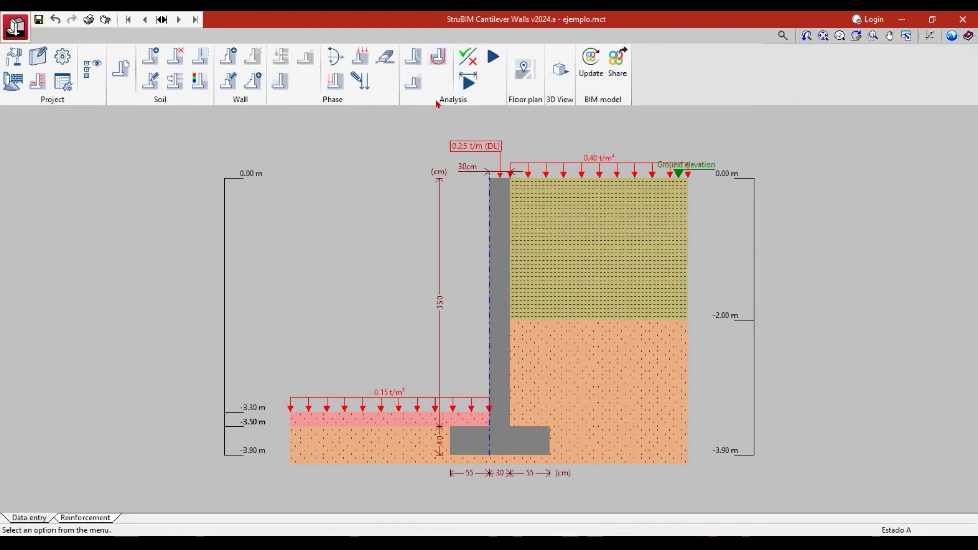
Examine the phase result diagrams for axial, shear, bending moment, earth pressure and hydrostatic pressure.
{"action": "left_click", "coordinate": [415, 60]}
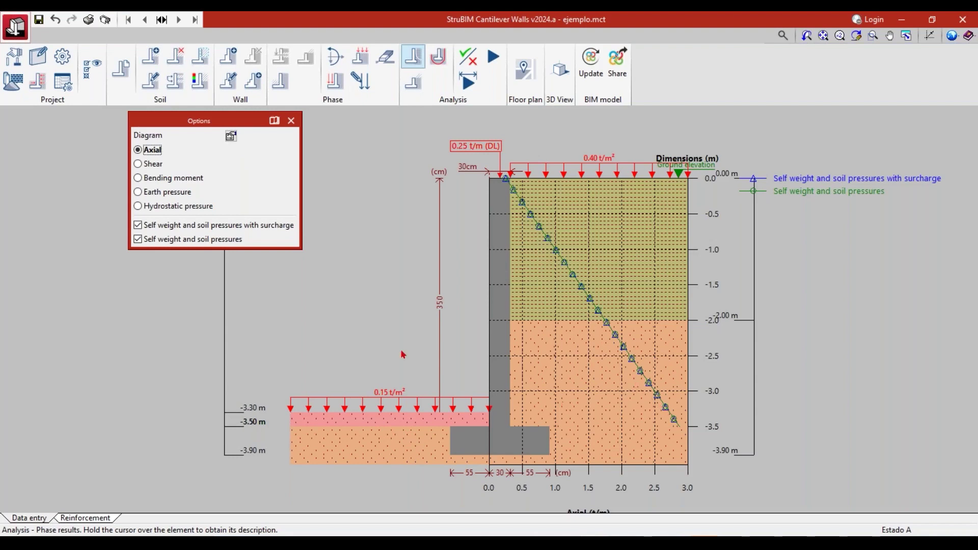
{"action": "left_click", "coordinate": [138, 164]}
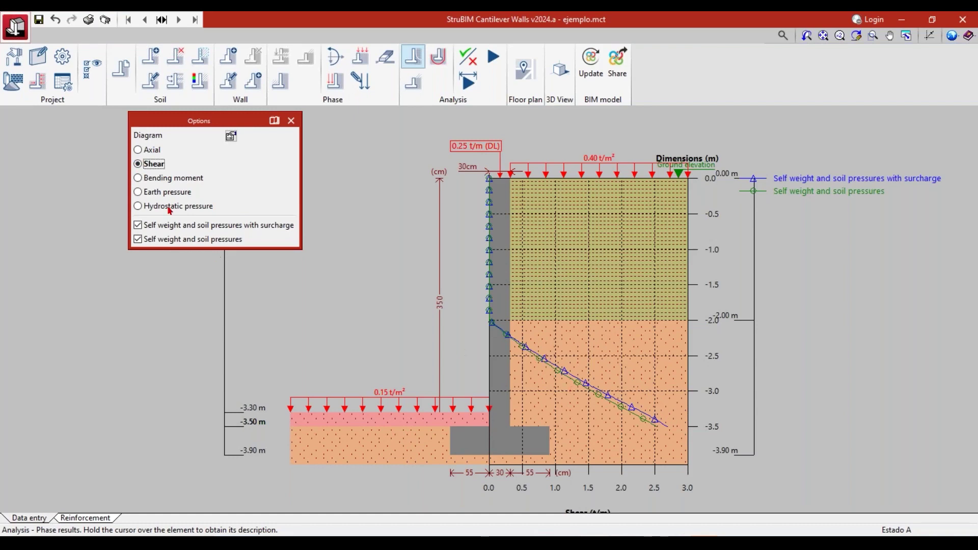
{"action": "left_click", "coordinate": [162, 179]}
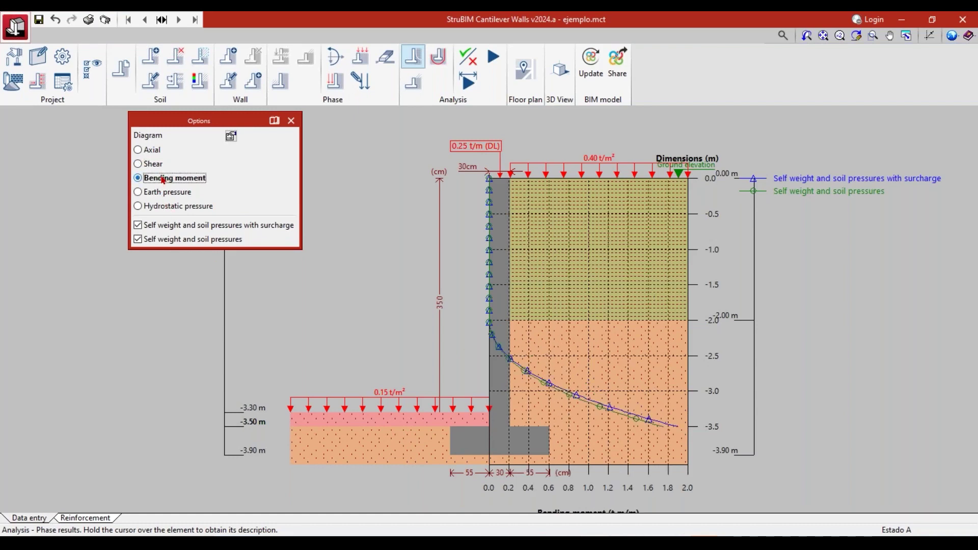
{"action": "left_click", "coordinate": [151, 197]}
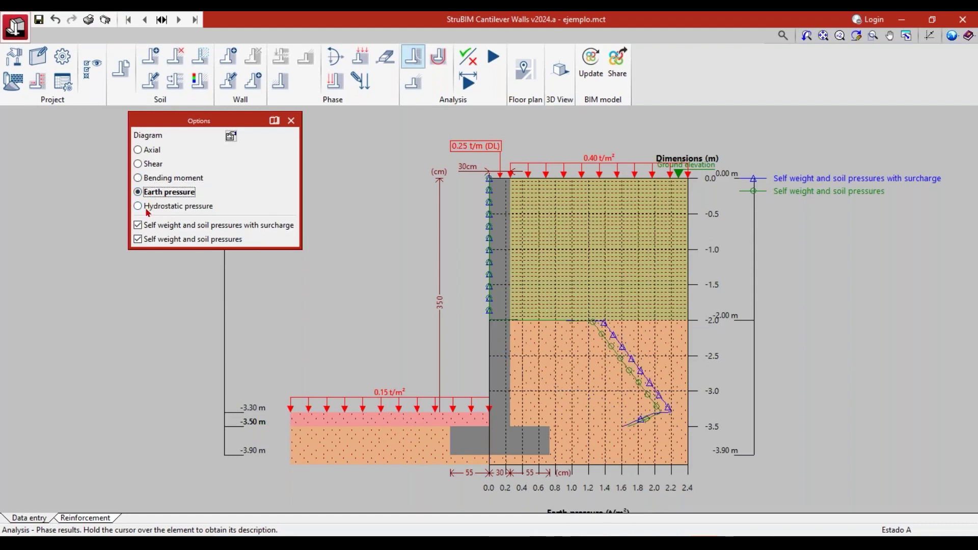
{"action": "left_click", "coordinate": [149, 209]}
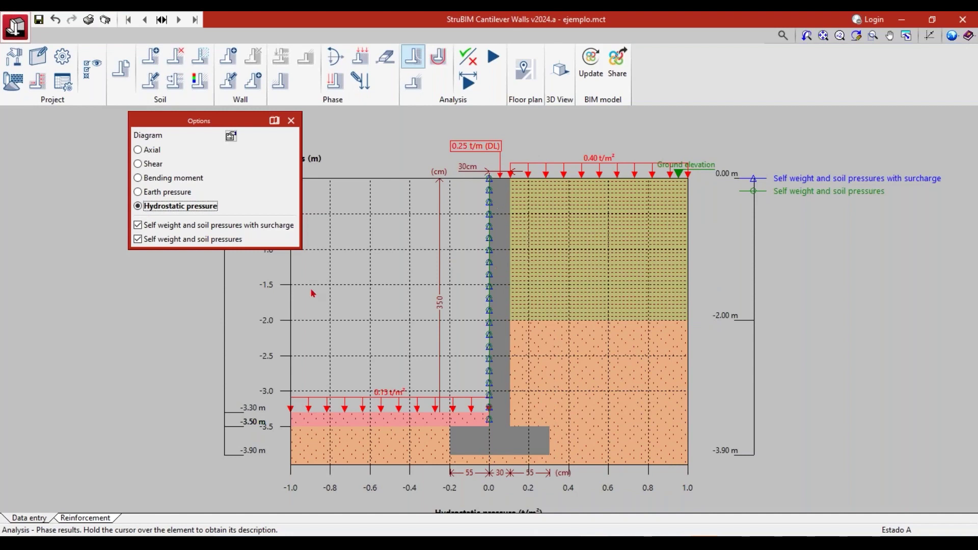
{"action": "left_click", "coordinate": [291, 120]}
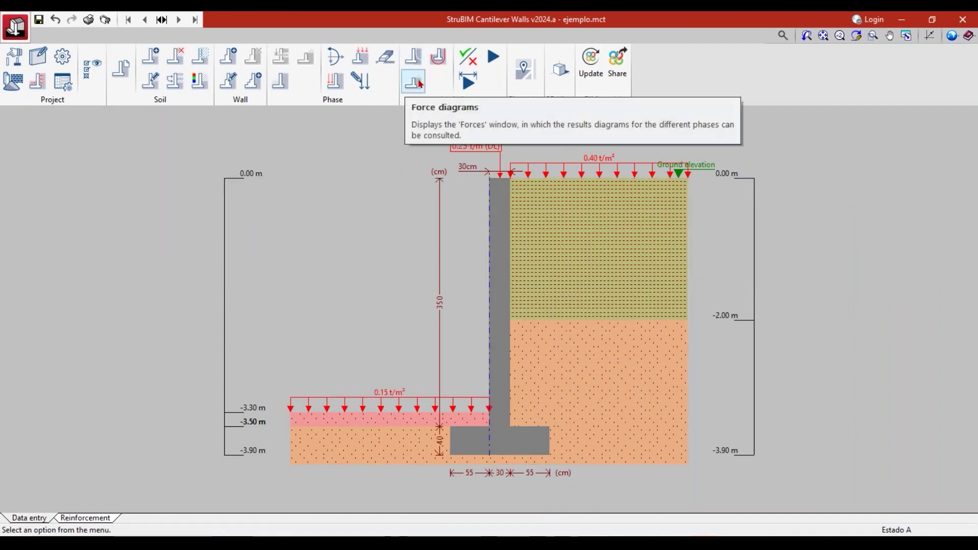
Review the Estado A force diagrams for axial, shear, bending moment, earth pressure and hydrostatic pressure, and close them.
{"action": "left_click", "coordinate": [418, 83]}
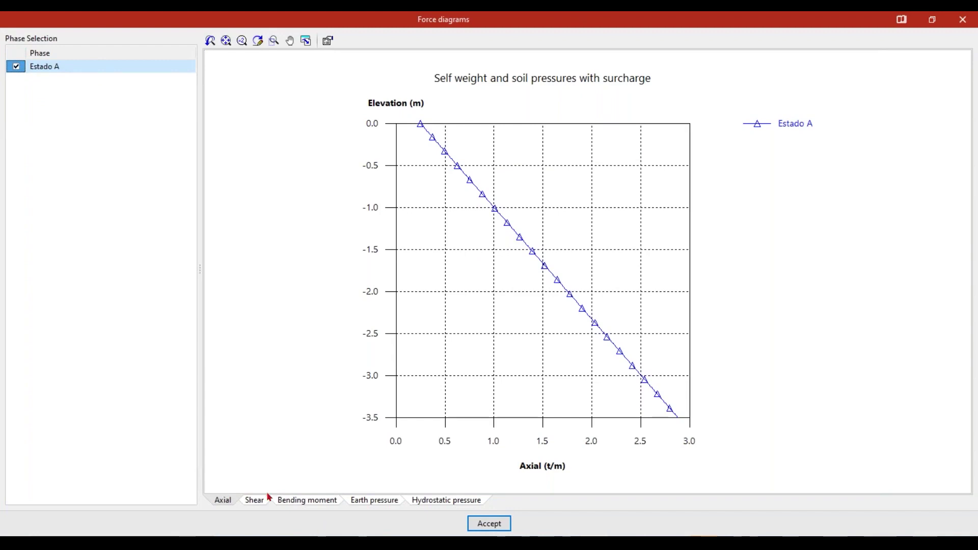
{"action": "left_click", "coordinate": [254, 503]}
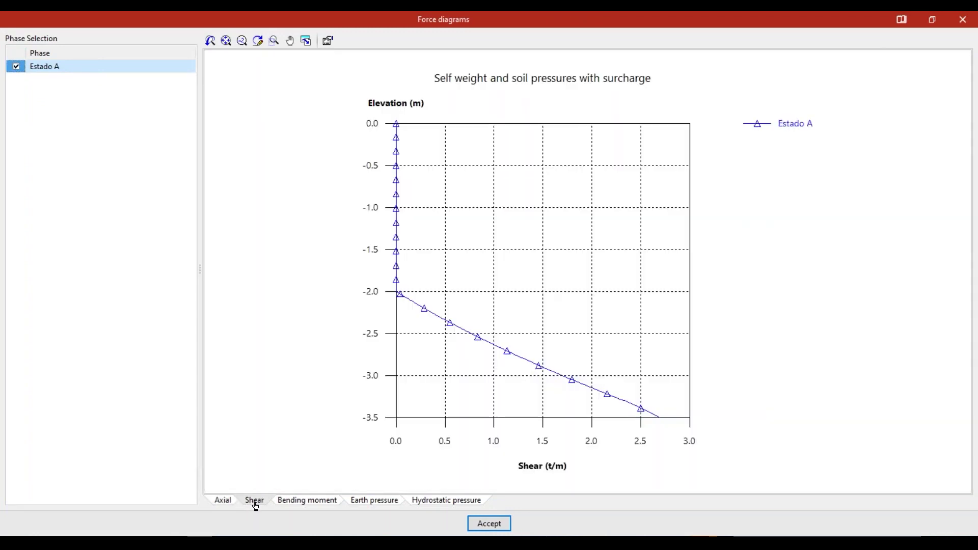
{"action": "left_click", "coordinate": [301, 504]}
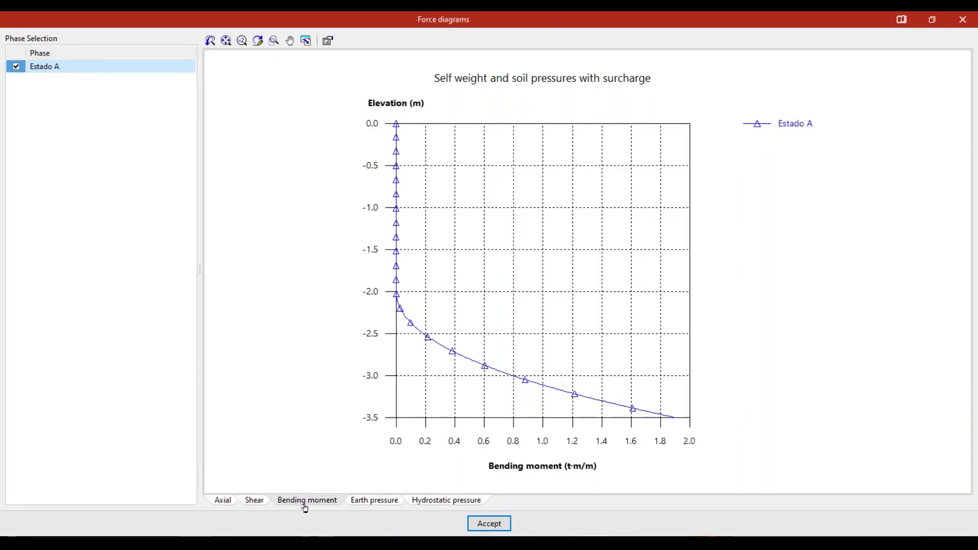
{"action": "left_click", "coordinate": [375, 501]}
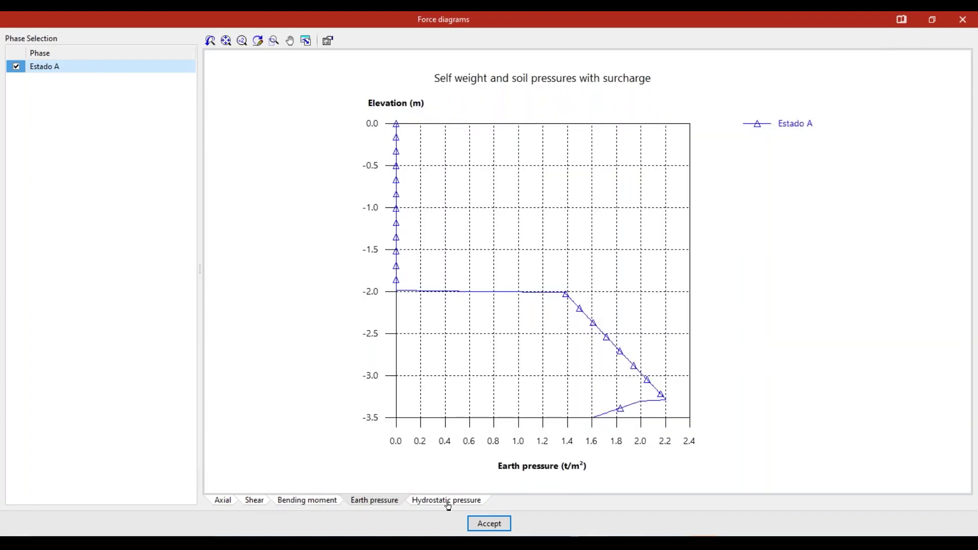
{"action": "left_click", "coordinate": [447, 501]}
{"action": "left_click", "coordinate": [498, 528]}
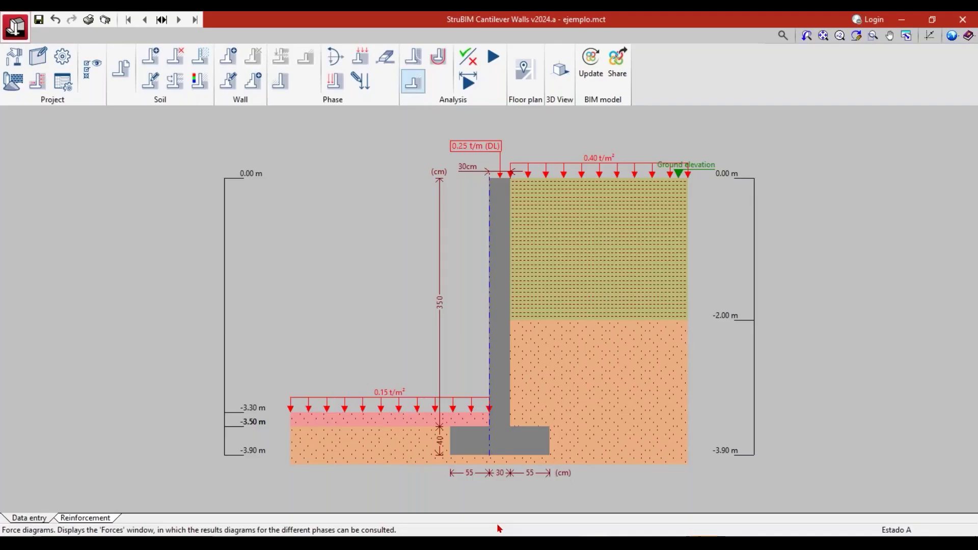
Display the critical slip circle for the wall and examine its safety factor, centre and radius.
{"action": "left_click", "coordinate": [439, 57]}
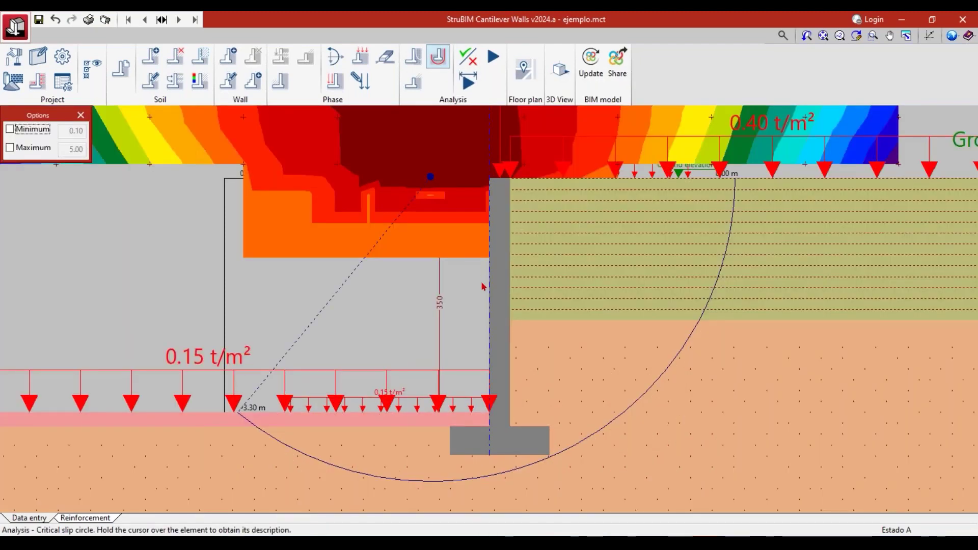
{"action": "scroll", "coordinate": [482, 283], "scroll_direction": "down", "scroll_amount": 2}
{"action": "middle_click_drag", "start_coordinate": [481, 284], "coordinate": [472, 346]}
{"action": "scroll", "coordinate": [478, 327], "scroll_direction": "down", "scroll_amount": 1}
{"action": "scroll", "coordinate": [478, 328], "scroll_direction": "down", "scroll_amount": 1}
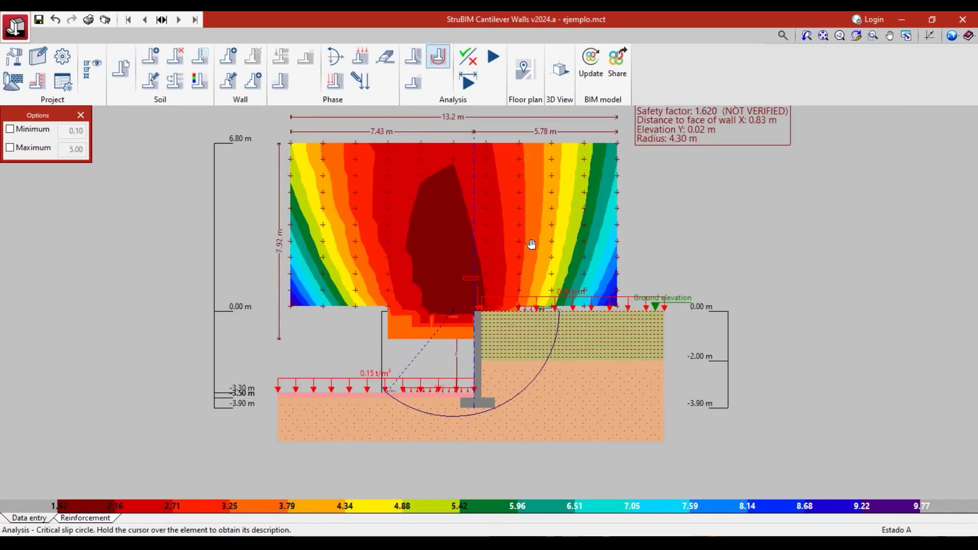
{"action": "middle_click_drag", "start_coordinate": [532, 244], "coordinate": [497, 316]}
{"action": "scroll", "coordinate": [699, 192], "scroll_direction": "up", "scroll_amount": 5}
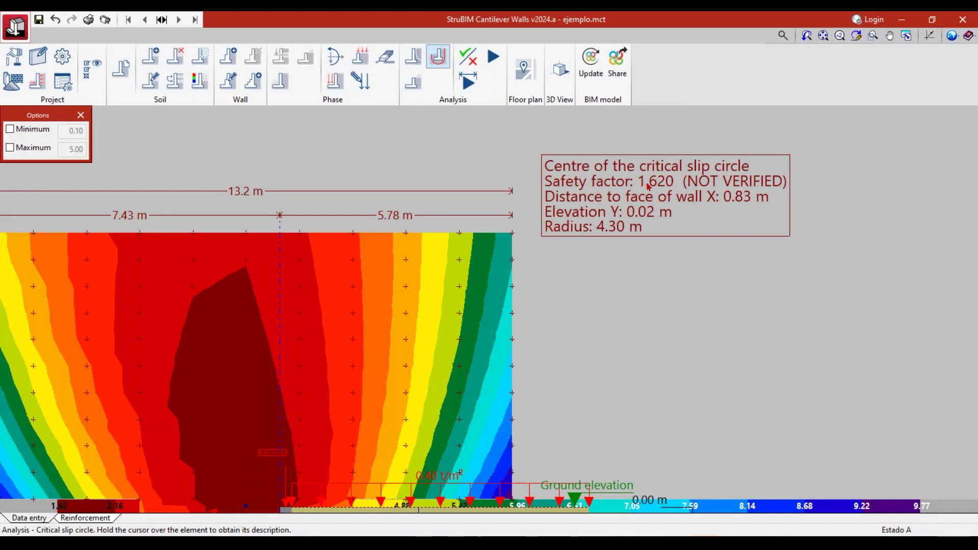
{"action": "scroll", "coordinate": [692, 187], "scroll_direction": "down", "scroll_amount": 5}
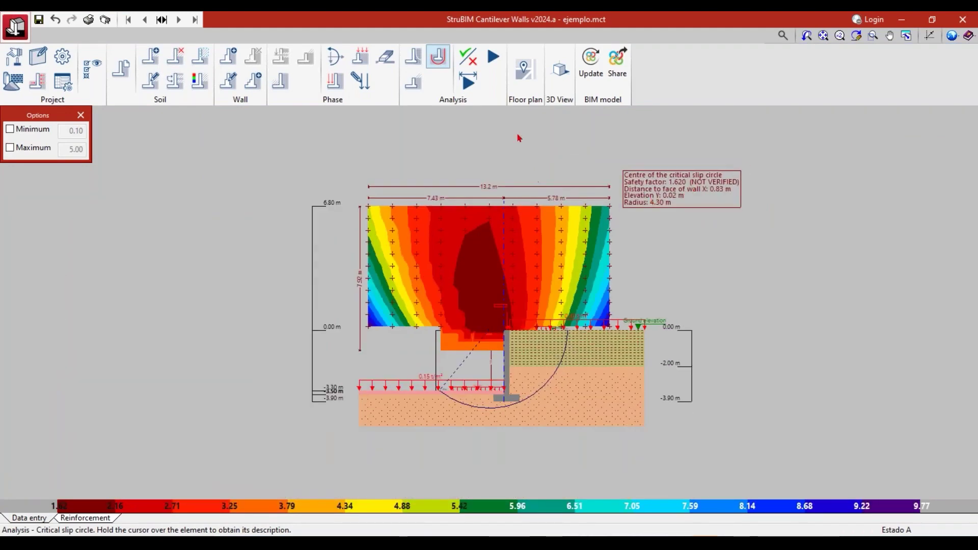
Check the current wall geometry and reinforcement, read through the complete code checks report and close it.
{"action": "left_click", "coordinate": [468, 56]}
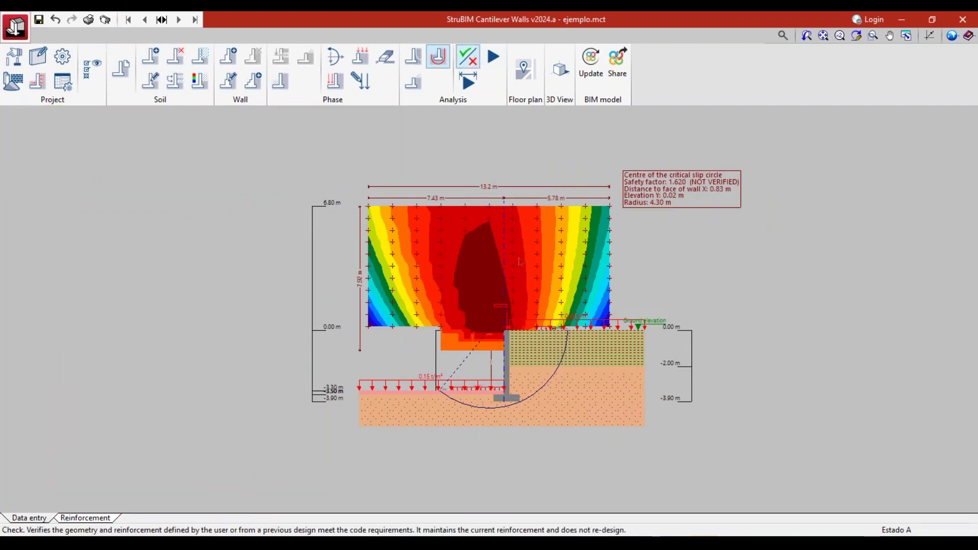
{"action": "left_click", "coordinate": [505, 315]}
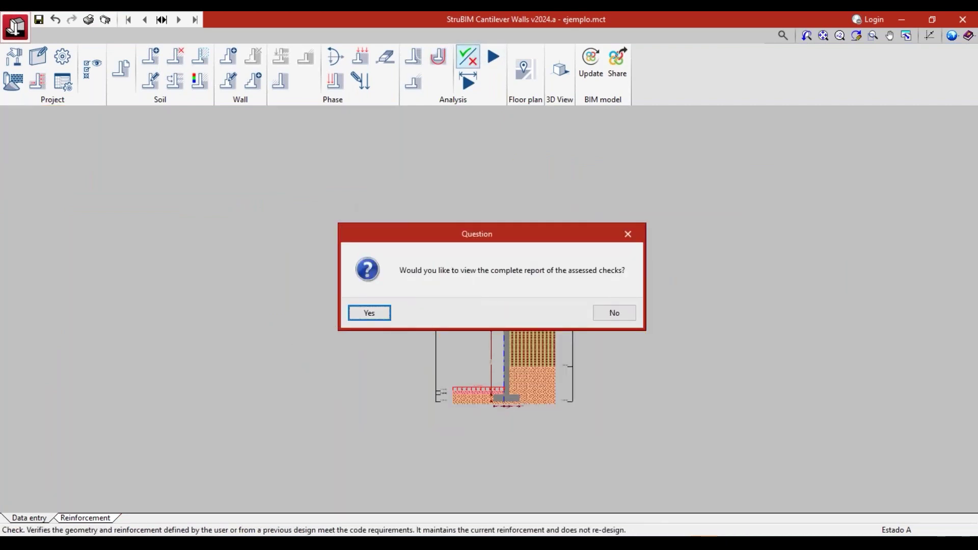
{"action": "left_click", "coordinate": [390, 313]}
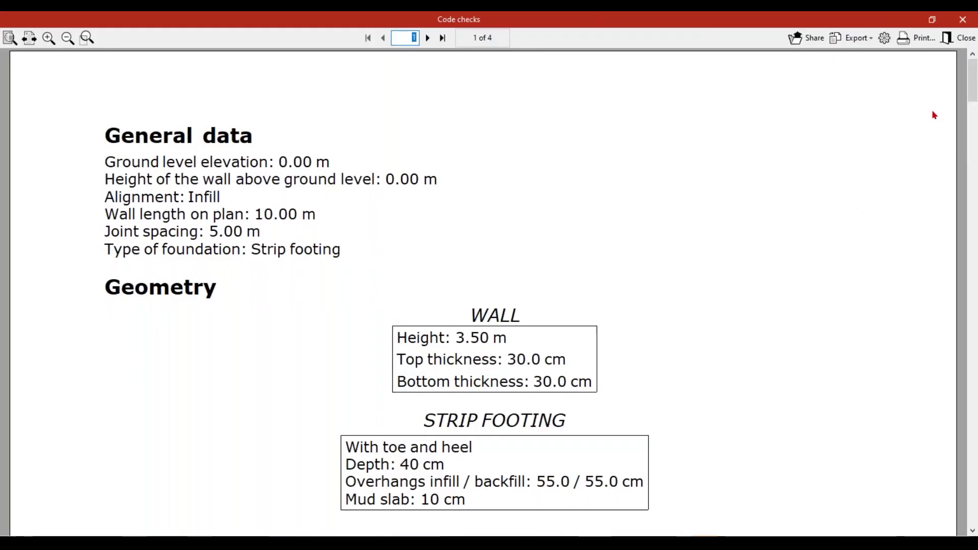
{"action": "left_click_drag", "start_coordinate": [971, 100], "coordinate": [938, 415]}
{"action": "left_click", "coordinate": [966, 38]}
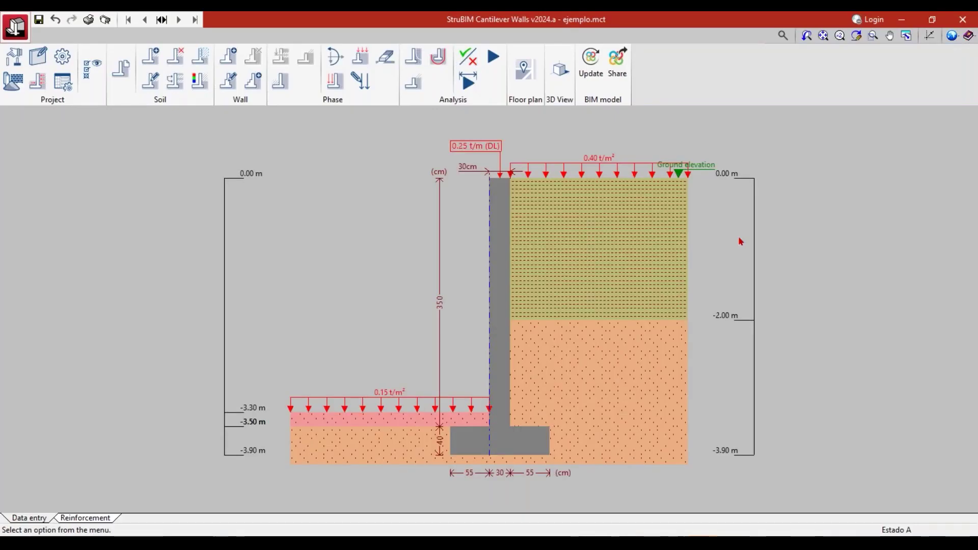
{"action": "mouse_move", "coordinate": [571, 227]}
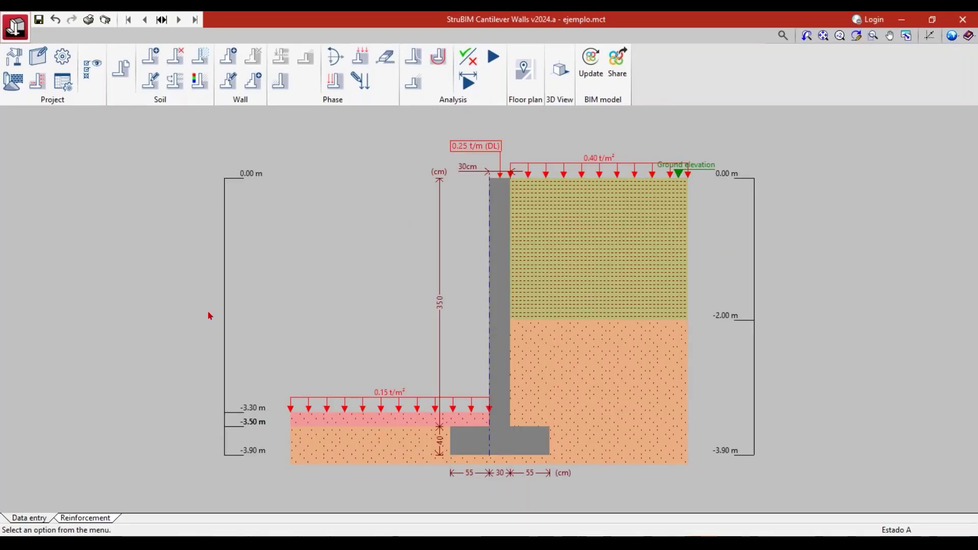
Show the wall's reinforcement section and inspect the settings of the backfill vertical base reinforcement without changing them.
{"action": "left_click", "coordinate": [86, 518]}
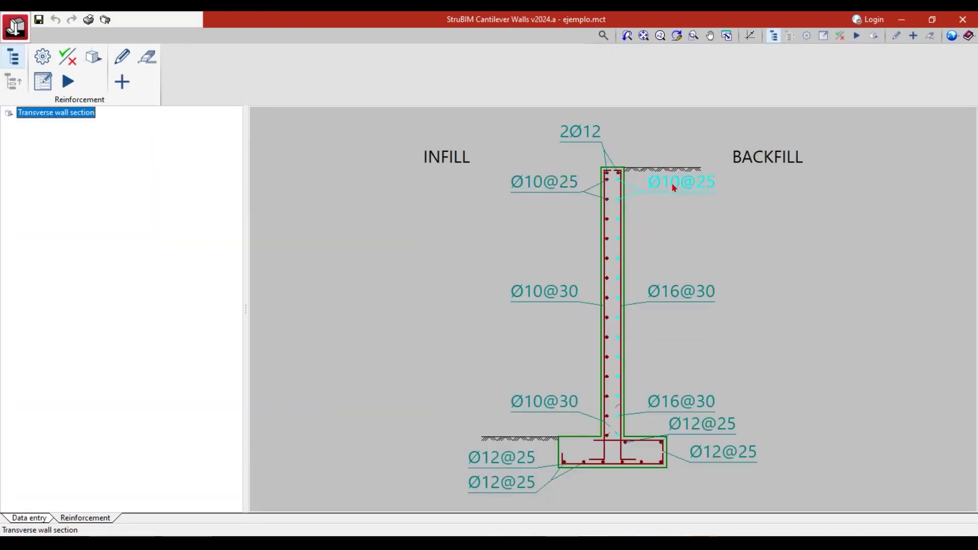
{"action": "left_click", "coordinate": [682, 297]}
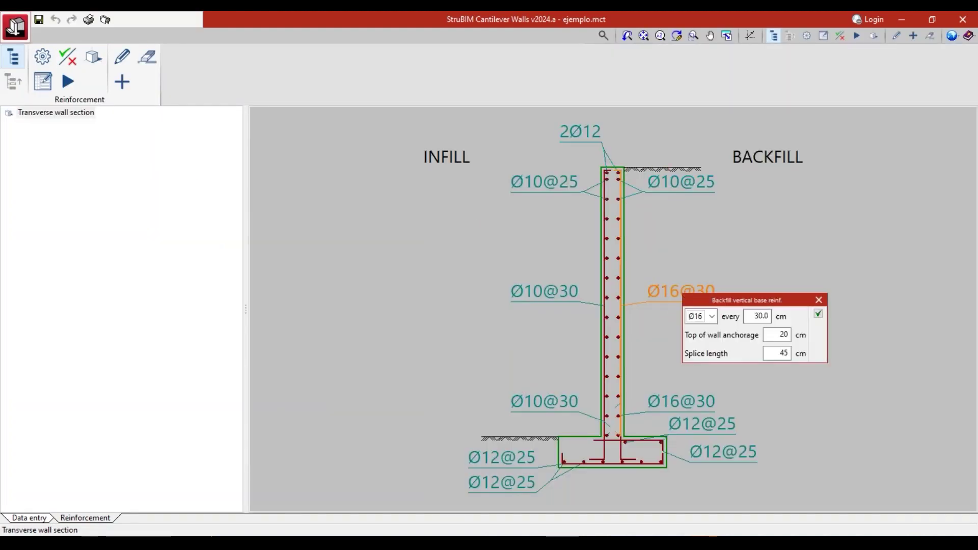
{"action": "left_click", "coordinate": [820, 300]}
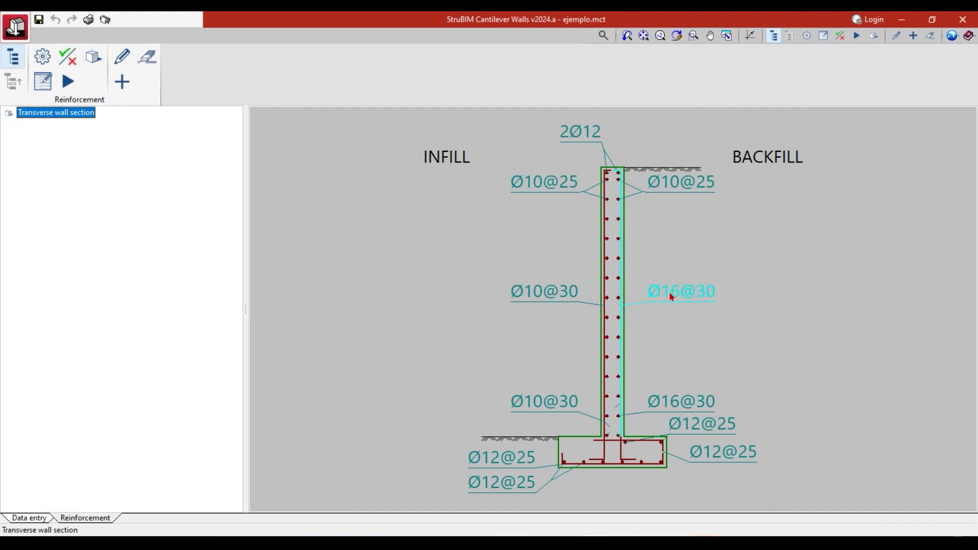
Try Ø14 bars for the backfill vertical base reinforcement and close its settings without applying the change.
{"action": "left_click", "coordinate": [681, 296]}
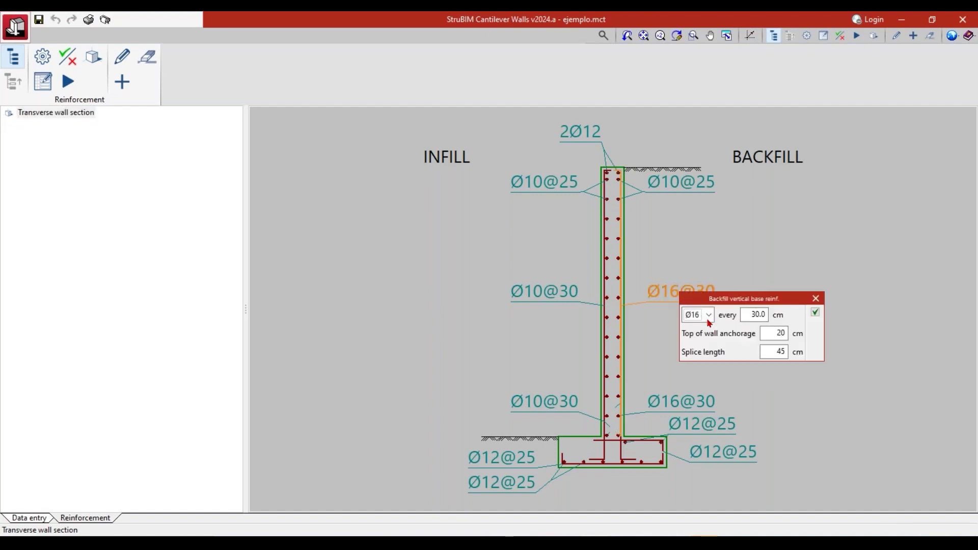
{"action": "left_click", "coordinate": [709, 315]}
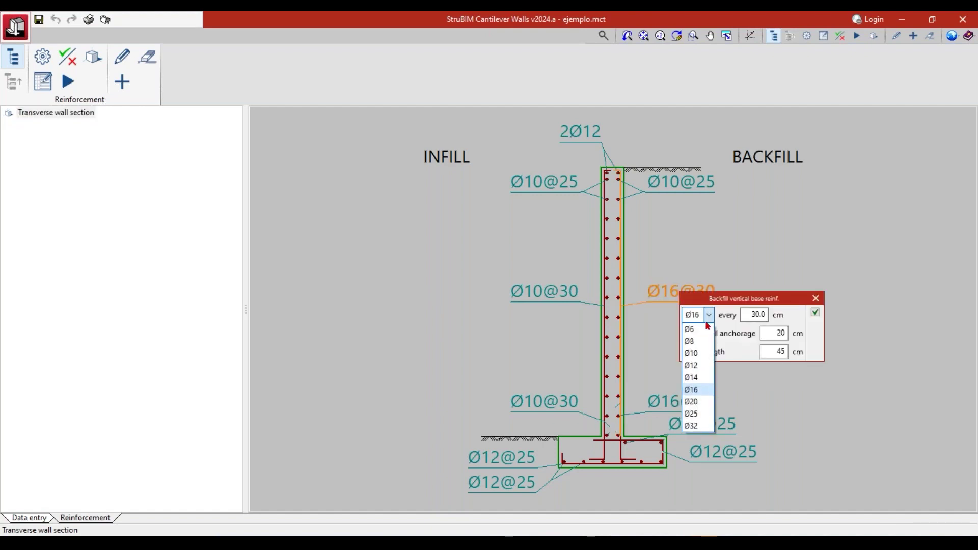
{"action": "left_click", "coordinate": [691, 378]}
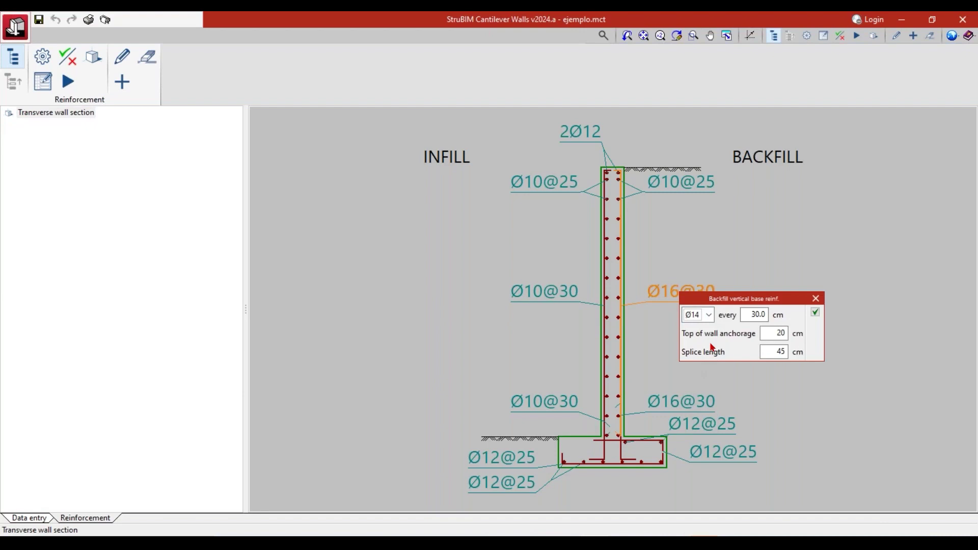
{"action": "left_click", "coordinate": [816, 299]}
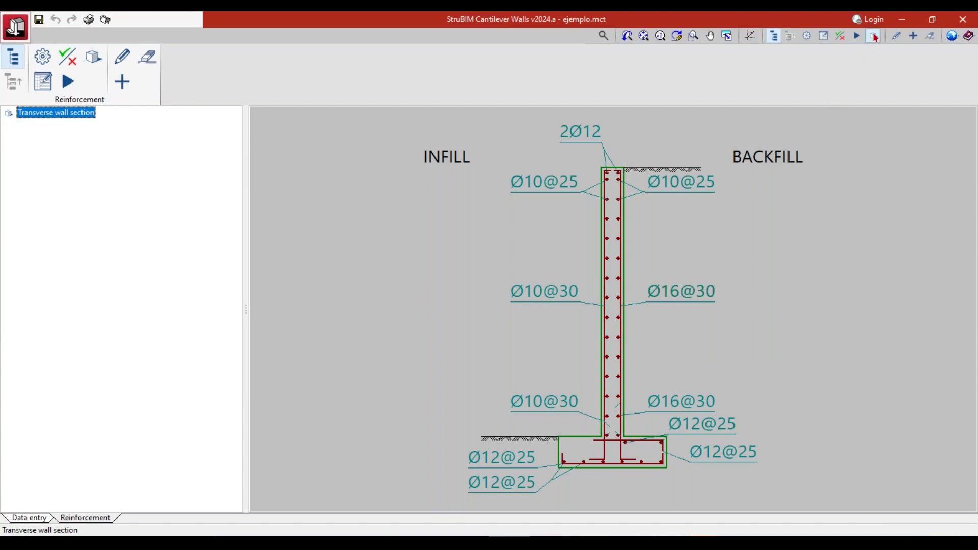
Examine the wall's reinforcement in the 3D view from several angles and close the view.
{"action": "left_click", "coordinate": [871, 35]}
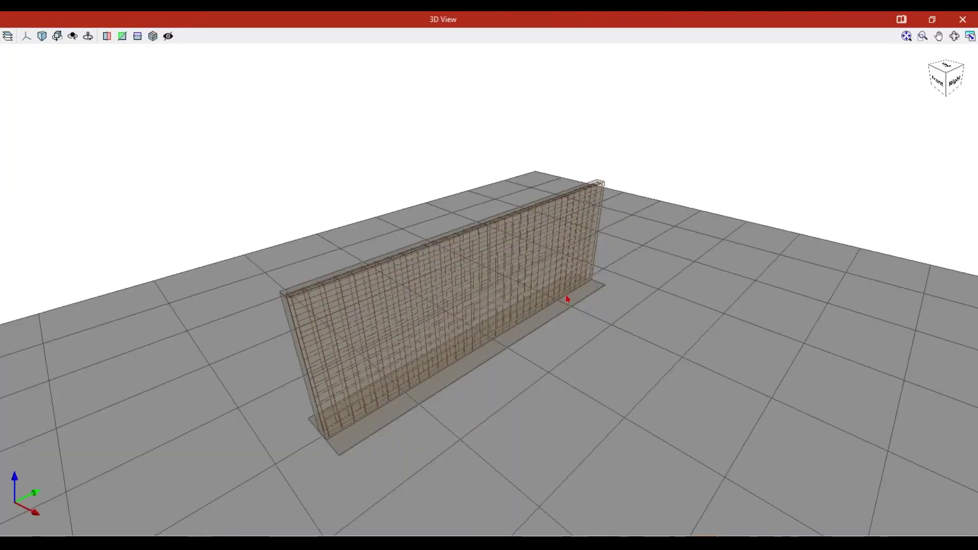
{"action": "scroll", "coordinate": [592, 267], "scroll_direction": "up", "scroll_amount": 3}
{"action": "scroll", "coordinate": [626, 241], "scroll_direction": "up", "scroll_amount": 4}
{"action": "left_click_drag", "start_coordinate": [500, 286], "coordinate": [505, 261]}
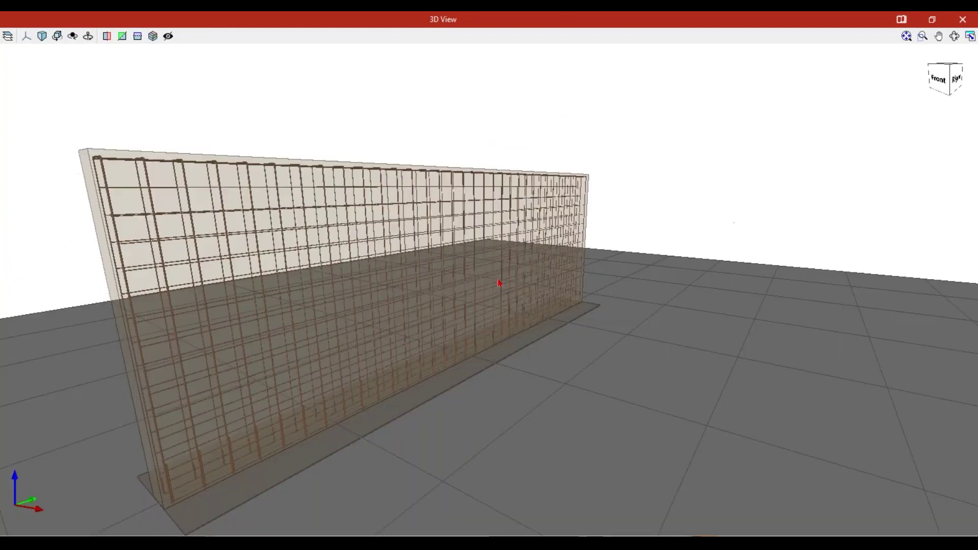
{"action": "middle_click_drag", "start_coordinate": [511, 274], "coordinate": [649, 264]}
{"action": "left_click_drag", "start_coordinate": [547, 339], "coordinate": [682, 322]}
{"action": "left_click", "coordinate": [962, 18]}
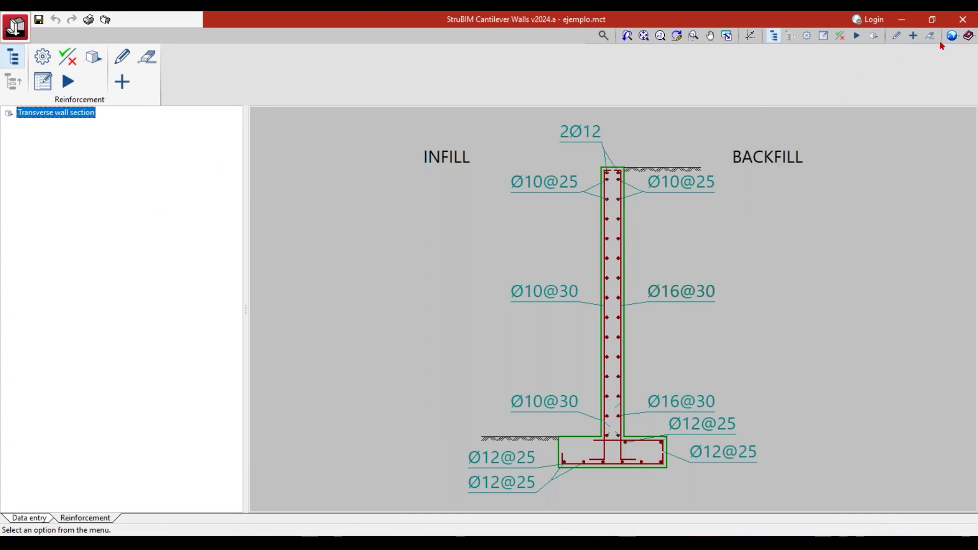
Switch to Example 1.mpnbs in StruBIM Embedded Walls and review its construction phases from the first excavation to Fase de servicio.
{"action": "left_click", "coordinate": [902, 23]}
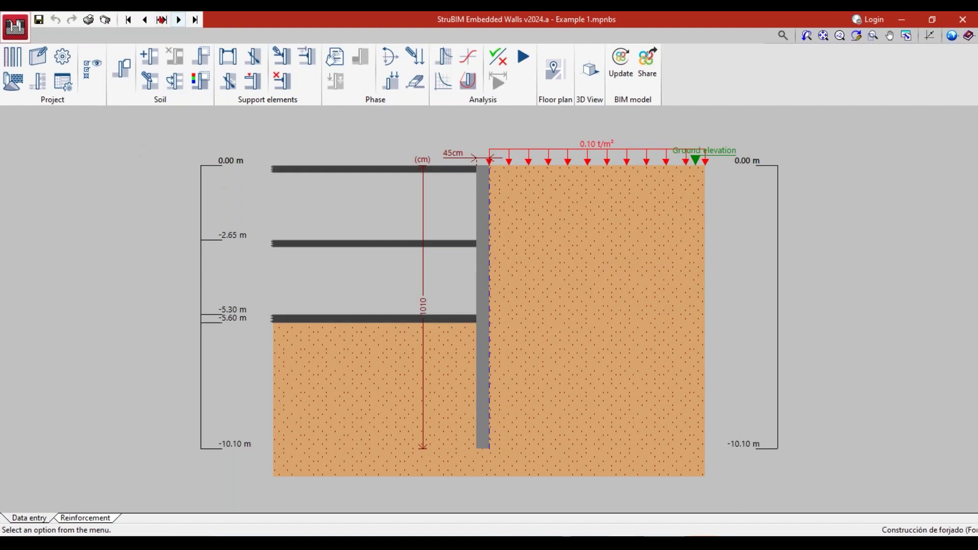
{"action": "left_click", "coordinate": [161, 19]}
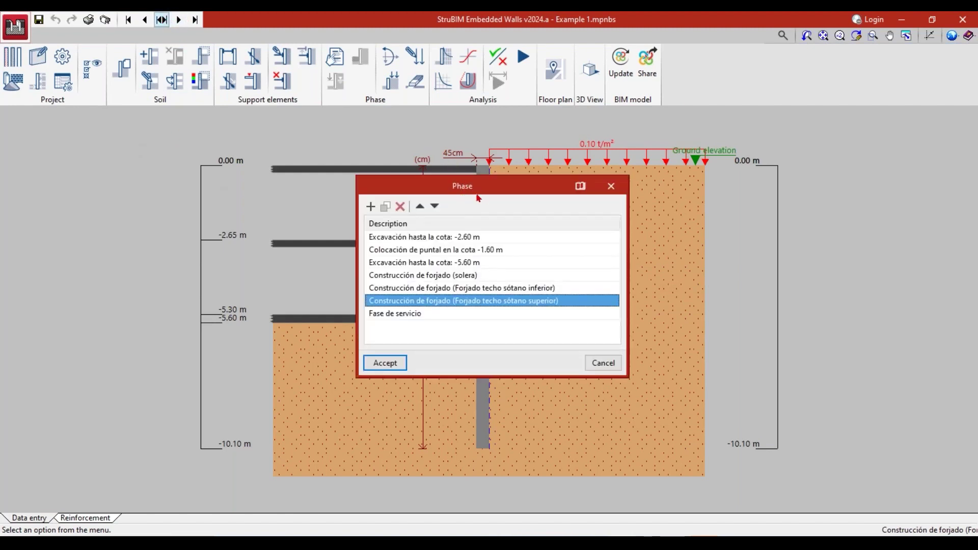
{"action": "left_click", "coordinate": [439, 239]}
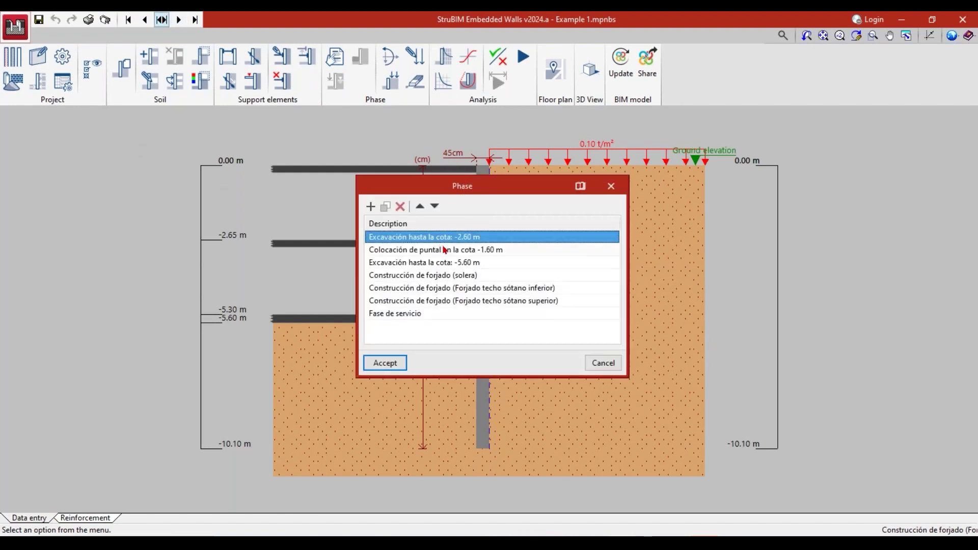
{"action": "left_click", "coordinate": [443, 249]}
{"action": "left_click", "coordinate": [448, 263]}
{"action": "left_click", "coordinate": [453, 275]}
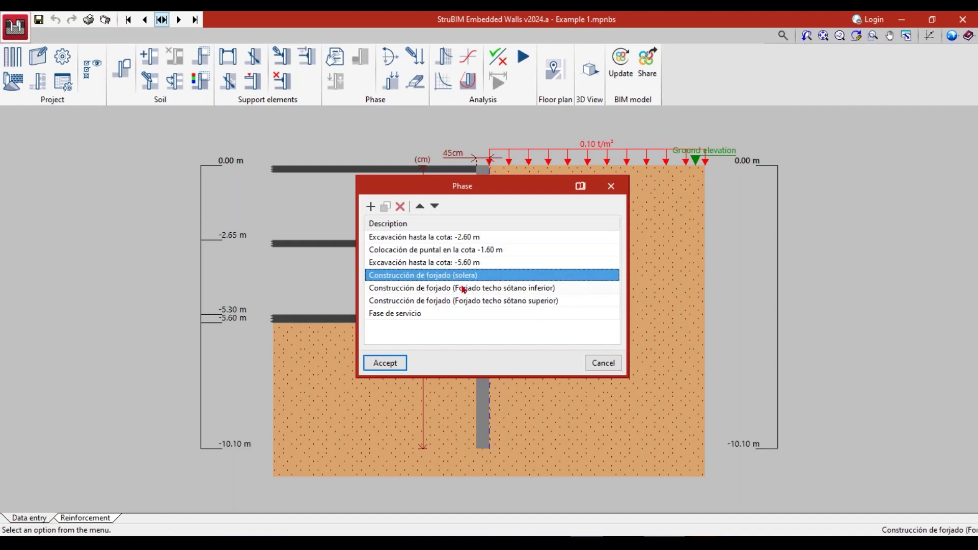
{"action": "left_click", "coordinate": [461, 288]}
{"action": "left_click", "coordinate": [456, 301]}
{"action": "left_click", "coordinate": [432, 316]}
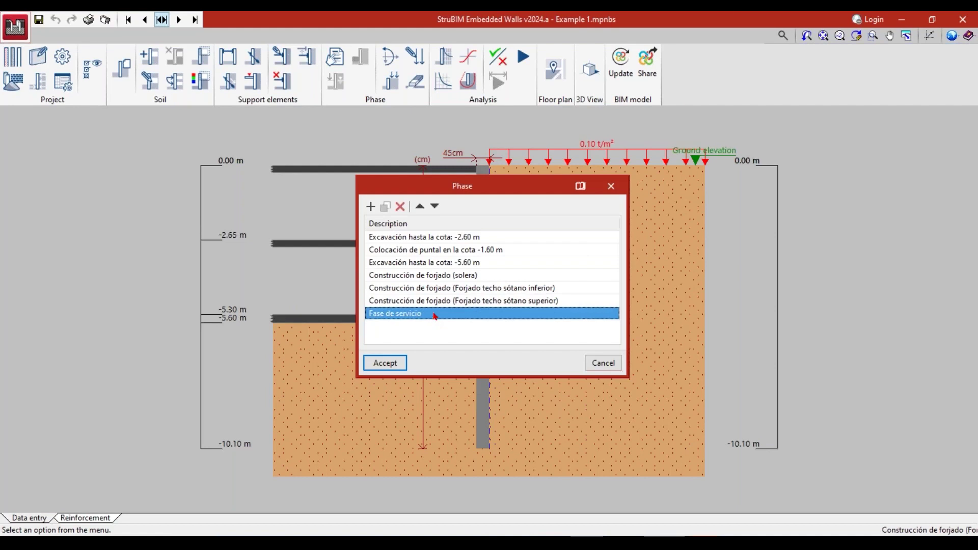
{"action": "left_click", "coordinate": [607, 187]}
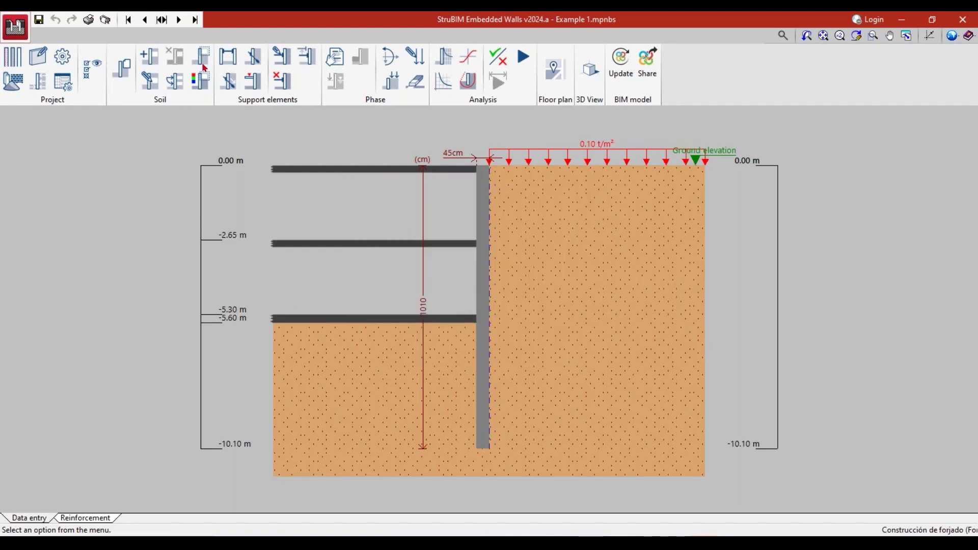
Show the first excavation phase and review the support element settings and the soil general data without changing them.
{"action": "left_click", "coordinate": [130, 20]}
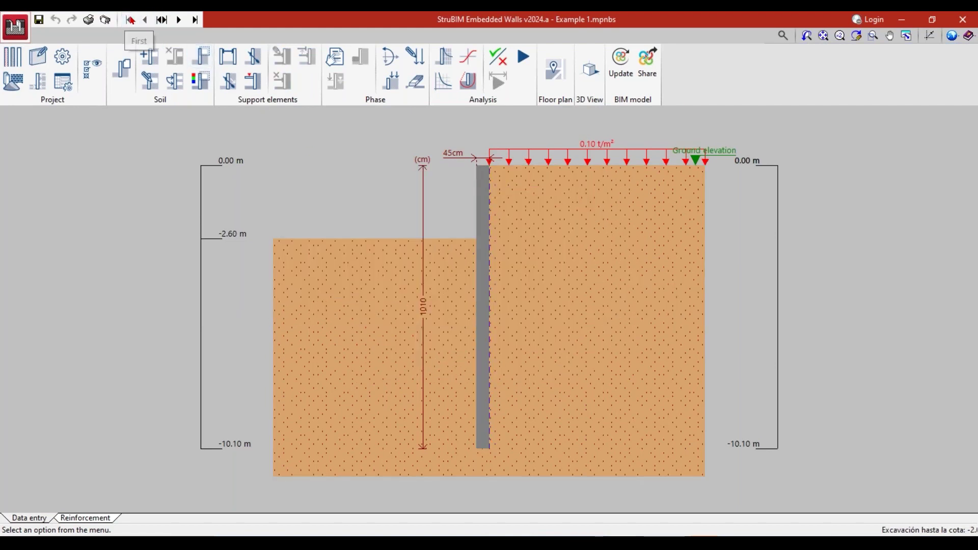
{"action": "left_click", "coordinate": [228, 56]}
{"action": "left_click", "coordinate": [624, 187]}
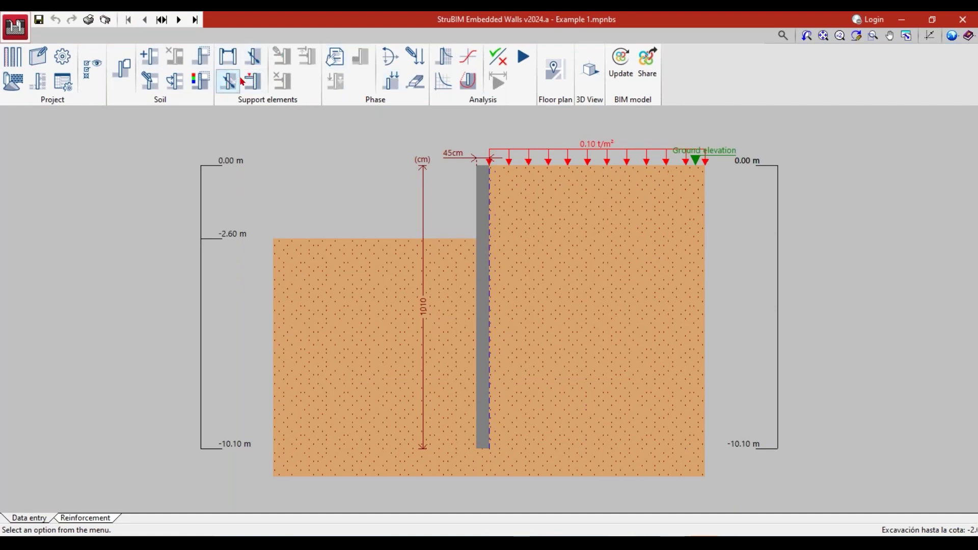
{"action": "left_click", "coordinate": [126, 71]}
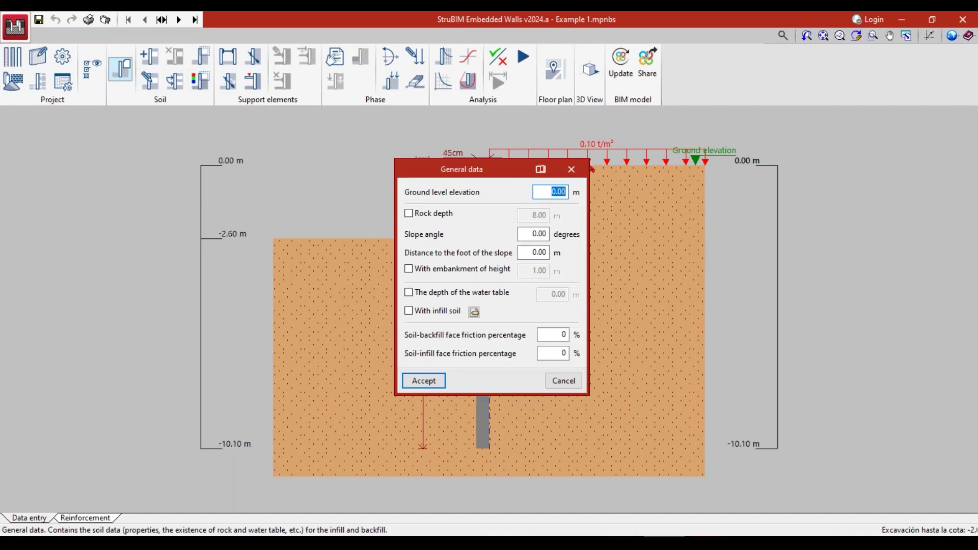
{"action": "left_click", "coordinate": [572, 169]}
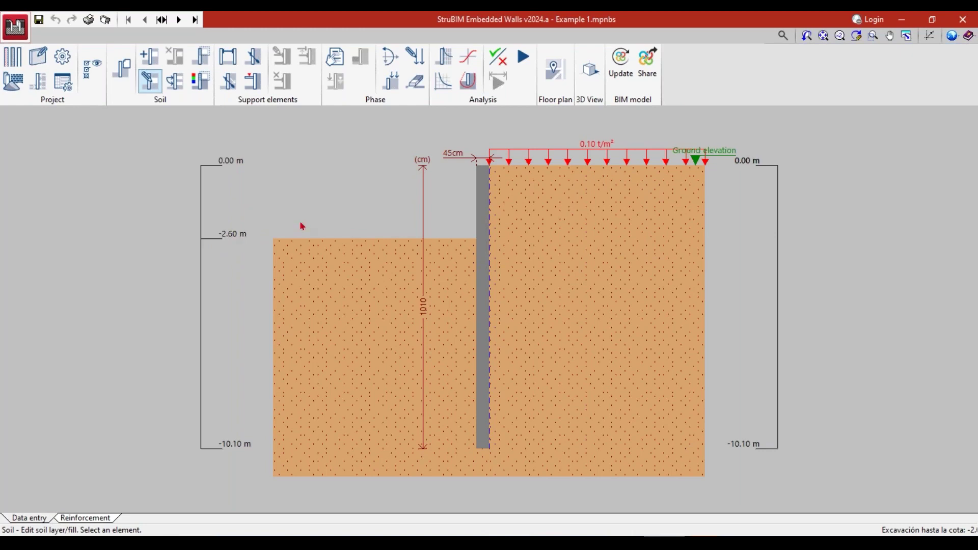
Review the construction phases from the first excavation through strut placement and second excavation to the upper basement floor slab.
{"action": "left_click", "coordinate": [178, 21]}
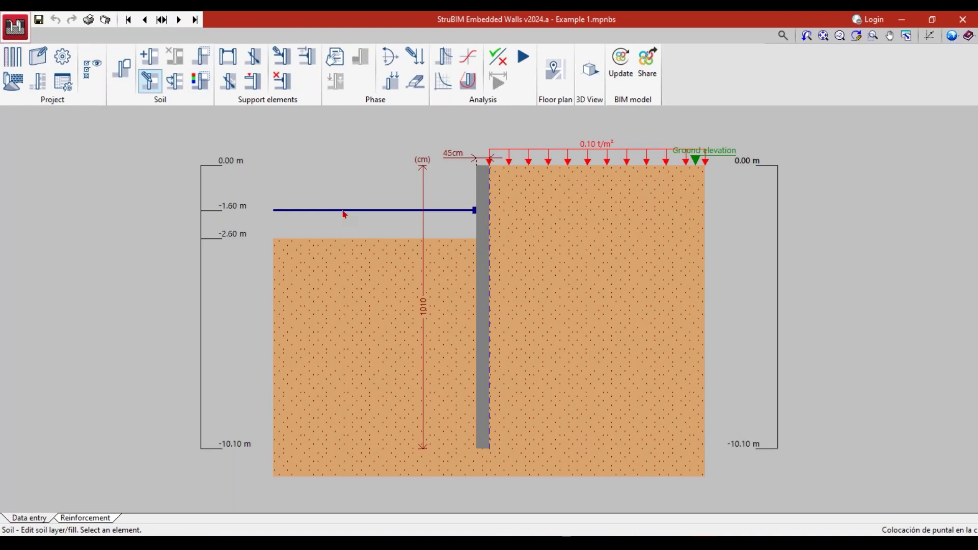
{"action": "left_click", "coordinate": [179, 20]}
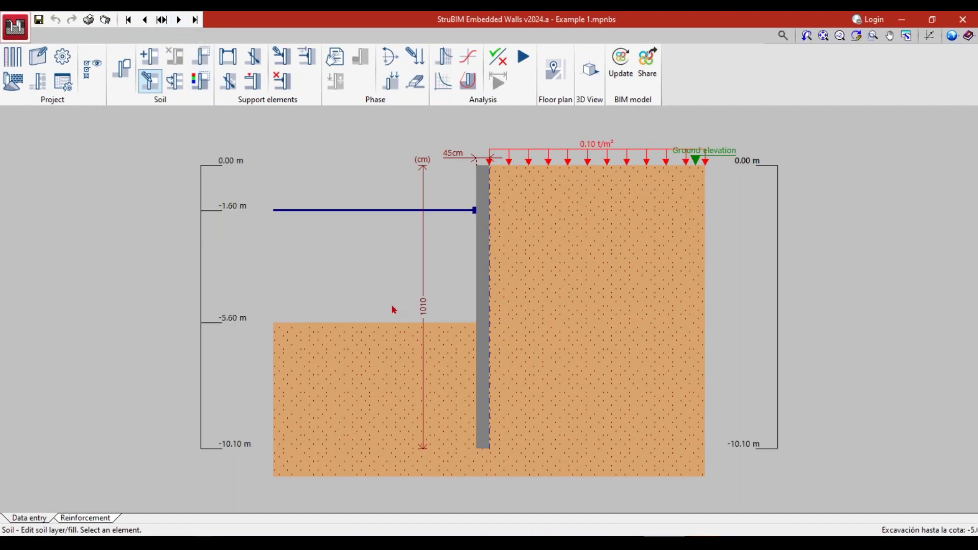
{"action": "left_click", "coordinate": [179, 21]}
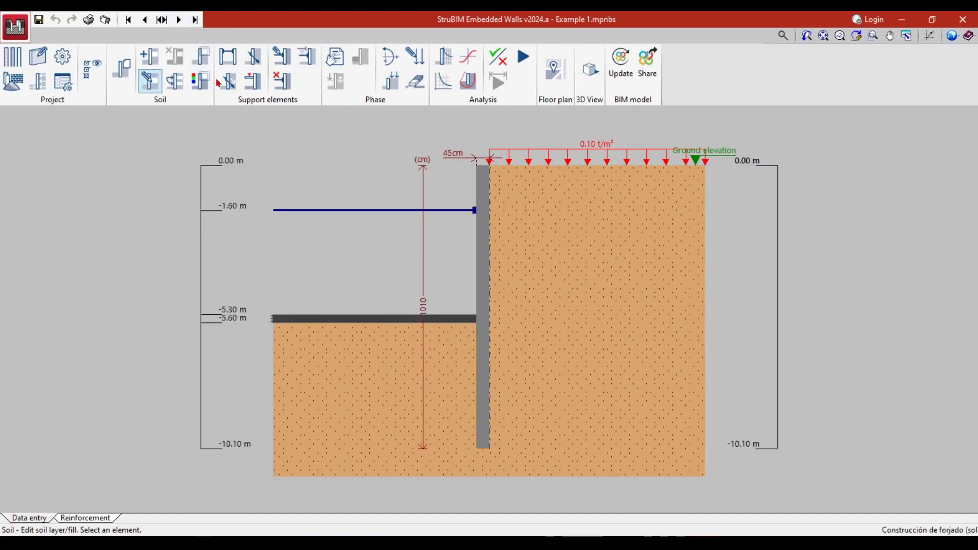
{"action": "left_click", "coordinate": [178, 21]}
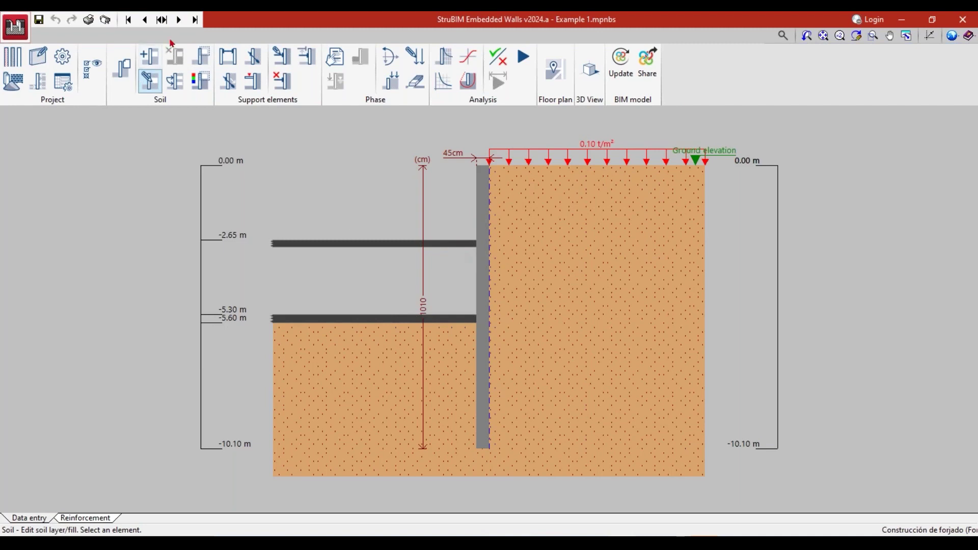
{"action": "left_click", "coordinate": [178, 22]}
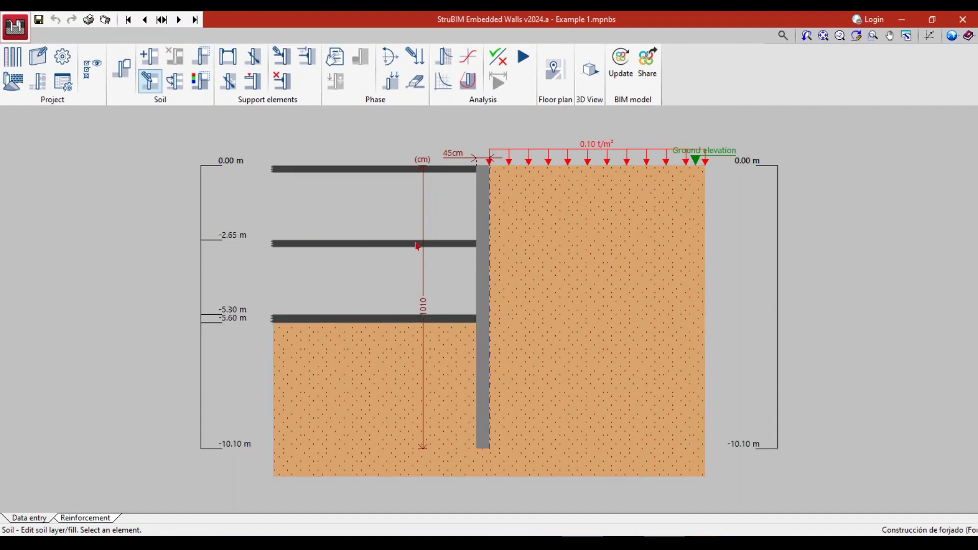
Design the complete wall and its reinforcement, view the full report of the assessed checks, and close it.
{"action": "left_click", "coordinate": [522, 57]}
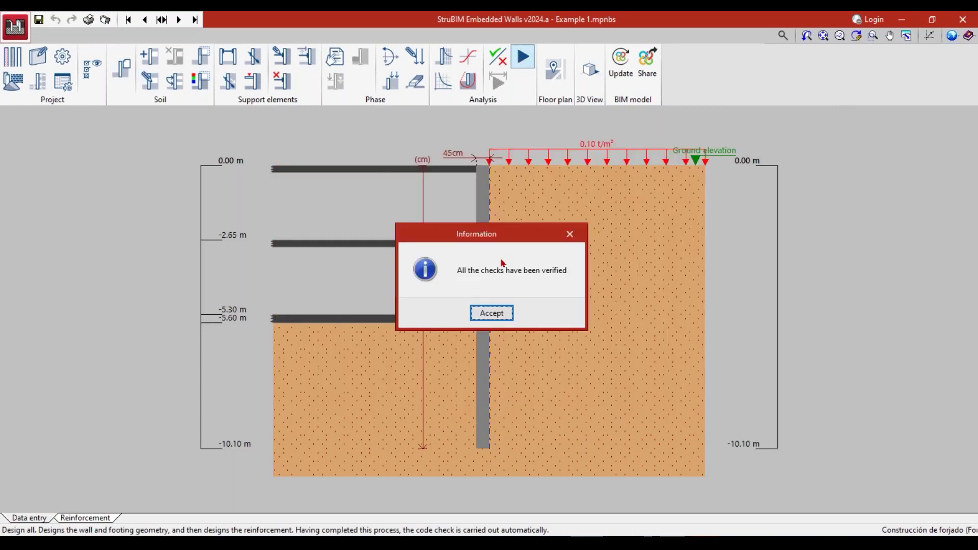
{"action": "left_click", "coordinate": [495, 312]}
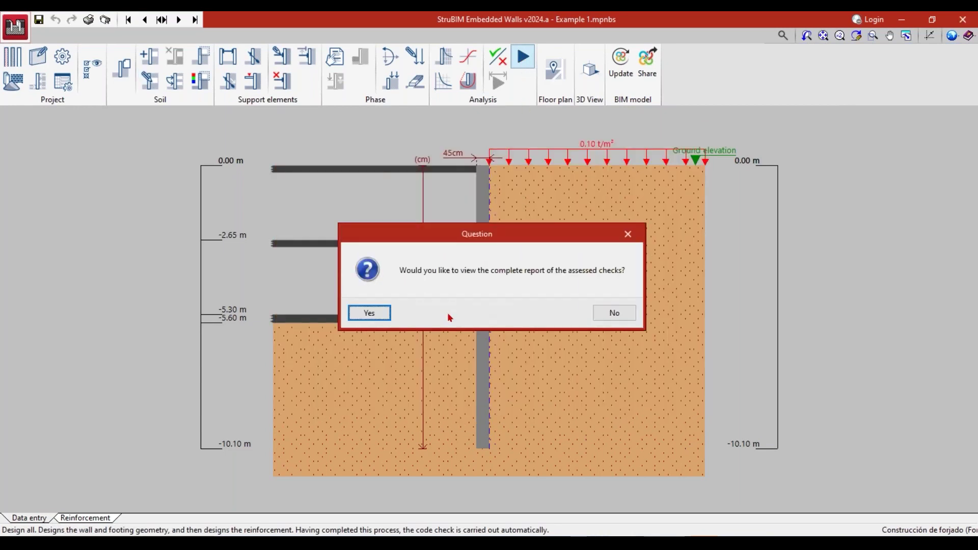
{"action": "left_click", "coordinate": [367, 312]}
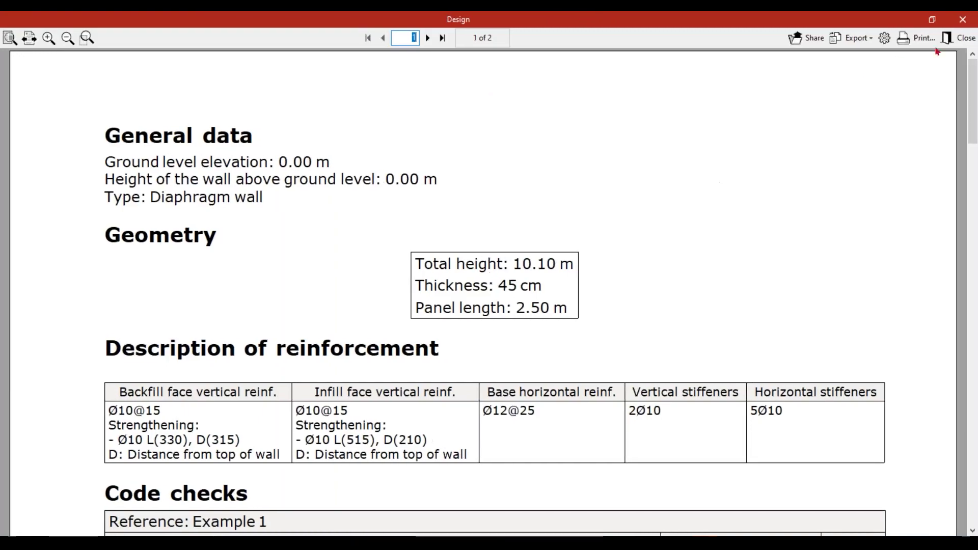
{"action": "left_click", "coordinate": [954, 24]}
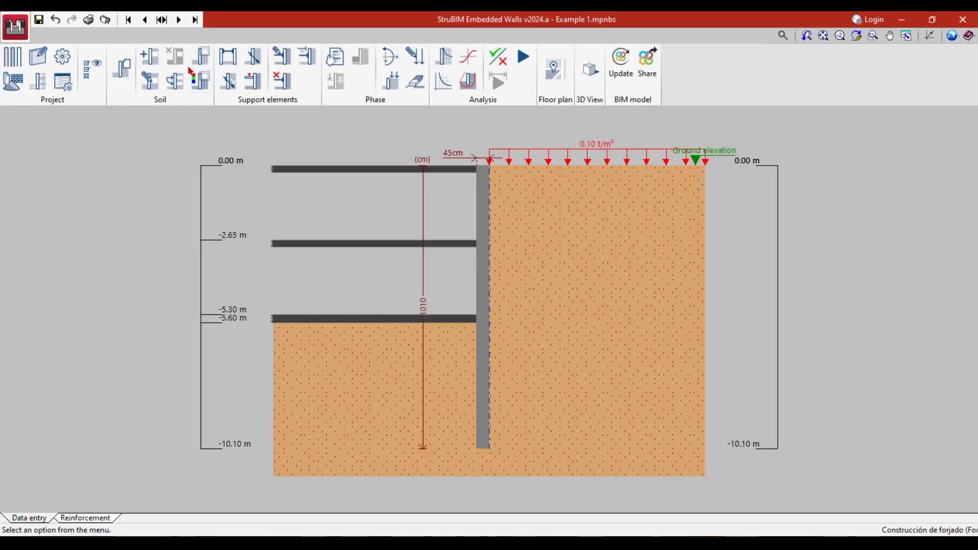
Return to the first excavation phase and examine the soil behaviour graphs for all phases.
{"action": "left_click", "coordinate": [130, 22]}
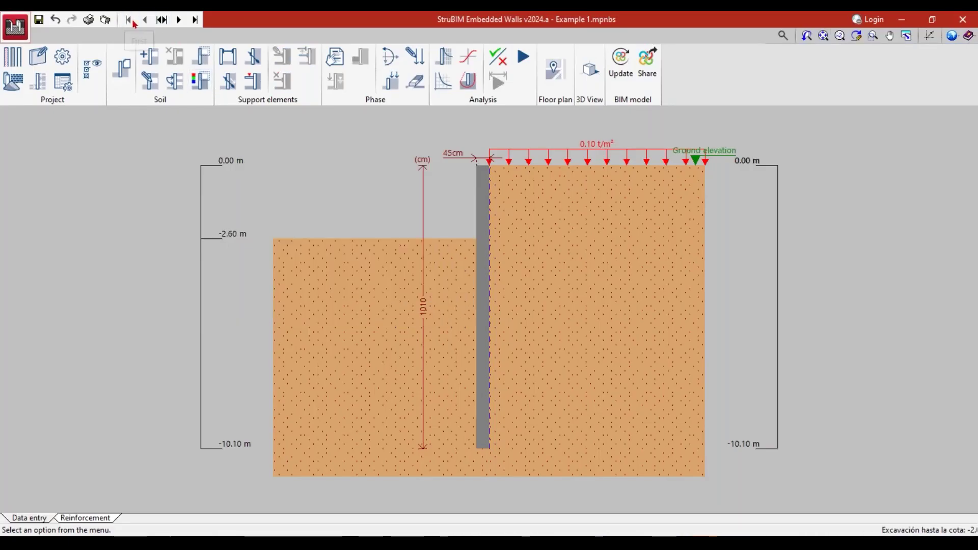
{"action": "left_click", "coordinate": [467, 60]}
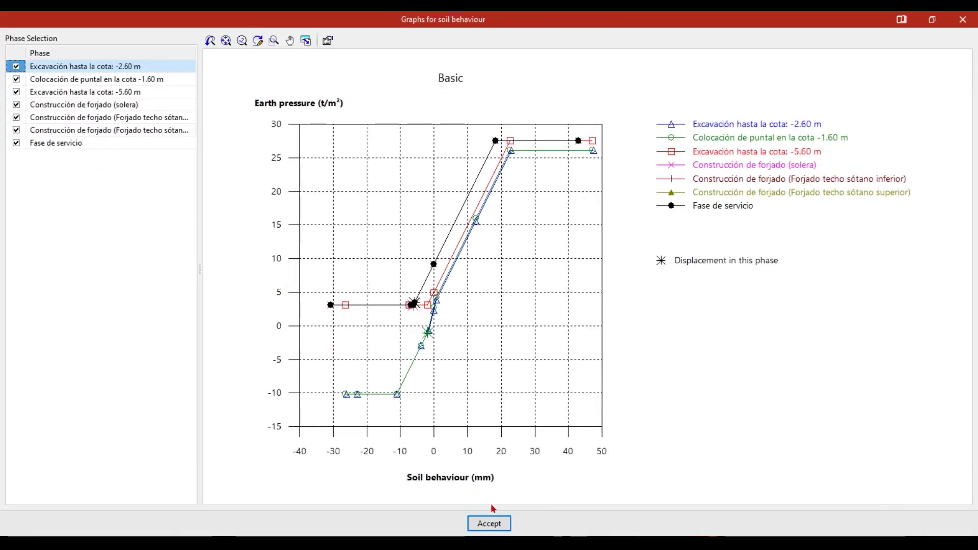
{"action": "left_click", "coordinate": [489, 524]}
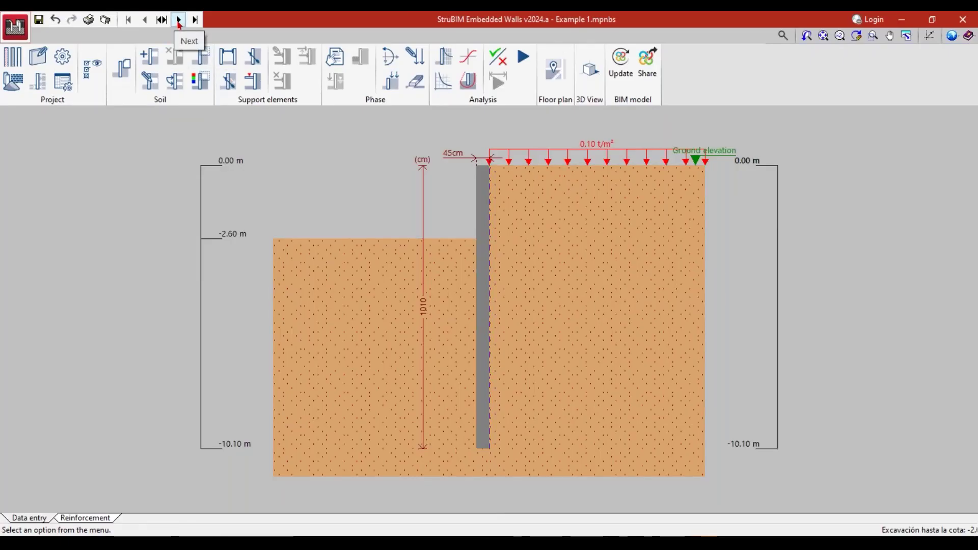
Calculate the critical slip circle for the -2.60 m excavation phase and examine its safety factor map.
{"action": "left_click", "coordinate": [467, 81]}
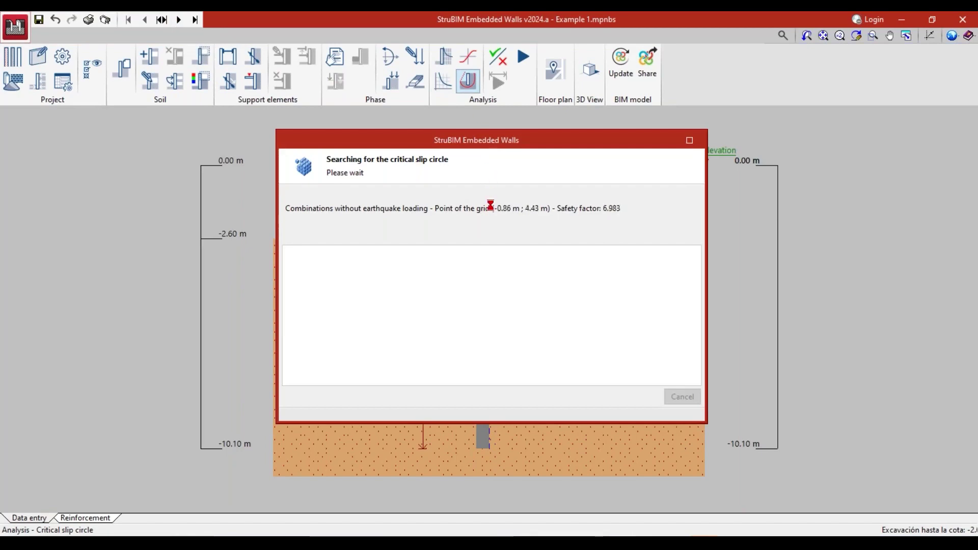
{"action": "scroll", "coordinate": [550, 271], "scroll_direction": "down", "scroll_amount": 2}
{"action": "middle_click_drag", "start_coordinate": [539, 290], "coordinate": [517, 359]}
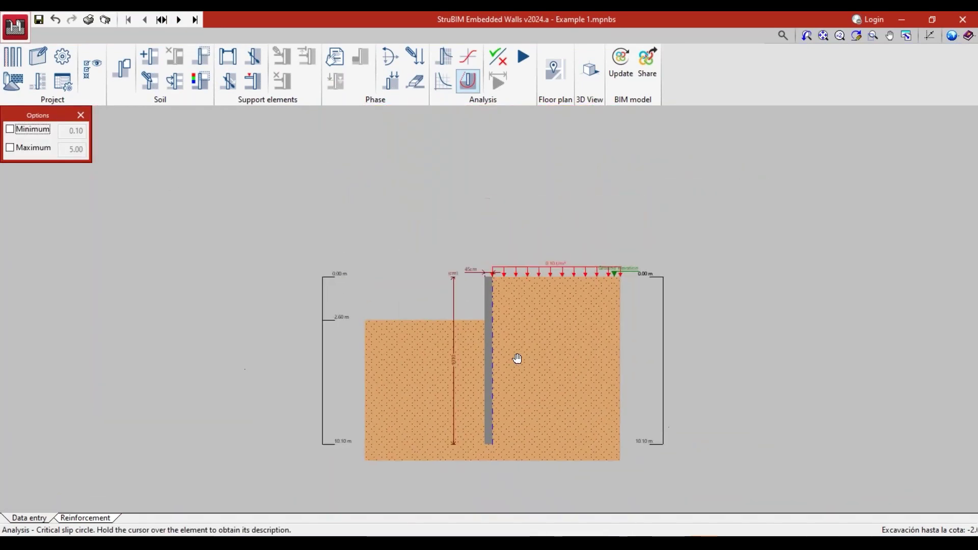
{"action": "scroll", "coordinate": [627, 192], "scroll_direction": "up", "scroll_amount": 2}
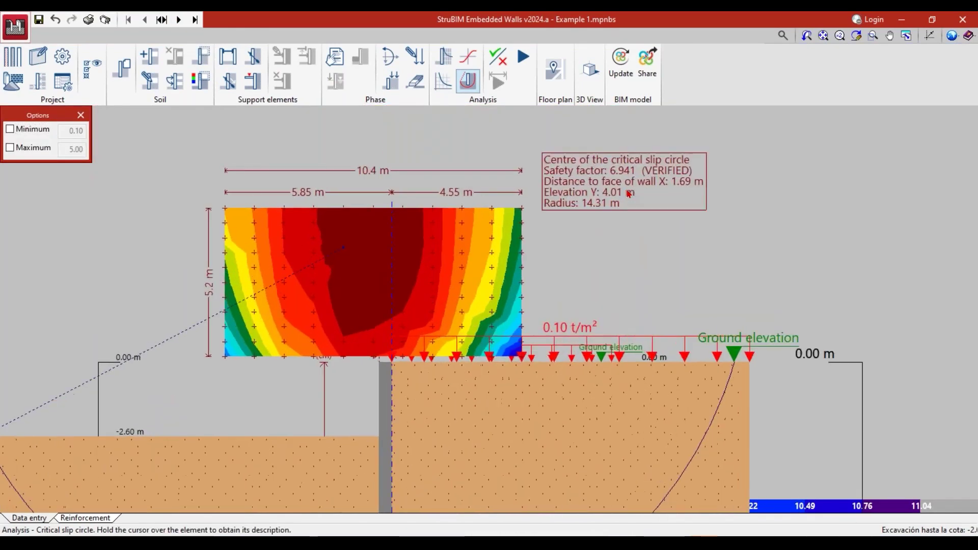
Examine the critical slip circle in the strut and -5.60 m excavation phases, and try the check in the base slab phase.
{"action": "left_click", "coordinate": [178, 20]}
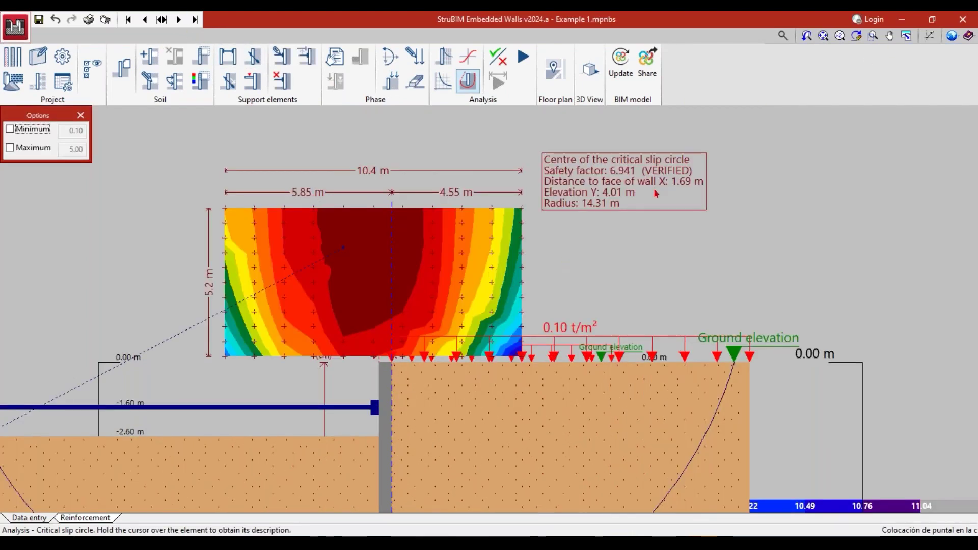
{"action": "scroll", "coordinate": [657, 194], "scroll_direction": "down", "scroll_amount": 2}
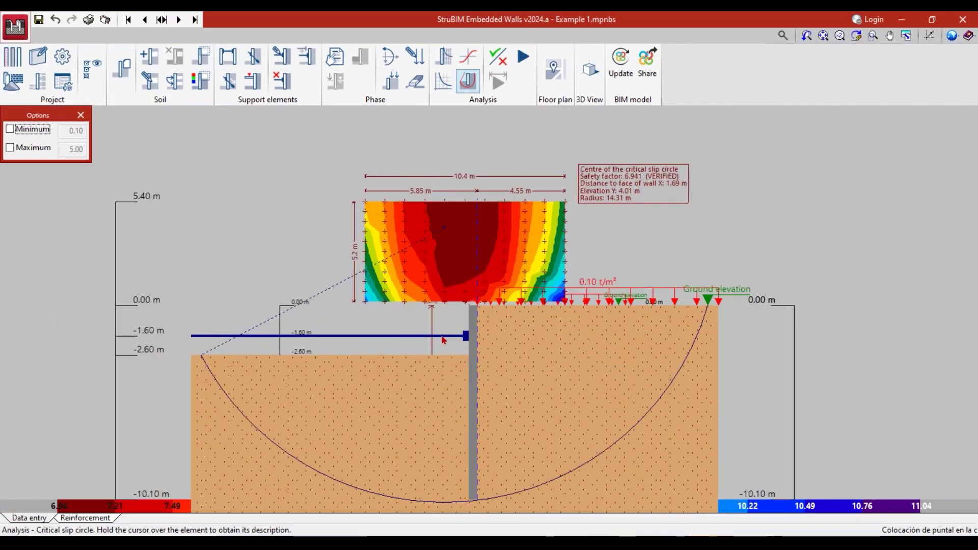
{"action": "left_click", "coordinate": [179, 23]}
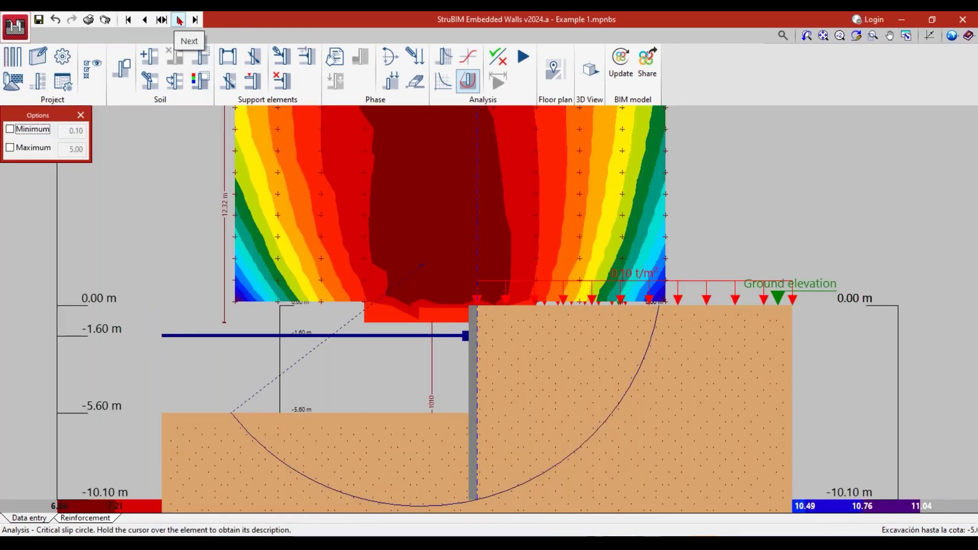
{"action": "left_click", "coordinate": [179, 20]}
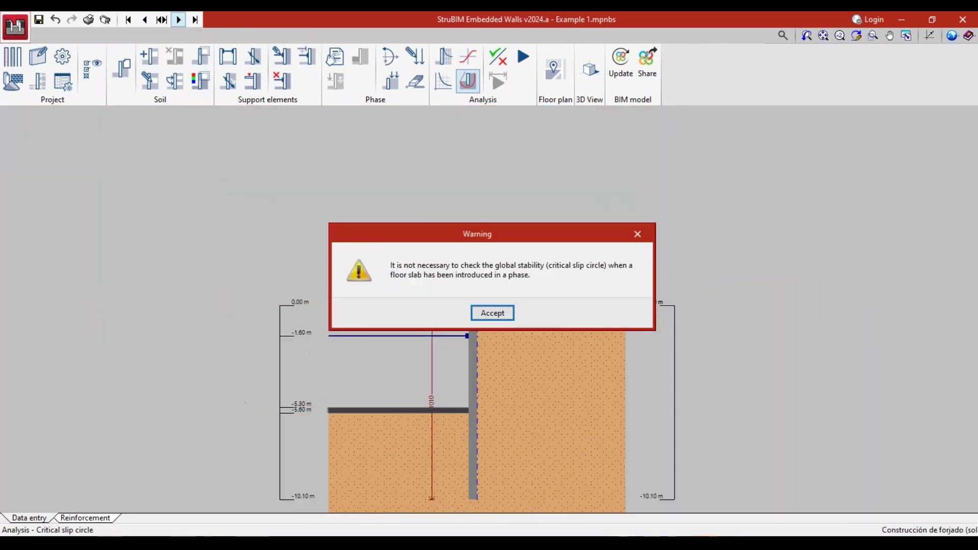
{"action": "left_click", "coordinate": [492, 312]}
{"action": "scroll", "coordinate": [429, 436], "scroll_direction": "up", "scroll_amount": 1}
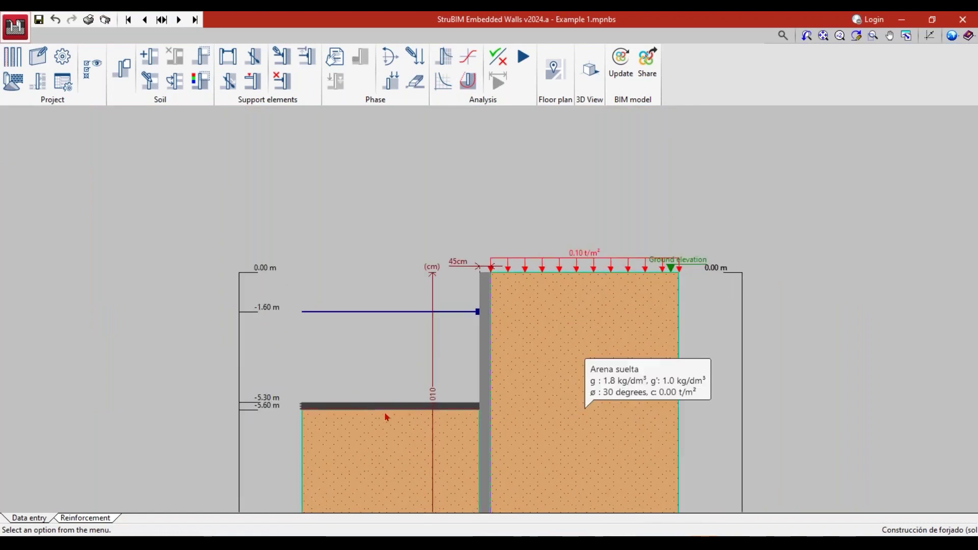
Examine the building, its basement walls and the adjacent block from several angles in the 3D view and close it.
{"action": "scroll", "coordinate": [466, 405], "scroll_direction": "down", "scroll_amount": 1}
{"action": "scroll", "coordinate": [466, 405], "scroll_direction": "down", "scroll_amount": 1}
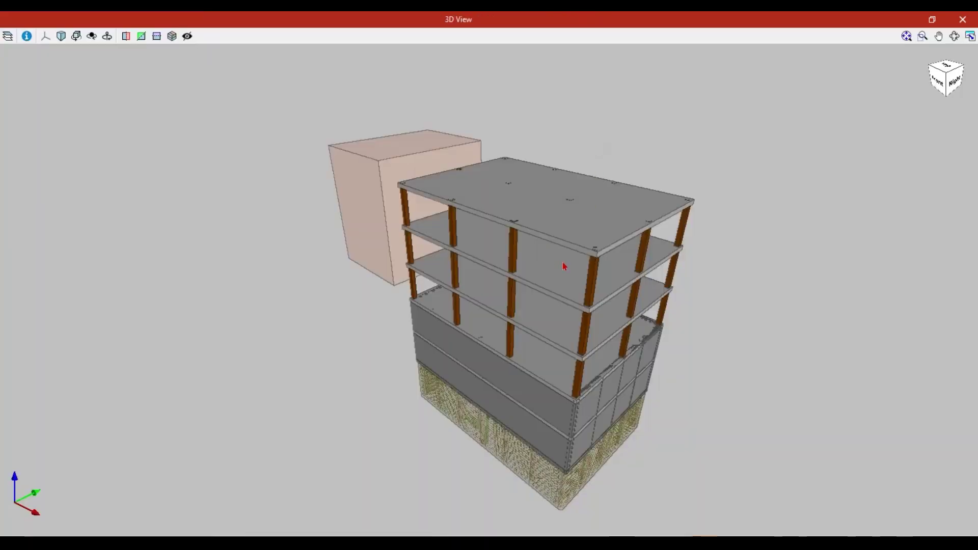
{"action": "middle_click_drag", "start_coordinate": [572, 258], "coordinate": [684, 231], "text": "shift"}
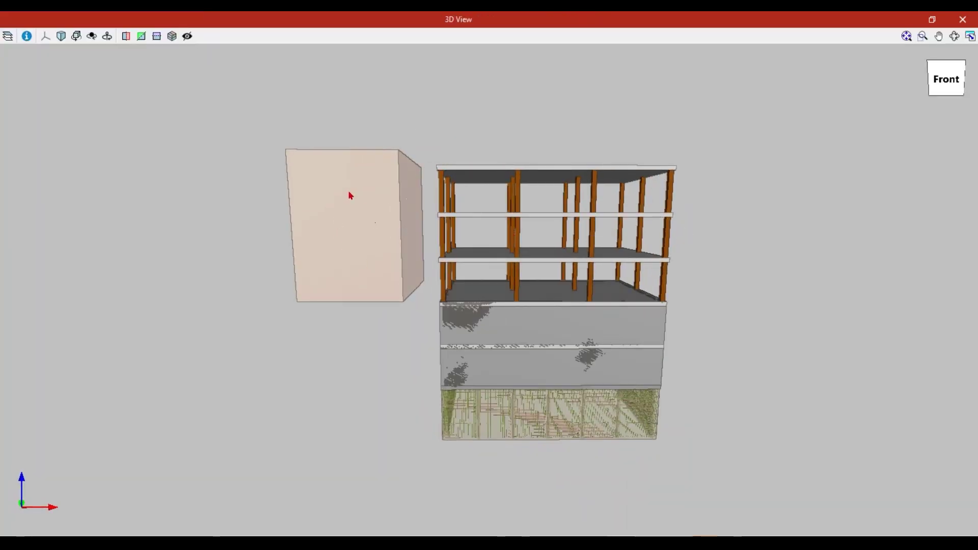
{"action": "middle_click_drag", "start_coordinate": [352, 212], "coordinate": [376, 225], "text": "shift"}
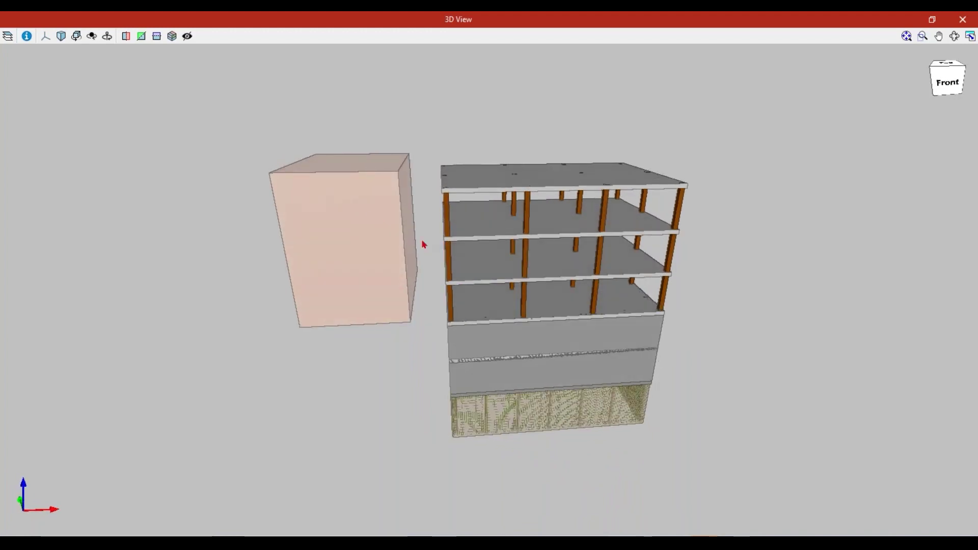
{"action": "middle_click_drag", "start_coordinate": [423, 244], "coordinate": [504, 385], "text": "shift"}
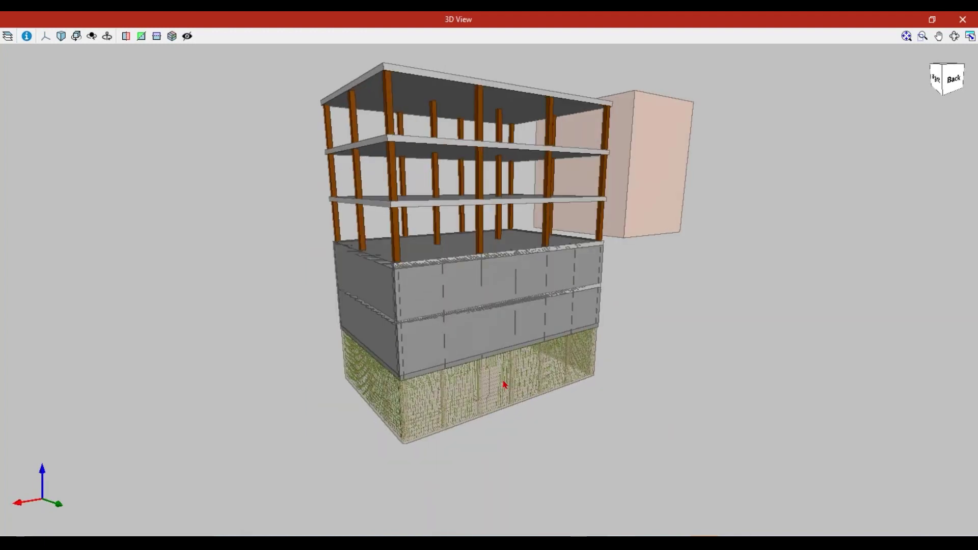
{"action": "left_click", "coordinate": [962, 20]}
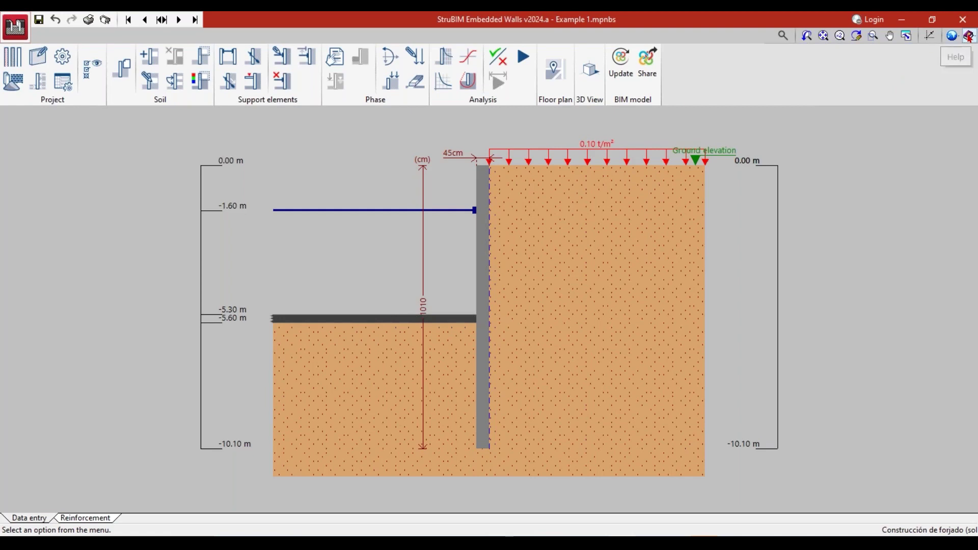
Open the help document on global stability of the soil and slip circle calculation.
{"action": "left_click", "coordinate": [967, 36]}
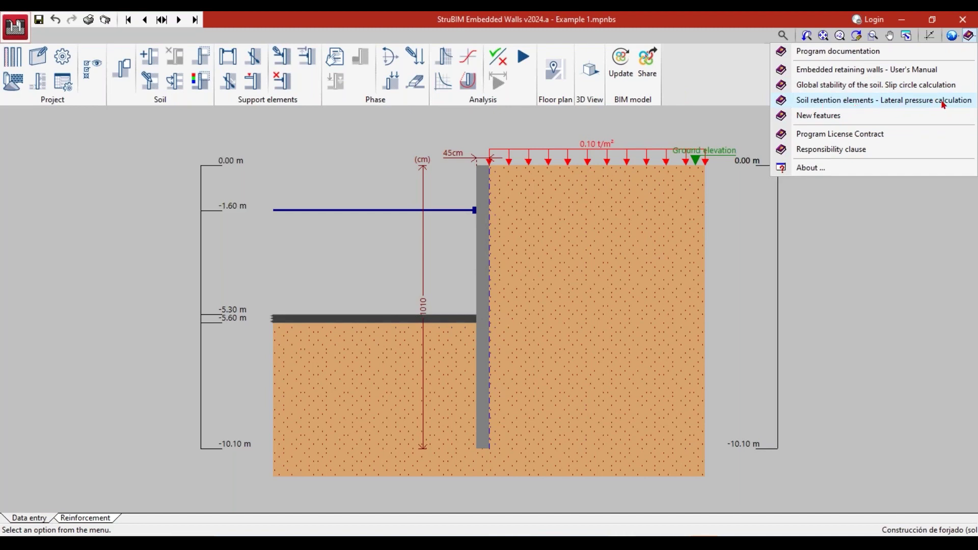
{"action": "left_click", "coordinate": [858, 85]}
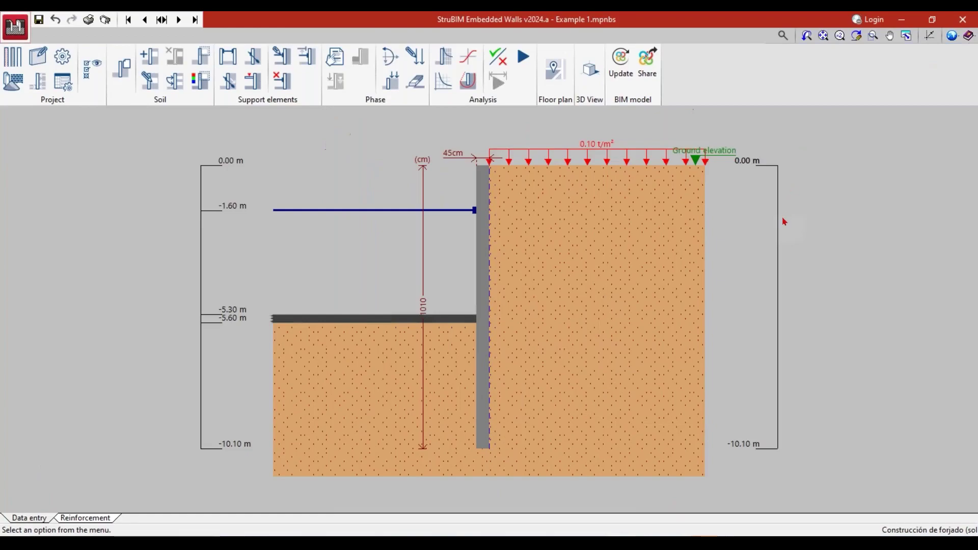